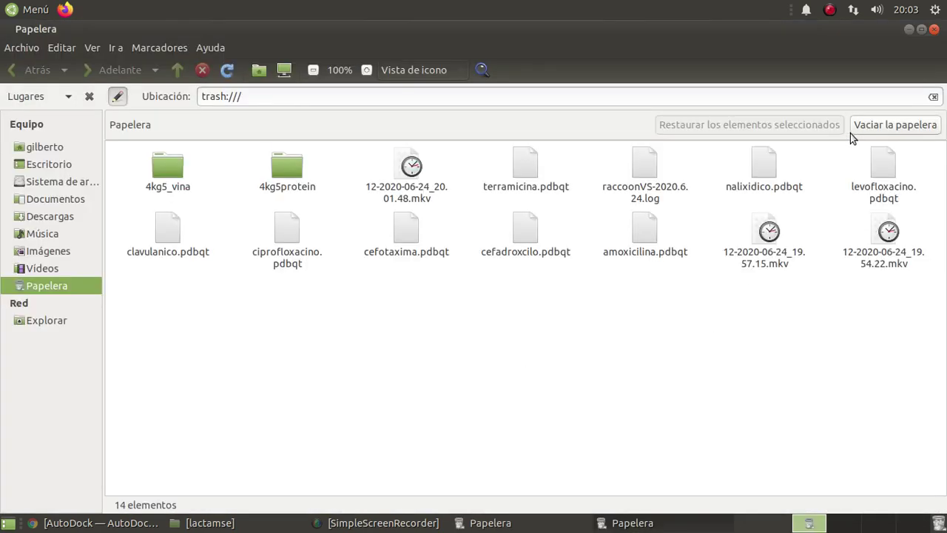
Permanently delete all items in the trash and close both Papelera windows
{"action": "left_click", "coordinate": [862, 125]}
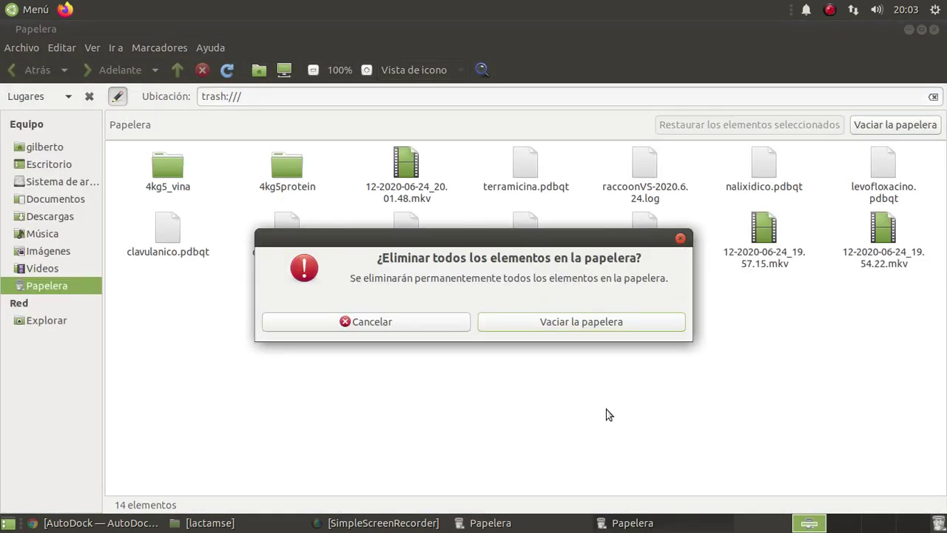
{"action": "left_click", "coordinate": [596, 323]}
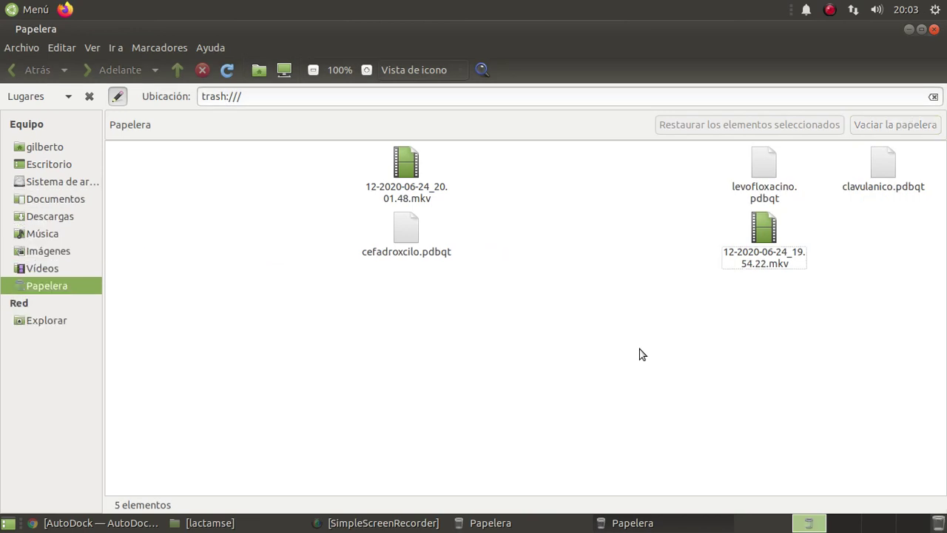
{"action": "left_click", "coordinate": [934, 29]}
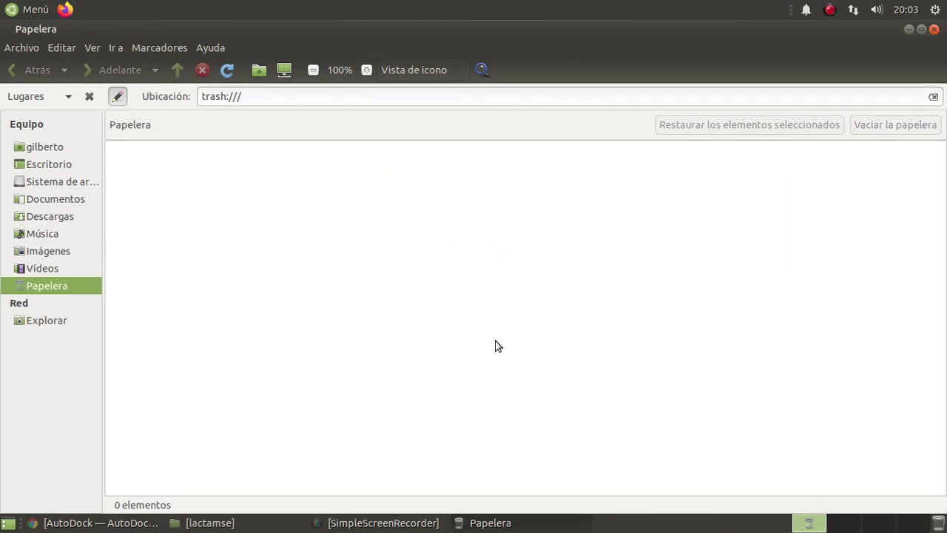
{"action": "left_click", "coordinate": [934, 29]}
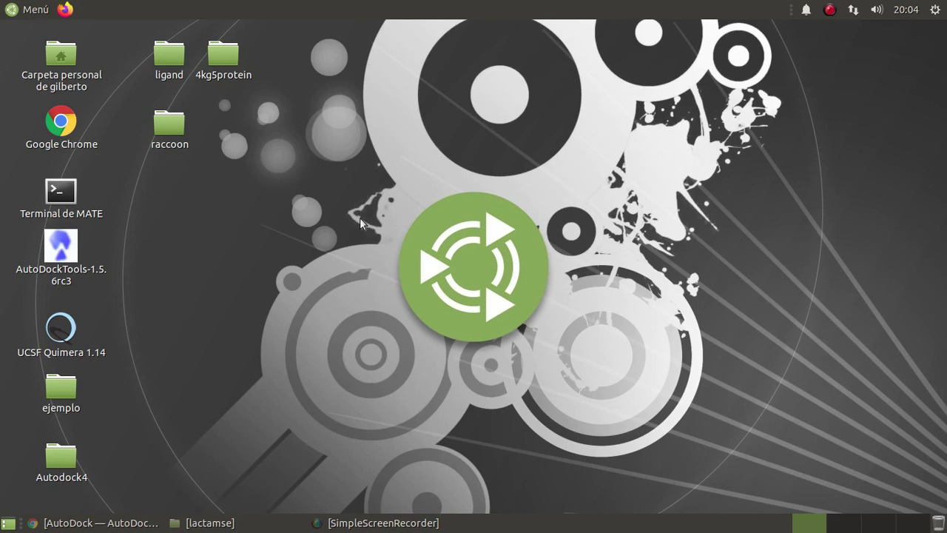
{"action": "left_click_drag", "start_coordinate": [308, 140], "coordinate": [640, 412]}
{"action": "left_click_drag", "start_coordinate": [329, 131], "coordinate": [613, 409]}
View the ligand mol2 files in the ligandos folder inside lactamse, and minimize the file window
{"action": "left_click", "coordinate": [204, 522]}
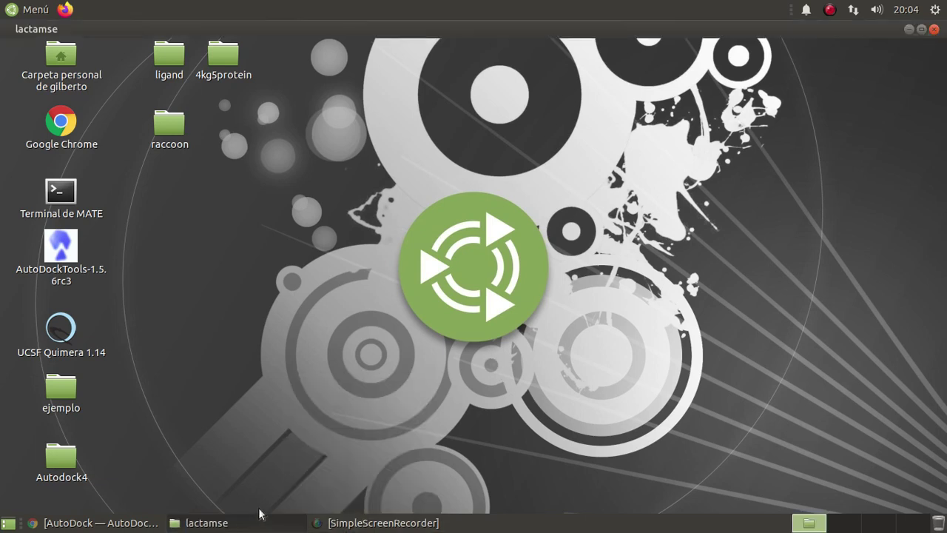
{"action": "double_click", "coordinate": [162, 139]}
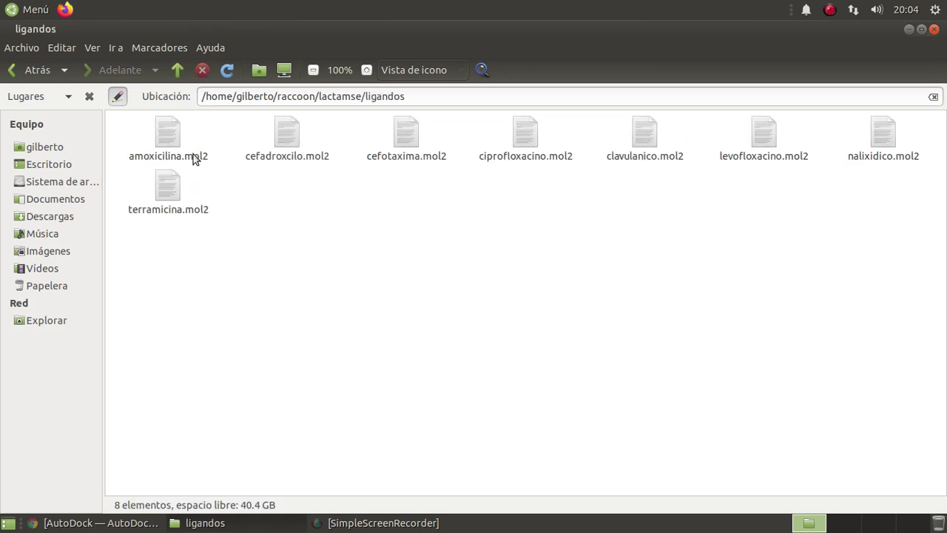
{"action": "left_click", "coordinate": [907, 33]}
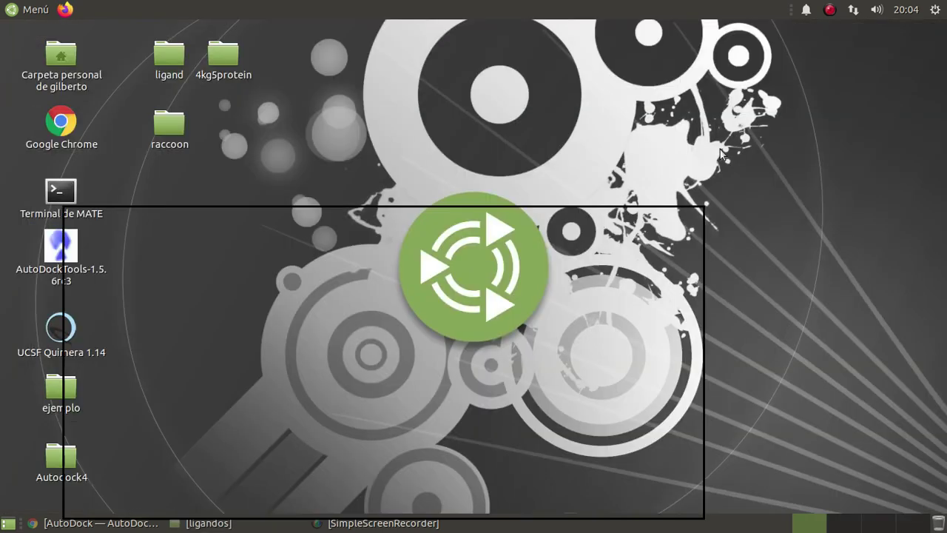
{"action": "left_click_drag", "start_coordinate": [318, 133], "coordinate": [483, 351]}
{"action": "left_click_drag", "start_coordinate": [321, 127], "coordinate": [648, 403]}
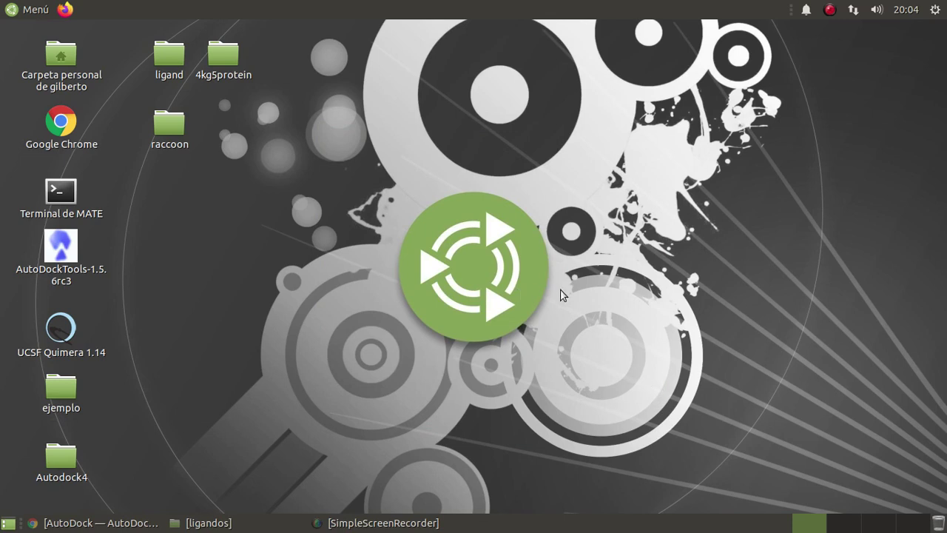
{"action": "left_click_drag", "start_coordinate": [320, 137], "coordinate": [695, 450]}
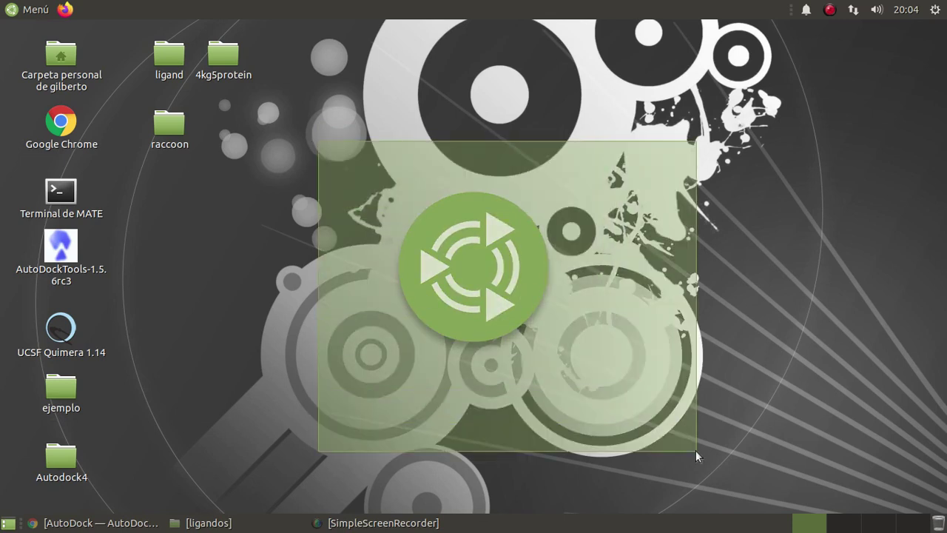
{"action": "left_click_drag", "start_coordinate": [289, 108], "coordinate": [694, 457]}
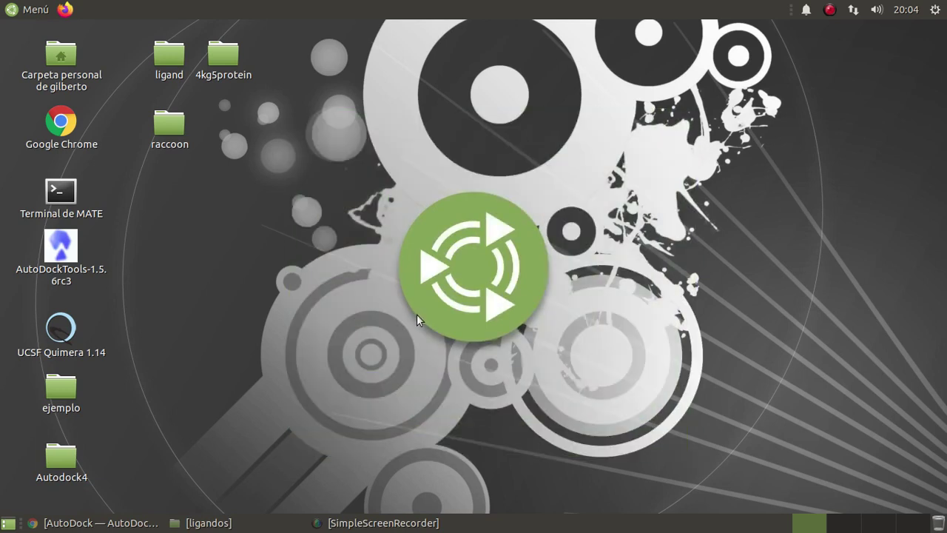
Switch to Chrome, open the RCSB PDB homepage from the pdb search results, and minimize the browser
{"action": "left_click", "coordinate": [61, 524]}
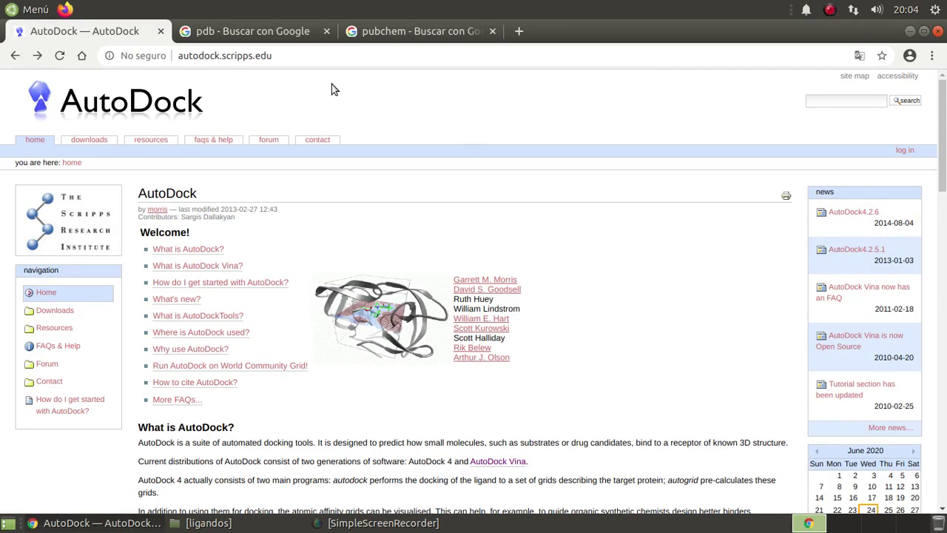
{"action": "left_click", "coordinate": [271, 34]}
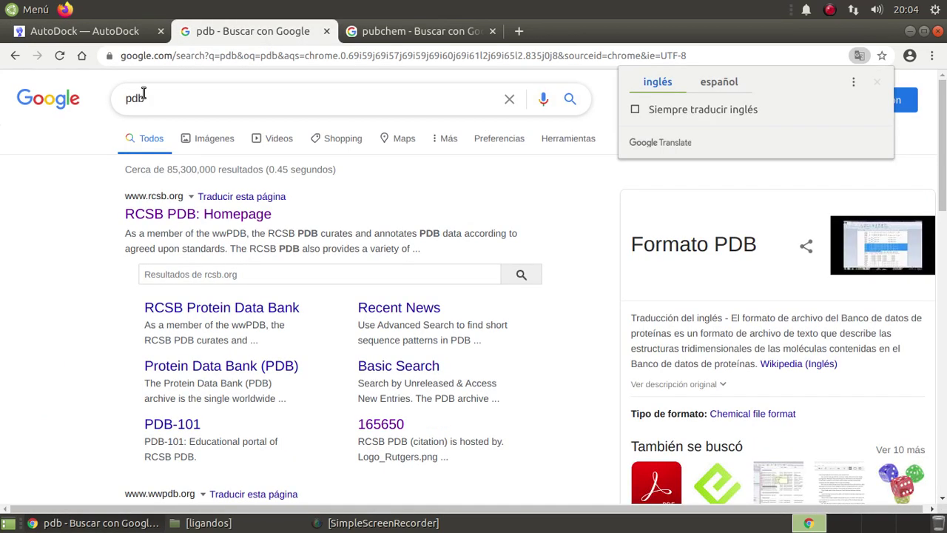
{"action": "left_click", "coordinate": [174, 216]}
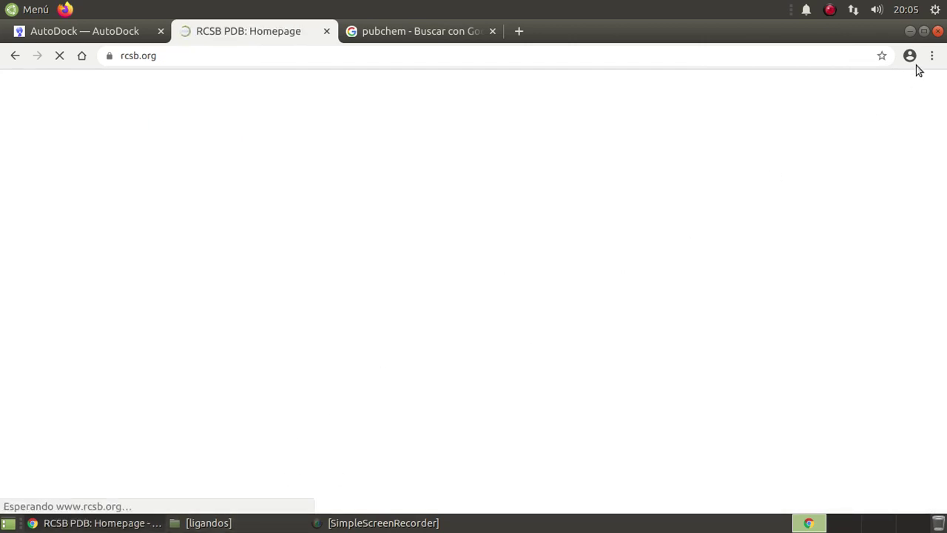
{"action": "left_click", "coordinate": [911, 32]}
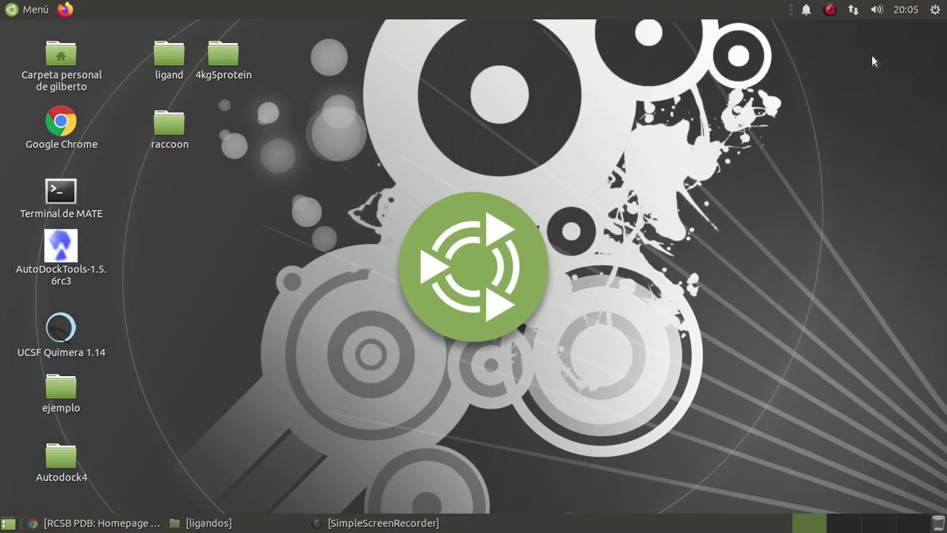
Open the ejemplo folder from the desktop
{"action": "left_click", "coordinate": [62, 390]}
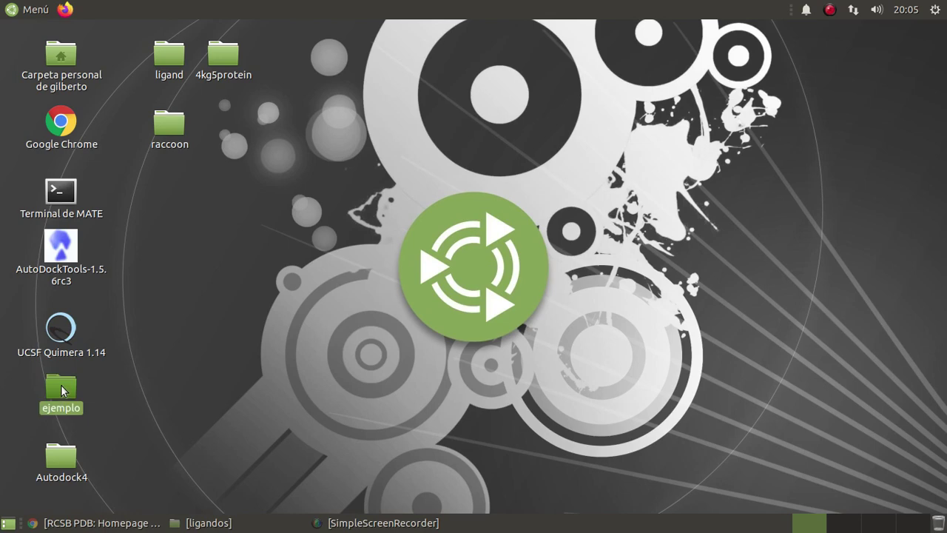
{"action": "key", "text": "Return"}
{"action": "key", "text": "Return"}
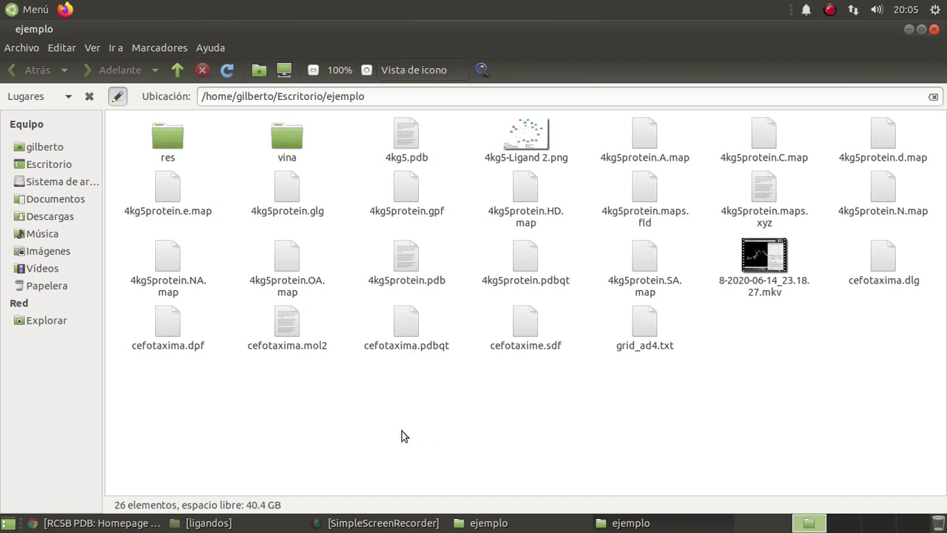
Open cefotaxima.dlg, examine the docking parameters and docked-state energies in the log, and close the file
{"action": "double_click", "coordinate": [880, 260]}
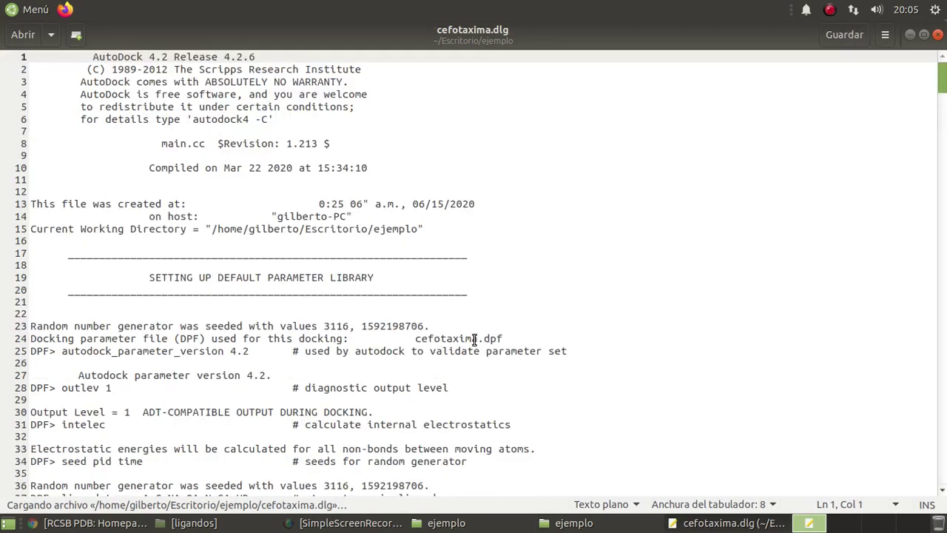
{"action": "scroll", "coordinate": [602, 268], "scroll_direction": "down", "scroll_amount": 6}
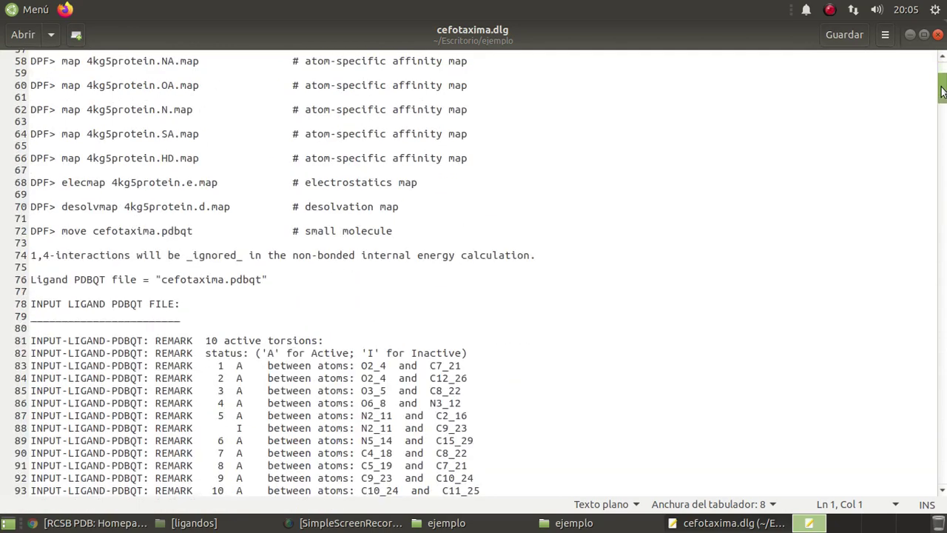
{"action": "scroll", "coordinate": [601, 268], "scroll_direction": "down", "scroll_amount": 7}
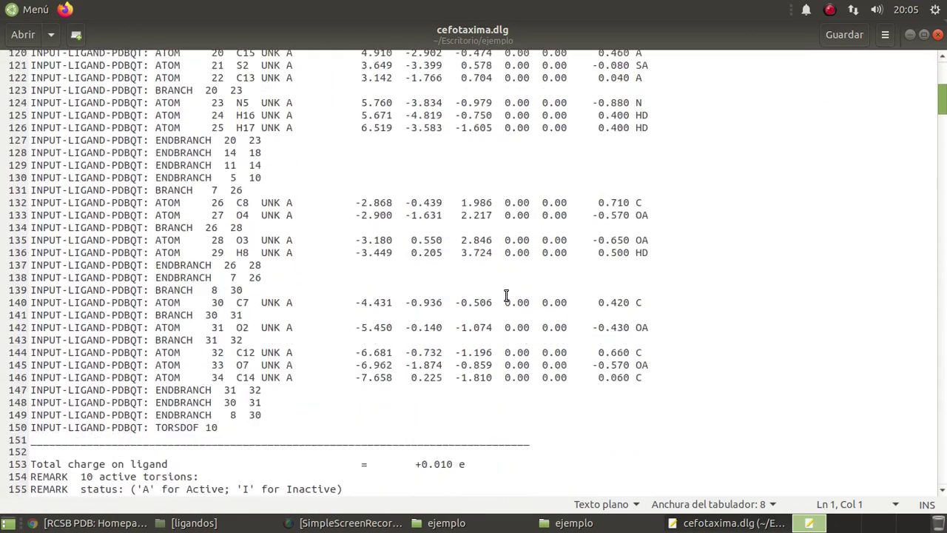
{"action": "scroll", "coordinate": [487, 327], "scroll_direction": "down", "scroll_amount": 2}
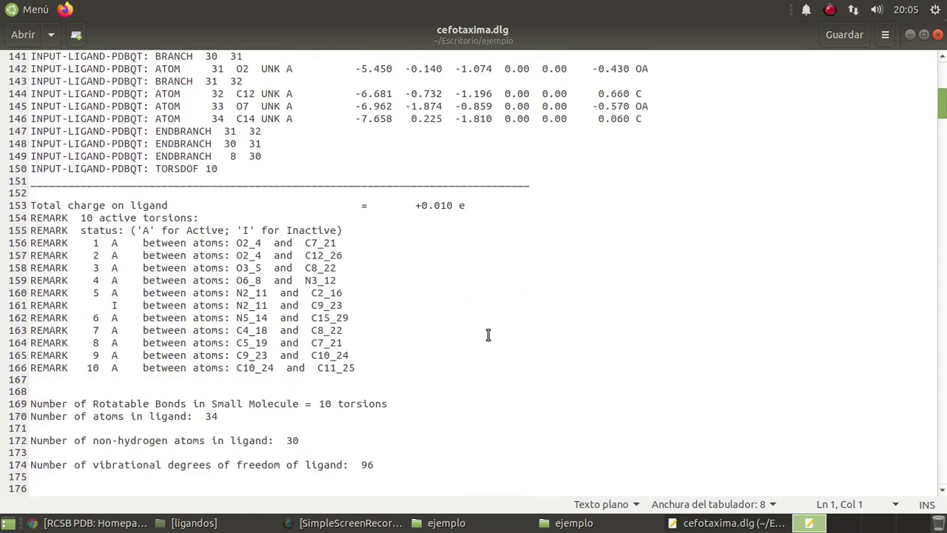
{"action": "scroll", "coordinate": [488, 335], "scroll_direction": "down", "scroll_amount": 8}
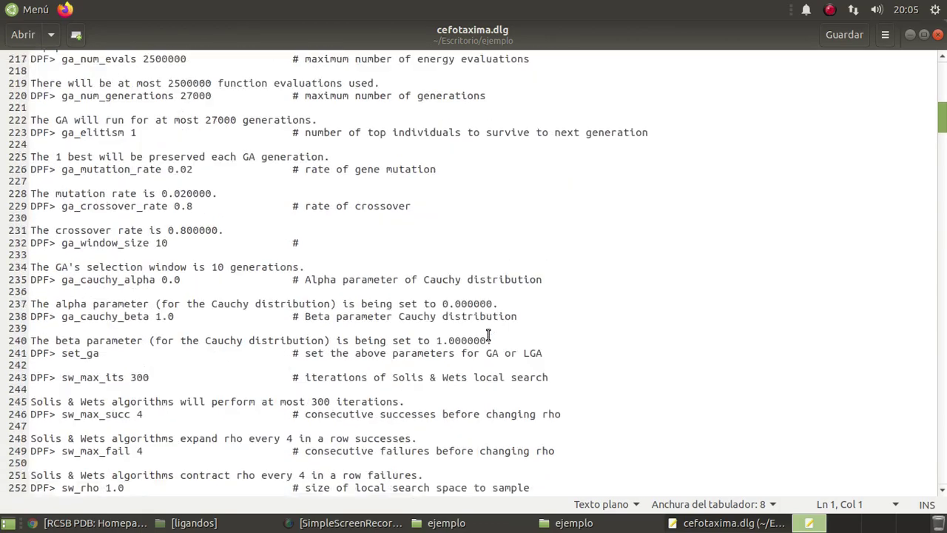
{"action": "scroll", "coordinate": [488, 335], "scroll_direction": "down", "scroll_amount": 5}
{"action": "scroll", "coordinate": [487, 335], "scroll_direction": "down", "scroll_amount": 1}
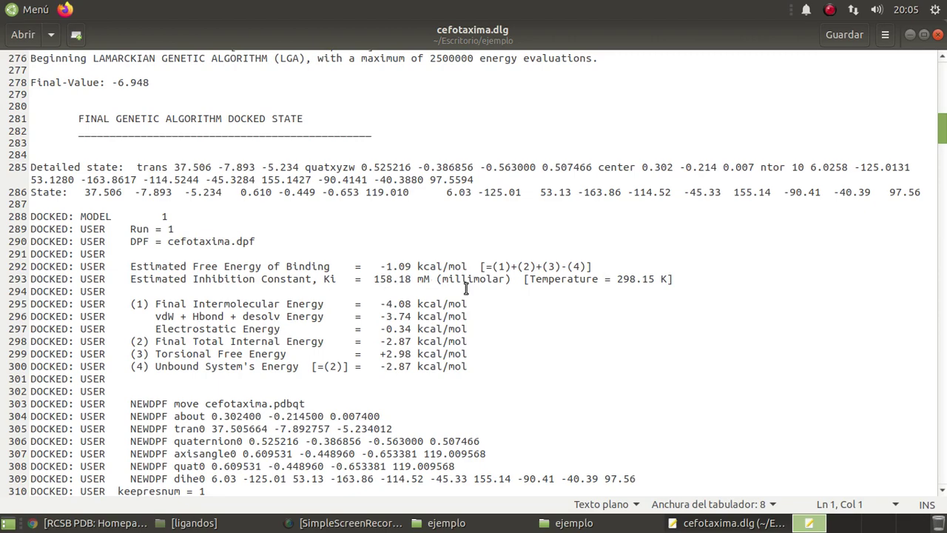
{"action": "scroll", "coordinate": [490, 288], "scroll_direction": "down", "scroll_amount": 5}
{"action": "scroll", "coordinate": [490, 288], "scroll_direction": "down", "scroll_amount": 20}
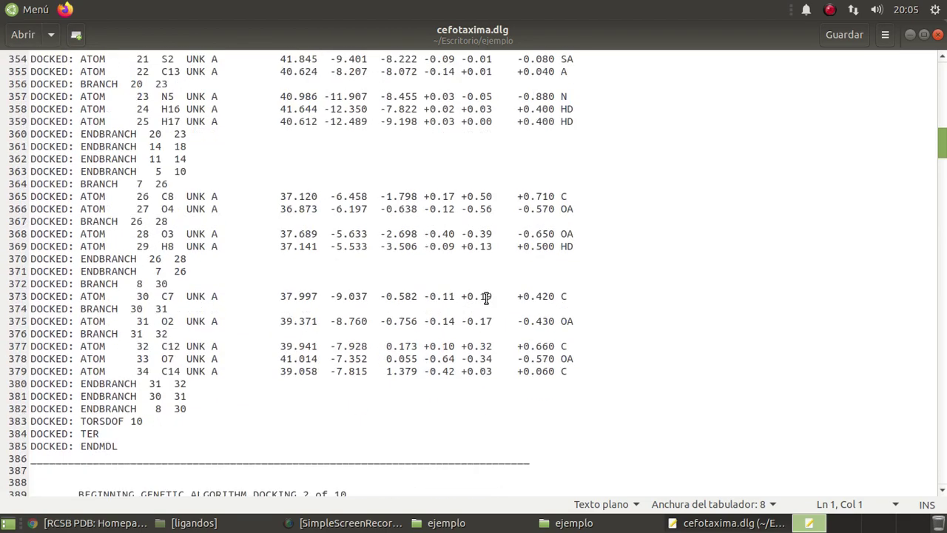
{"action": "scroll", "coordinate": [482, 301], "scroll_direction": "down", "scroll_amount": 20}
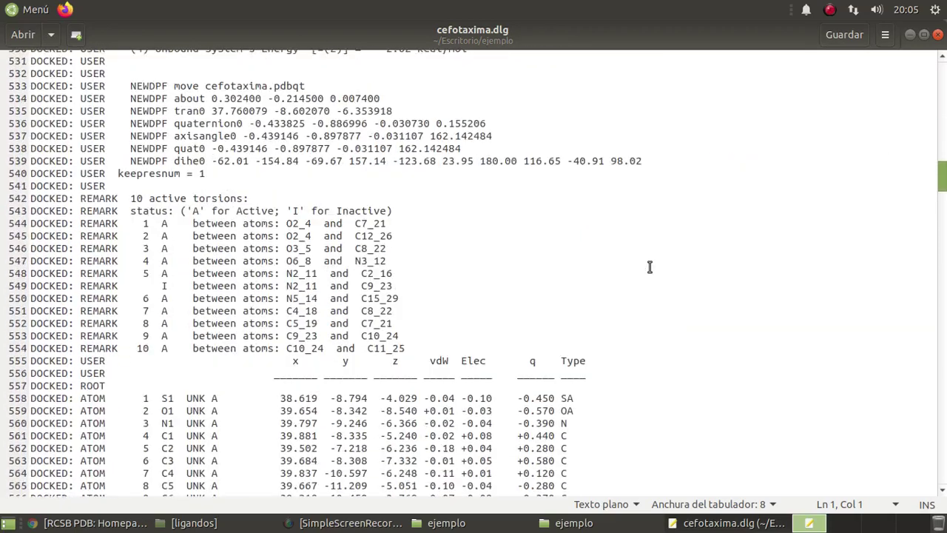
{"action": "left_click", "coordinate": [938, 34]}
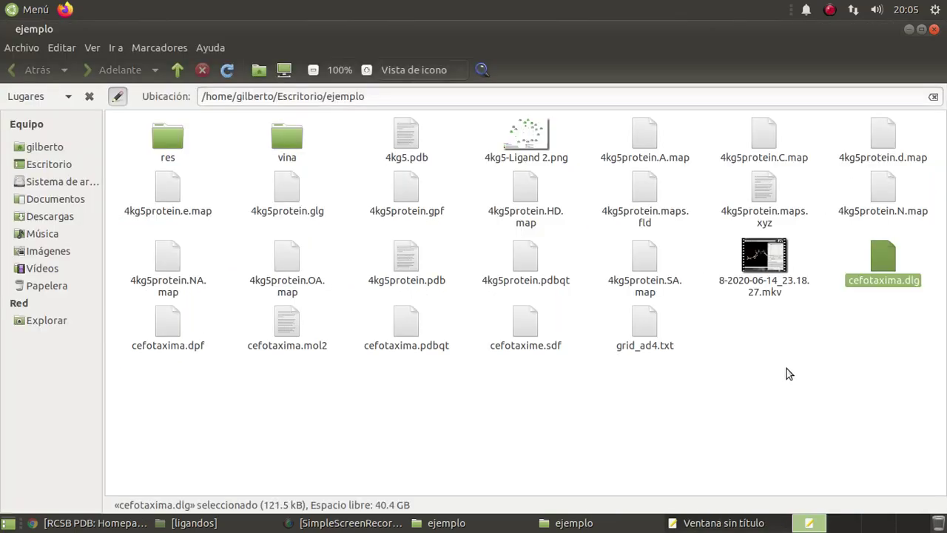
{"action": "left_click", "coordinate": [804, 345]}
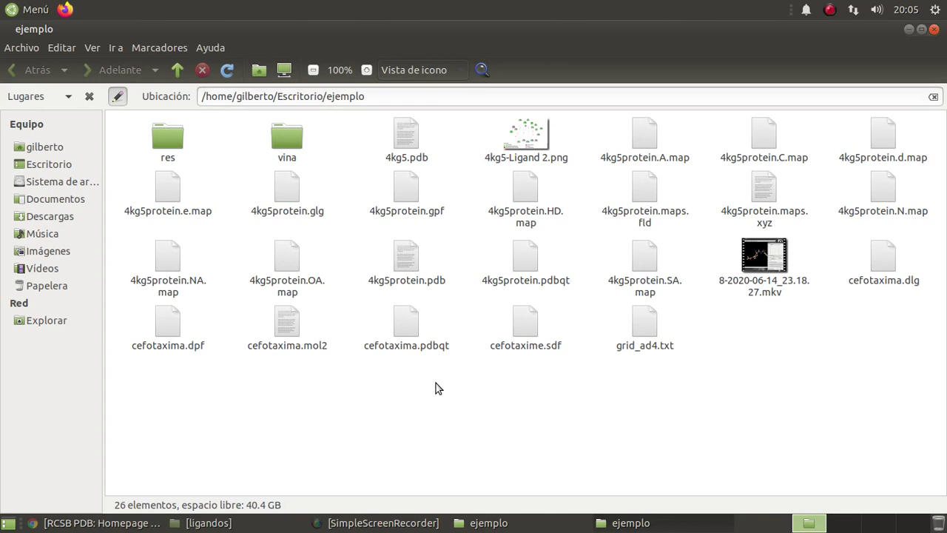
View the interaction diagram in 4kg5-Ligand 2.png, and close the image and the duplicate ejemplo window
{"action": "double_click", "coordinate": [516, 136]}
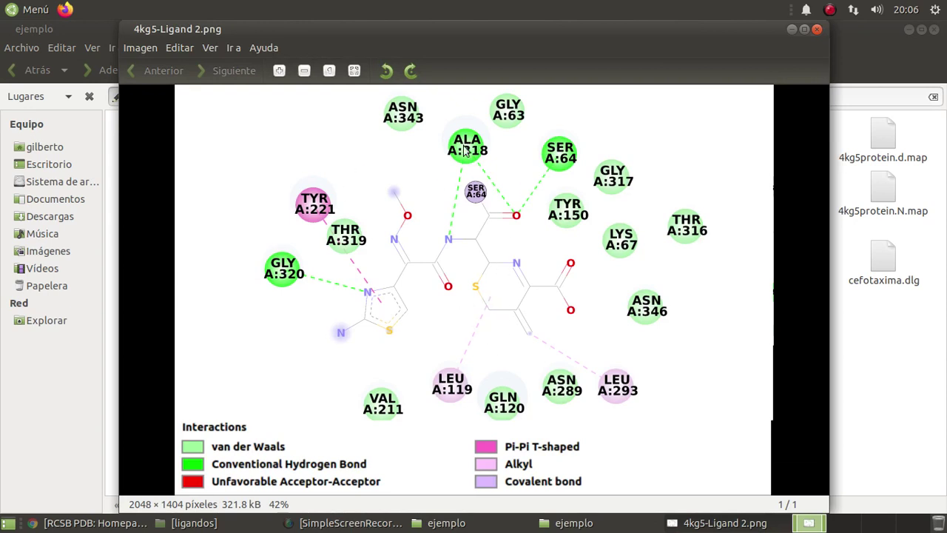
{"action": "left_click", "coordinate": [817, 29]}
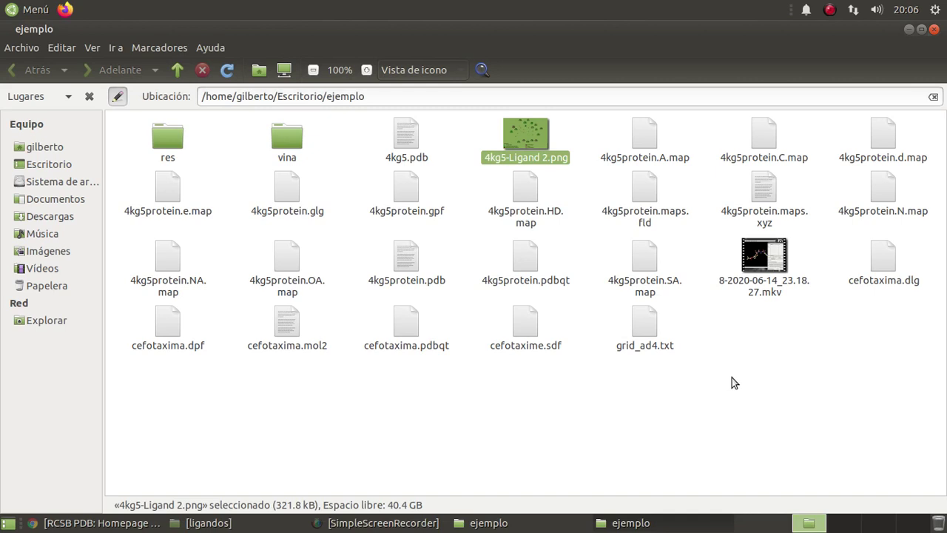
{"action": "left_click", "coordinate": [909, 30]}
{"action": "left_click", "coordinate": [933, 30]}
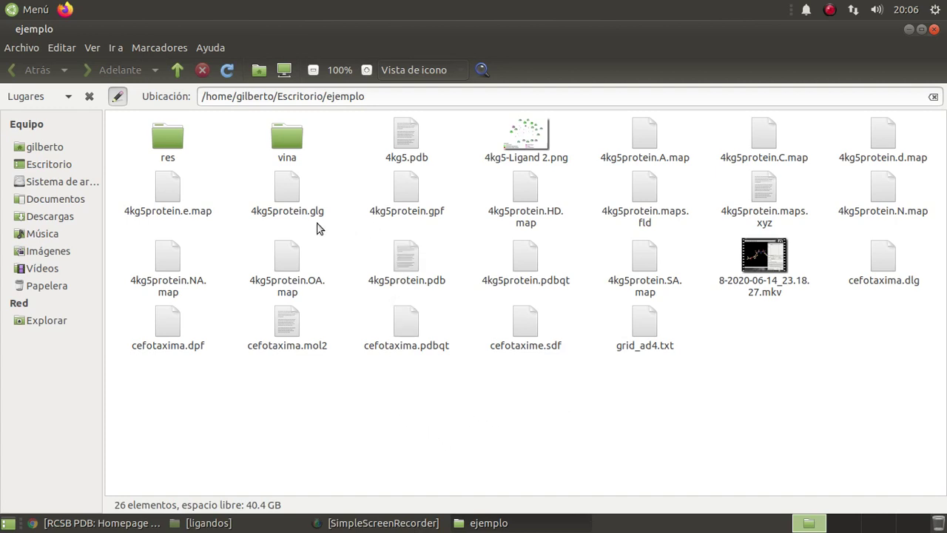
Locate the receptor file 4kg5protein.pdbqt in the ejemplo folder and its copy in the lactamse folder
{"action": "left_click", "coordinate": [521, 265]}
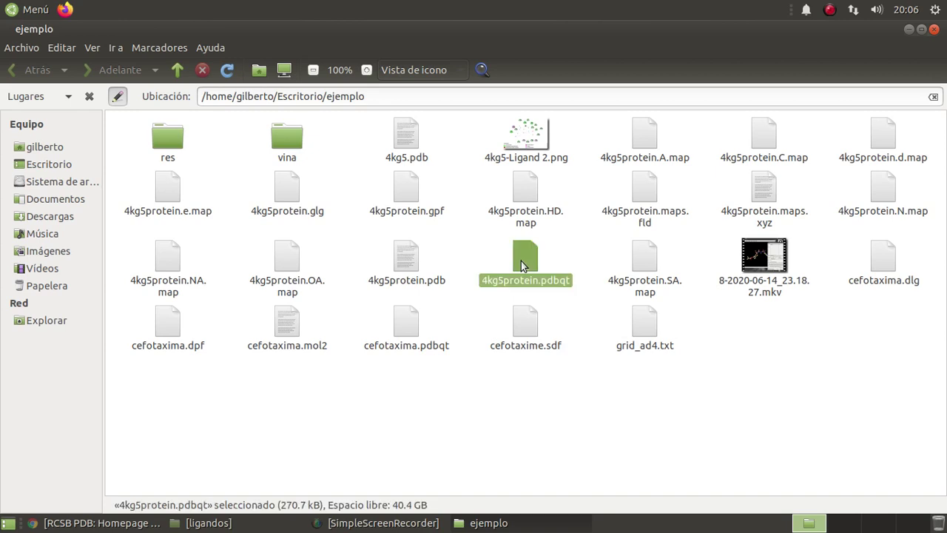
{"action": "left_click", "coordinate": [200, 522]}
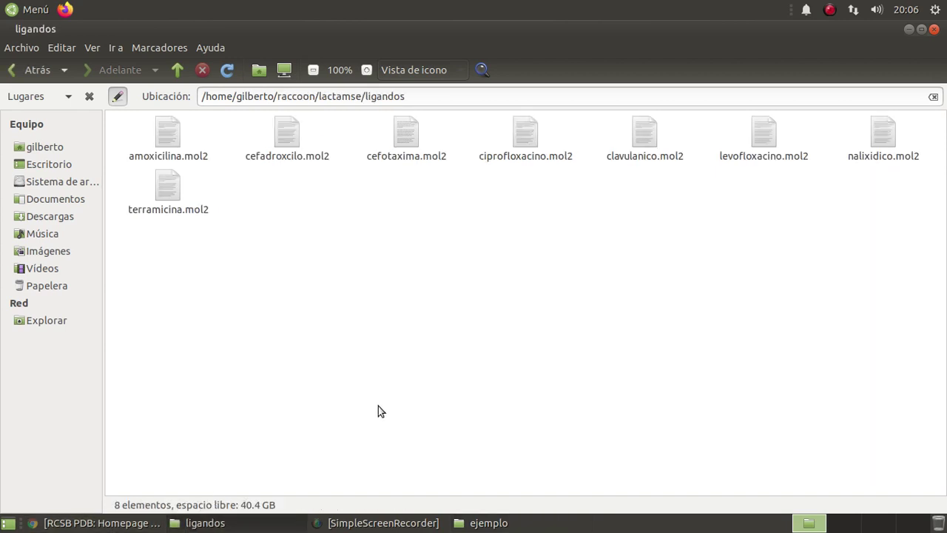
{"action": "left_click", "coordinate": [31, 74]}
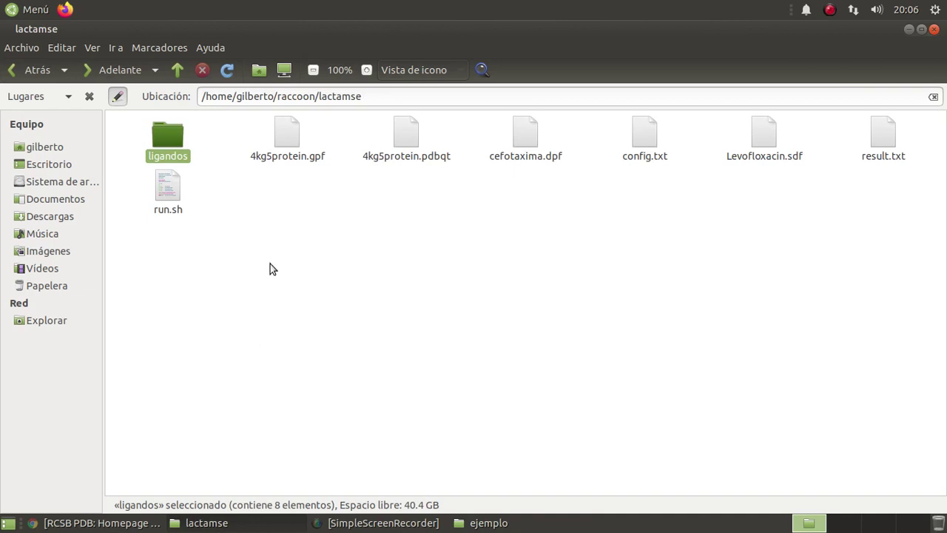
{"action": "left_click", "coordinate": [403, 137]}
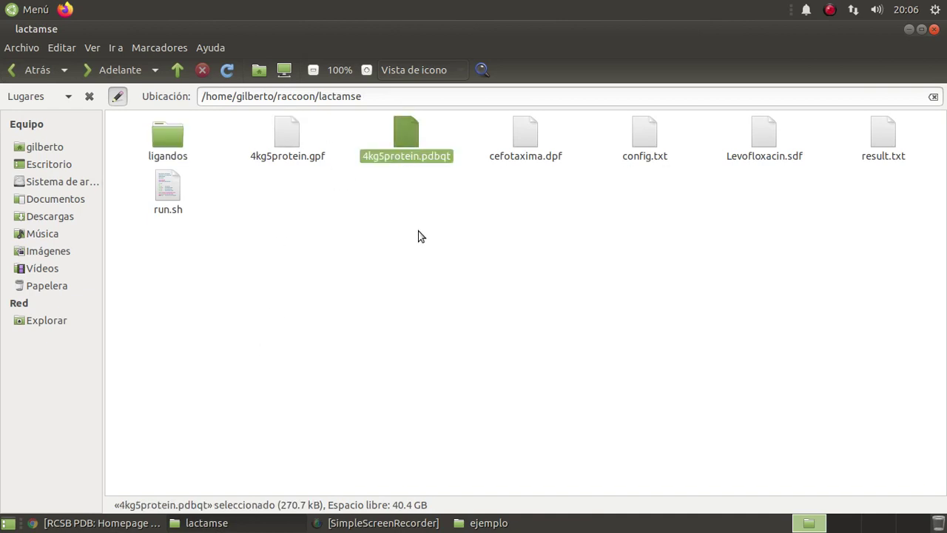
Return to the ejemplo folder and select the docking parameter file cefotaxima.dpf
{"action": "left_click", "coordinate": [484, 522]}
{"action": "left_click", "coordinate": [600, 440]}
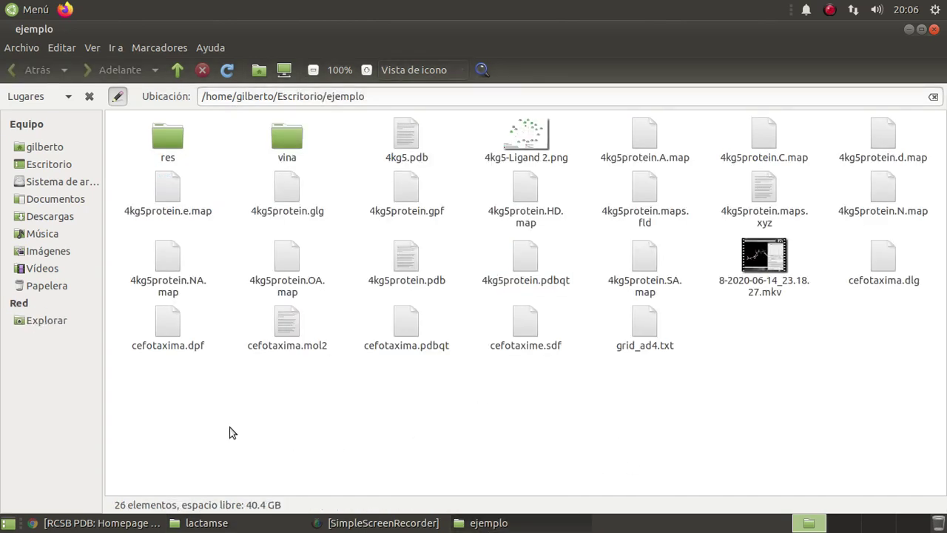
{"action": "left_click", "coordinate": [170, 345]}
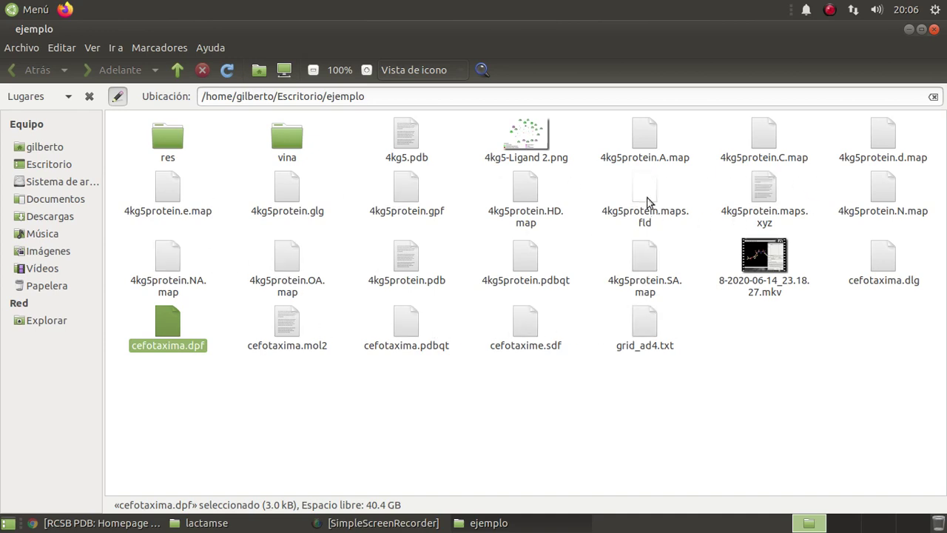
Select 4kg5protein.gpf together with cefotaxima.dpf in the ejemplo folder, and locate their copies in the lactamse folder
{"action": "left_click", "coordinate": [408, 182]}
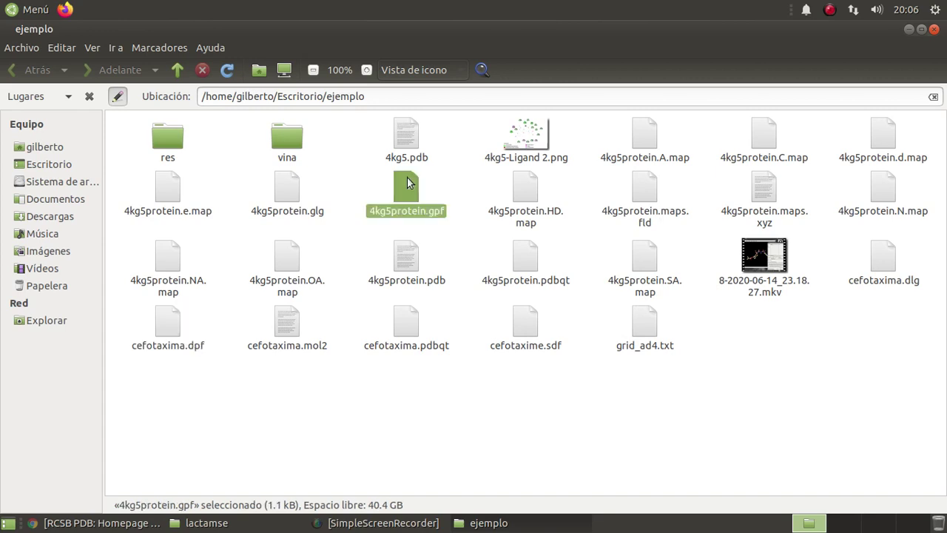
{"action": "left_click", "coordinate": [167, 321], "text": "ctrl"}
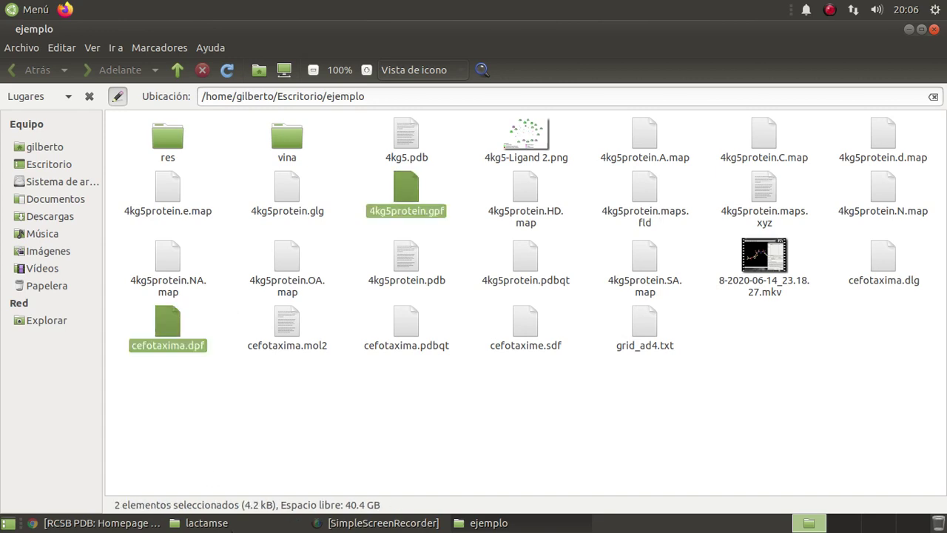
{"action": "left_click", "coordinate": [225, 530]}
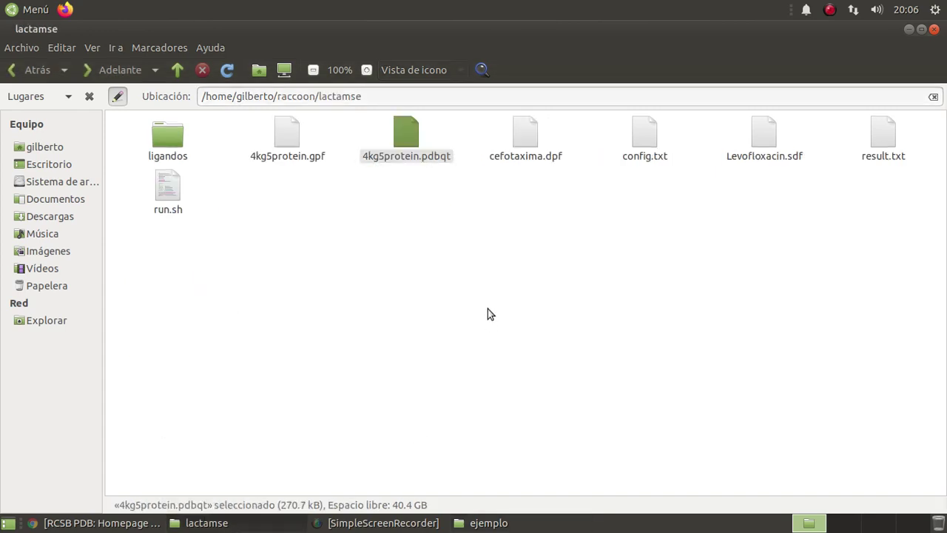
{"action": "left_click", "coordinate": [528, 154]}
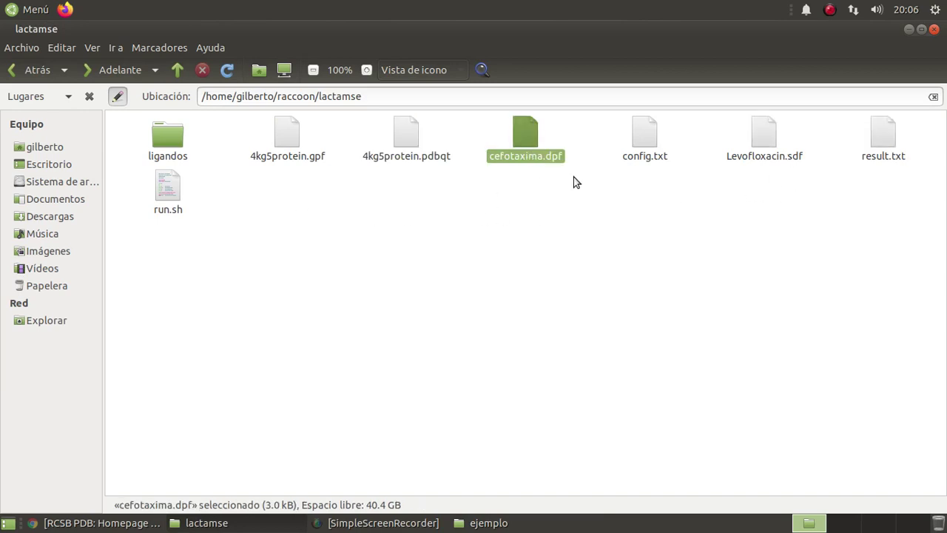
{"action": "left_click", "coordinate": [297, 152]}
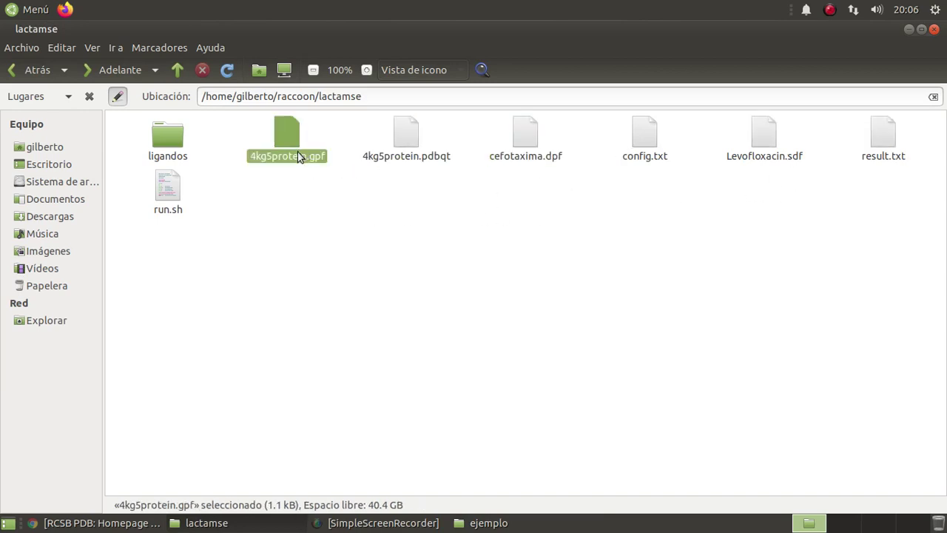
{"action": "left_click", "coordinate": [459, 278]}
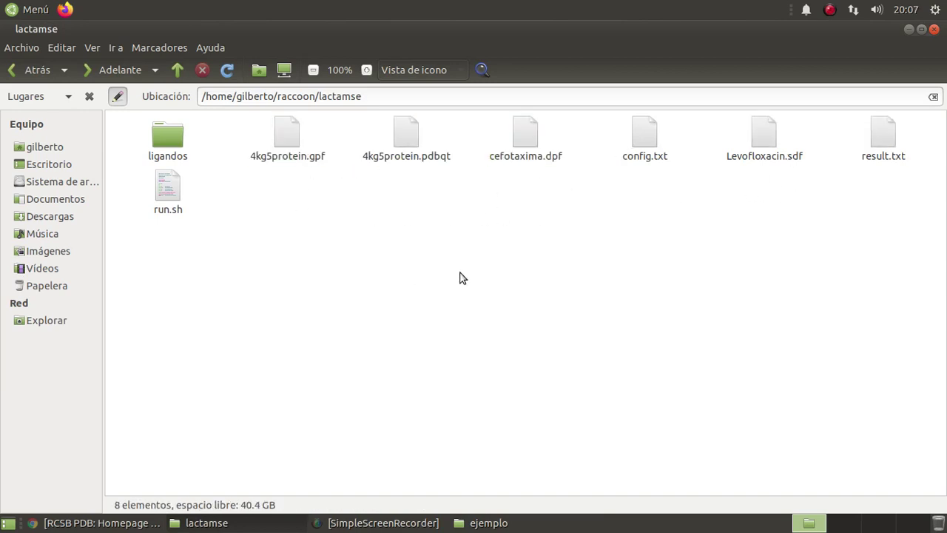
Locate config.txt in the lactamse folder, minimize that folder window, and close the ejemplo window
{"action": "left_click", "coordinate": [649, 149]}
{"action": "left_click", "coordinate": [642, 272]}
{"action": "left_click", "coordinate": [908, 30]}
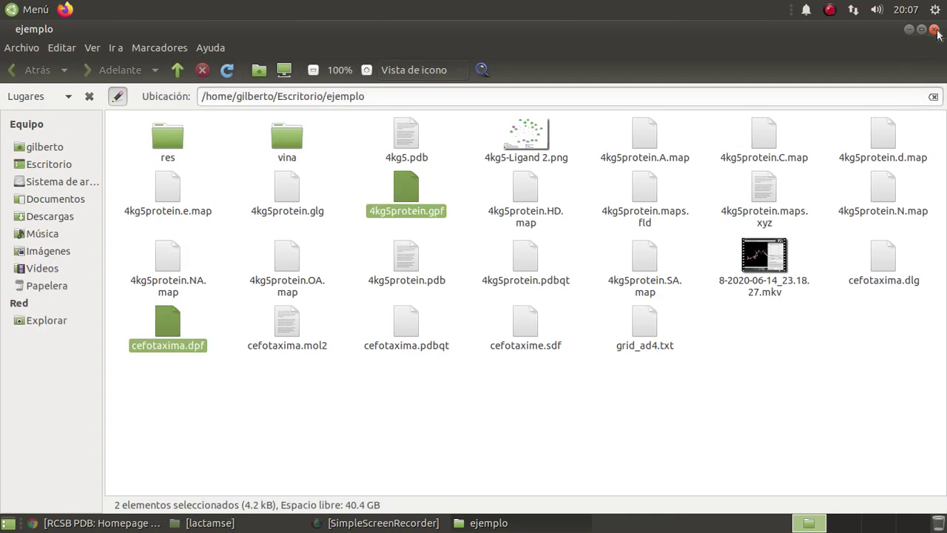
{"action": "left_click", "coordinate": [935, 30]}
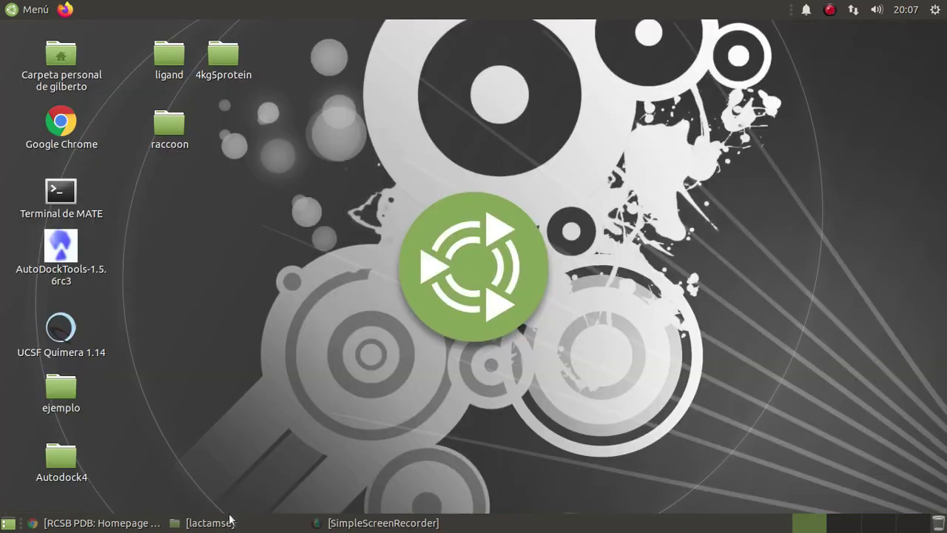
Switch to Chrome, search the RCSB PDB for 4kg5, and download the structure's compressed CIF file from the result
{"action": "left_click", "coordinate": [103, 523]}
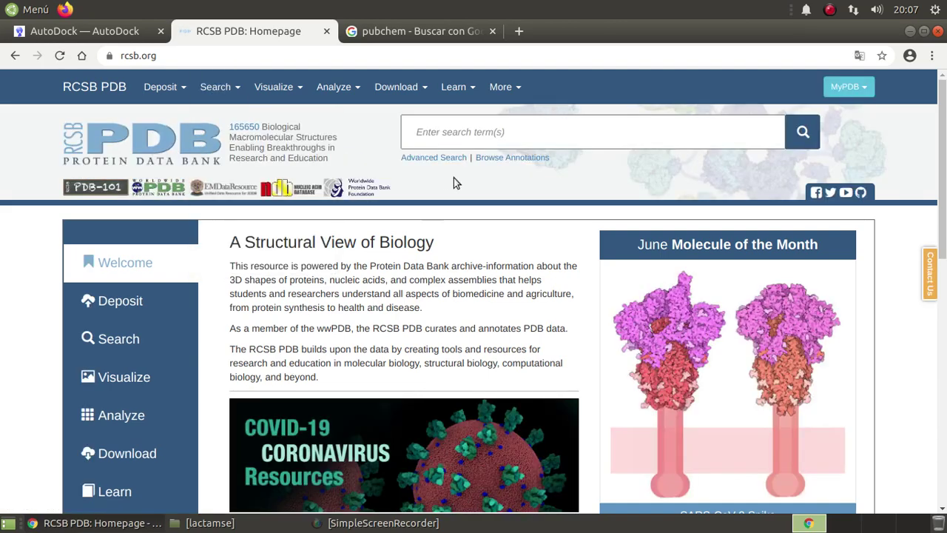
{"action": "left_click", "coordinate": [470, 131]}
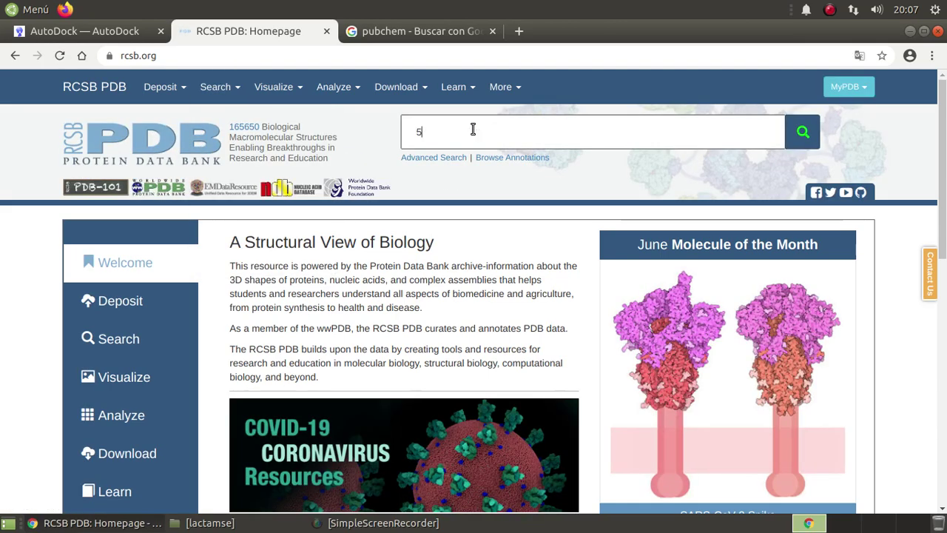
{"action": "type", "text": "4kg5"}
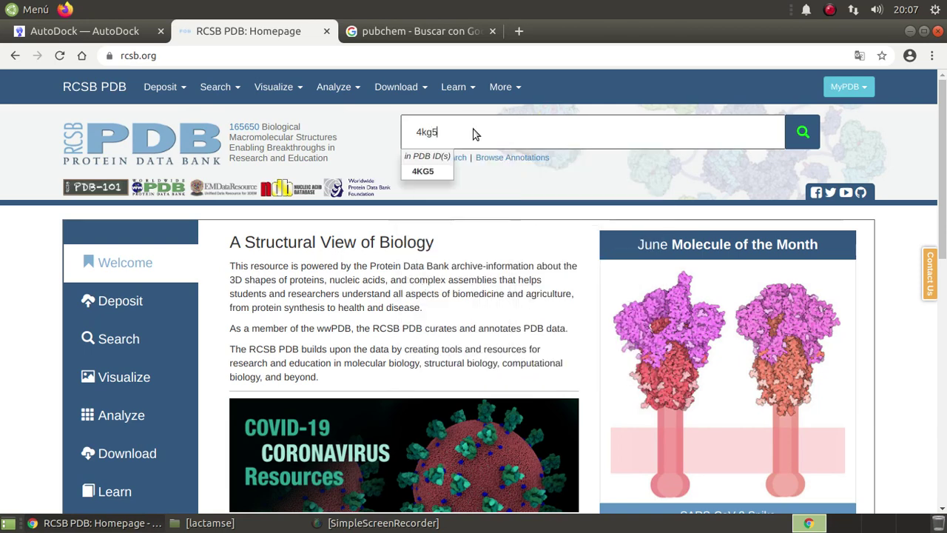
{"action": "key", "text": "Return"}
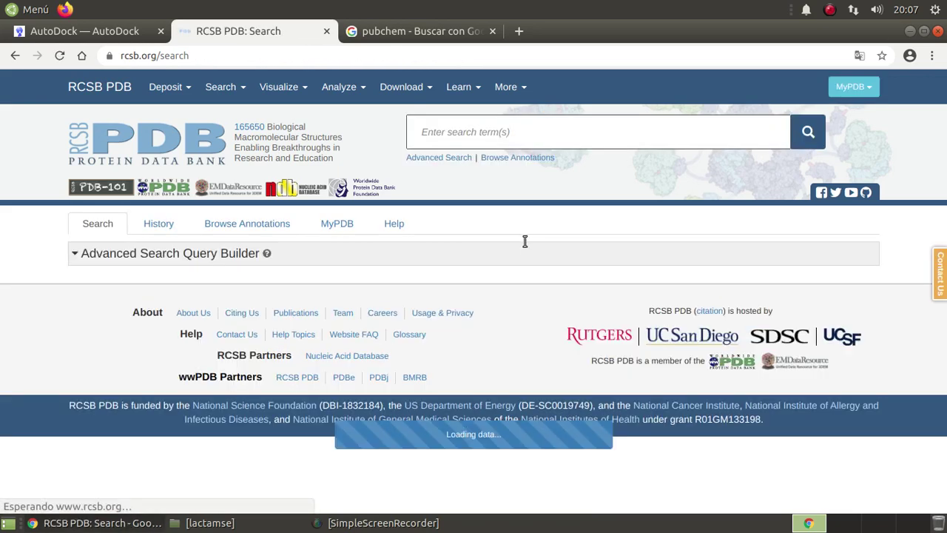
{"action": "scroll", "coordinate": [543, 248], "scroll_direction": "down", "scroll_amount": 4}
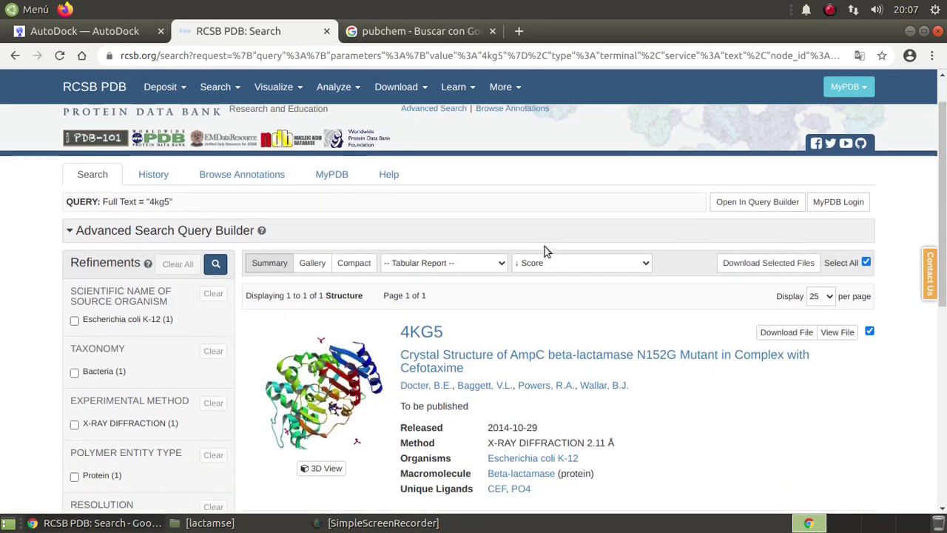
{"action": "scroll", "coordinate": [626, 287], "scroll_direction": "down", "scroll_amount": 2}
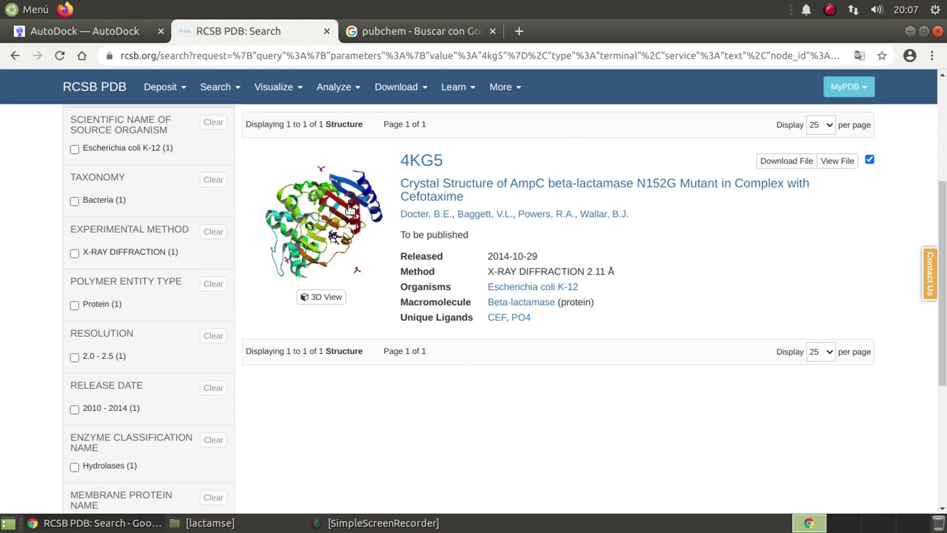
{"action": "left_click", "coordinate": [794, 161]}
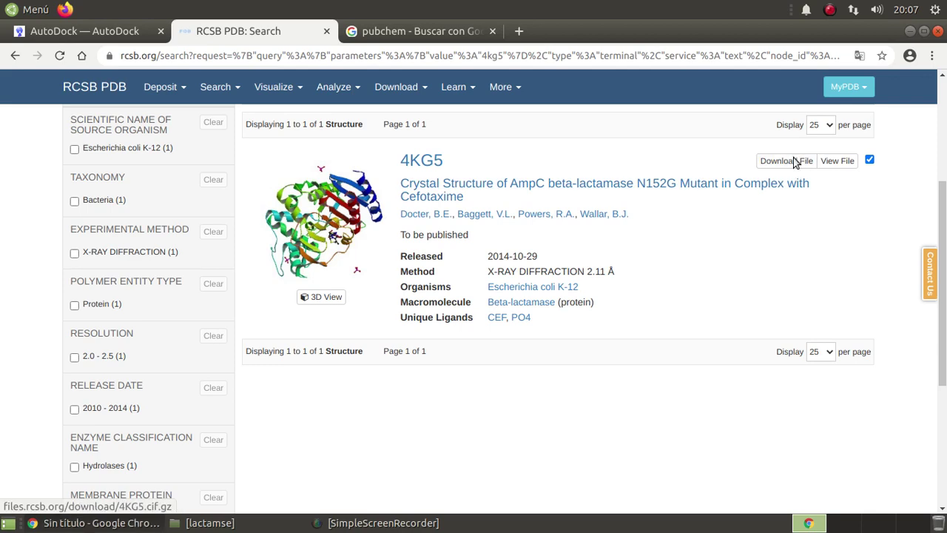
{"action": "left_click", "coordinate": [492, 33]}
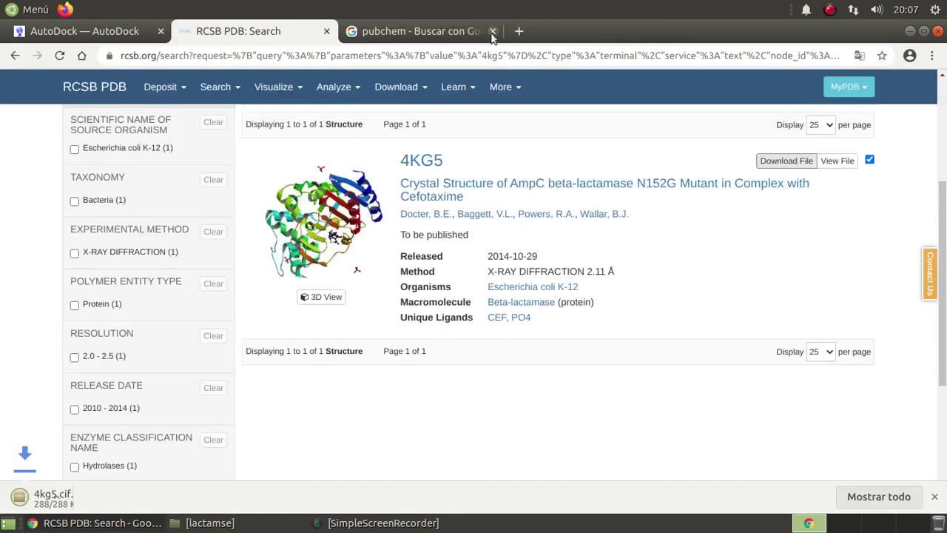
Open the 4KG5 structure entry and download its file in PDB Format
{"action": "left_click", "coordinate": [427, 161]}
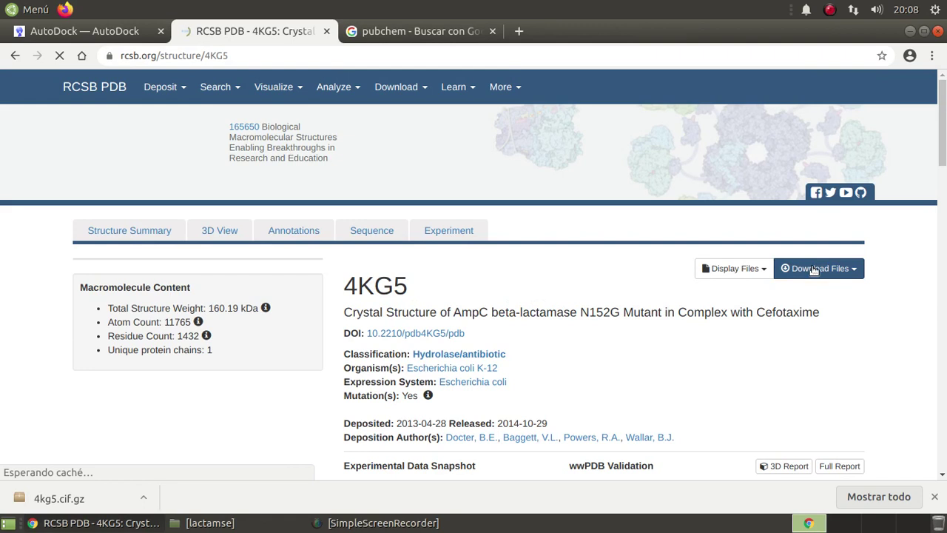
{"action": "left_click", "coordinate": [814, 269]}
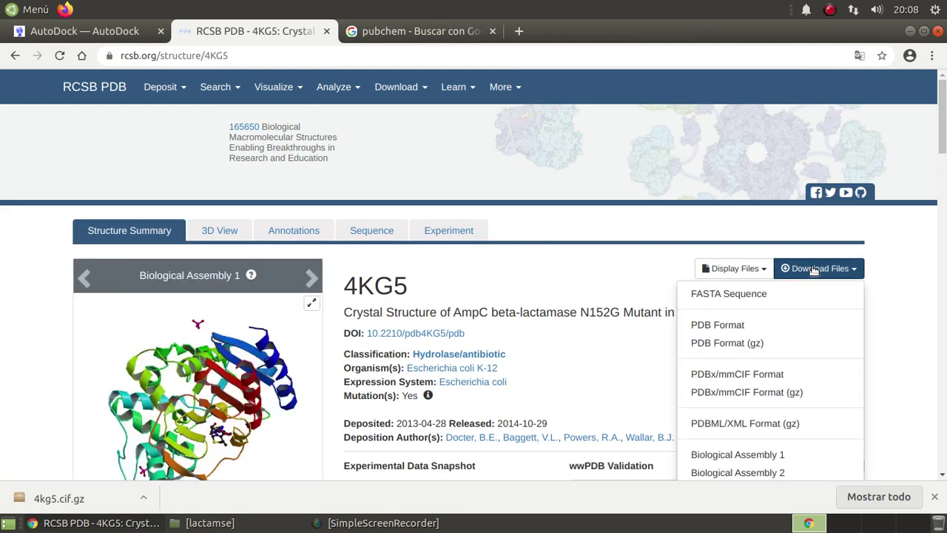
{"action": "left_click", "coordinate": [702, 327]}
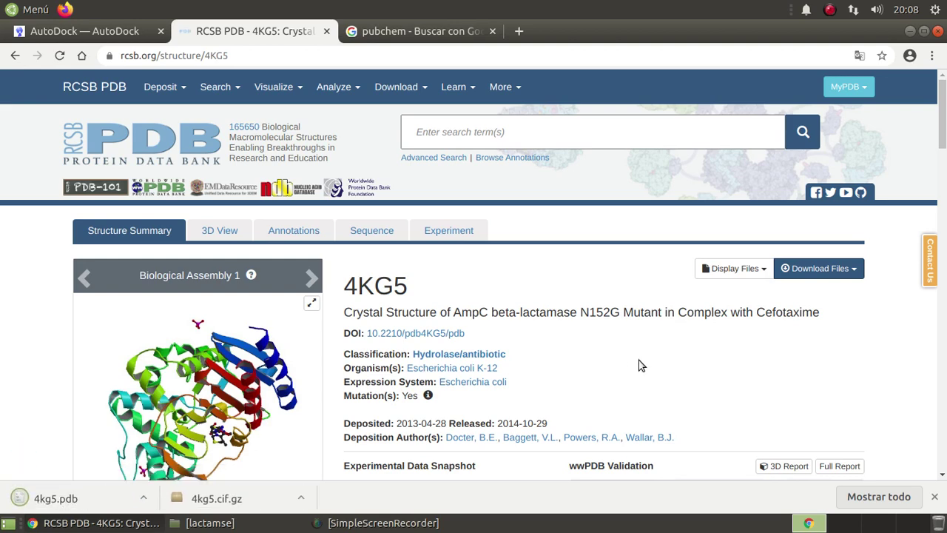
{"action": "scroll", "coordinate": [652, 348], "scroll_direction": "down", "scroll_amount": 2}
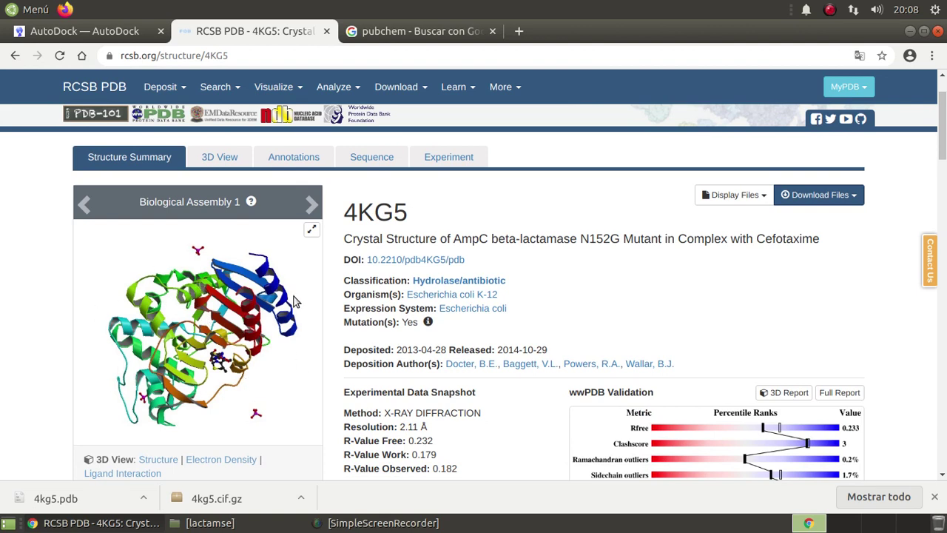
{"action": "scroll", "coordinate": [568, 329], "scroll_direction": "up", "scroll_amount": 2}
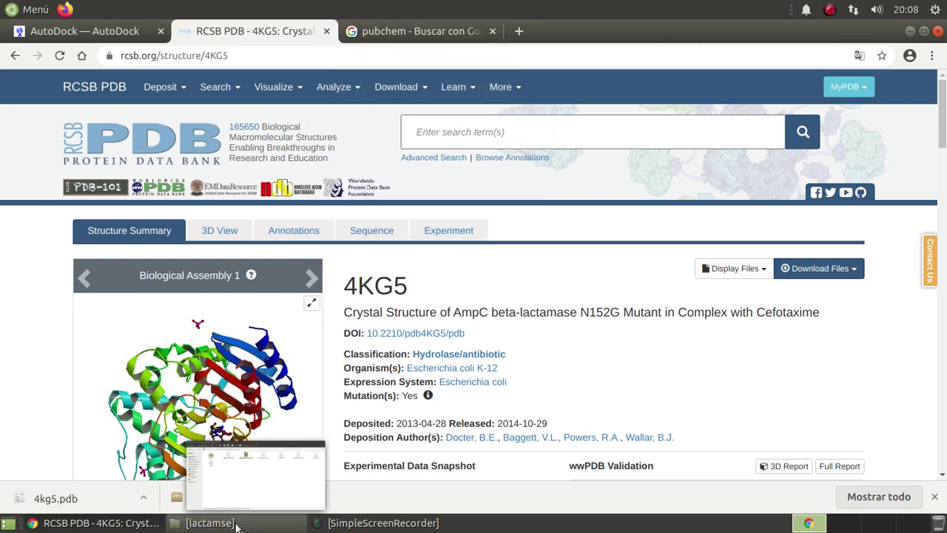
Check the prepared receptor file 4kg5protein.pdbqt in the lactamse folder, and return to the browser
{"action": "left_click", "coordinate": [210, 523]}
{"action": "left_click", "coordinate": [410, 142]}
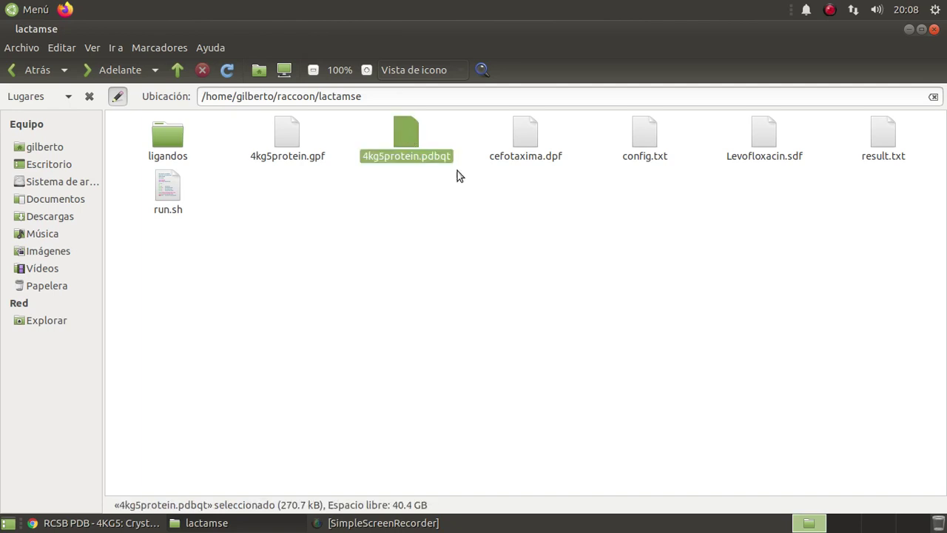
{"action": "left_click", "coordinate": [909, 29]}
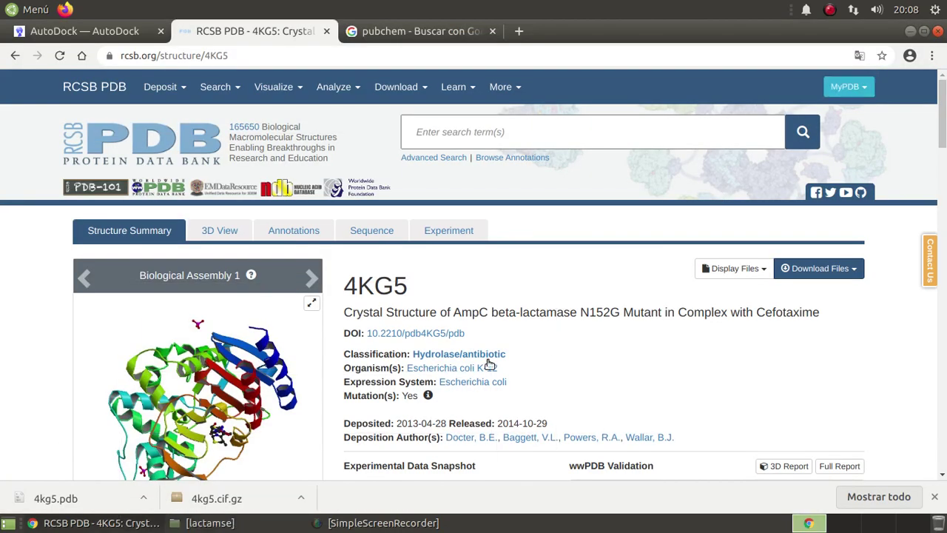
Repeat the Google search for pubchem and open the PubChem site at its compound search field
{"action": "left_click", "coordinate": [394, 30]}
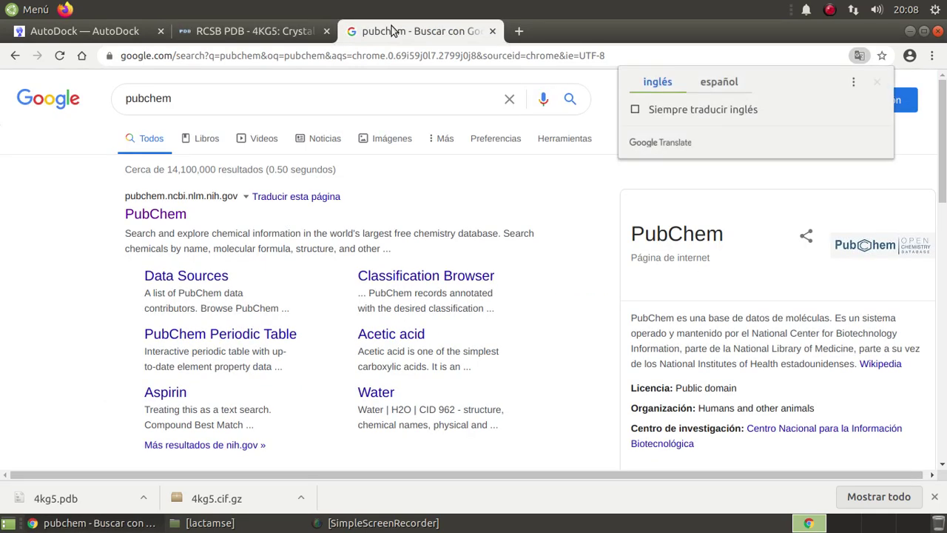
{"action": "left_click", "coordinate": [256, 89]}
{"action": "key", "text": "Return"}
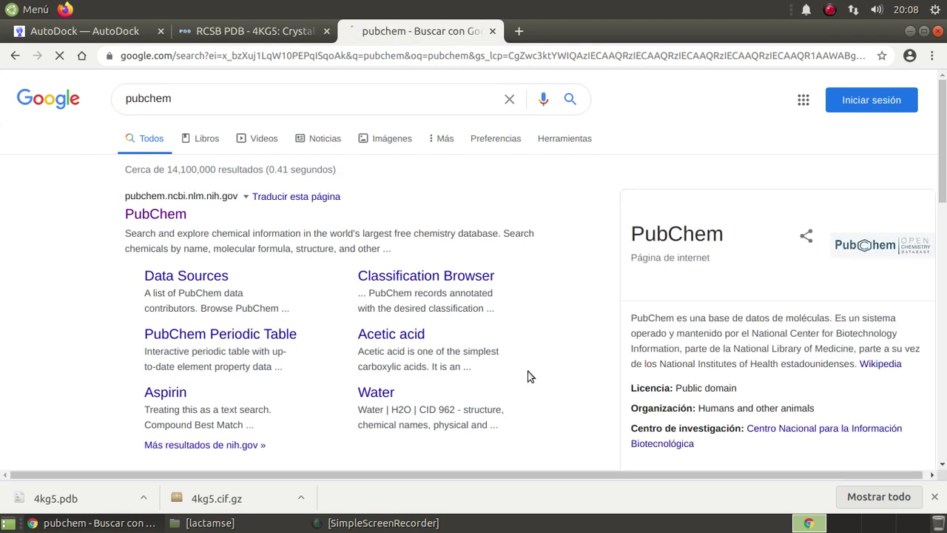
{"action": "left_click", "coordinate": [187, 219]}
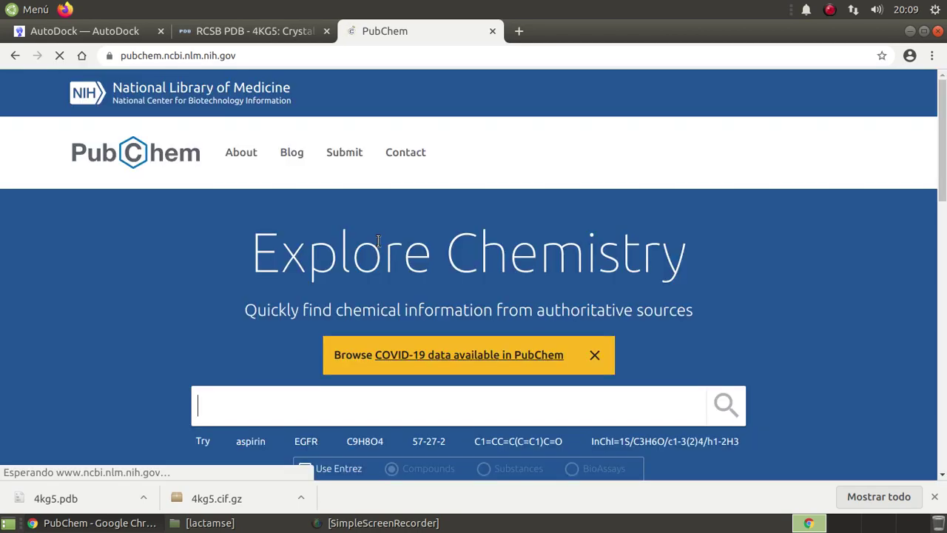
{"action": "scroll", "coordinate": [131, 354], "scroll_direction": "down", "scroll_amount": 4}
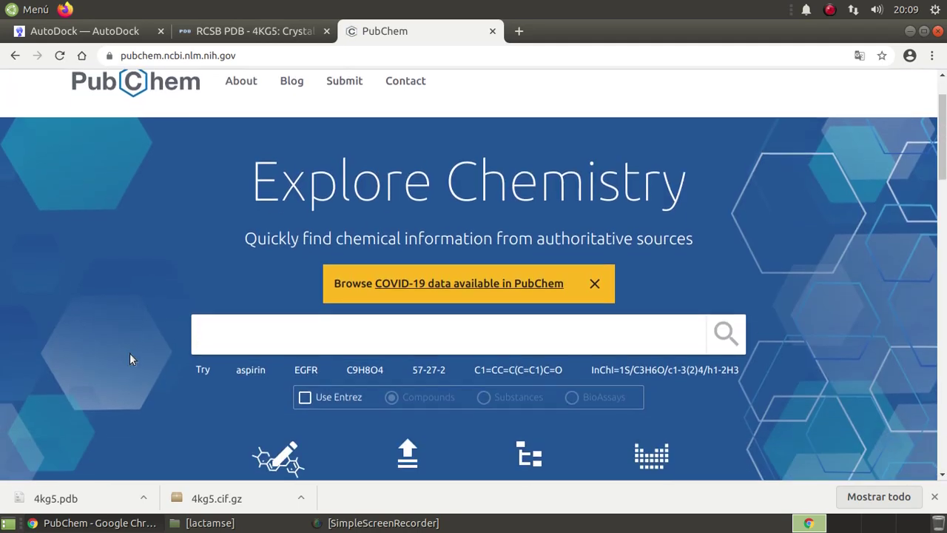
{"action": "scroll", "coordinate": [137, 348], "scroll_direction": "down", "scroll_amount": 1}
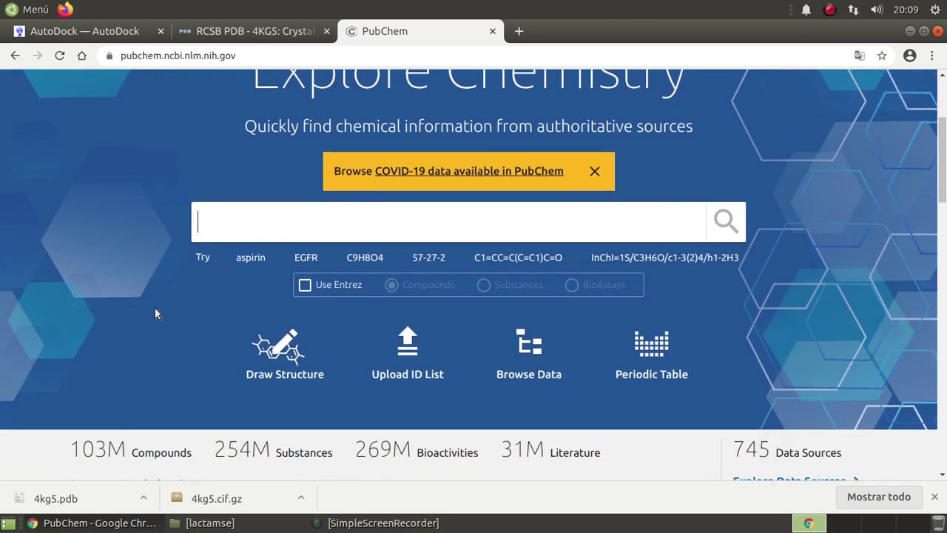
Search PubChem for cefotaxima and review the best match and the other compound results
{"action": "left_click", "coordinate": [247, 223]}
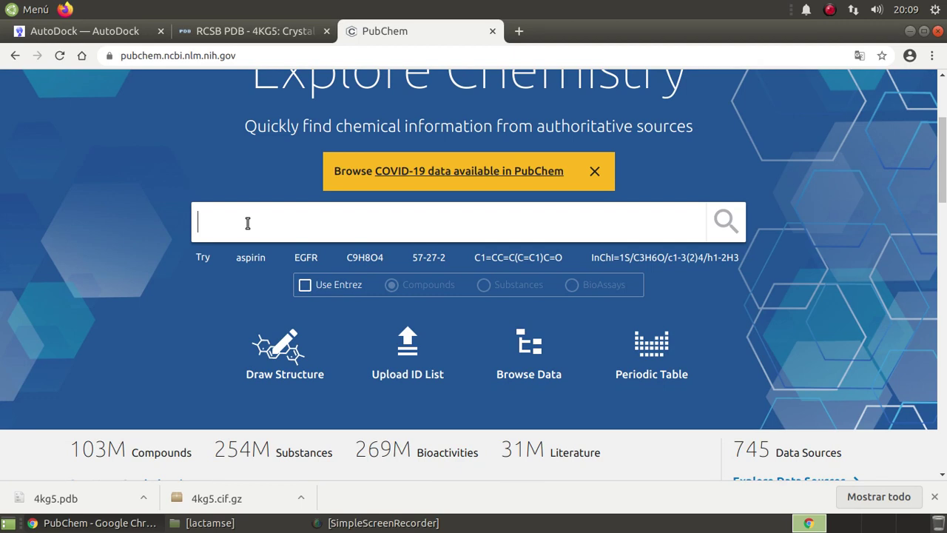
{"action": "type", "text": "cefot"}
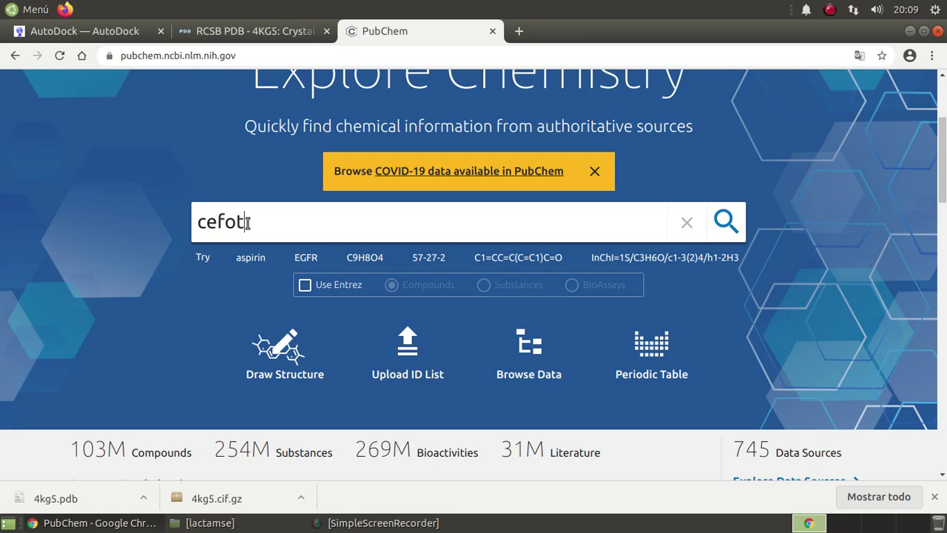
{"action": "type", "text": "axima"}
{"action": "key", "text": "Return"}
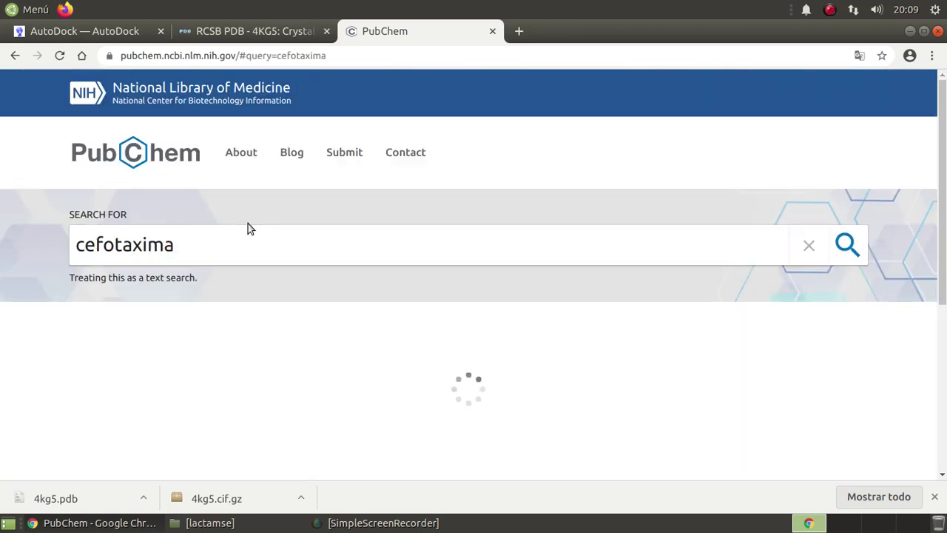
{"action": "scroll", "coordinate": [23, 277], "scroll_direction": "down", "scroll_amount": 3}
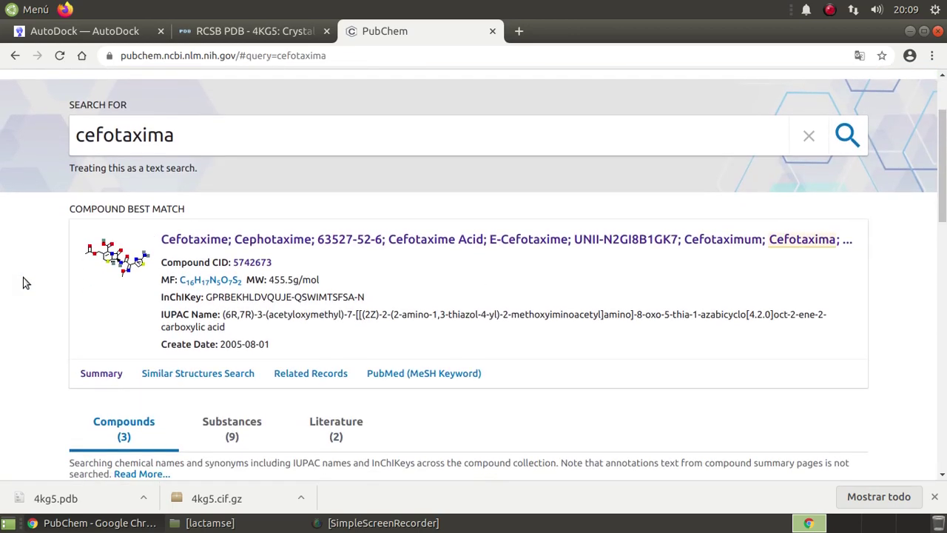
{"action": "scroll", "coordinate": [101, 275], "scroll_direction": "down", "scroll_amount": 3}
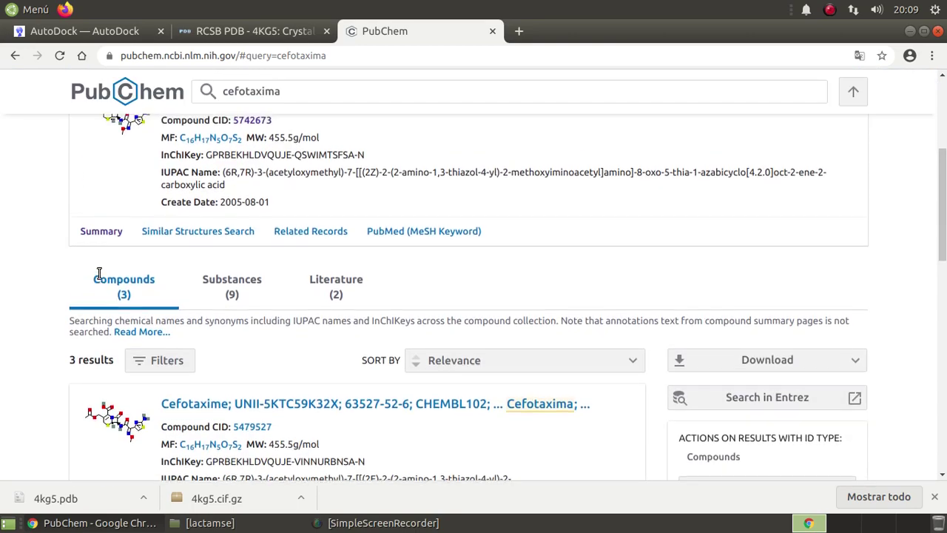
{"action": "scroll", "coordinate": [111, 277], "scroll_direction": "up", "scroll_amount": 3}
{"action": "scroll", "coordinate": [126, 278], "scroll_direction": "down", "scroll_amount": 6}
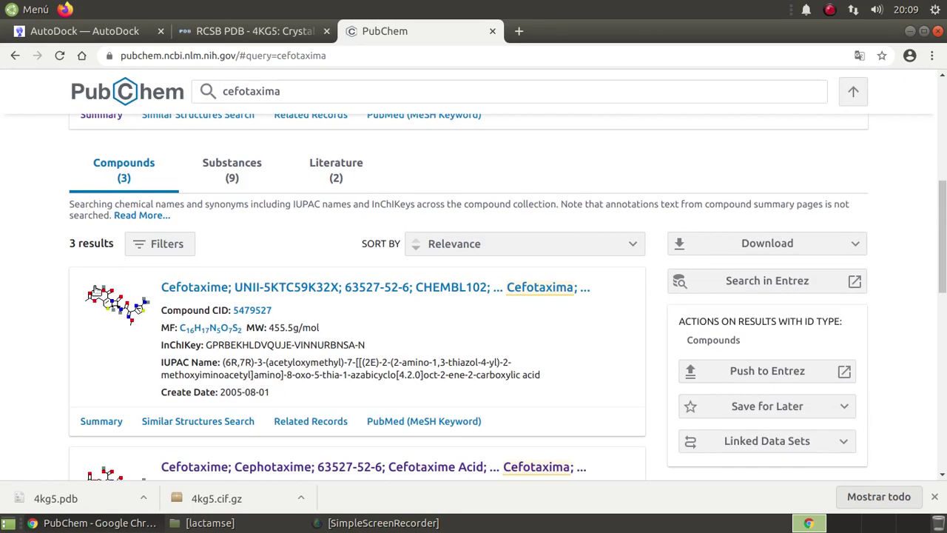
{"action": "scroll", "coordinate": [136, 296], "scroll_direction": "up", "scroll_amount": 5}
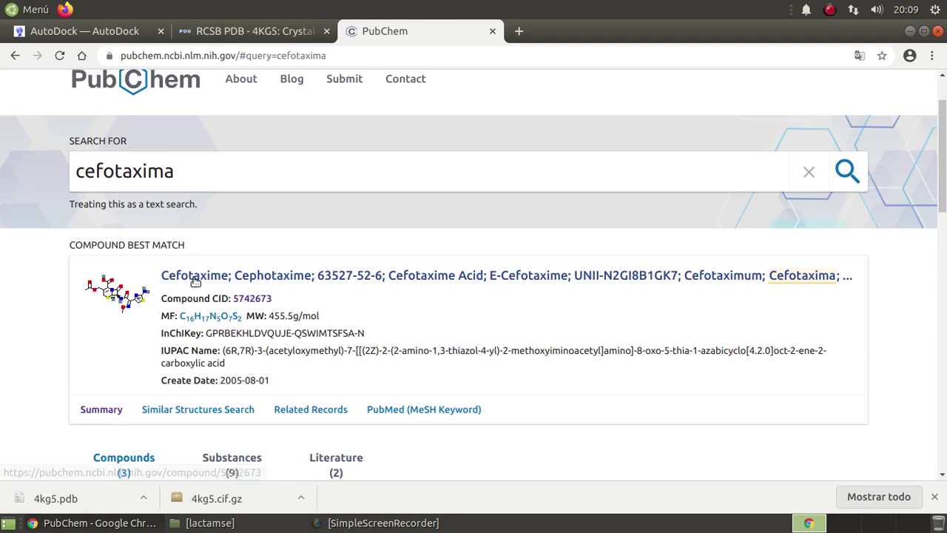
Open the Cefotaxime compound summary from the best match and go to its 3D conformer
{"action": "left_click", "coordinate": [196, 282]}
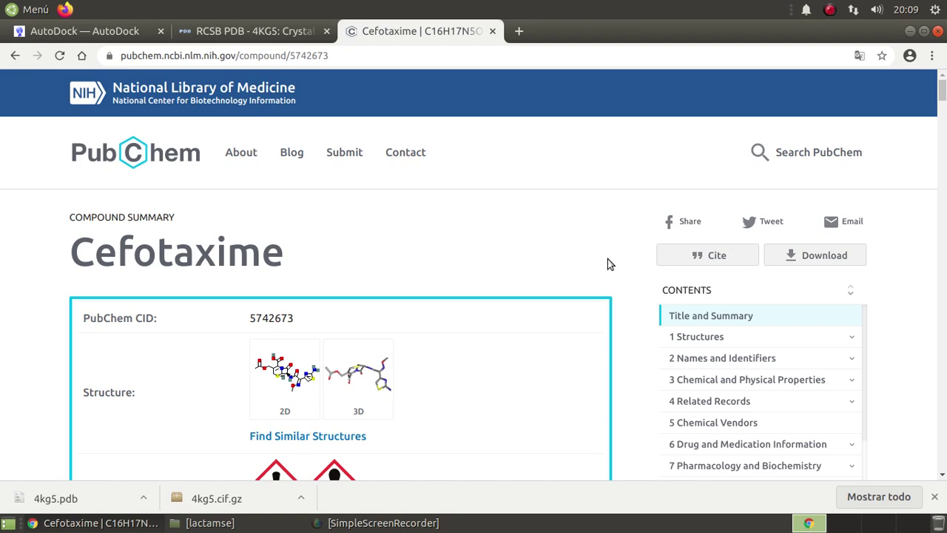
{"action": "scroll", "coordinate": [608, 264], "scroll_direction": "down", "scroll_amount": 3}
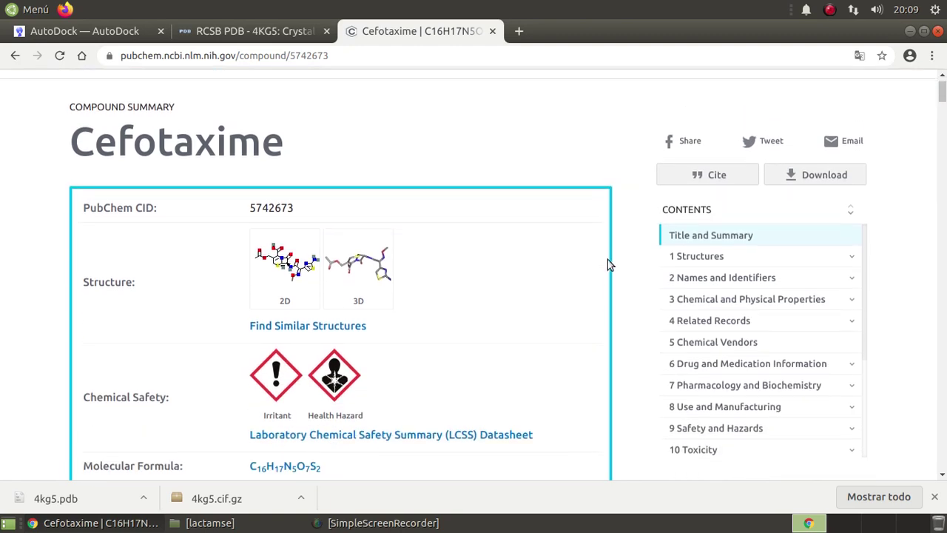
{"action": "scroll", "coordinate": [617, 274], "scroll_direction": "down", "scroll_amount": 1}
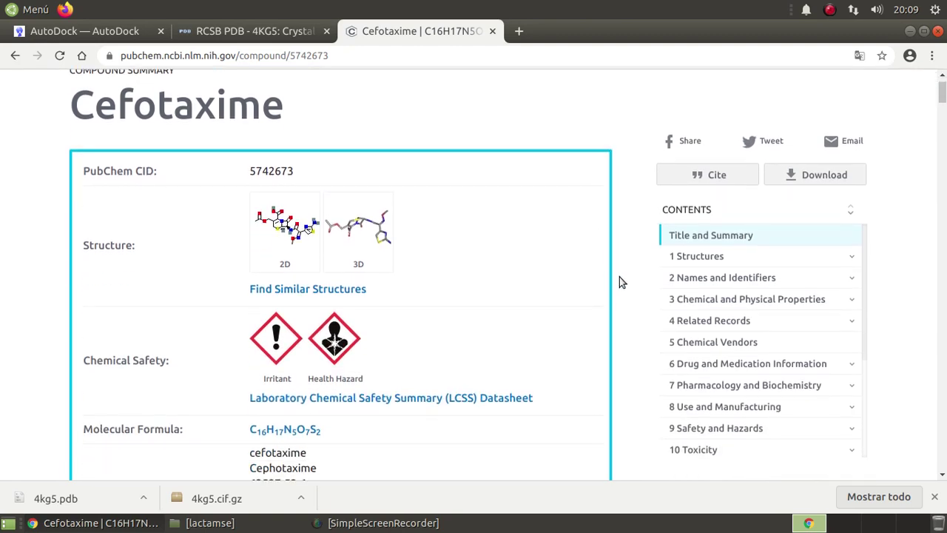
{"action": "left_click", "coordinate": [360, 239]}
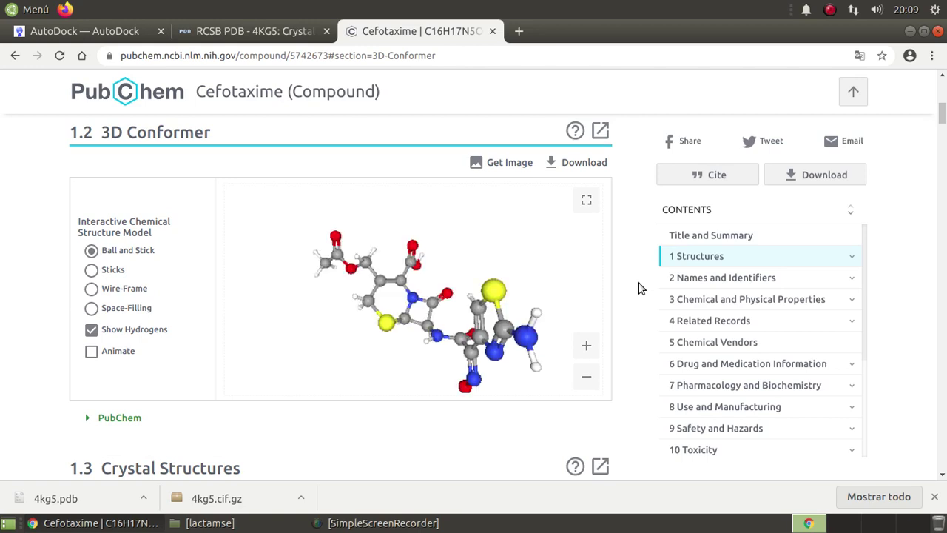
Save the cefotaxime 3D conformer in SDF format as Cefotaxime.sdf in the Descargas folder, and minimize the browser
{"action": "double_click", "coordinate": [200, 92]}
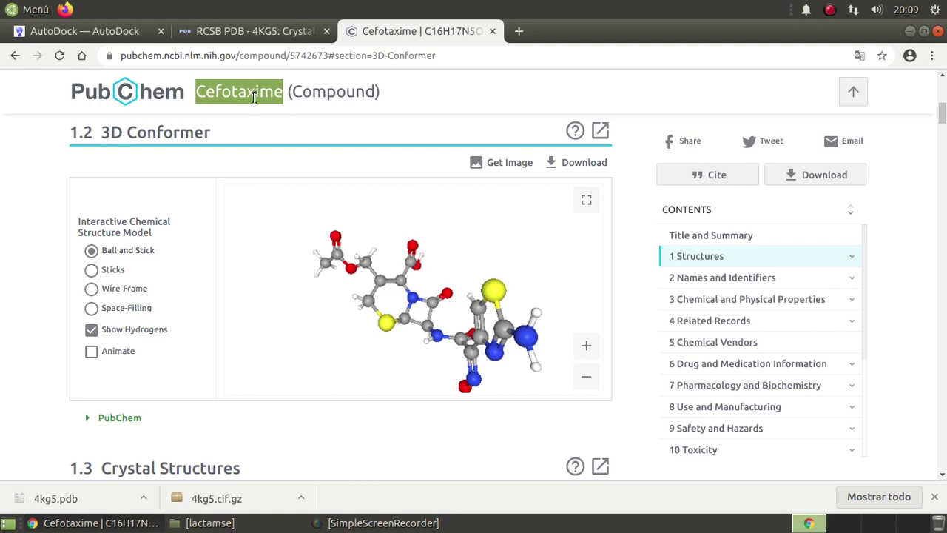
{"action": "right_click", "coordinate": [254, 98]}
{"action": "left_click", "coordinate": [273, 111]}
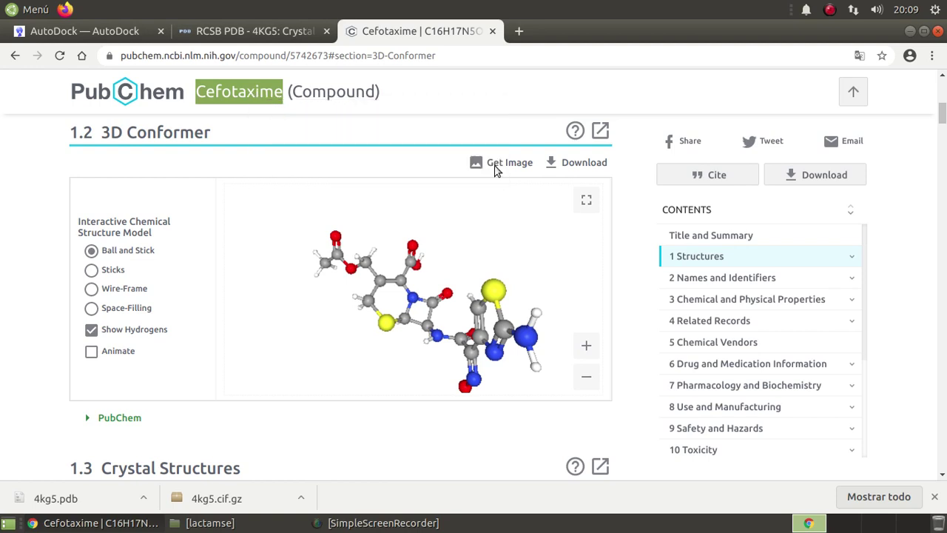
{"action": "left_click", "coordinate": [572, 163]}
{"action": "right_click", "coordinate": [528, 196]}
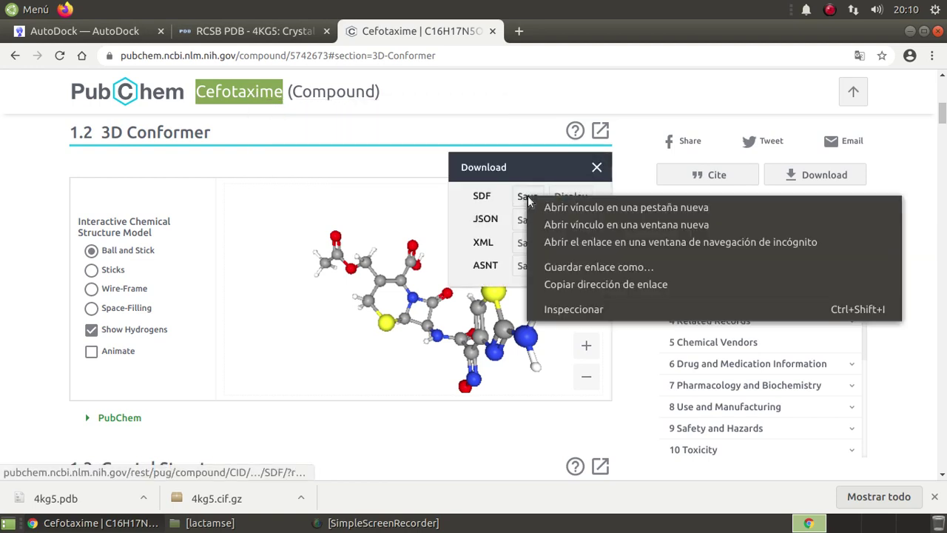
{"action": "left_click", "coordinate": [570, 267]}
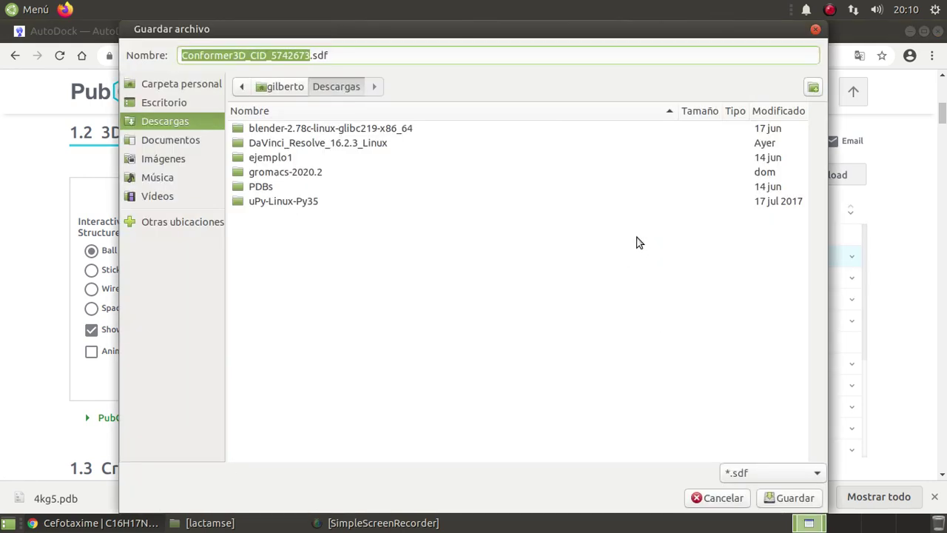
{"action": "type", "text": "Cefotaxime"}
{"action": "left_click", "coordinate": [780, 502]}
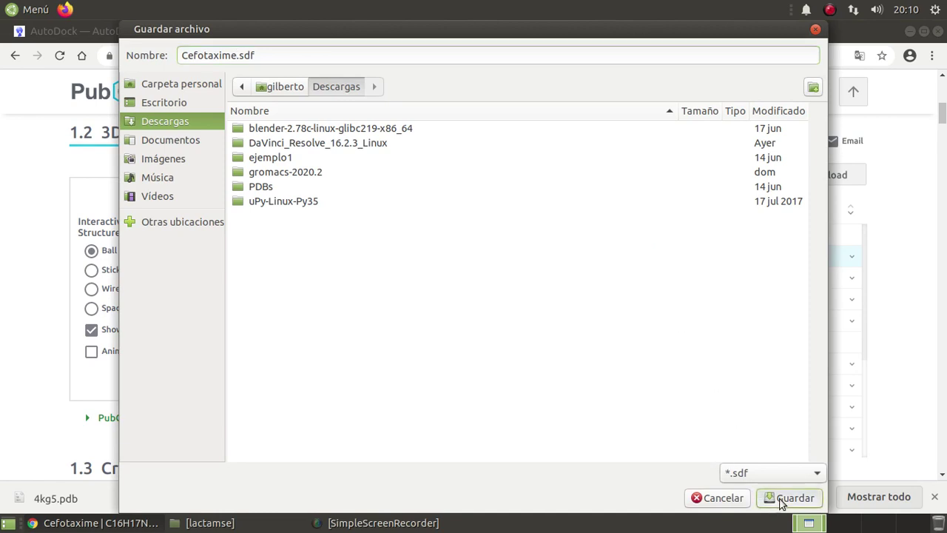
{"action": "left_click", "coordinate": [631, 284]}
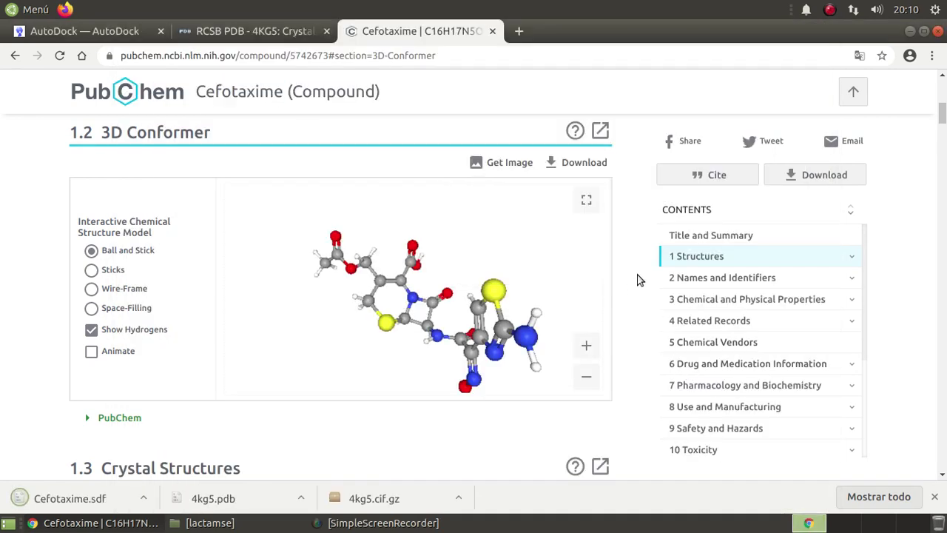
{"action": "scroll", "coordinate": [636, 280], "scroll_direction": "up", "scroll_amount": 10}
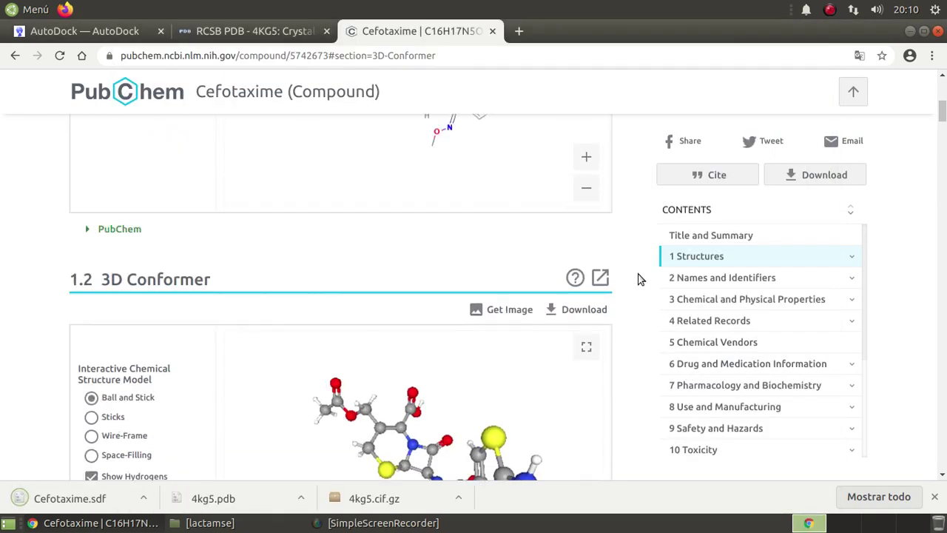
{"action": "left_click", "coordinate": [910, 31]}
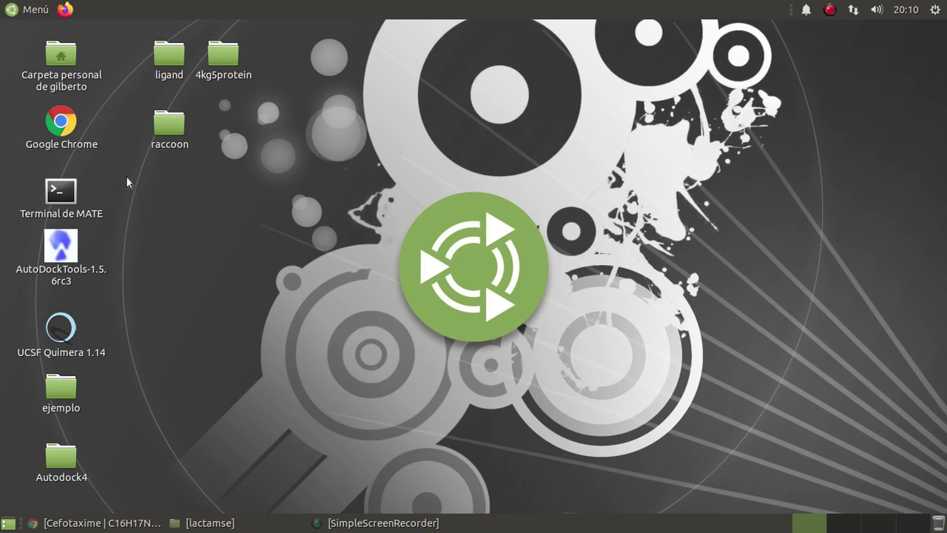
{"action": "left_click_drag", "start_coordinate": [126, 175], "coordinate": [910, 459]}
{"action": "left_click_drag", "start_coordinate": [127, 165], "coordinate": [908, 471]}
{"action": "left_click_drag", "start_coordinate": [127, 161], "coordinate": [925, 501]}
{"action": "left_click_drag", "start_coordinate": [119, 161], "coordinate": [911, 478]}
{"action": "left_click", "coordinate": [130, 523]}
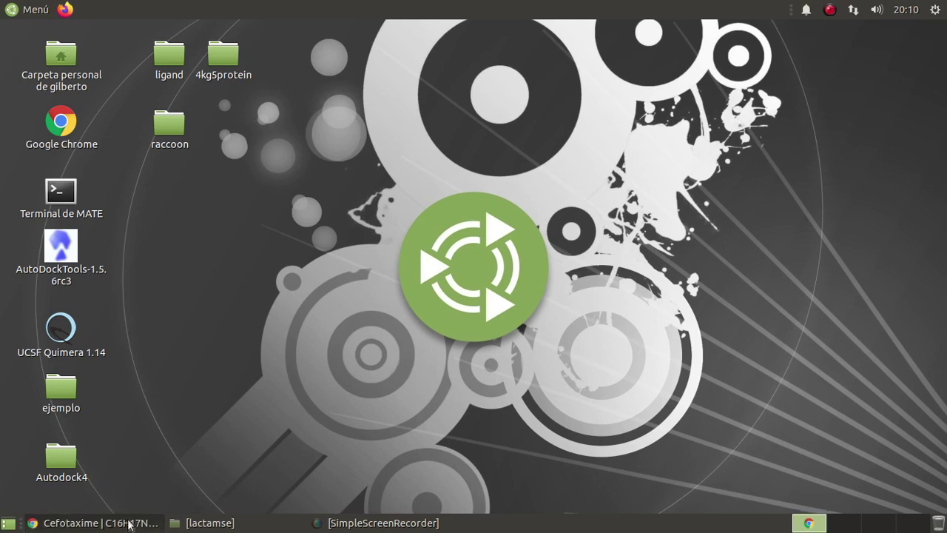
{"action": "left_click", "coordinate": [130, 523]}
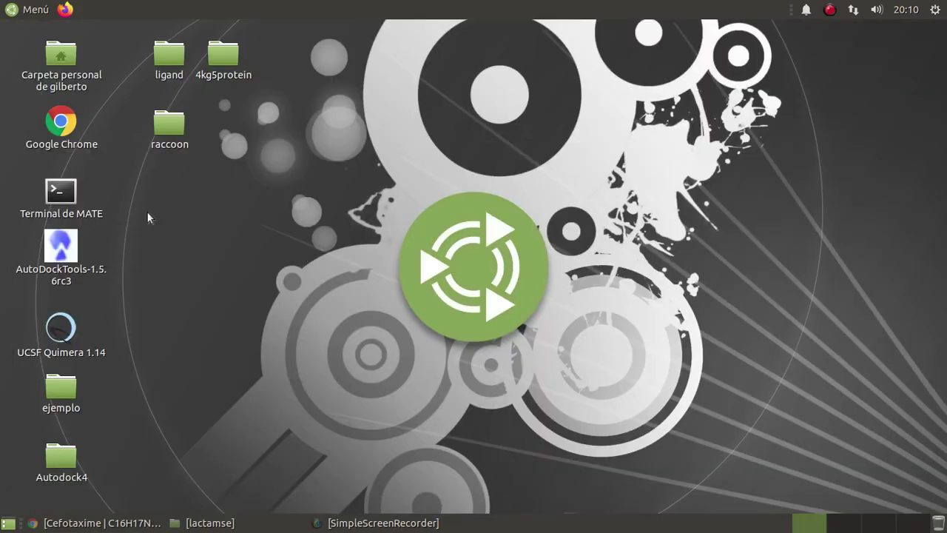
{"action": "left_click_drag", "start_coordinate": [345, 159], "coordinate": [663, 417]}
{"action": "left_click_drag", "start_coordinate": [298, 116], "coordinate": [664, 442]}
{"action": "left_click_drag", "start_coordinate": [336, 136], "coordinate": [630, 407]}
{"action": "left_click_drag", "start_coordinate": [299, 124], "coordinate": [688, 400]}
{"action": "left_click_drag", "start_coordinate": [314, 123], "coordinate": [652, 415]}
{"action": "left_click_drag", "start_coordinate": [325, 144], "coordinate": [619, 401]}
Review the mol2 ligands in the ligandos folder and locate Levofloxacin.sdf in the lactamse folder
{"action": "left_click", "coordinate": [232, 522]}
{"action": "double_click", "coordinate": [168, 139]}
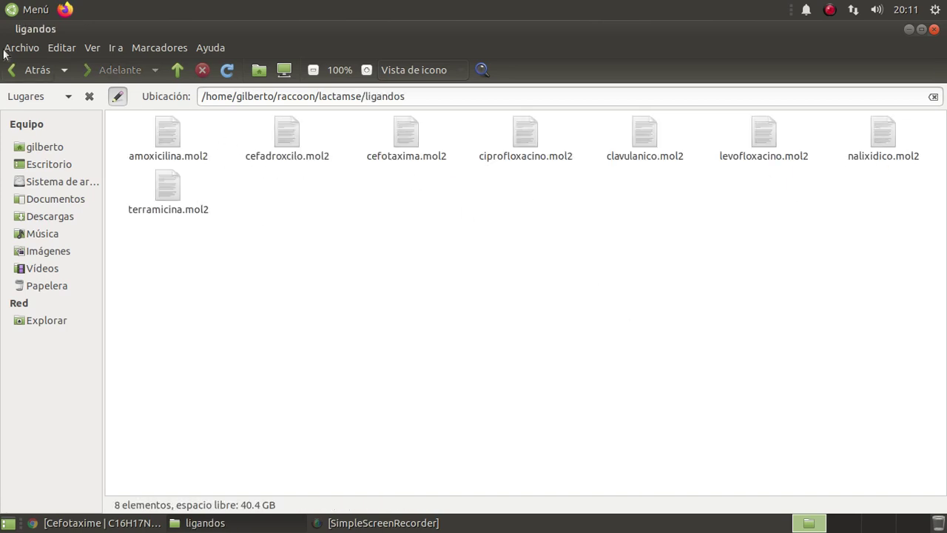
{"action": "left_click", "coordinate": [31, 70]}
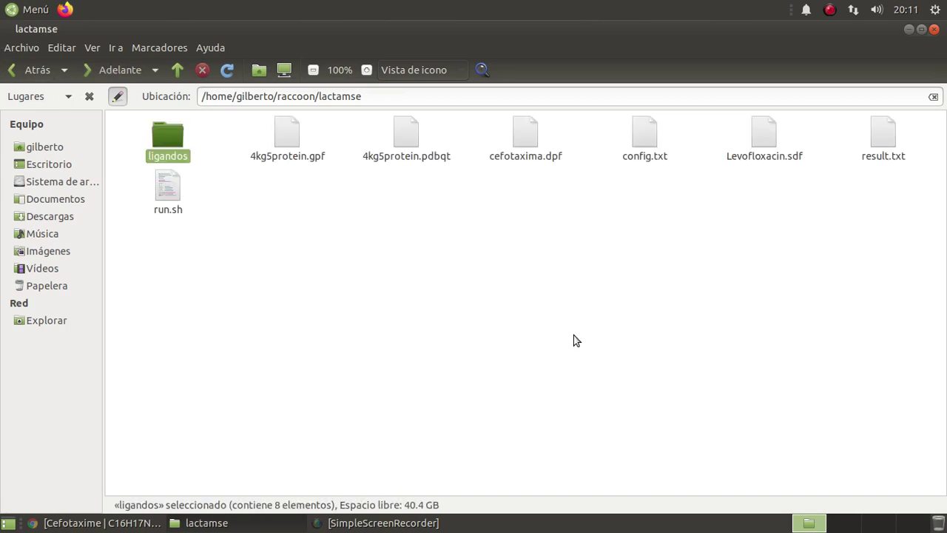
{"action": "left_click", "coordinate": [763, 146]}
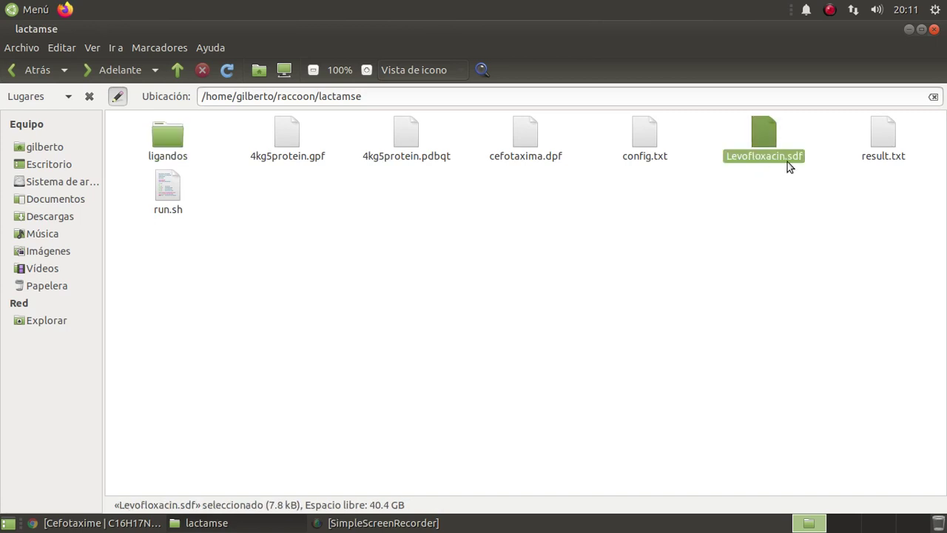
{"action": "left_click", "coordinate": [909, 30]}
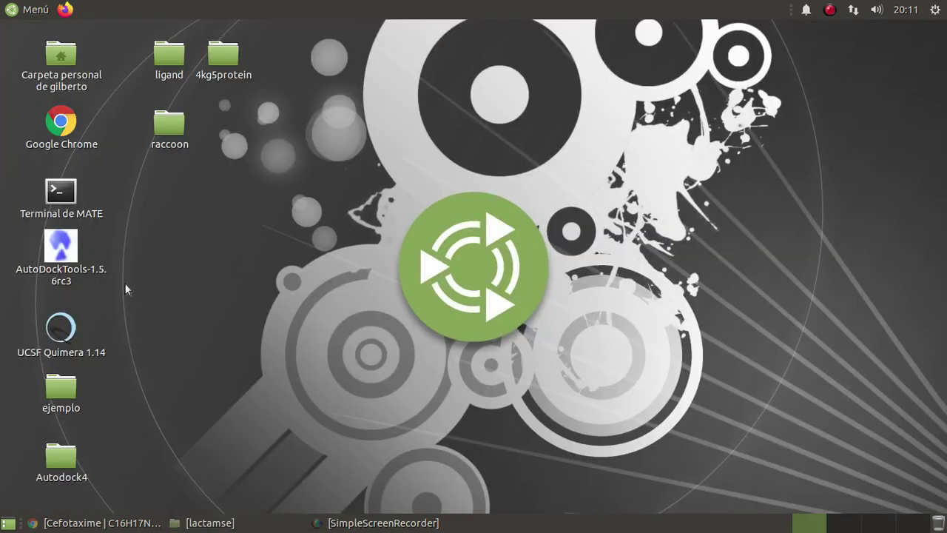
Launch UCSF Chimera, postpone registration, and open Levofloxacin.sdf from the raccoon/lactamse folder
{"action": "left_click", "coordinate": [61, 329]}
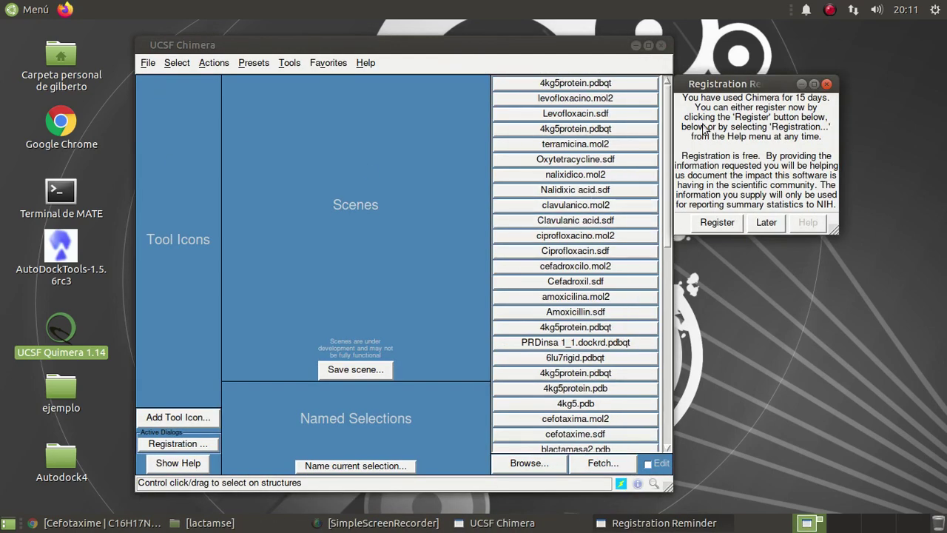
{"action": "left_click", "coordinate": [766, 222]}
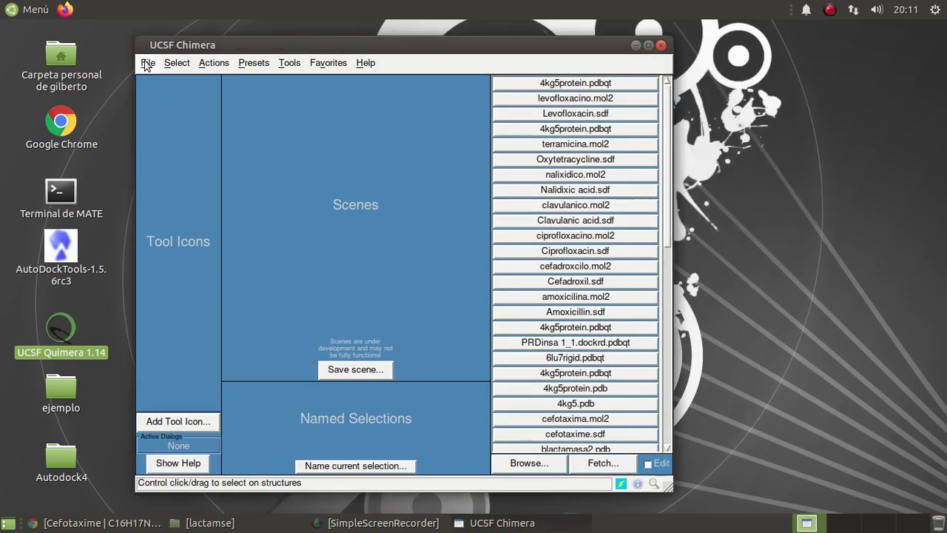
{"action": "left_click", "coordinate": [149, 63]}
{"action": "left_click", "coordinate": [157, 88]}
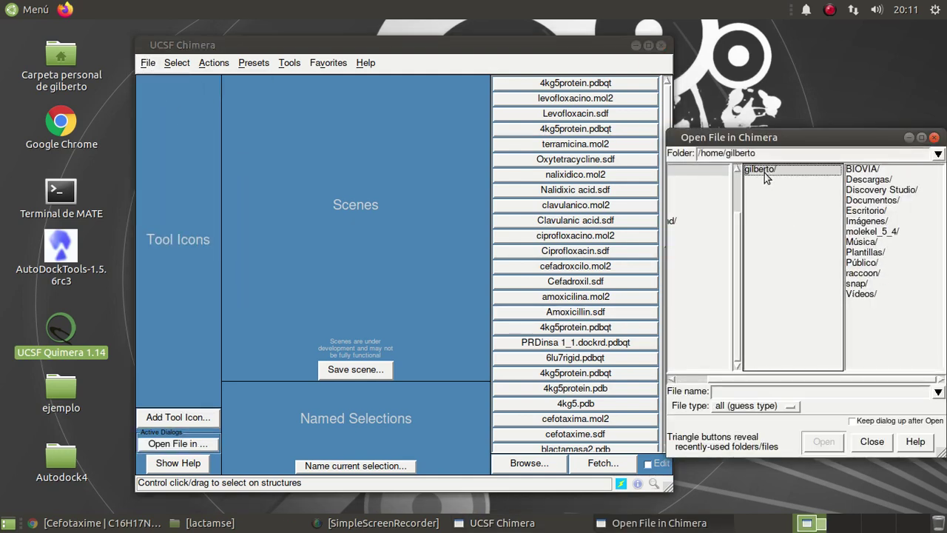
{"action": "left_click", "coordinate": [867, 273]}
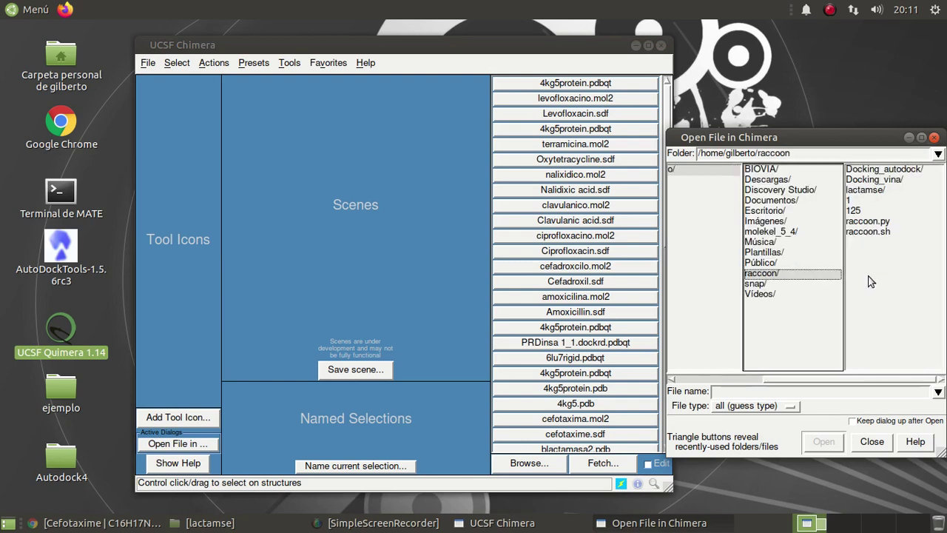
{"action": "left_click", "coordinate": [854, 190]}
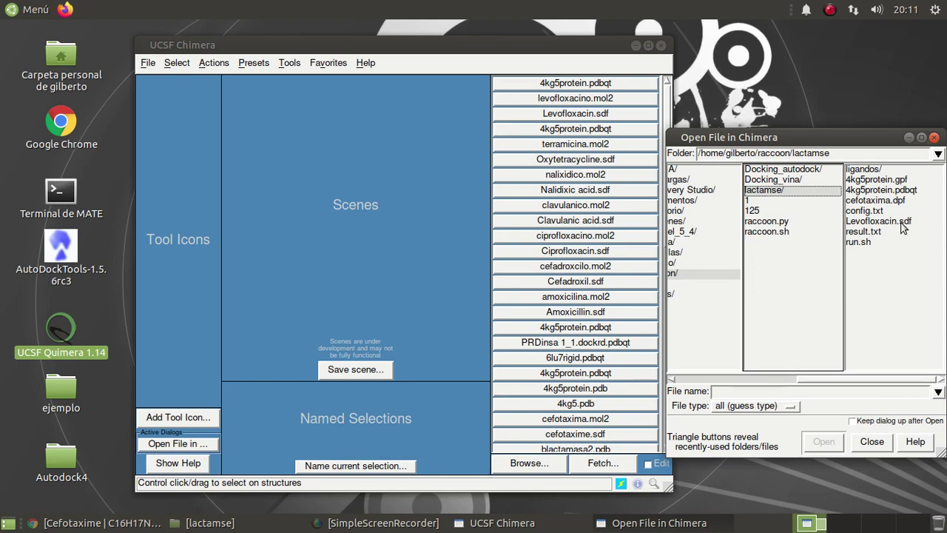
{"action": "left_click", "coordinate": [879, 221]}
{"action": "left_click", "coordinate": [823, 441]}
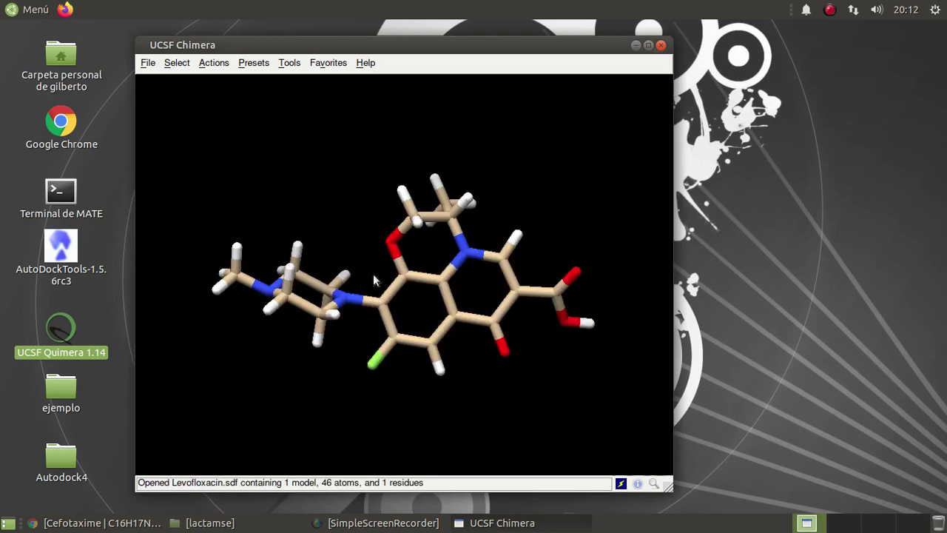
Save the levofloxacin structure in Mol2 format as levofloxacino in the lactamse folder
{"action": "left_click_drag", "start_coordinate": [524, 187], "coordinate": [438, 256]}
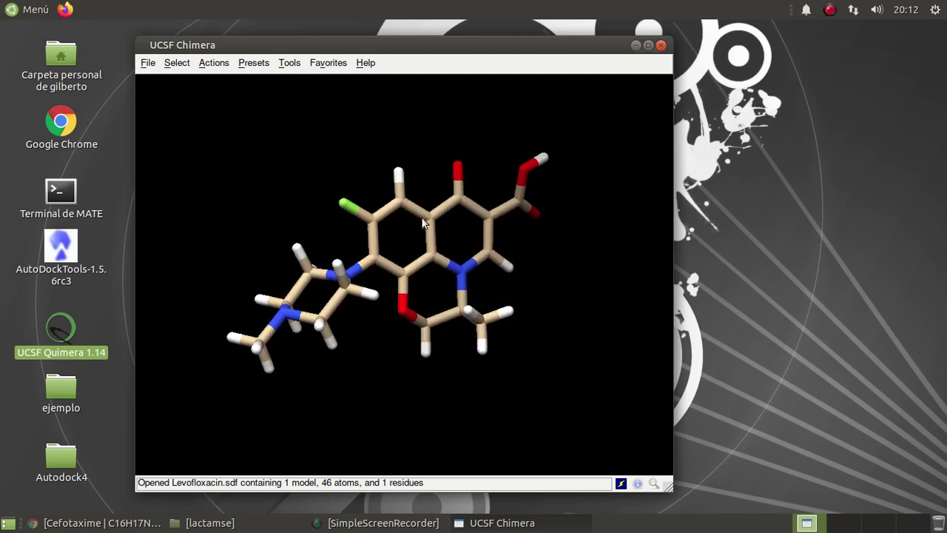
{"action": "left_click_drag", "start_coordinate": [551, 294], "coordinate": [522, 296]}
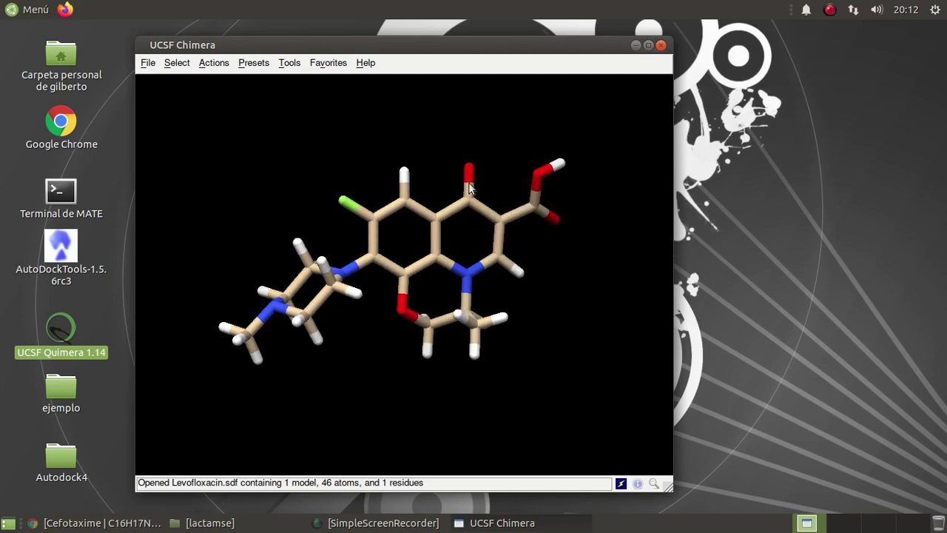
{"action": "mouse_move", "coordinate": [471, 185]}
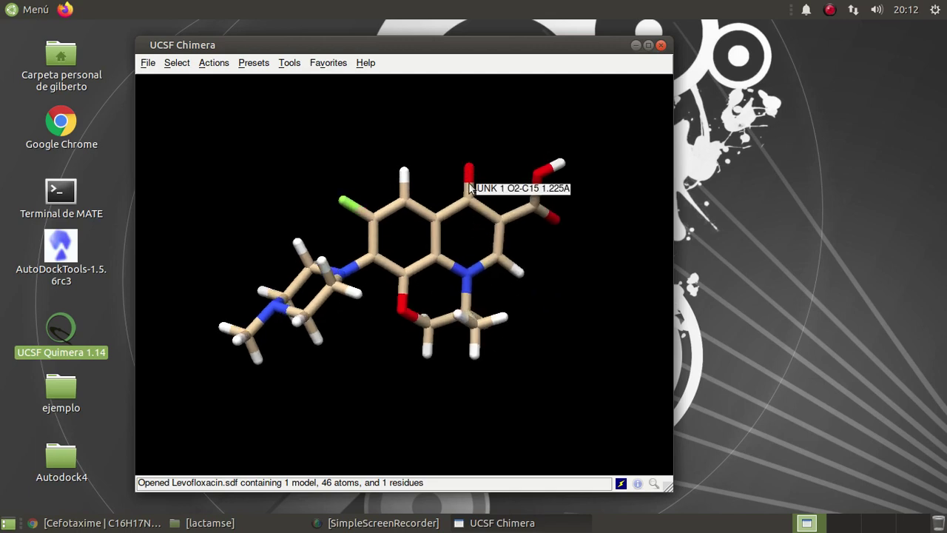
{"action": "left_click", "coordinate": [148, 63]}
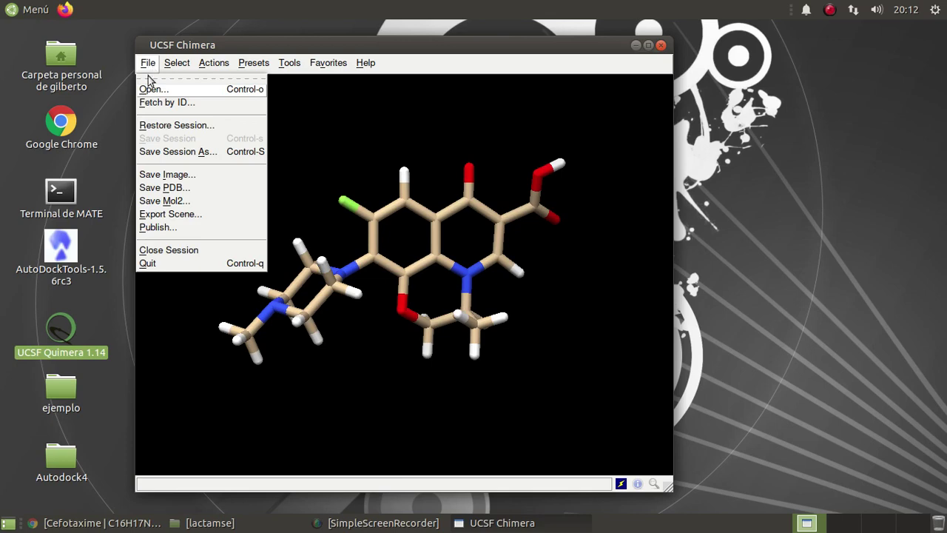
{"action": "left_click", "coordinate": [161, 201]}
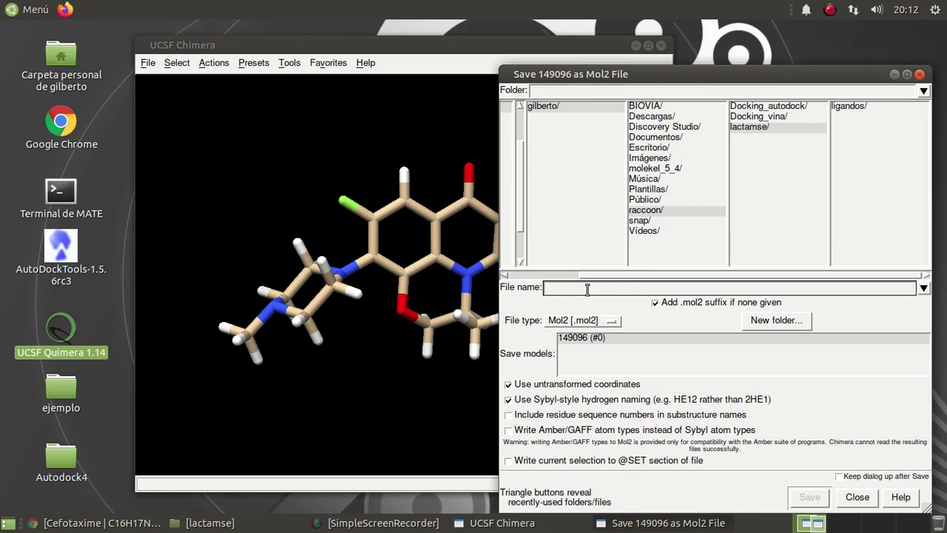
{"action": "type", "text": "levofloxacino"}
{"action": "left_click", "coordinate": [801, 497]}
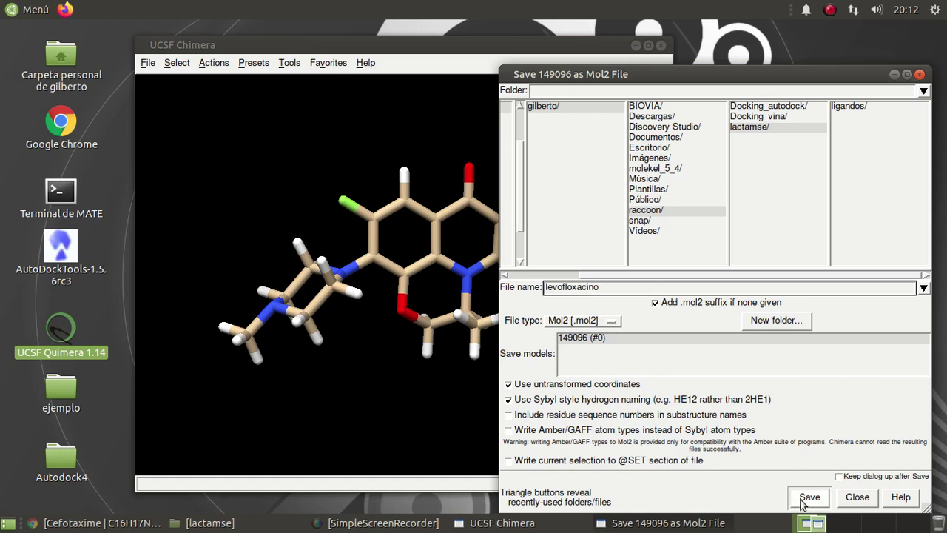
Check the new levofloxacino.mol2 in the lactamse folder and its counterpart in ligandos, and return to lactamse
{"action": "left_click", "coordinate": [207, 522]}
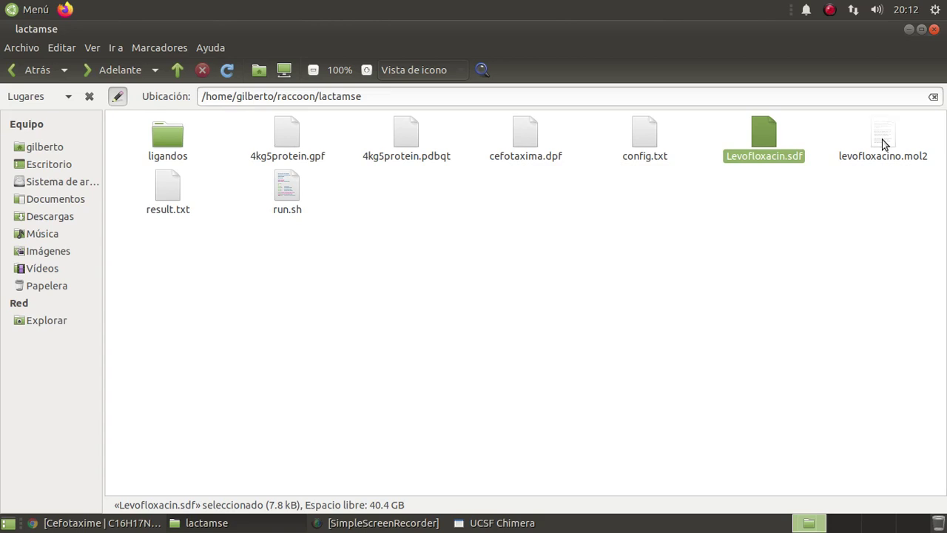
{"action": "left_click", "coordinate": [883, 173]}
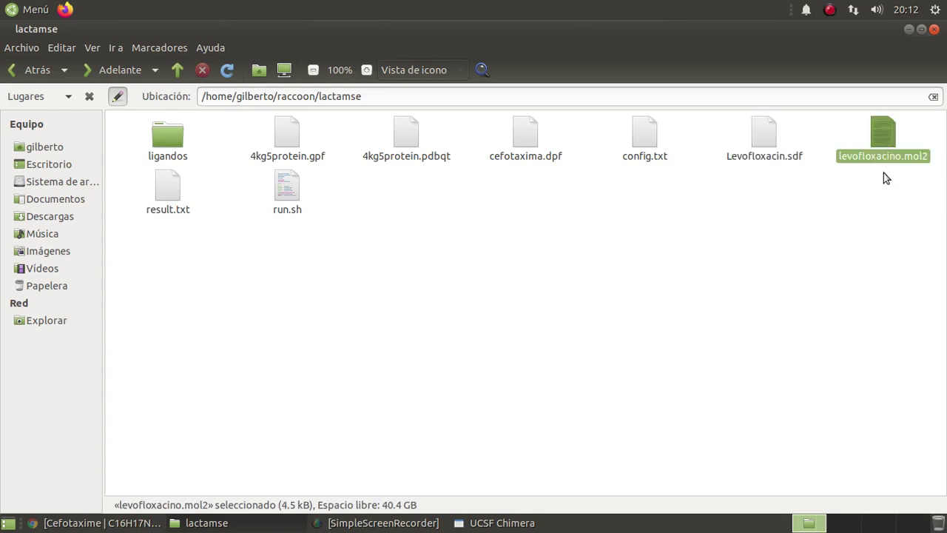
{"action": "double_click", "coordinate": [168, 137]}
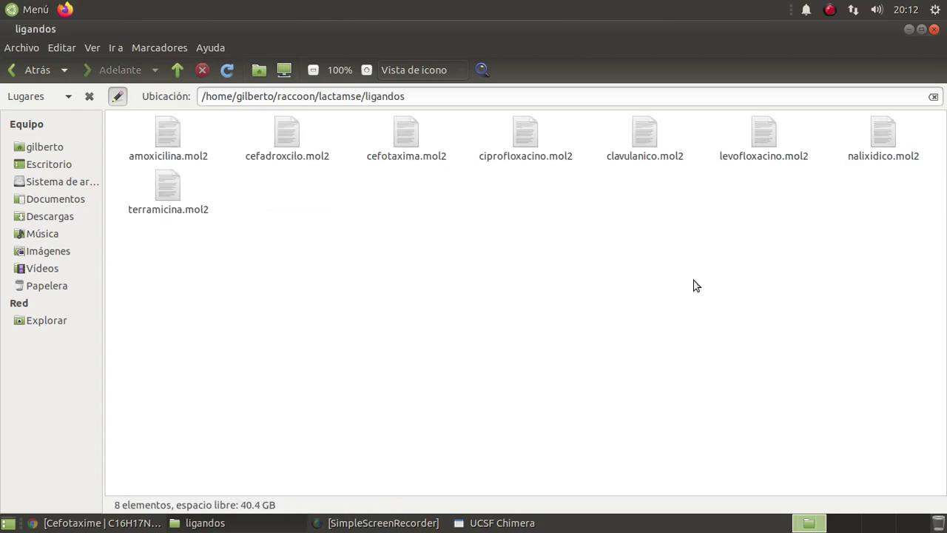
{"action": "left_click", "coordinate": [762, 144]}
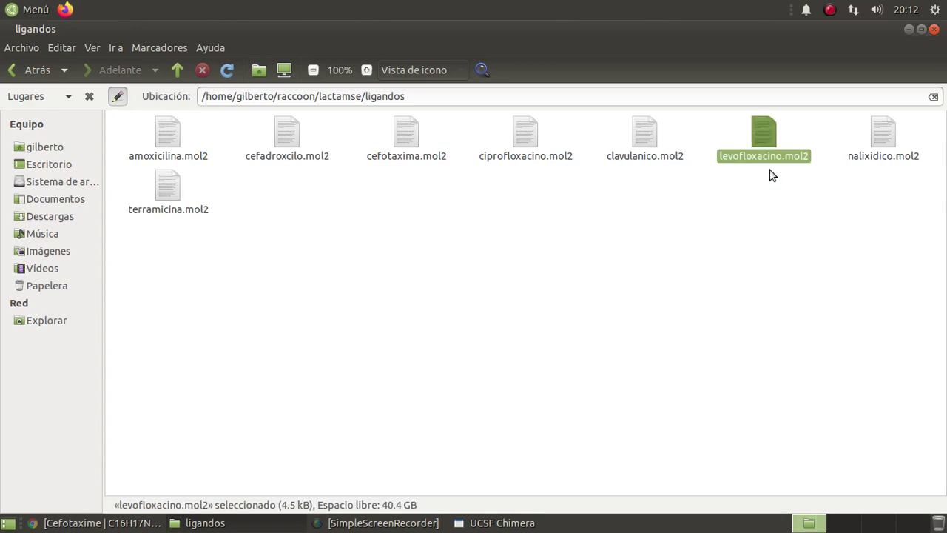
{"action": "left_click", "coordinate": [14, 70]}
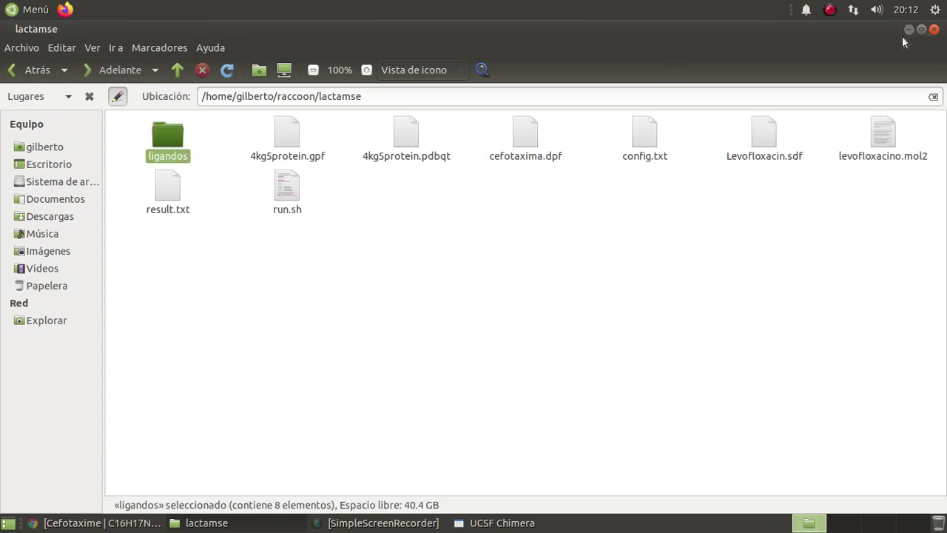
Close UCSF Chimera, and switch to Chrome to close the Cefotaxime PubChem and 4KG5 RCSB PDB tabs
{"action": "left_click", "coordinate": [909, 30]}
{"action": "left_click", "coordinate": [661, 46]}
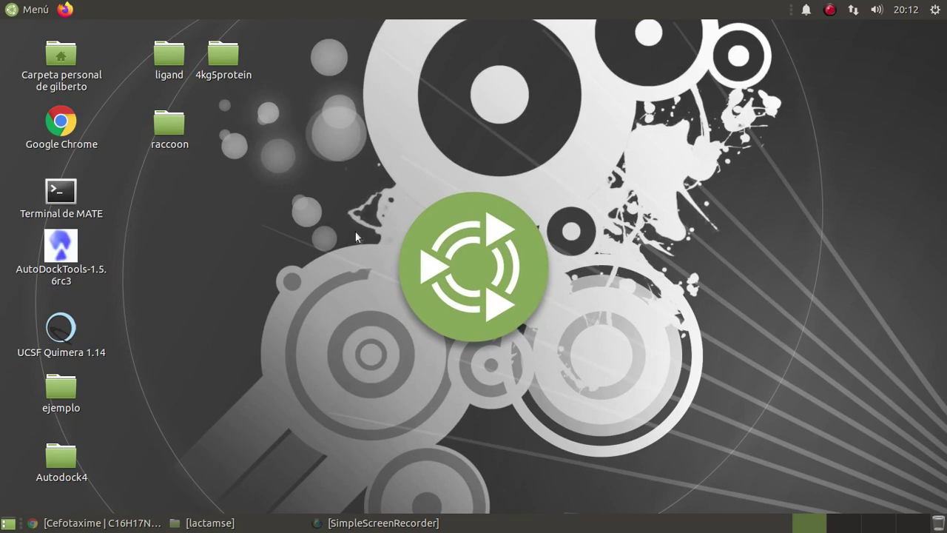
{"action": "left_click", "coordinate": [96, 523]}
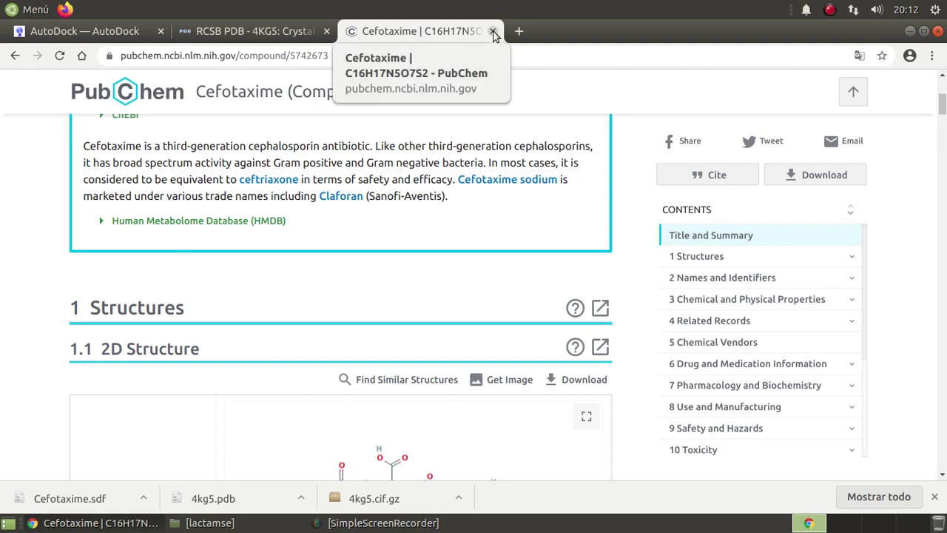
{"action": "key", "text": "ctrl+w"}
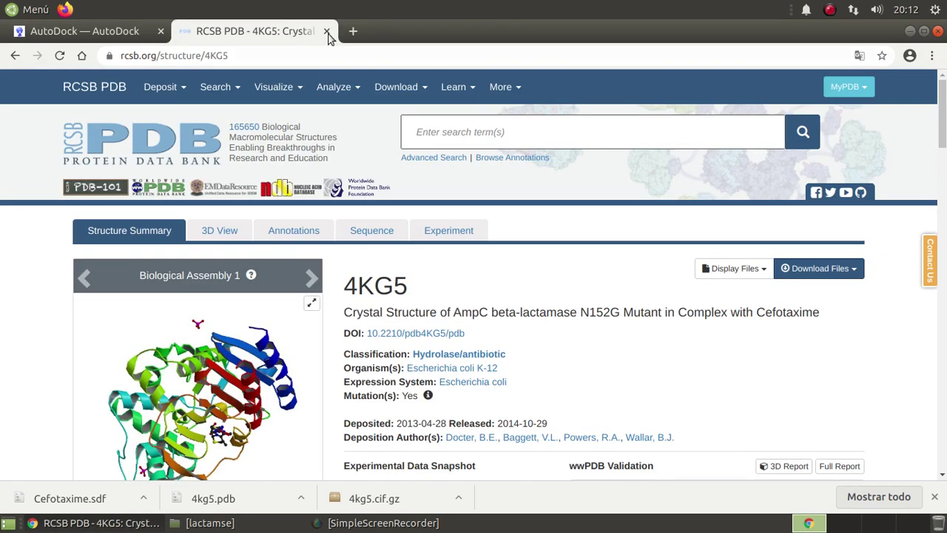
{"action": "left_click", "coordinate": [326, 31]}
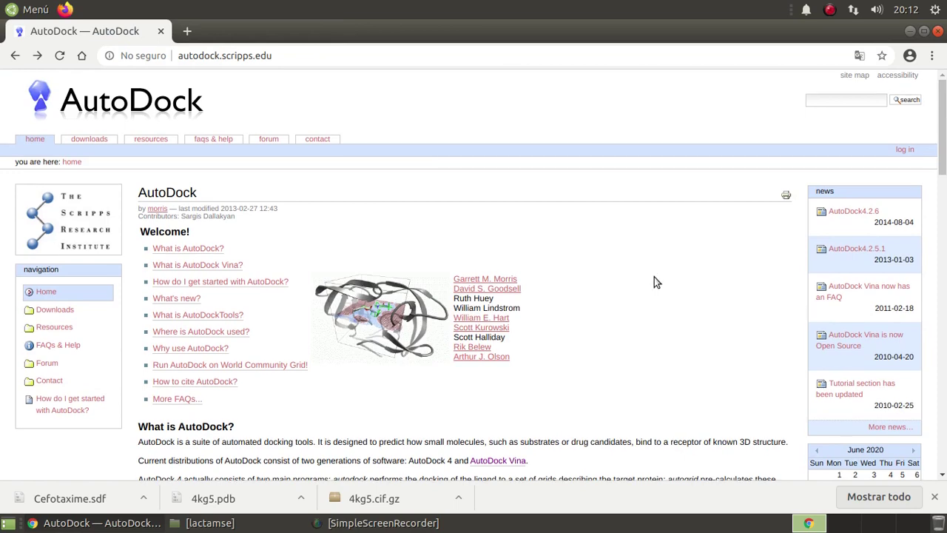
Open the Raccoon page from the download instructions on the AutoDock website
{"action": "scroll", "coordinate": [654, 276], "scroll_direction": "down", "scroll_amount": 3}
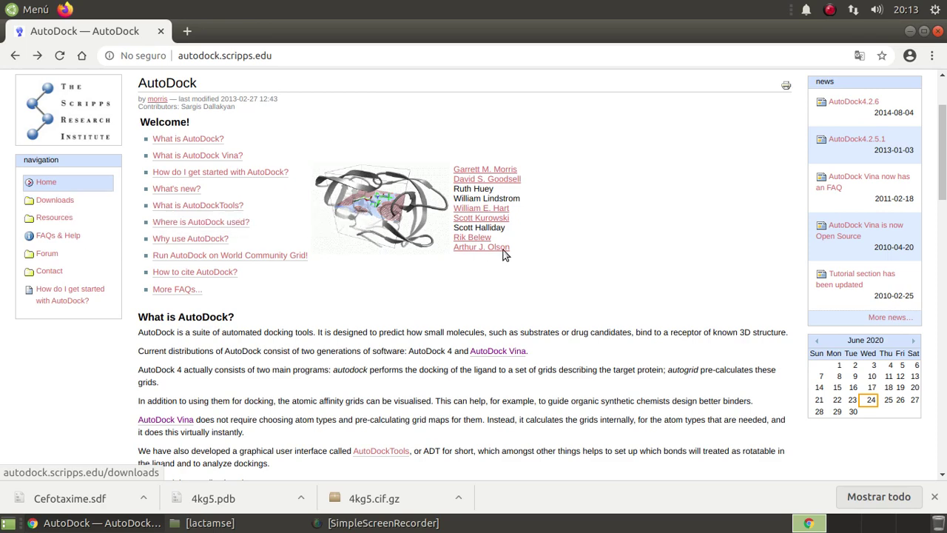
{"action": "left_click", "coordinate": [59, 203]}
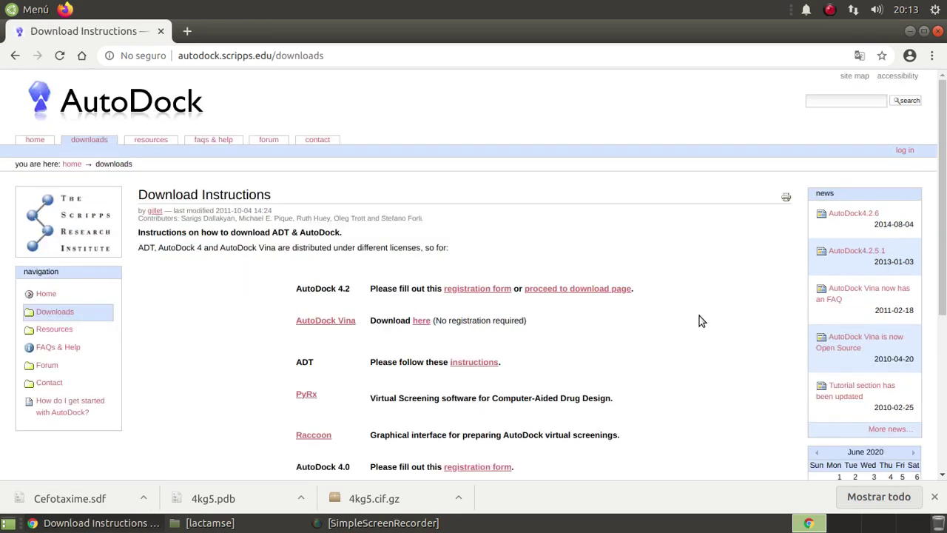
{"action": "scroll", "coordinate": [703, 323], "scroll_direction": "down", "scroll_amount": 1}
{"action": "scroll", "coordinate": [703, 324], "scroll_direction": "down", "scroll_amount": 3}
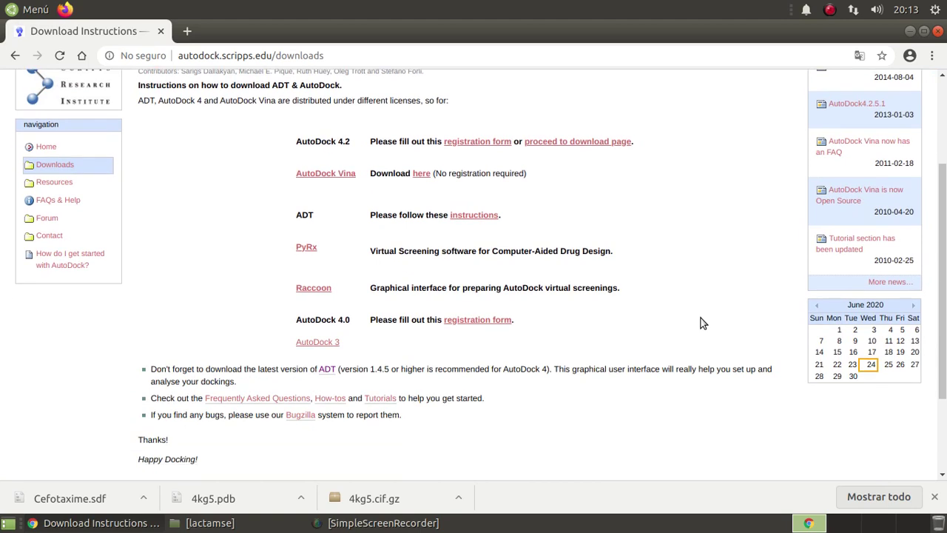
{"action": "left_click", "coordinate": [307, 291]}
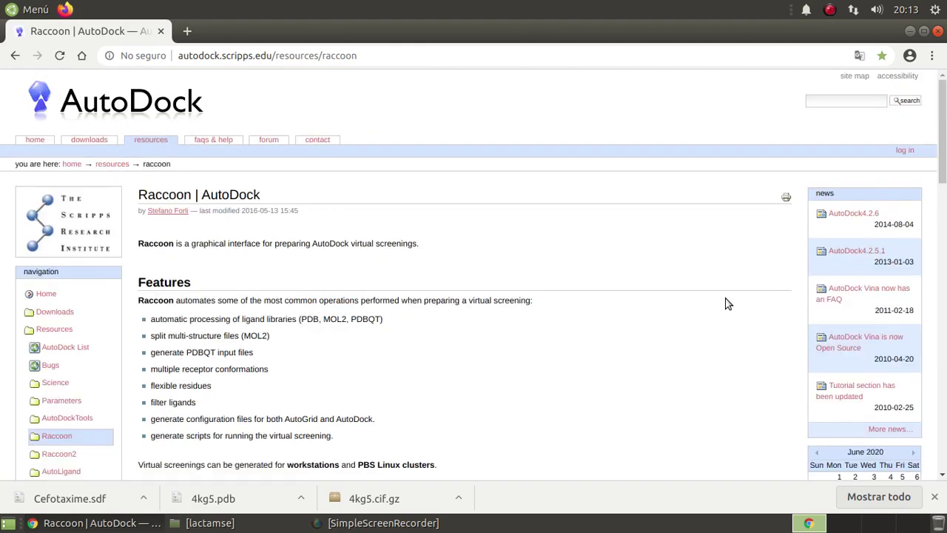
Download Raccoon v1.0b for Linux/Mac from the Raccoon page
{"action": "scroll", "coordinate": [608, 299], "scroll_direction": "down", "scroll_amount": 4}
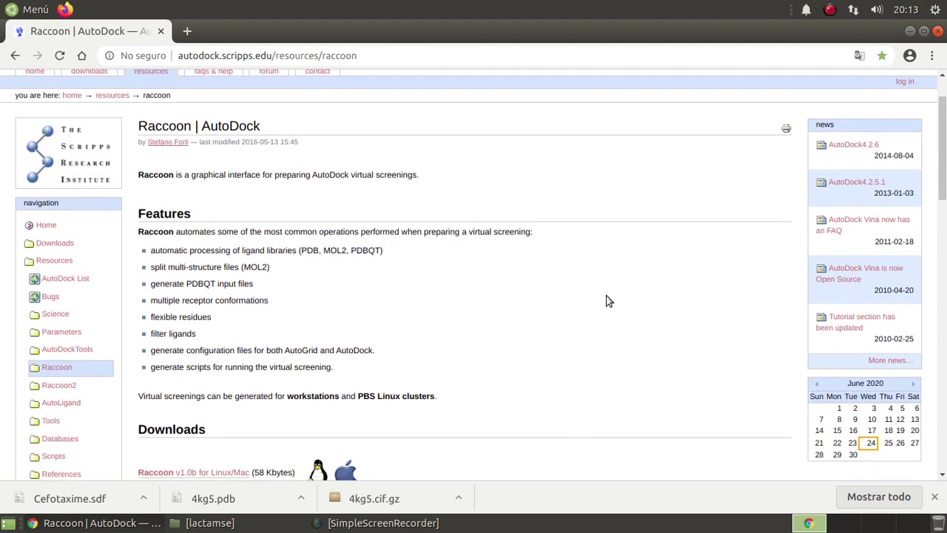
{"action": "scroll", "coordinate": [630, 296], "scroll_direction": "down", "scroll_amount": 4}
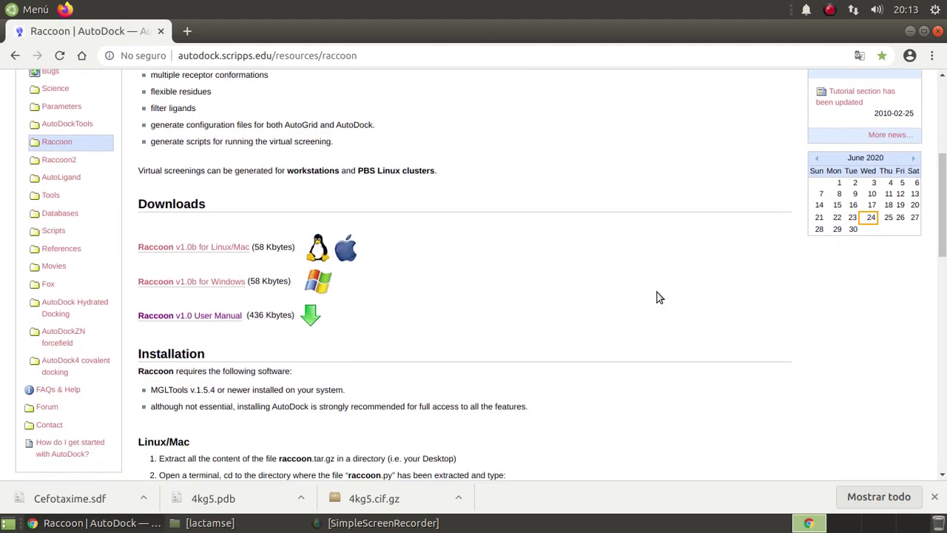
{"action": "left_click", "coordinate": [201, 247]}
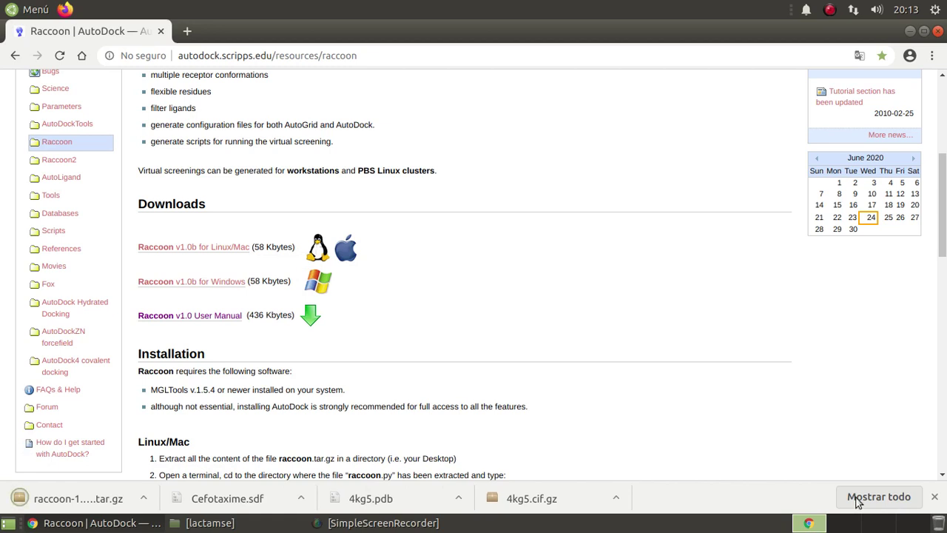
Clear the browser's entire download history and return to the Raccoon page
{"action": "key", "text": "ctrl+j"}
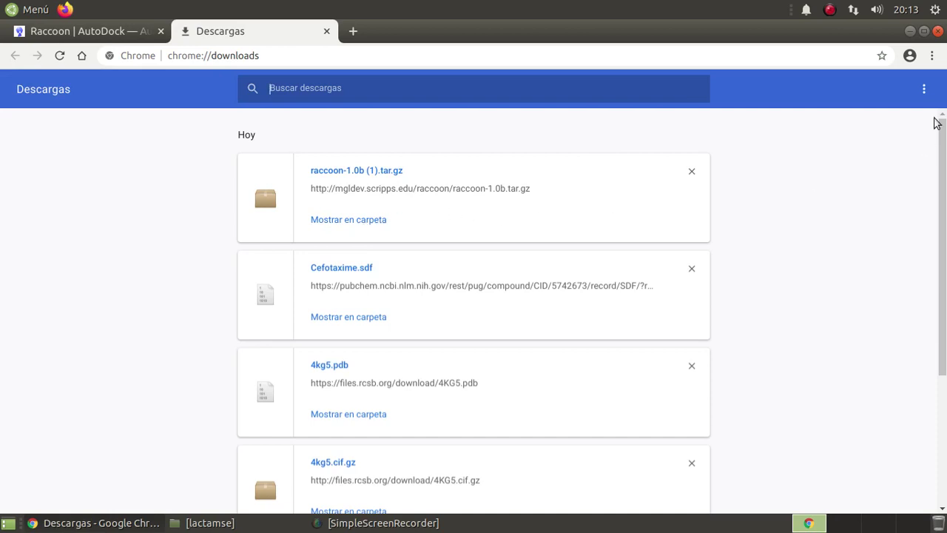
{"action": "left_click", "coordinate": [924, 91]}
{"action": "left_click", "coordinate": [811, 93]}
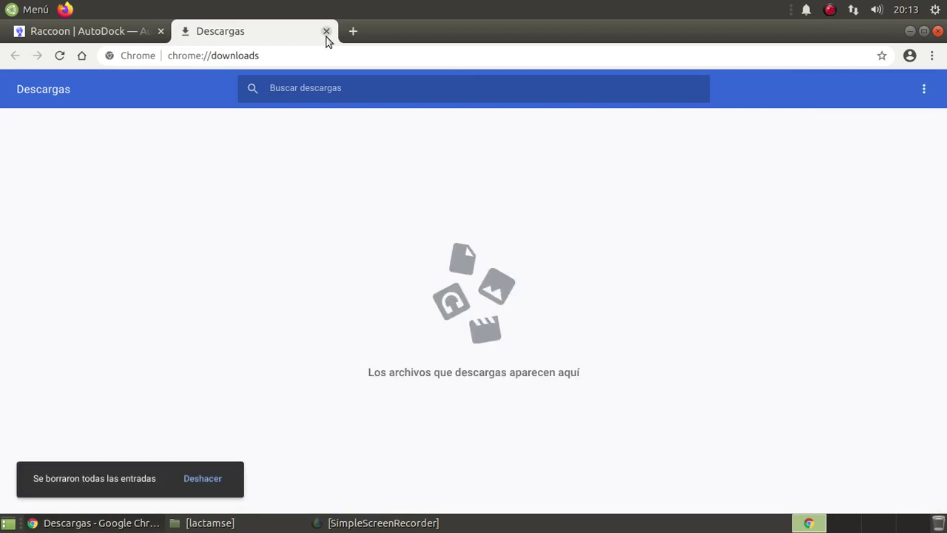
{"action": "key", "text": "ctrl+w"}
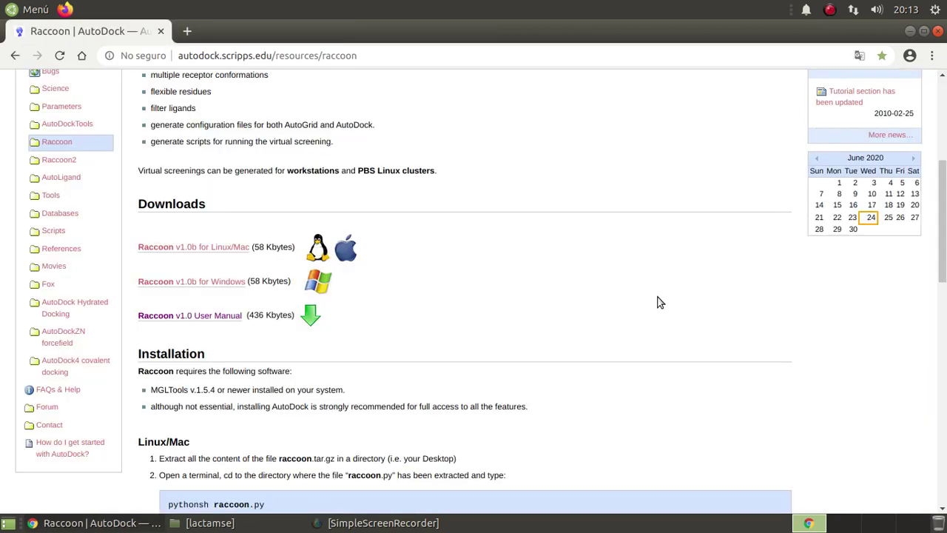
Review Raccoon's software requirements and the installation instructions for Linux/Mac and Windows
{"action": "scroll", "coordinate": [658, 301], "scroll_direction": "down", "scroll_amount": 3}
{"action": "scroll", "coordinate": [755, 268], "scroll_direction": "down", "scroll_amount": 2}
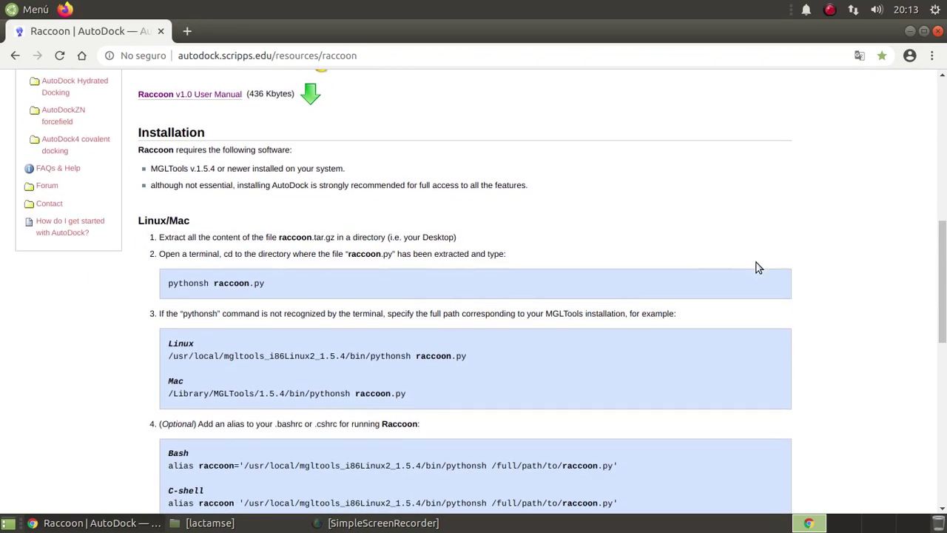
{"action": "scroll", "coordinate": [299, 196], "scroll_direction": "down", "scroll_amount": 2}
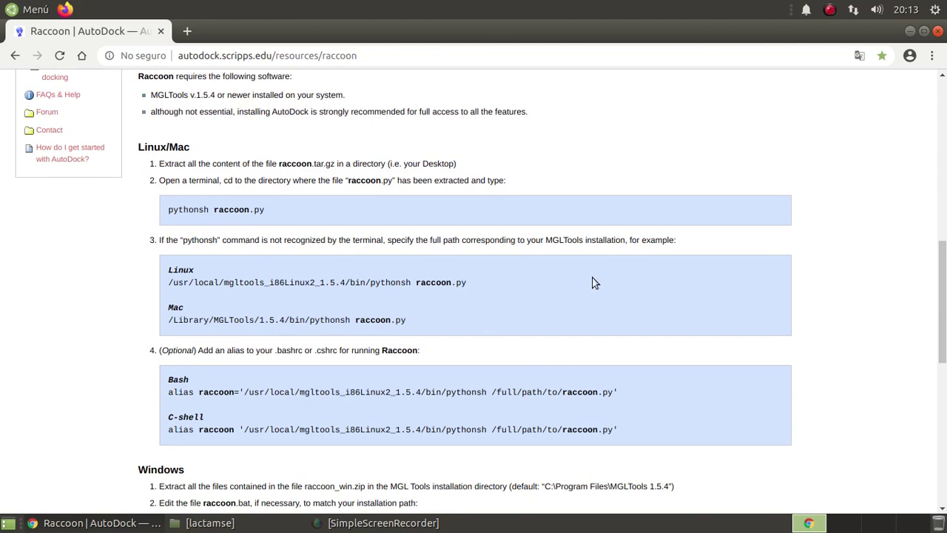
{"action": "scroll", "coordinate": [632, 249], "scroll_direction": "down", "scroll_amount": 3}
{"action": "scroll", "coordinate": [633, 249], "scroll_direction": "down", "scroll_amount": 2}
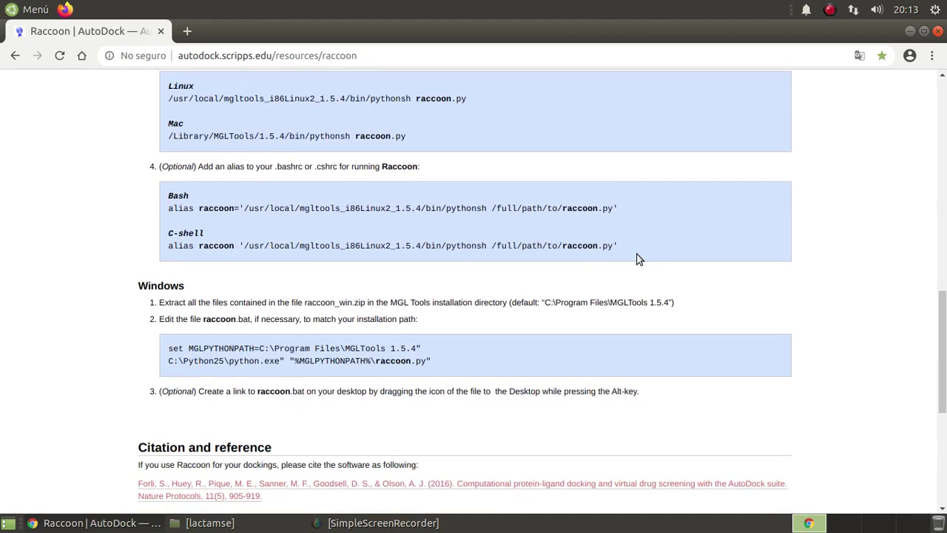
{"action": "scroll", "coordinate": [644, 334], "scroll_direction": "down", "scroll_amount": 2}
{"action": "scroll", "coordinate": [645, 337], "scroll_direction": "up", "scroll_amount": 6}
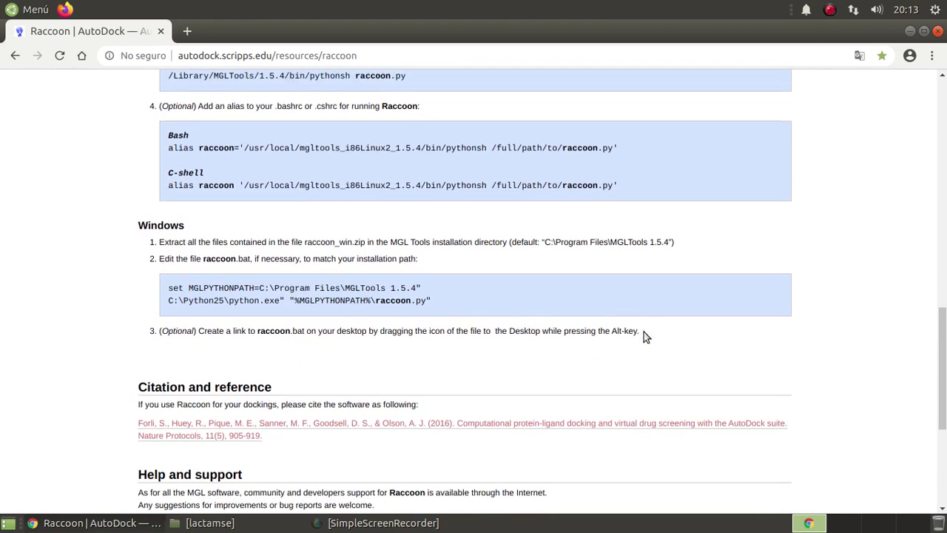
{"action": "scroll", "coordinate": [635, 337], "scroll_direction": "up", "scroll_amount": 5}
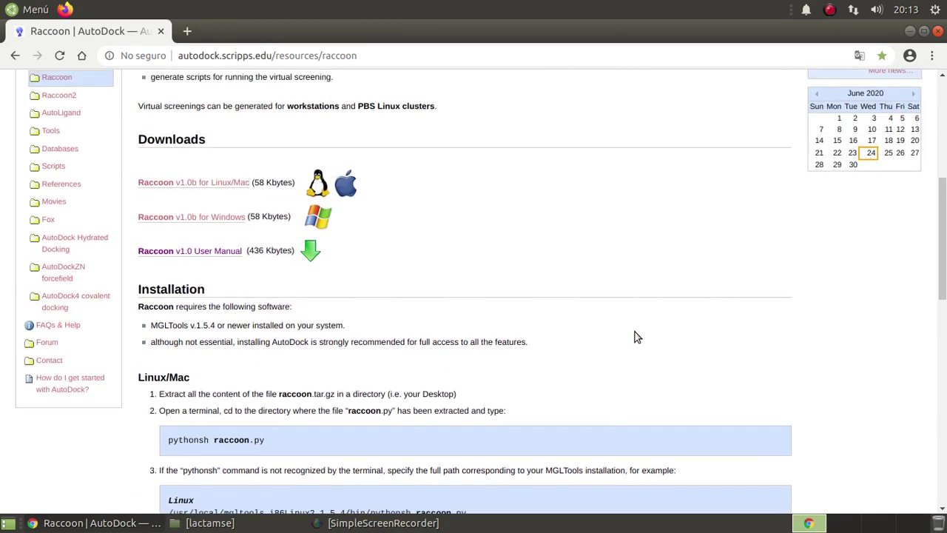
{"action": "scroll", "coordinate": [610, 327], "scroll_direction": "down", "scroll_amount": 8}
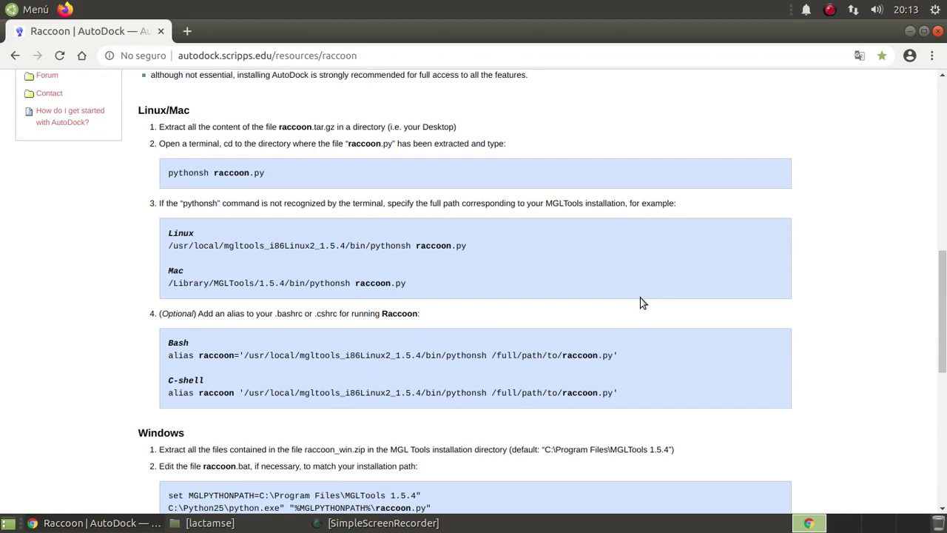
{"action": "scroll", "coordinate": [658, 300], "scroll_direction": "up", "scroll_amount": 3}
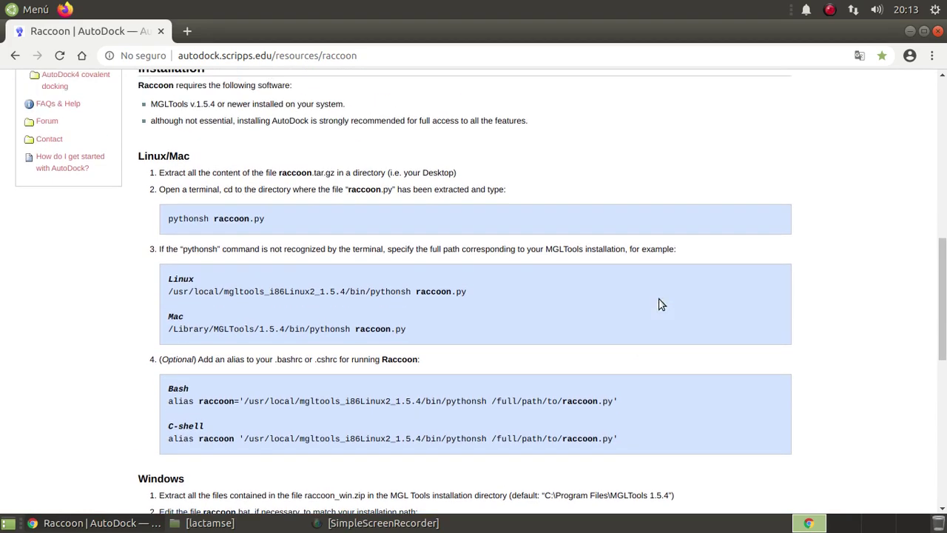
{"action": "scroll", "coordinate": [666, 301], "scroll_direction": "up", "scroll_amount": 4}
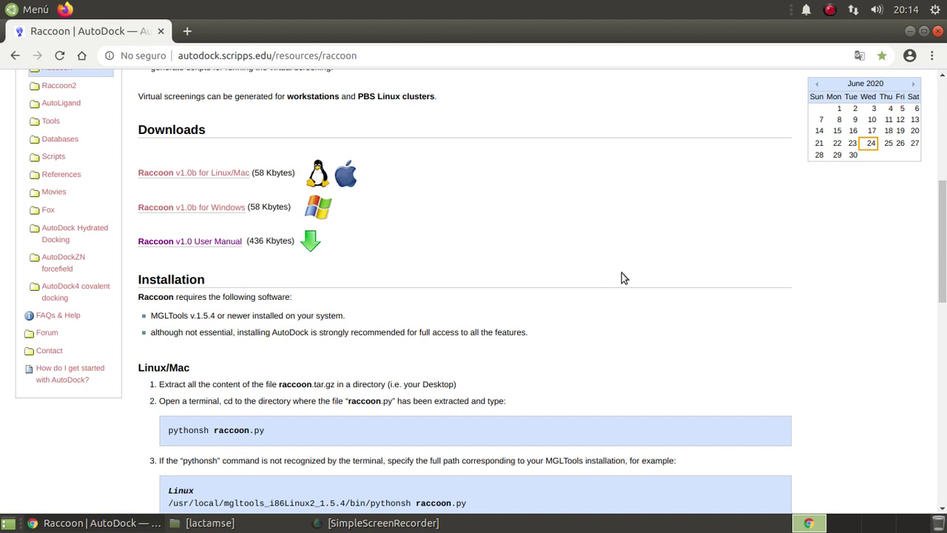
Leave the browser and delete the duplicate archive raccoon-1.0b (1).tar.gz from the Descargas folder
{"action": "left_click", "coordinate": [937, 32]}
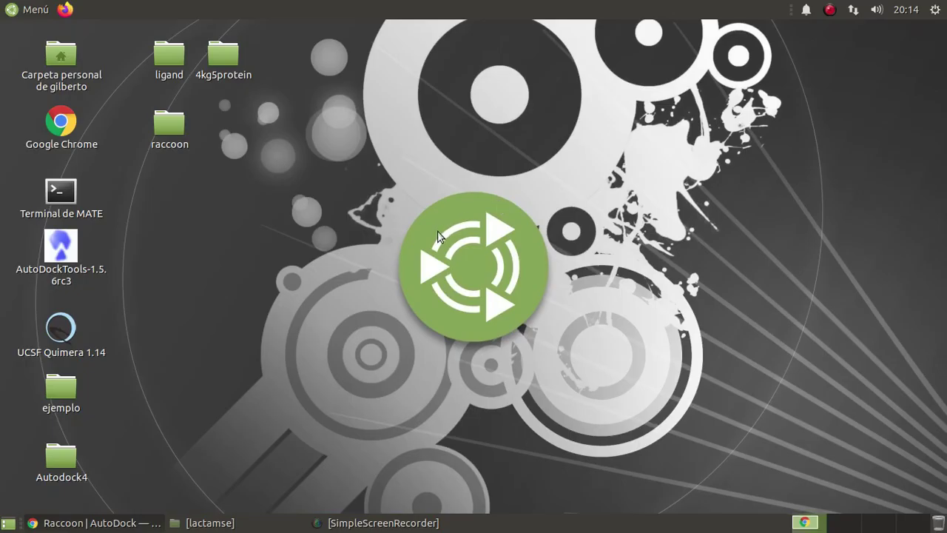
{"action": "key", "text": "alt+Tab"}
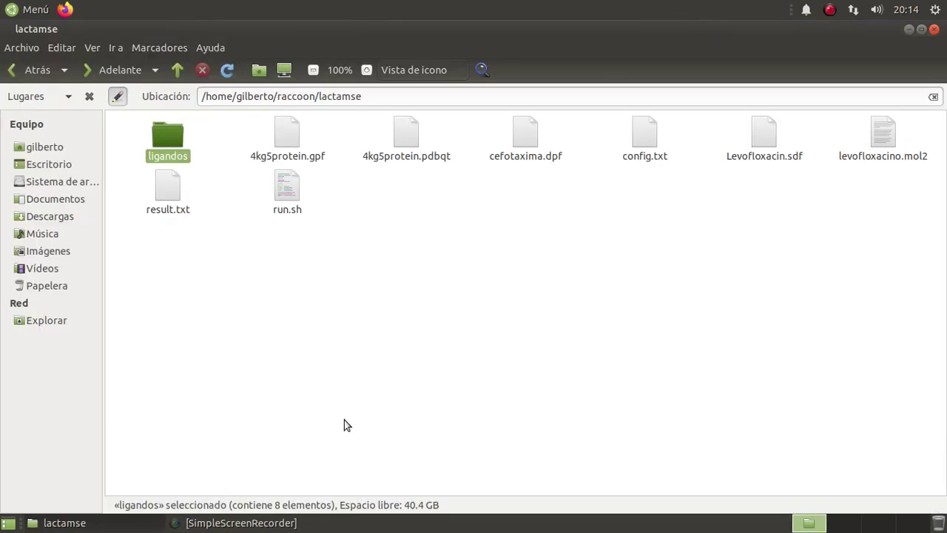
{"action": "left_click", "coordinate": [50, 152]}
{"action": "double_click", "coordinate": [304, 154]}
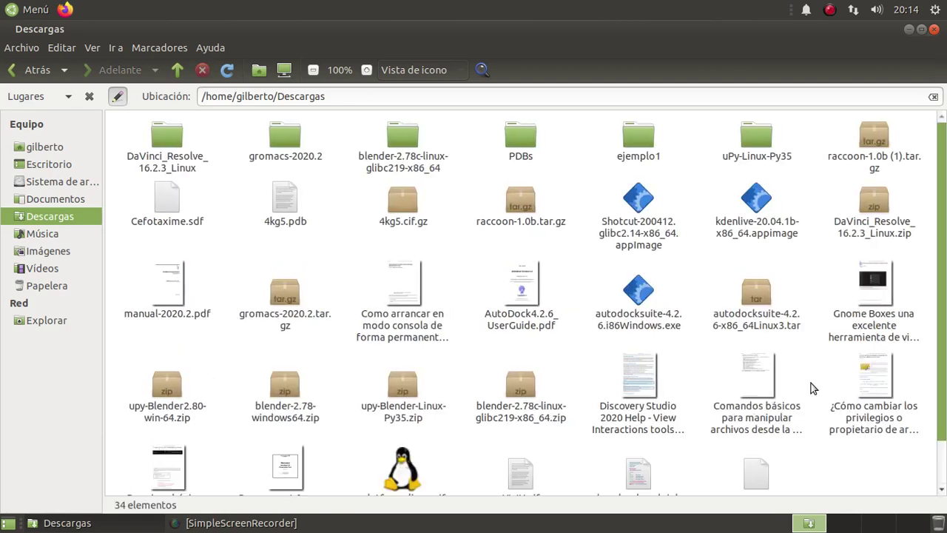
{"action": "left_click", "coordinate": [871, 148]}
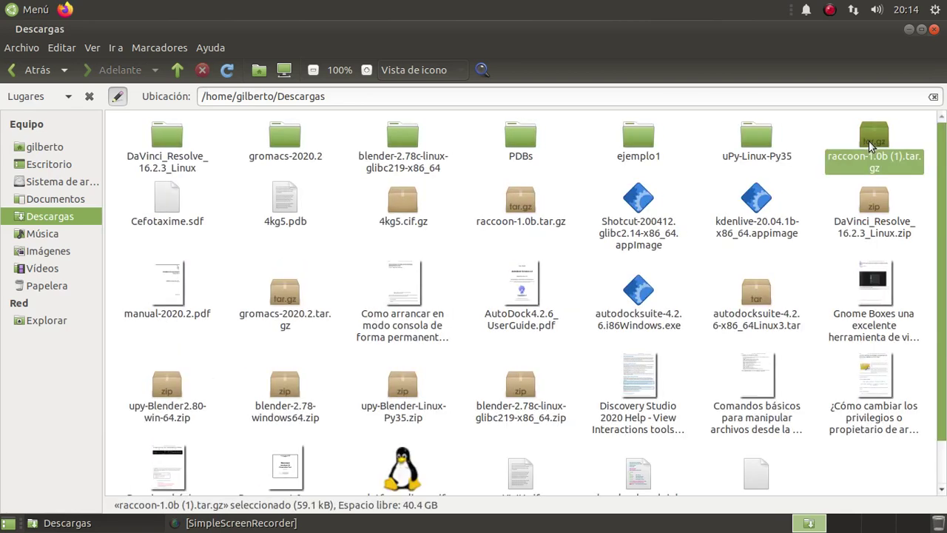
{"action": "key", "text": "Delete"}
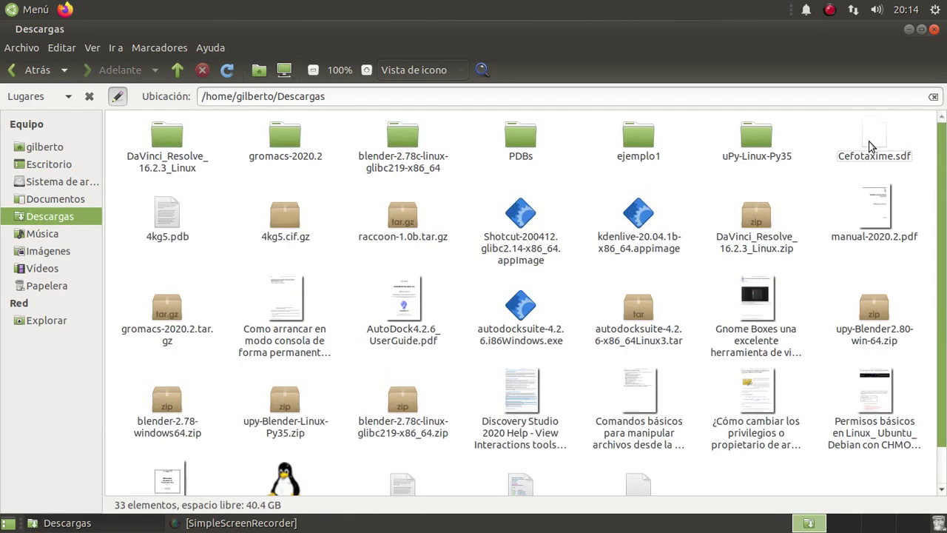
Delete the old raccoon.py from Descargas and extract raccoon-1.0b.tar.gz into the same folder
{"action": "scroll", "coordinate": [786, 455], "scroll_direction": "down", "scroll_amount": 1}
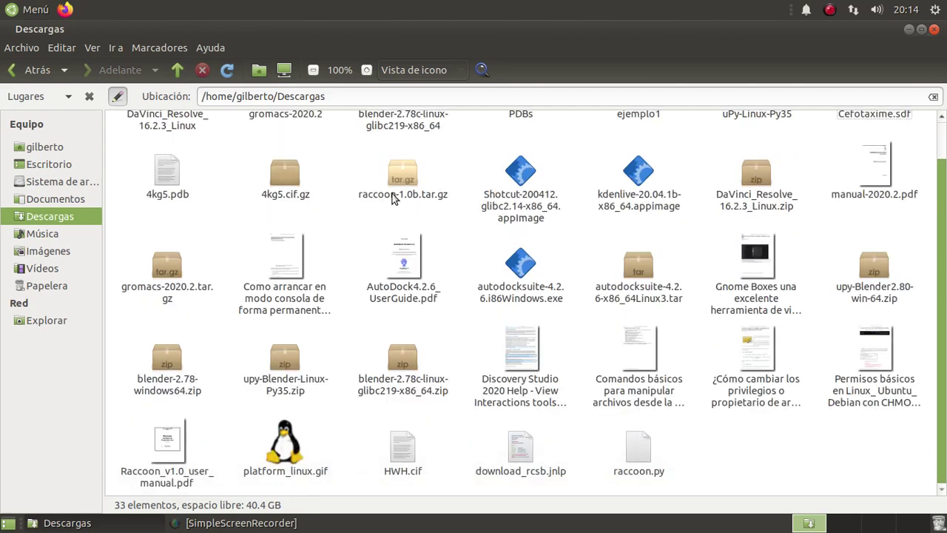
{"action": "left_click", "coordinate": [631, 442]}
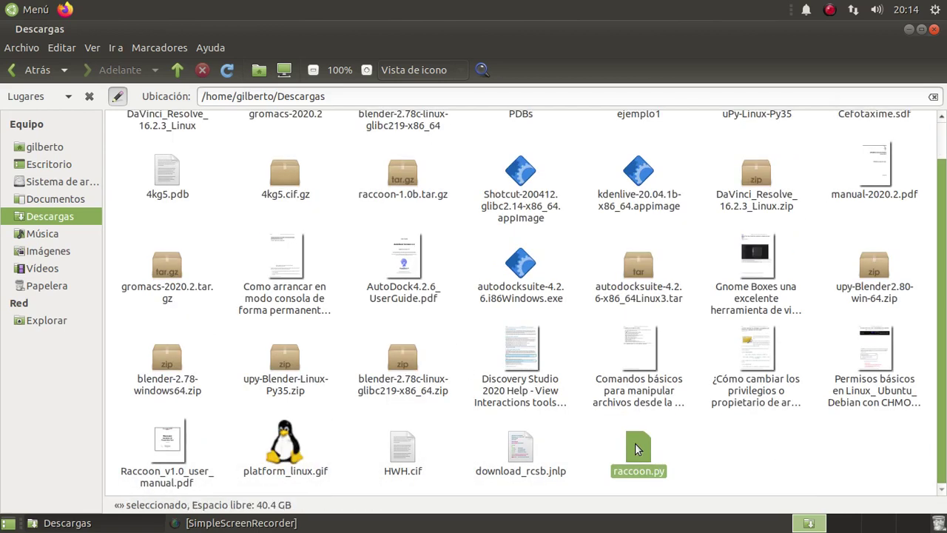
{"action": "key", "text": "Delete"}
{"action": "left_click", "coordinate": [405, 181]}
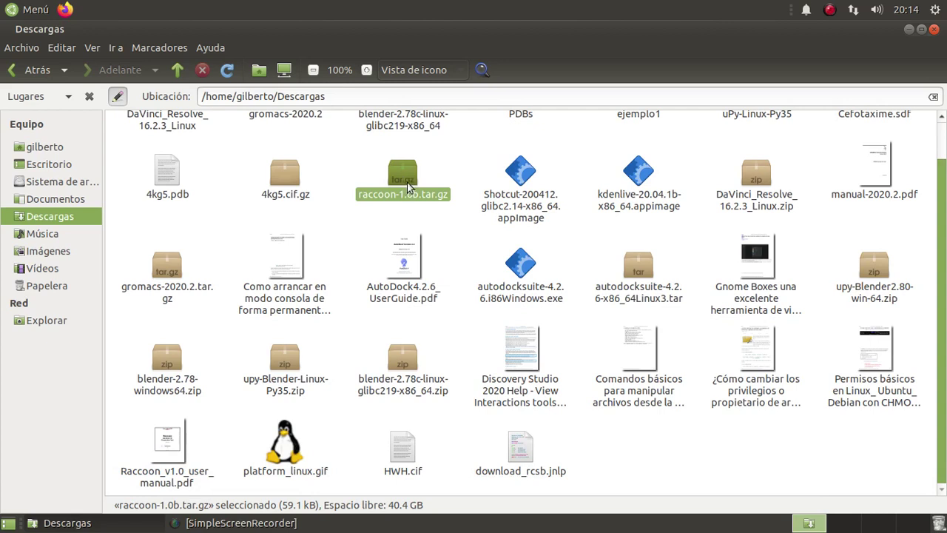
{"action": "right_click", "coordinate": [404, 185]}
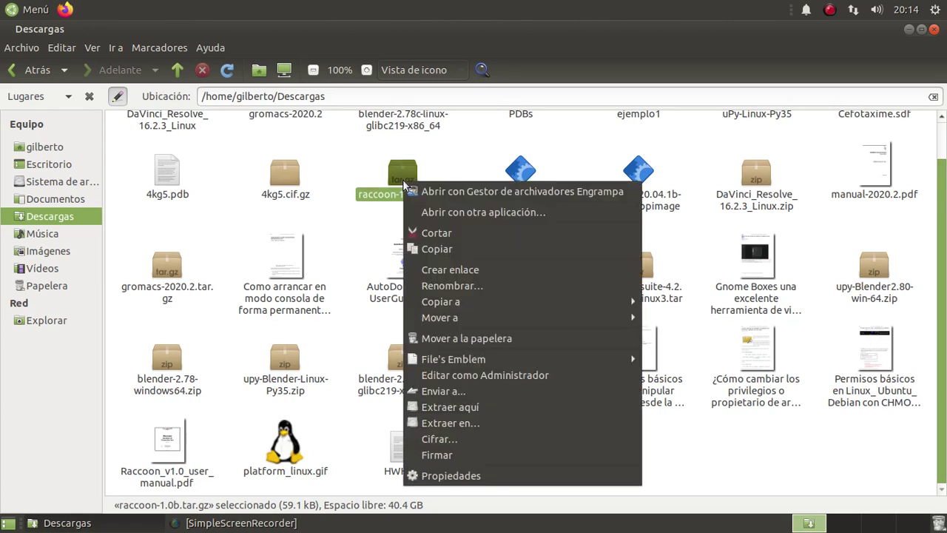
{"action": "left_click", "coordinate": [492, 410]}
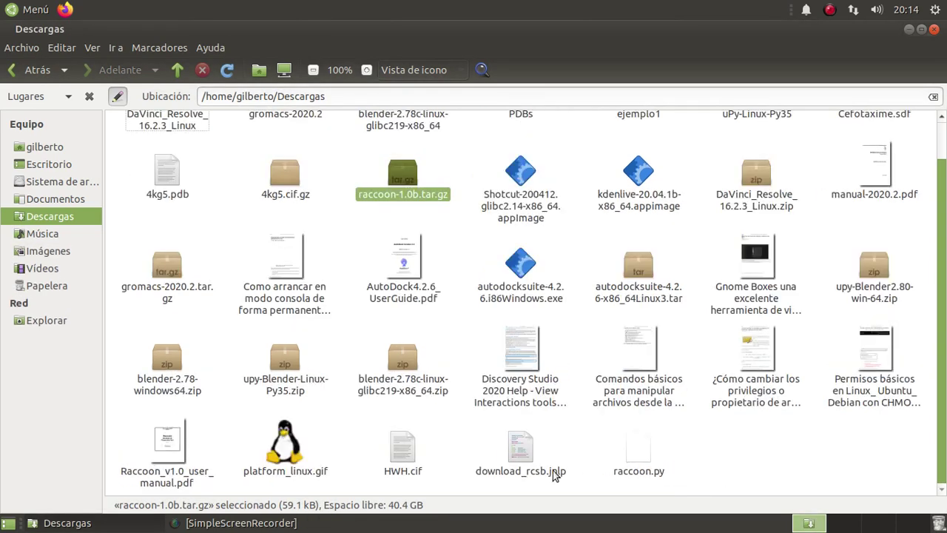
Cut raccoon.py from the Descargas folder and go to the raccoon folder in the home directory
{"action": "left_click", "coordinate": [638, 453]}
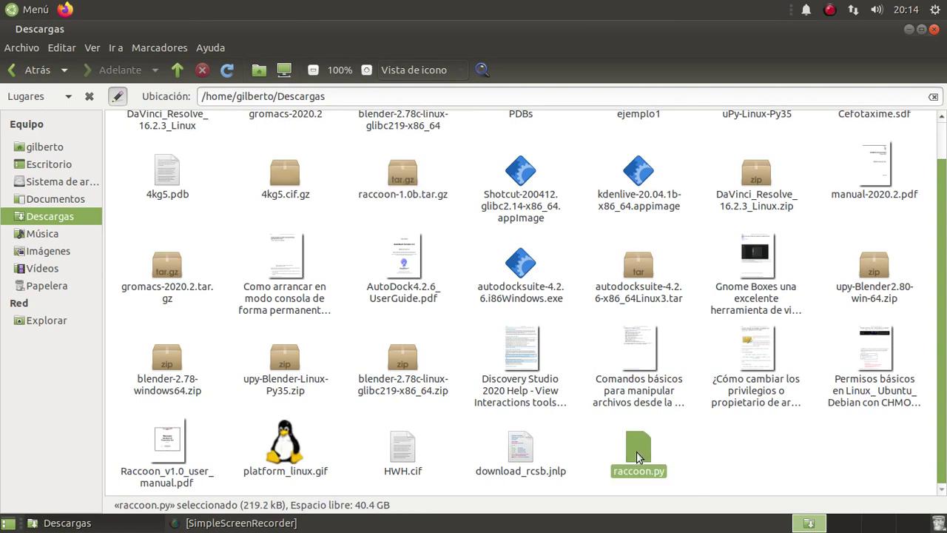
{"action": "key", "text": "ctrl+c"}
{"action": "key", "text": "ctrl+x"}
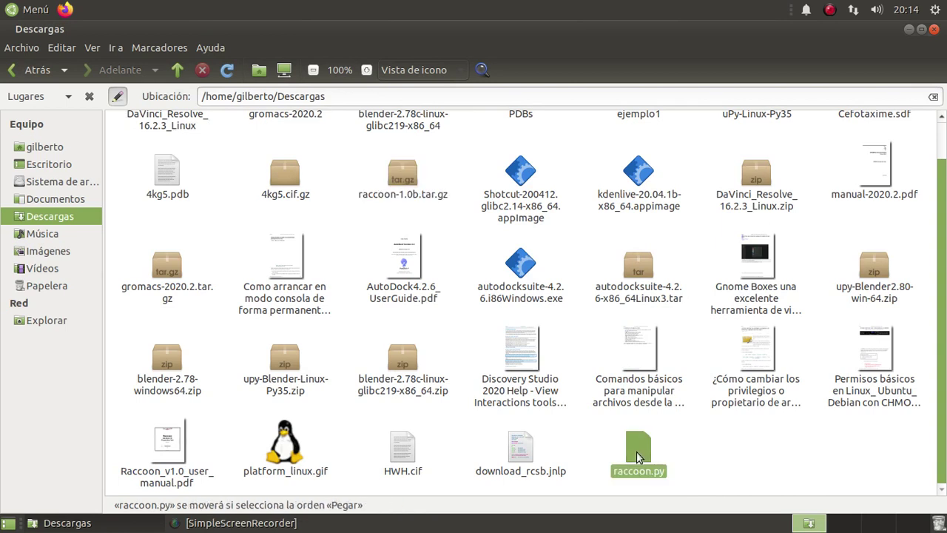
{"action": "left_click", "coordinate": [74, 525]}
{"action": "left_click", "coordinate": [118, 522]}
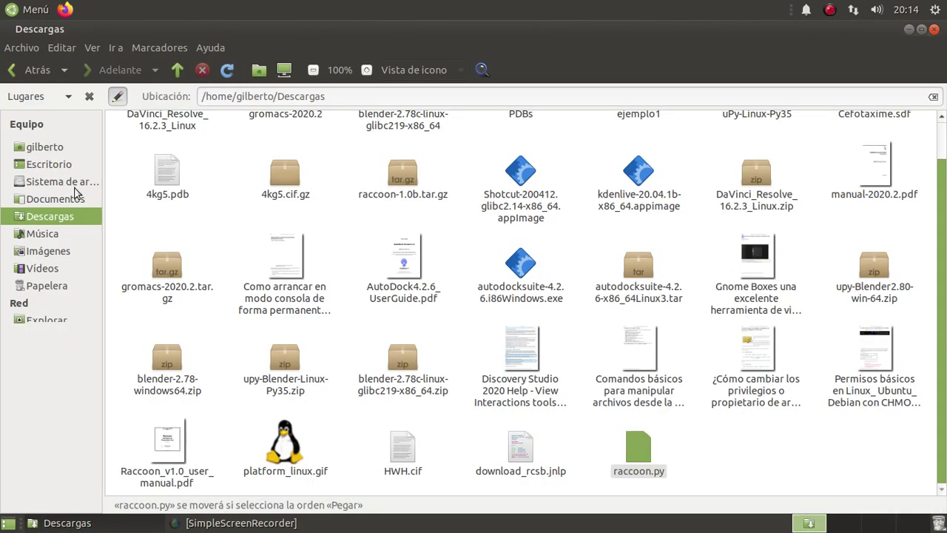
{"action": "left_click", "coordinate": [20, 73]}
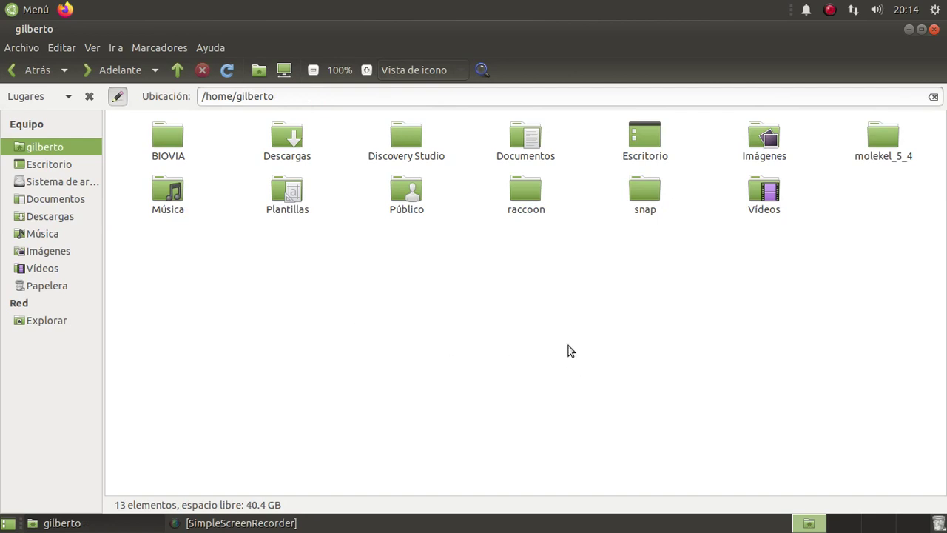
{"action": "double_click", "coordinate": [526, 194]}
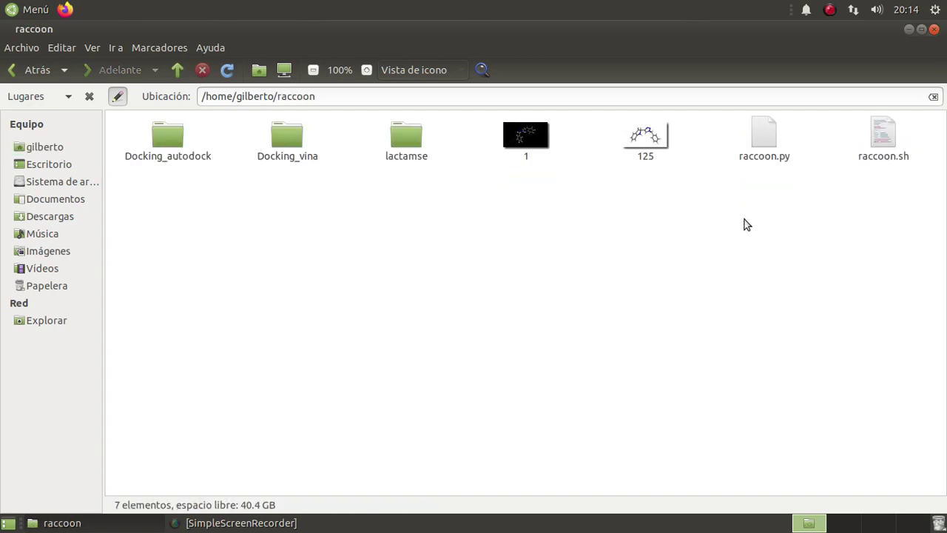
Check the raccoon folder for the raccoon.py and raccoon.sh files
{"action": "left_click", "coordinate": [766, 146]}
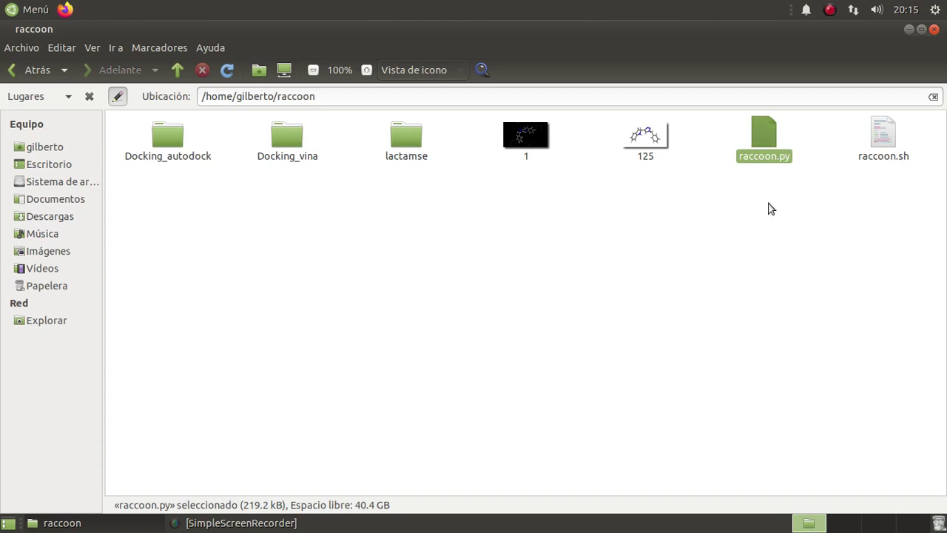
{"action": "left_click", "coordinate": [754, 224]}
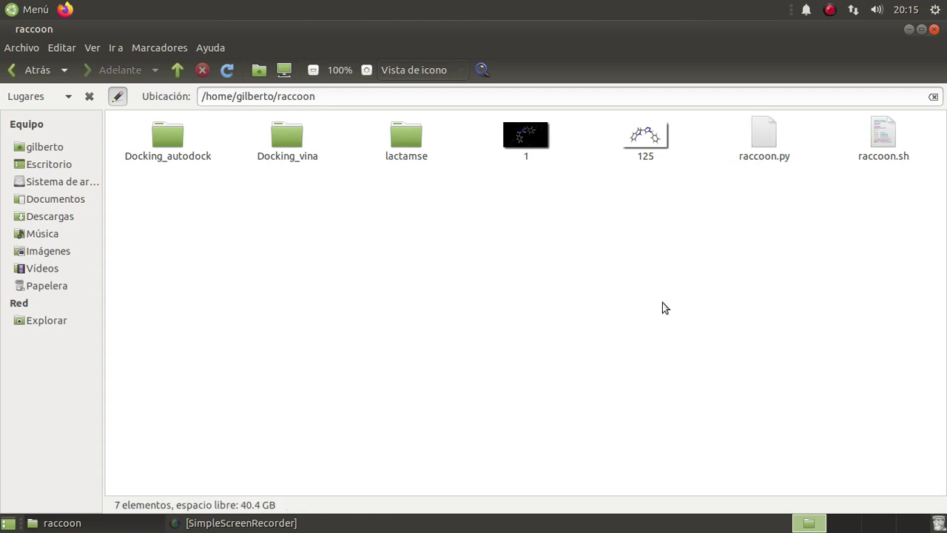
{"action": "right_click", "coordinate": [391, 319]}
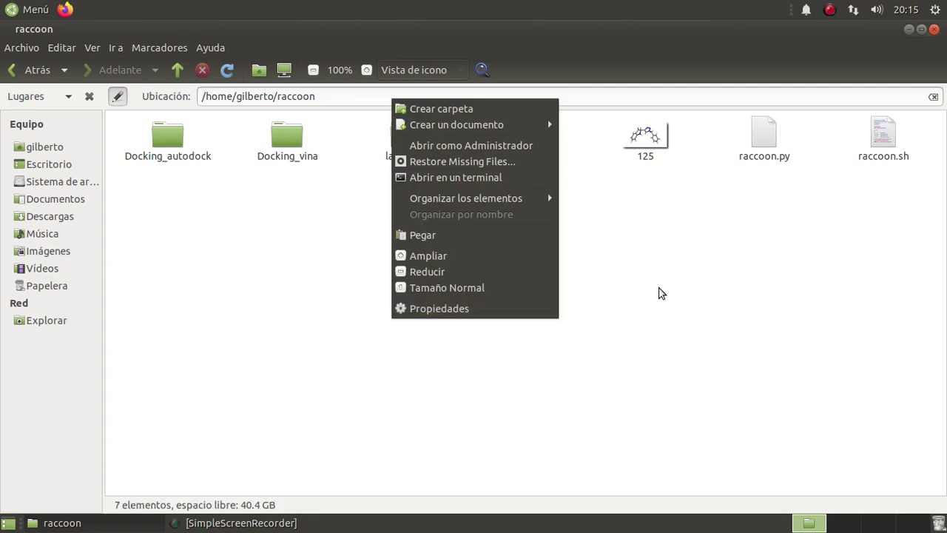
{"action": "left_click", "coordinate": [691, 286]}
{"action": "left_click", "coordinate": [887, 142]}
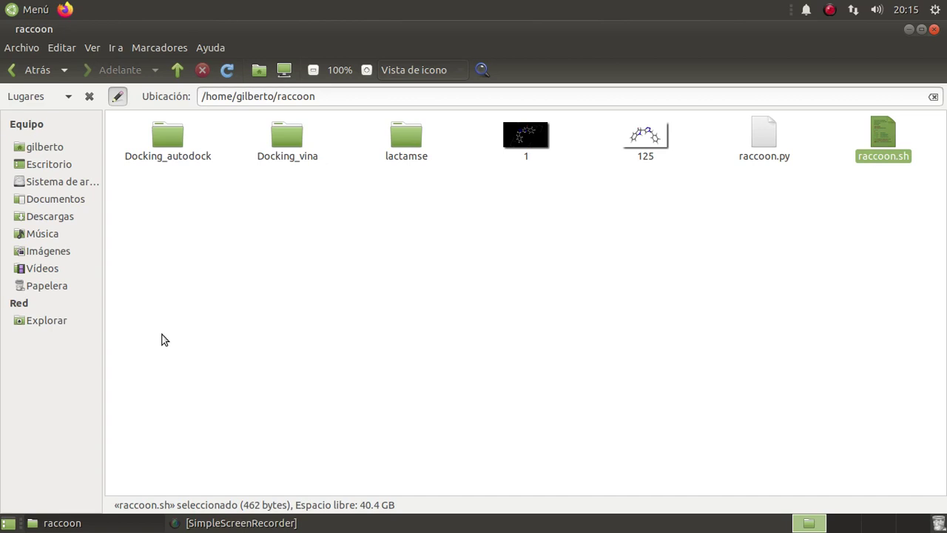
Open a terminal in the raccoon folder and list the folder's contents with ls
{"action": "right_click", "coordinate": [312, 349]}
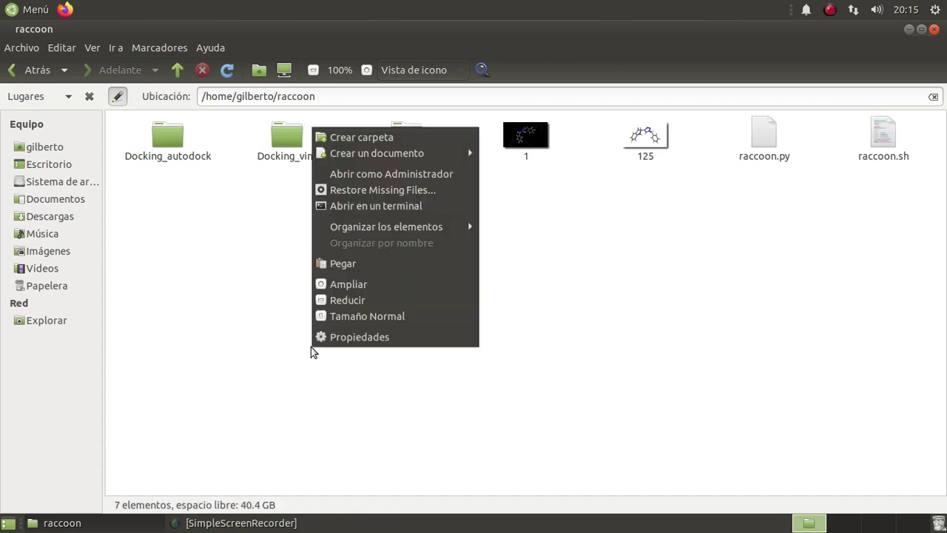
{"action": "left_click", "coordinate": [346, 207]}
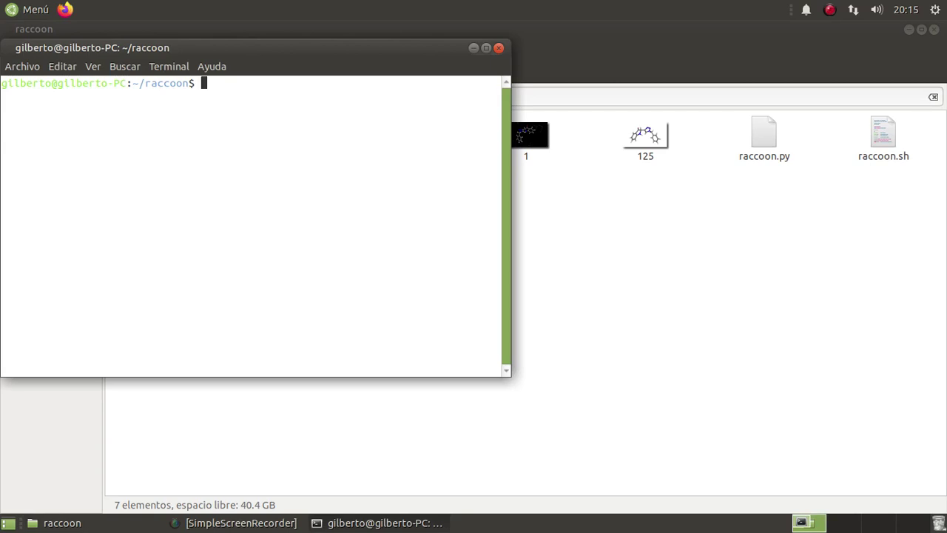
{"action": "type", "text": "ls"}
{"action": "key", "text": "Return"}
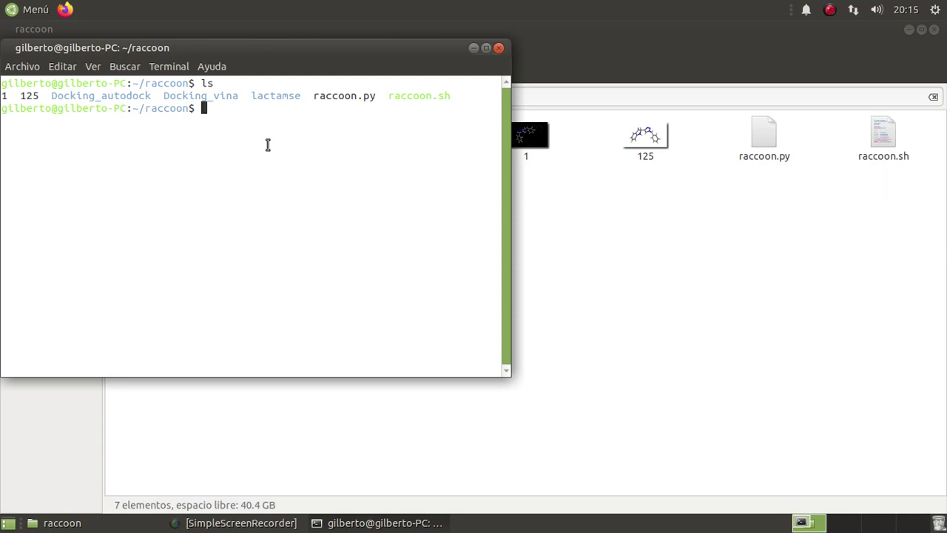
Launch Raccoon from the terminal with the command ./raccoon.sh
{"action": "type", "text": "./rac"}
{"action": "key", "text": "Tab"}
{"action": "type", "text": "s"}
{"action": "key", "text": "Tab"}
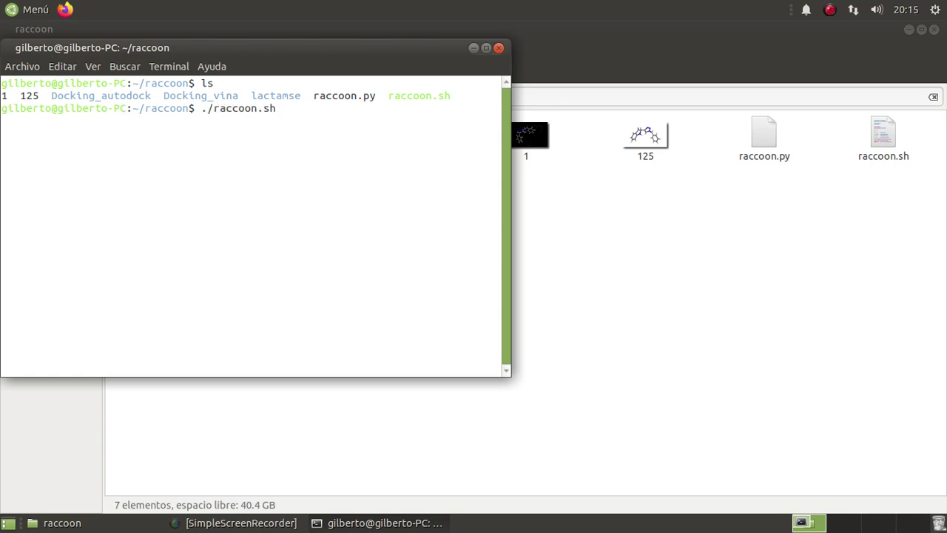
{"action": "key", "text": "Return"}
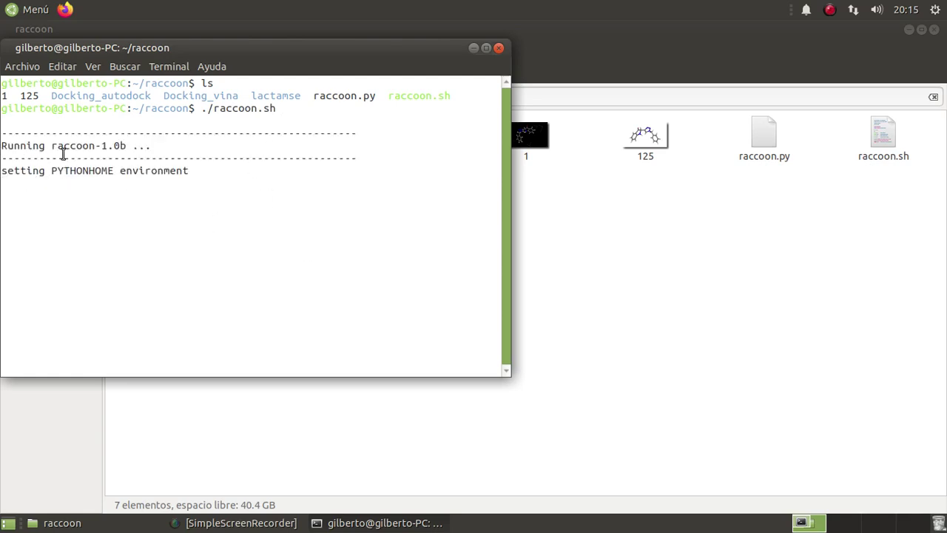
Minimize the file manager and terminal windows and maximize the Raccoon window
{"action": "left_click", "coordinate": [908, 30]}
{"action": "left_click", "coordinate": [474, 47]}
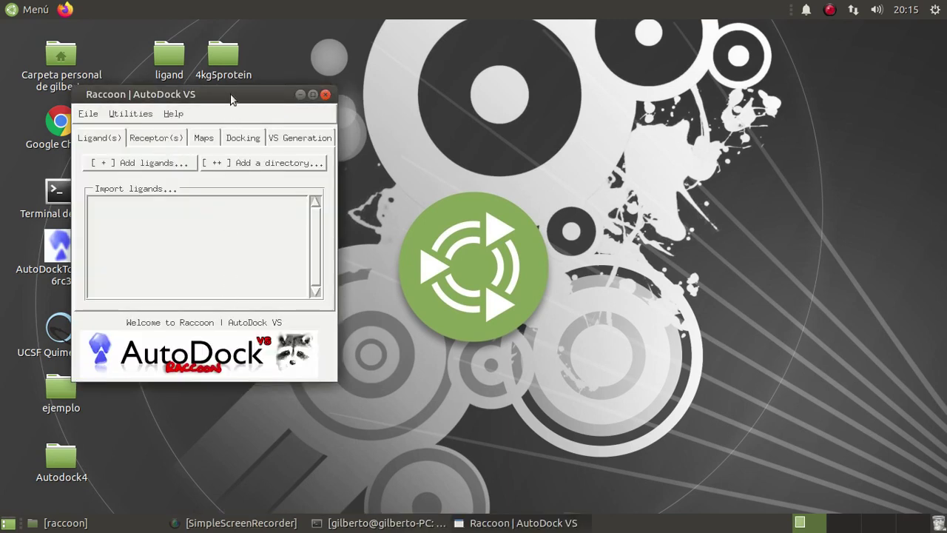
{"action": "left_click_drag", "start_coordinate": [231, 95], "coordinate": [232, 68]}
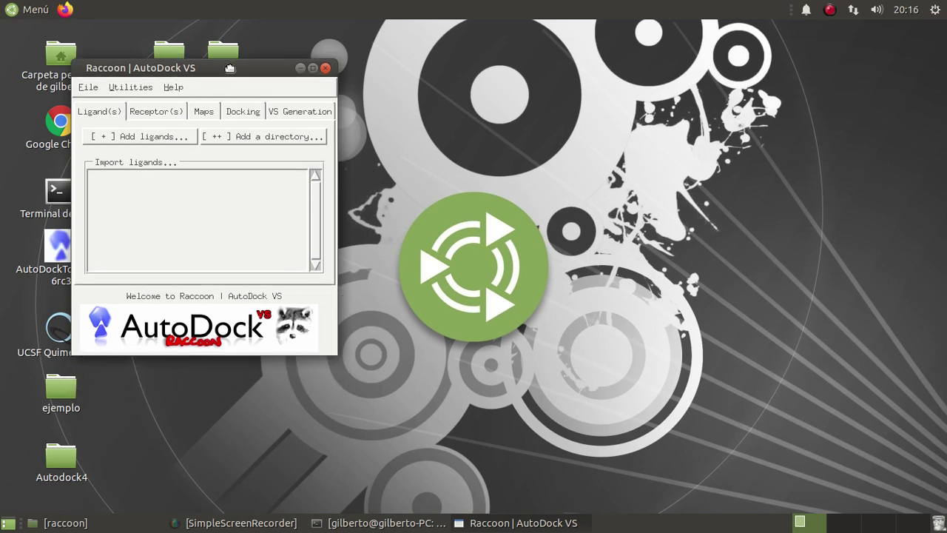
{"action": "left_click", "coordinate": [312, 69]}
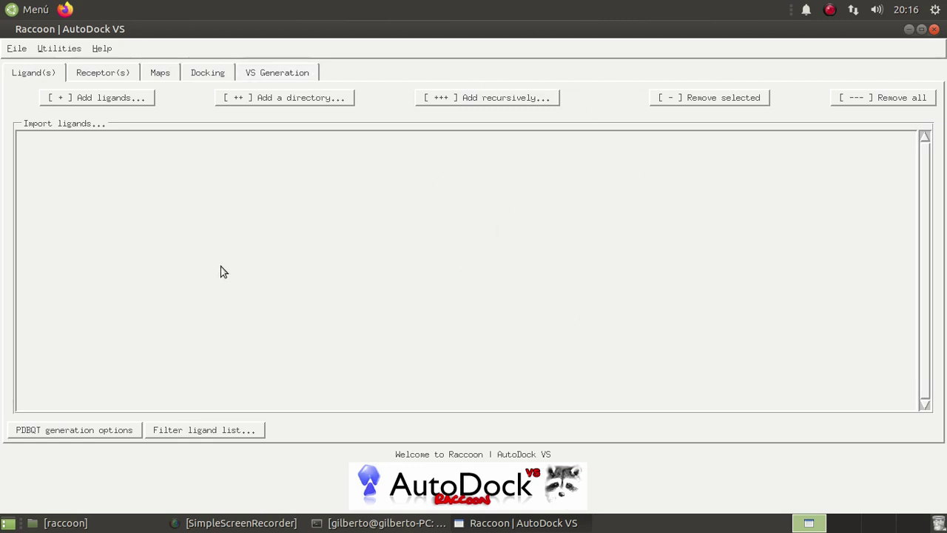
Set the structure clean-up in the ligand PDBQT generation options to merge non-polar H only
{"action": "left_click", "coordinate": [58, 436]}
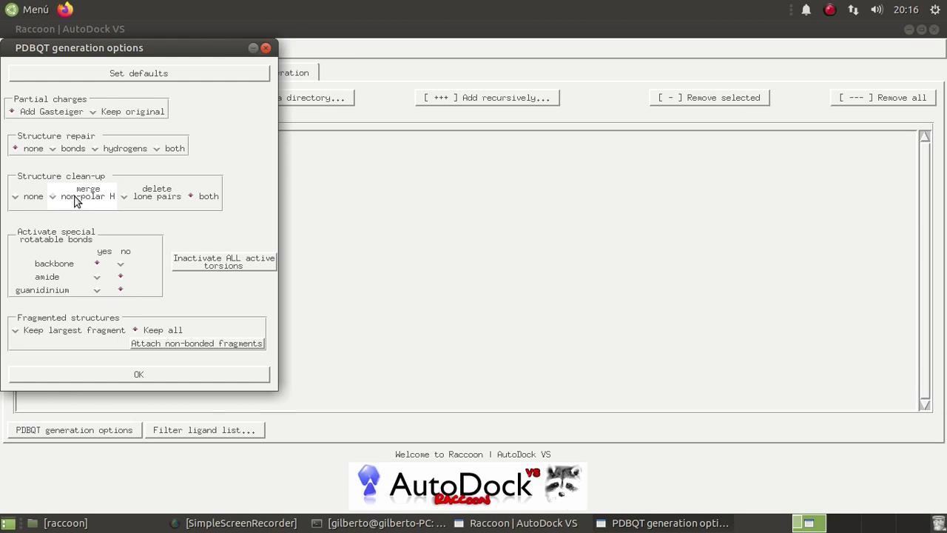
{"action": "left_click", "coordinate": [77, 198]}
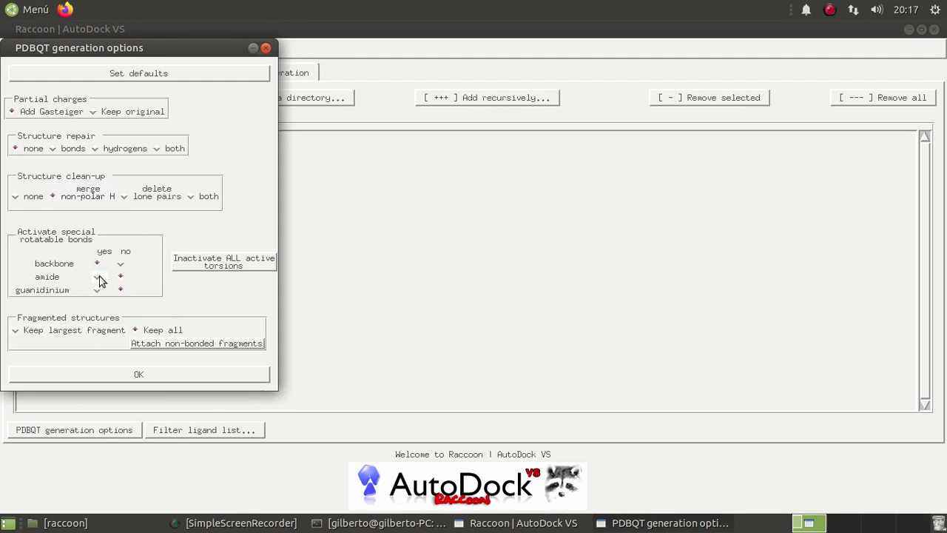
{"action": "left_click", "coordinate": [112, 378]}
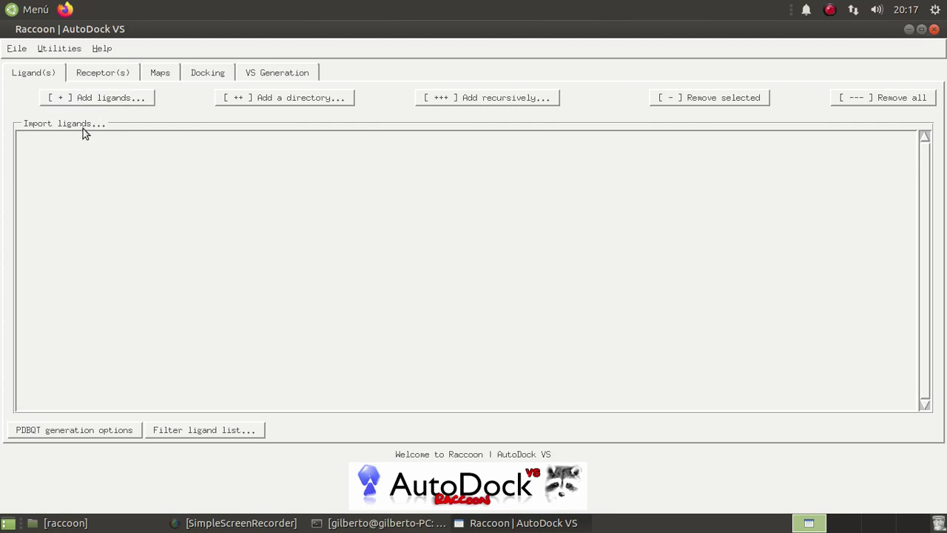
Look through the Mol2 ligand files in the ligandos subfolder of lactamse and return to Raccoon
{"action": "mouse_move", "coordinate": [89, 523]}
{"action": "left_click", "coordinate": [126, 500]}
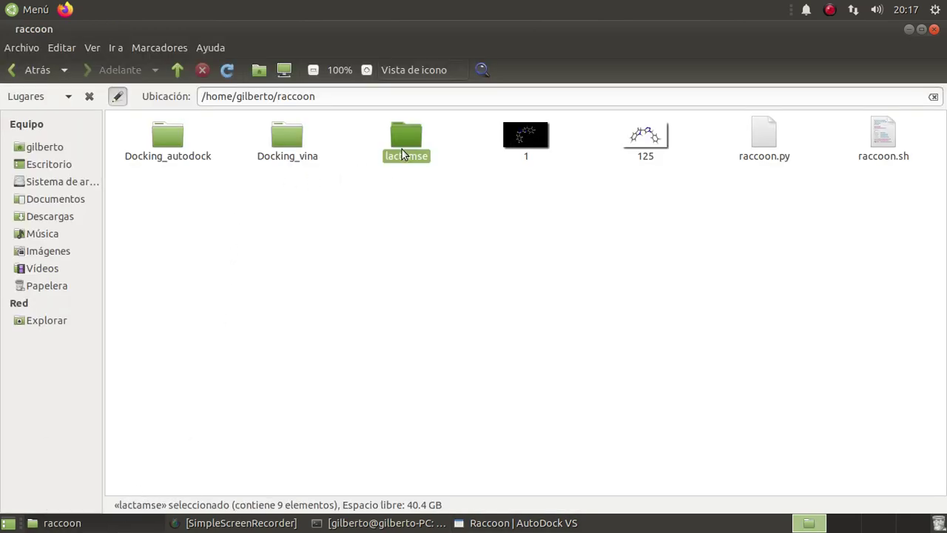
{"action": "double_click", "coordinate": [401, 149]}
{"action": "left_click", "coordinate": [169, 145]}
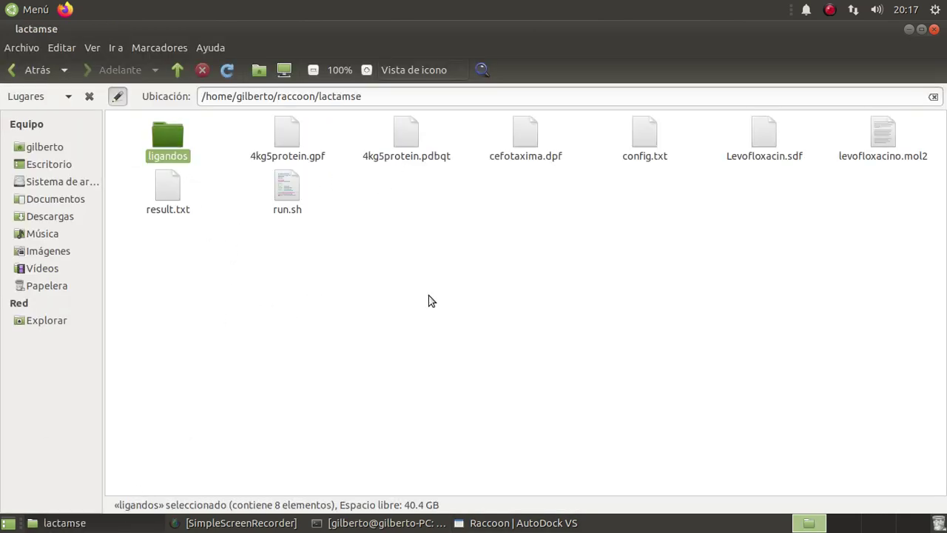
{"action": "key", "text": "Return"}
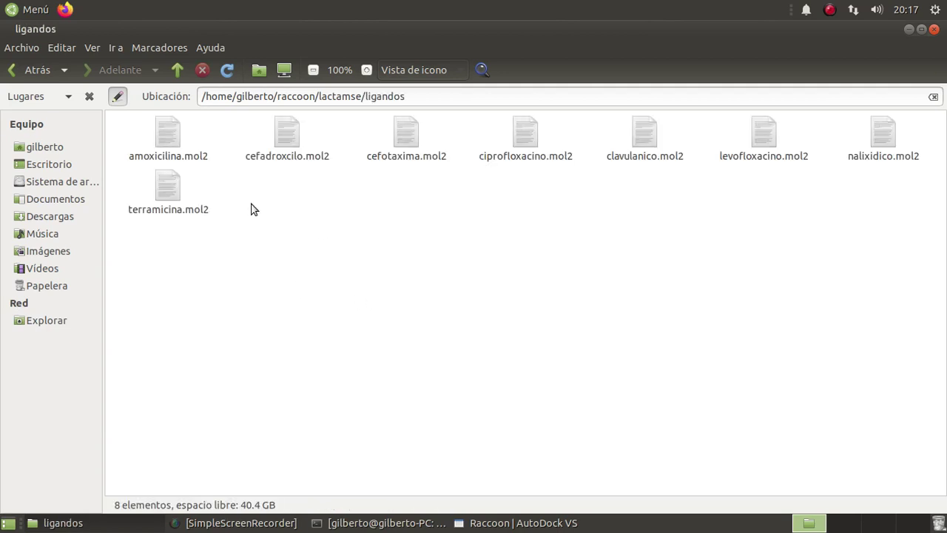
{"action": "left_click", "coordinate": [18, 71]}
{"action": "left_click", "coordinate": [909, 30]}
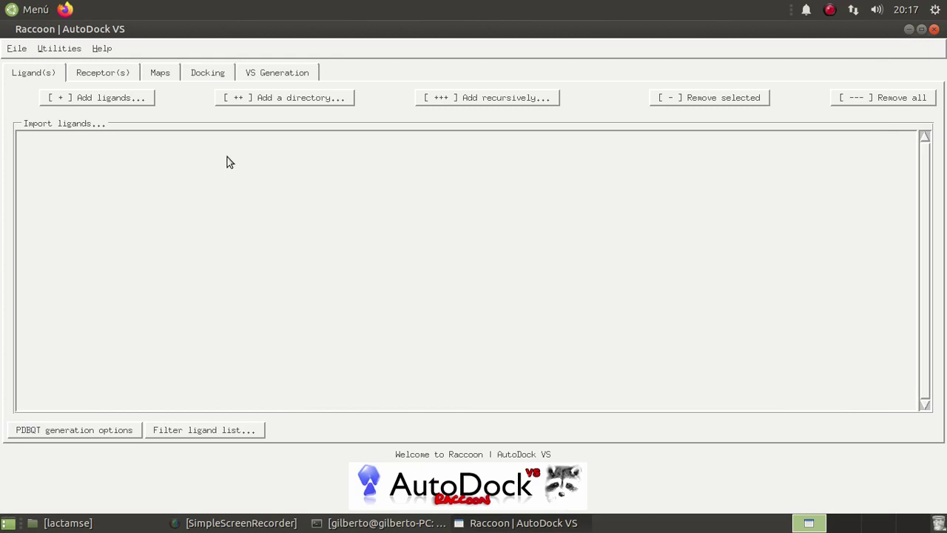
Import all ligands into Raccoon from the directory /home/gilberto/raccoon/lactamse/ligandos
{"action": "left_click", "coordinate": [271, 105]}
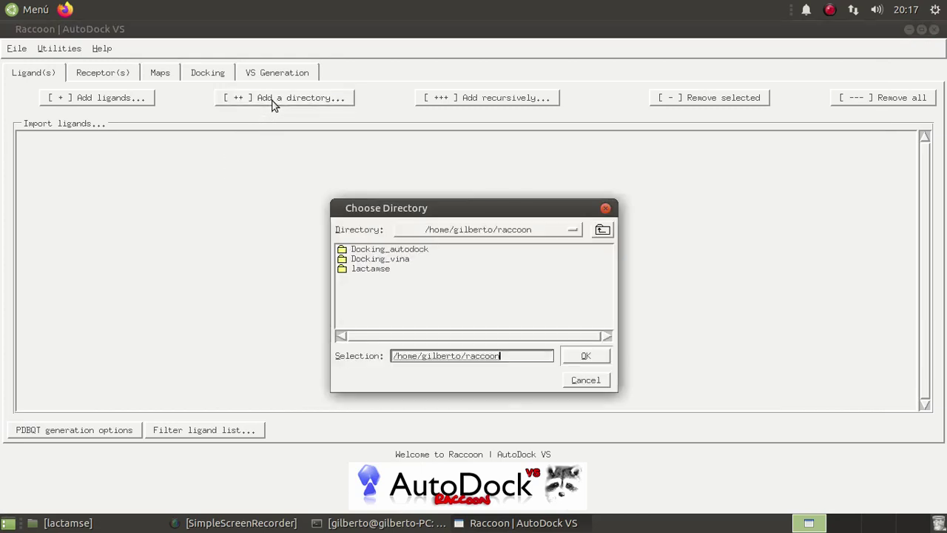
{"action": "double_click", "coordinate": [360, 271]}
{"action": "left_click", "coordinate": [363, 252]}
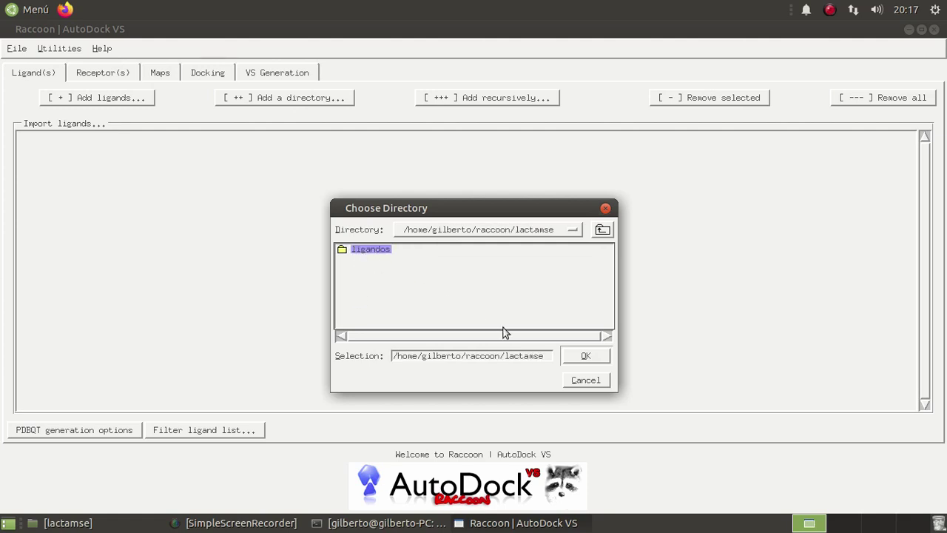
{"action": "left_click", "coordinate": [581, 356]}
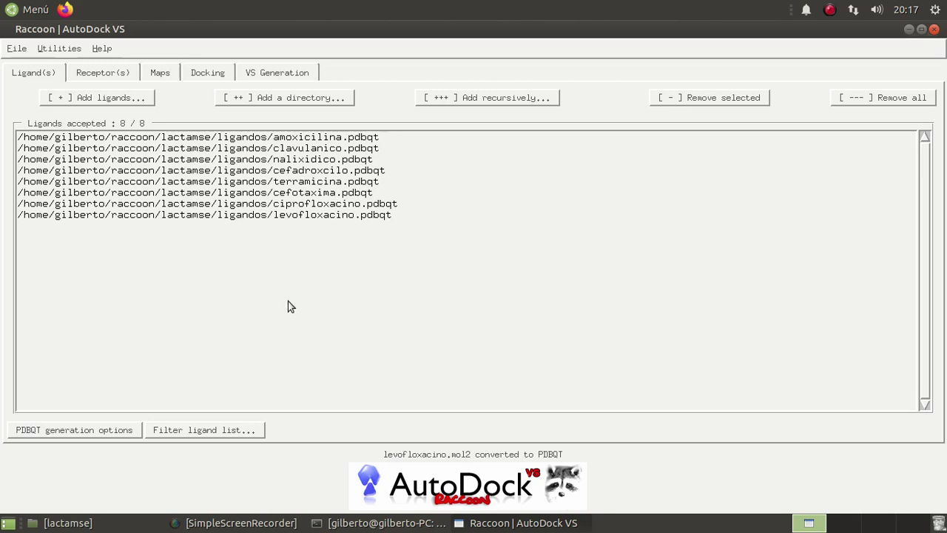
Inspect the ligandos folder for the generated PDBQT files beside the Mol2 originals, and return to Raccoon
{"action": "mouse_move", "coordinate": [119, 516]}
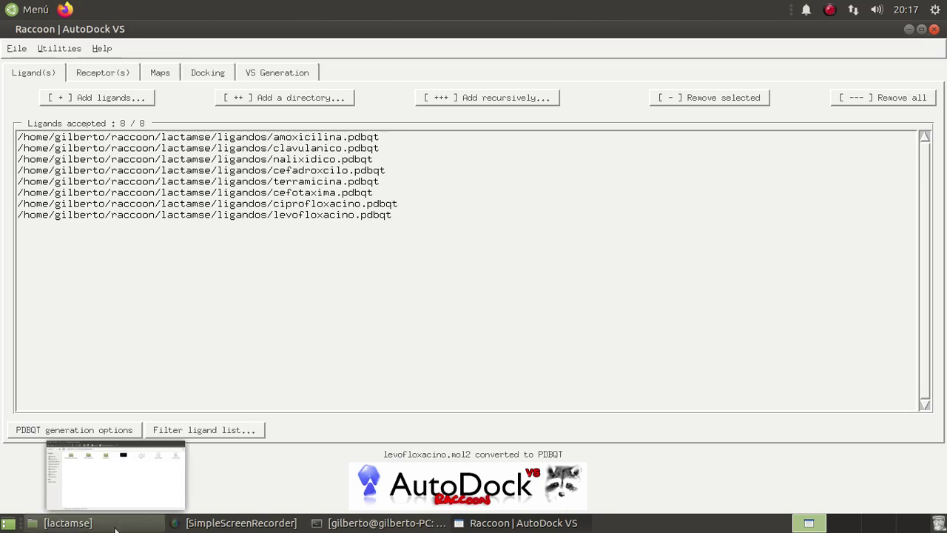
{"action": "left_click", "coordinate": [140, 466]}
{"action": "double_click", "coordinate": [170, 156]}
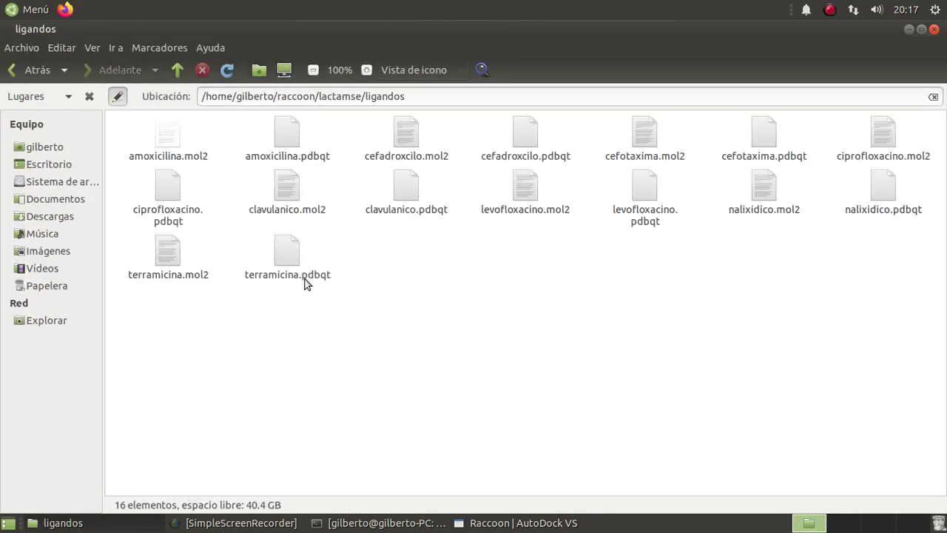
{"action": "left_click", "coordinate": [295, 142]}
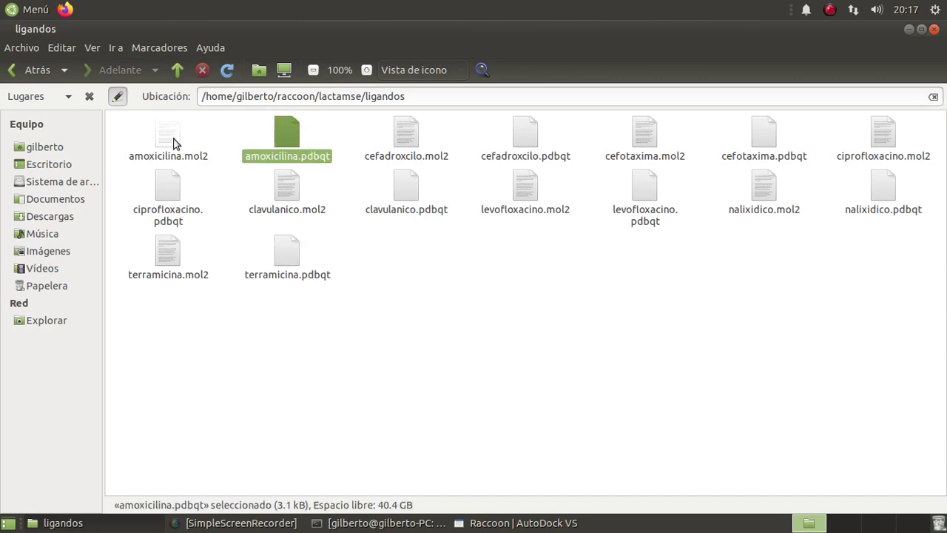
{"action": "left_click", "coordinate": [171, 142]}
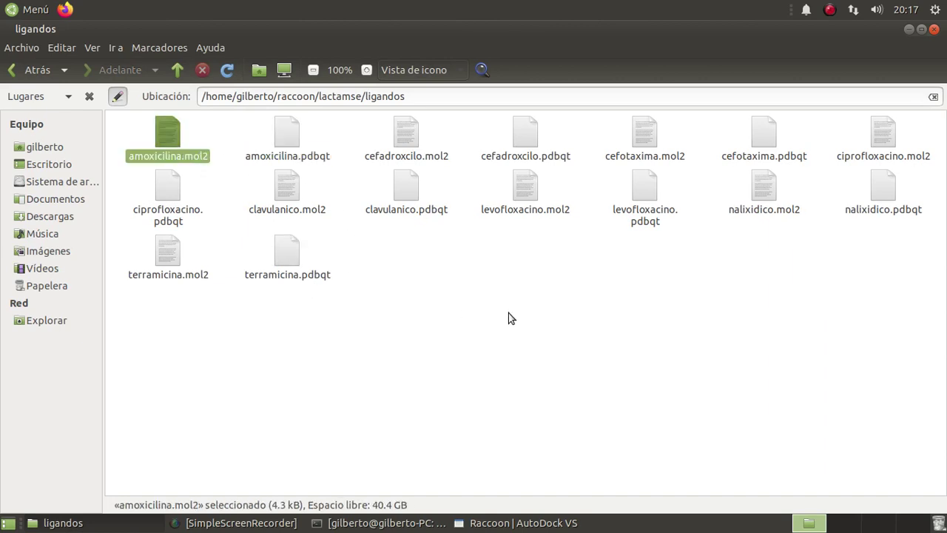
{"action": "left_click", "coordinate": [909, 29]}
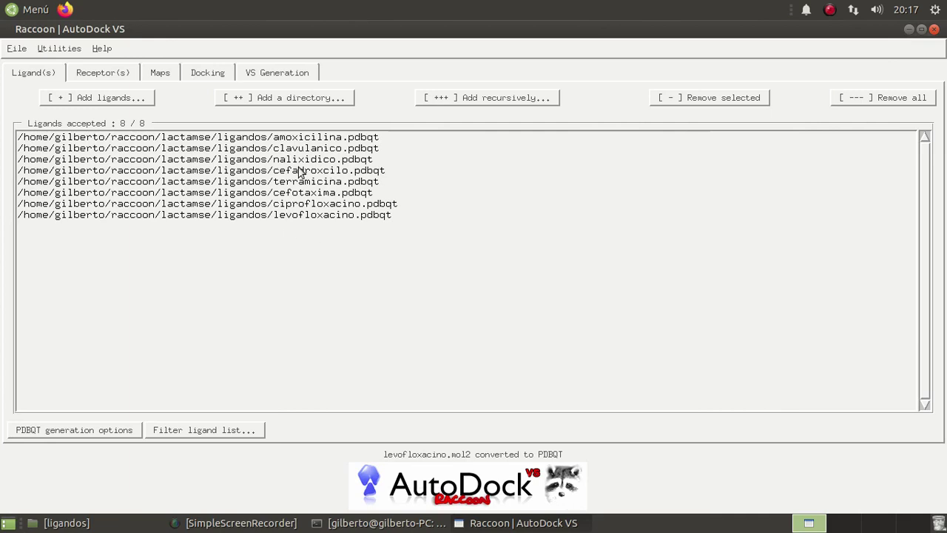
Add 4kg5protein.pdbqt from the lactamse folder as the single-target receptor file
{"action": "left_click", "coordinate": [88, 74]}
{"action": "left_click", "coordinate": [466, 236]}
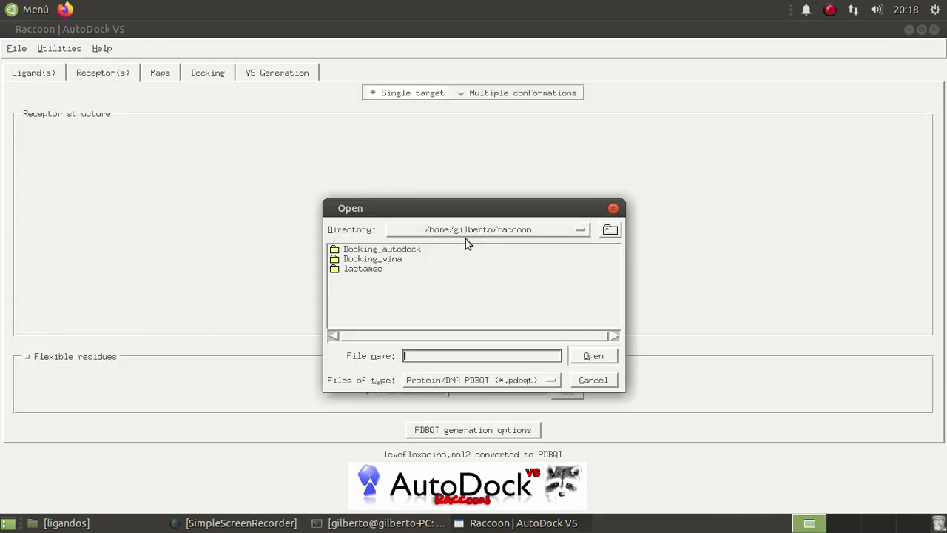
{"action": "double_click", "coordinate": [358, 271]}
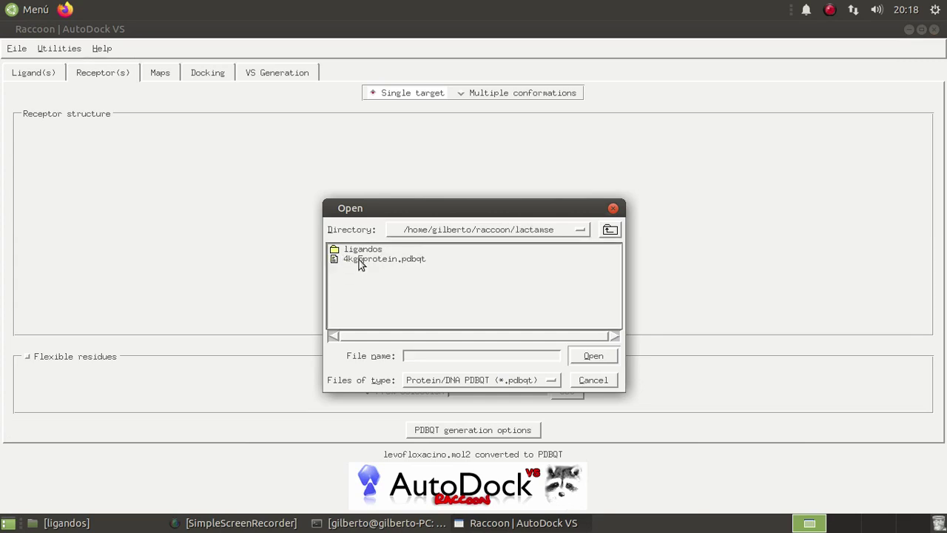
{"action": "left_click", "coordinate": [358, 260]}
{"action": "left_click", "coordinate": [585, 355]}
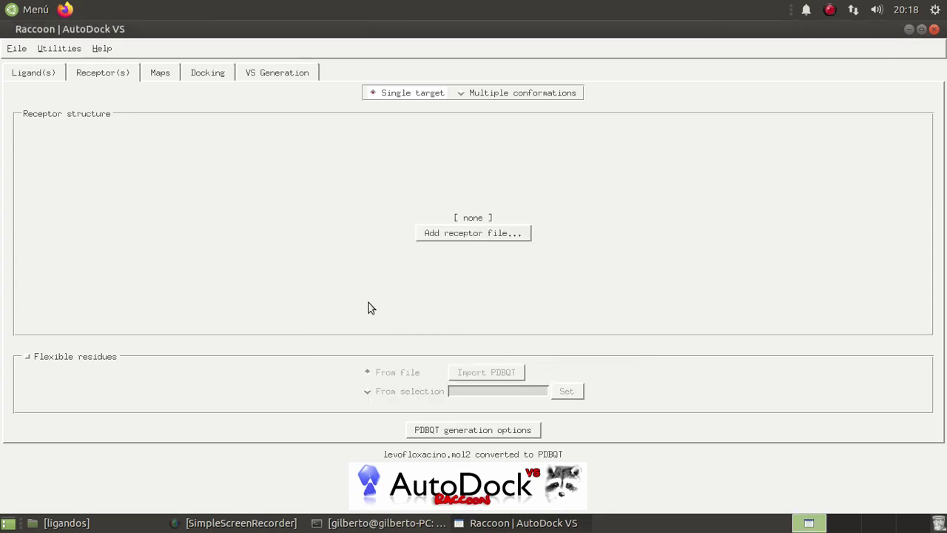
Load 4kg5protein.gpf from the lactamse folder as the grid parameter template and highlight its npts grid-point values
{"action": "left_click", "coordinate": [158, 74]}
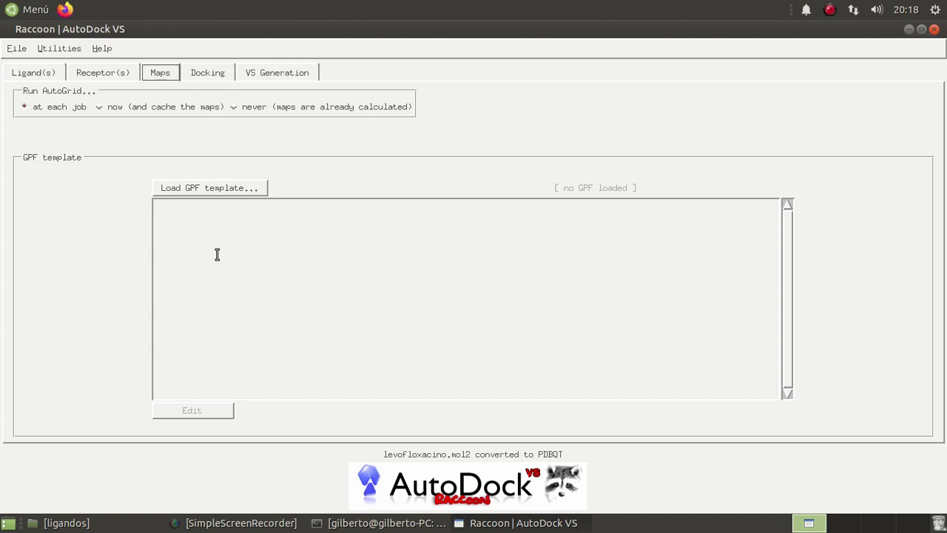
{"action": "left_click", "coordinate": [204, 191]}
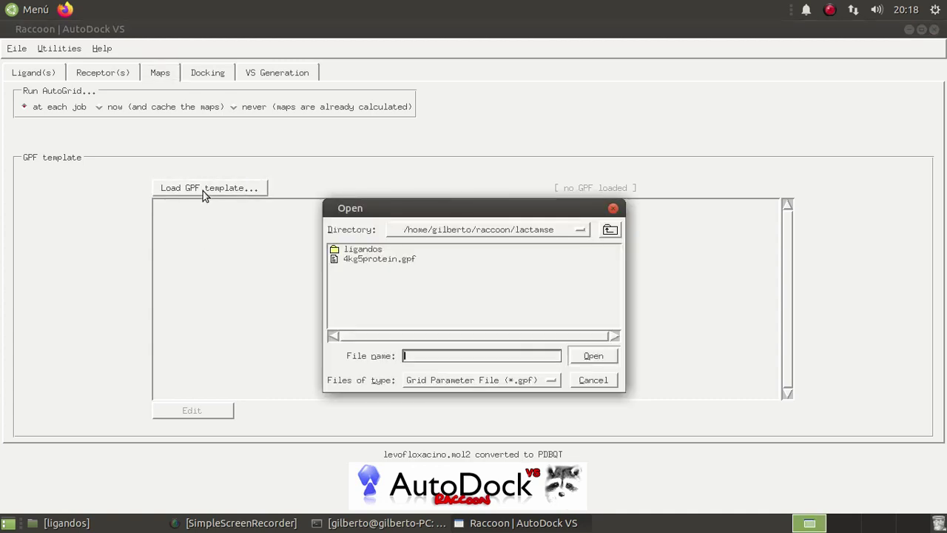
{"action": "left_click", "coordinate": [376, 260]}
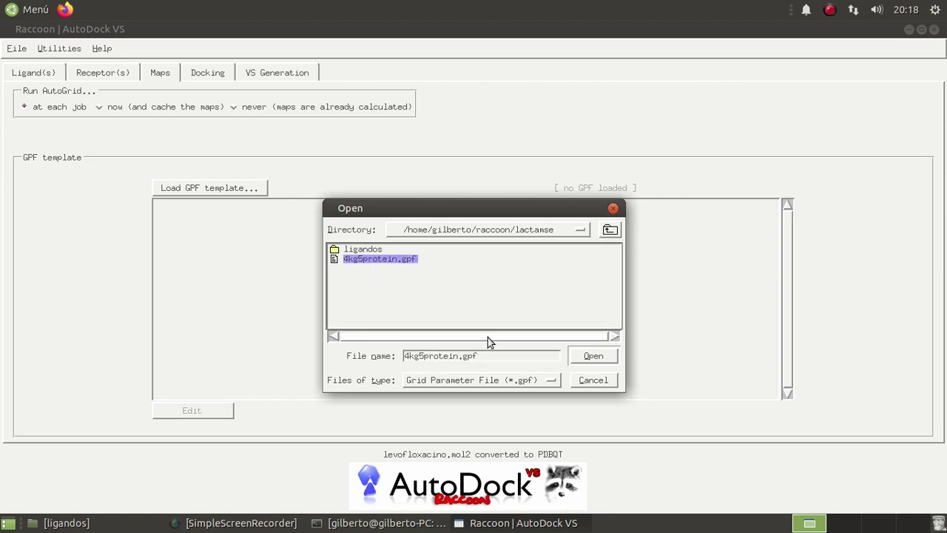
{"action": "left_click", "coordinate": [593, 356]}
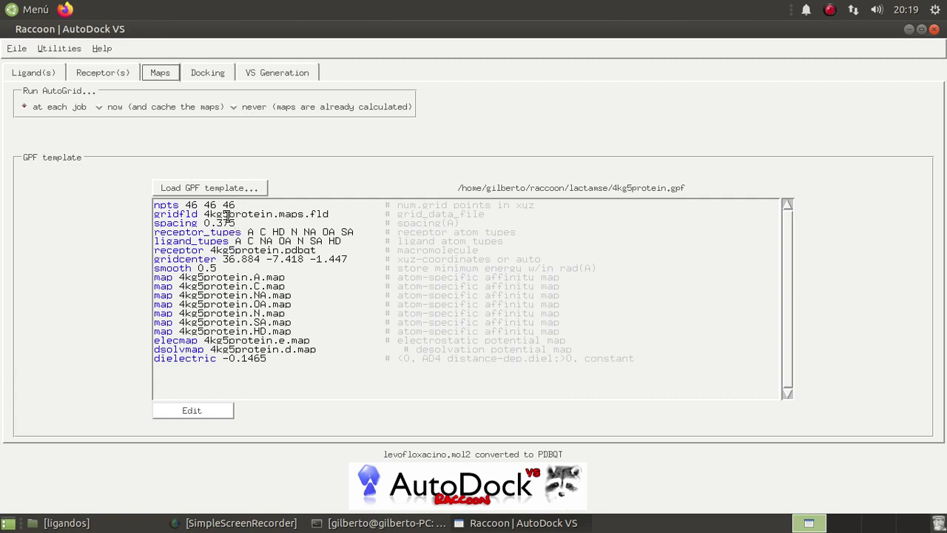
{"action": "left_click_drag", "start_coordinate": [236, 205], "coordinate": [187, 205]}
Set the docking setup to use a template and load cefotaxima.dpf from the lactamse folder
{"action": "left_click", "coordinate": [206, 77]}
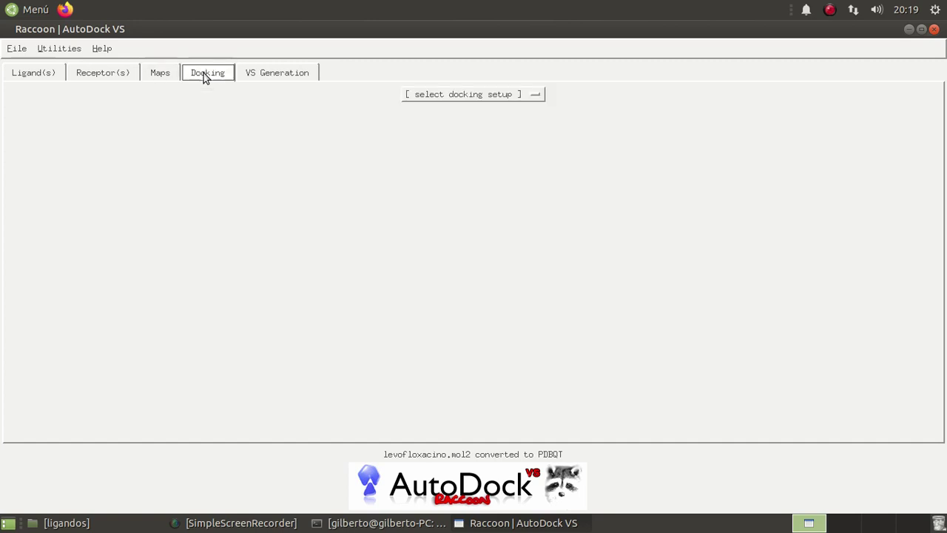
{"action": "left_click", "coordinate": [444, 98]}
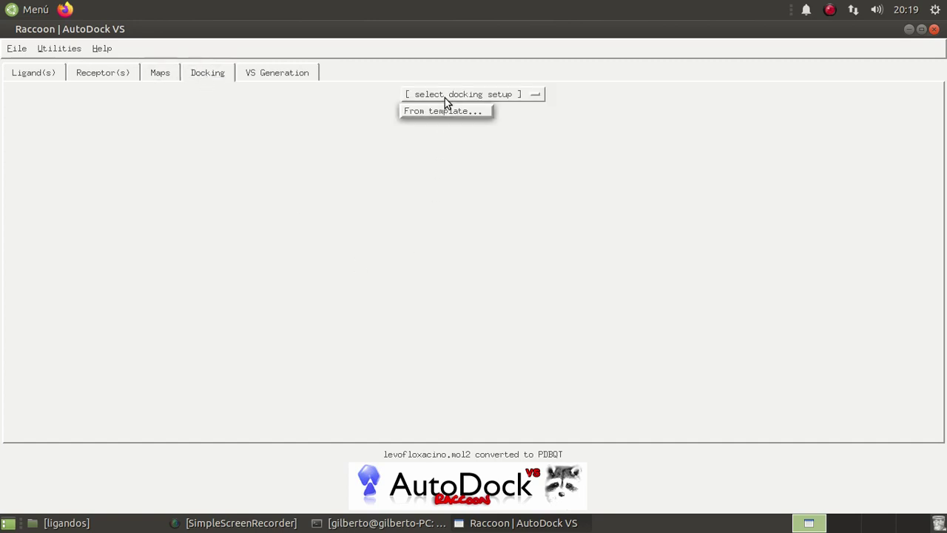
{"action": "left_click", "coordinate": [441, 111]}
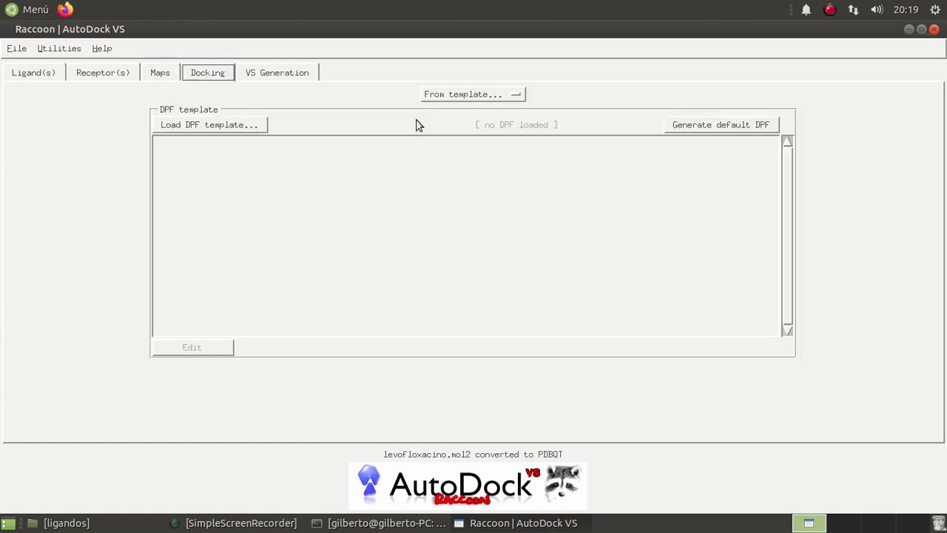
{"action": "left_click", "coordinate": [197, 130]}
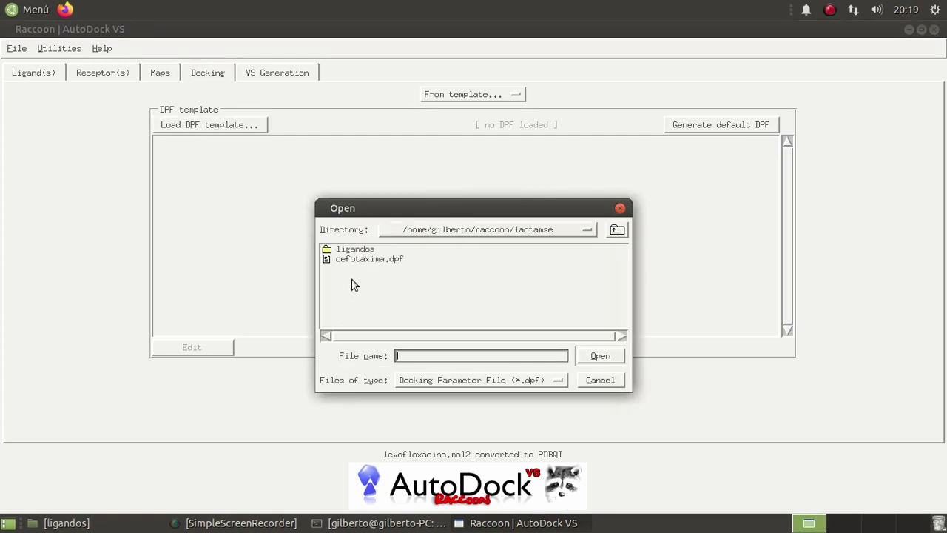
{"action": "double_click", "coordinate": [367, 259]}
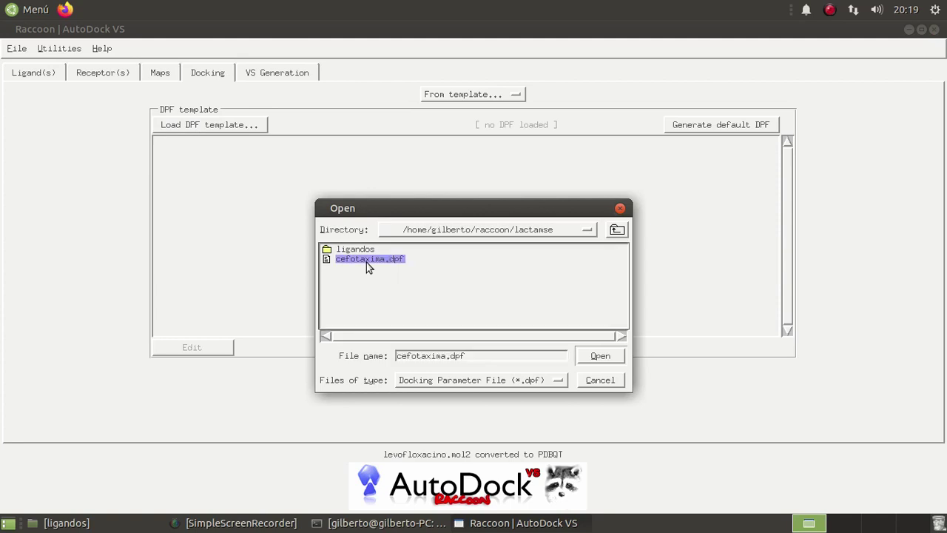
Review the docking parameters in the loaded cefotaxima.dpf template and check them against the accepted ligand list
{"action": "scroll", "coordinate": [213, 211], "scroll_direction": "down", "scroll_amount": 5}
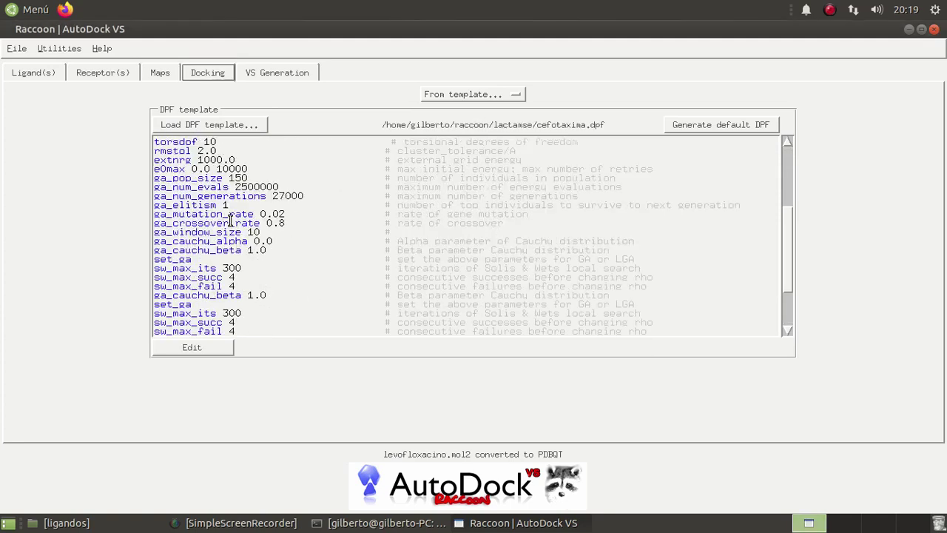
{"action": "scroll", "coordinate": [213, 211], "scroll_direction": "up", "scroll_amount": 5}
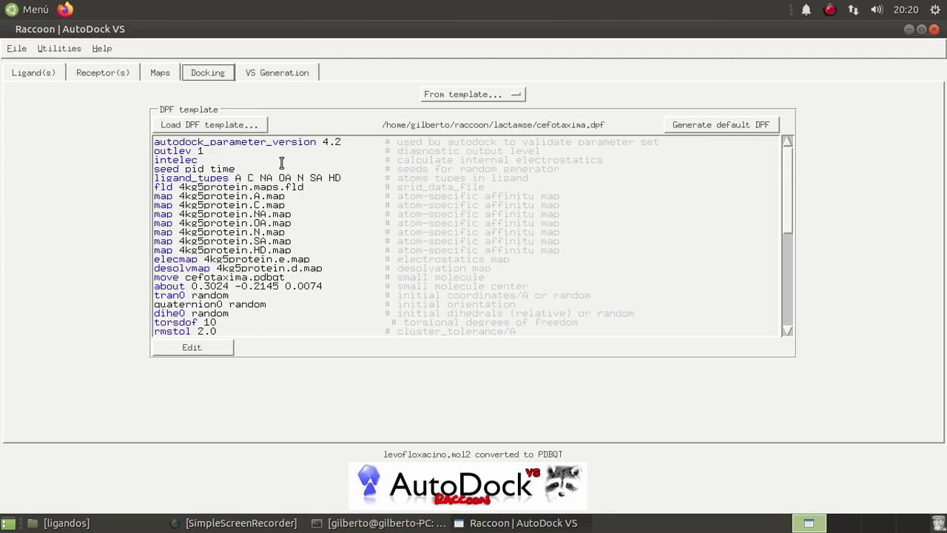
{"action": "scroll", "coordinate": [205, 226], "scroll_direction": "down", "scroll_amount": 5}
{"action": "scroll", "coordinate": [227, 290], "scroll_direction": "up", "scroll_amount": 4}
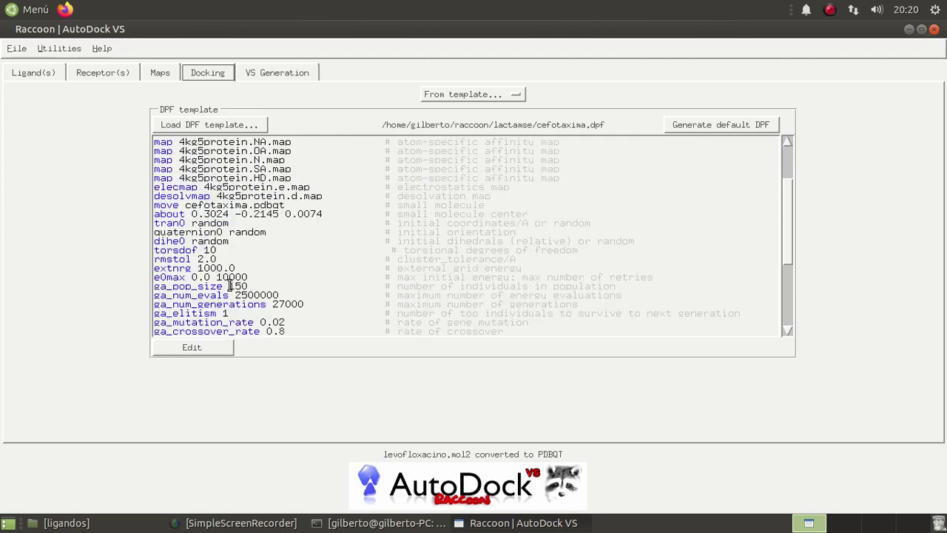
{"action": "scroll", "coordinate": [225, 281], "scroll_direction": "down", "scroll_amount": 4}
{"action": "scroll", "coordinate": [219, 258], "scroll_direction": "up", "scroll_amount": 6}
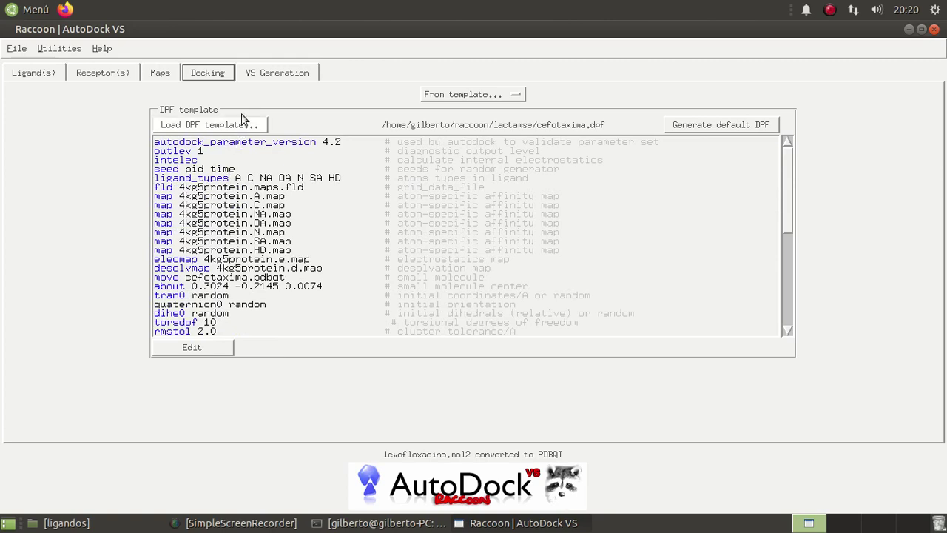
{"action": "left_click", "coordinate": [44, 74]}
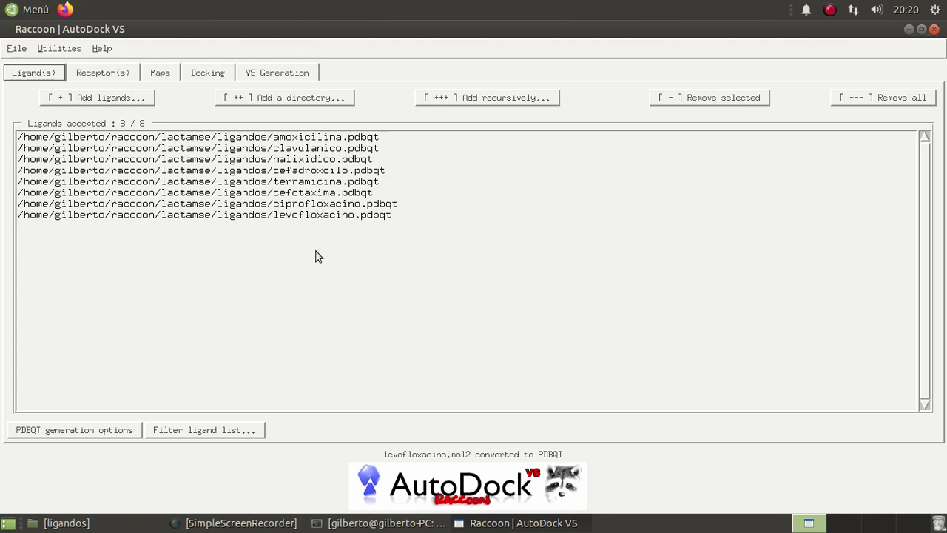
{"action": "left_click", "coordinate": [206, 74]}
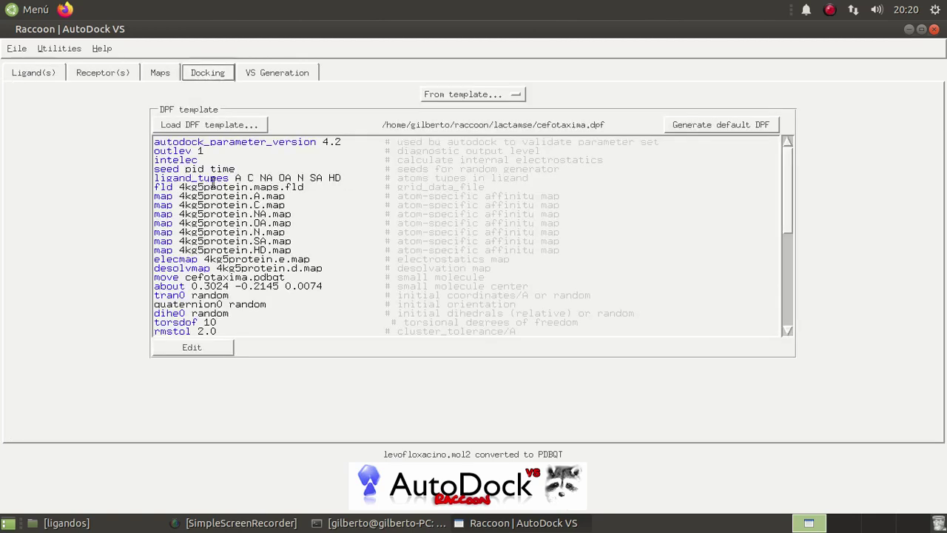
Set the existing non-empty lactamse folder as the output directory for the virtual screening
{"action": "left_click", "coordinate": [267, 77]}
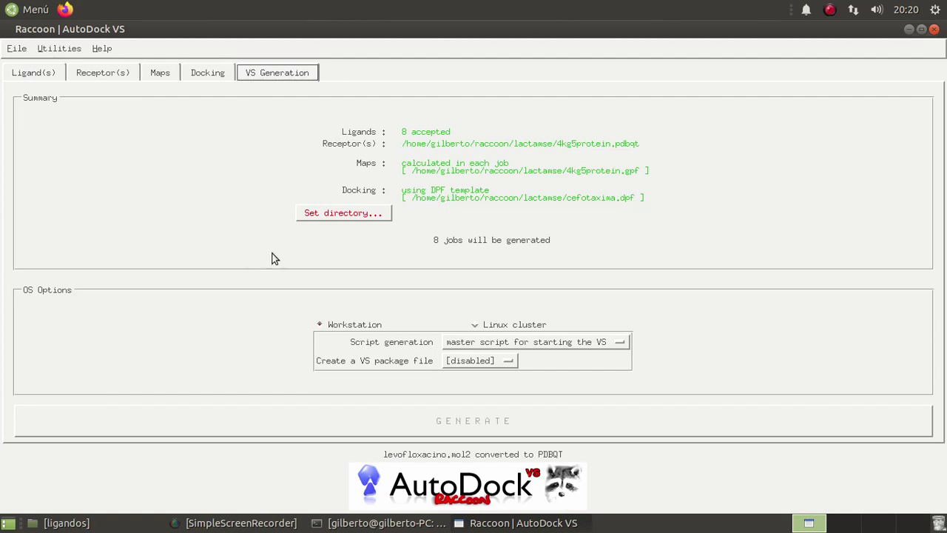
{"action": "left_click", "coordinate": [336, 214]}
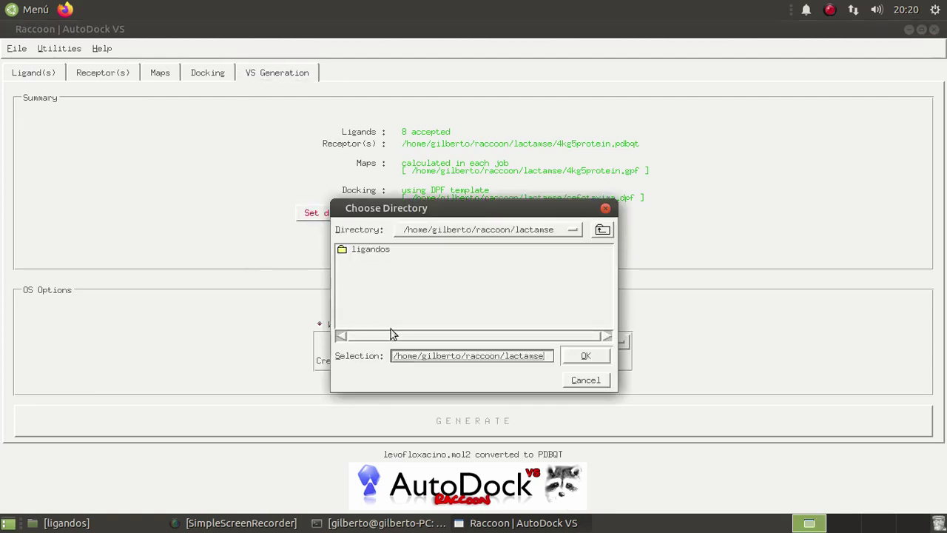
{"action": "left_click", "coordinate": [584, 356]}
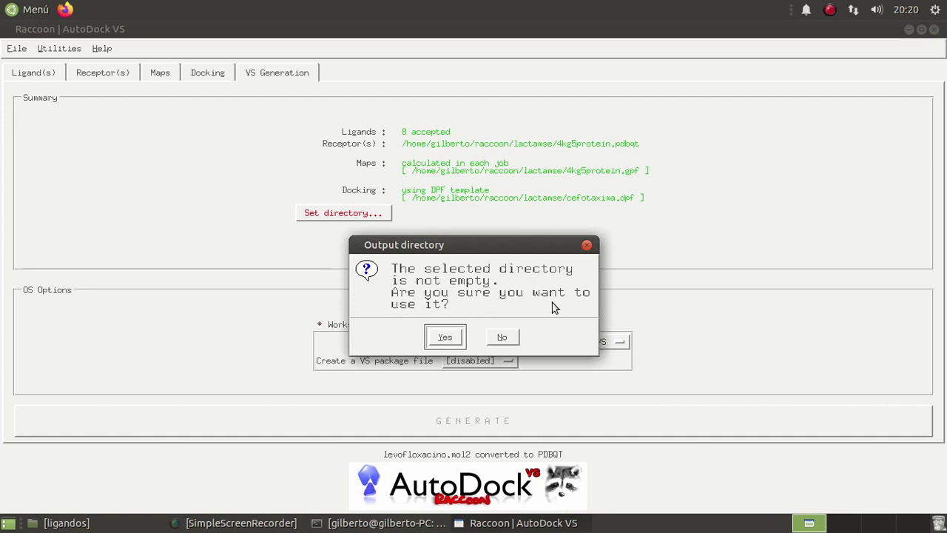
{"action": "left_click", "coordinate": [445, 337]}
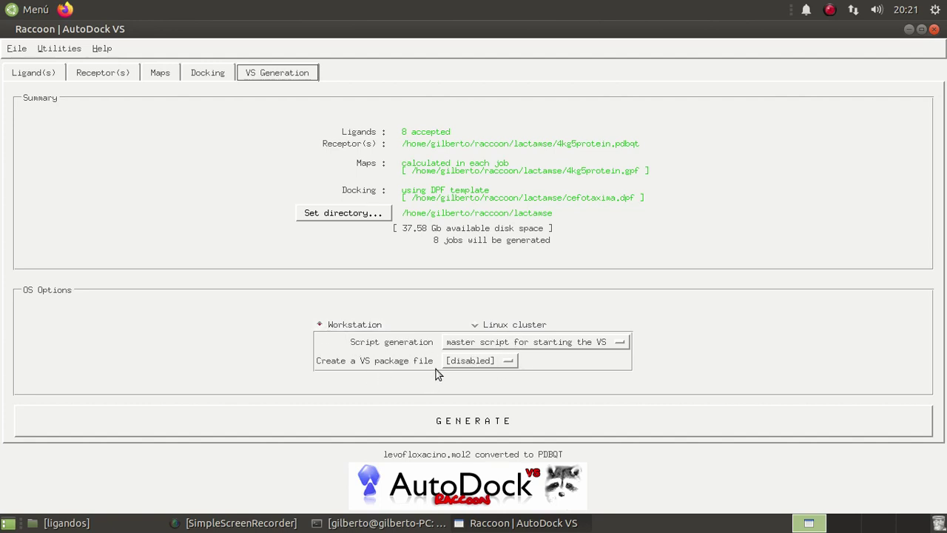
Generate the virtual screening docking jobs in the lactamse directory and dismiss the completion notice
{"action": "left_click", "coordinate": [461, 425]}
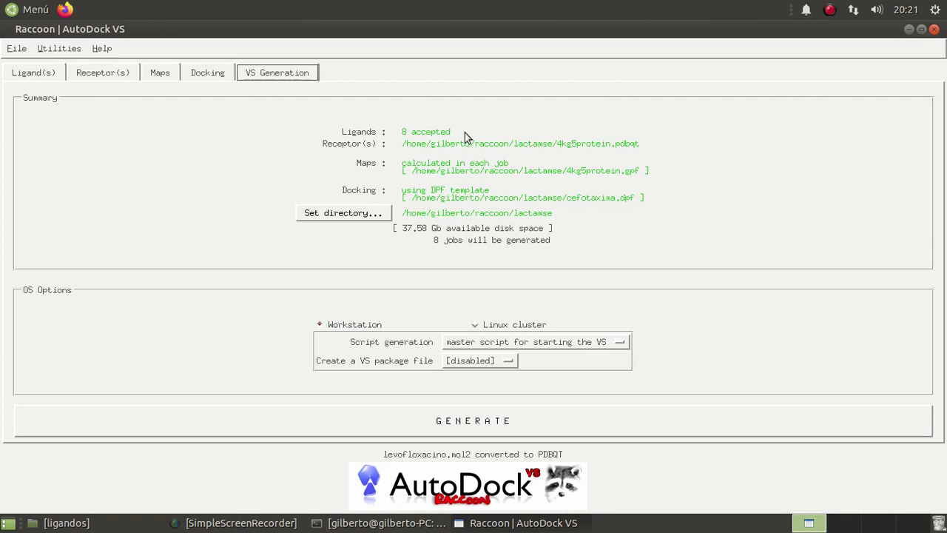
{"action": "left_click", "coordinate": [467, 429]}
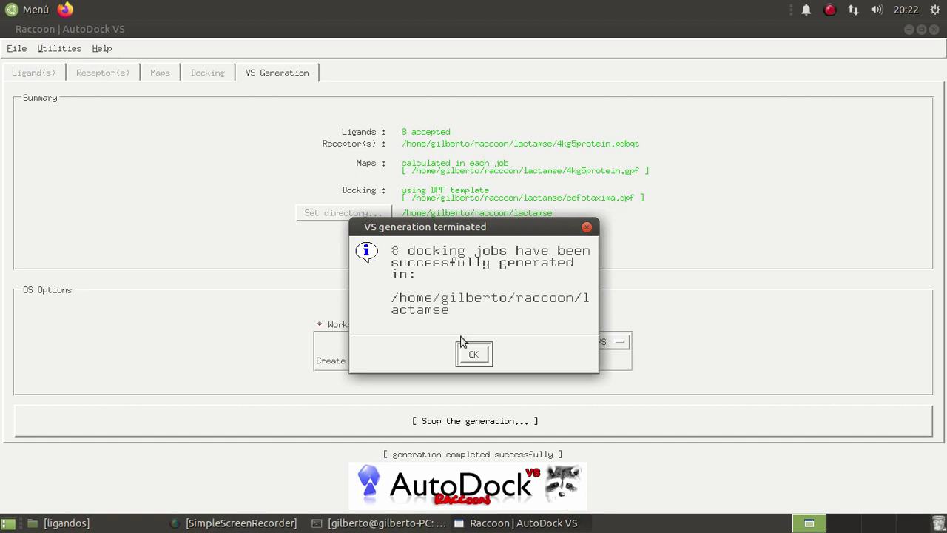
{"action": "left_click", "coordinate": [474, 357]}
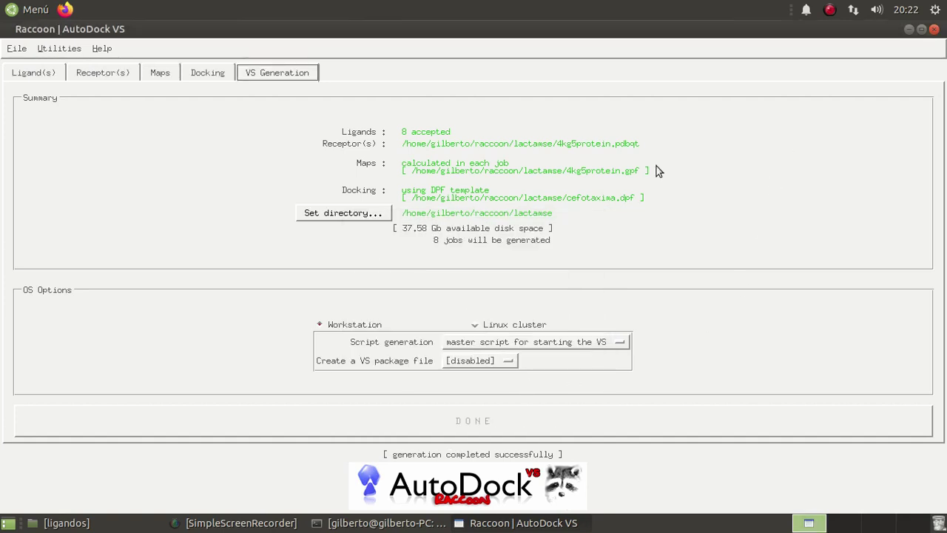
Quit Raccoon and check the terminal window it was launched from
{"action": "left_click", "coordinate": [934, 30]}
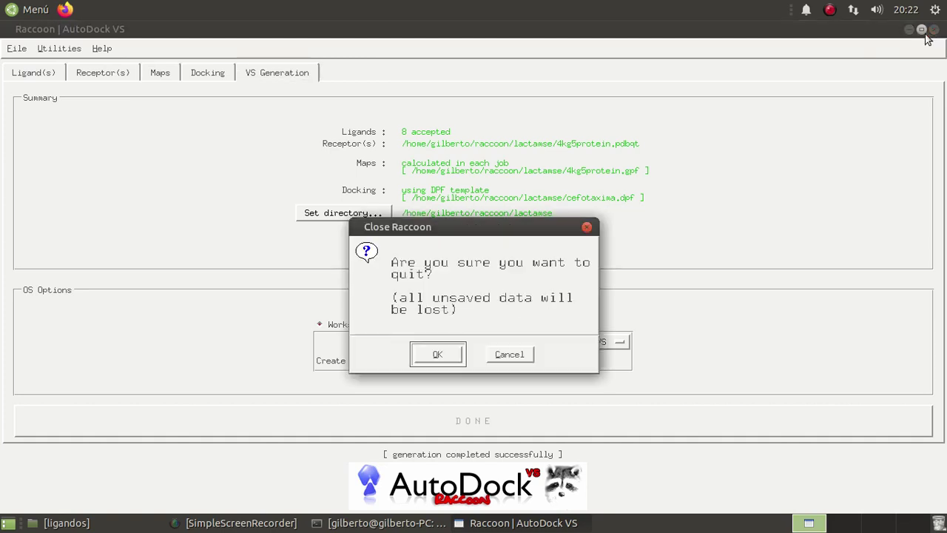
{"action": "left_click", "coordinate": [437, 353]}
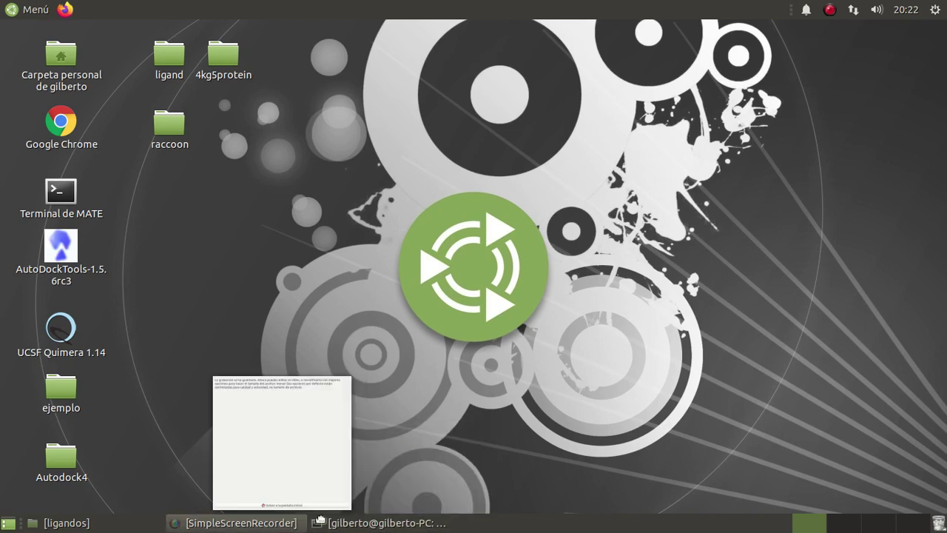
{"action": "left_click_drag", "start_coordinate": [274, 523], "coordinate": [386, 527]}
{"action": "left_click", "coordinate": [224, 525]}
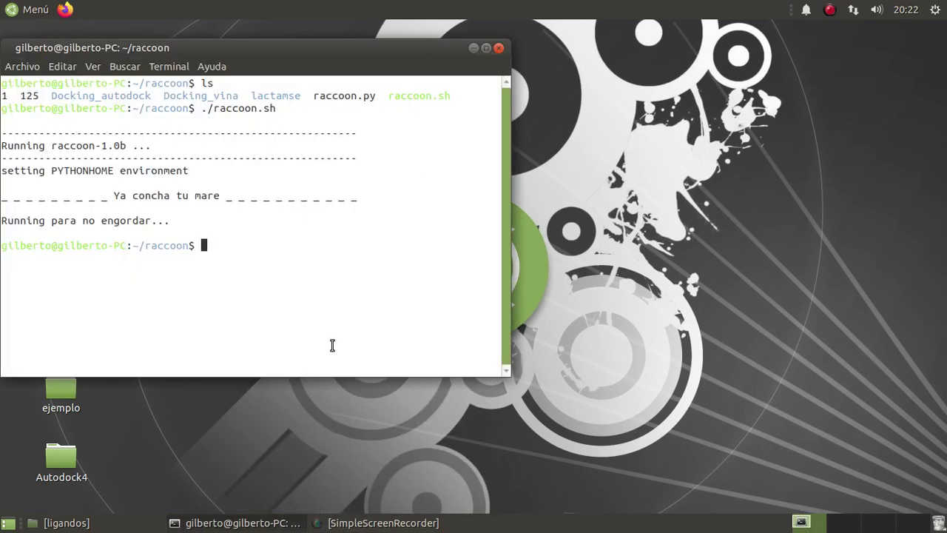
{"action": "left_click", "coordinate": [223, 525]}
Switch to the file manager and inspect the 4kg5protein folder inside lactamse, including the ligand subfolders and RunVS.sh
{"action": "left_click", "coordinate": [109, 524]}
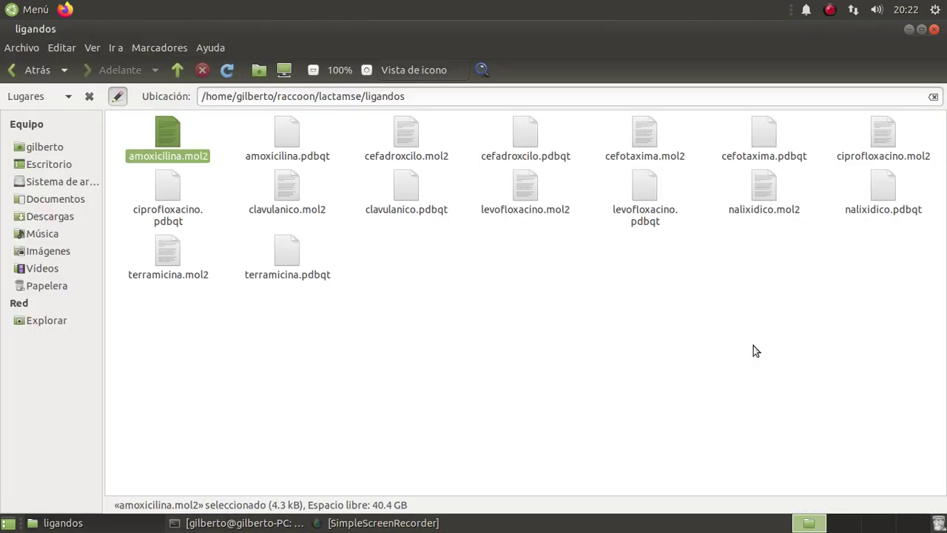
{"action": "left_click", "coordinate": [287, 255]}
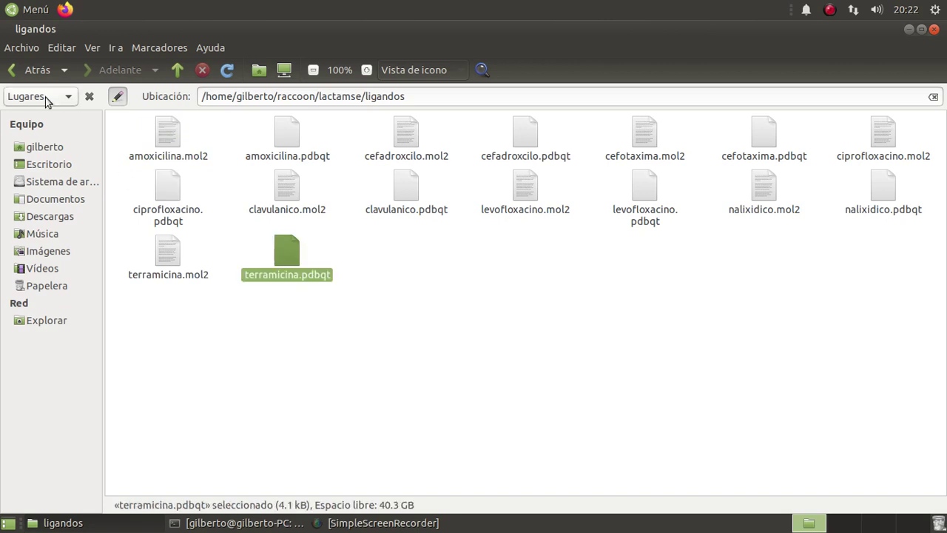
{"action": "left_click", "coordinate": [26, 70]}
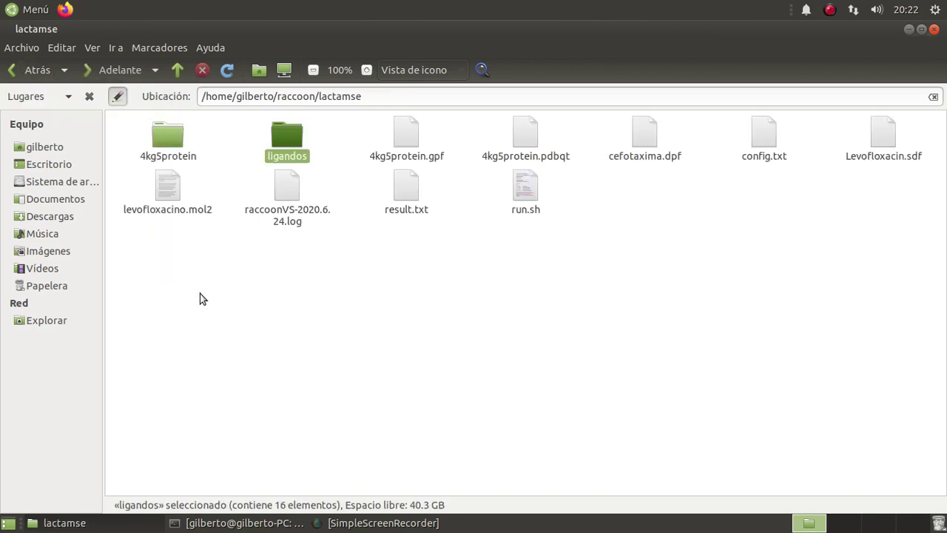
{"action": "left_click", "coordinate": [166, 133]}
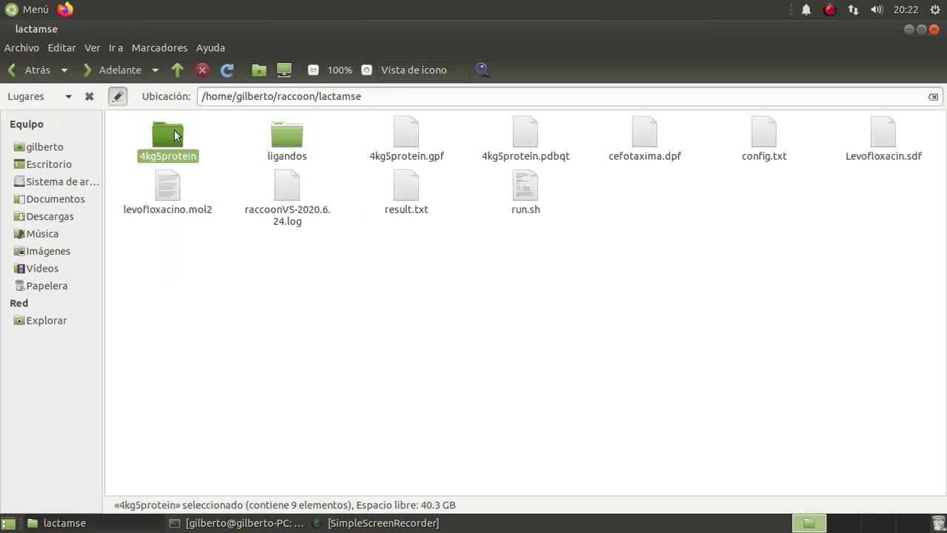
{"action": "double_click", "coordinate": [170, 137]}
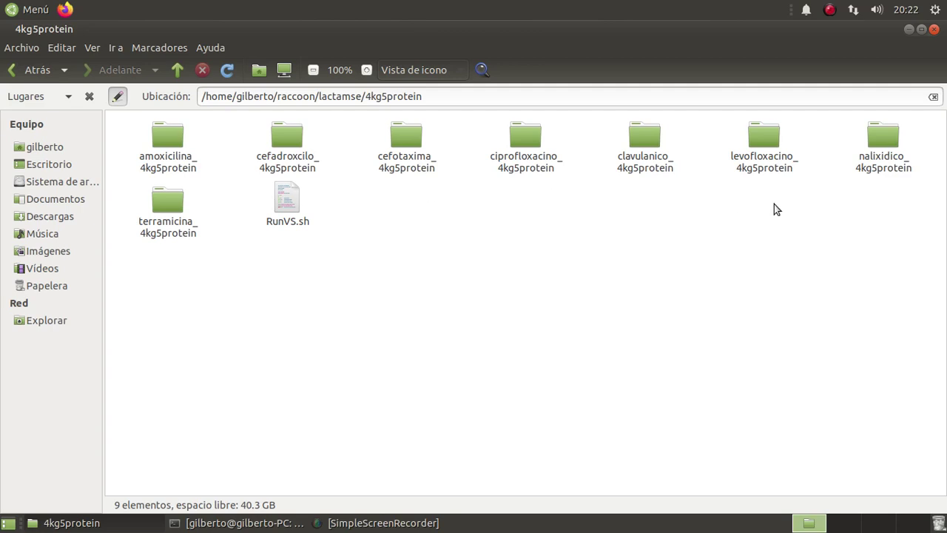
{"action": "left_click", "coordinate": [290, 201]}
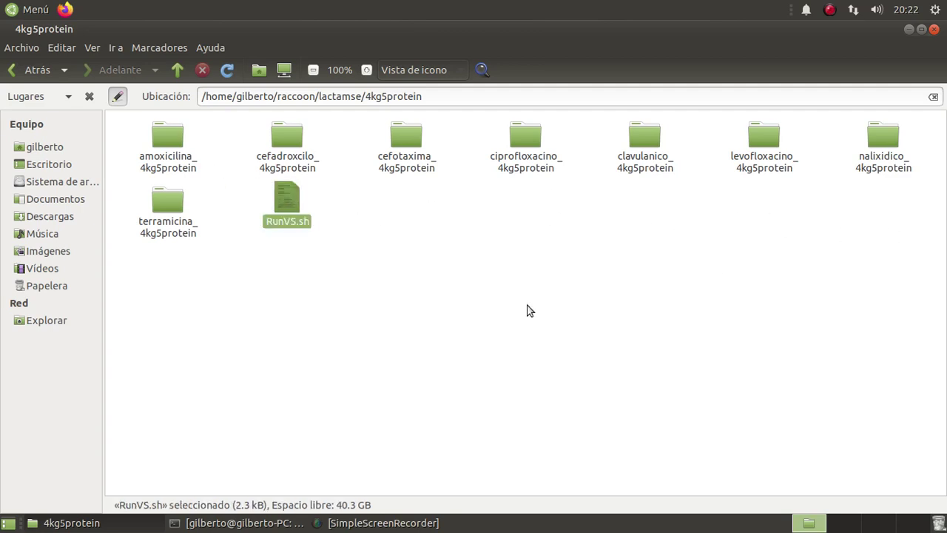
{"action": "left_click", "coordinate": [416, 361]}
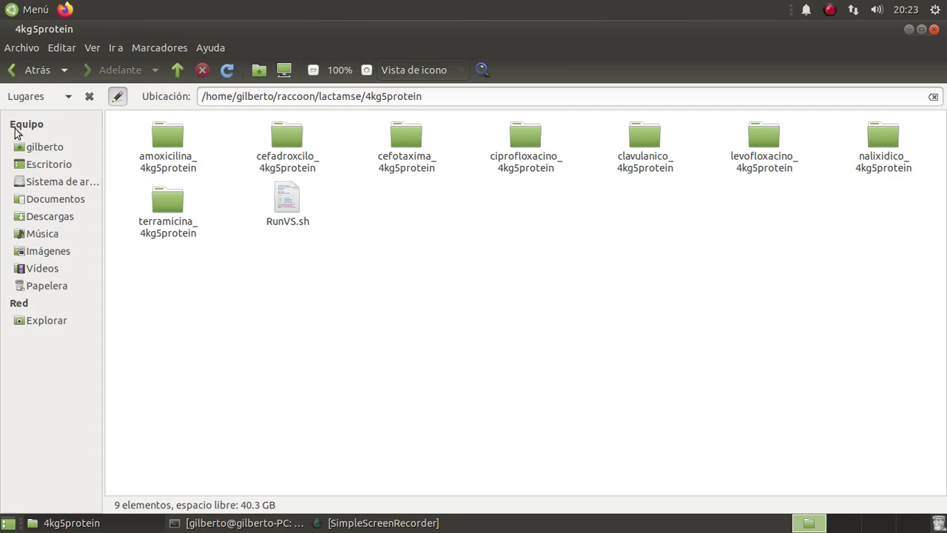
Return to the lactamse folder and create a new folder named Vina in it
{"action": "left_click", "coordinate": [20, 65]}
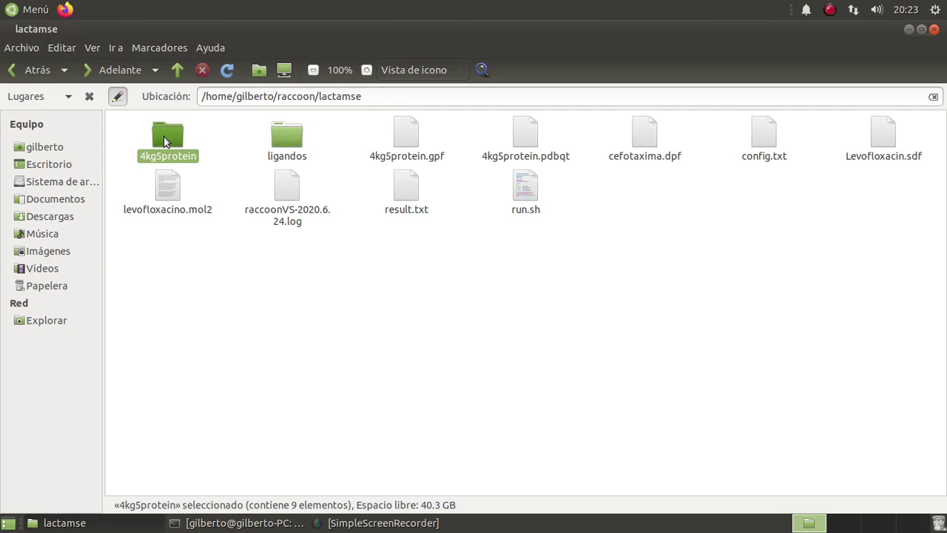
{"action": "double_click", "coordinate": [163, 135]}
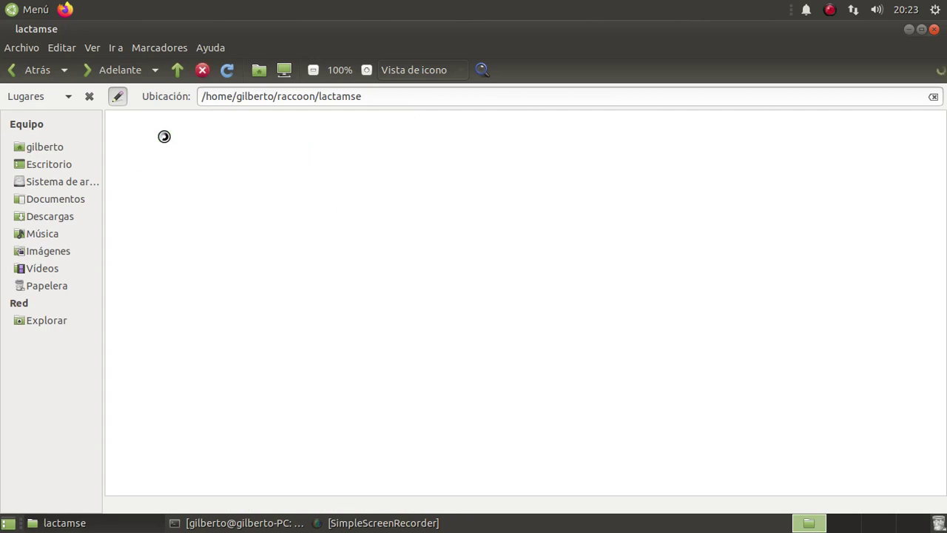
{"action": "left_click", "coordinate": [12, 78]}
{"action": "right_click", "coordinate": [382, 364]}
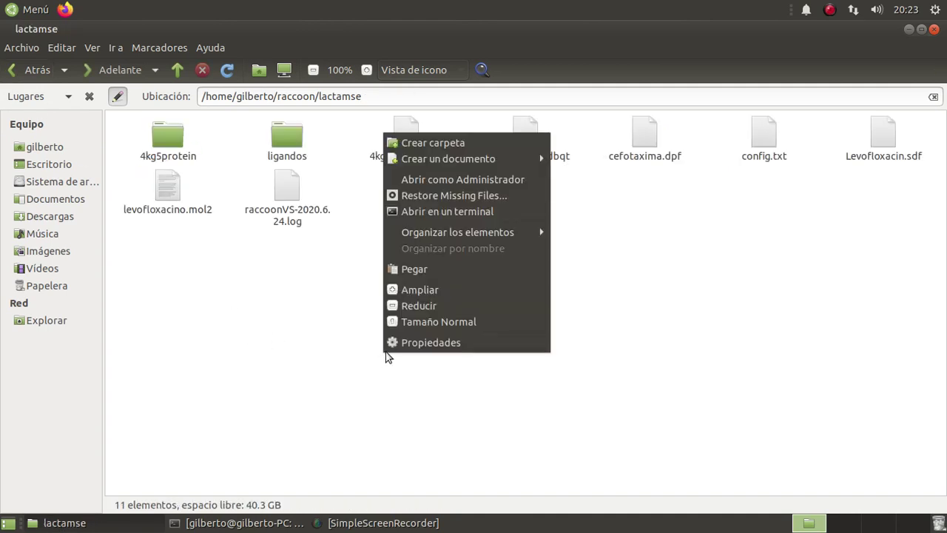
{"action": "left_click", "coordinate": [456, 141]}
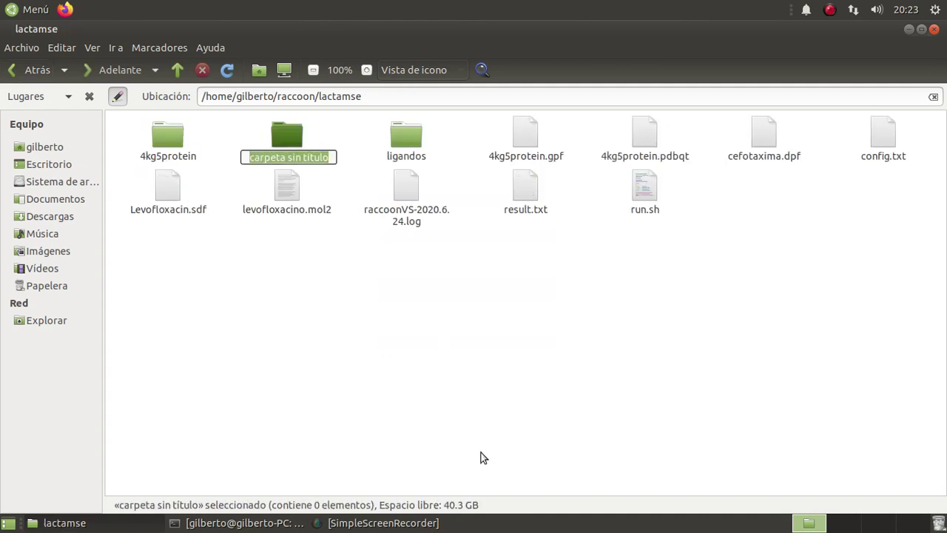
{"action": "type", "text": "Vina"}
{"action": "key", "text": "Return"}
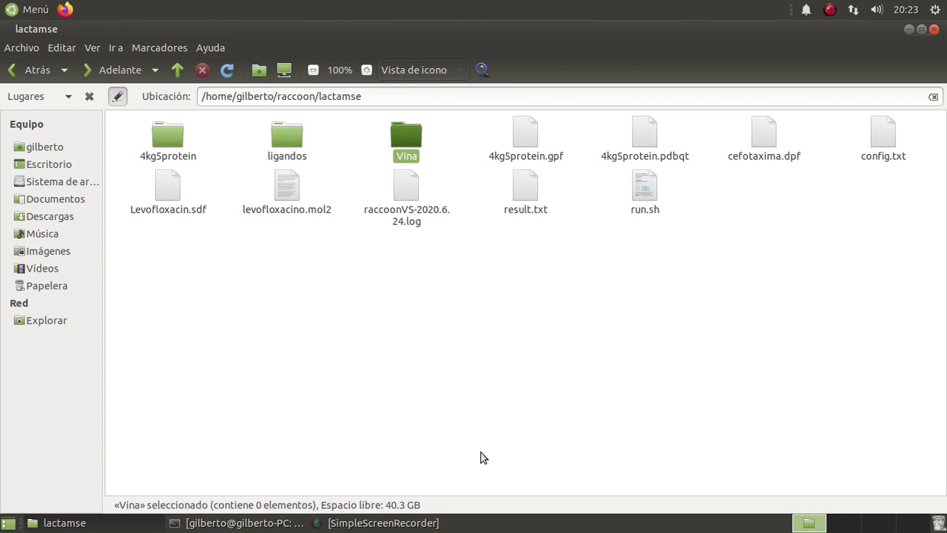
Copy all ligand subfolders and RunVS.sh from the 4kg5protein folder into the Vina folder
{"action": "double_click", "coordinate": [178, 137]}
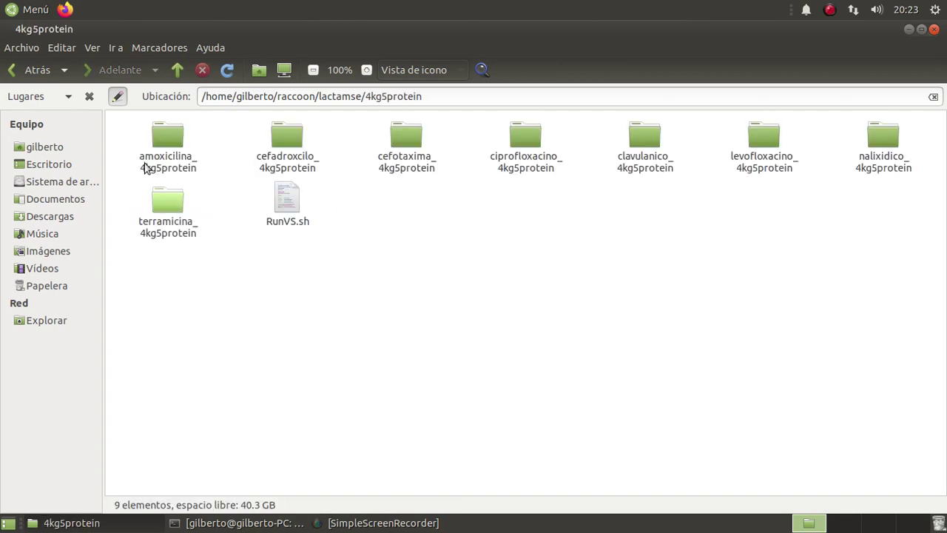
{"action": "left_click_drag", "start_coordinate": [931, 123], "coordinate": [127, 315]}
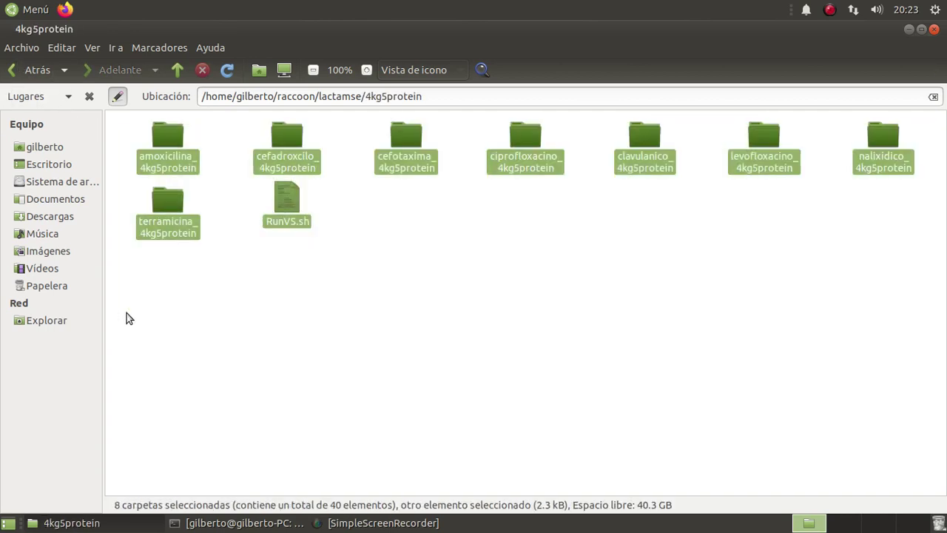
{"action": "key", "text": "ctrl+c"}
{"action": "left_click", "coordinate": [217, 342]}
{"action": "left_click", "coordinate": [23, 70]}
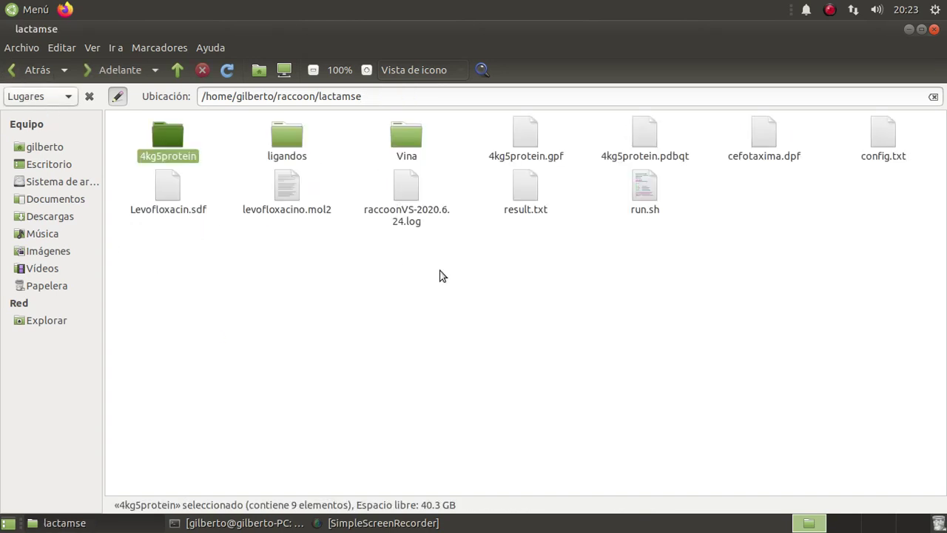
{"action": "double_click", "coordinate": [405, 137]}
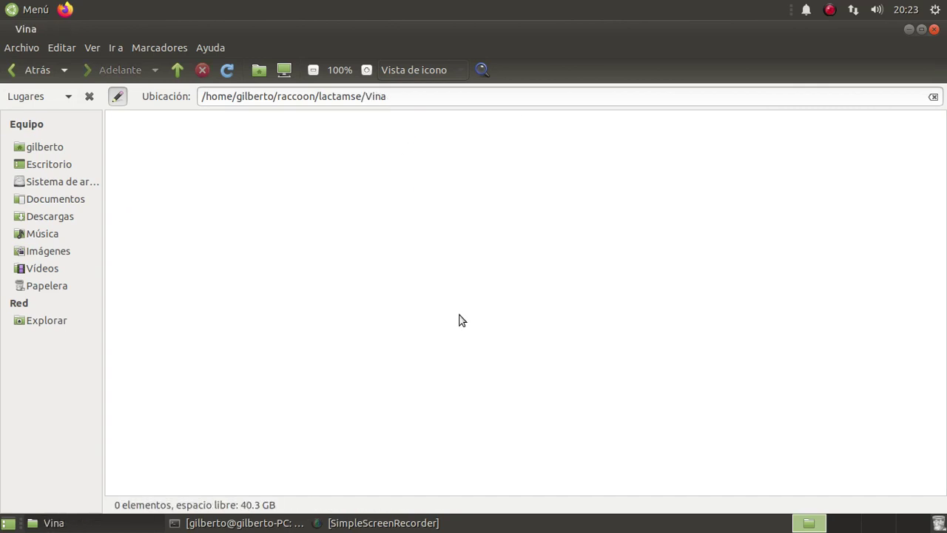
{"action": "key", "text": "ctrl+v"}
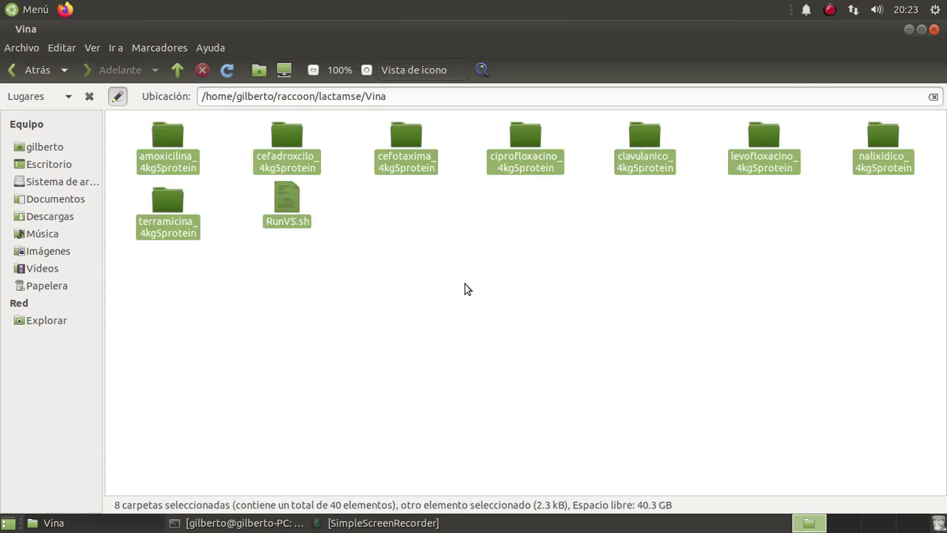
{"action": "left_click", "coordinate": [465, 289]}
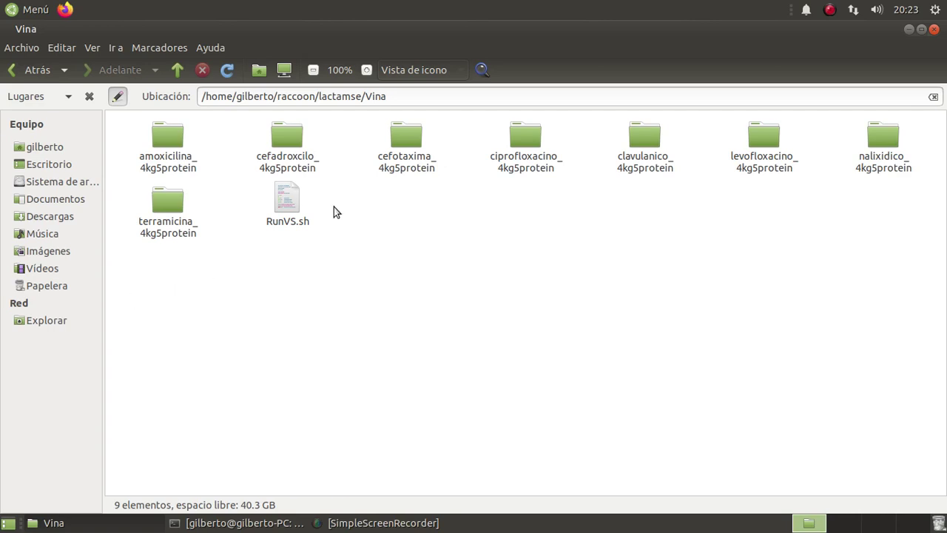
{"action": "left_click", "coordinate": [292, 210]}
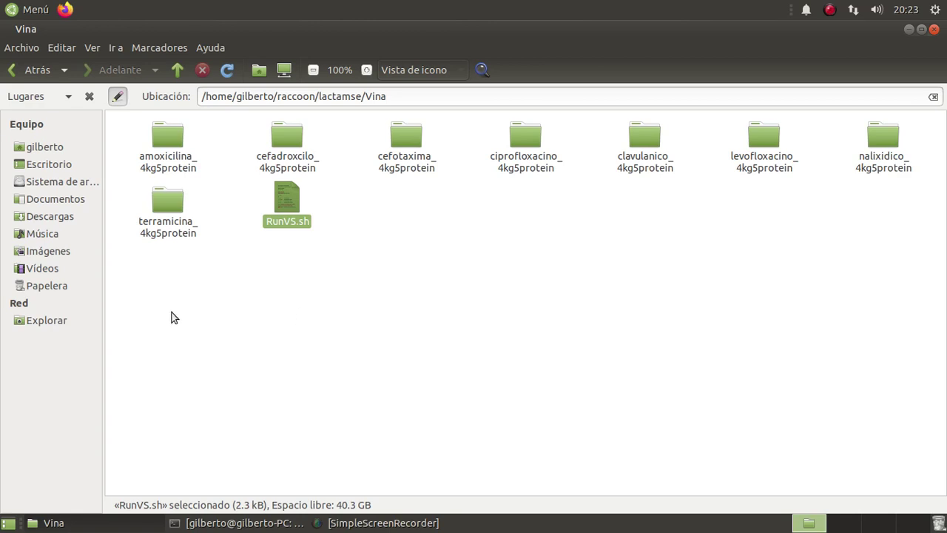
{"action": "left_click", "coordinate": [329, 315]}
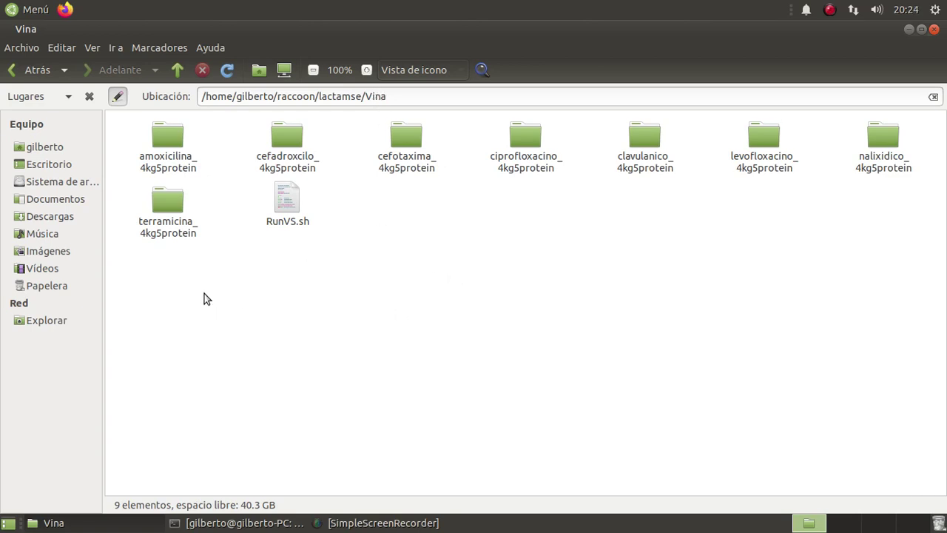
{"action": "left_click", "coordinate": [22, 67]}
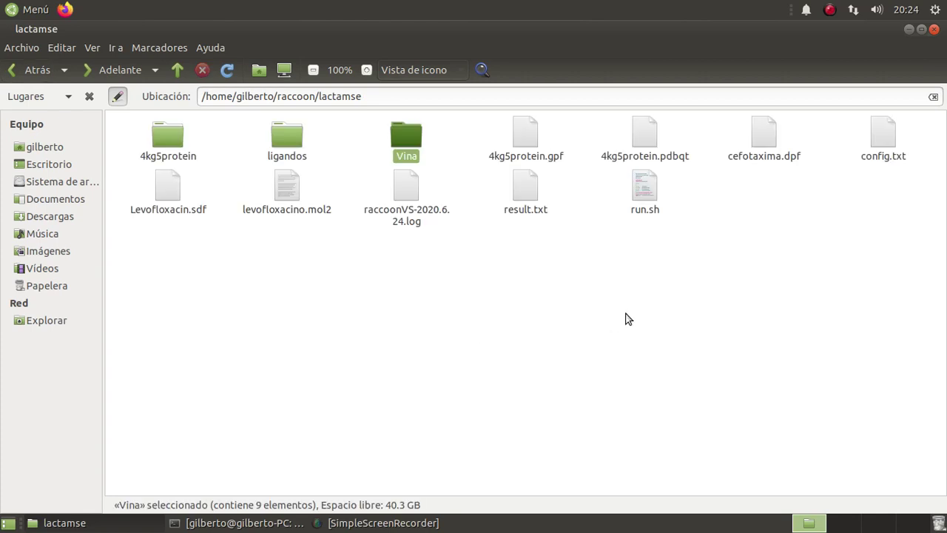
{"action": "double_click", "coordinate": [408, 138]}
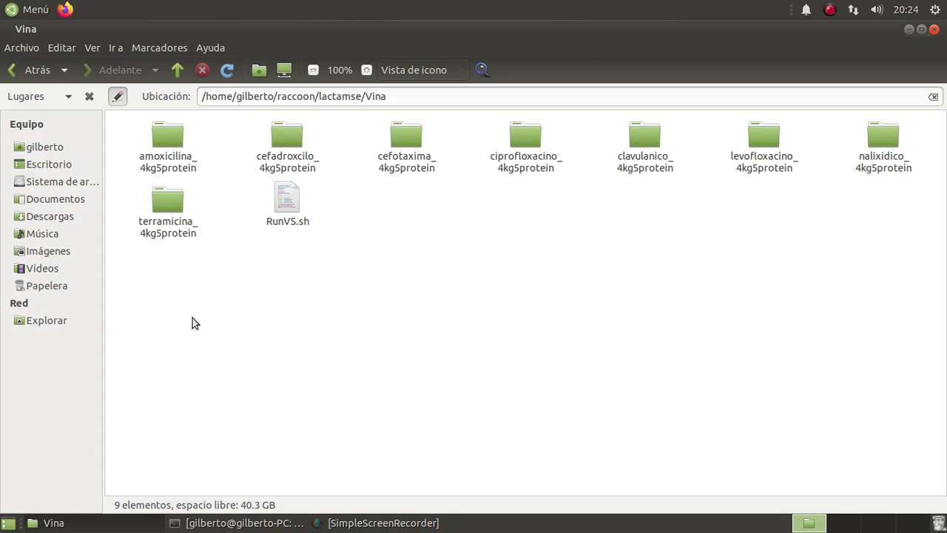
Delete 4kg5protein.gpf and amoxicilina_4kg5protein.dpf from Vina's amoxicilina_4kg5protein folder and return to Vina
{"action": "double_click", "coordinate": [169, 138]}
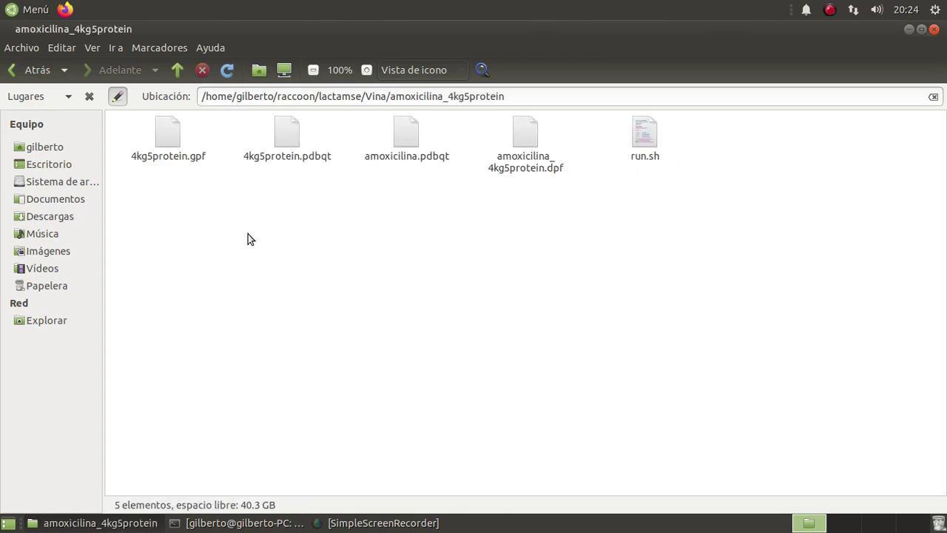
{"action": "left_click", "coordinate": [287, 137]}
{"action": "left_click", "coordinate": [412, 140]}
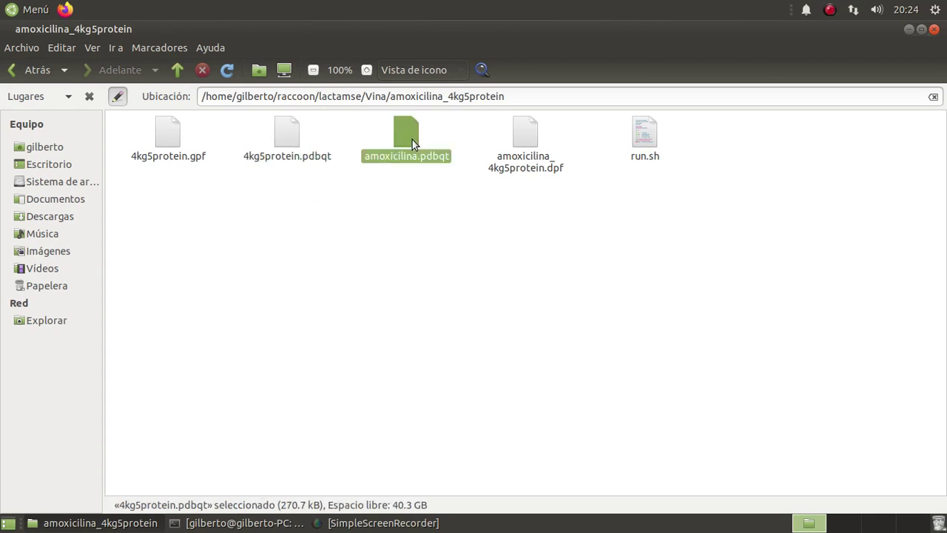
{"action": "left_click", "coordinate": [605, 251]}
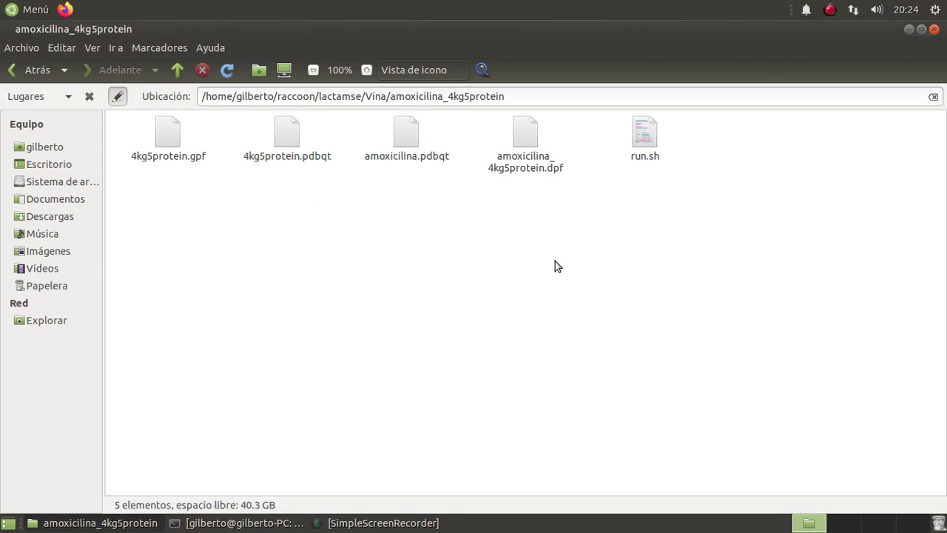
{"action": "left_click", "coordinate": [166, 135]}
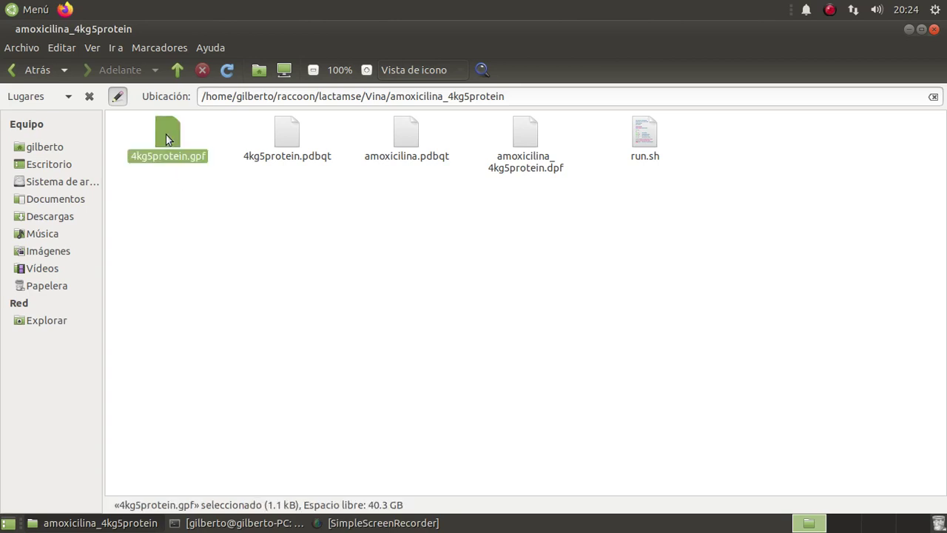
{"action": "left_click", "coordinate": [525, 141], "text": "ctrl"}
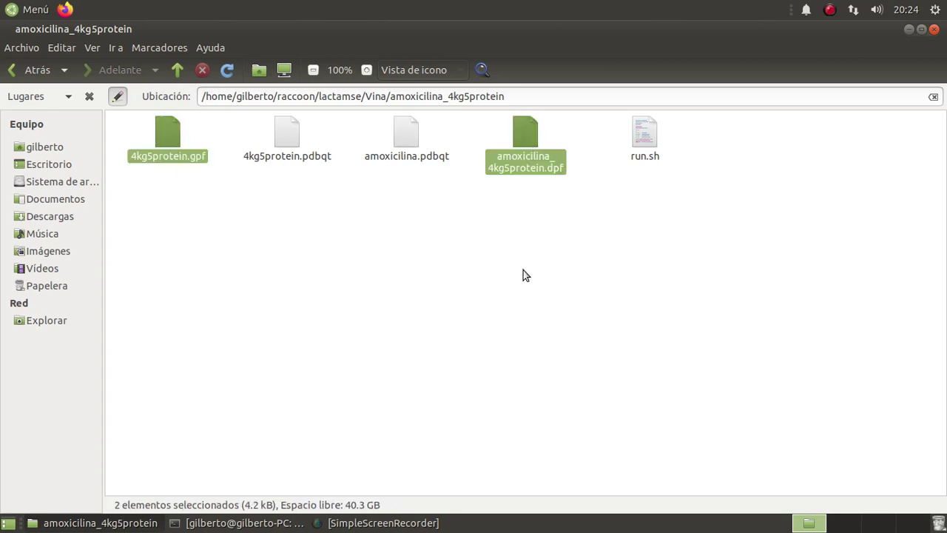
{"action": "key", "text": "Delete"}
{"action": "left_click", "coordinate": [31, 70]}
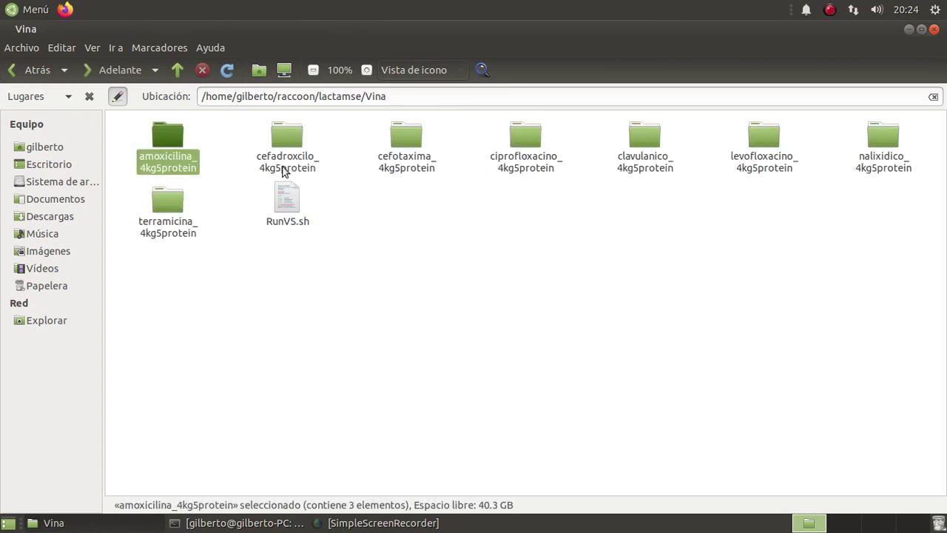
Delete 4kg5protein.gpf and cefadroxcilo_4kg5protein.dpf from the cefadroxcilo_4kg5protein folder and return to Vina
{"action": "double_click", "coordinate": [283, 170]}
{"action": "left_click", "coordinate": [168, 136]}
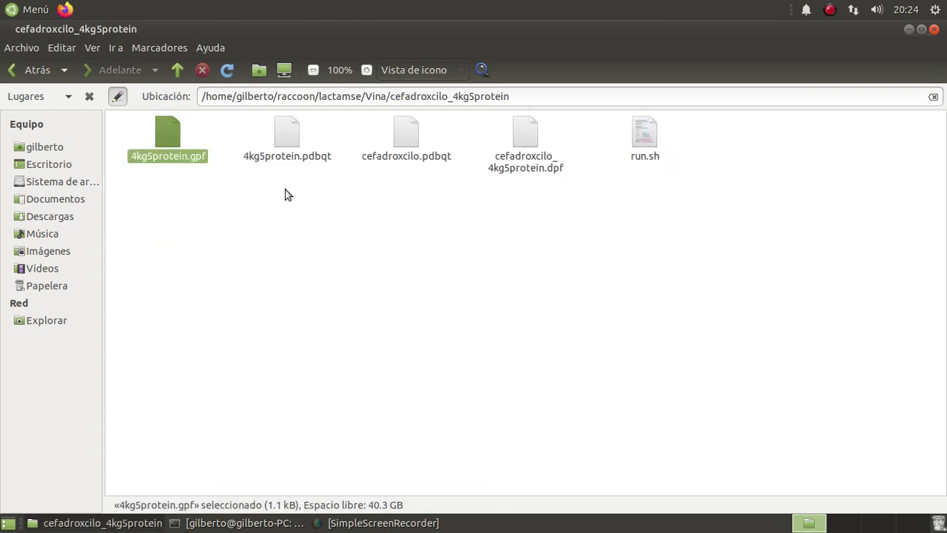
{"action": "left_click", "coordinate": [527, 159], "text": "ctrl"}
{"action": "key", "text": "Delete"}
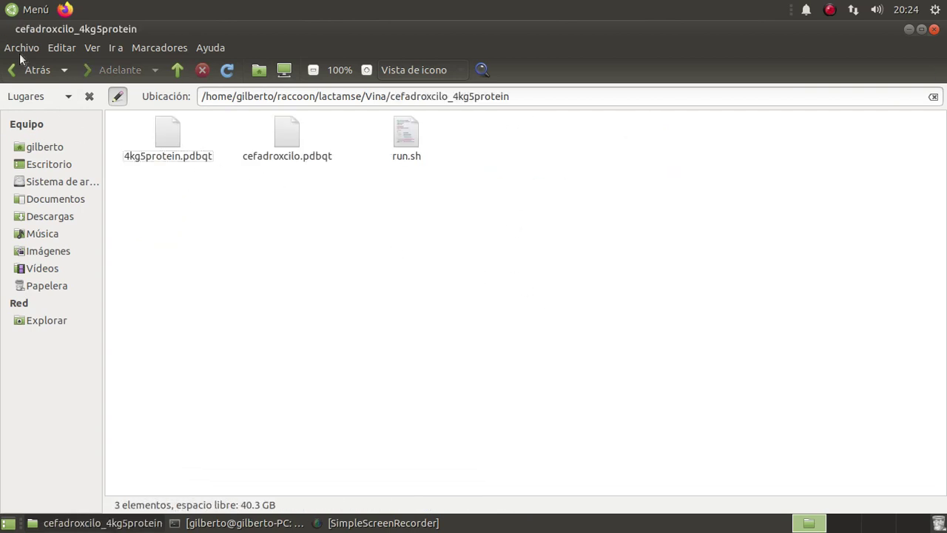
{"action": "left_click", "coordinate": [21, 70]}
Delete 4kg5protein.gpf and cefotaxima_4kg5protein.dpf from the cefotaxima_4kg5protein folder and return to Vina
{"action": "left_click", "coordinate": [411, 151]}
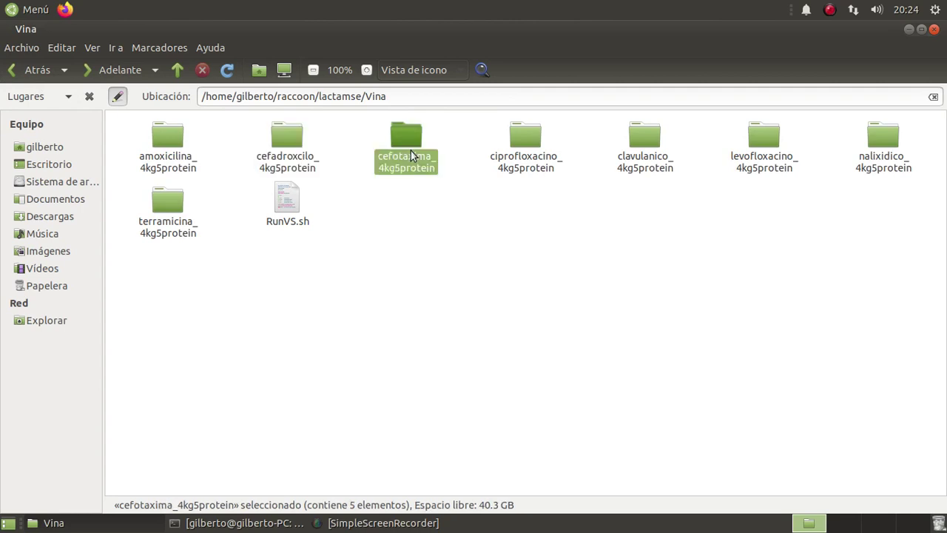
{"action": "double_click", "coordinate": [411, 150]}
{"action": "left_click", "coordinate": [167, 136]}
{"action": "left_click", "coordinate": [530, 150], "text": "ctrl"}
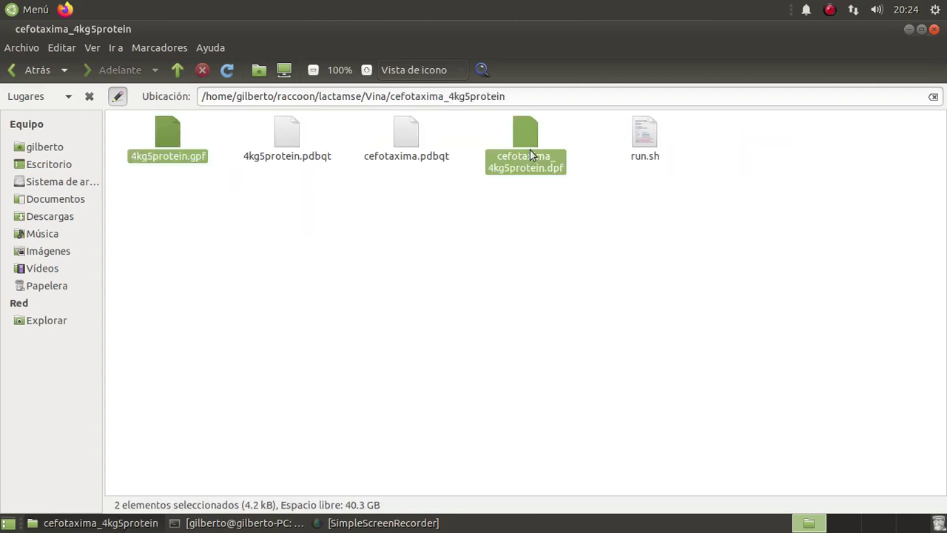
{"action": "key", "text": "Delete"}
{"action": "left_click", "coordinate": [42, 70]}
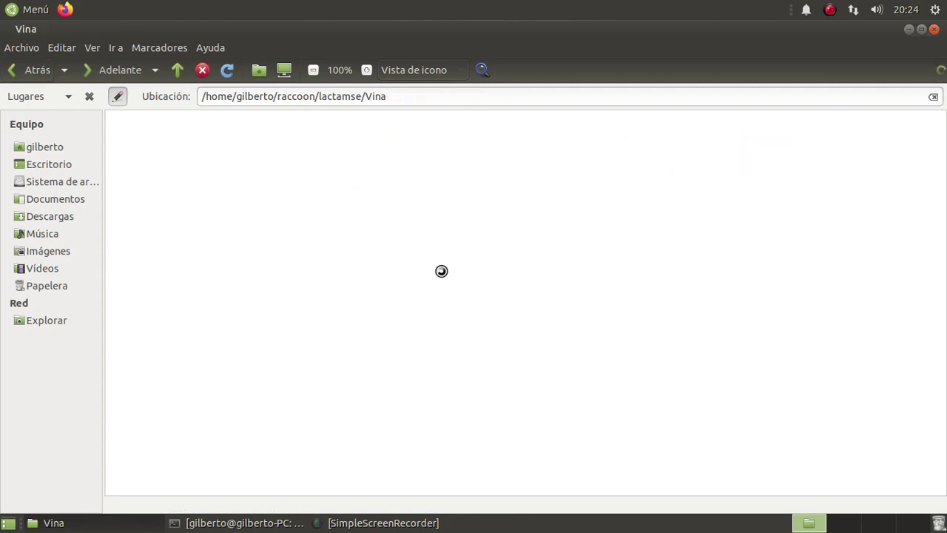
Delete 4kg5protein.gpf and ciprofloxacino_4kg5protein.dpf from the ciprofloxacino_4kg5protein folder and return to Vina
{"action": "left_click", "coordinate": [522, 152]}
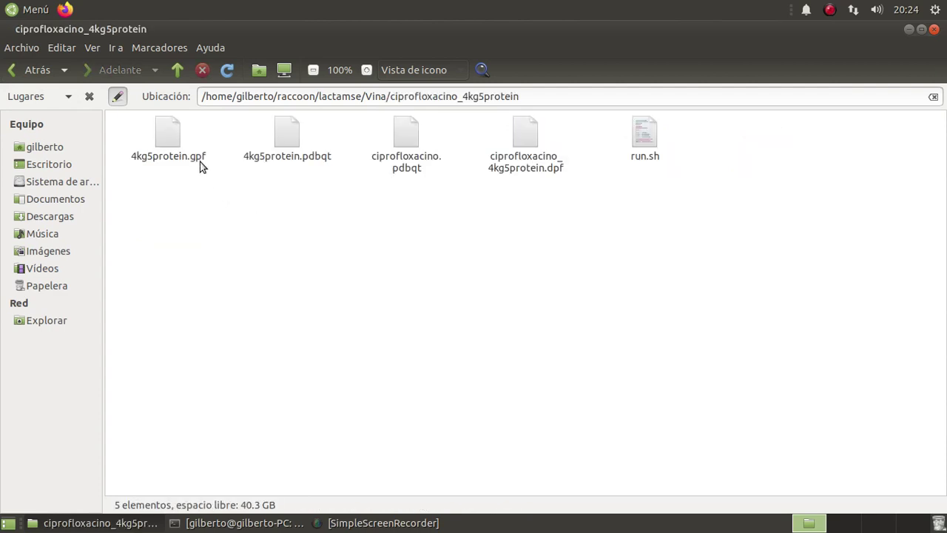
{"action": "left_click", "coordinate": [175, 144]}
{"action": "left_click", "coordinate": [525, 161], "text": "ctrl"}
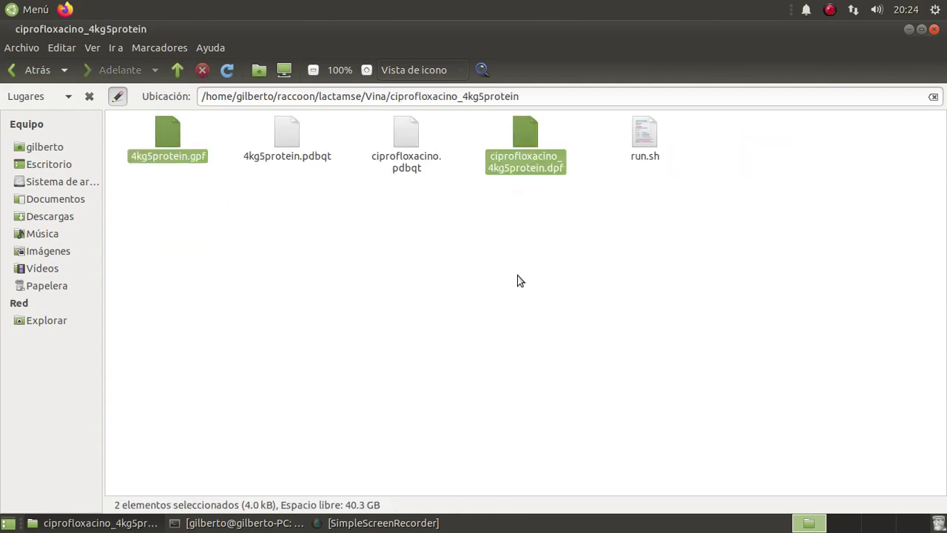
{"action": "key", "text": "Delete"}
{"action": "left_click", "coordinate": [42, 69]}
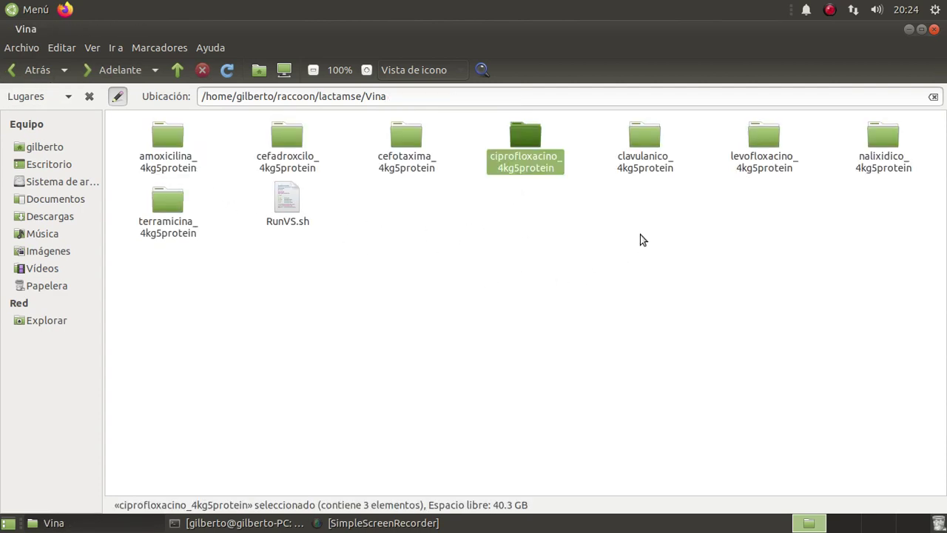
Delete 4kg5protein.gpf and clavulanico_4kg5protein.dpf from the clavulanico_4kg5protein folder and return to Vina
{"action": "double_click", "coordinate": [645, 145]}
{"action": "left_click", "coordinate": [167, 142]}
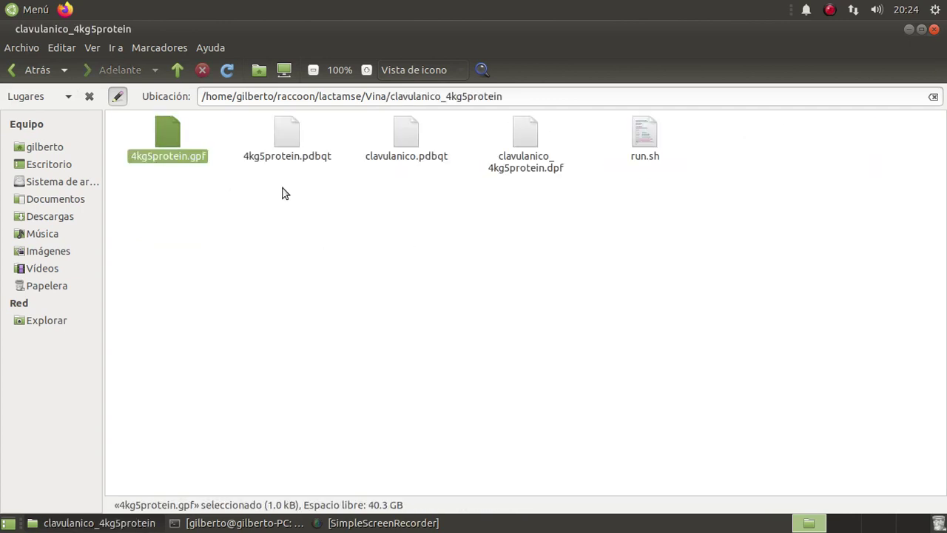
{"action": "left_click", "coordinate": [527, 162], "text": "ctrl"}
{"action": "key", "text": "Delete"}
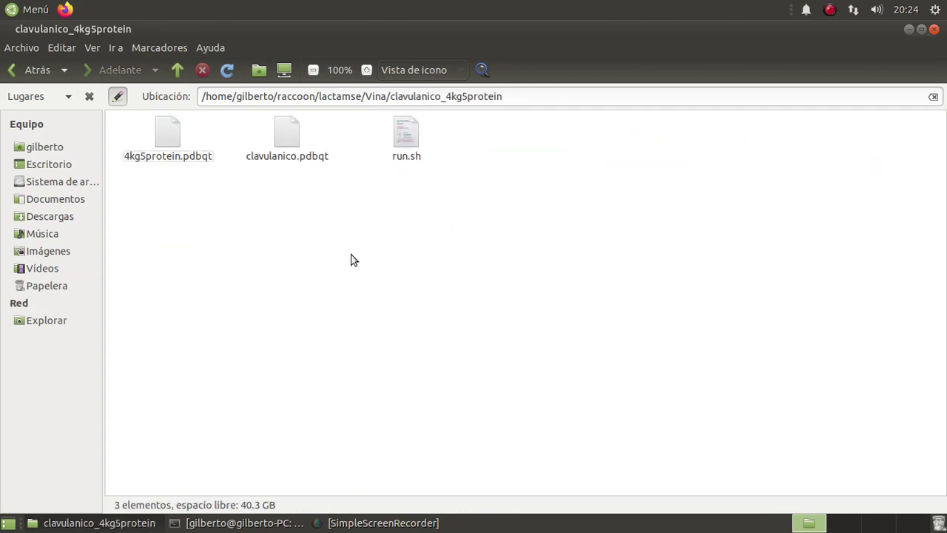
{"action": "left_click", "coordinate": [37, 73]}
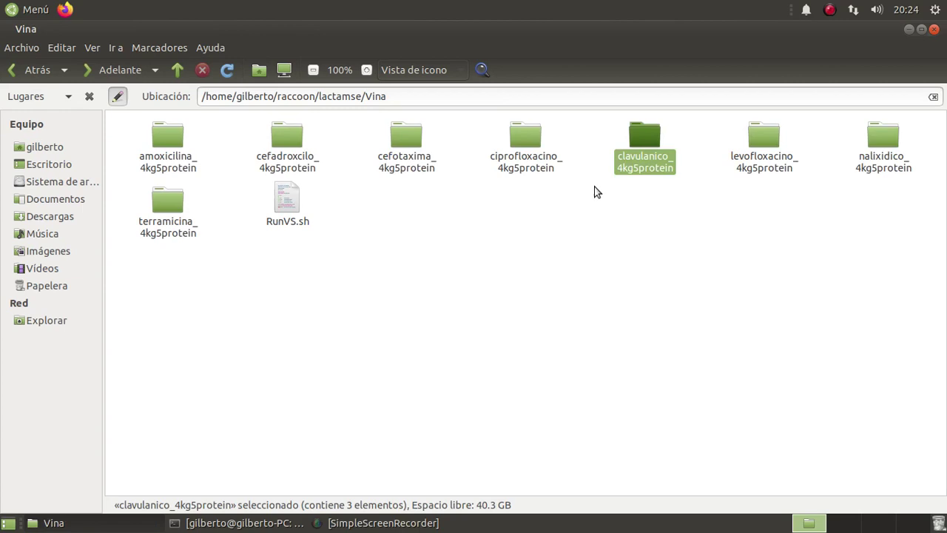
Delete 4kg5protein.gpf and levofloxacino_4kg5protein.dpf from the levofloxacino_4kg5protein folder and return to Vina
{"action": "double_click", "coordinate": [760, 139]}
{"action": "left_click", "coordinate": [176, 148]}
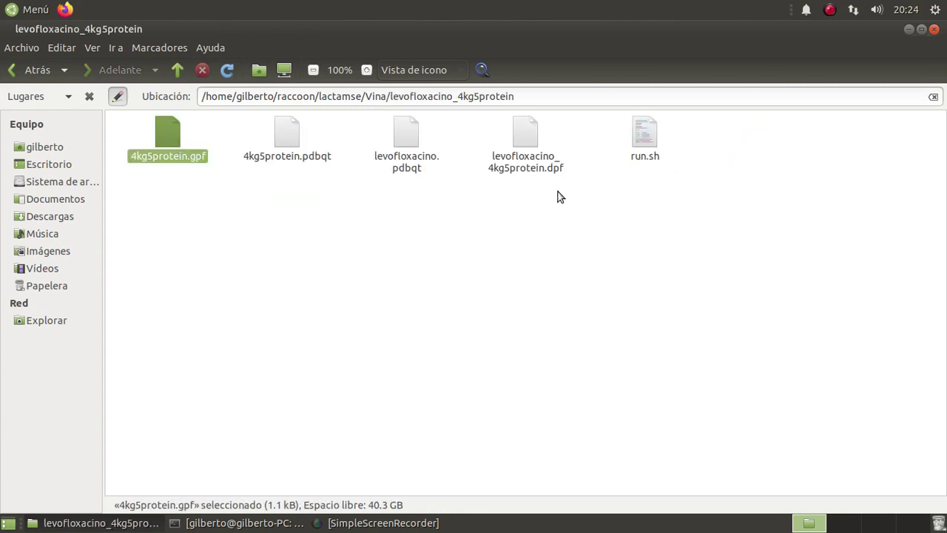
{"action": "left_click", "coordinate": [527, 159], "text": "ctrl"}
{"action": "key", "text": "Delete"}
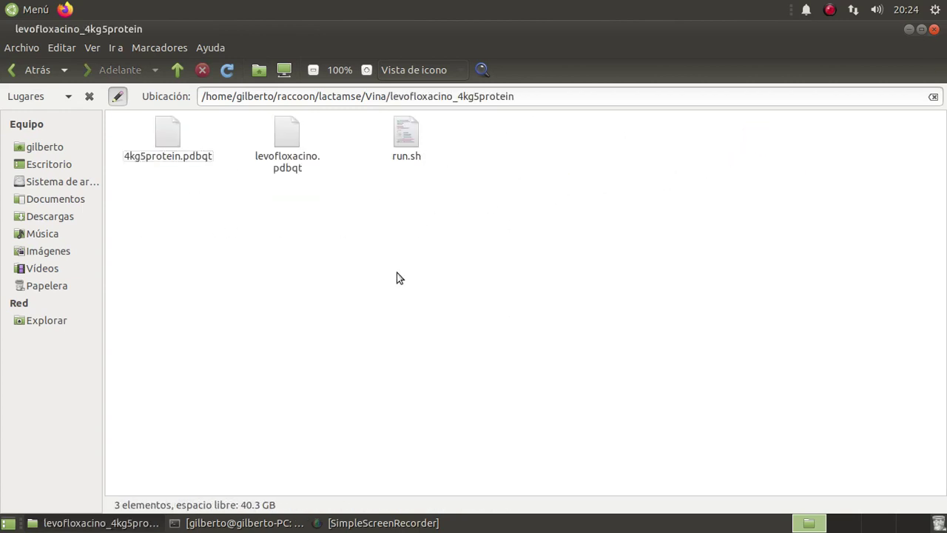
{"action": "left_click", "coordinate": [36, 72]}
Delete 4kg5protein.gpf and nalixidico_4kg5protein.dpf from the nalixidico_4kg5protein folder and return to Vina
{"action": "double_click", "coordinate": [879, 135]}
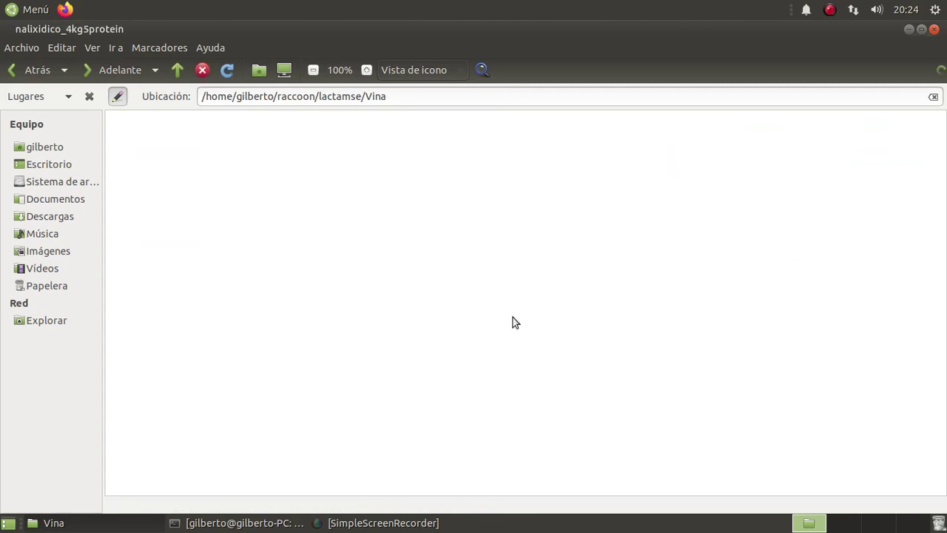
{"action": "left_click", "coordinate": [167, 144]}
{"action": "left_click", "coordinate": [525, 157], "text": "ctrl"}
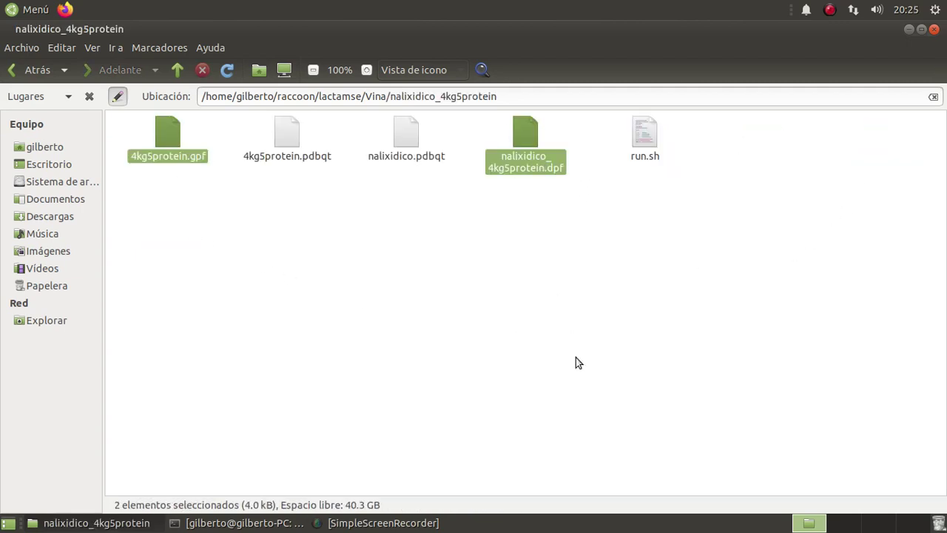
{"action": "key", "text": "Delete"}
{"action": "left_click", "coordinate": [44, 71]}
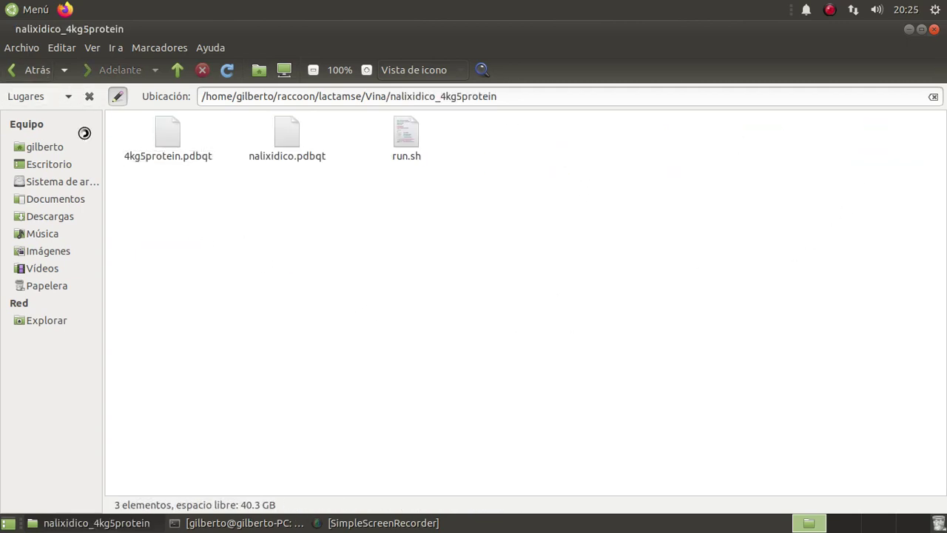
Delete 4kg5protein.gpf and terramicina_4kg5protein.dpf from the terramicina_4kg5protein folder and return to Vina
{"action": "double_click", "coordinate": [178, 208]}
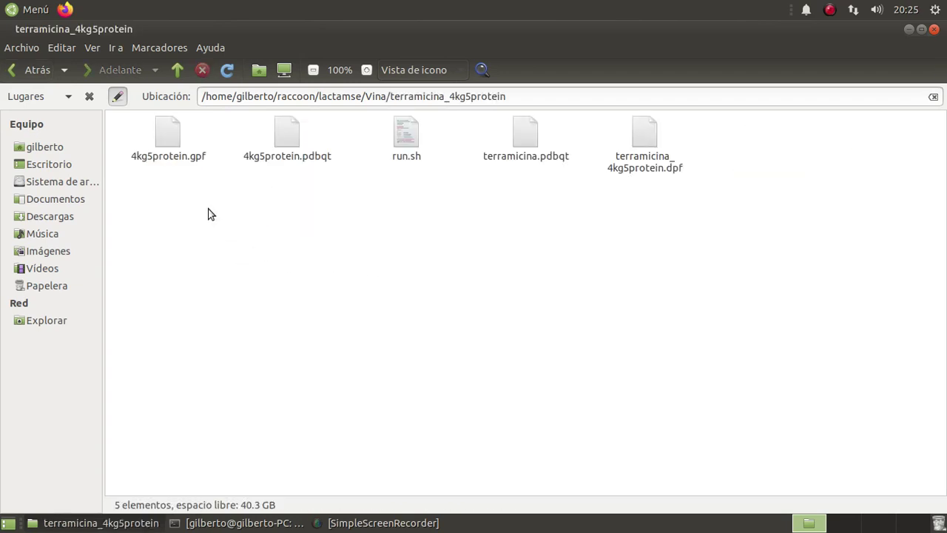
{"action": "left_click", "coordinate": [169, 137]}
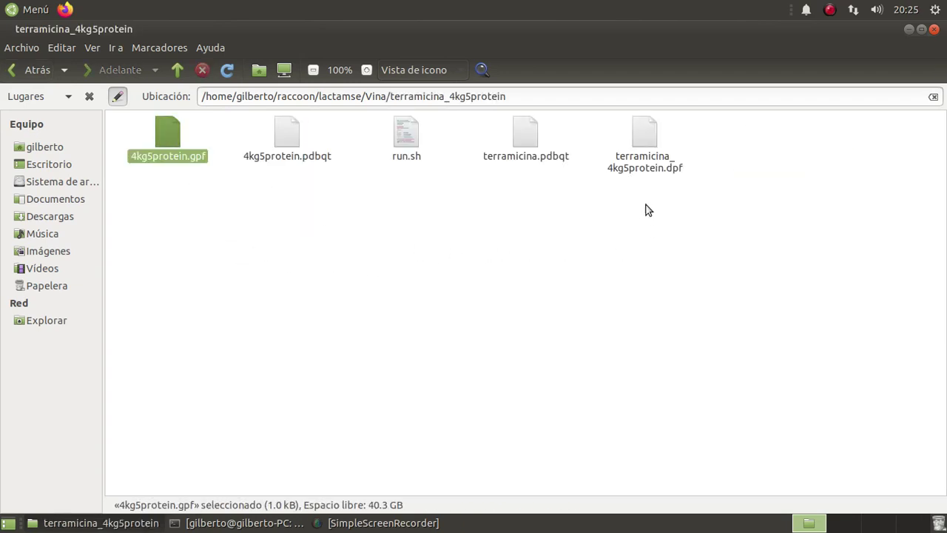
{"action": "left_click", "coordinate": [645, 158], "text": "ctrl"}
{"action": "key", "text": "Delete"}
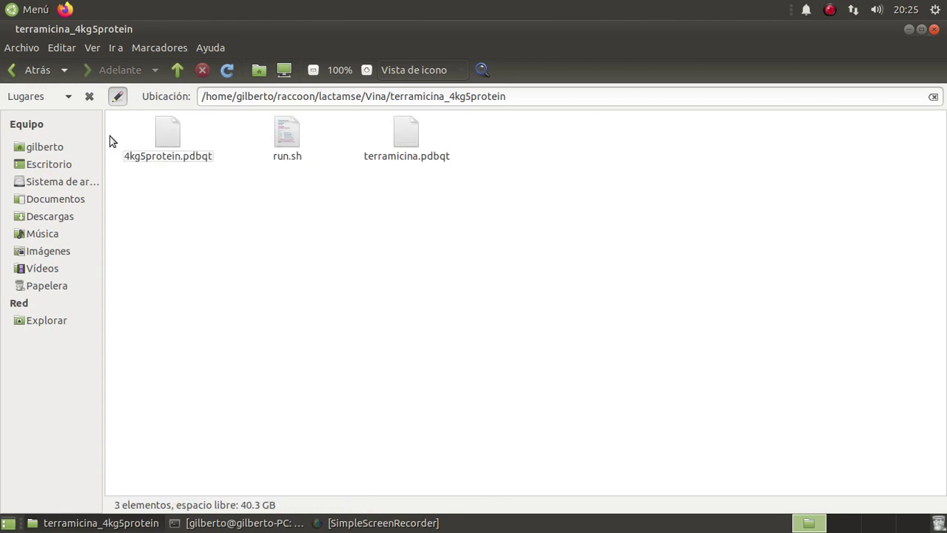
{"action": "left_click", "coordinate": [34, 69]}
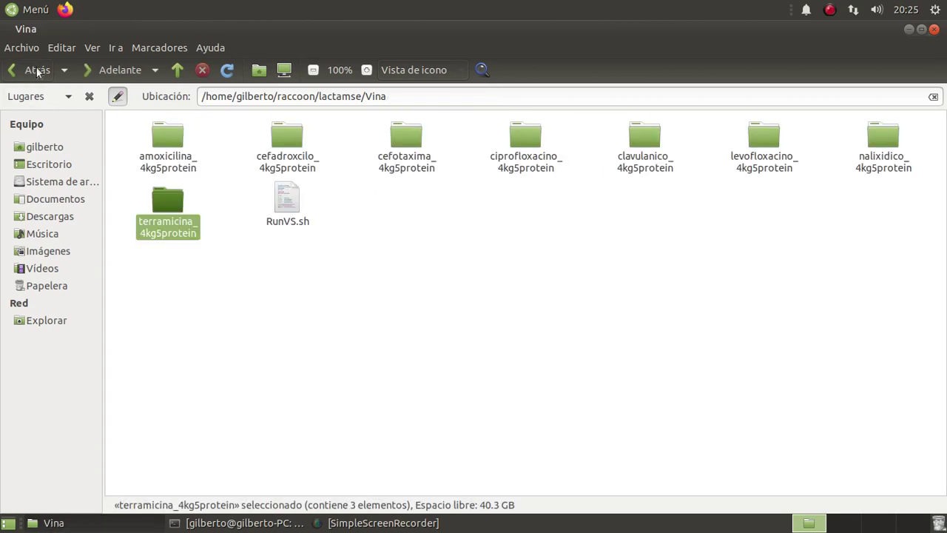
Review the commands in run.sh of the amoxicilina_4kg5protein folder in the text editor, close it and return to Vina
{"action": "double_click", "coordinate": [162, 133]}
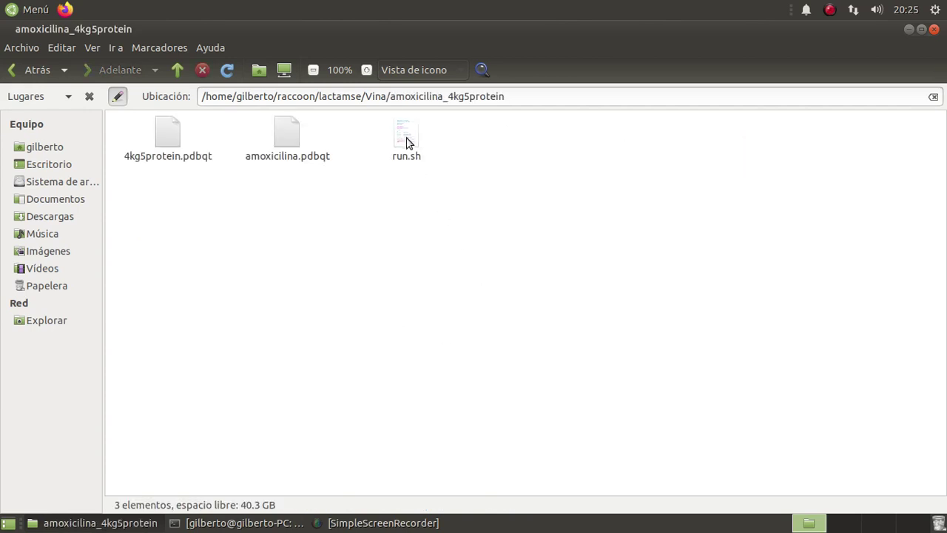
{"action": "left_click", "coordinate": [406, 137]}
{"action": "right_click", "coordinate": [405, 137]}
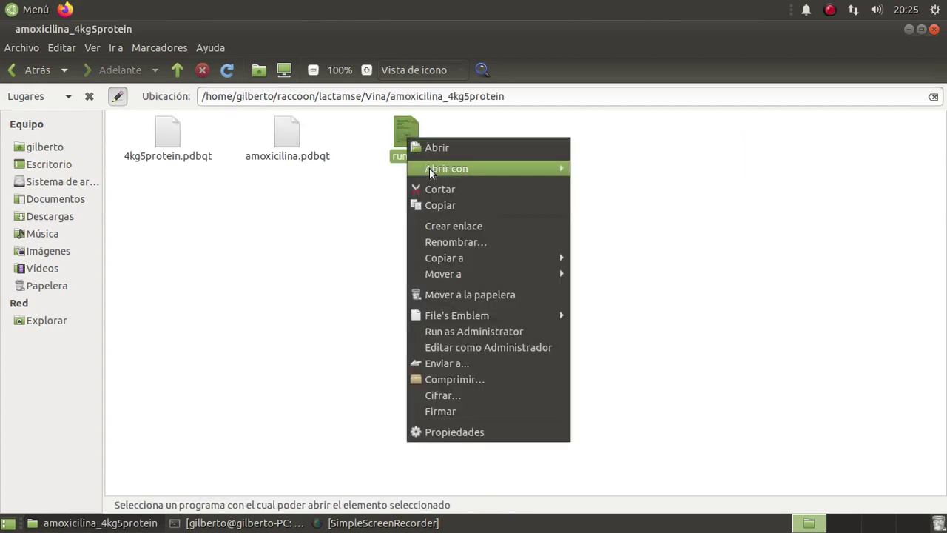
{"action": "mouse_move", "coordinate": [429, 172]}
{"action": "left_click", "coordinate": [622, 168]}
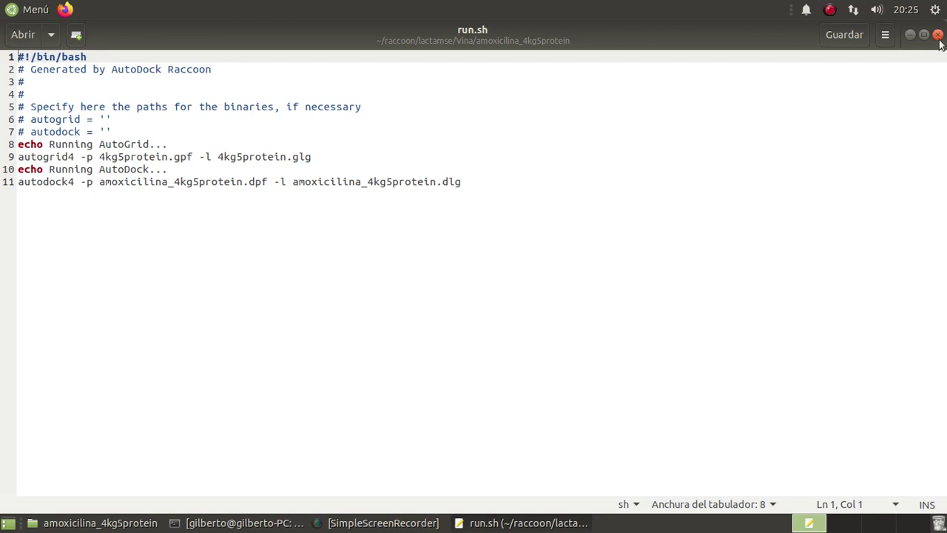
{"action": "key", "text": "ctrl+w"}
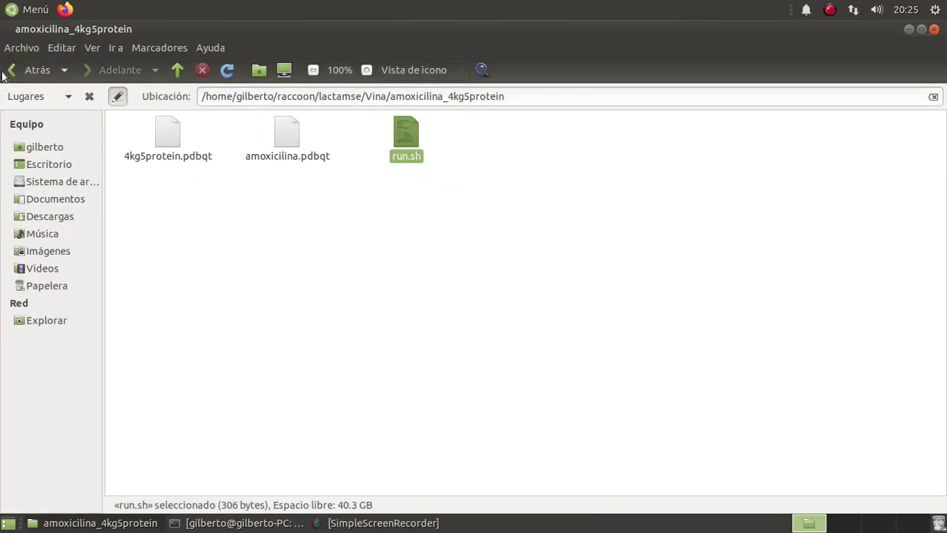
{"action": "left_click", "coordinate": [12, 71]}
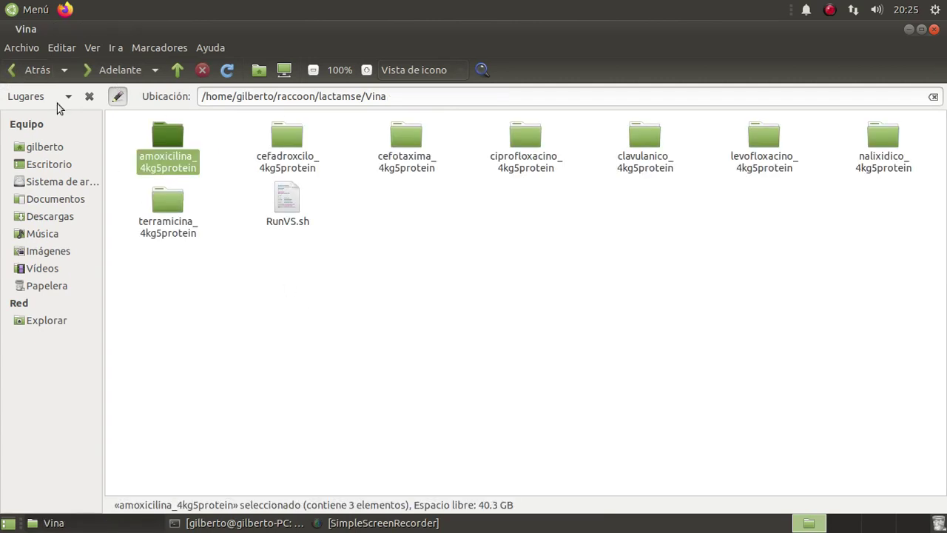
Review the Vina versions of run.sh and config.txt in the lactamse folder and close both files
{"action": "left_click", "coordinate": [34, 75]}
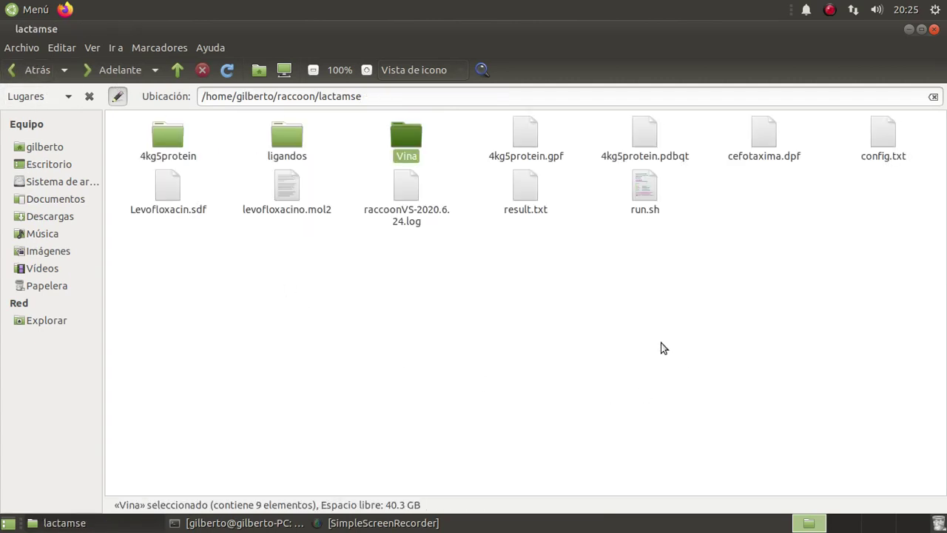
{"action": "left_click", "coordinate": [641, 195]}
{"action": "right_click", "coordinate": [641, 193]}
{"action": "mouse_move", "coordinate": [655, 222]}
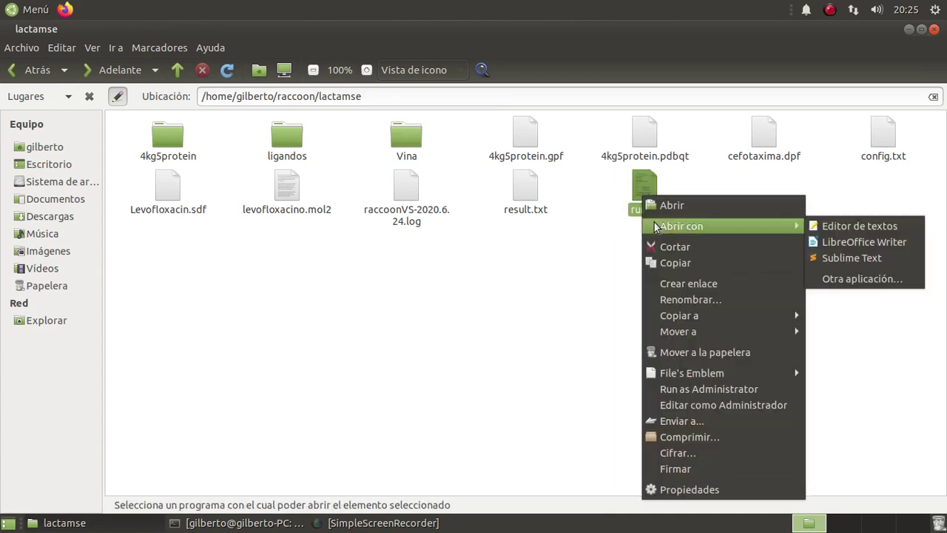
{"action": "left_click", "coordinate": [851, 226]}
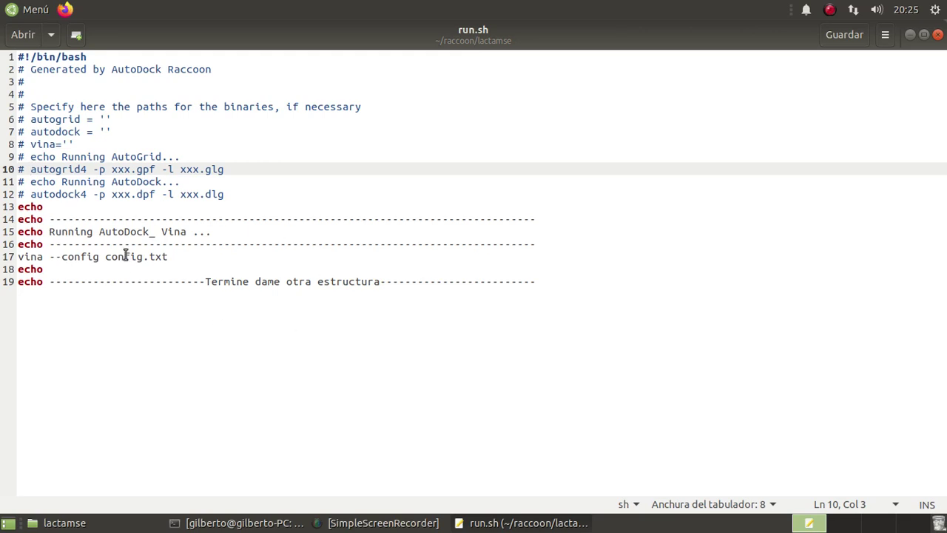
{"action": "left_click", "coordinate": [939, 35]}
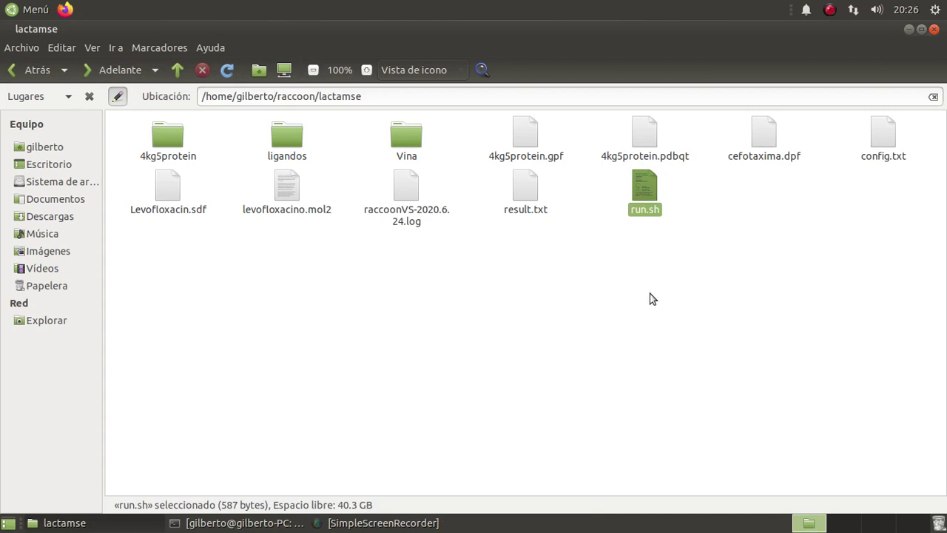
{"action": "double_click", "coordinate": [885, 139]}
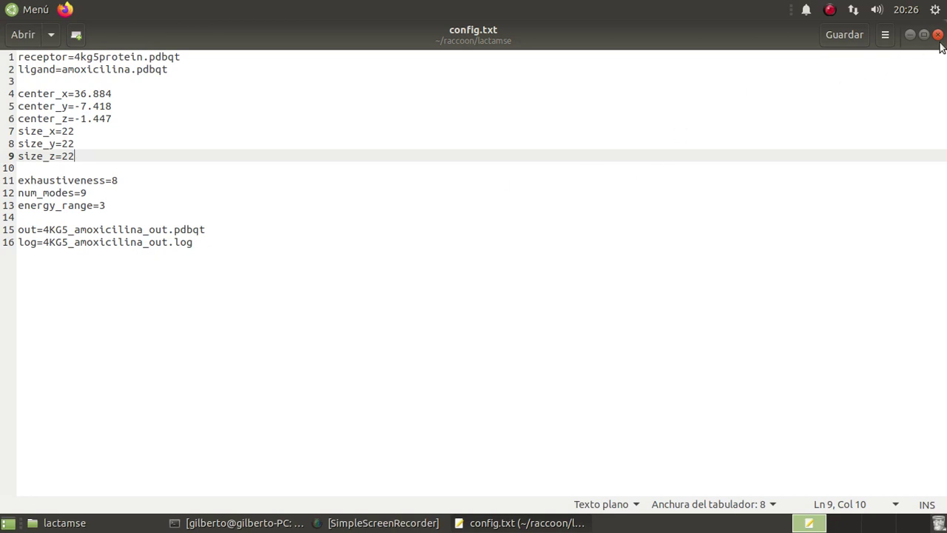
{"action": "key", "text": "ctrl+q"}
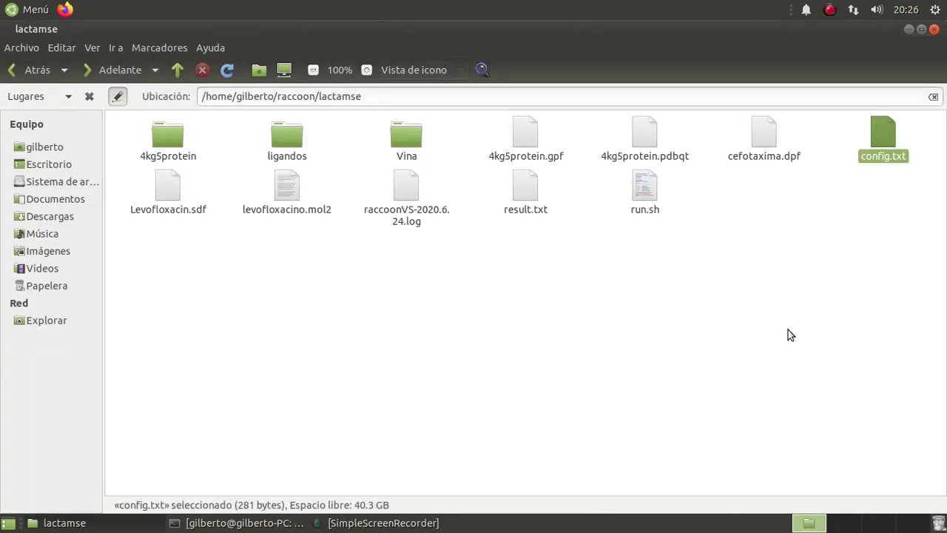
Copy config.txt and run.sh from lactamse into Vina/amoxicilina_4kg5protein, replacing the existing run.sh, and return to Vina
{"action": "left_click", "coordinate": [641, 210], "text": "ctrl"}
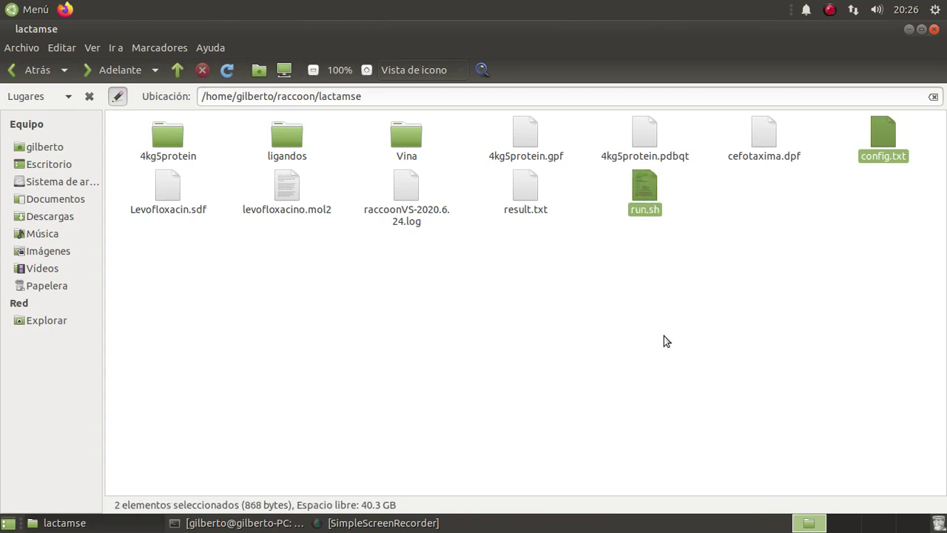
{"action": "key", "text": "ctrl+c"}
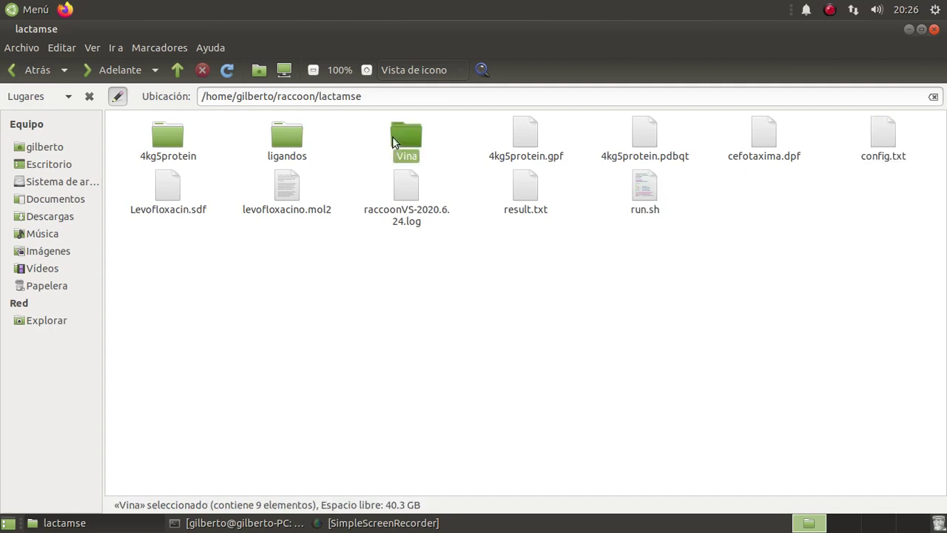
{"action": "double_click", "coordinate": [393, 137]}
{"action": "double_click", "coordinate": [166, 167]}
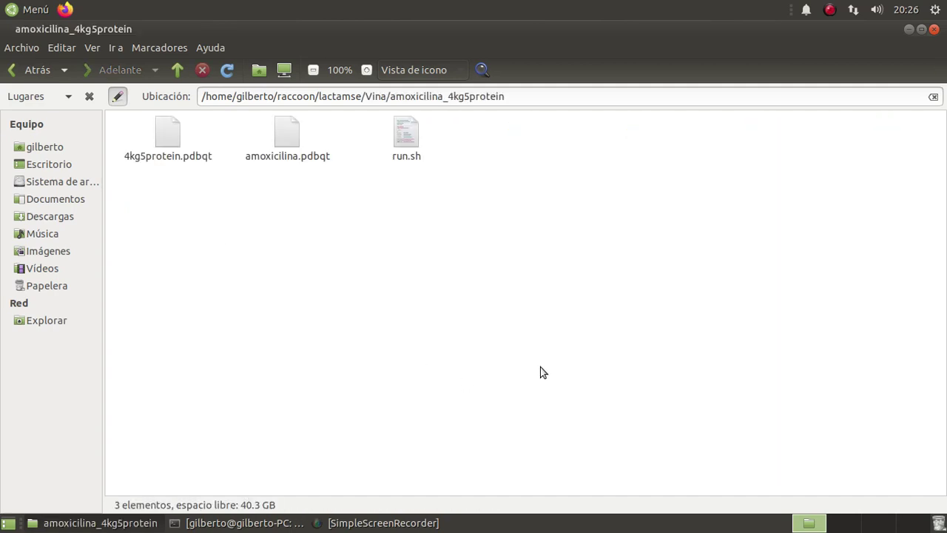
{"action": "key", "text": "ctrl+v"}
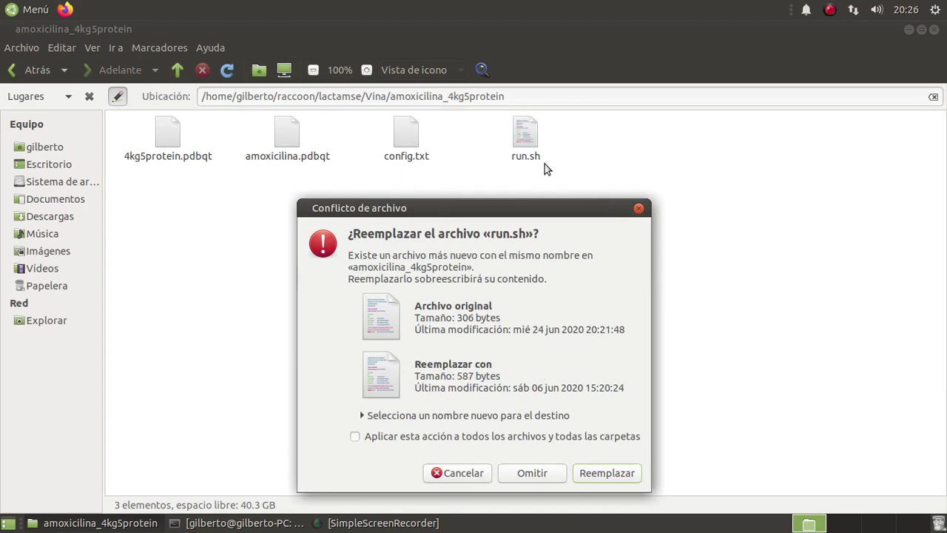
{"action": "left_click", "coordinate": [591, 474]}
{"action": "left_click", "coordinate": [13, 75]}
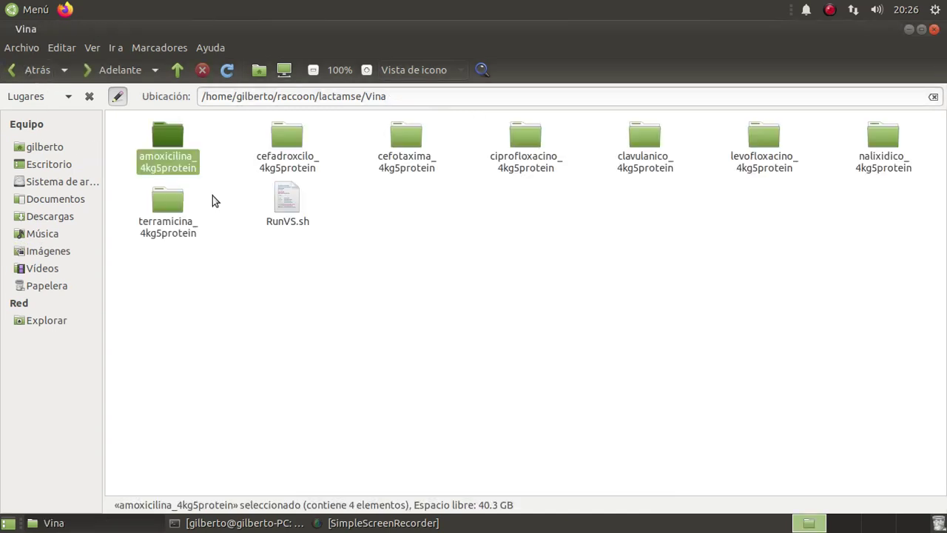
Paste config.txt and run.sh into the cefadroxcilo_4kg5protein folder, replacing the existing run.sh, and return to Vina
{"action": "double_click", "coordinate": [279, 167]}
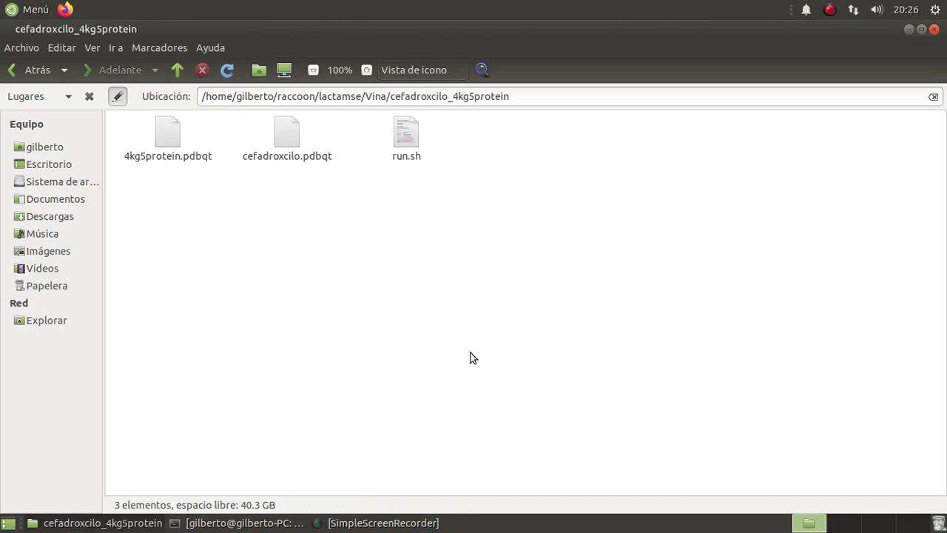
{"action": "key", "text": "ctrl+v"}
{"action": "left_click", "coordinate": [605, 479]}
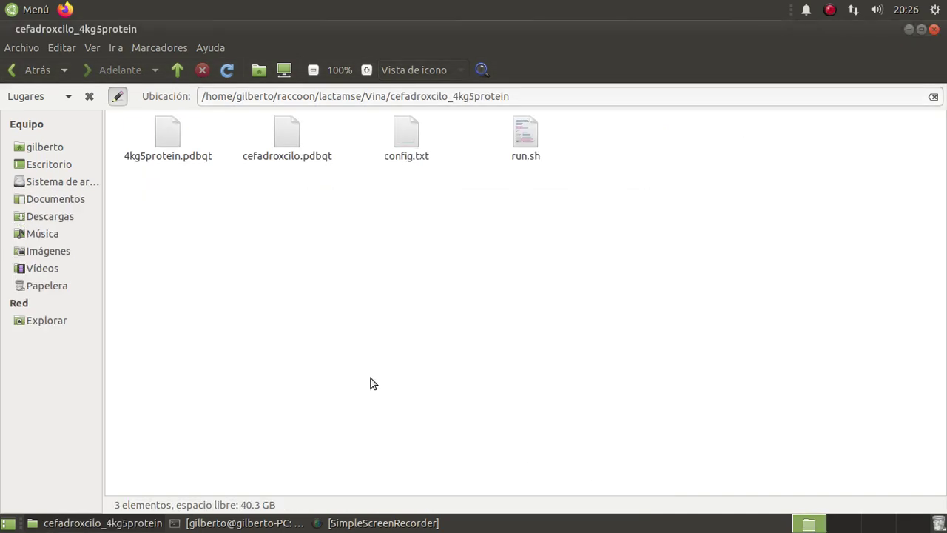
{"action": "left_click", "coordinate": [22, 71]}
Paste config.txt and run.sh into the cefotaxima_4kg5protein folder, replacing the existing run.sh, and return to Vina
{"action": "left_click", "coordinate": [411, 148]}
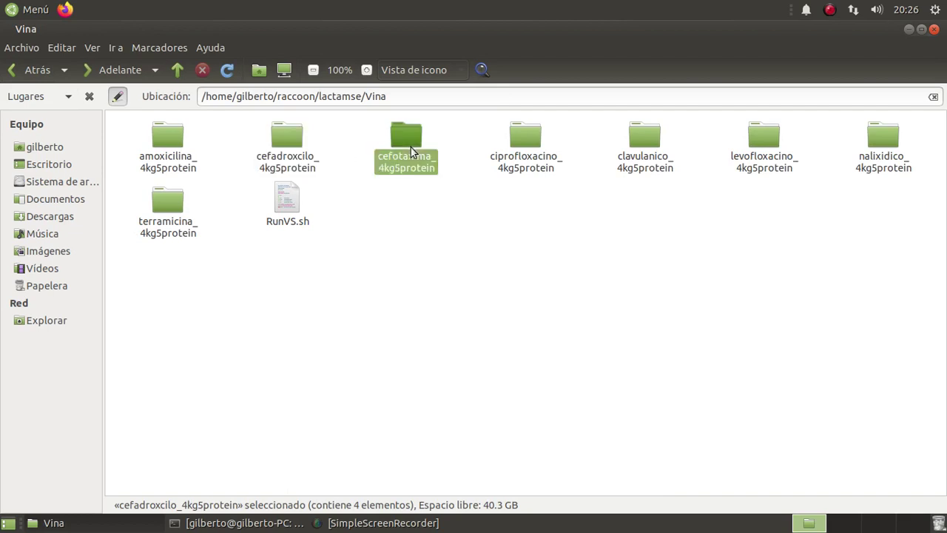
{"action": "double_click", "coordinate": [411, 151]}
{"action": "key", "text": "ctrl+v"}
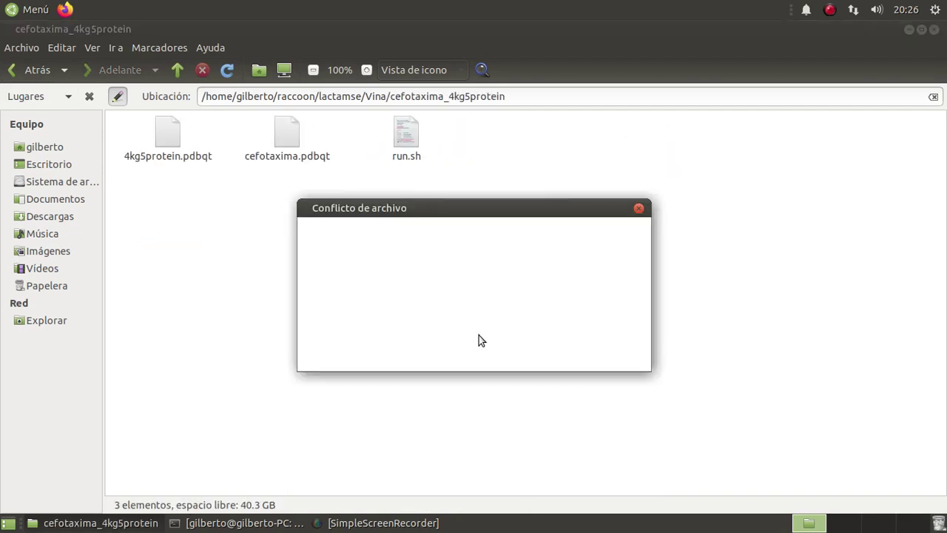
{"action": "left_click", "coordinate": [599, 479]}
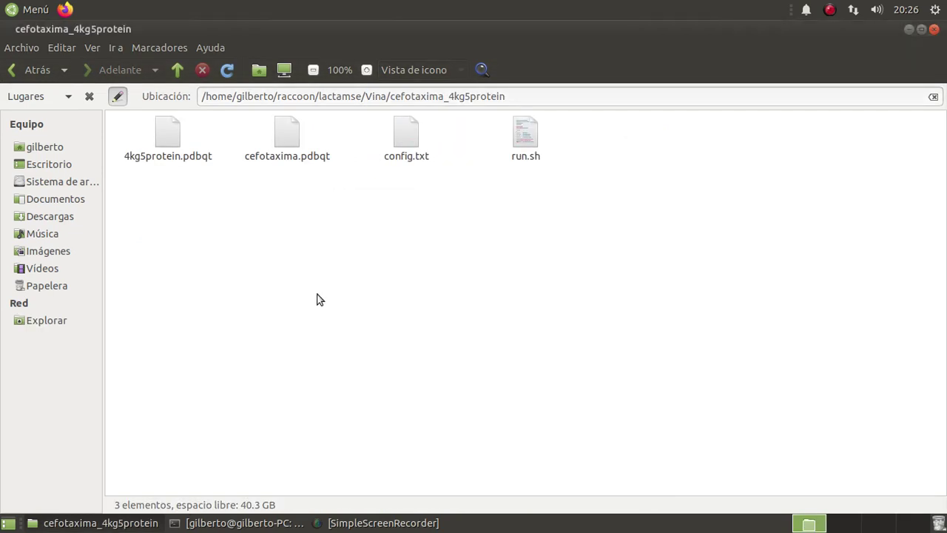
{"action": "left_click", "coordinate": [20, 68]}
Paste config.txt and run.sh into the ciprofloxacino_4kg5protein folder, replacing the existing run.sh, and return to Vina
{"action": "double_click", "coordinate": [515, 134]}
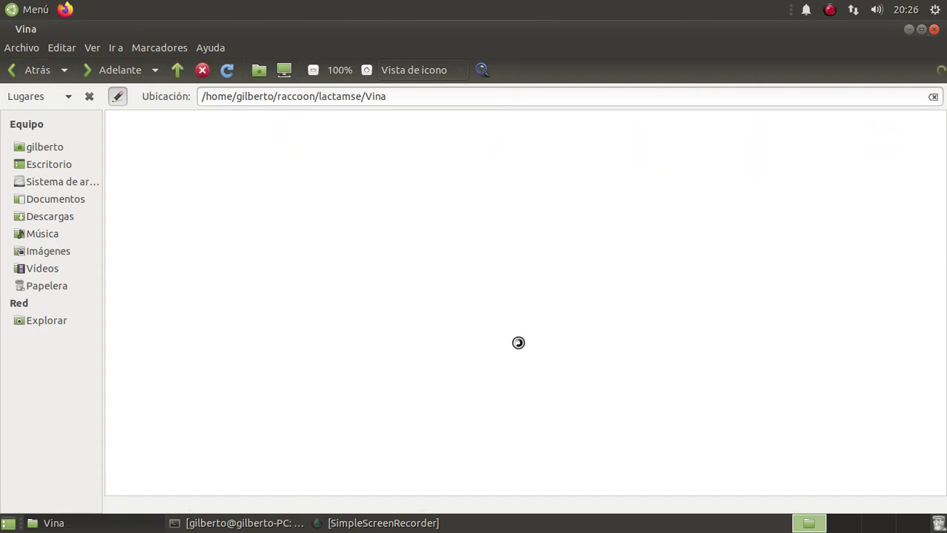
{"action": "key", "text": "ctrl+v"}
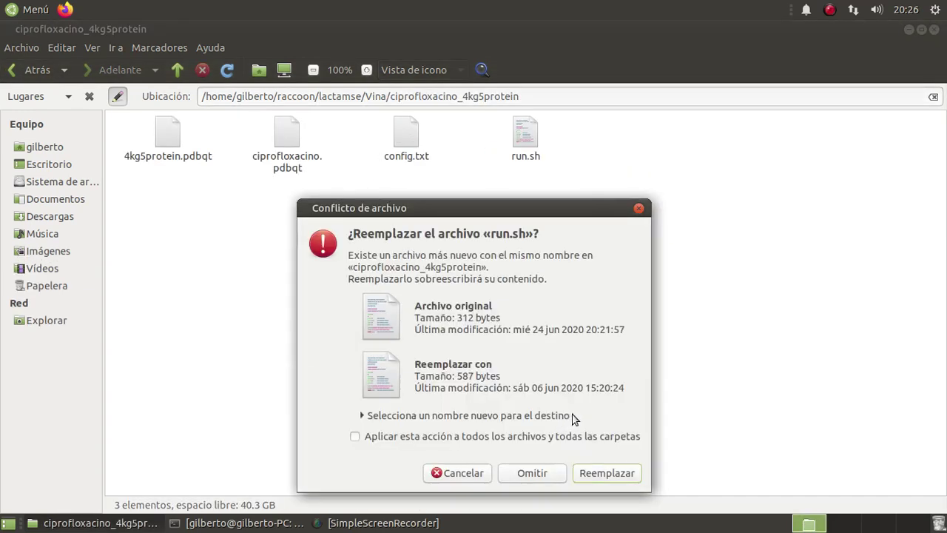
{"action": "left_click", "coordinate": [611, 474]}
{"action": "left_click", "coordinate": [33, 69]}
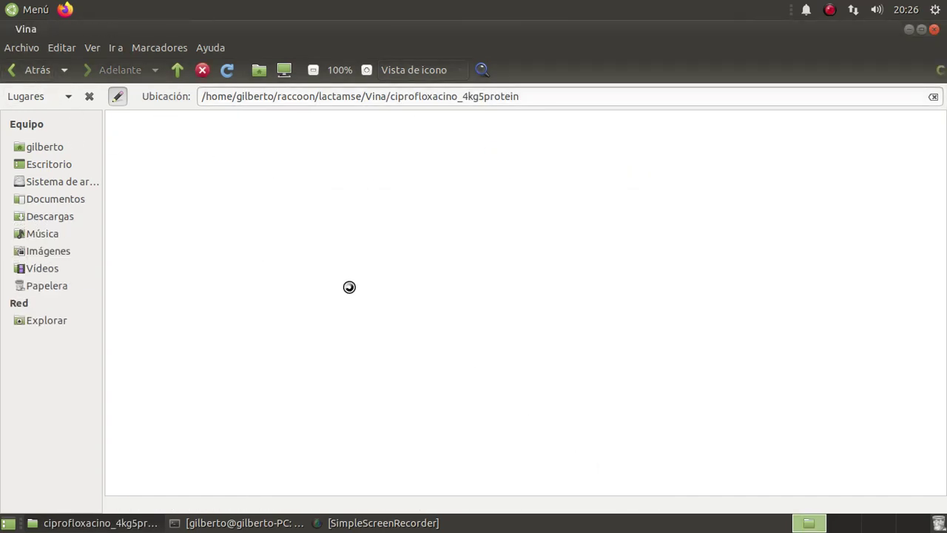
Paste config.txt and run.sh into the clavulanico_4kg5protein folder, replacing the existing run.sh, and return to Vina
{"action": "left_click", "coordinate": [643, 142]}
{"action": "double_click", "coordinate": [643, 142]}
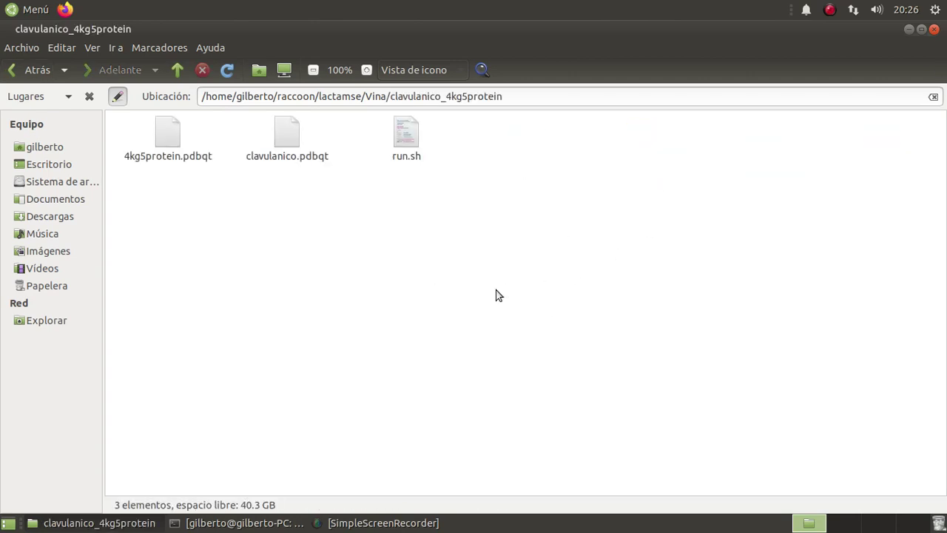
{"action": "key", "text": "ctrl+v"}
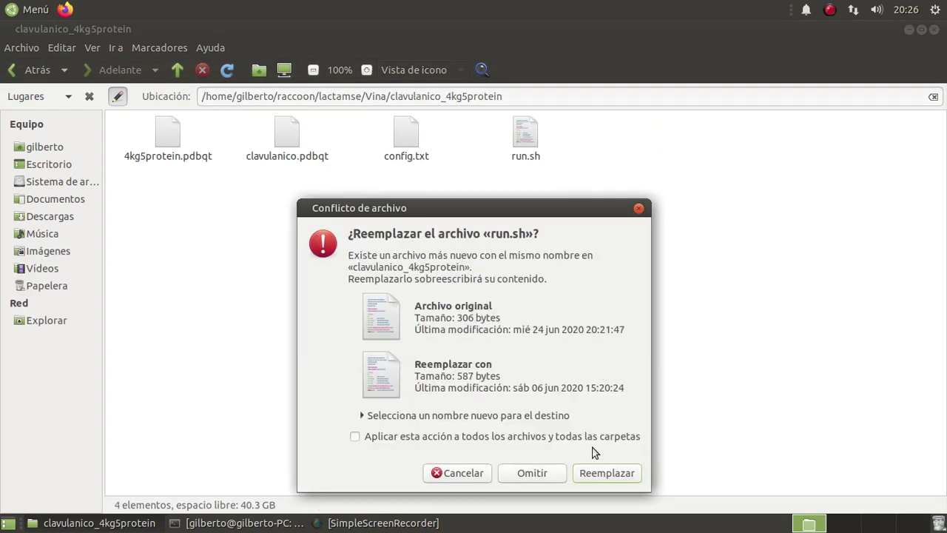
{"action": "left_click", "coordinate": [590, 479]}
{"action": "left_click", "coordinate": [37, 74]}
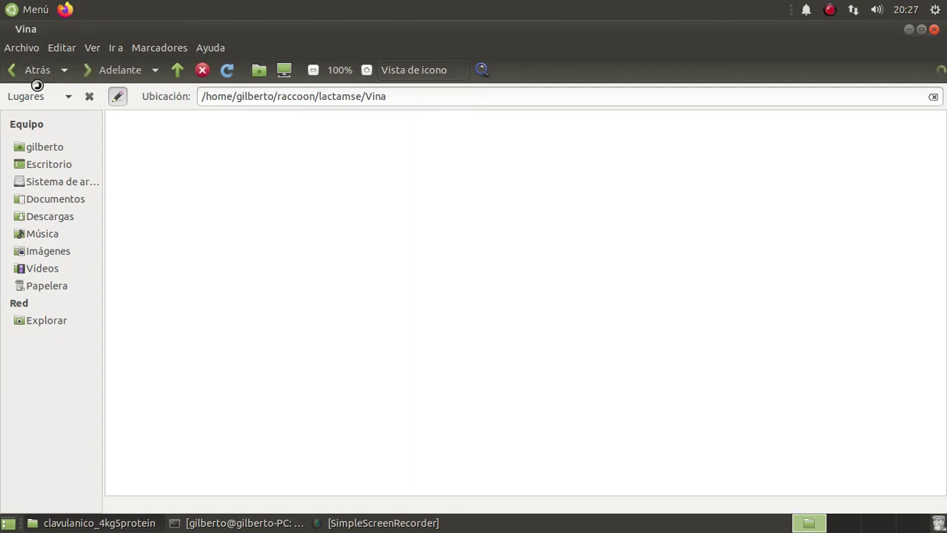
Paste config.txt and run.sh into the levofloxacino_4kg5protein folder, replacing the existing run.sh, and return to Vina
{"action": "double_click", "coordinate": [764, 140]}
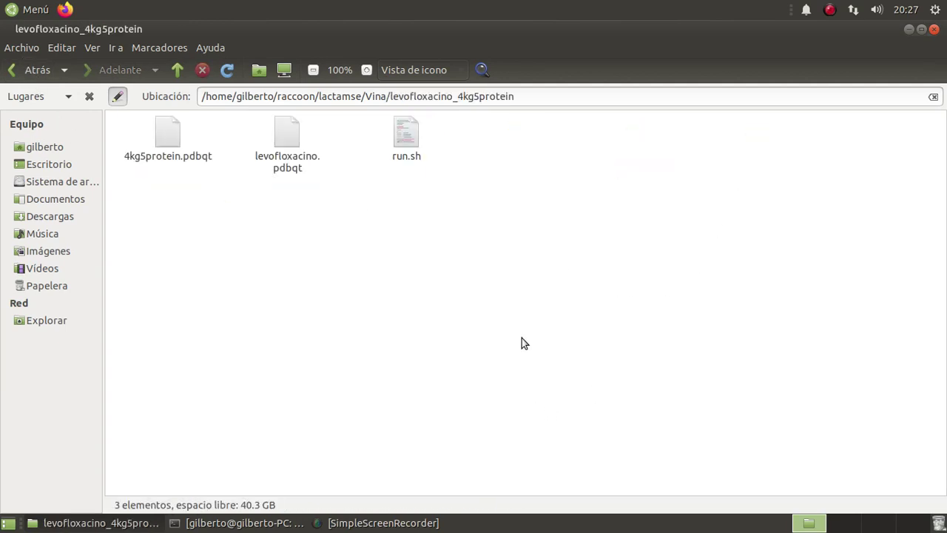
{"action": "key", "text": "ctrl+v"}
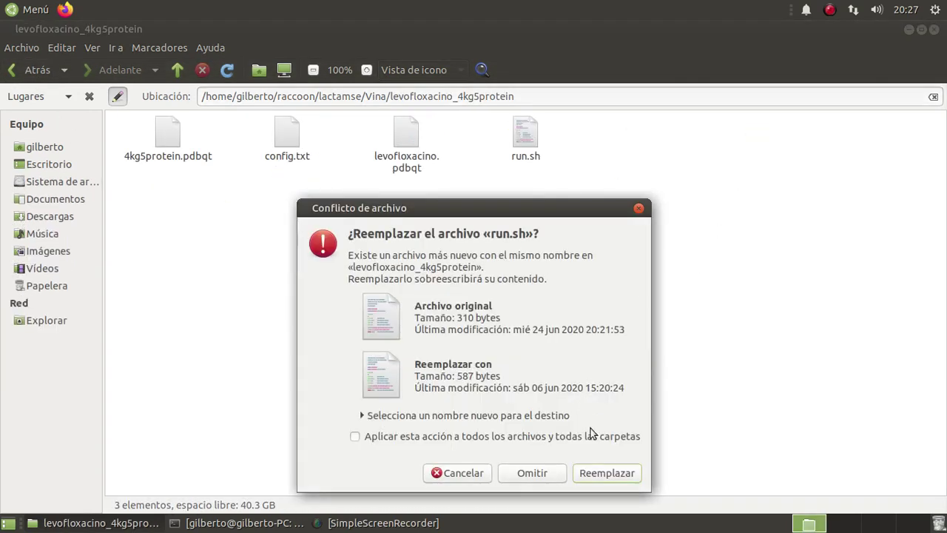
{"action": "left_click", "coordinate": [589, 480]}
{"action": "left_click", "coordinate": [33, 70]}
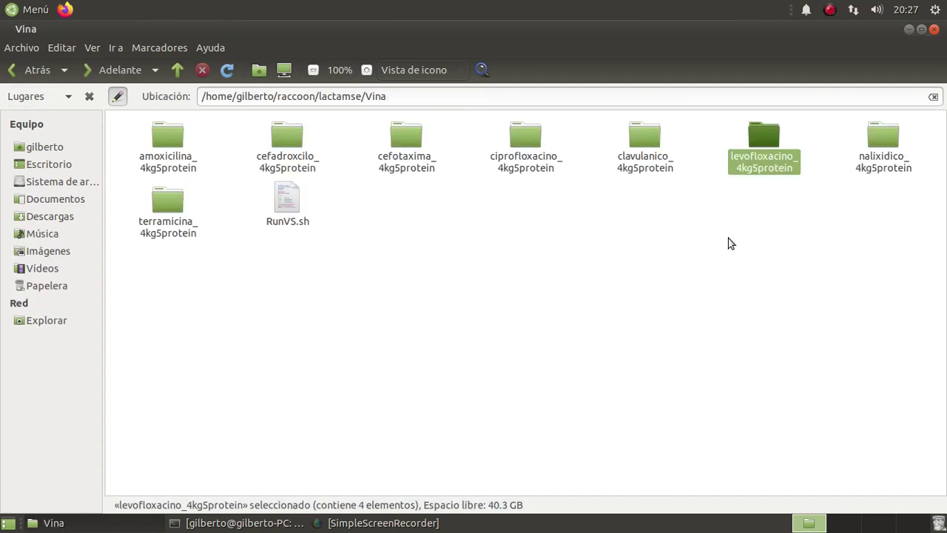
Paste config.txt and run.sh into the nalixidico_4kg5protein folder, replacing the existing run.sh, and return to Vina
{"action": "left_click", "coordinate": [884, 141]}
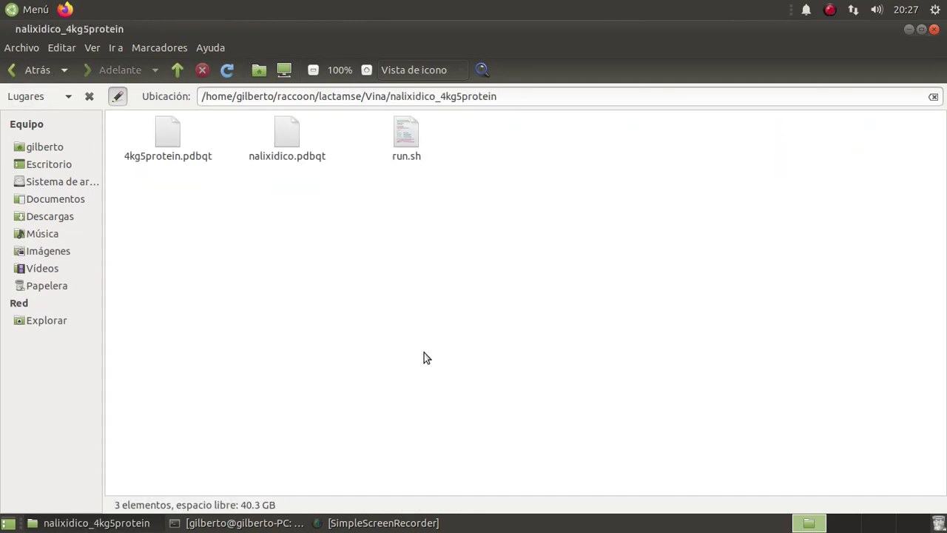
{"action": "key", "text": "ctrl+v"}
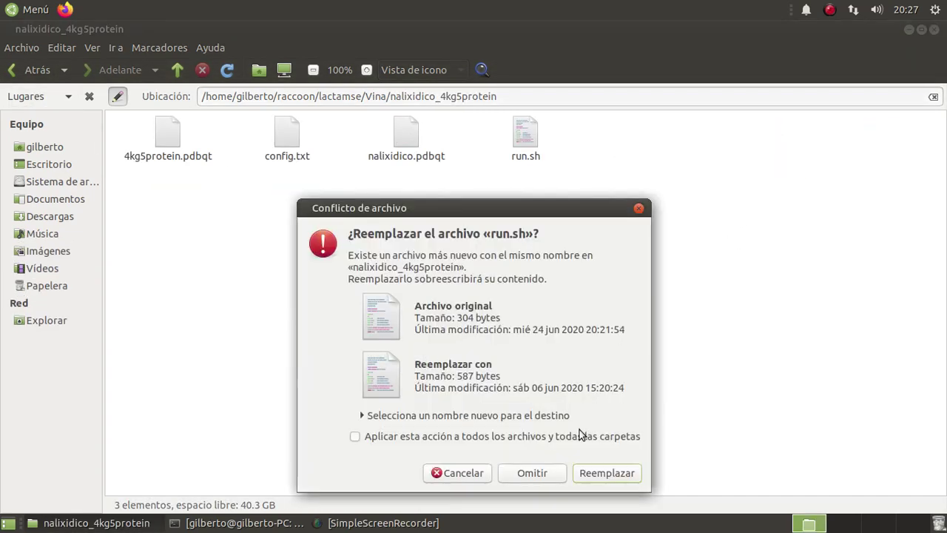
{"action": "left_click", "coordinate": [587, 477]}
{"action": "key", "text": "BackSpace"}
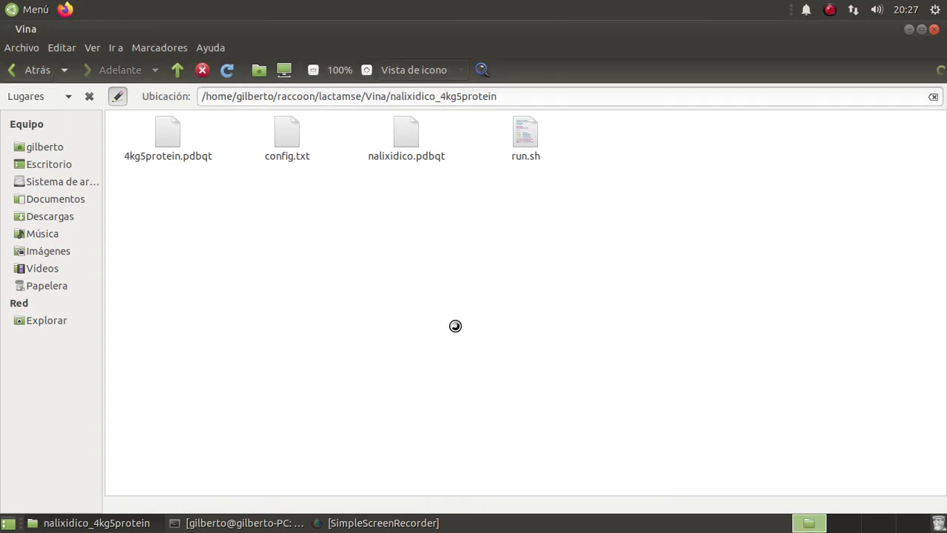
Paste config.txt and run.sh into the terramicina_4kg5protein folder, replacing the existing run.sh, and return to Vina
{"action": "left_click", "coordinate": [141, 201]}
{"action": "double_click", "coordinate": [159, 201]}
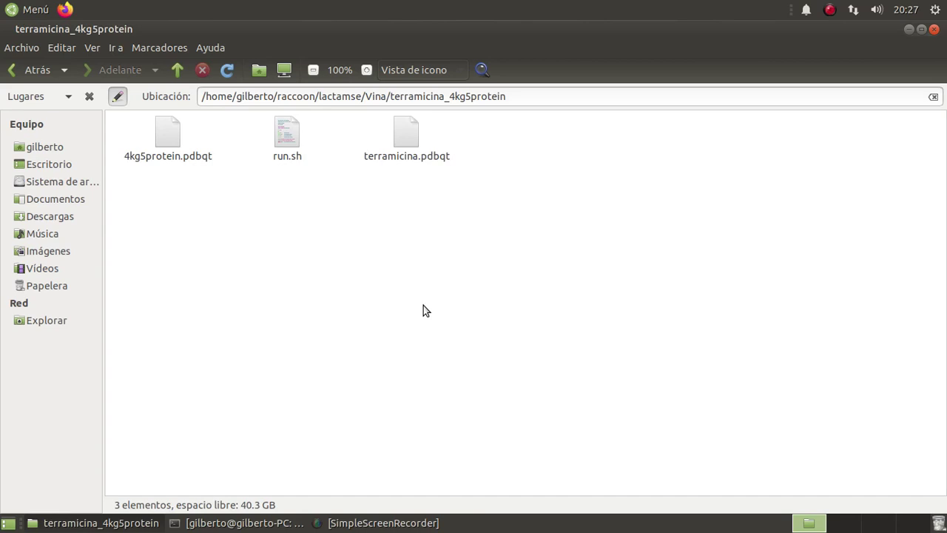
{"action": "key", "text": "ctrl+v"}
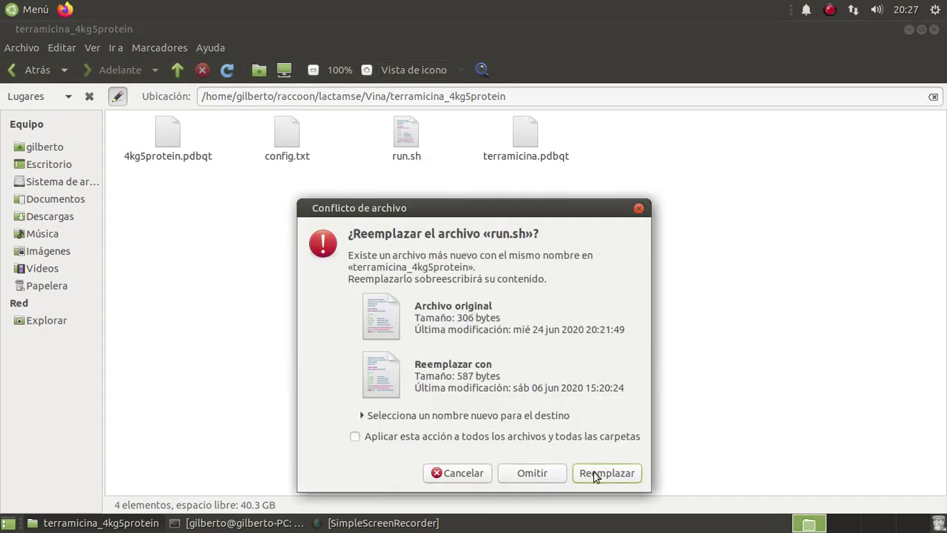
{"action": "left_click", "coordinate": [596, 477]}
{"action": "left_click", "coordinate": [38, 71]}
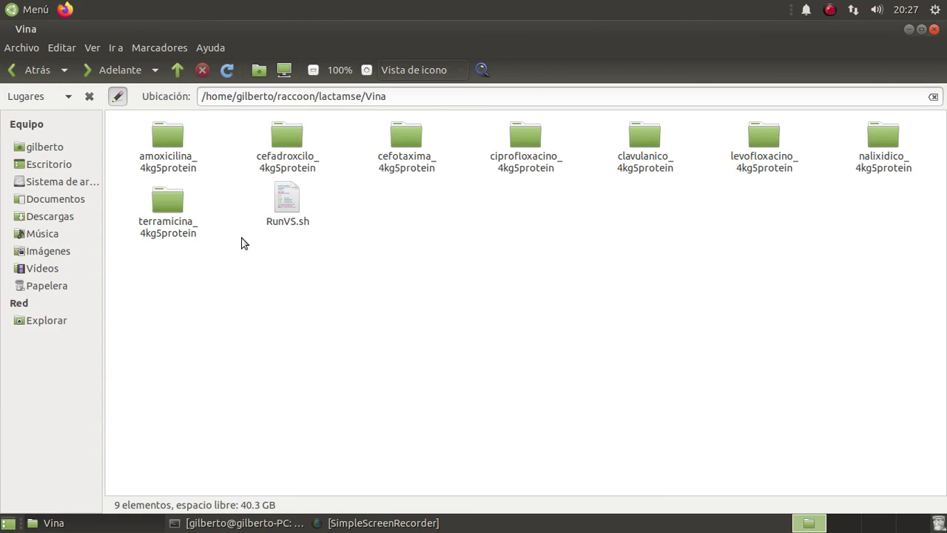
Open run.sh from the amoxicilina_4kg5protein folder in the text editor, review its Vina command line, and close it
{"action": "double_click", "coordinate": [183, 140]}
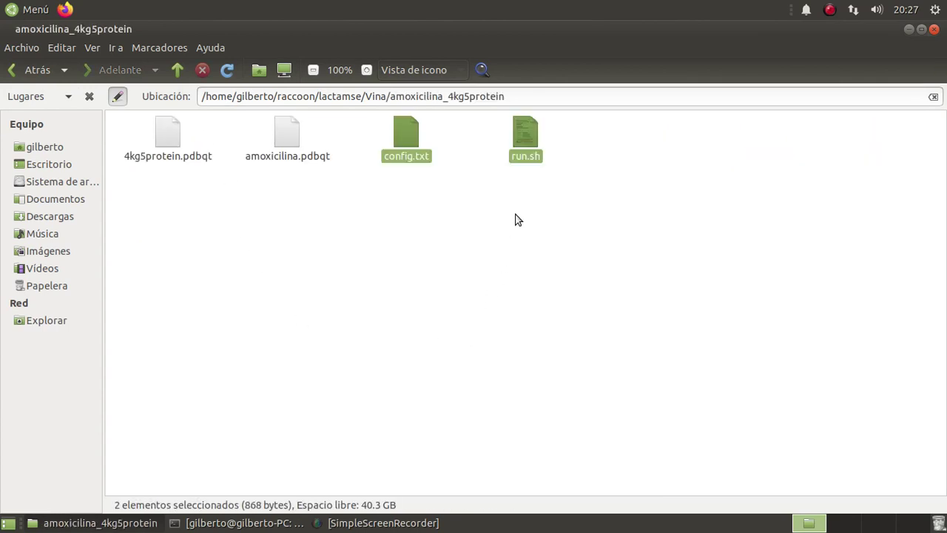
{"action": "left_click", "coordinate": [570, 166]}
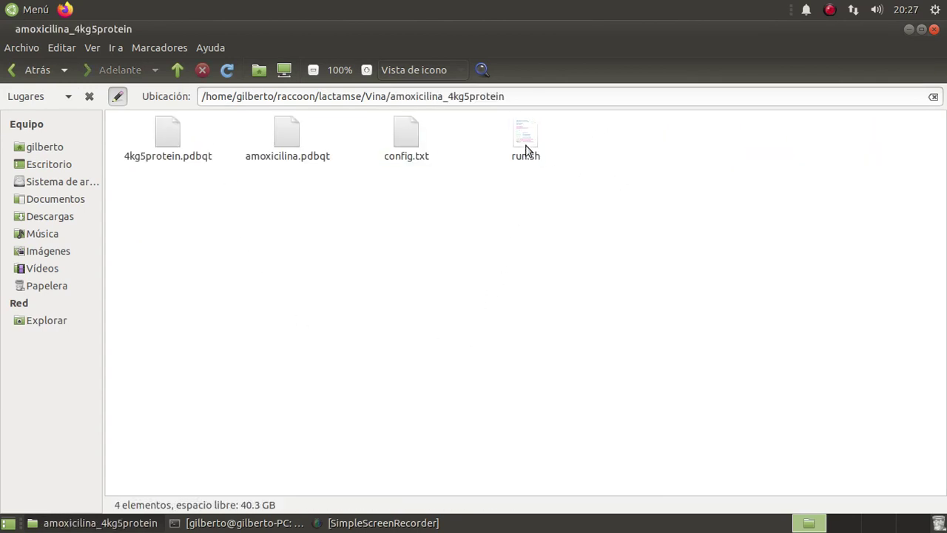
{"action": "right_click", "coordinate": [527, 151]}
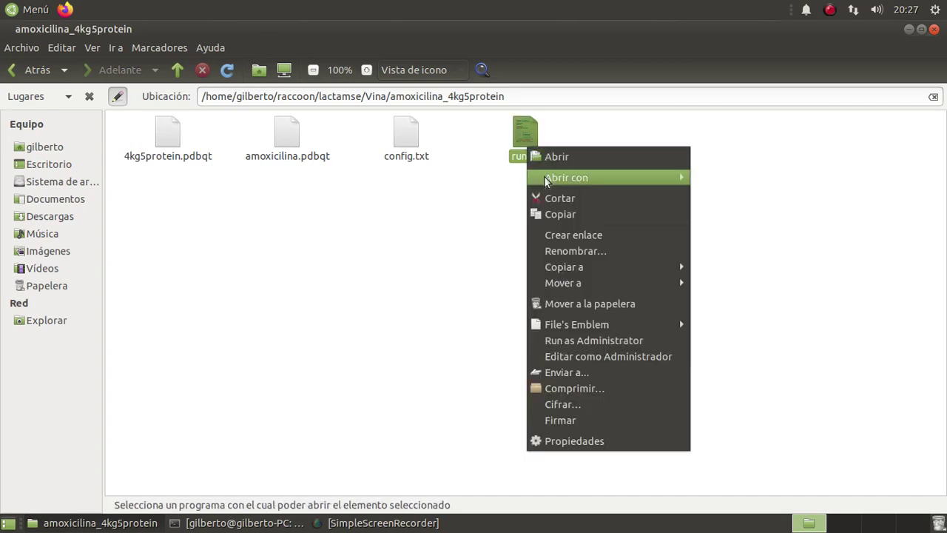
{"action": "mouse_move", "coordinate": [670, 177]}
{"action": "left_click", "coordinate": [714, 181]}
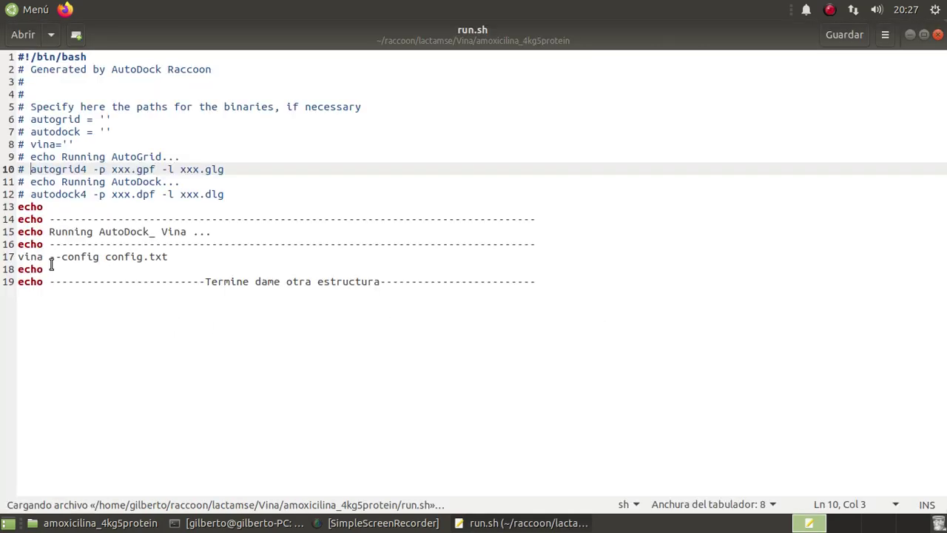
{"action": "left_click", "coordinate": [937, 35]}
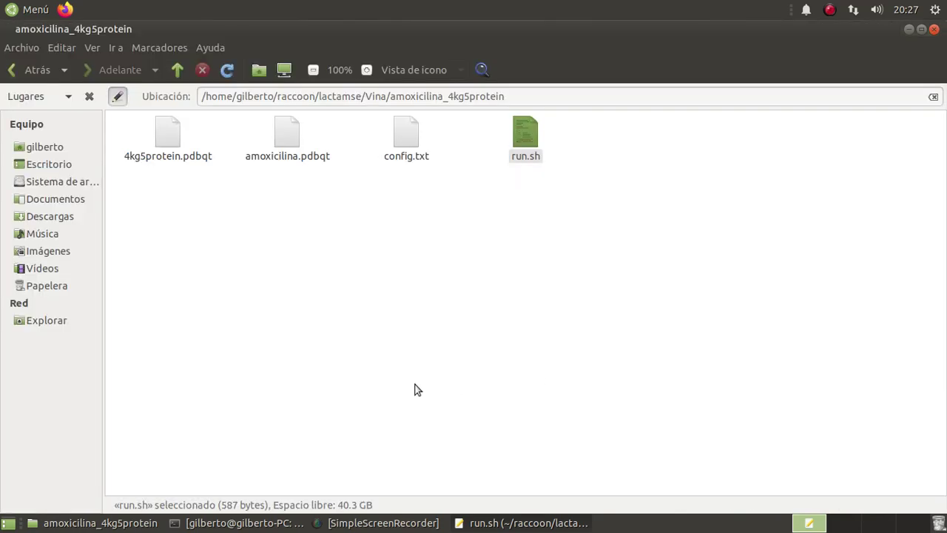
Review the receptor, ligand, grid box and output settings in amoxicilina's config.txt, and close the file
{"action": "double_click", "coordinate": [405, 137]}
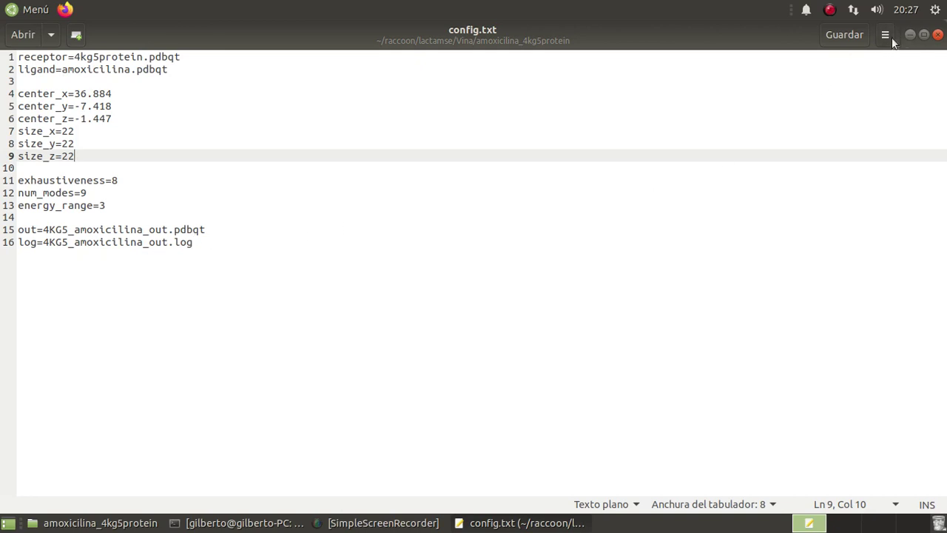
{"action": "left_click", "coordinate": [938, 34]}
{"action": "left_click", "coordinate": [321, 312]}
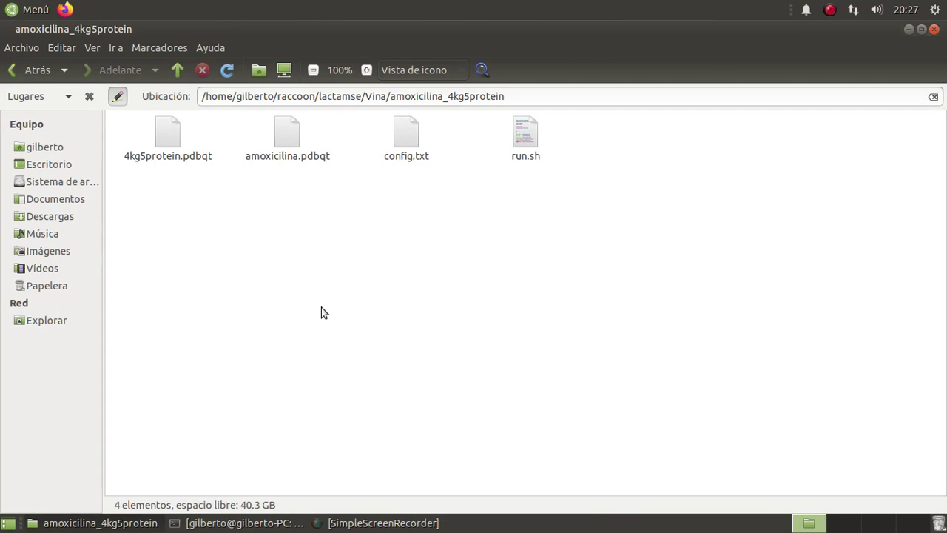
Copy the base name amoxicilina from the ligand's PDBQT file, leaving the file name as it is
{"action": "left_click", "coordinate": [289, 144]}
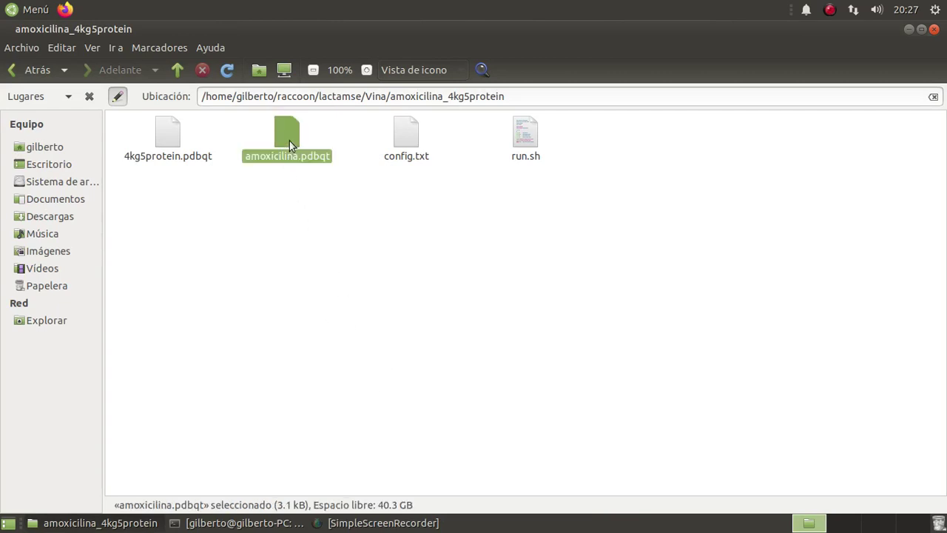
{"action": "key", "text": "F2"}
{"action": "key", "text": "ctrl+c"}
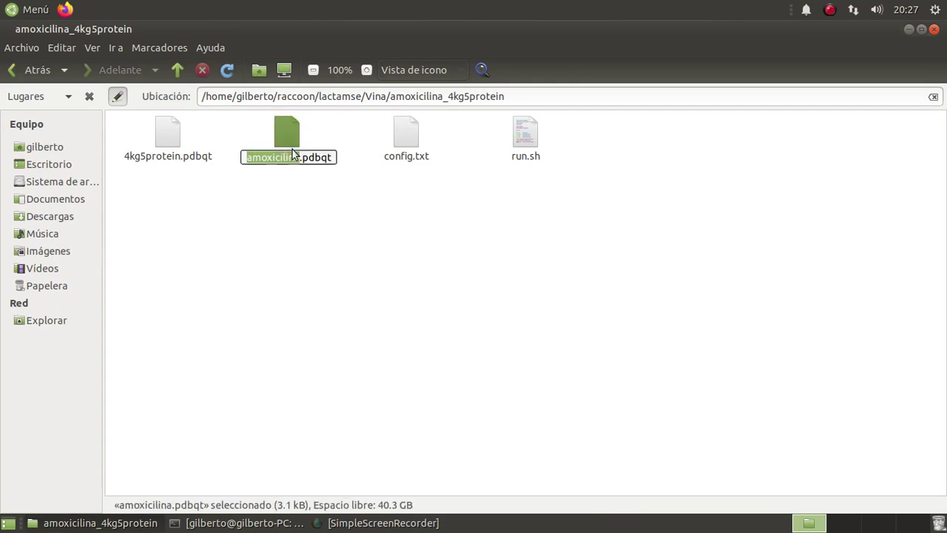
{"action": "left_click", "coordinate": [307, 315]}
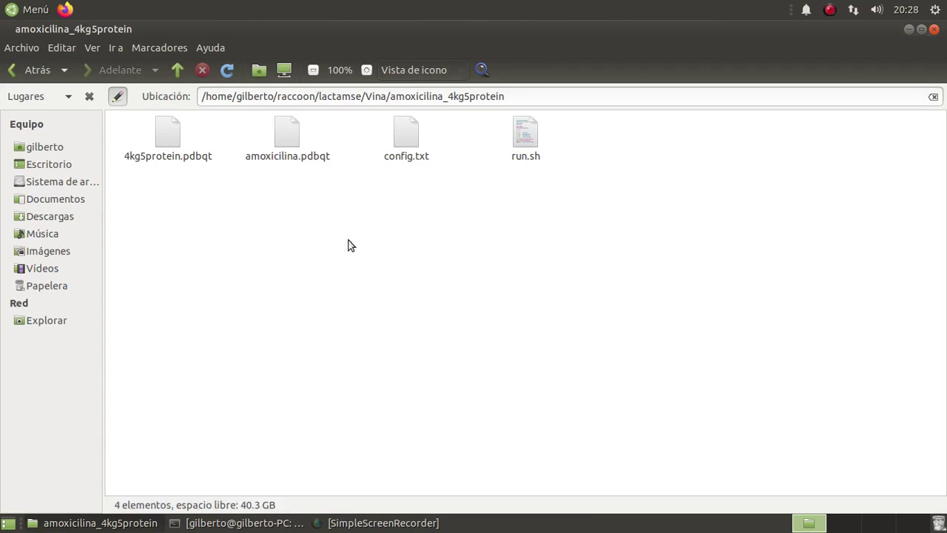
In amoxicilina's config.txt, replace the ligand name before .pdbqt on the ligand line with the copied name amoxicilina
{"action": "double_click", "coordinate": [414, 145]}
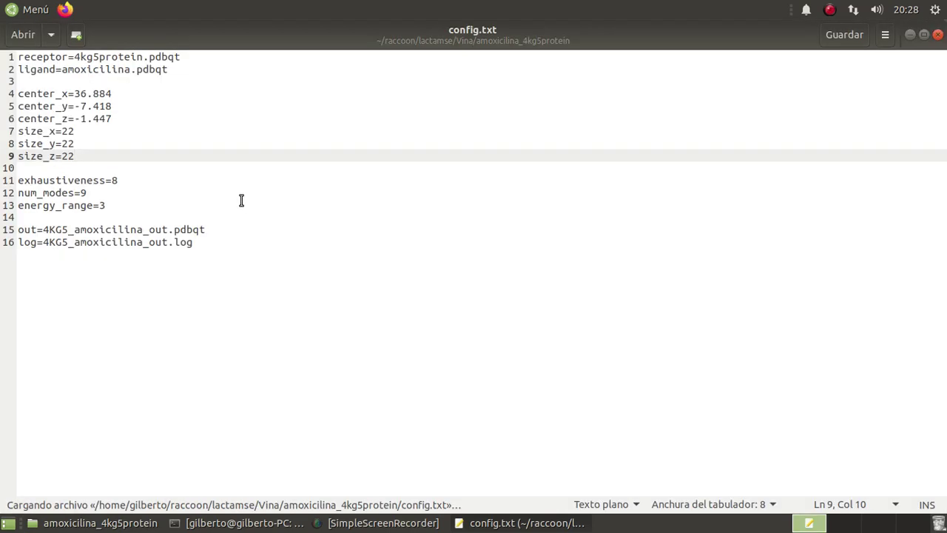
{"action": "left_click", "coordinate": [131, 69]}
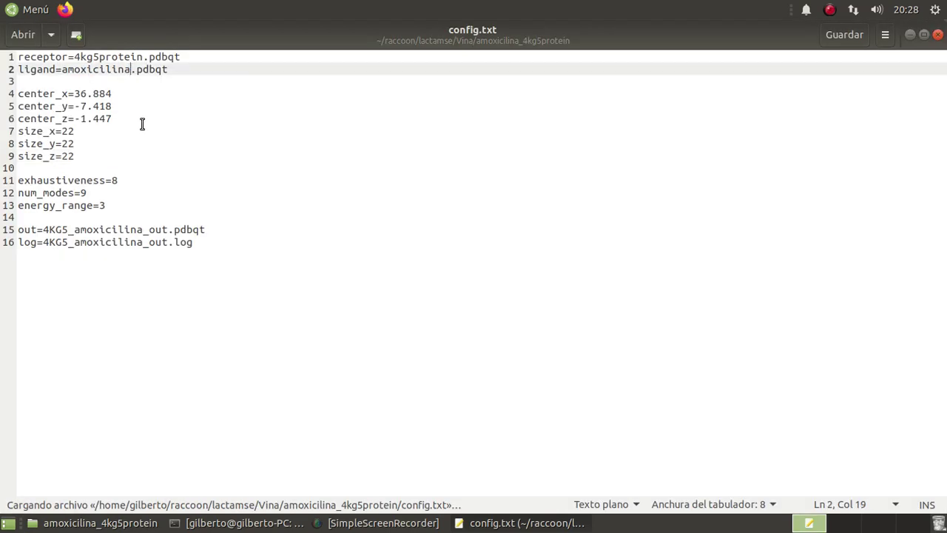
{"action": "key", "text": "BackSpace"}
{"action": "key", "text": "BackSpace"}
{"action": "key", "text": "BackSpace"}
{"action": "key", "text": "BackSpace"}
{"action": "key", "text": "BackSpace"}
{"action": "key", "text": "BackSpace"}
{"action": "key", "text": "BackSpace"}
{"action": "key", "text": "BackSpace"}
{"action": "key", "text": "BackSpace"}
{"action": "key", "text": "BackSpace"}
{"action": "key", "text": "BackSpace"}
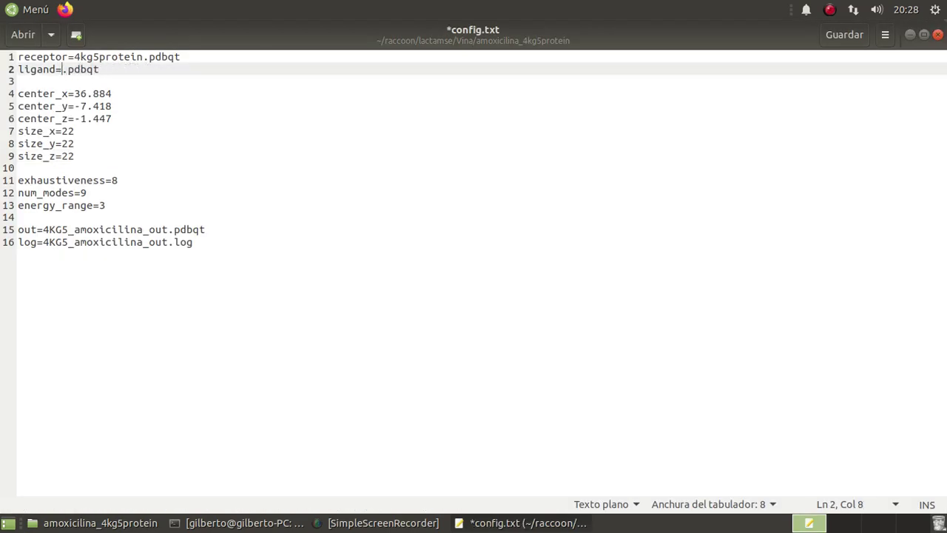
{"action": "key", "text": "ctrl+v"}
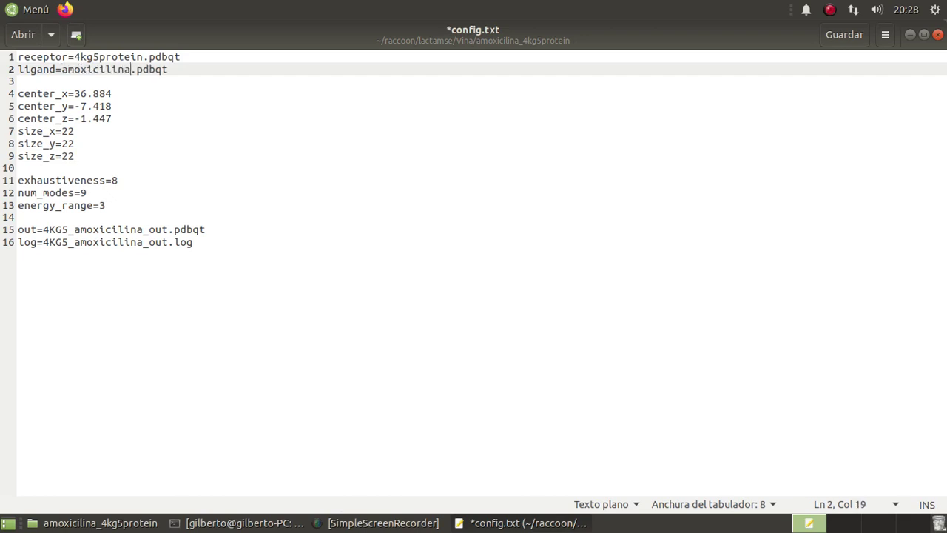
Replace the ligand name on the out line with the copied name, giving 4KG5_amoxicilina_out.pdbqt
{"action": "left_click", "coordinate": [144, 230]}
{"action": "key", "text": "BackSpace"}
{"action": "key", "text": "BackSpace"}
{"action": "key", "text": "BackSpace"}
{"action": "key", "text": "BackSpace"}
{"action": "key", "text": "BackSpace"}
{"action": "key", "text": "BackSpace"}
{"action": "key", "text": "BackSpace"}
{"action": "key", "text": "BackSpace"}
{"action": "key", "text": "BackSpace"}
{"action": "key", "text": "BackSpace"}
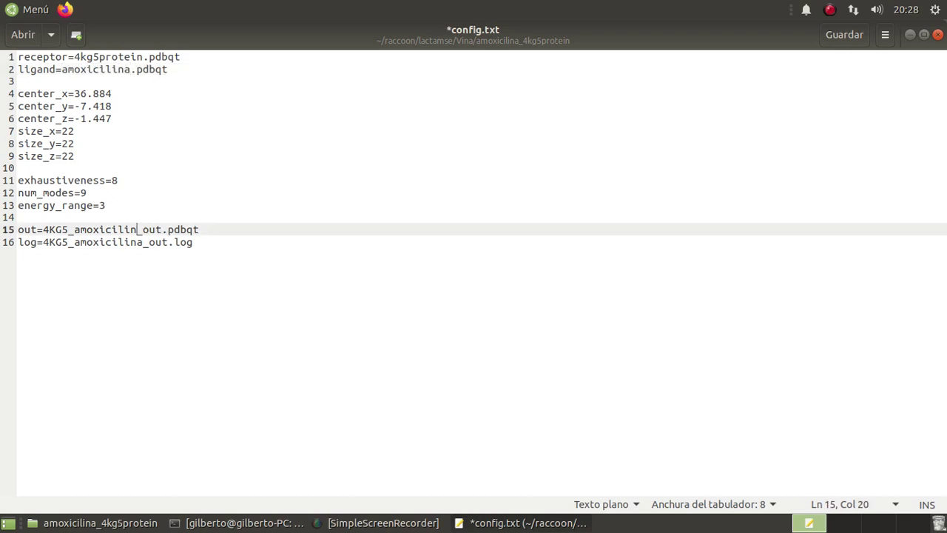
{"action": "key", "text": "BackSpace"}
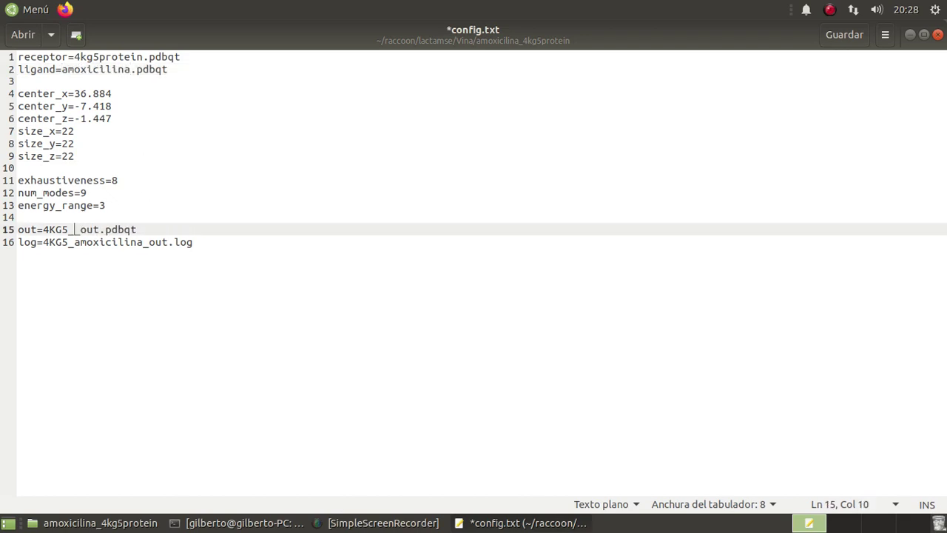
{"action": "key", "text": "ctrl+v"}
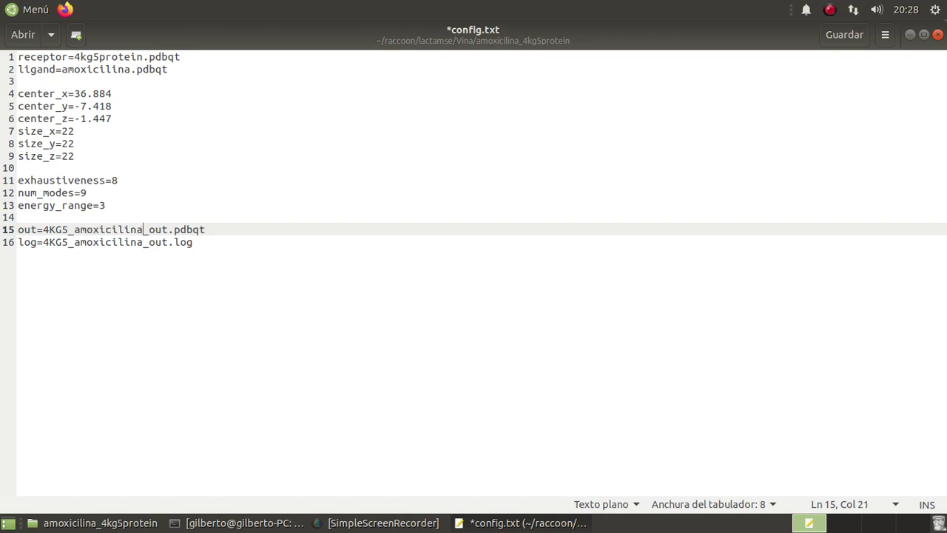
Replace the ligand name on the log line to give 4KG5_amoxicilina_out.log, save and close config.txt, and return to Vina
{"action": "left_click", "coordinate": [141, 242]}
{"action": "key", "text": "BackSpace"}
{"action": "key", "text": "BackSpace"}
{"action": "key", "text": "BackSpace"}
{"action": "key", "text": "BackSpace"}
{"action": "key", "text": "BackSpace"}
{"action": "key", "text": "BackSpace"}
{"action": "key", "text": "BackSpace"}
{"action": "key", "text": "BackSpace"}
{"action": "key", "text": "BackSpace"}
{"action": "key", "text": "BackSpace"}
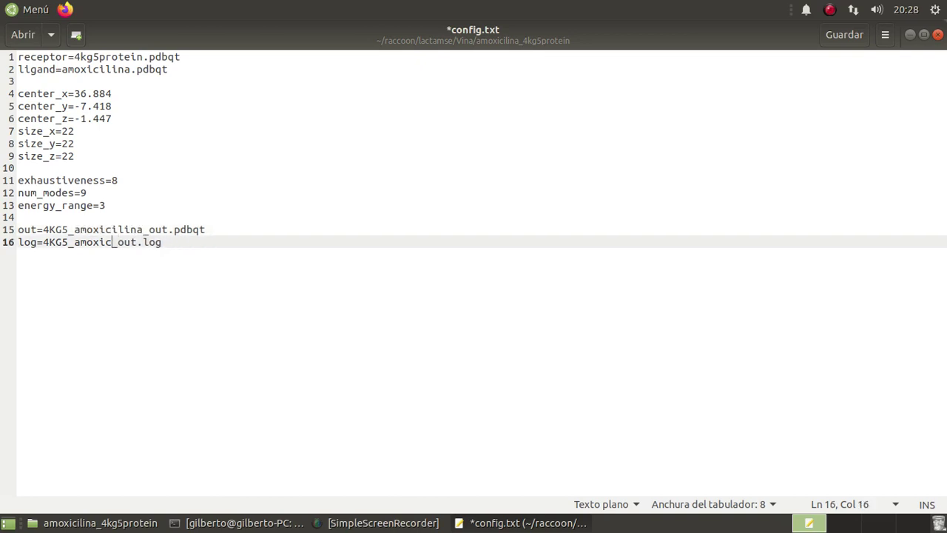
{"action": "key", "text": "BackSpace"}
{"action": "key", "text": "ctrl+v"}
{"action": "left_click", "coordinate": [844, 35]}
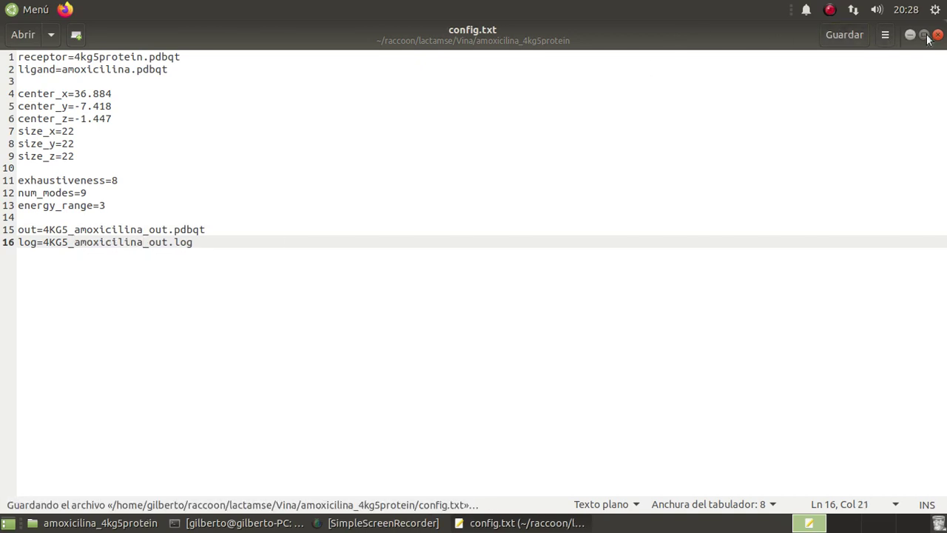
{"action": "left_click", "coordinate": [937, 35]}
{"action": "left_click", "coordinate": [19, 73]}
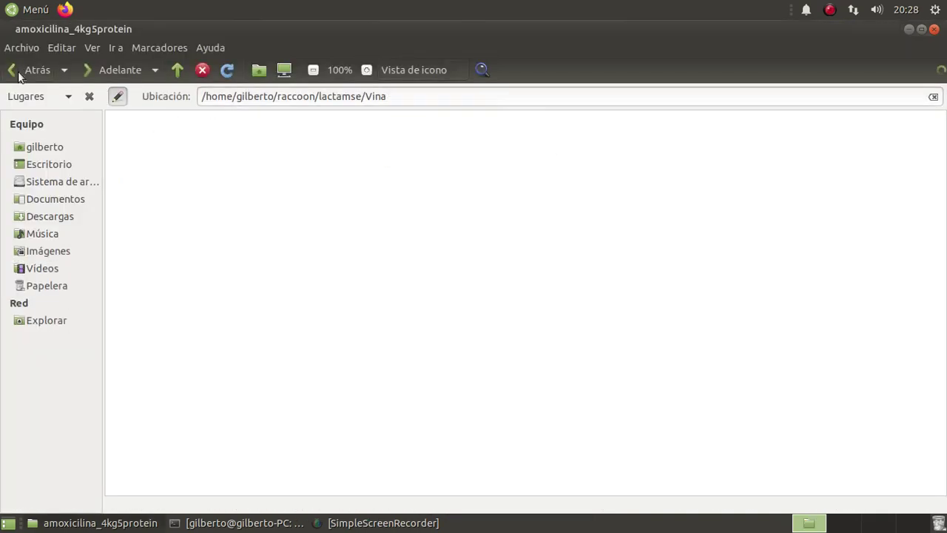
In the cefadroxcilo_4kg5protein folder, rename cefadroxcilo.pdbqt with the copied ligand name, giving amoxicilina.pdbqt
{"action": "double_click", "coordinate": [307, 148]}
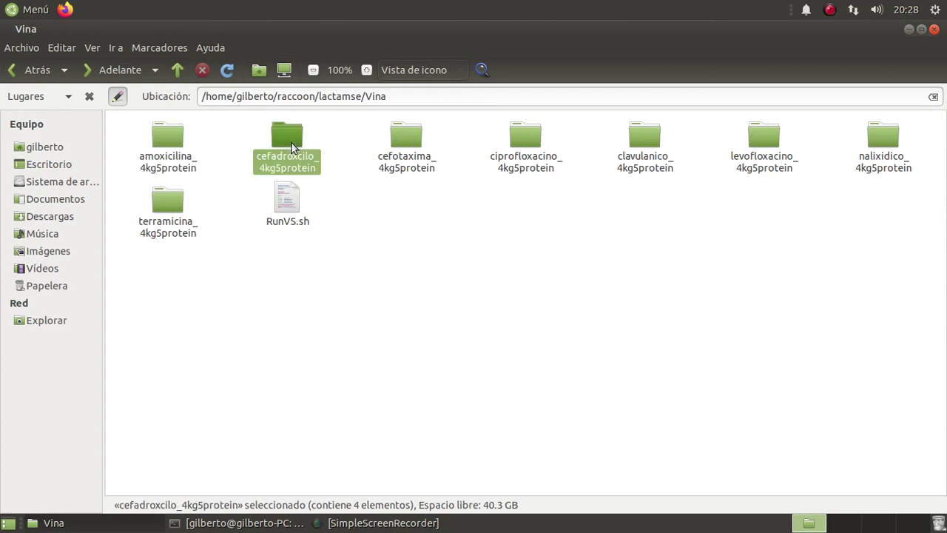
{"action": "left_click", "coordinate": [372, 245]}
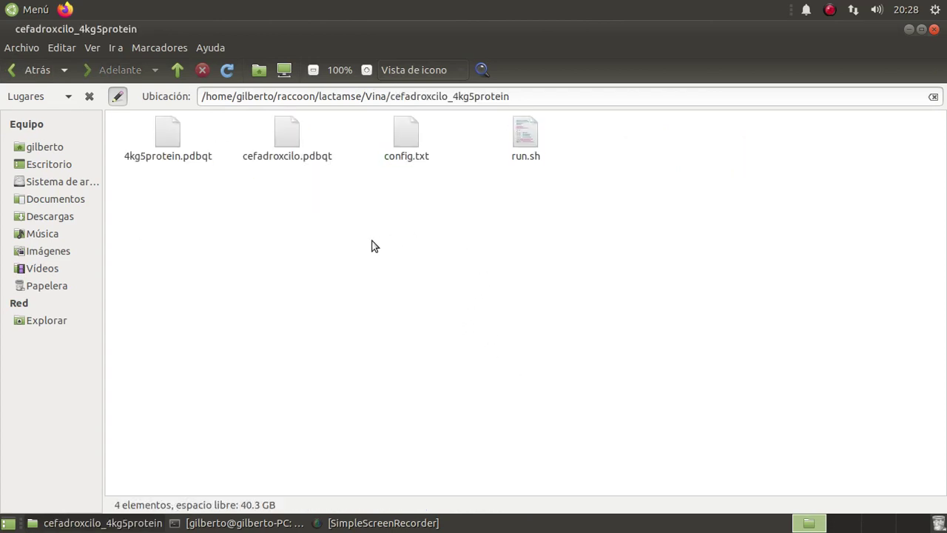
{"action": "left_click", "coordinate": [289, 148]}
{"action": "key", "text": "F2"}
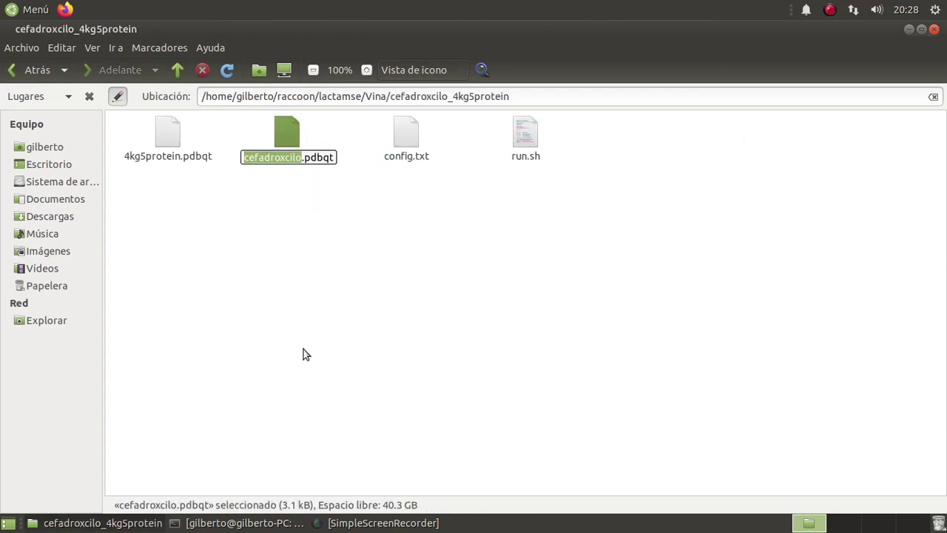
{"action": "key", "text": "ctrl+v"}
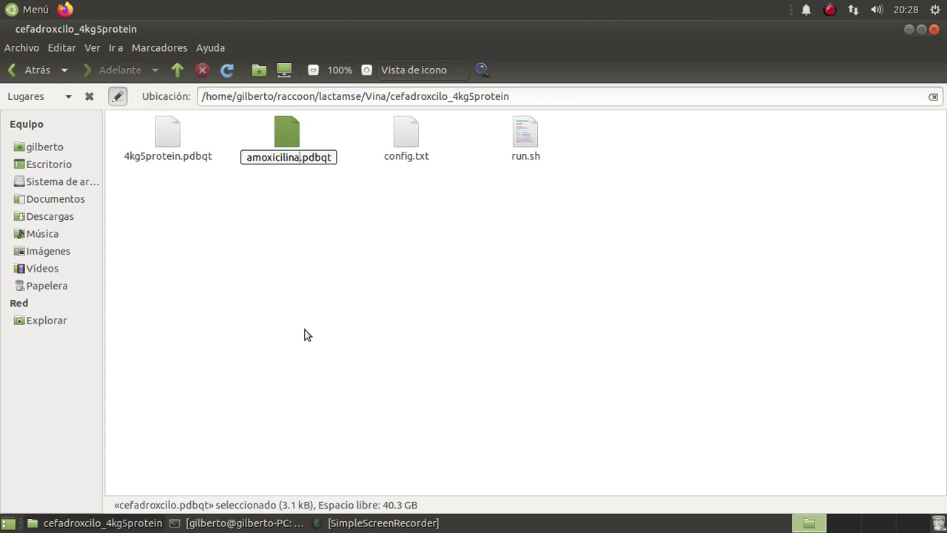
{"action": "left_click", "coordinate": [303, 324]}
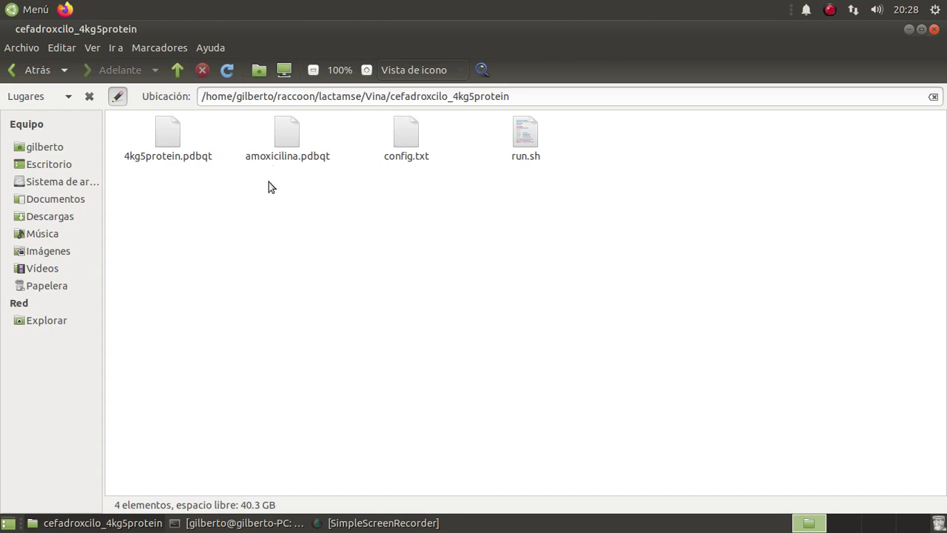
{"action": "right_click", "coordinate": [281, 227]}
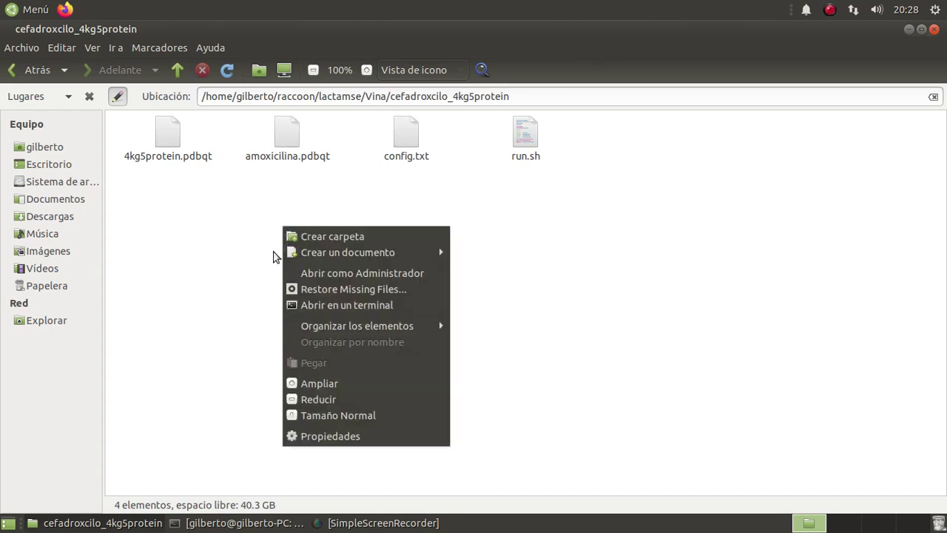
{"action": "left_click", "coordinate": [236, 255]}
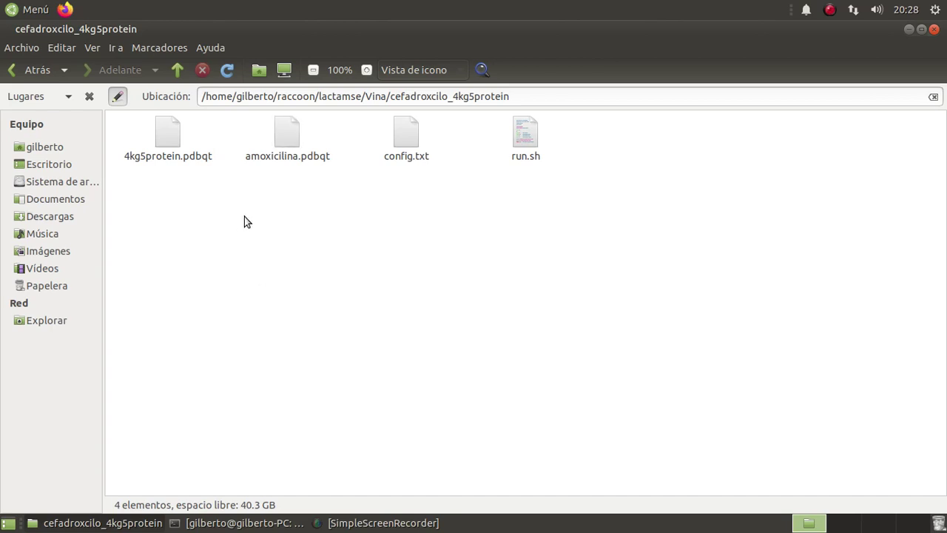
Return to the Vina folder and copy the folder name cefadroxcilo_4kg5protein, leaving the name as it is
{"action": "left_click", "coordinate": [34, 70]}
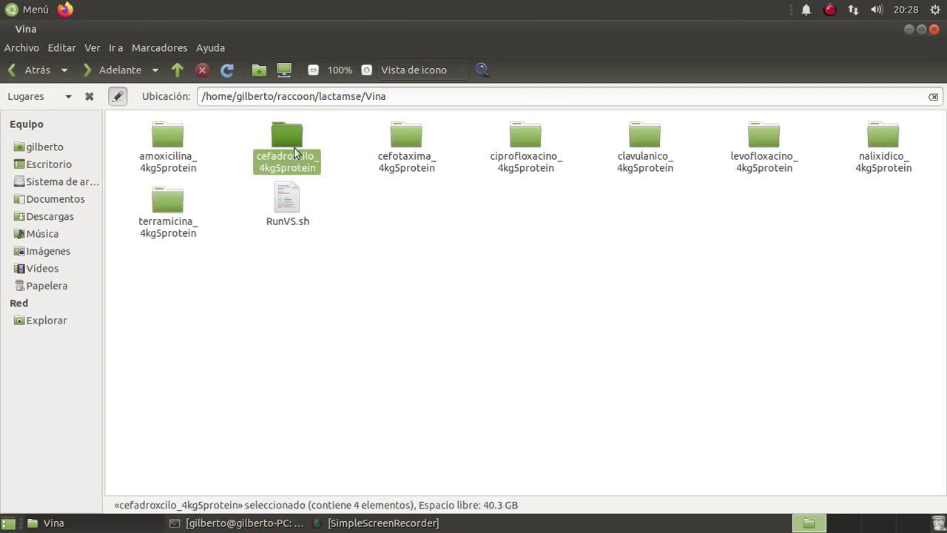
{"action": "key", "text": "F2"}
{"action": "key", "text": "ctrl+c"}
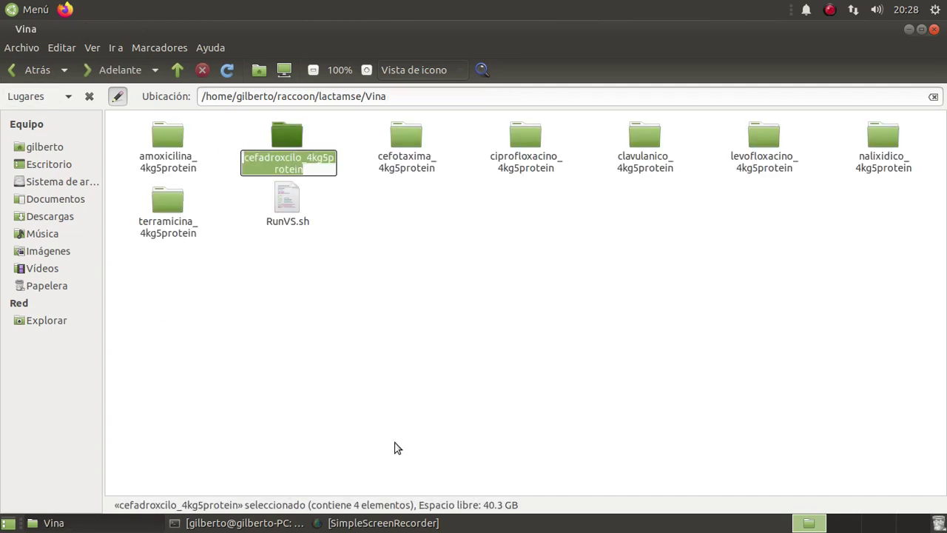
{"action": "left_click", "coordinate": [368, 306]}
In the cefadroxcilo folder, rename amoxicilina.pdbqt to cefadroxcilo.pdbqt using the copied folder name without its _4kg5protein suffix
{"action": "double_click", "coordinate": [287, 148]}
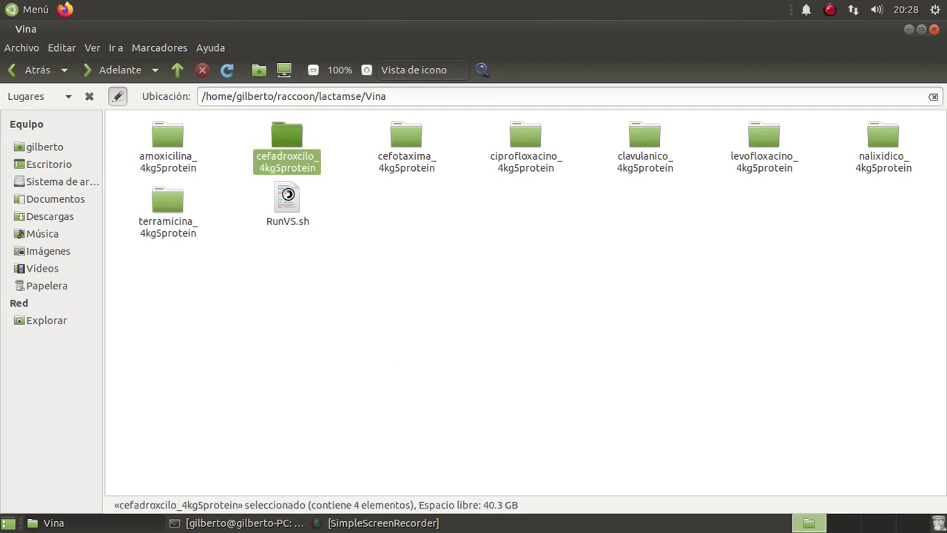
{"action": "left_click", "coordinate": [289, 152]}
{"action": "key", "text": "F2"}
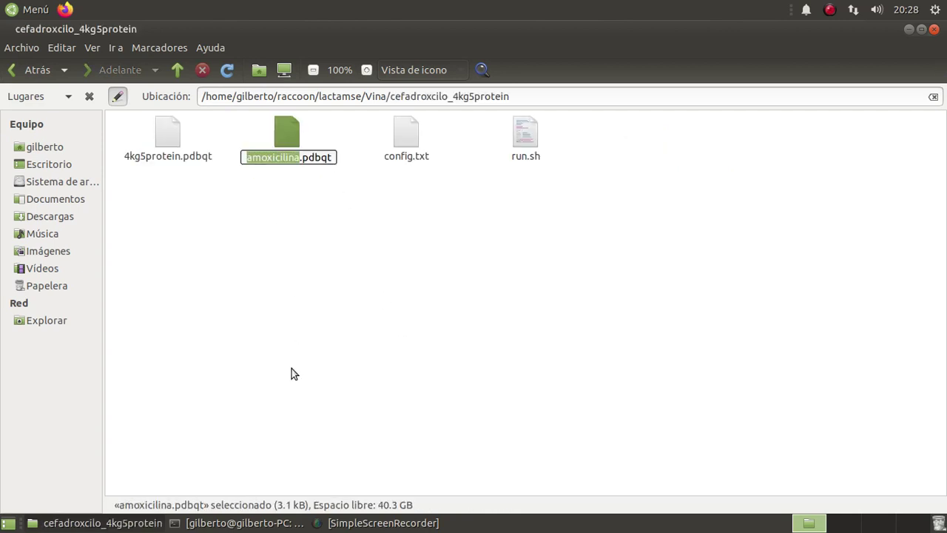
{"action": "key", "text": "ctrl+v"}
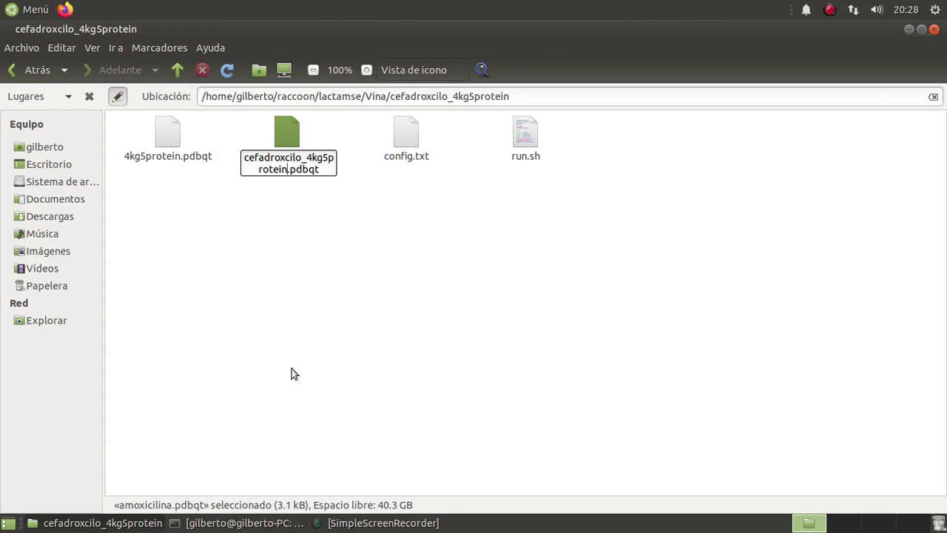
{"action": "key", "text": "BackSpace"}
{"action": "key", "text": "BackSpace"}
{"action": "key", "text": "BackSpace"}
{"action": "key", "text": "BackSpace"}
{"action": "key", "text": "BackSpace"}
{"action": "key", "text": "BackSpace"}
{"action": "key", "text": "BackSpace"}
{"action": "key", "text": "BackSpace"}
{"action": "key", "text": "BackSpace"}
{"action": "key", "text": "BackSpace"}
{"action": "key", "text": "BackSpace"}
{"action": "key", "text": "BackSpace"}
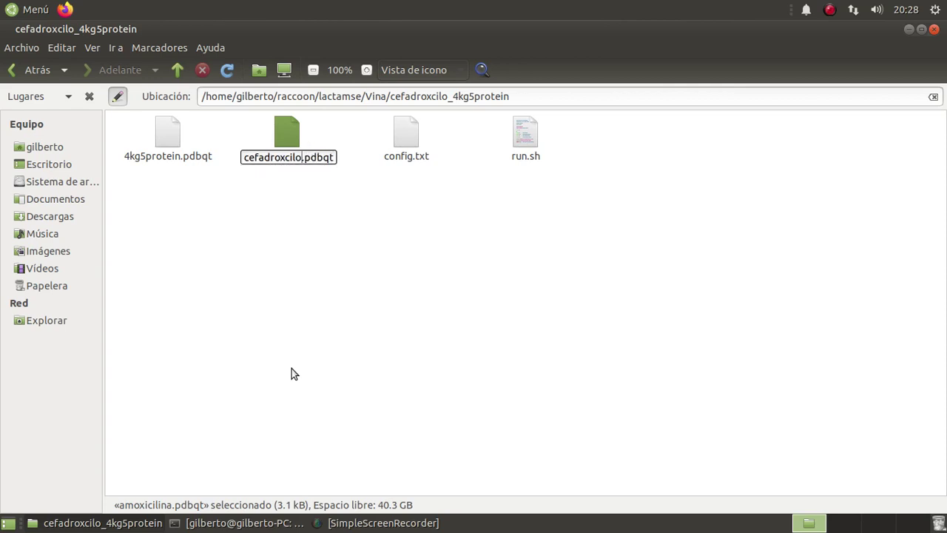
Copy the base name cefadroxcilo from the ligand file's name and apply the rename
{"action": "key", "text": "shift+Left"}
{"action": "key", "text": "shift+Left"}
{"action": "key", "text": "shift+Left"}
{"action": "key", "text": "shift+Left"}
{"action": "key", "text": "shift+Left"}
{"action": "key", "text": "shift+Left"}
{"action": "key", "text": "shift+Left"}
{"action": "key", "text": "shift+Left"}
{"action": "key", "text": "shift+Left"}
{"action": "key", "text": "shift+Left"}
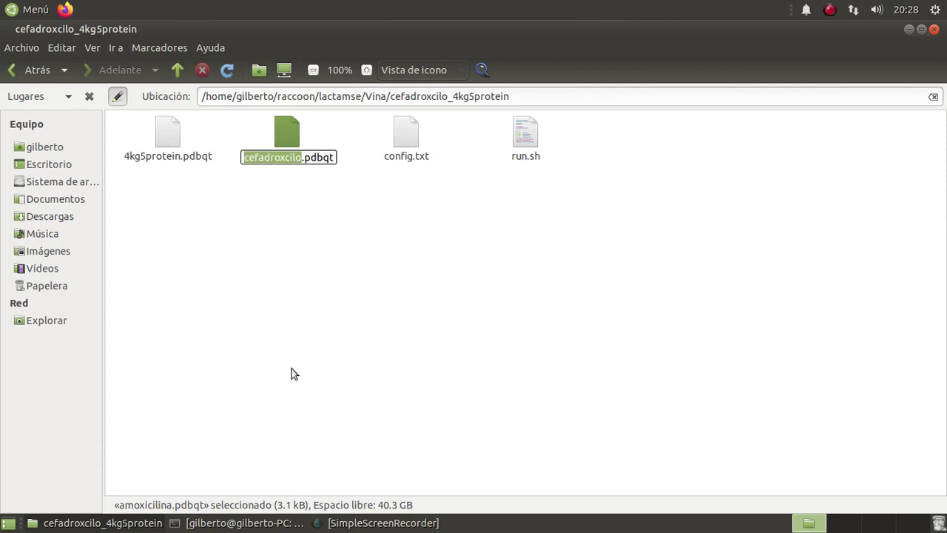
{"action": "left_click", "coordinate": [292, 373]}
In cefadroxcilo's config.txt, replace the ligand name before .pdbqt on the ligand line with cefadroxcilo
{"action": "left_click", "coordinate": [402, 136]}
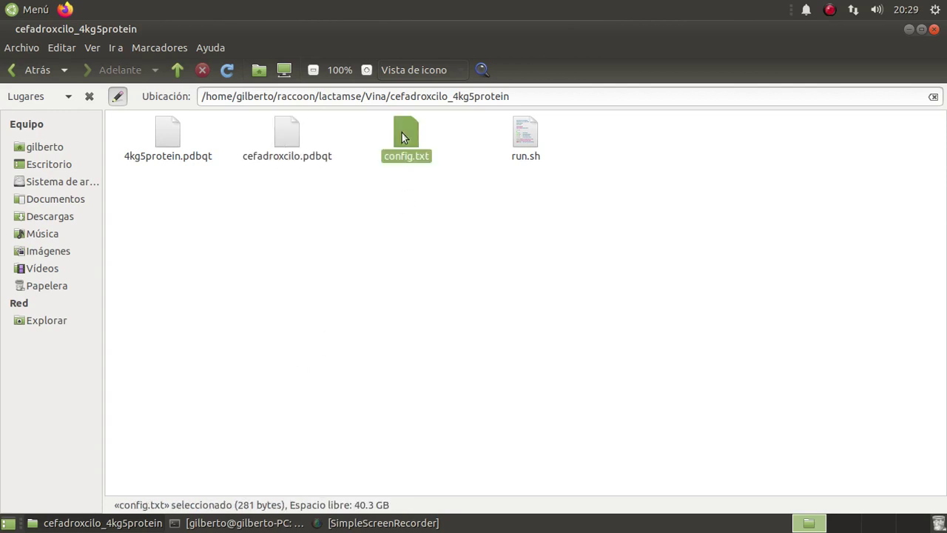
{"action": "double_click", "coordinate": [402, 132]}
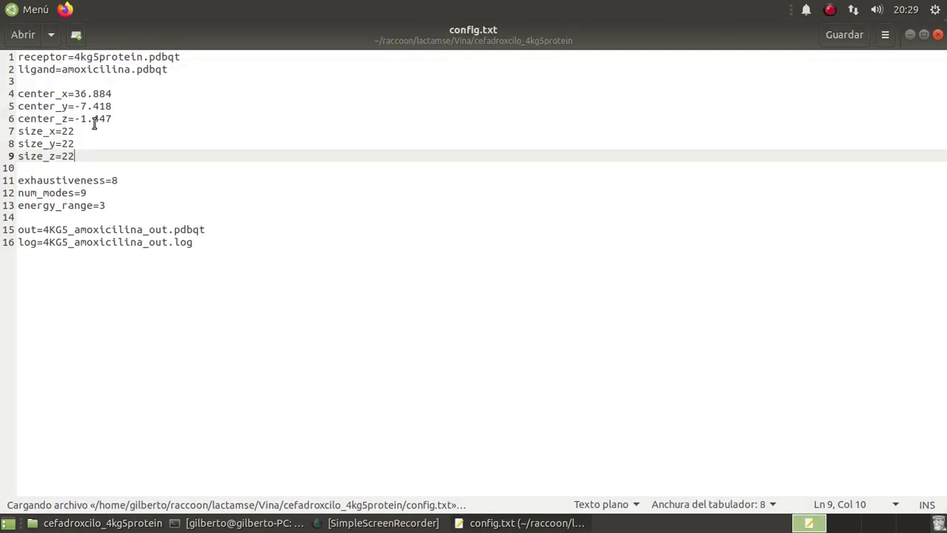
{"action": "left_click", "coordinate": [131, 69]}
{"action": "key", "text": "BackSpace"}
{"action": "key", "text": "BackSpace"}
{"action": "key", "text": "BackSpace"}
{"action": "key", "text": "BackSpace"}
{"action": "key", "text": "BackSpace"}
{"action": "key", "text": "BackSpace"}
{"action": "key", "text": "BackSpace"}
{"action": "key", "text": "BackSpace"}
{"action": "key", "text": "BackSpace"}
{"action": "key", "text": "BackSpace"}
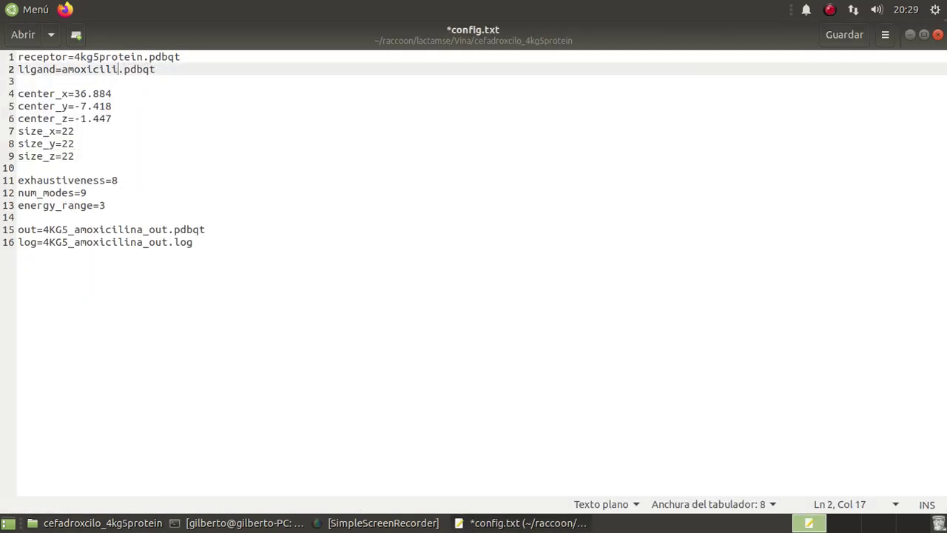
{"action": "key", "text": "BackSpace"}
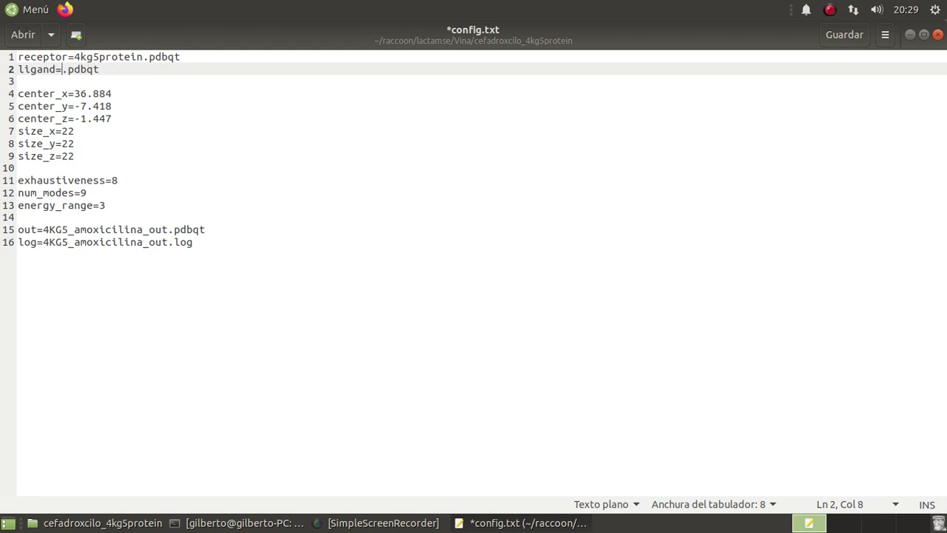
{"action": "type", "text": "cefadroxcilo"}
Replace the ligand name on the out line of cefadroxcilo's config.txt, giving 4KG5_cefadroxcilo_out.pdbqt
{"action": "left_click", "coordinate": [143, 232]}
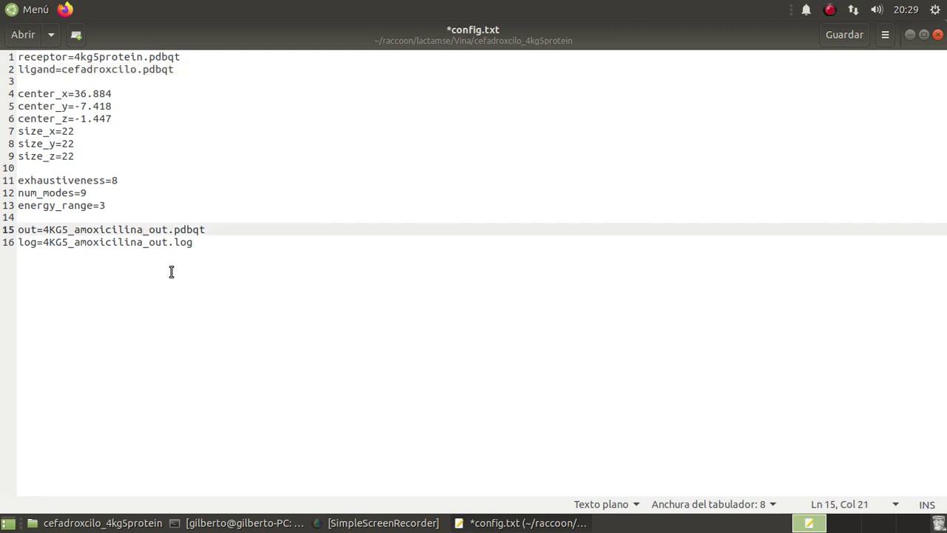
{"action": "key", "text": "BackSpace"}
{"action": "key", "text": "BackSpace"}
{"action": "key", "text": "BackSpace"}
{"action": "key", "text": "BackSpace"}
{"action": "key", "text": "BackSpace"}
{"action": "key", "text": "BackSpace"}
{"action": "key", "text": "BackSpace"}
{"action": "key", "text": "BackSpace"}
{"action": "key", "text": "BackSpace"}
{"action": "key", "text": "BackSpace"}
{"action": "key", "text": "BackSpace"}
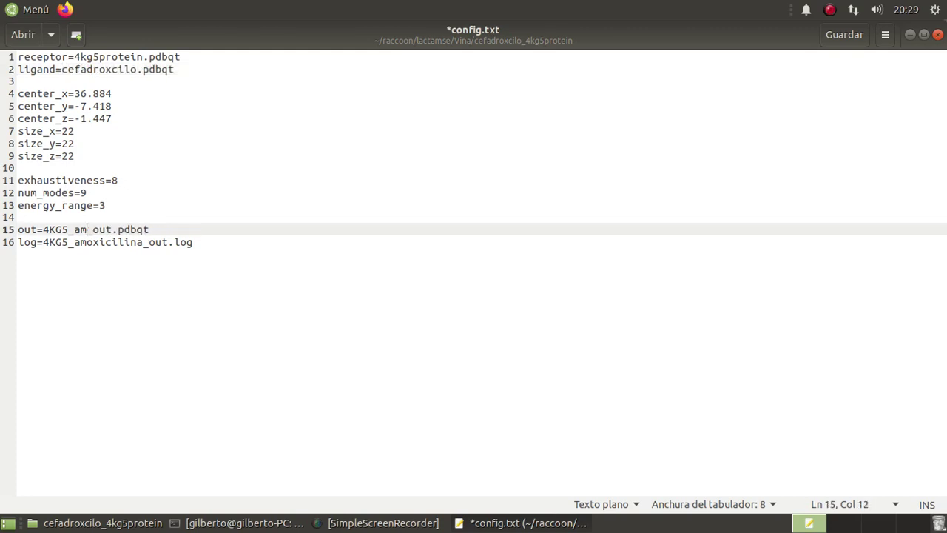
{"action": "type", "text": "cefadroxcilo"}
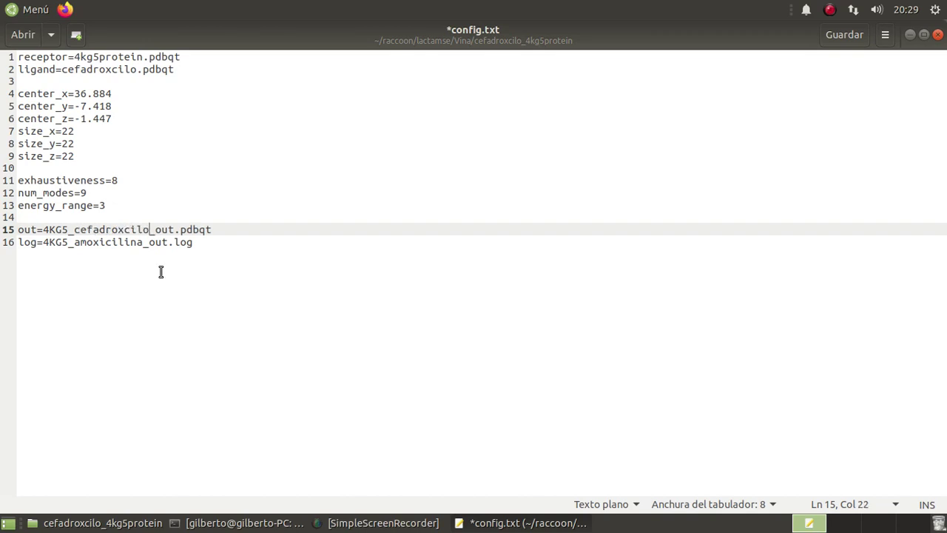
Replace the ligand name on the log line to give 4KG5_cefadroxcilo_out.log, save and close config.txt, and return to Vina
{"action": "left_click", "coordinate": [145, 242]}
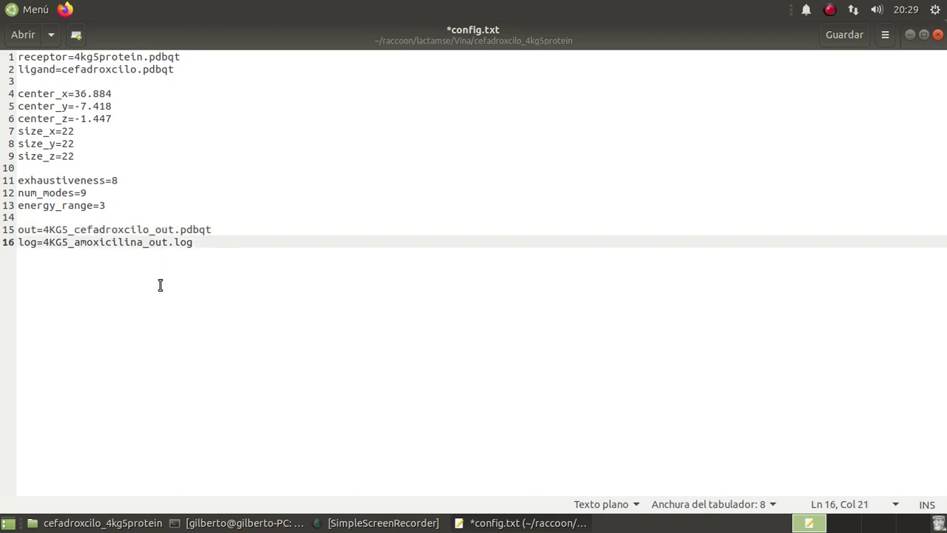
{"action": "key", "text": "BackSpace"}
{"action": "key", "text": "BackSpace"}
{"action": "key", "text": "BackSpace"}
{"action": "key", "text": "BackSpace"}
{"action": "key", "text": "BackSpace"}
{"action": "key", "text": "BackSpace"}
{"action": "key", "text": "BackSpace"}
{"action": "key", "text": "BackSpace"}
{"action": "key", "text": "BackSpace"}
{"action": "key", "text": "BackSpace"}
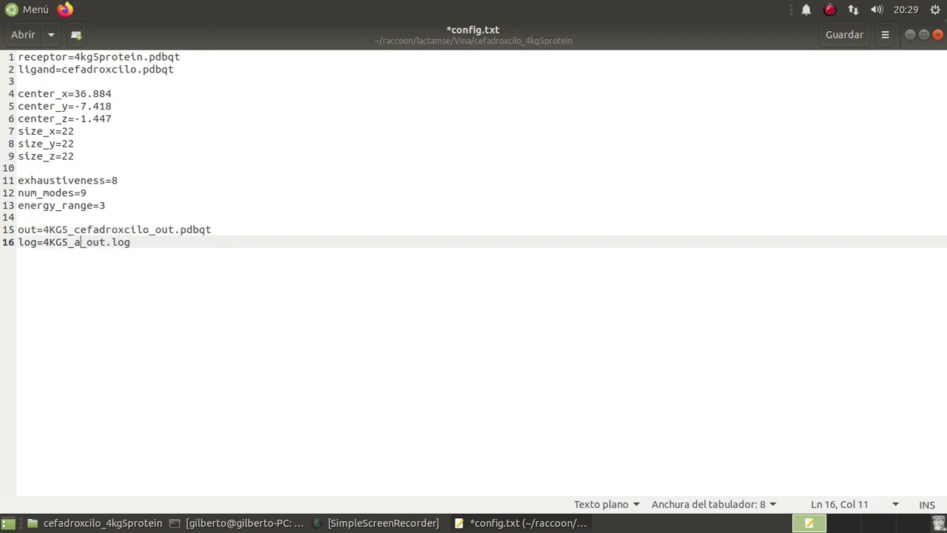
{"action": "key", "text": "BackSpace"}
{"action": "type", "text": "cefadroxcilo"}
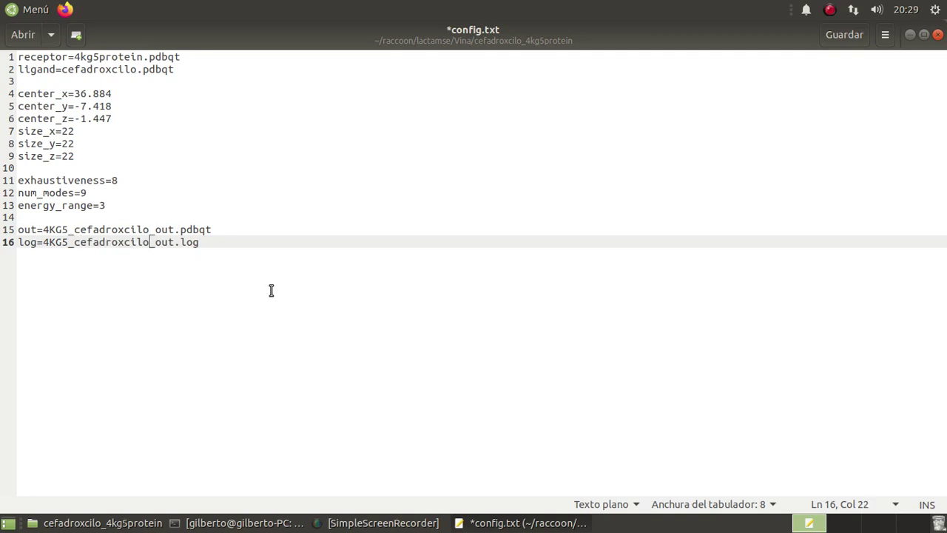
{"action": "key", "text": "ctrl+s"}
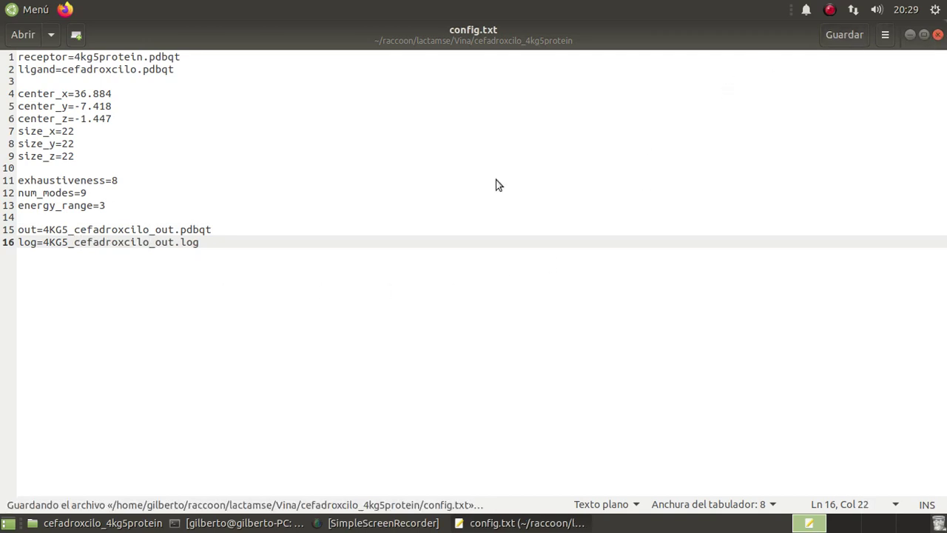
{"action": "key", "text": "ctrl+q"}
{"action": "left_click", "coordinate": [11, 69]}
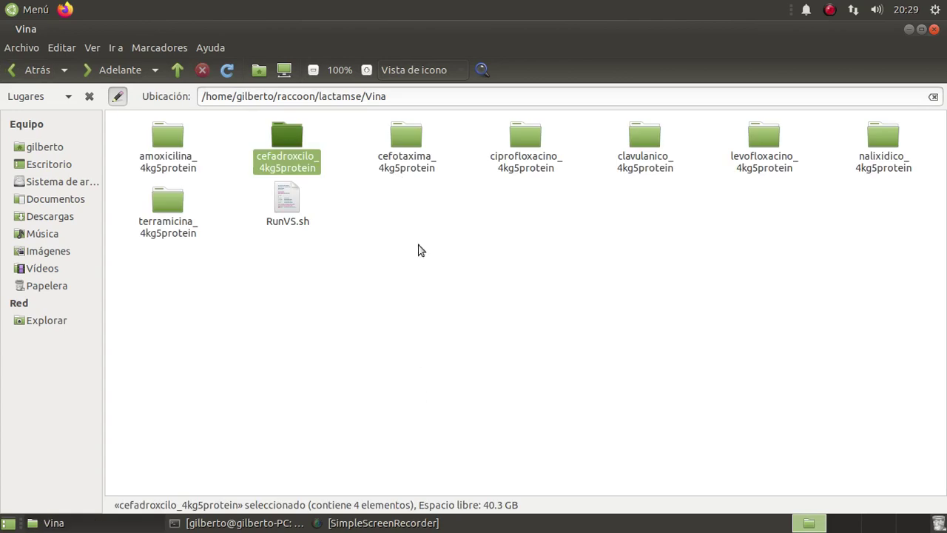
In the cefotaxima_4kg5protein folder, copy the base name cefotaxima from the ligand's PDBQT file, leaving the file name as it is
{"action": "double_click", "coordinate": [404, 147]}
{"action": "left_click", "coordinate": [288, 144]}
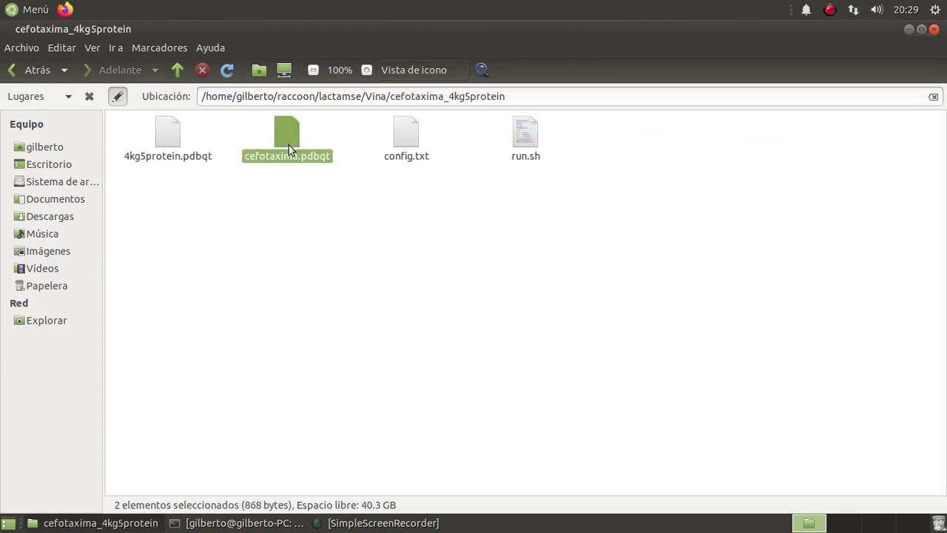
{"action": "key", "text": "F2"}
{"action": "key", "text": "ctrl+c"}
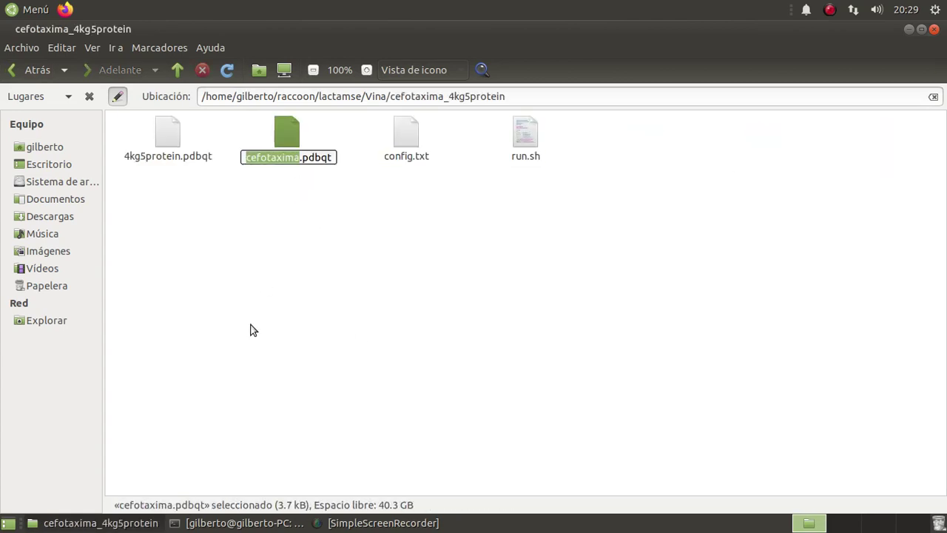
{"action": "left_click", "coordinate": [366, 320]}
In cefotaxima's config.txt, replace the ligand name before .pdbqt on the ligand line with the copied name cefotaxima
{"action": "double_click", "coordinate": [399, 131]}
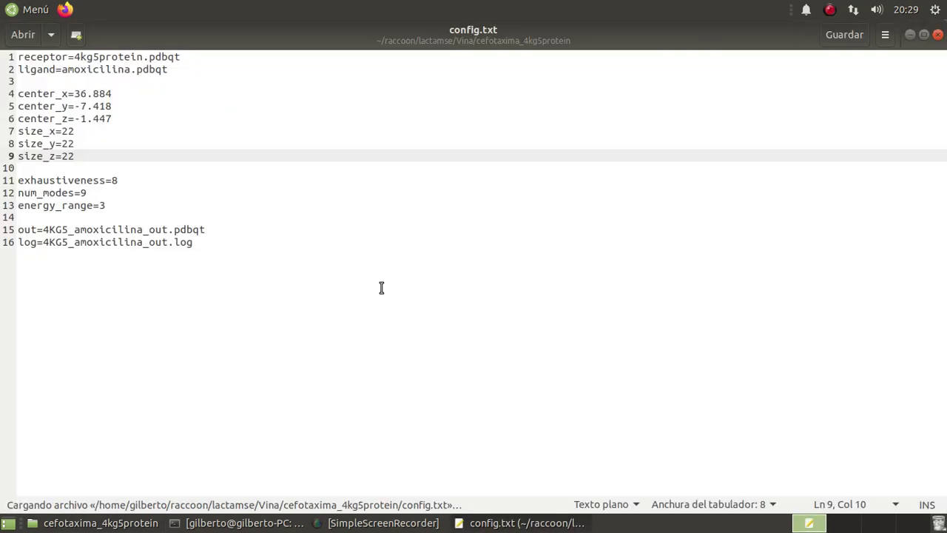
{"action": "left_click", "coordinate": [131, 70]}
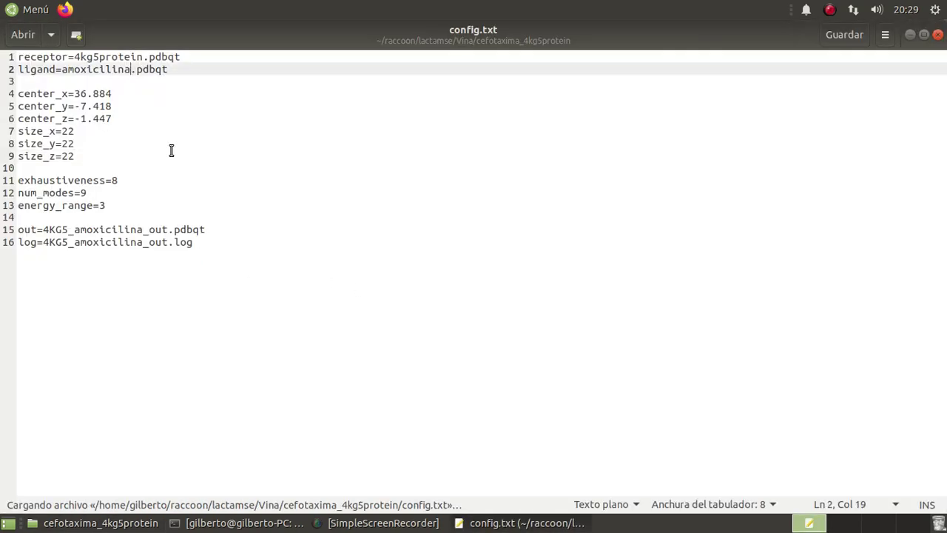
{"action": "key", "text": "BackSpace"}
{"action": "key", "text": "BackSpace"}
{"action": "key", "text": "BackSpace"}
{"action": "key", "text": "BackSpace"}
{"action": "key", "text": "BackSpace"}
{"action": "key", "text": "BackSpace"}
{"action": "key", "text": "BackSpace"}
{"action": "key", "text": "BackSpace"}
{"action": "key", "text": "BackSpace"}
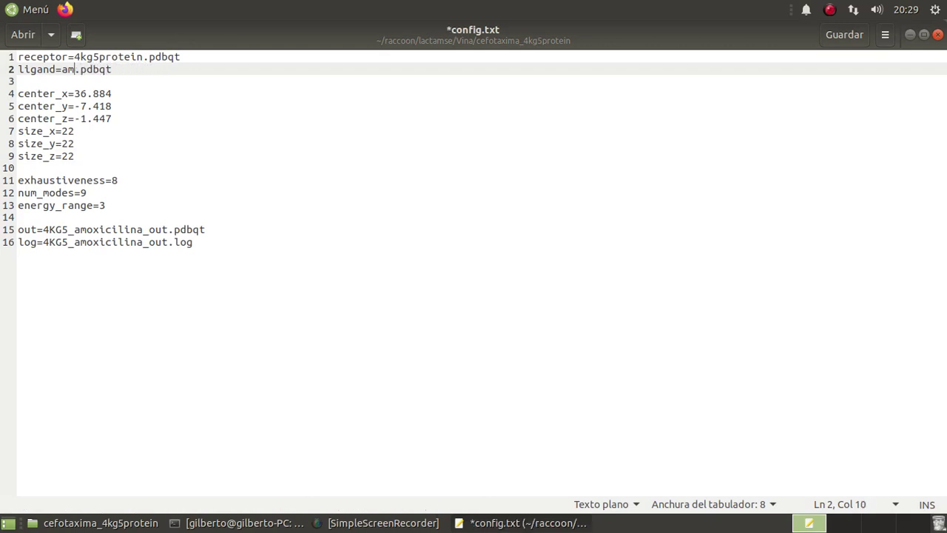
{"action": "key", "text": "BackSpace"}
{"action": "key", "text": "BackSpace"}
{"action": "key", "text": "ctrl+v"}
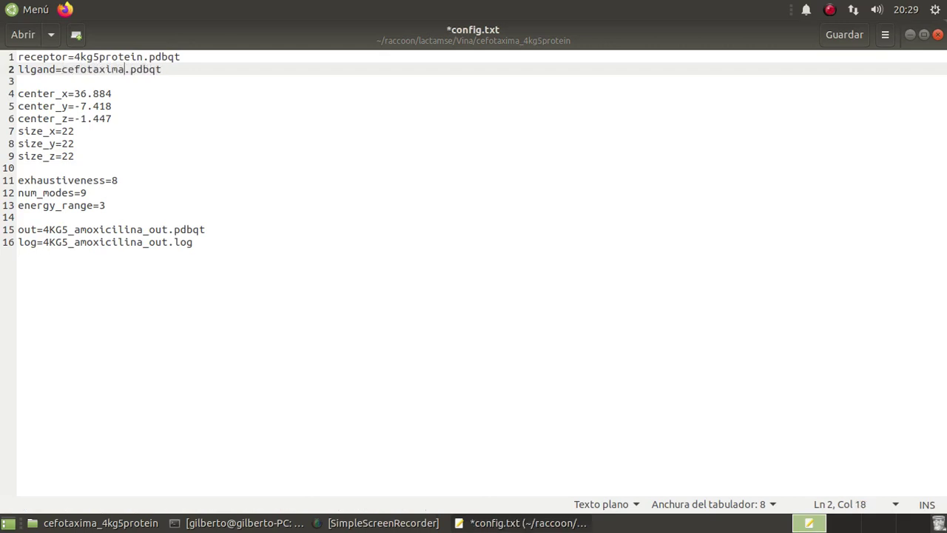
Replace the ligand name on the out line of cefotaxima's config.txt with the copied name, giving 4KG5_cefotaxima_out.pdbqt
{"action": "left_click", "coordinate": [145, 230]}
{"action": "key", "text": "BackSpace"}
{"action": "key", "text": "BackSpace"}
{"action": "key", "text": "BackSpace"}
{"action": "key", "text": "BackSpace"}
{"action": "key", "text": "BackSpace"}
{"action": "key", "text": "BackSpace"}
{"action": "key", "text": "BackSpace"}
{"action": "key", "text": "BackSpace"}
{"action": "key", "text": "BackSpace"}
{"action": "key", "text": "BackSpace"}
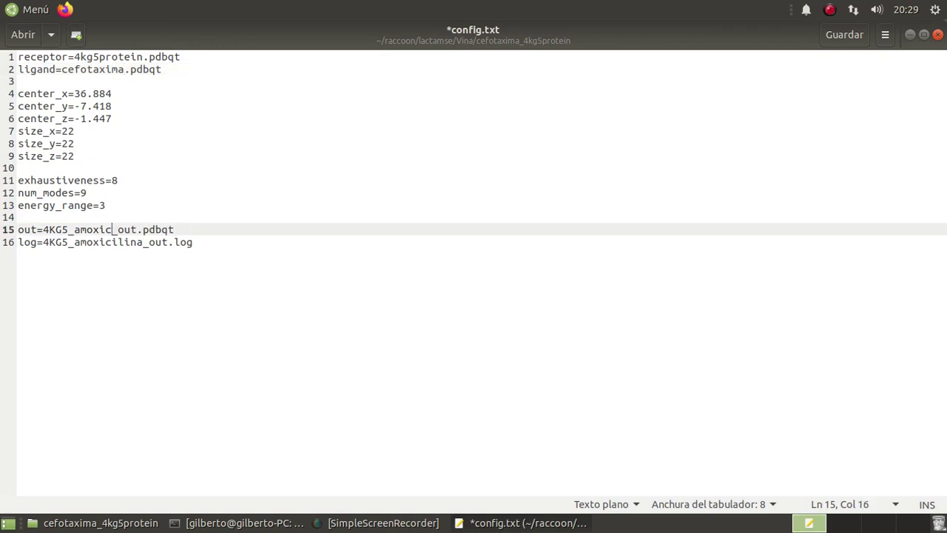
{"action": "key", "text": "BackSpace"}
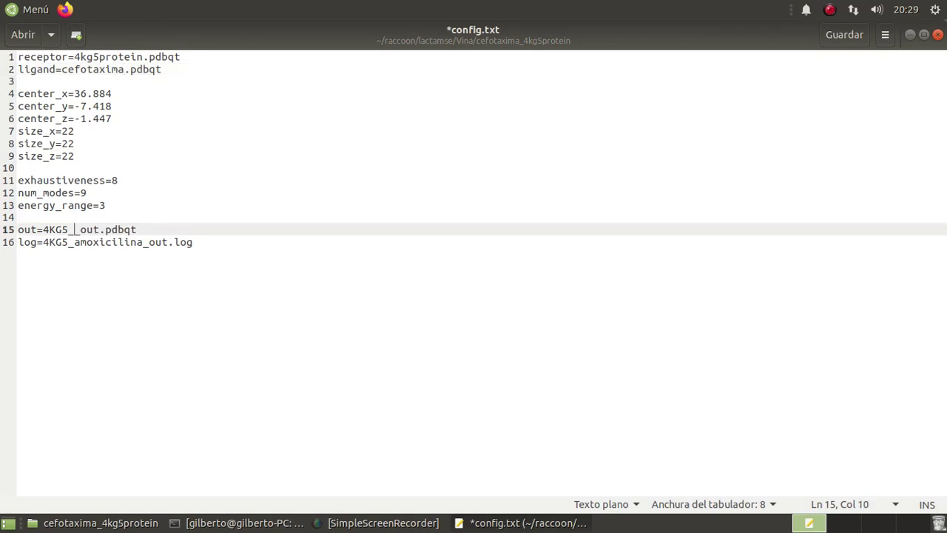
{"action": "key", "text": "ctrl+v"}
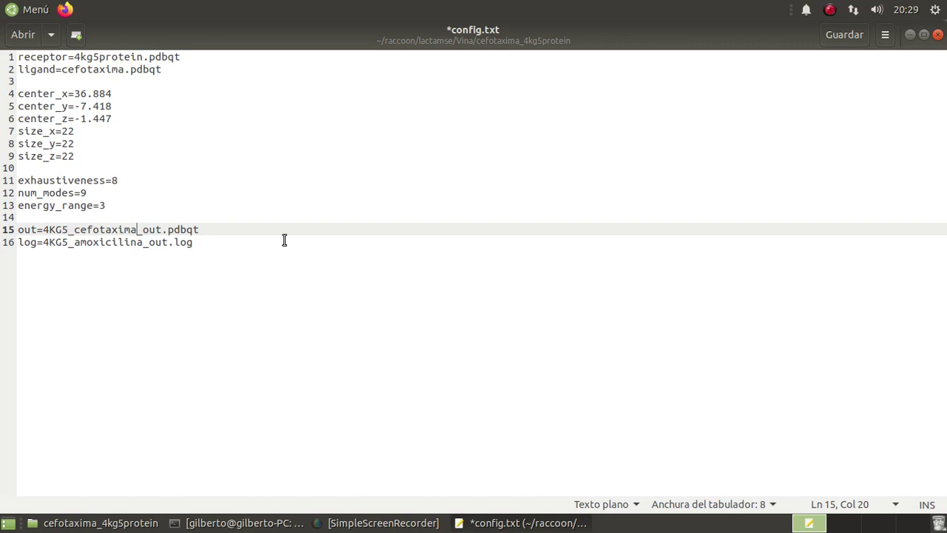
Replace the ligand name on the log line of cefotaxima's config.txt with the copied name, giving 4KG5_cefotaxima_out.log
{"action": "left_click", "coordinate": [143, 243]}
{"action": "key", "text": "BackSpace"}
{"action": "key", "text": "BackSpace"}
{"action": "key", "text": "BackSpace"}
{"action": "key", "text": "BackSpace"}
{"action": "key", "text": "BackSpace"}
{"action": "key", "text": "BackSpace"}
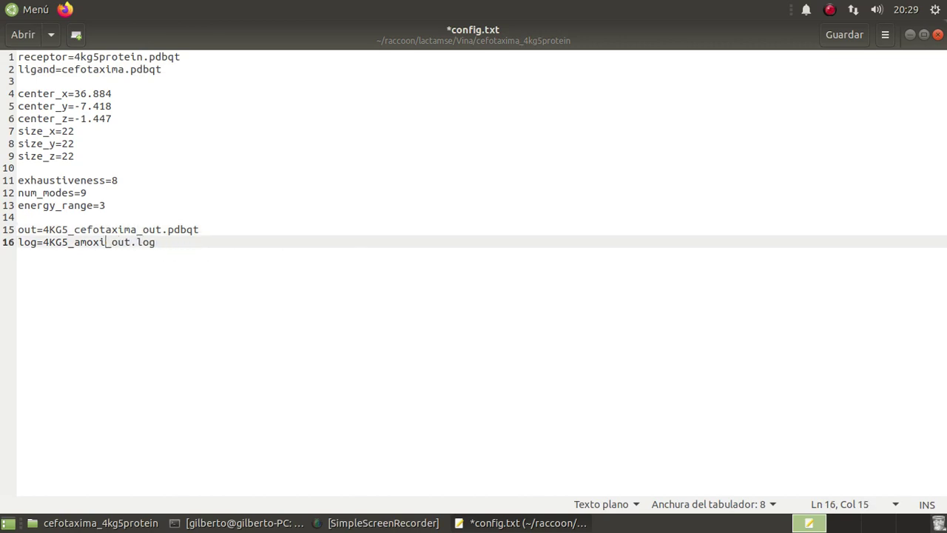
{"action": "key", "text": "BackSpace"}
{"action": "key", "text": "BackSpace"}
{"action": "key", "text": "BackSpace"}
{"action": "key", "text": "BackSpace"}
{"action": "key", "text": "BackSpace"}
{"action": "key", "text": "ctrl+v"}
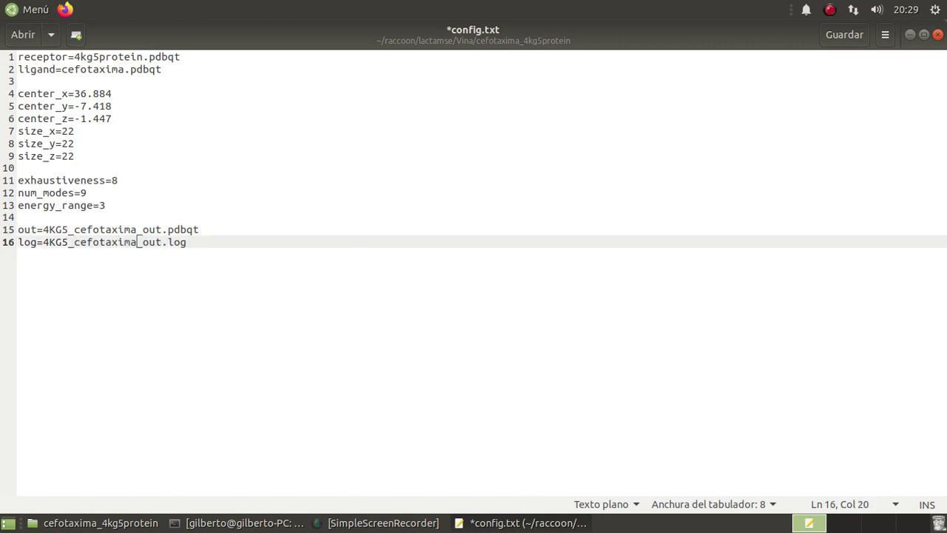
Save and close cefotaxima's config.txt, and return to the Vina folder
{"action": "left_click", "coordinate": [844, 34]}
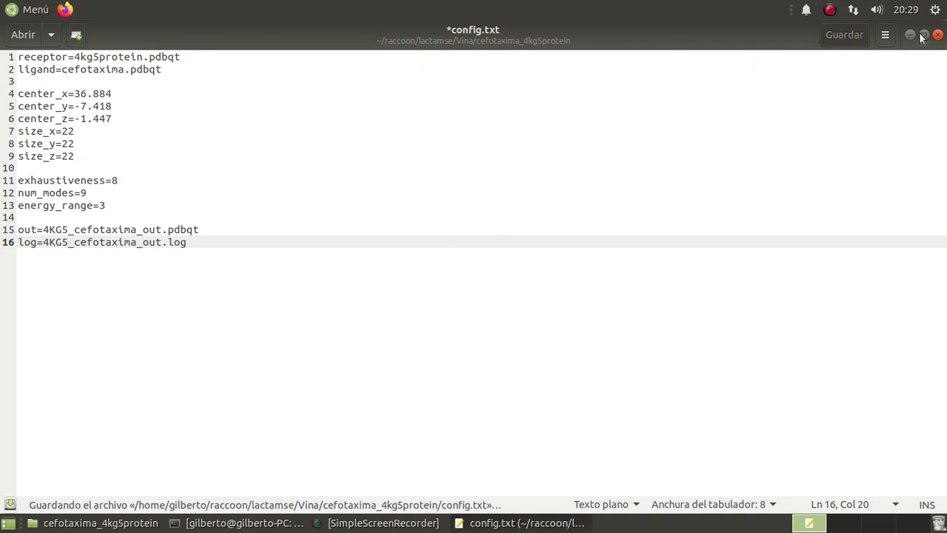
{"action": "left_click", "coordinate": [938, 34]}
{"action": "left_click", "coordinate": [340, 254]}
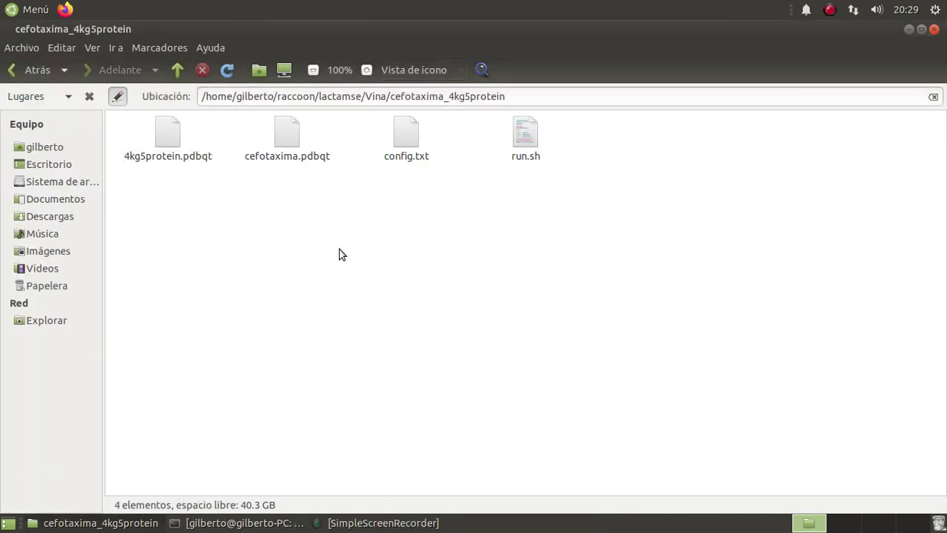
{"action": "left_click", "coordinate": [13, 70]}
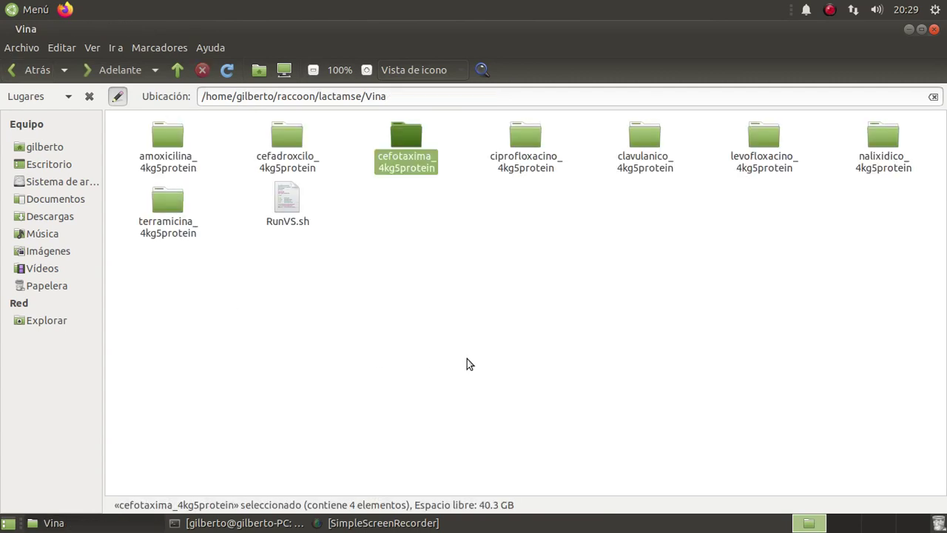
In the ciprofloxacino_4kg5protein folder, copy the base name ciprofloxacino from the ligand's PDBQT file, leaving the file name as it is
{"action": "double_click", "coordinate": [518, 143]}
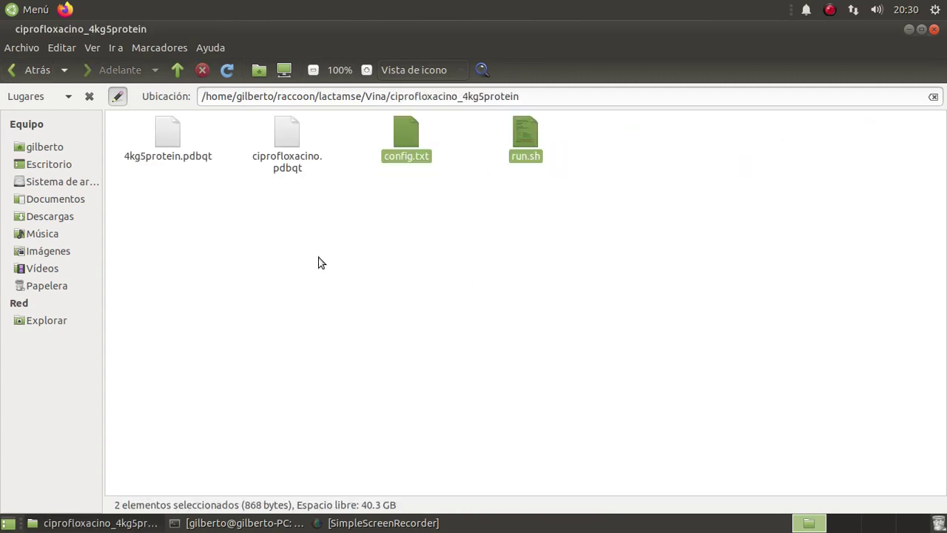
{"action": "left_click", "coordinate": [287, 135]}
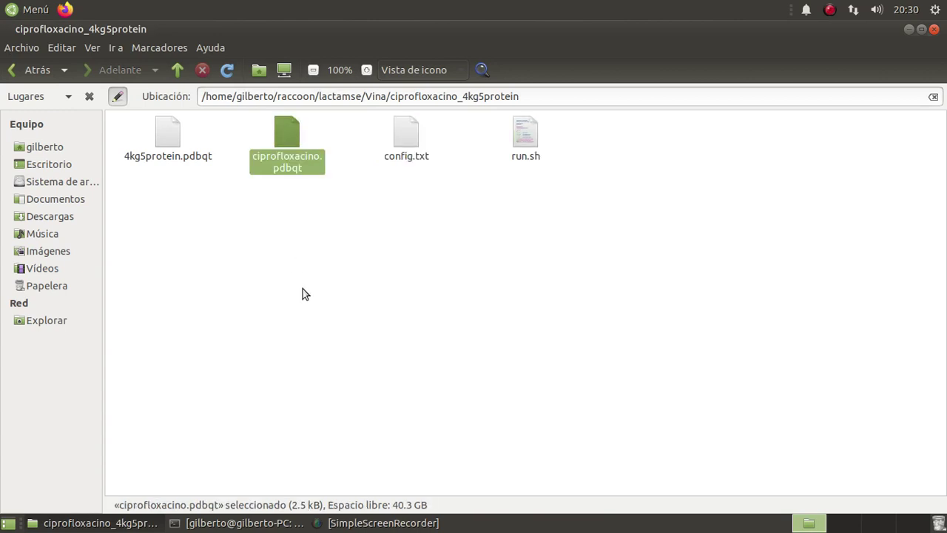
{"action": "key", "text": "F2"}
{"action": "key", "text": "ctrl+c"}
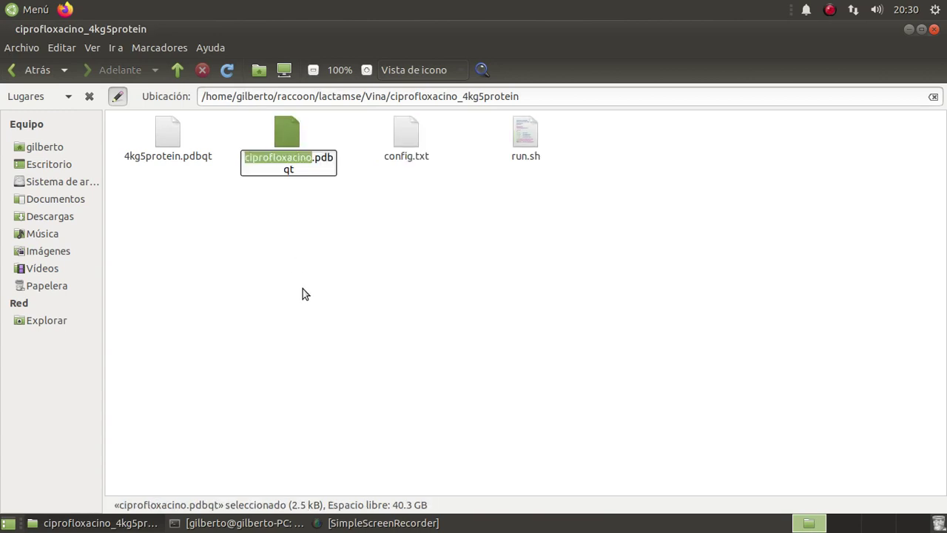
{"action": "left_click", "coordinate": [363, 277]}
In ciprofloxacino's config.txt, replace the ligand name before .pdbqt on the ligand line with the copied name ciprofloxacino
{"action": "double_click", "coordinate": [406, 135]}
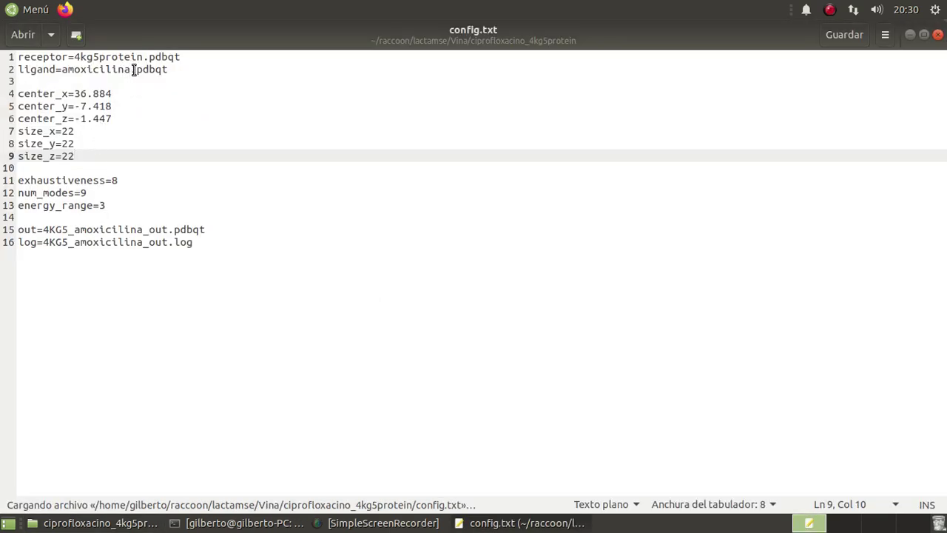
{"action": "left_click", "coordinate": [134, 70]}
{"action": "key", "text": "BackSpace"}
{"action": "key", "text": "BackSpace"}
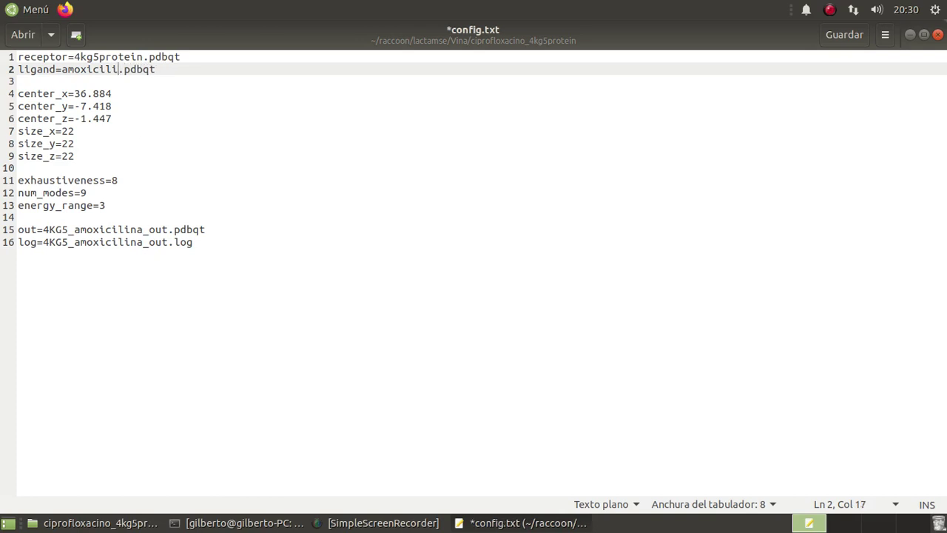
{"action": "key", "text": "BackSpace"}
{"action": "key", "text": "BackSpace"}
{"action": "key", "text": "BackSpace"}
{"action": "key", "text": "BackSpace"}
{"action": "key", "text": "BackSpace"}
{"action": "key", "text": "BackSpace"}
{"action": "key", "text": "BackSpace"}
{"action": "key", "text": "BackSpace"}
{"action": "key", "text": "BackSpace"}
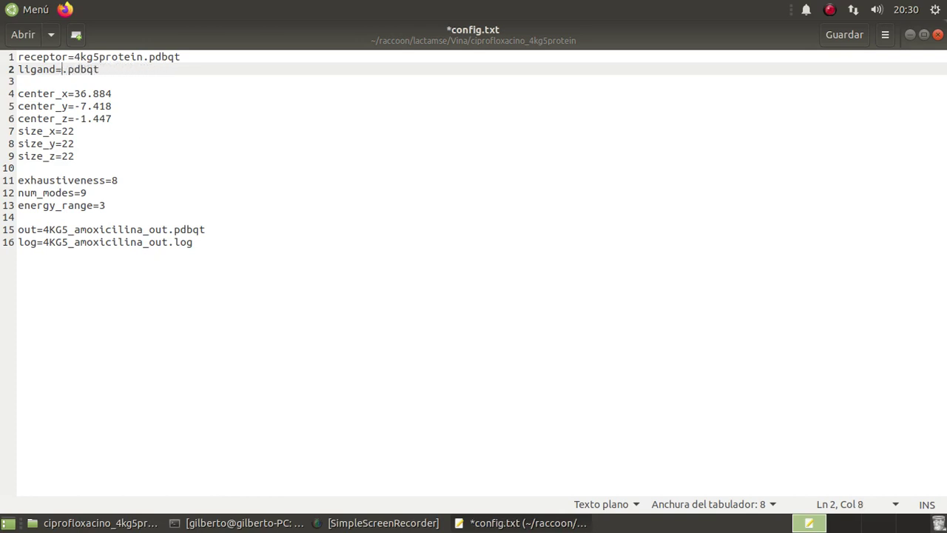
{"action": "key", "text": "ctrl+v"}
Replace the ligand name on the out line of ciprofloxacino's config.txt with the copied name, giving 4KG5_ciprofloxacino_out.pdbqt
{"action": "left_click", "coordinate": [143, 231]}
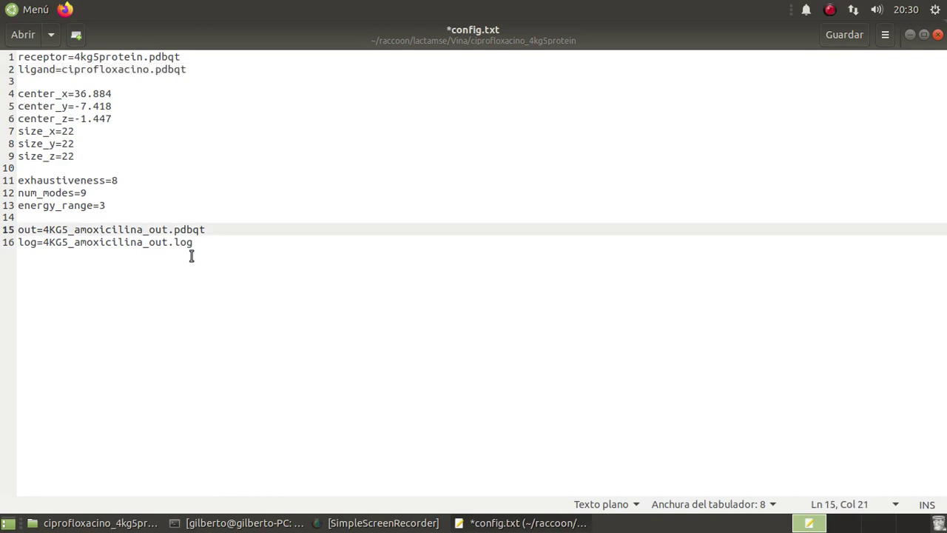
{"action": "key", "text": "BackSpace"}
{"action": "key", "text": "BackSpace"}
{"action": "key", "text": "BackSpace"}
{"action": "key", "text": "BackSpace"}
{"action": "key", "text": "BackSpace"}
{"action": "key", "text": "BackSpace"}
{"action": "key", "text": "BackSpace"}
{"action": "key", "text": "BackSpace"}
{"action": "key", "text": "BackSpace"}
{"action": "key", "text": "BackSpace"}
{"action": "key", "text": "BackSpace"}
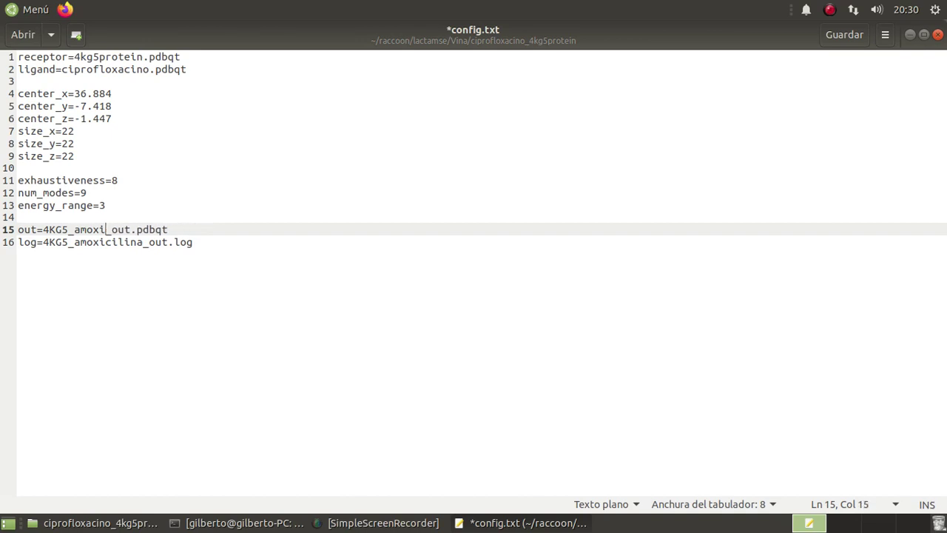
{"action": "key", "text": "ctrl+v"}
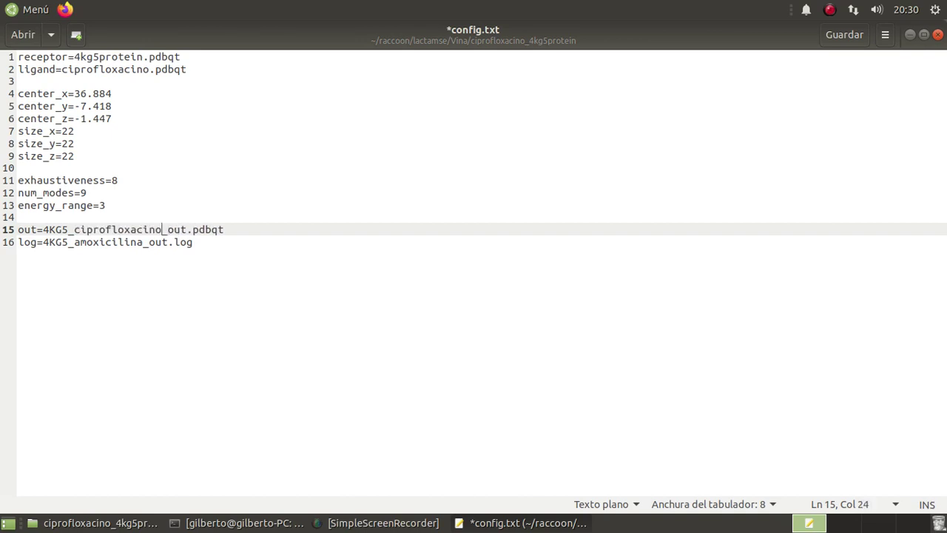
Delete the old ligand name between 4KG5_ and _out on the log line of ciprofloxacino's config.txt
{"action": "left_click", "coordinate": [144, 244]}
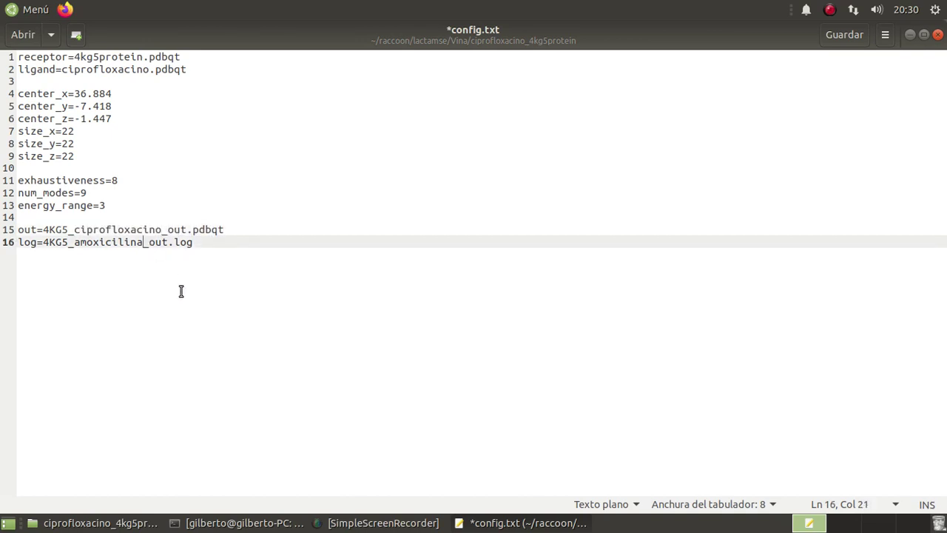
{"action": "key", "text": "BackSpace"}
{"action": "key", "text": "BackSpace"}
{"action": "key", "text": "BackSpace"}
{"action": "key", "text": "BackSpace"}
{"action": "key", "text": "BackSpace"}
{"action": "key", "text": "BackSpace"}
{"action": "key", "text": "BackSpace"}
{"action": "key", "text": "BackSpace"}
{"action": "key", "text": "BackSpace"}
{"action": "key", "text": "BackSpace"}
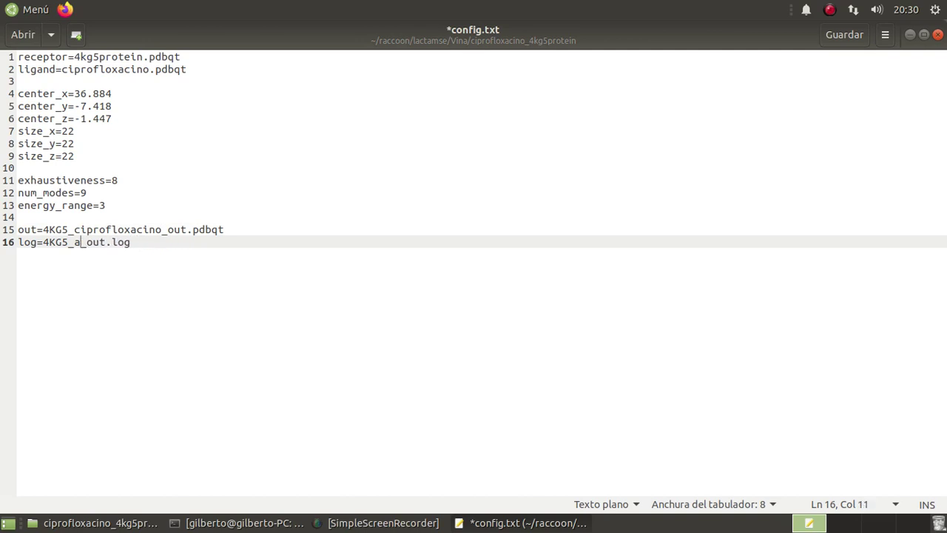
Complete the log file name as 4KG5_ciprofloxacino_out.log, then save and close the ciprofloxacino config.txt
{"action": "key", "text": "BackSpace"}
{"action": "key", "text": "ctrl+v"}
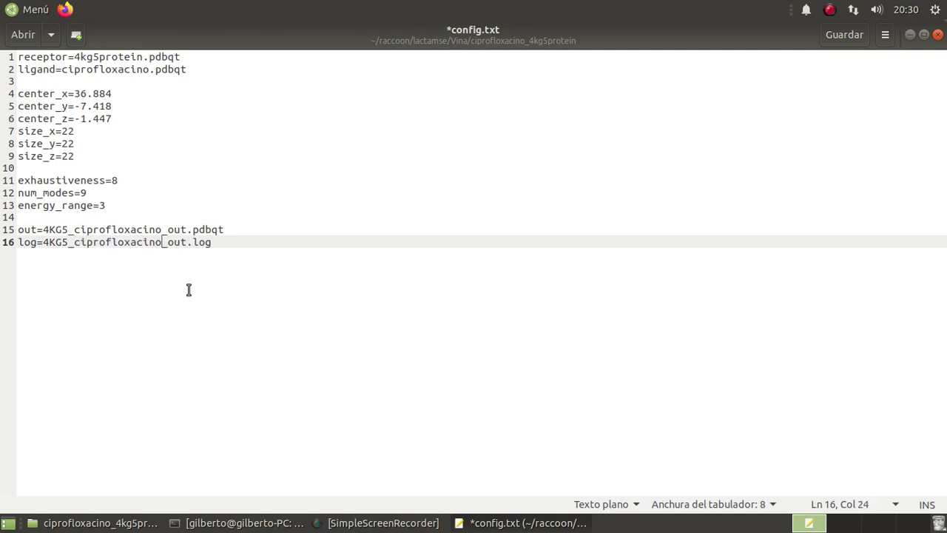
{"action": "left_click", "coordinate": [937, 34]}
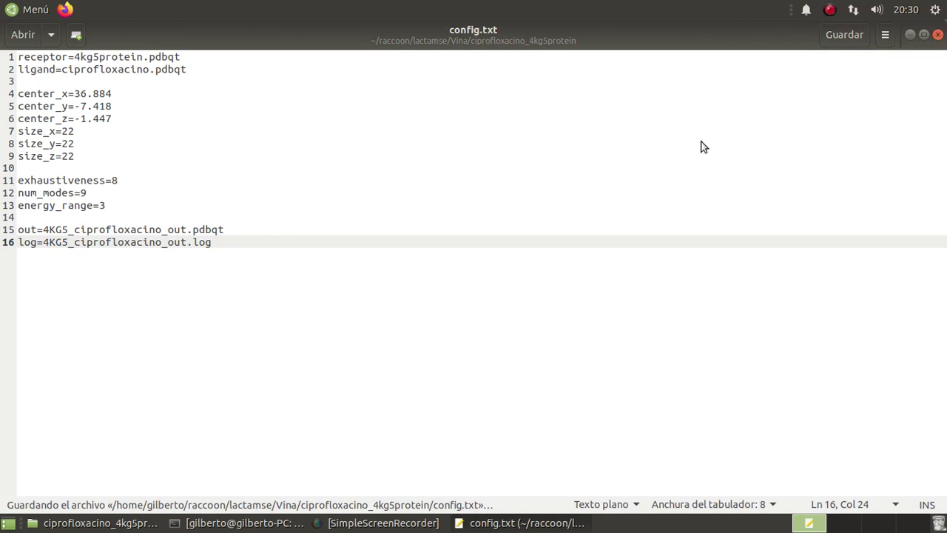
Go to the clavulanico_4kg5protein folder and copy the base name of clavulanico.pdbqt without renaming the file
{"action": "key", "text": "alt+Left"}
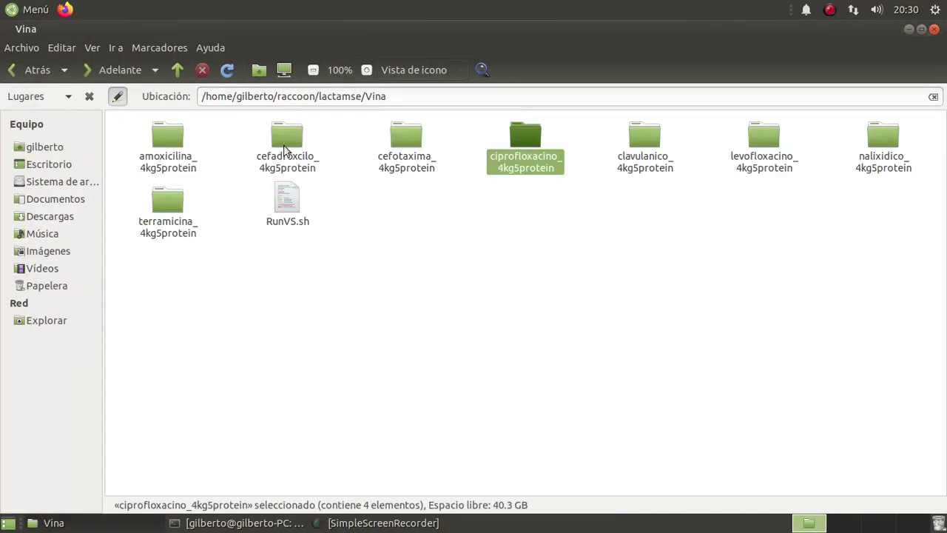
{"action": "left_click", "coordinate": [638, 143]}
{"action": "double_click", "coordinate": [639, 143]}
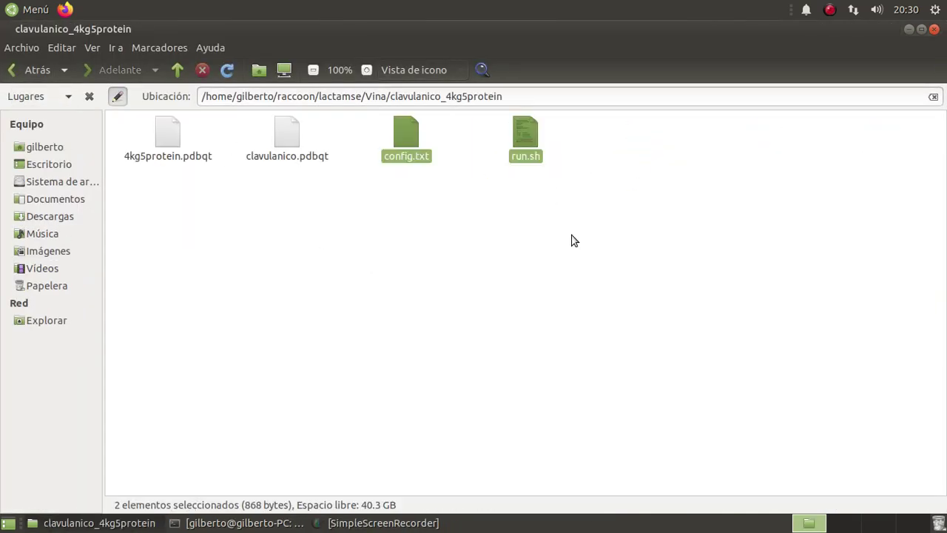
{"action": "left_click", "coordinate": [332, 250]}
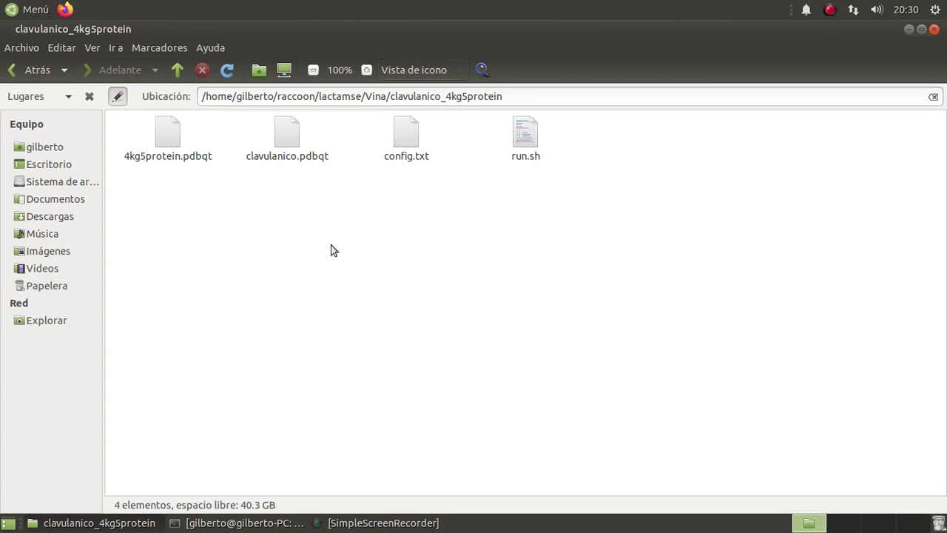
{"action": "left_click", "coordinate": [293, 146]}
{"action": "key", "text": "F2"}
{"action": "key", "text": "ctrl+c"}
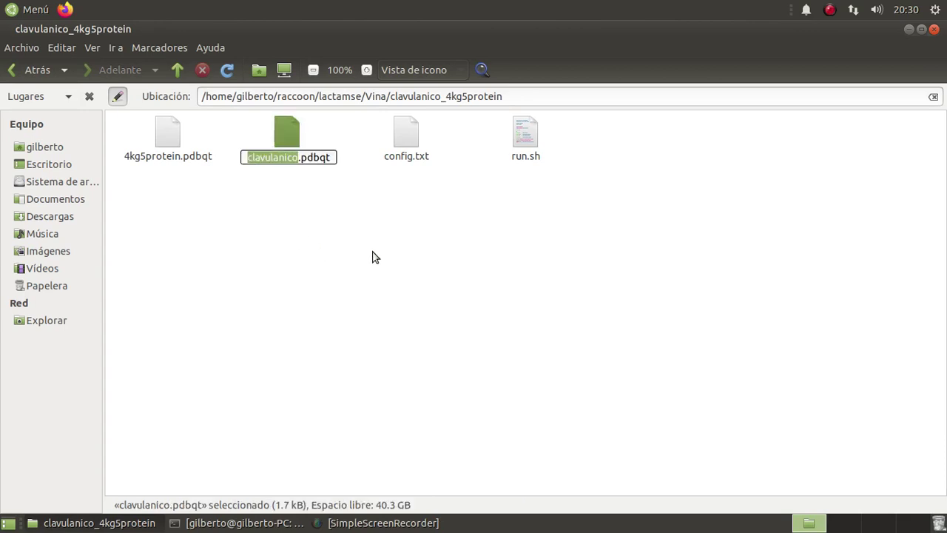
{"action": "left_click", "coordinate": [375, 258]}
Open config.txt in the clavulanico folder and set the ligand to clavulanico.pdbqt
{"action": "double_click", "coordinate": [404, 137]}
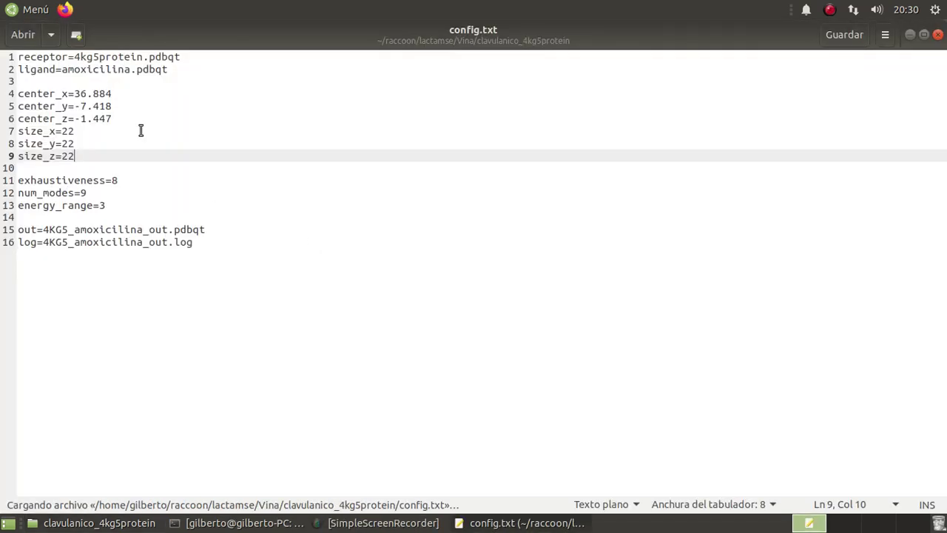
{"action": "left_click", "coordinate": [132, 70]}
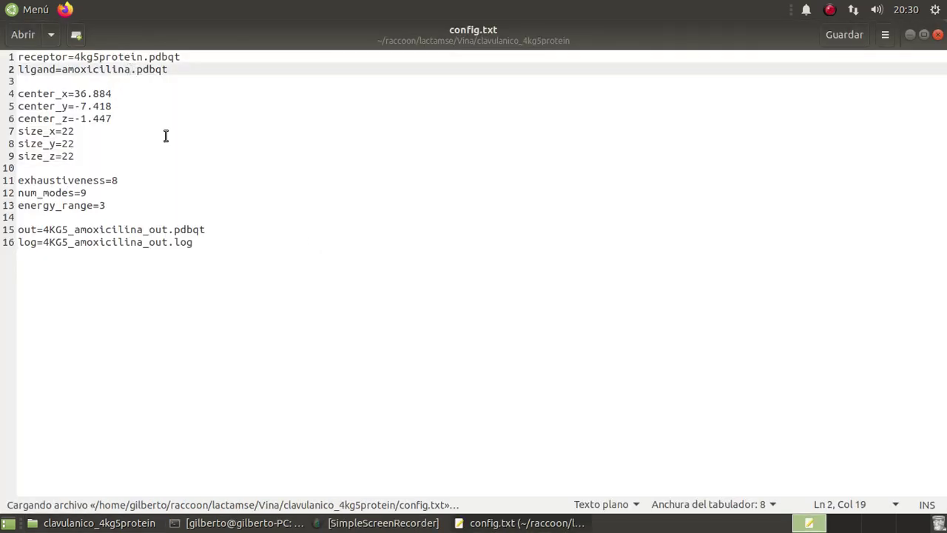
{"action": "key", "text": "BackSpace"}
{"action": "key", "text": "BackSpace"}
{"action": "key", "text": "BackSpace"}
{"action": "key", "text": "BackSpace"}
{"action": "key", "text": "BackSpace"}
{"action": "key", "text": "BackSpace"}
{"action": "key", "text": "BackSpace"}
{"action": "key", "text": "BackSpace"}
{"action": "key", "text": "BackSpace"}
{"action": "key", "text": "BackSpace"}
{"action": "key", "text": "BackSpace"}
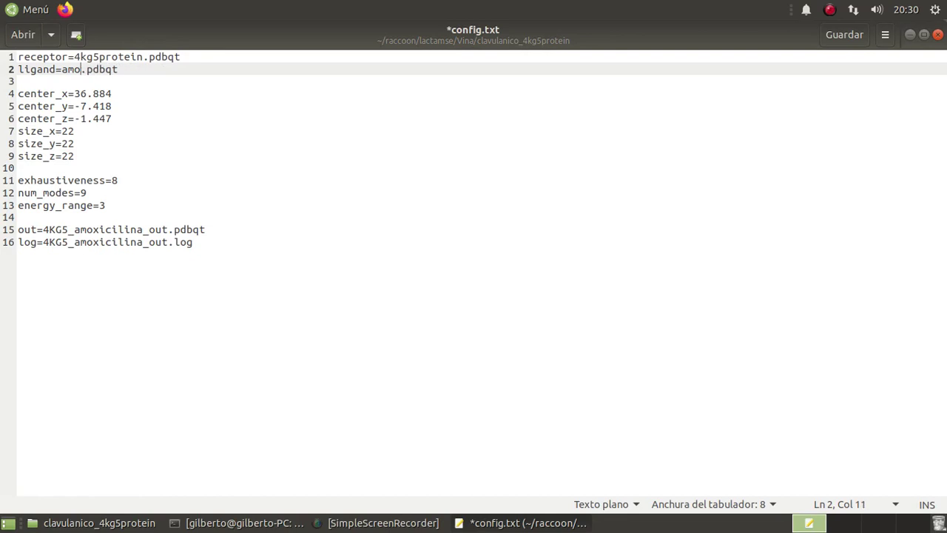
{"action": "type", "text": "clavulanico"}
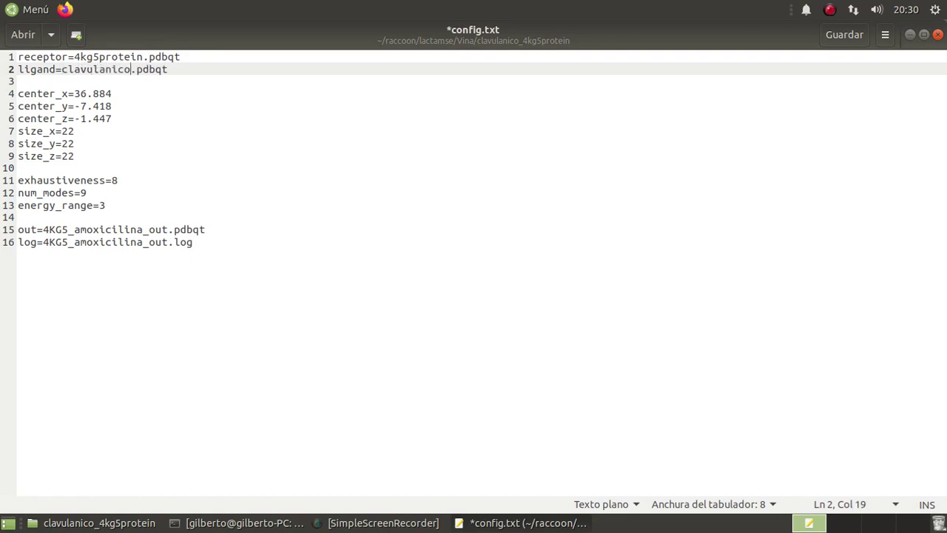
Set the out entry of the clavulanico configuration to 4KG5_clavulanico_out.pdbqt
{"action": "left_click", "coordinate": [145, 230]}
{"action": "key", "text": "BackSpace"}
{"action": "key", "text": "BackSpace"}
{"action": "key", "text": "BackSpace"}
{"action": "key", "text": "BackSpace"}
{"action": "key", "text": "BackSpace"}
{"action": "key", "text": "BackSpace"}
{"action": "key", "text": "BackSpace"}
{"action": "key", "text": "BackSpace"}
{"action": "key", "text": "BackSpace"}
{"action": "key", "text": "BackSpace"}
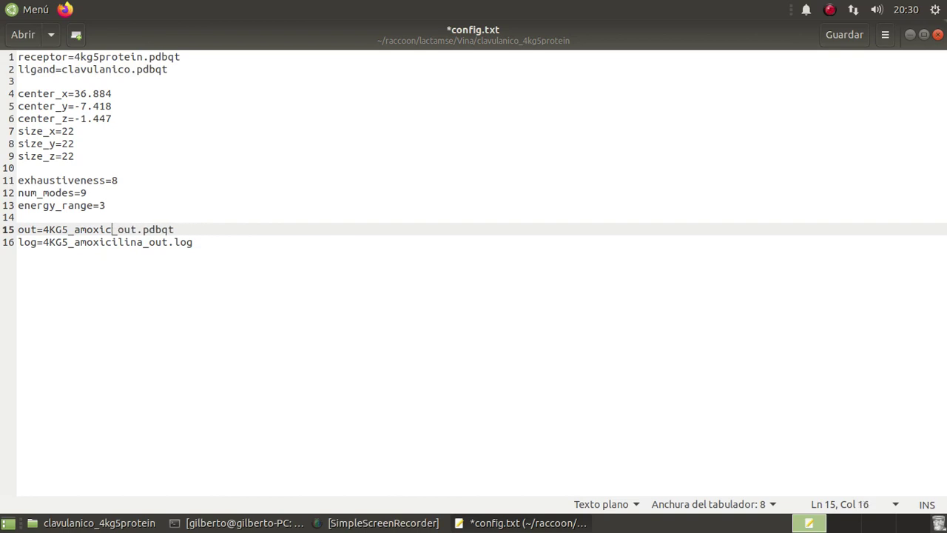
{"action": "key", "text": "BackSpace"}
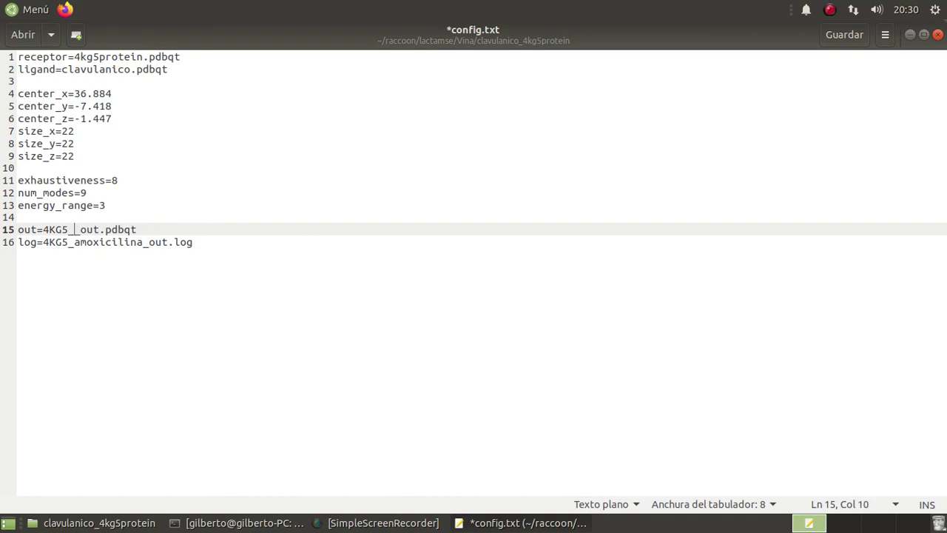
{"action": "type", "text": "clavulanico"}
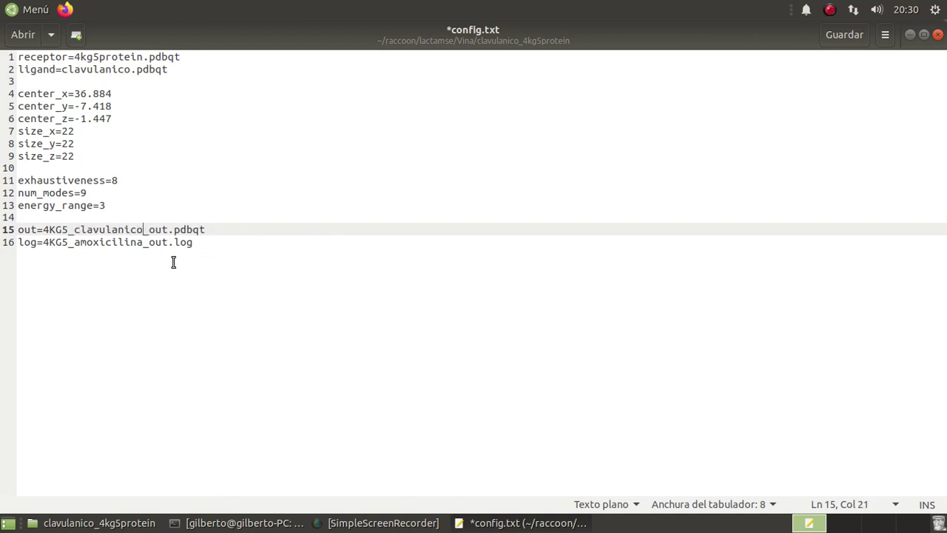
Set the log entry to 4KG5_clavulanico_out.log, then save and close the clavulanico config.txt
{"action": "left_click", "coordinate": [144, 244]}
{"action": "key", "text": "BackSpace"}
{"action": "key", "text": "BackSpace"}
{"action": "key", "text": "BackSpace"}
{"action": "key", "text": "BackSpace"}
{"action": "key", "text": "BackSpace"}
{"action": "key", "text": "BackSpace"}
{"action": "key", "text": "BackSpace"}
{"action": "key", "text": "BackSpace"}
{"action": "key", "text": "BackSpace"}
{"action": "key", "text": "BackSpace"}
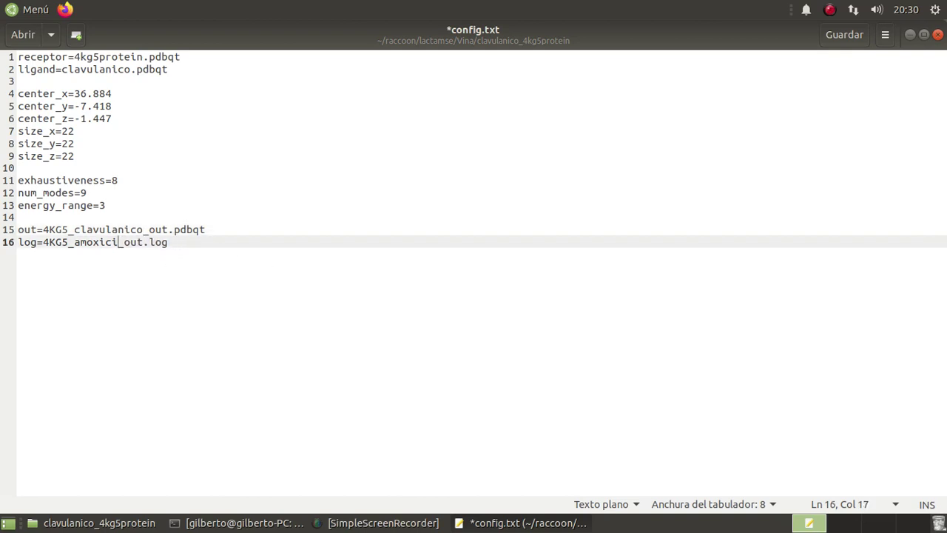
{"action": "key", "text": "BackSpace"}
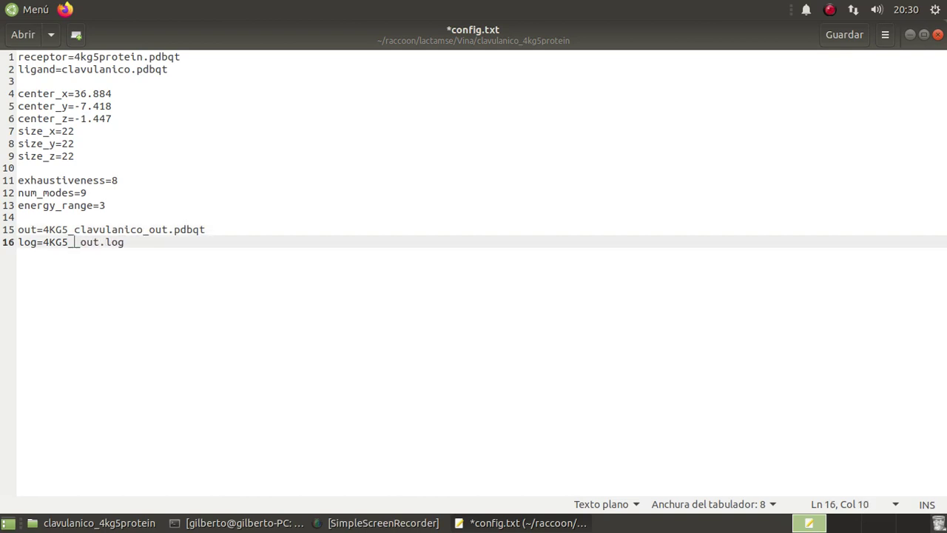
{"action": "key", "text": "ctrl+v"}
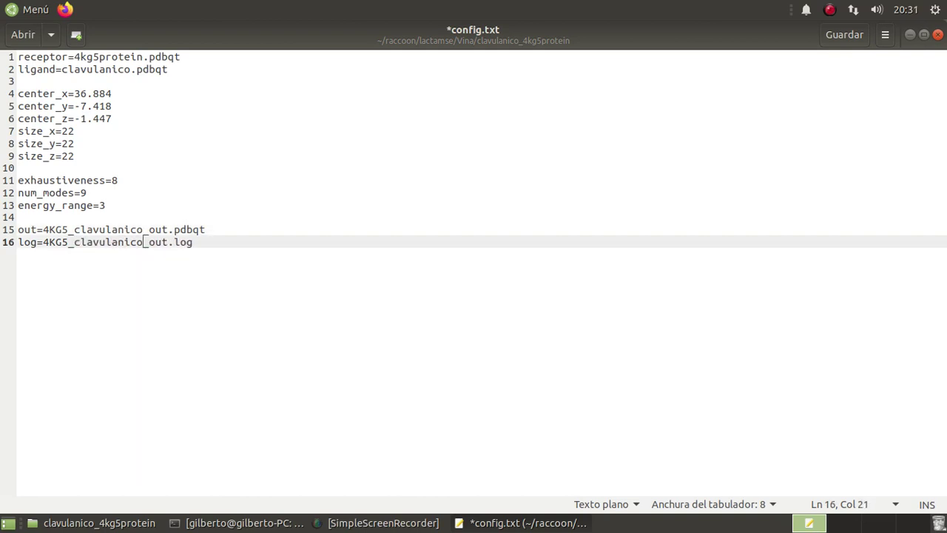
{"action": "left_click", "coordinate": [845, 35]}
{"action": "left_click", "coordinate": [938, 35]}
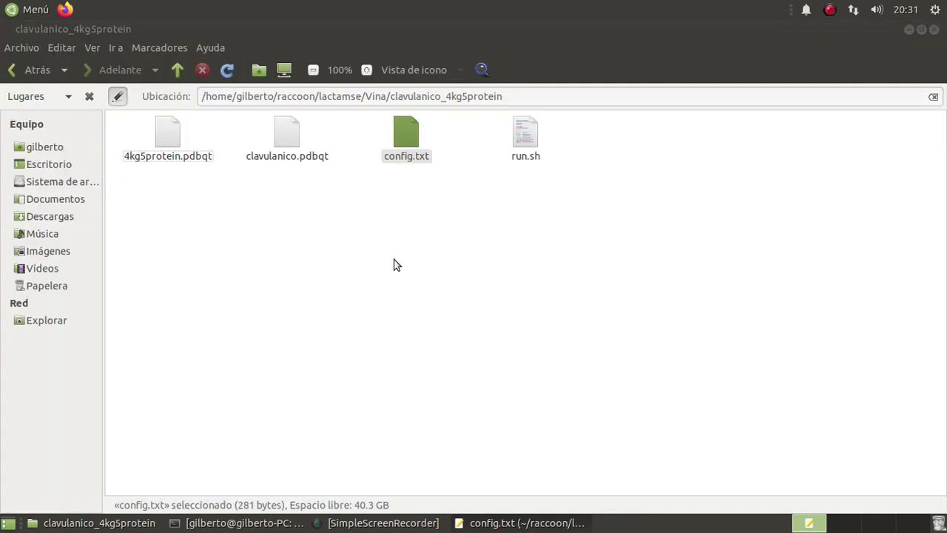
Go to the levofloxacino_4kg5protein folder and copy the base name of levofloxacino.pdbqt without renaming the file
{"action": "left_click", "coordinate": [422, 258]}
{"action": "left_click", "coordinate": [12, 70]}
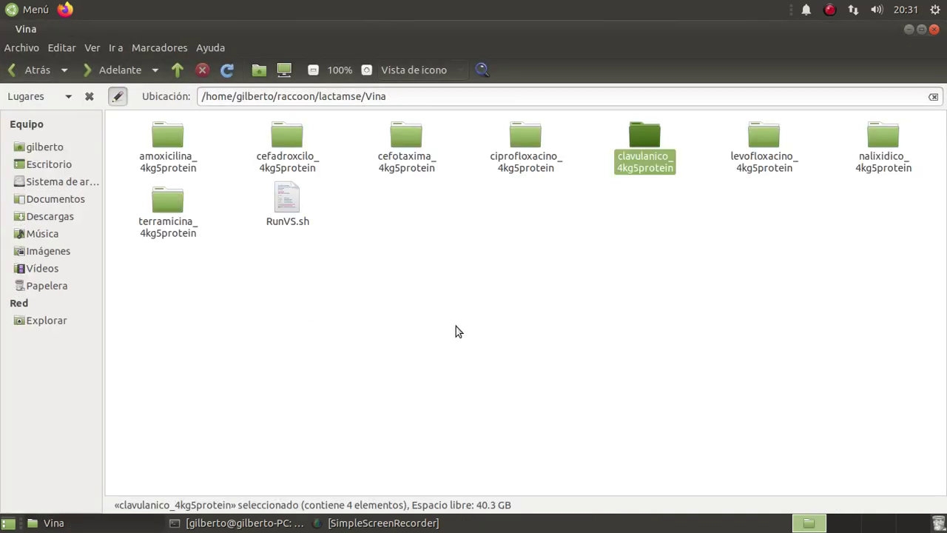
{"action": "double_click", "coordinate": [746, 142]}
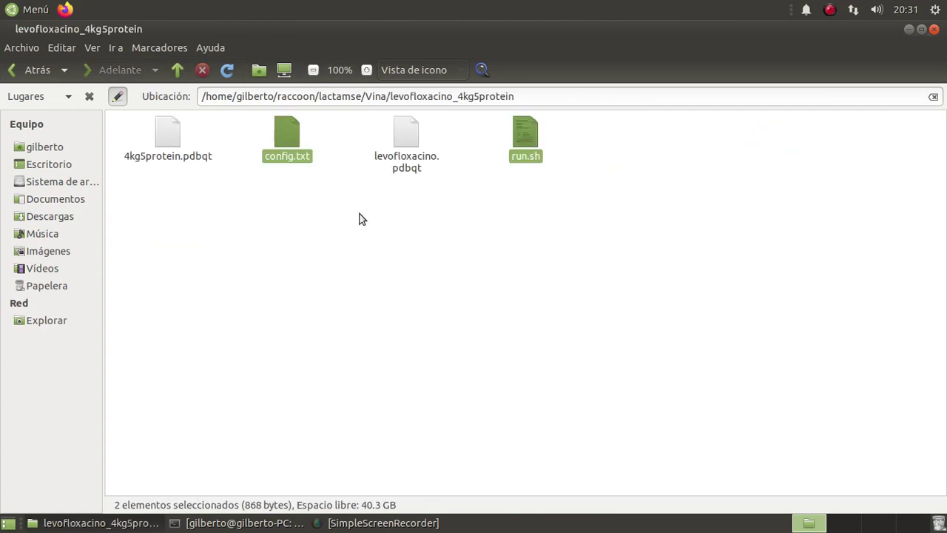
{"action": "left_click", "coordinate": [404, 143]}
{"action": "key", "text": "F2"}
{"action": "key", "text": "ctrl+c"}
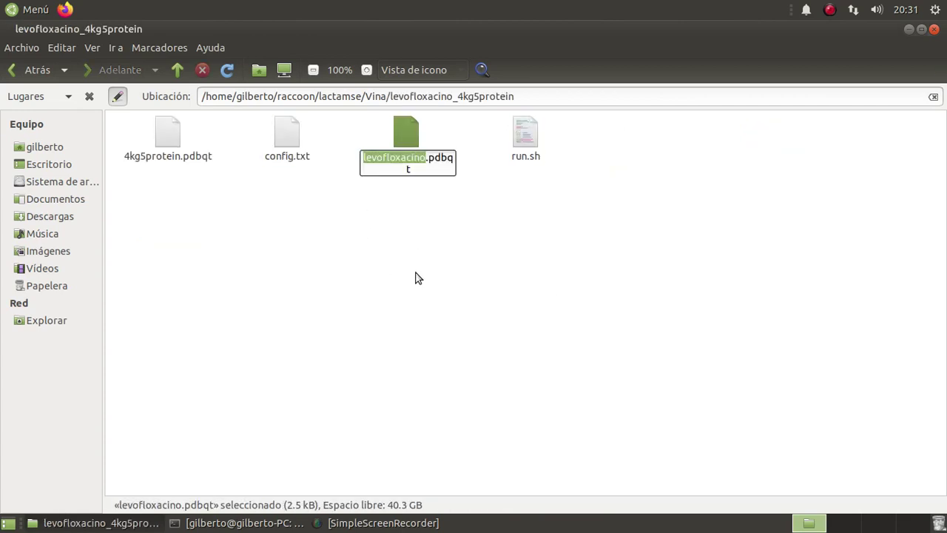
{"action": "left_click", "coordinate": [351, 247]}
Open config.txt in the levofloxacino folder and set the ligand to levofloxacino.pdbqt
{"action": "double_click", "coordinate": [280, 135]}
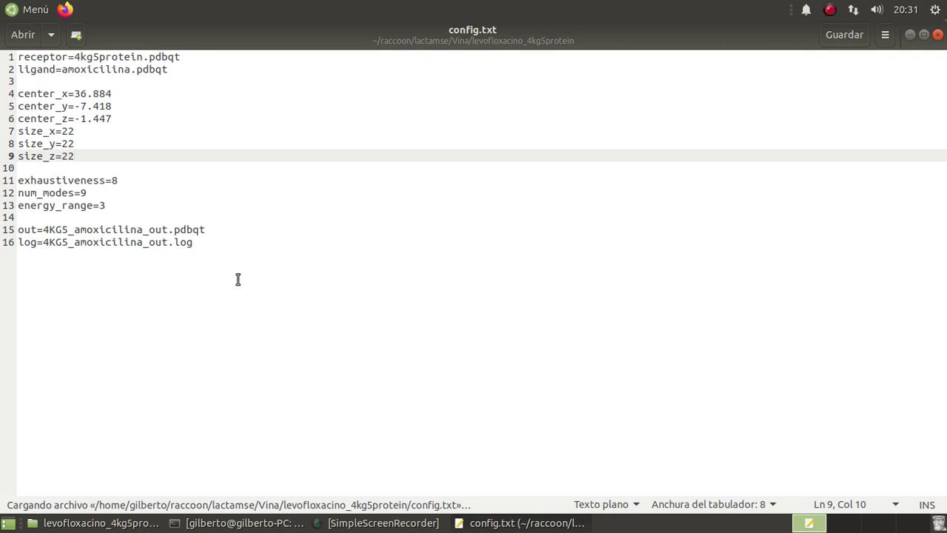
{"action": "left_click", "coordinate": [134, 70]}
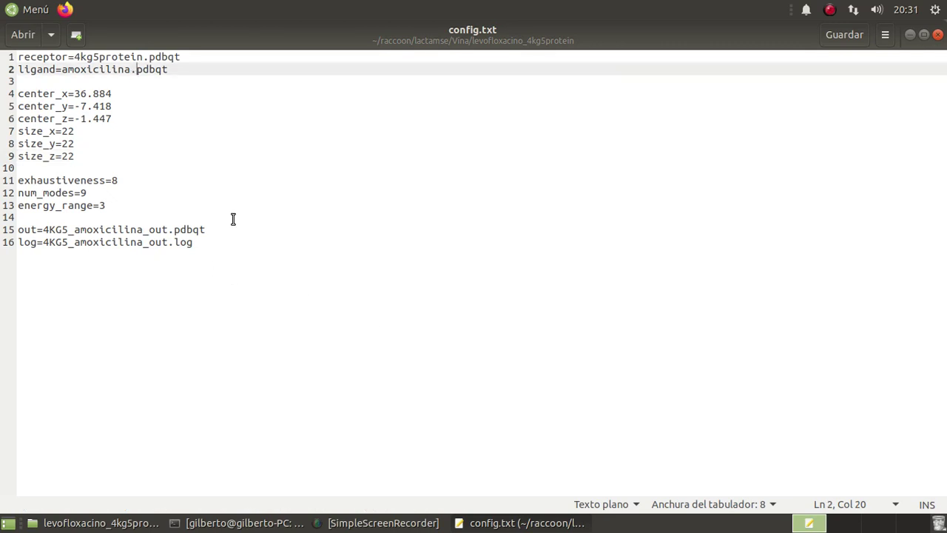
{"action": "key", "text": "BackSpace"}
{"action": "key", "text": "BackSpace"}
{"action": "key", "text": "BackSpace"}
{"action": "key", "text": "BackSpace"}
{"action": "key", "text": "BackSpace"}
{"action": "key", "text": "BackSpace"}
{"action": "key", "text": "BackSpace"}
{"action": "key", "text": "BackSpace"}
{"action": "key", "text": "BackSpace"}
{"action": "key", "text": "BackSpace"}
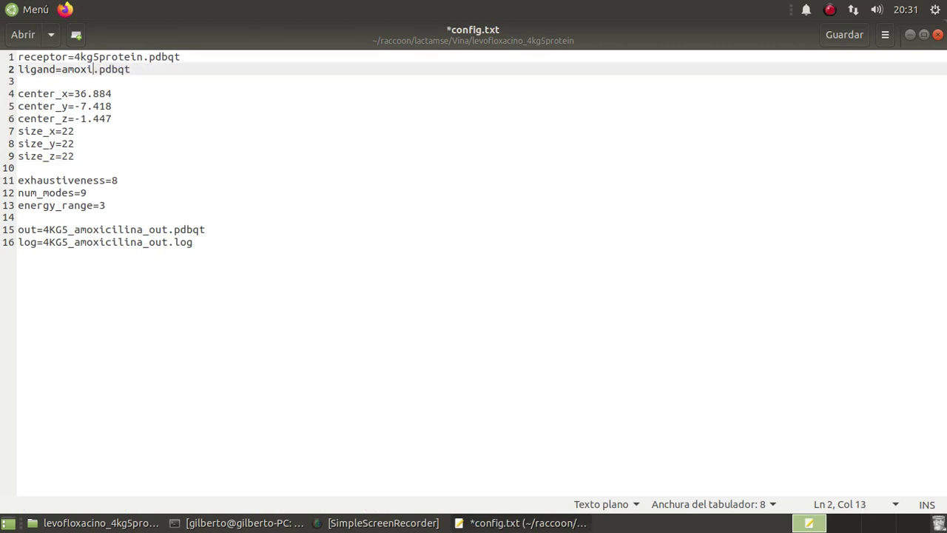
{"action": "key", "text": "BackSpace"}
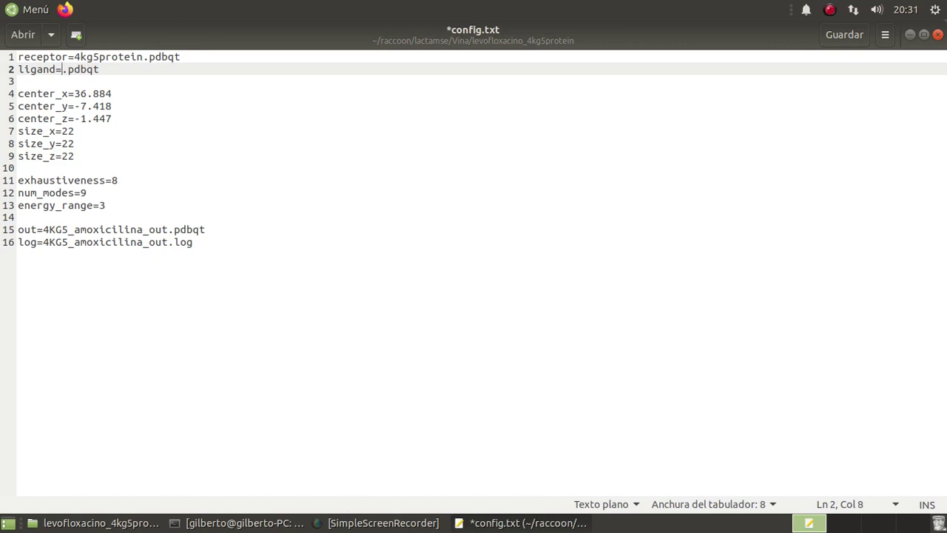
{"action": "key", "text": "ctrl+v"}
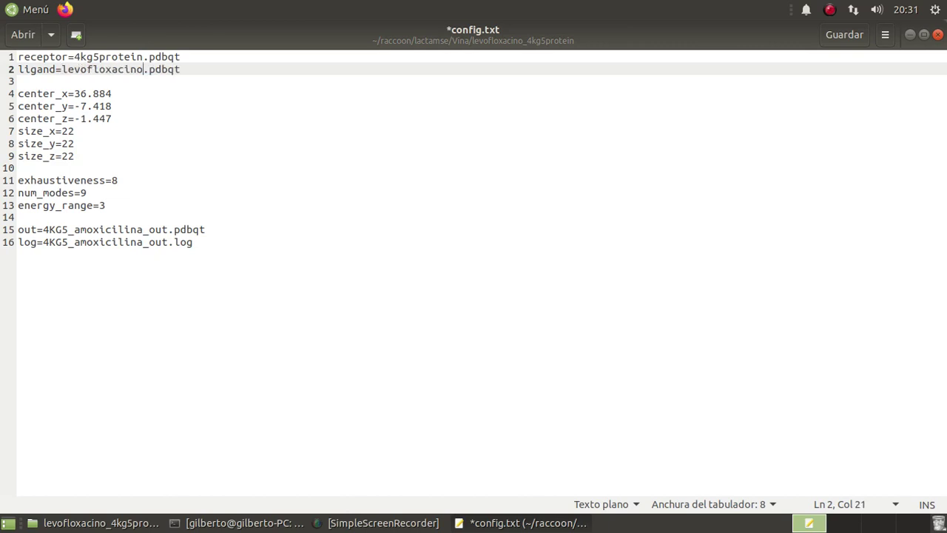
Set the out entry of the levofloxacino configuration to 4KG5_levofloxacino_out.pdbqt
{"action": "left_click", "coordinate": [144, 232]}
{"action": "key", "text": "BackSpace"}
{"action": "key", "text": "BackSpace"}
{"action": "key", "text": "BackSpace"}
{"action": "key", "text": "BackSpace"}
{"action": "key", "text": "BackSpace"}
{"action": "key", "text": "BackSpace"}
{"action": "key", "text": "BackSpace"}
{"action": "key", "text": "BackSpace"}
{"action": "key", "text": "BackSpace"}
{"action": "key", "text": "BackSpace"}
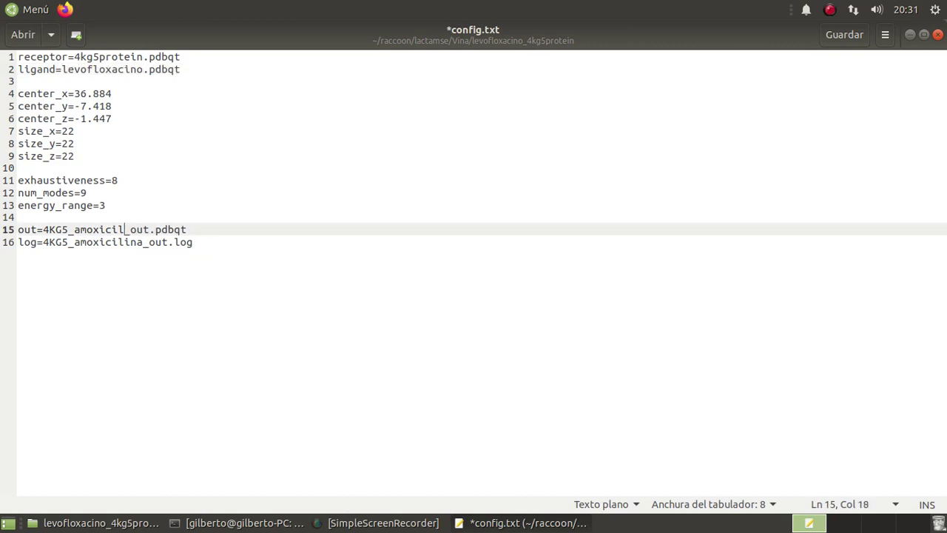
{"action": "key", "text": "BackSpace"}
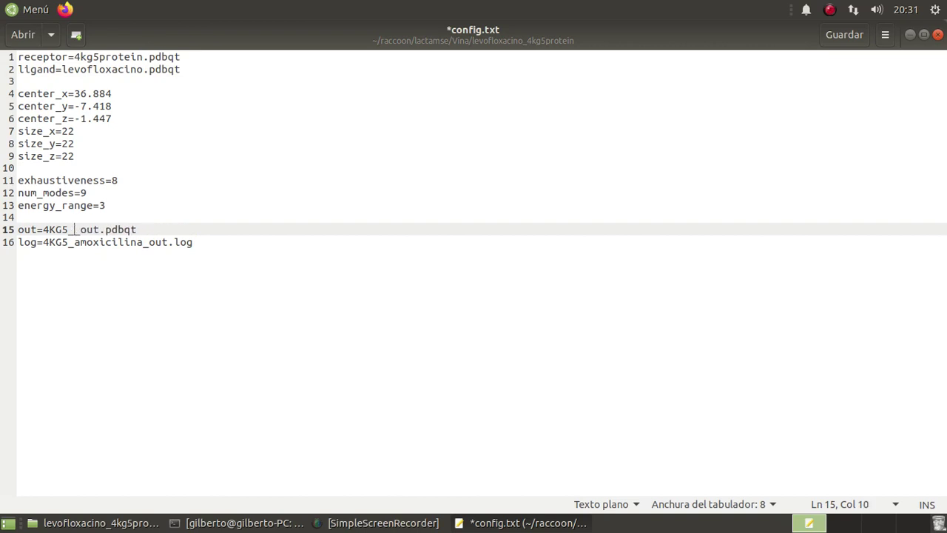
{"action": "key", "text": "ctrl+v"}
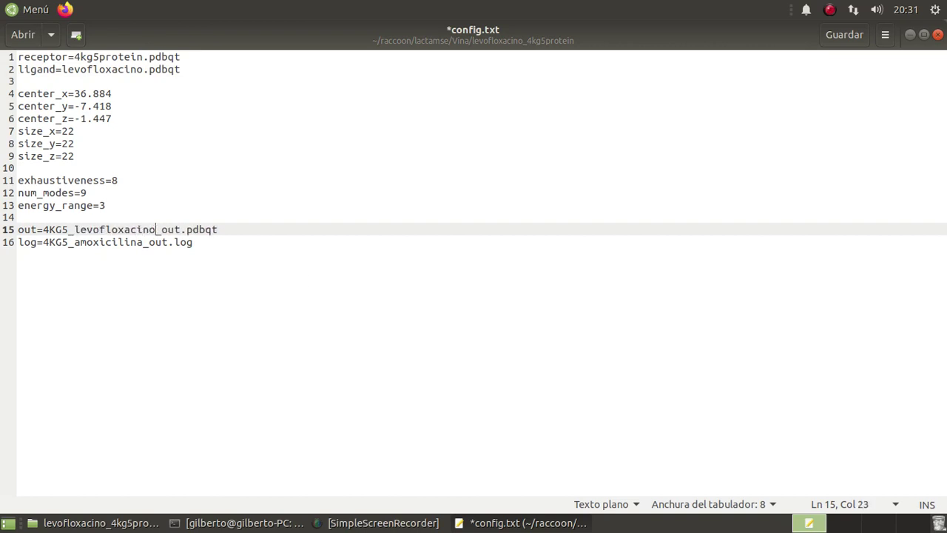
Set the log entry to 4KG5_levofloxacino_out.log, then save and close the levofloxacino config.txt
{"action": "left_click", "coordinate": [147, 244]}
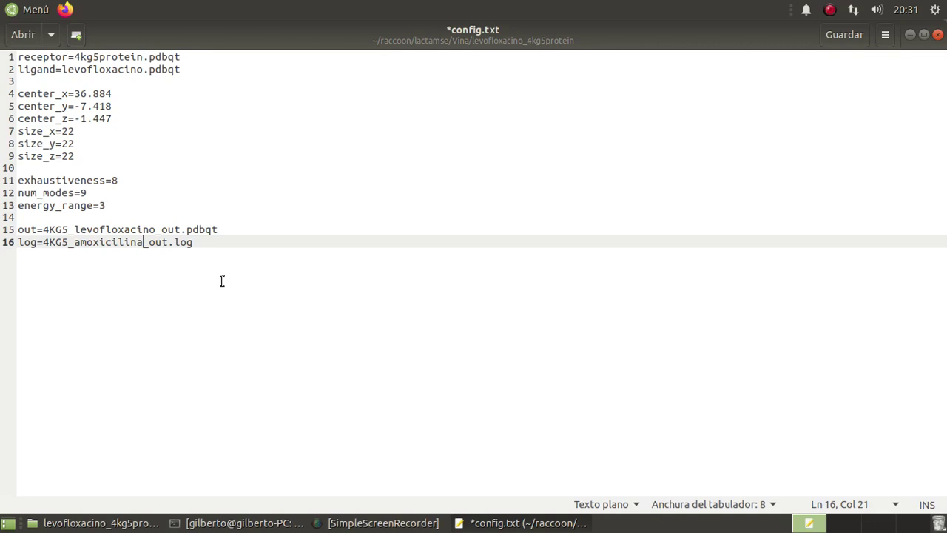
{"action": "key", "text": "BackSpace"}
{"action": "key", "text": "BackSpace"}
{"action": "key", "text": "BackSpace"}
{"action": "key", "text": "BackSpace"}
{"action": "key", "text": "BackSpace"}
{"action": "key", "text": "BackSpace"}
{"action": "key", "text": "BackSpace"}
{"action": "key", "text": "BackSpace"}
{"action": "key", "text": "BackSpace"}
{"action": "key", "text": "BackSpace"}
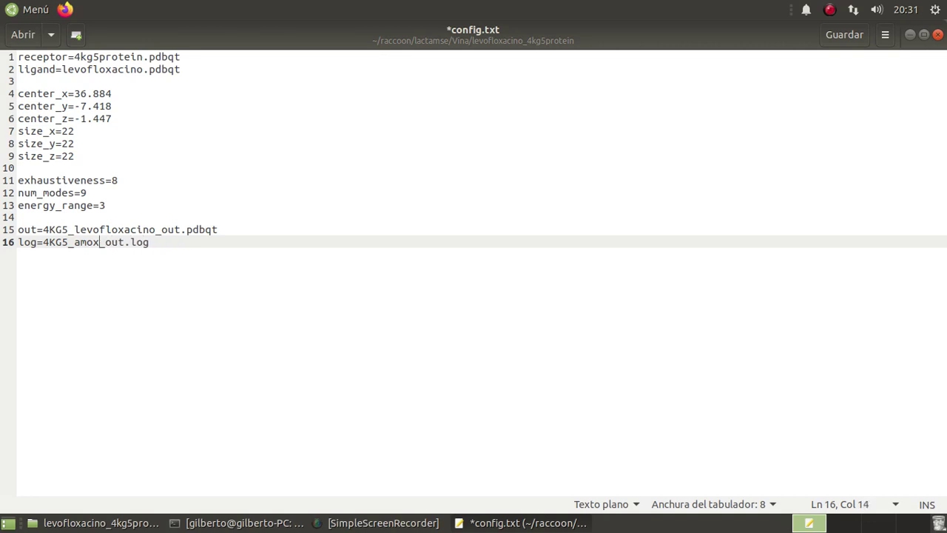
{"action": "key", "text": "BackSpace"}
{"action": "key", "text": "ctrl+v"}
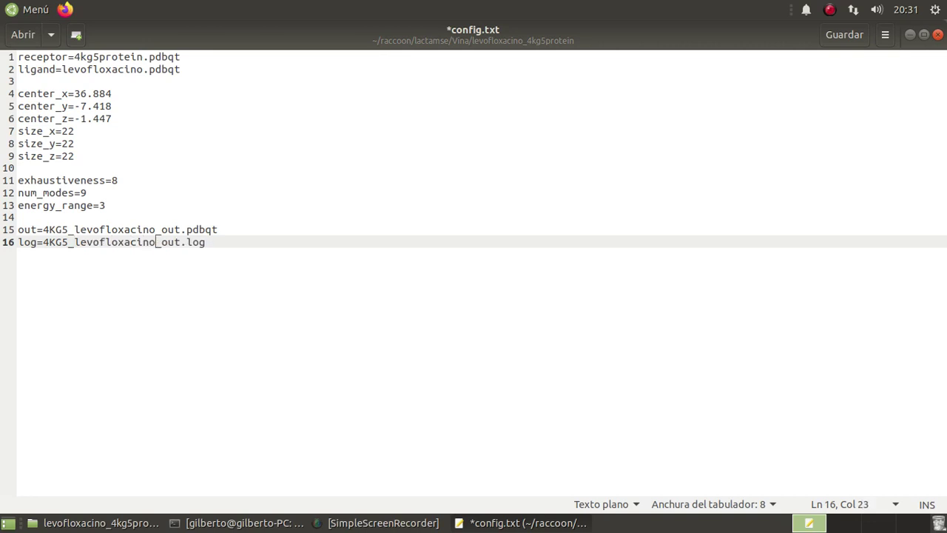
{"action": "left_click", "coordinate": [844, 35]}
{"action": "left_click", "coordinate": [909, 34]}
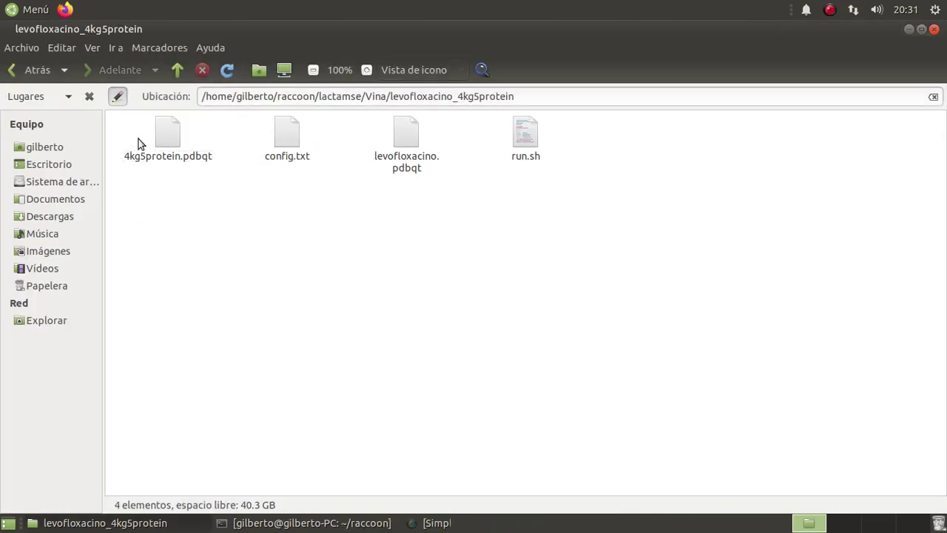
Go to the nalixidico_4kg5protein folder and copy the base name of nalixidico.pdbqt without renaming the file
{"action": "left_click", "coordinate": [37, 71]}
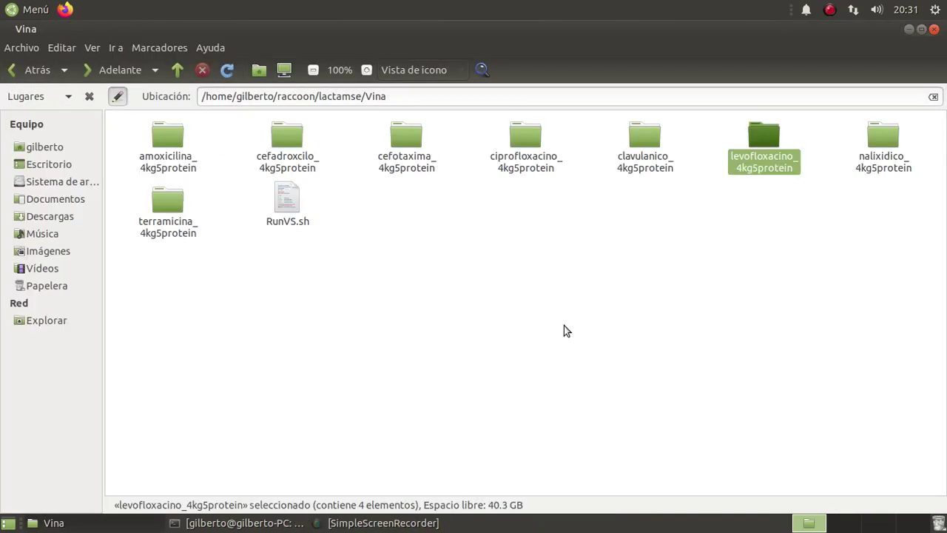
{"action": "double_click", "coordinate": [883, 141]}
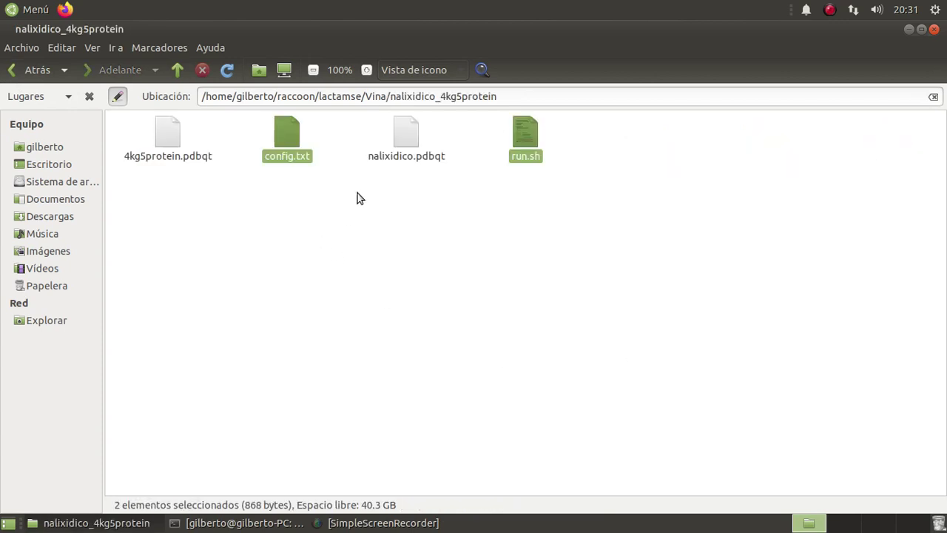
{"action": "left_click", "coordinate": [397, 148]}
{"action": "key", "text": "F2"}
{"action": "key", "text": "ctrl+c"}
{"action": "left_click", "coordinate": [238, 232]}
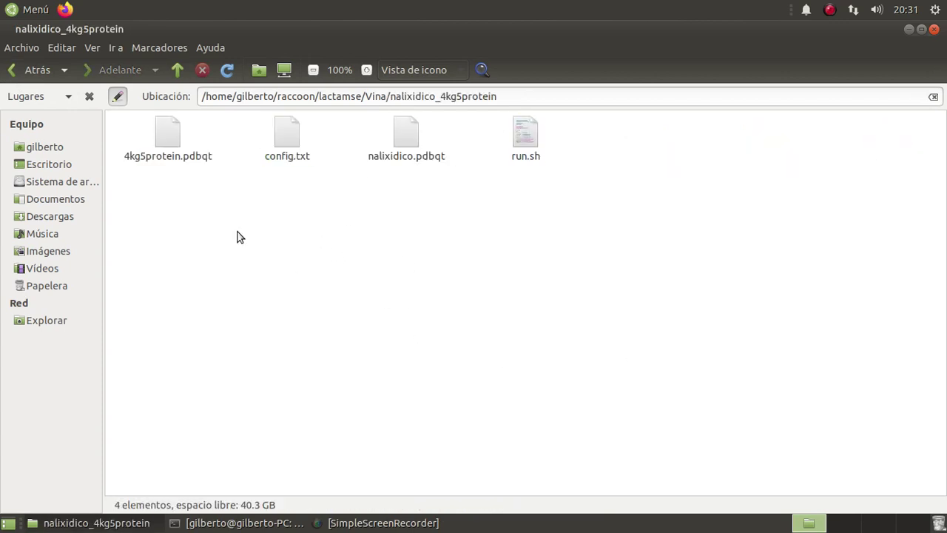
Open config.txt in the nalixidico_4kg5protein folder and set the ligand to nalixidico.pdbqt
{"action": "double_click", "coordinate": [282, 126]}
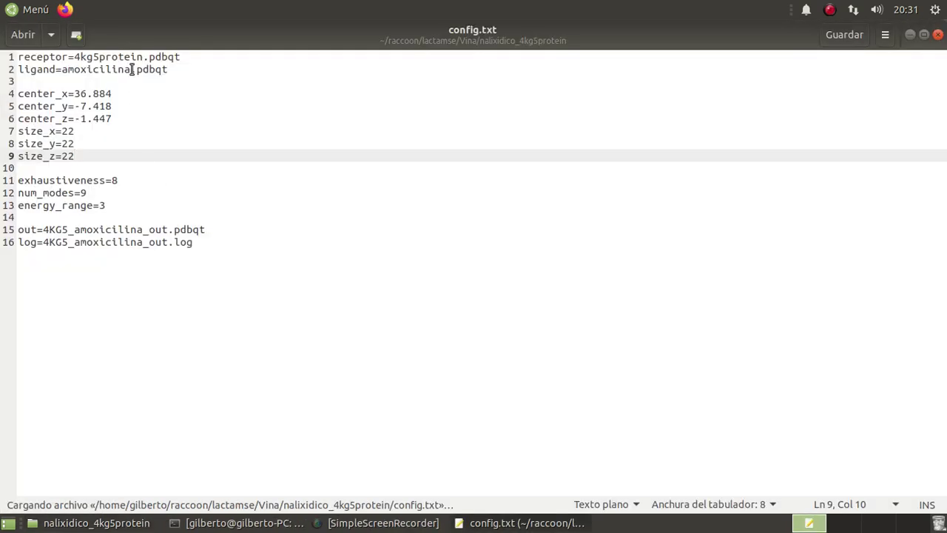
{"action": "left_click", "coordinate": [132, 69]}
{"action": "key", "text": "BackSpace"}
{"action": "key", "text": "BackSpace"}
{"action": "key", "text": "BackSpace"}
{"action": "key", "text": "BackSpace"}
{"action": "key", "text": "BackSpace"}
{"action": "key", "text": "BackSpace"}
{"action": "key", "text": "BackSpace"}
{"action": "key", "text": "BackSpace"}
{"action": "key", "text": "BackSpace"}
{"action": "key", "text": "BackSpace"}
{"action": "key", "text": "BackSpace"}
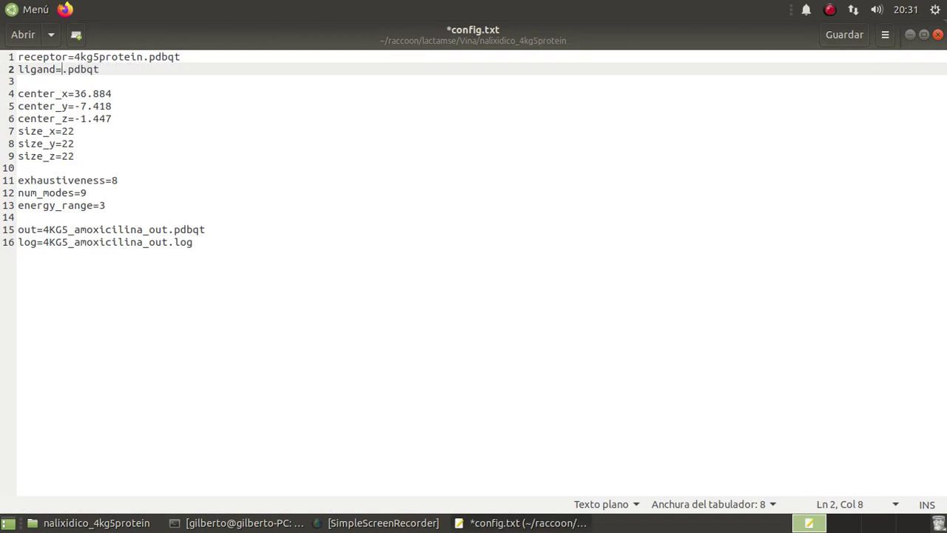
{"action": "type", "text": "nalixidico"}
Set the out entry of the nalixidico configuration to 4KG5_nalixidico_out.pdbqt
{"action": "left_click", "coordinate": [143, 231]}
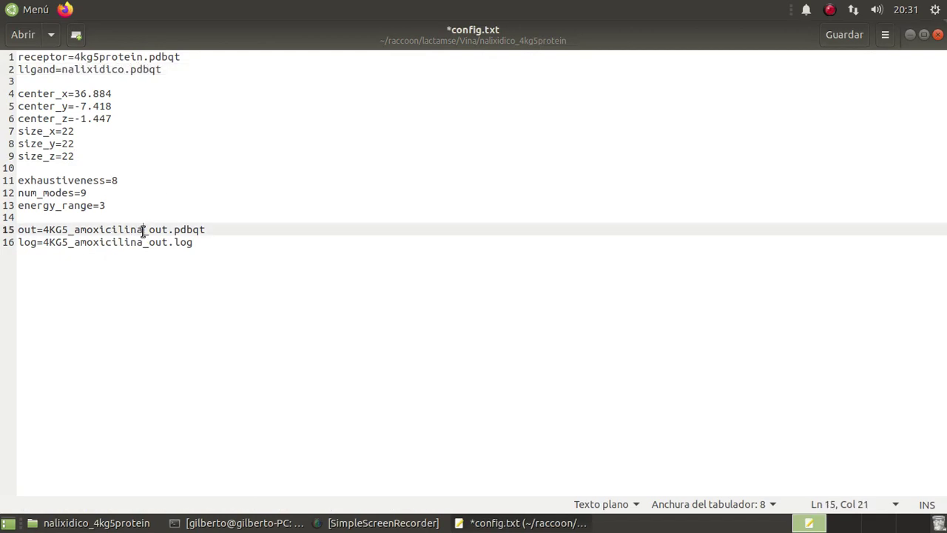
{"action": "key", "text": "BackSpace"}
{"action": "key", "text": "BackSpace"}
{"action": "key", "text": "BackSpace"}
{"action": "key", "text": "BackSpace"}
{"action": "key", "text": "BackSpace"}
{"action": "key", "text": "BackSpace"}
{"action": "key", "text": "BackSpace"}
{"action": "key", "text": "BackSpace"}
{"action": "key", "text": "BackSpace"}
{"action": "key", "text": "BackSpace"}
{"action": "key", "text": "BackSpace"}
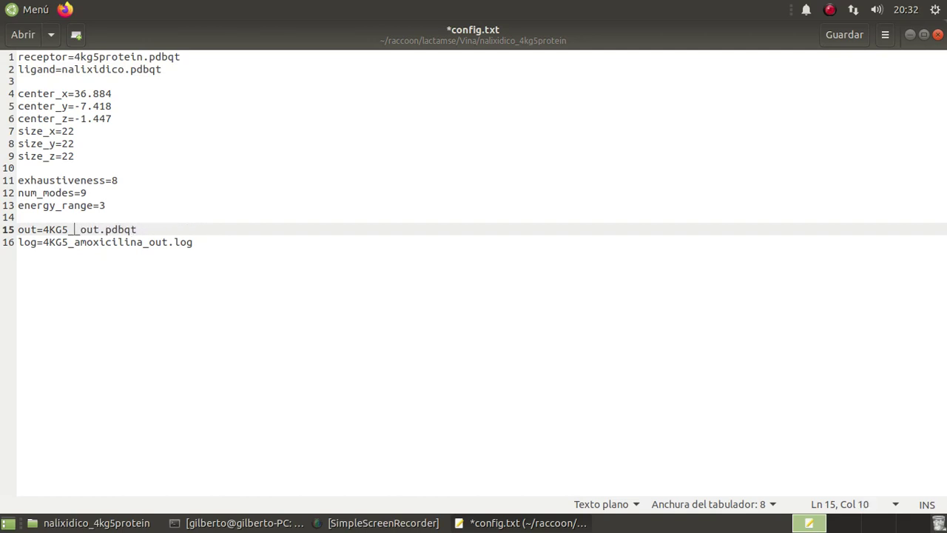
{"action": "type", "text": "nalixidico"}
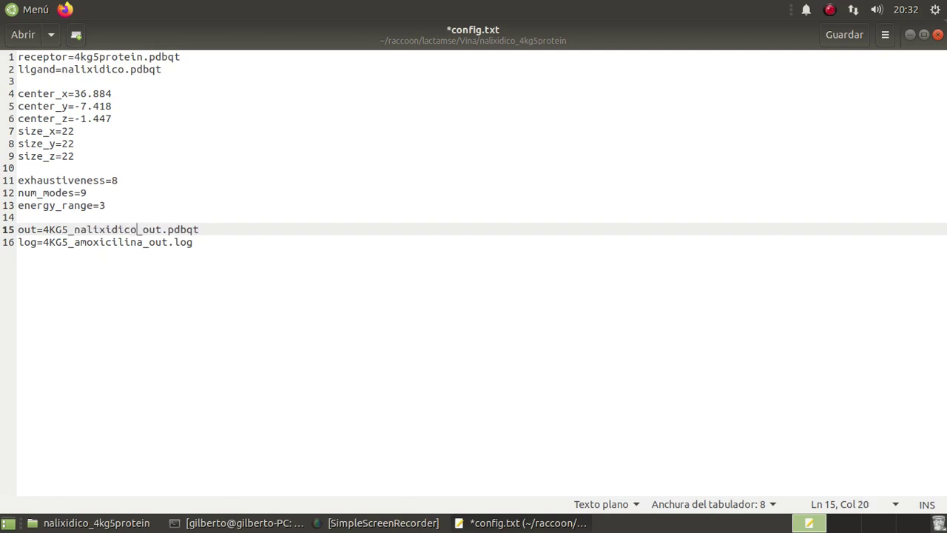
Set the log entry to 4KG5_nalixidico_out.log, then save and close the nalixidico config.txt
{"action": "left_click", "coordinate": [144, 243]}
{"action": "key", "text": "BackSpace"}
{"action": "key", "text": "BackSpace"}
{"action": "key", "text": "BackSpace"}
{"action": "key", "text": "BackSpace"}
{"action": "key", "text": "BackSpace"}
{"action": "key", "text": "BackSpace"}
{"action": "key", "text": "BackSpace"}
{"action": "key", "text": "BackSpace"}
{"action": "key", "text": "BackSpace"}
{"action": "key", "text": "BackSpace"}
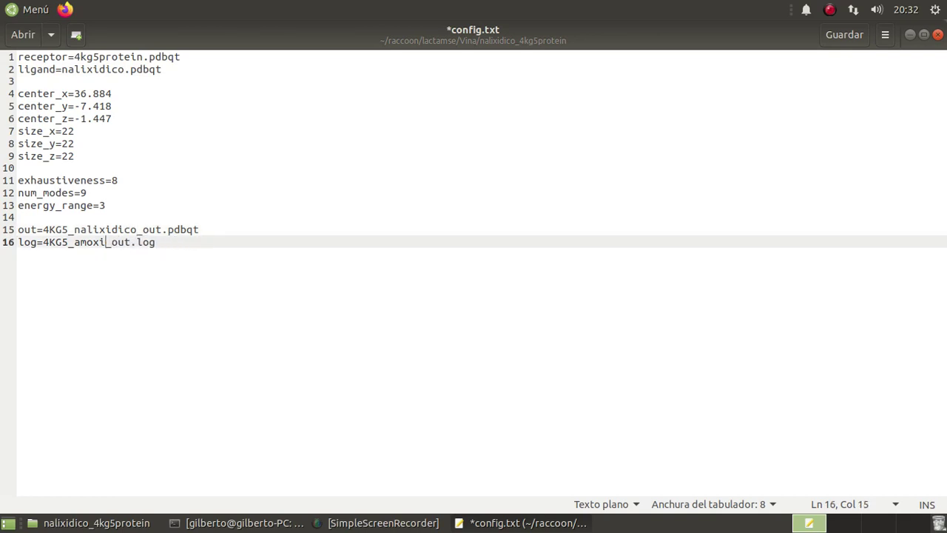
{"action": "key", "text": "BackSpace"}
{"action": "key", "text": "ctrl+v"}
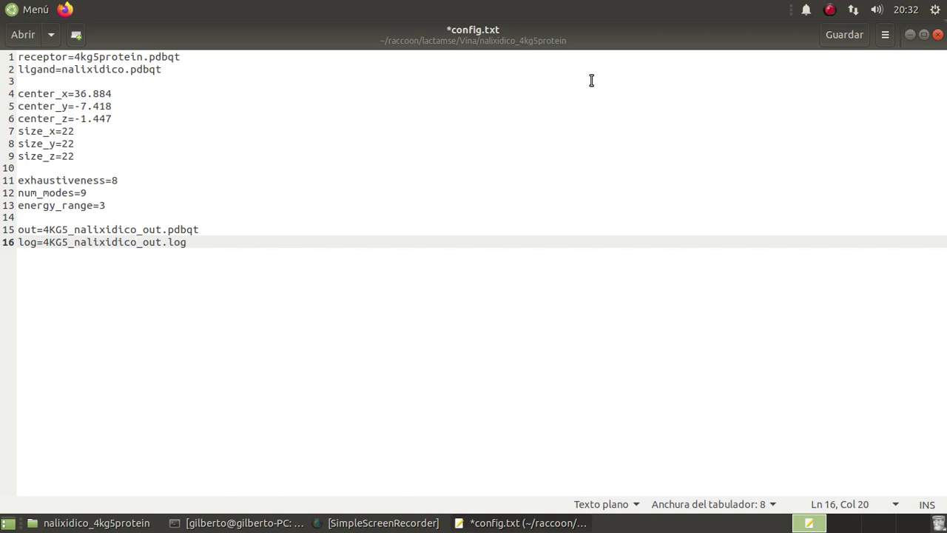
{"action": "left_click", "coordinate": [844, 34]}
{"action": "left_click", "coordinate": [937, 34]}
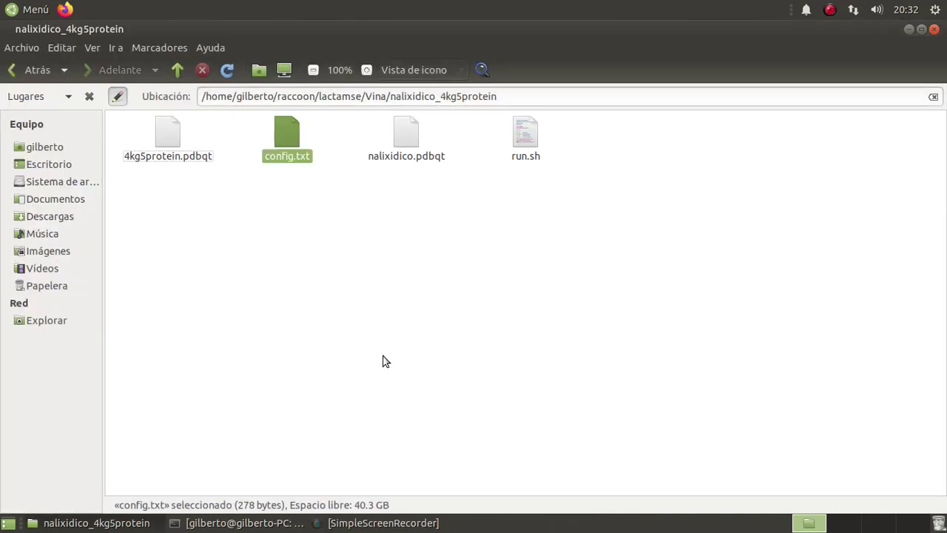
Copy config.txt and run.sh from the nalixidico_4kg5protein folder into the terramicina_4kg5protein folder
{"action": "left_click", "coordinate": [30, 70]}
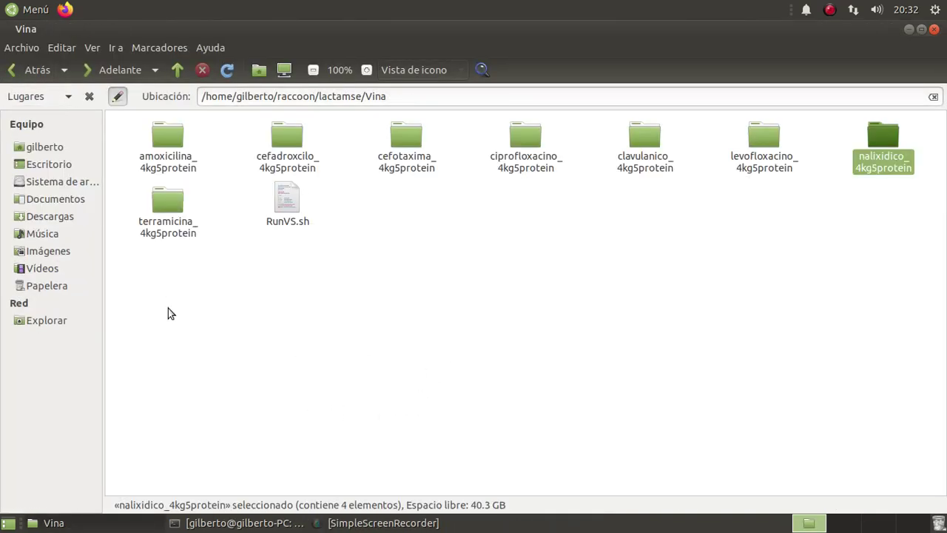
{"action": "double_click", "coordinate": [168, 207]}
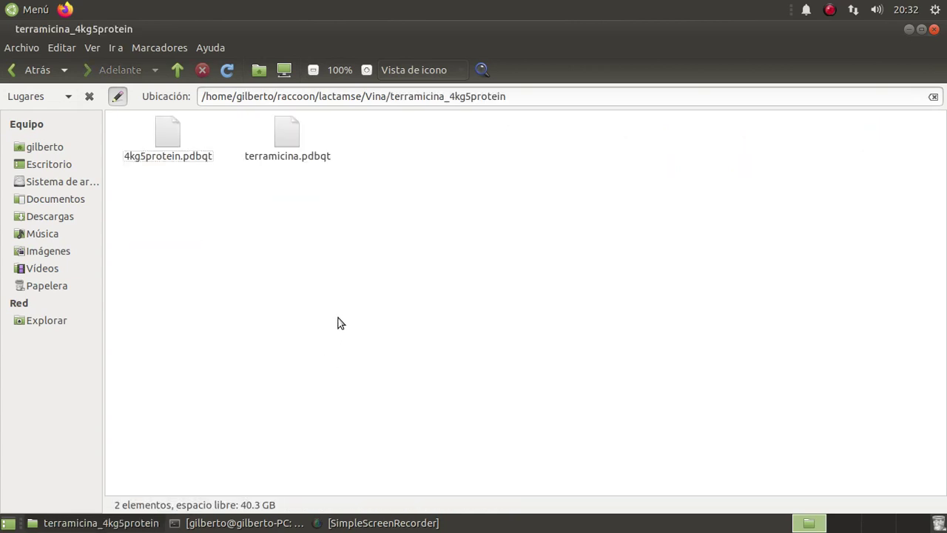
{"action": "left_click", "coordinate": [21, 72]}
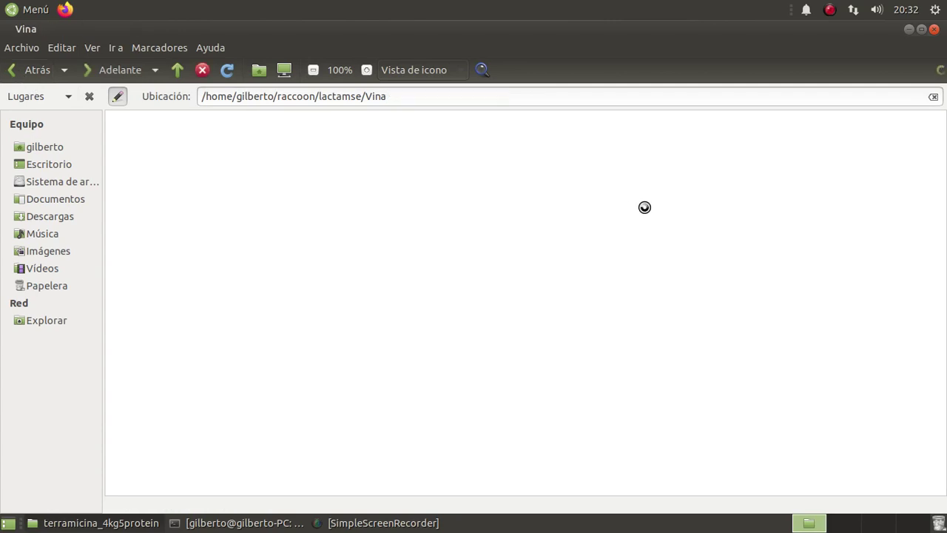
{"action": "double_click", "coordinate": [877, 141]}
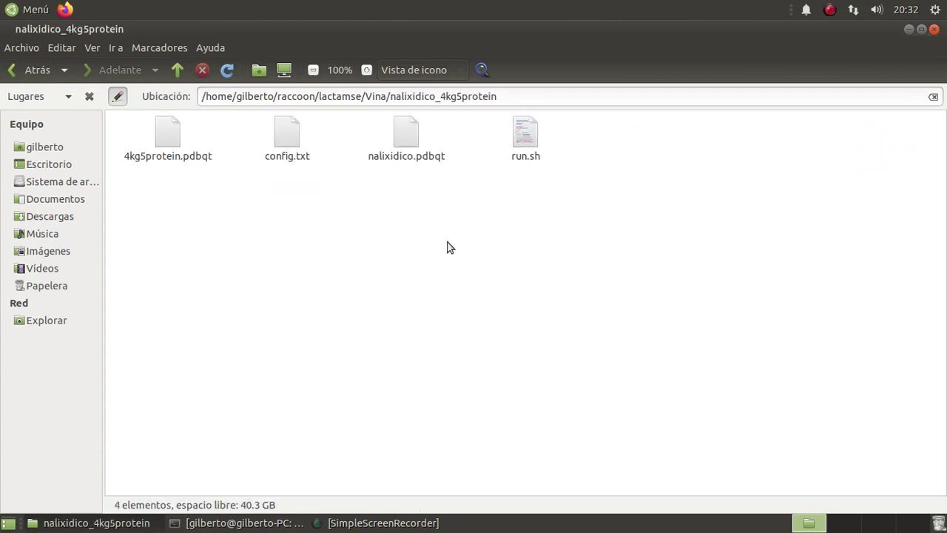
{"action": "left_click", "coordinate": [531, 136]}
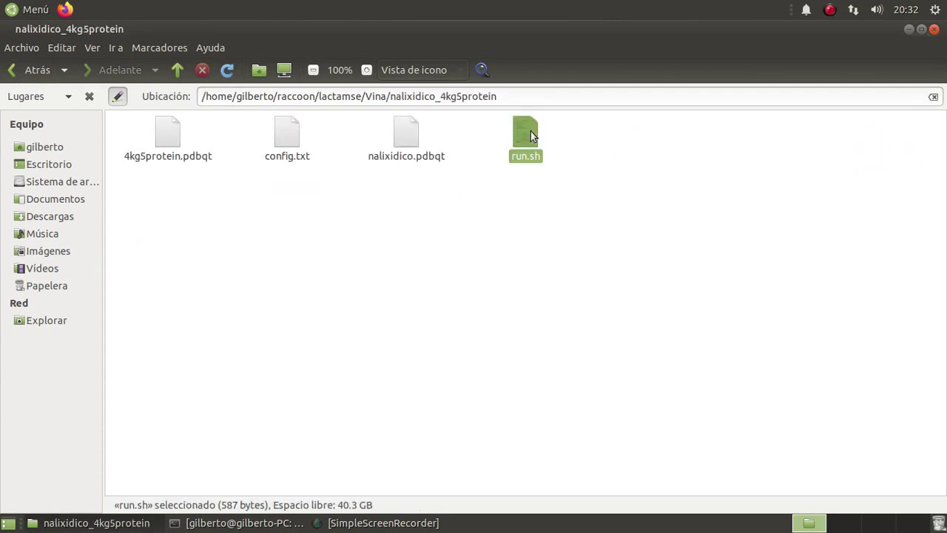
{"action": "left_click", "coordinate": [298, 134], "text": "ctrl"}
{"action": "key", "text": "ctrl+c"}
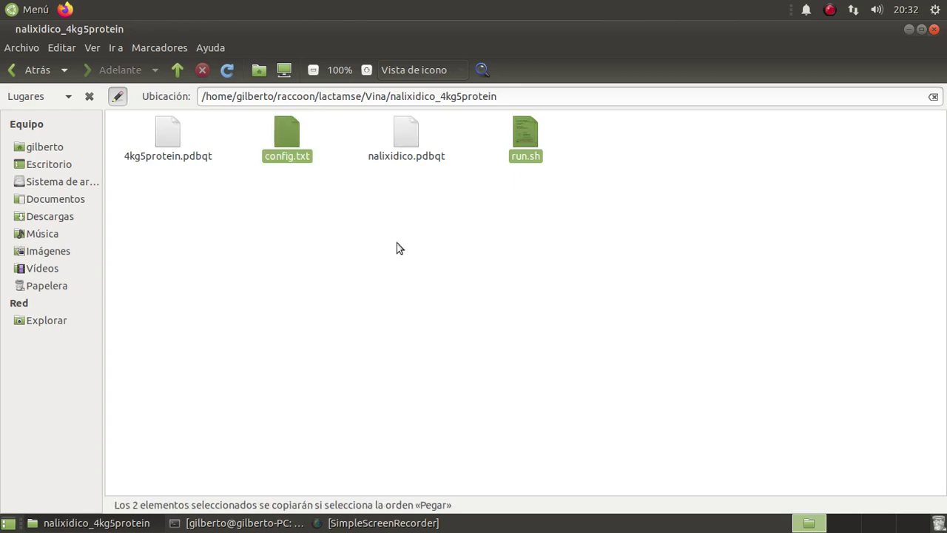
{"action": "left_click", "coordinate": [42, 70]}
{"action": "double_click", "coordinate": [169, 204]}
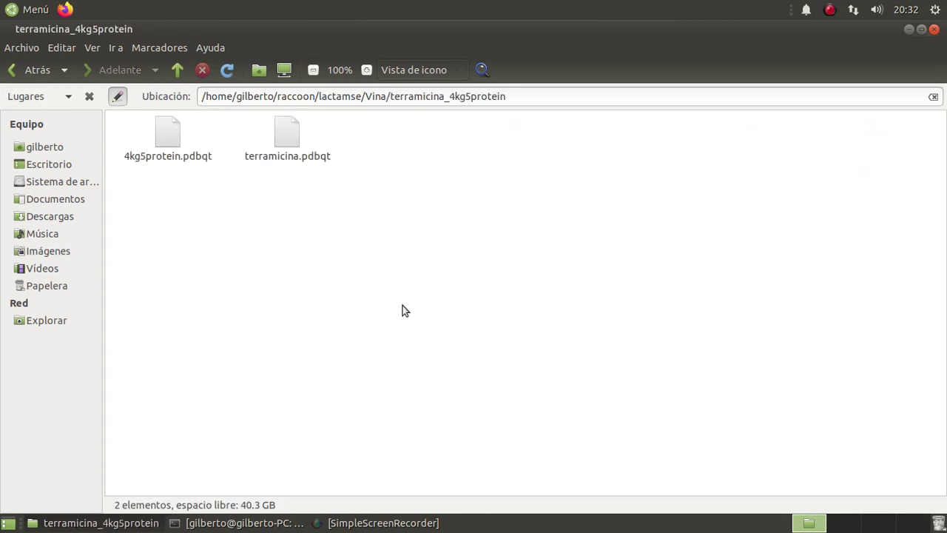
{"action": "key", "text": "ctrl+v"}
{"action": "left_click", "coordinate": [405, 310]}
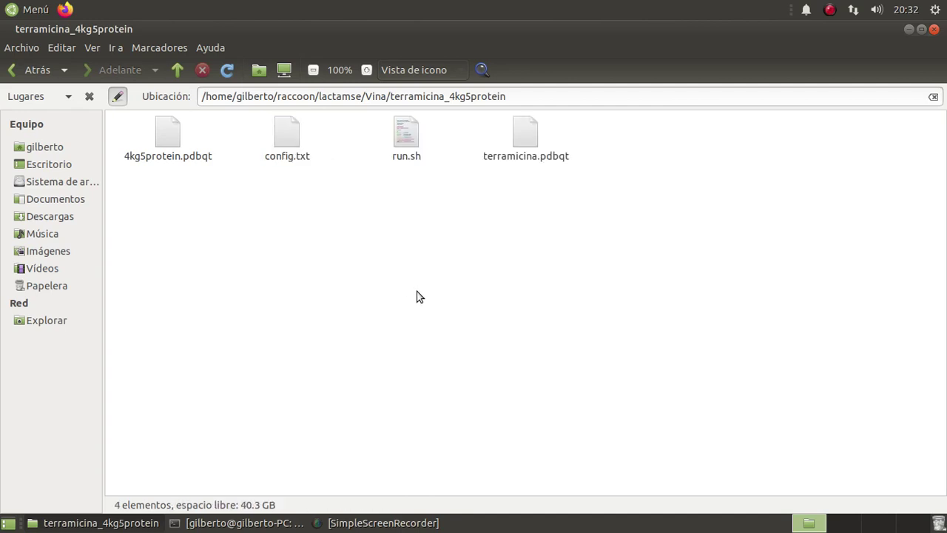
Copy the base name of terramicina.pdbqt without renaming the file
{"action": "left_click", "coordinate": [540, 150]}
{"action": "key", "text": "F2"}
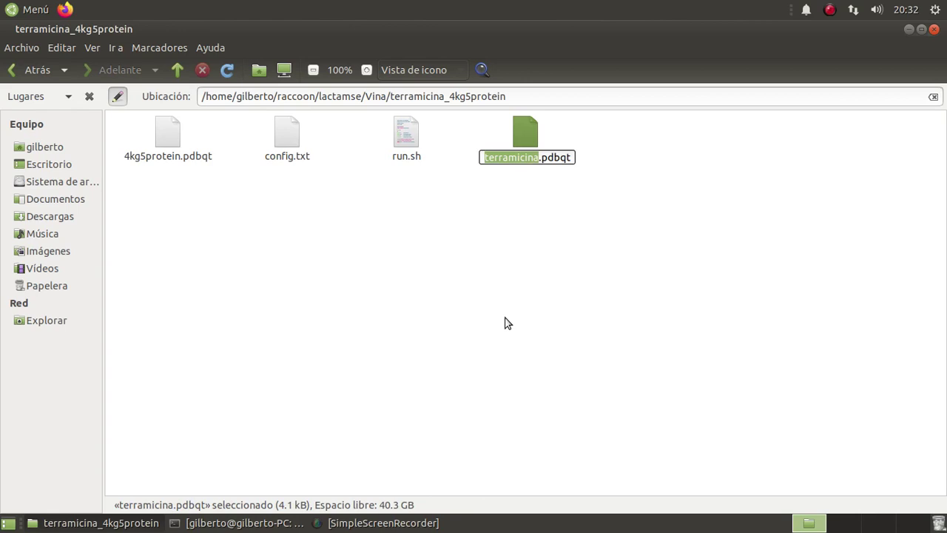
{"action": "left_click", "coordinate": [476, 313]}
Open config.txt in the terramicina_4kg5protein folder and set the ligand to terramicina.pdbqt
{"action": "double_click", "coordinate": [288, 135]}
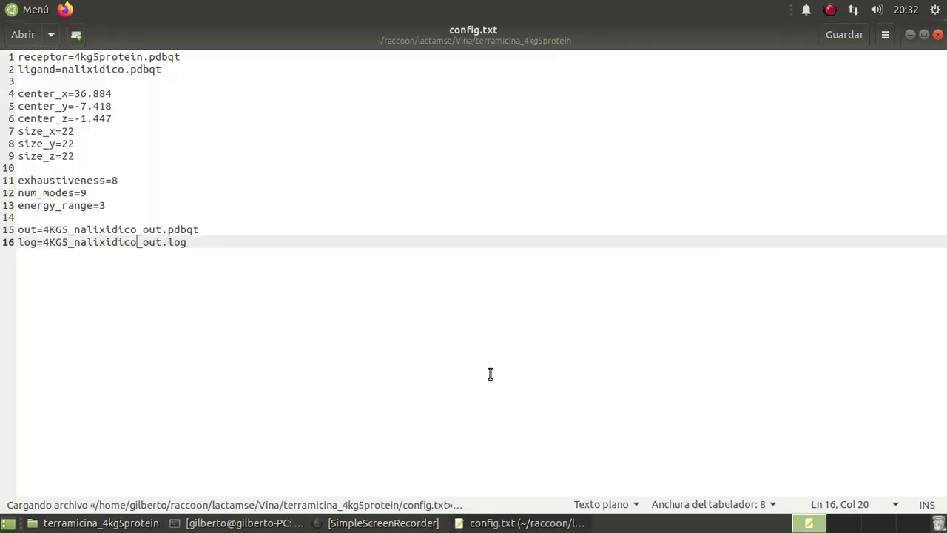
{"action": "left_click", "coordinate": [128, 69]}
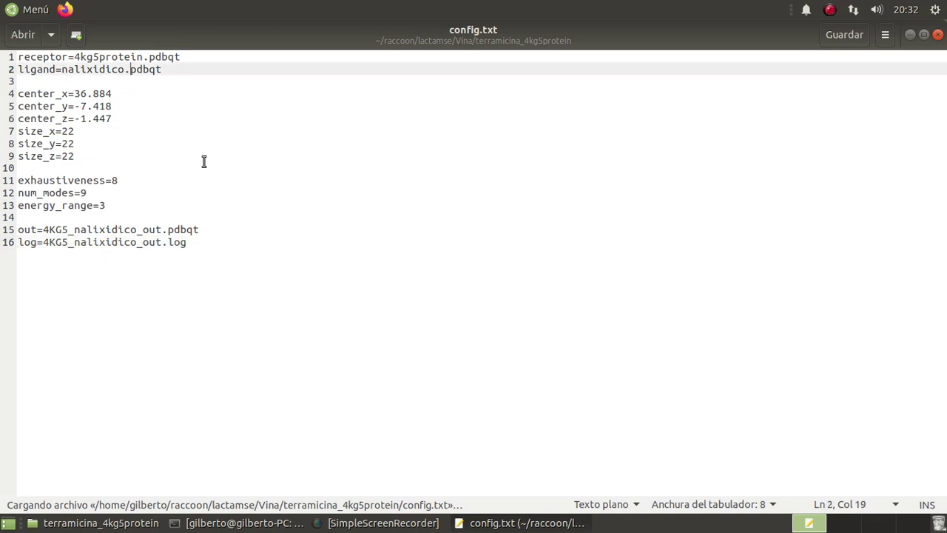
{"action": "key", "text": "Left"}
{"action": "key", "text": "BackSpace"}
{"action": "key", "text": "BackSpace"}
{"action": "key", "text": "BackSpace"}
{"action": "key", "text": "BackSpace"}
{"action": "key", "text": "BackSpace"}
{"action": "key", "text": "BackSpace"}
{"action": "key", "text": "BackSpace"}
{"action": "key", "text": "BackSpace"}
{"action": "key", "text": "BackSpace"}
{"action": "key", "text": "BackSpace"}
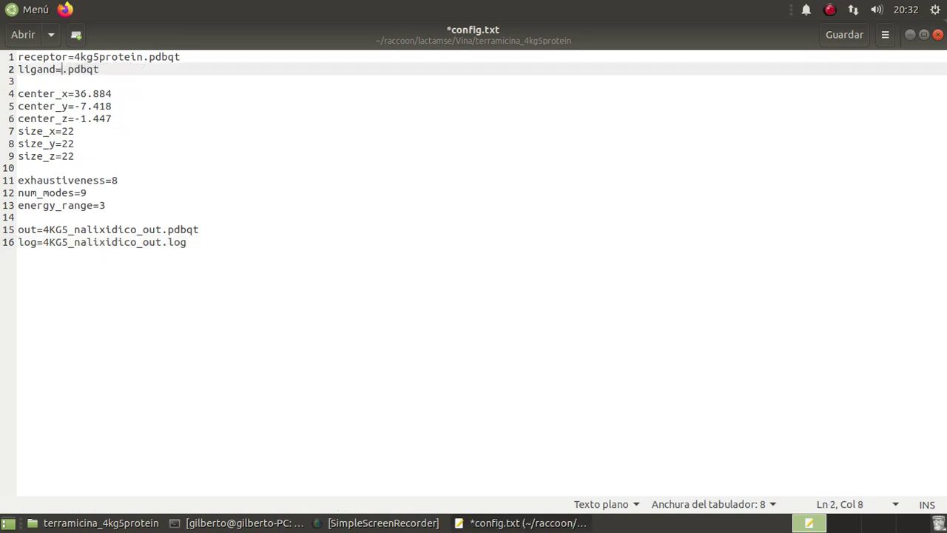
{"action": "key", "text": "ctrl+v"}
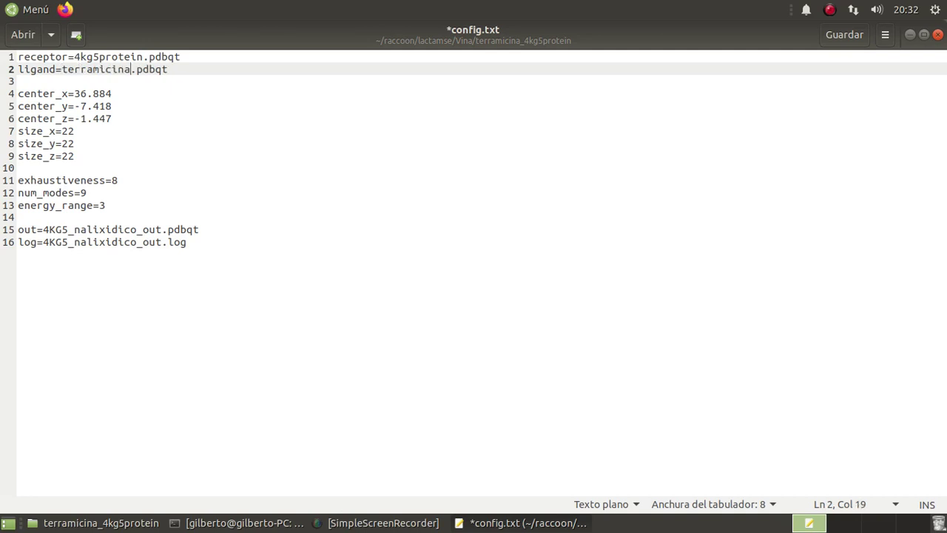
Set the out entry of the terramicina configuration to 4KG5_terramicina_out.pdbqt
{"action": "left_click", "coordinate": [137, 233]}
{"action": "key", "text": "BackSpace"}
{"action": "key", "text": "BackSpace"}
{"action": "key", "text": "BackSpace"}
{"action": "key", "text": "BackSpace"}
{"action": "key", "text": "BackSpace"}
{"action": "key", "text": "BackSpace"}
{"action": "key", "text": "BackSpace"}
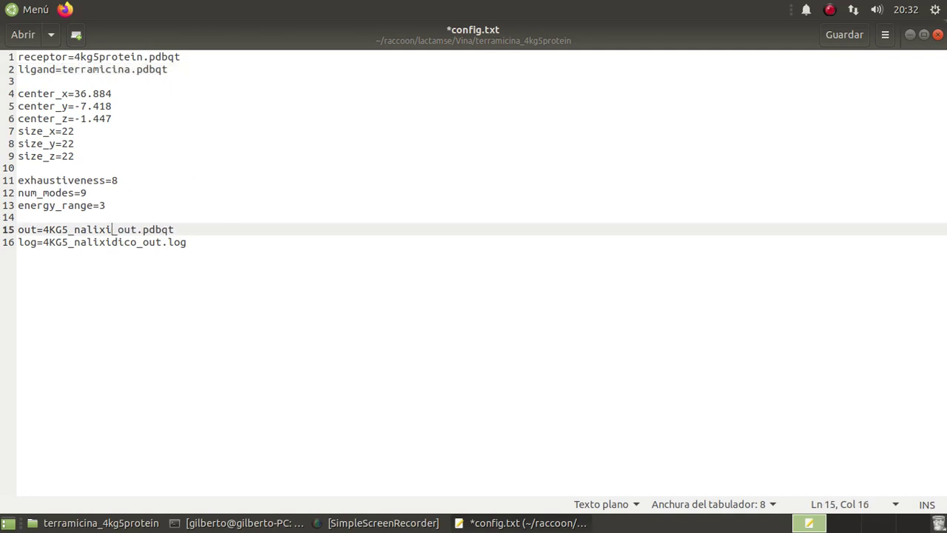
{"action": "key", "text": "BackSpace"}
{"action": "key", "text": "BackSpace"}
{"action": "key", "text": "BackSpace"}
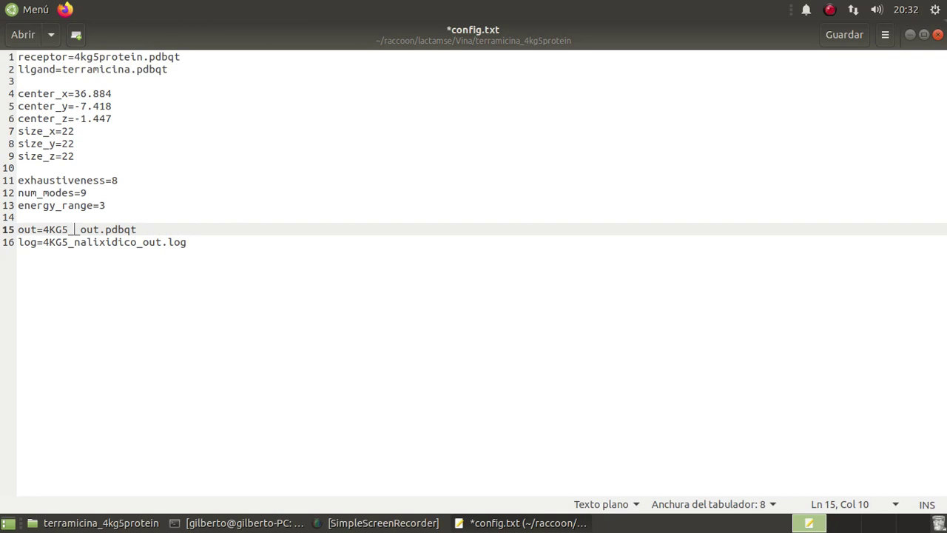
{"action": "key", "text": "ctrl+v"}
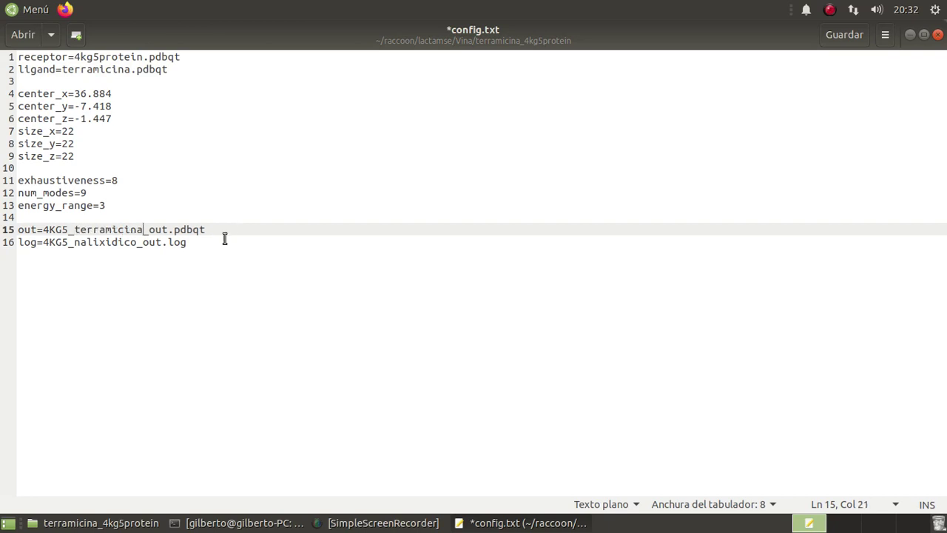
Set the log entry to 4KG5_terramicina_out.log, then save and close the terramicina config.txt
{"action": "left_click", "coordinate": [139, 242]}
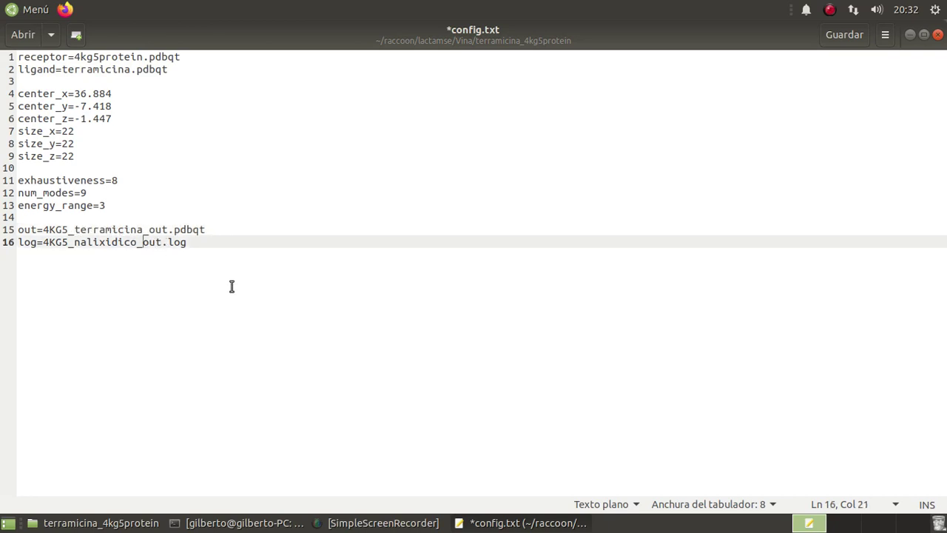
{"action": "key", "text": "Delete"}
{"action": "key", "text": "BackSpace"}
{"action": "key", "text": "BackSpace"}
{"action": "key", "text": "BackSpace"}
{"action": "key", "text": "BackSpace"}
{"action": "key", "text": "BackSpace"}
{"action": "key", "text": "BackSpace"}
{"action": "key", "text": "BackSpace"}
{"action": "key", "text": "BackSpace"}
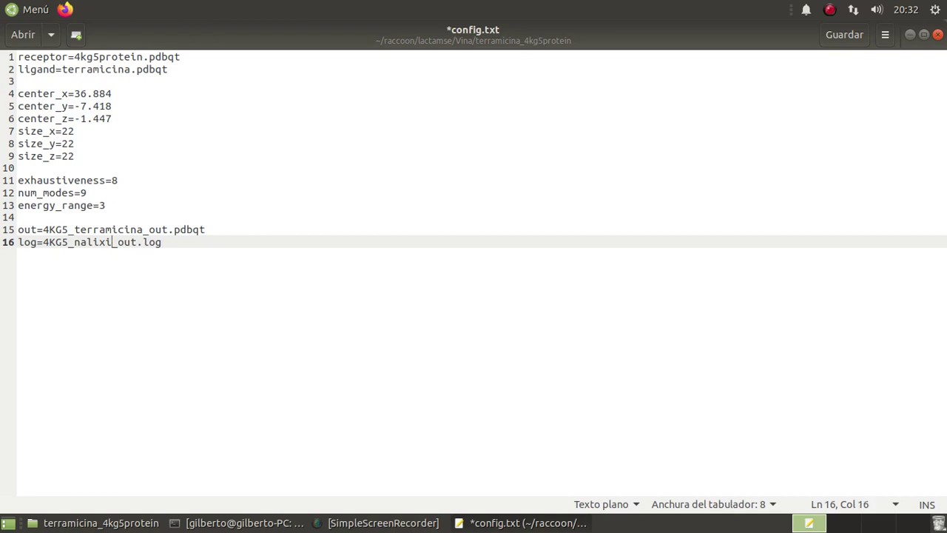
{"action": "key", "text": "BackSpace"}
{"action": "key", "text": "ctrl+v"}
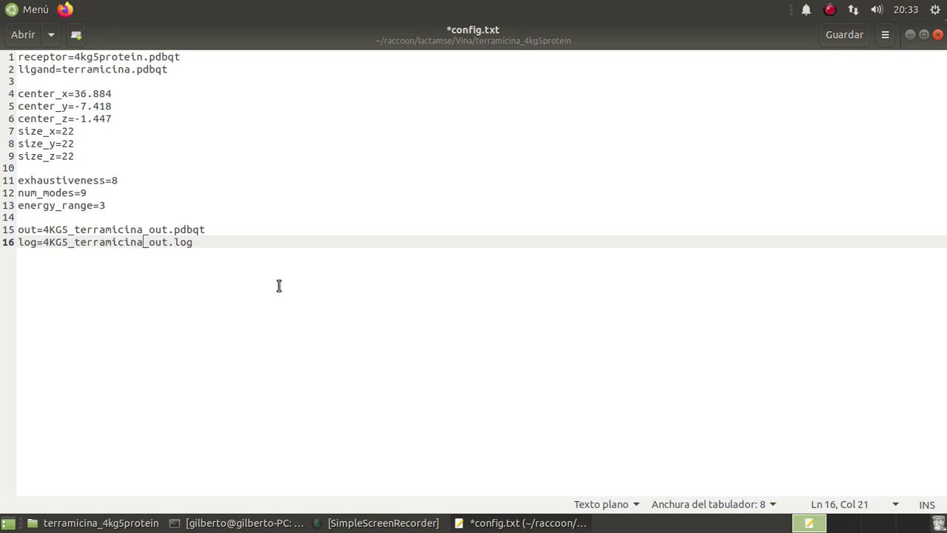
{"action": "left_click", "coordinate": [834, 38]}
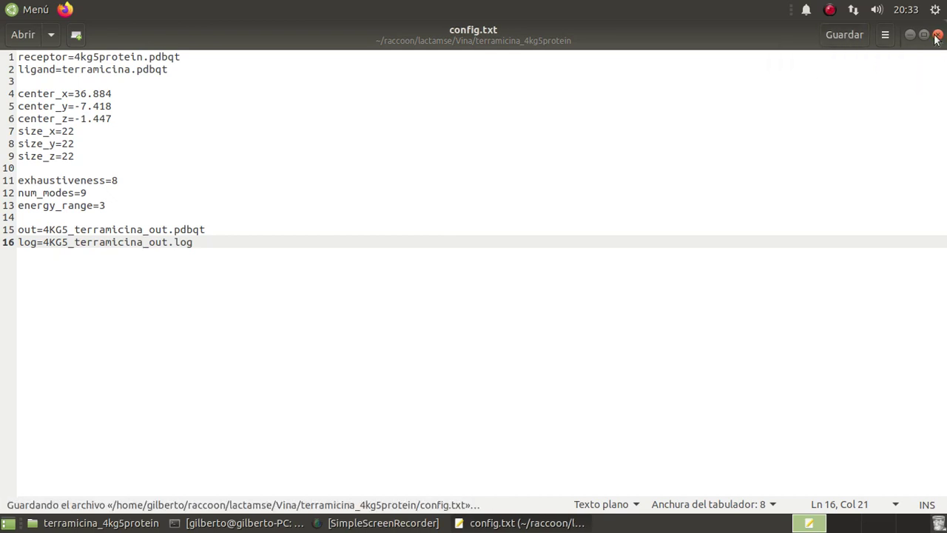
{"action": "left_click", "coordinate": [937, 34]}
{"action": "left_click", "coordinate": [450, 298]}
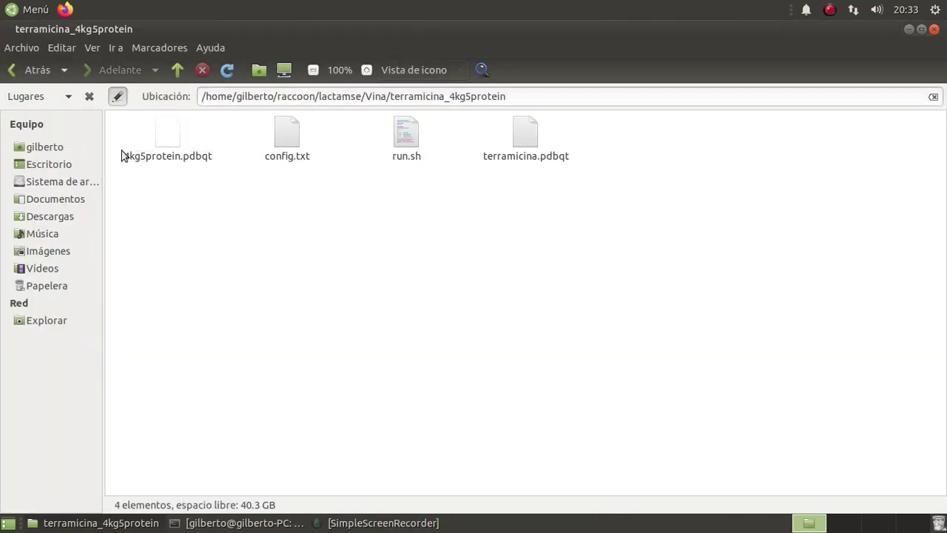
Open RunVS.sh from the Vina folder in the text editor and review its docking commands for each ligand folder
{"action": "left_click", "coordinate": [37, 74]}
{"action": "left_click", "coordinate": [553, 297]}
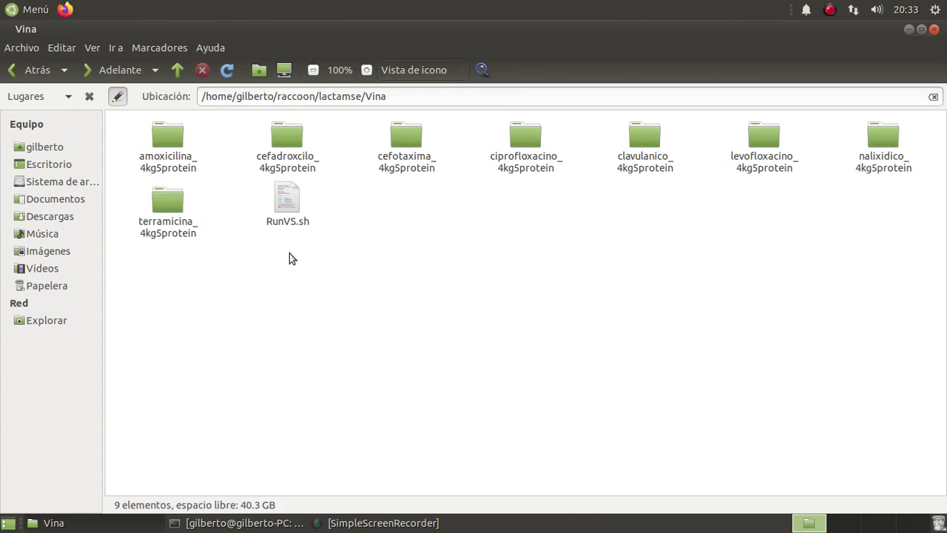
{"action": "right_click", "coordinate": [296, 199]}
{"action": "mouse_move", "coordinate": [331, 233]}
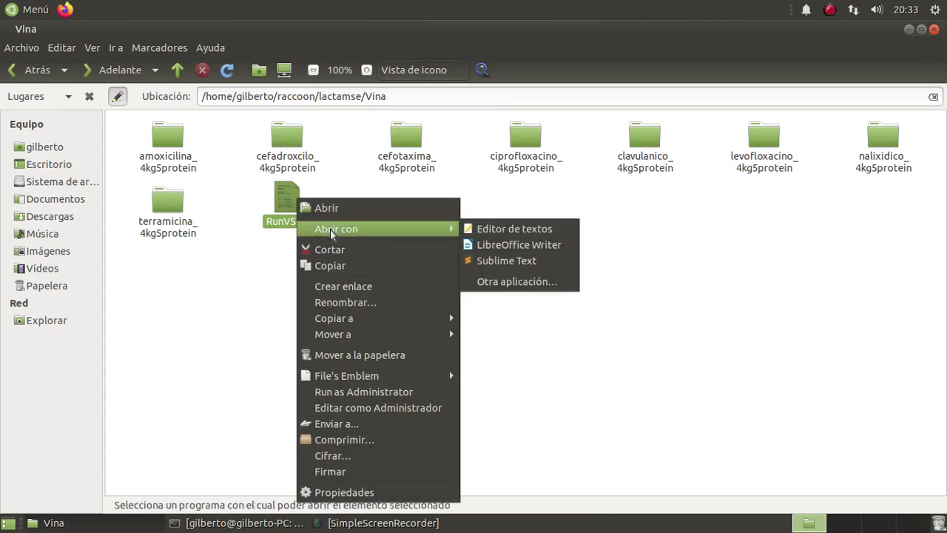
{"action": "left_click", "coordinate": [492, 228]}
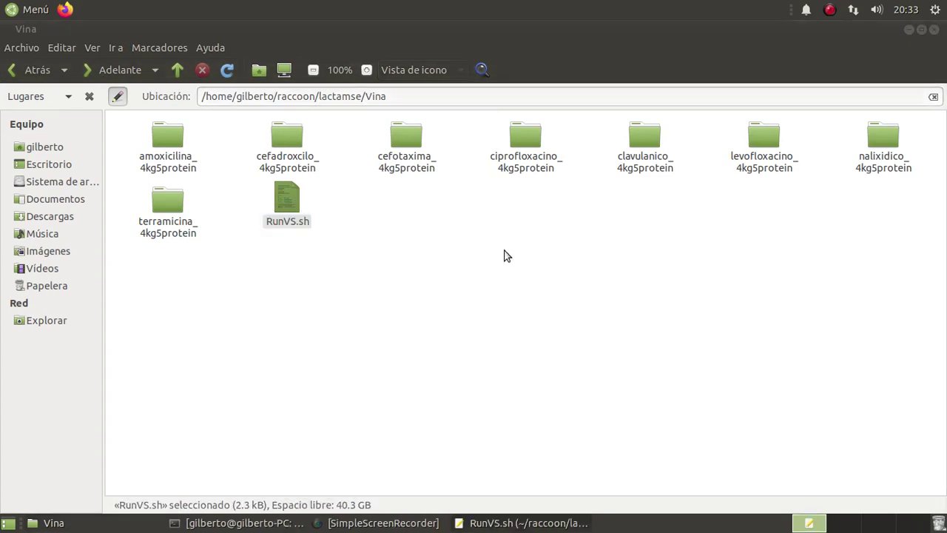
{"action": "scroll", "coordinate": [222, 390], "scroll_direction": "down", "scroll_amount": 3}
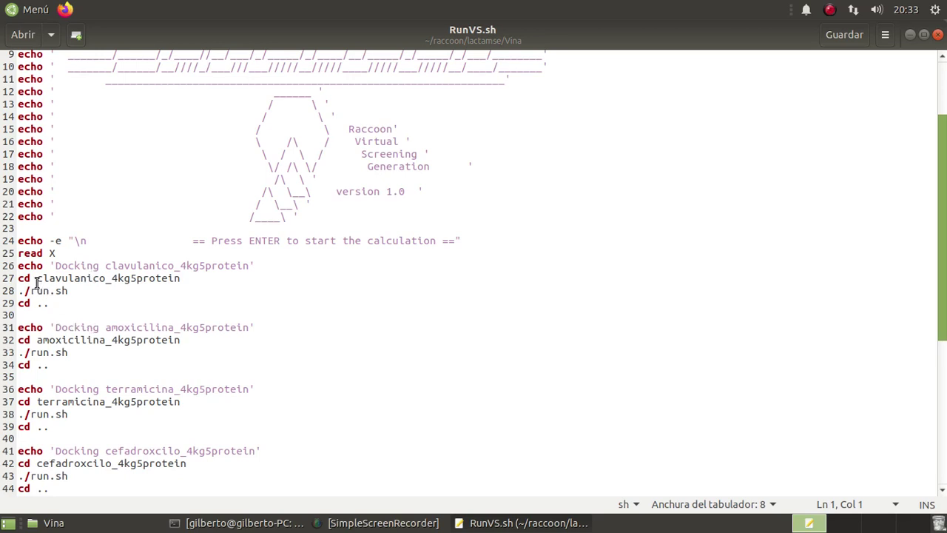
{"action": "scroll", "coordinate": [331, 311], "scroll_direction": "down", "scroll_amount": 7}
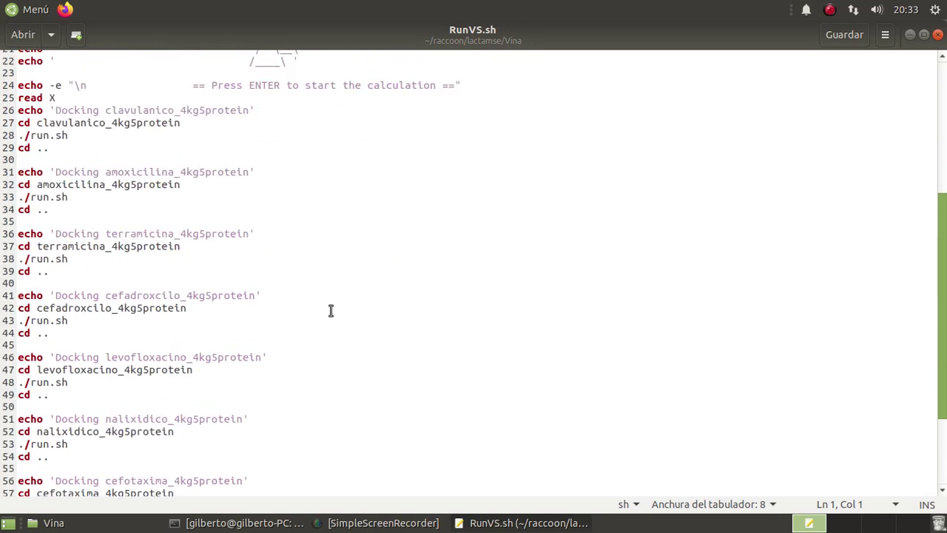
{"action": "scroll", "coordinate": [313, 311], "scroll_direction": "up", "scroll_amount": 10}
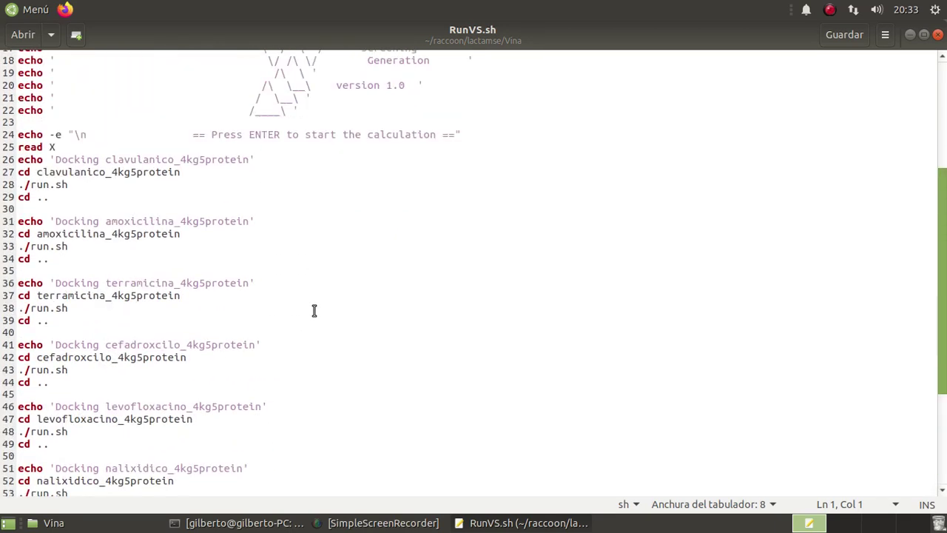
Finish reviewing the docking commands in RunVS.sh, close the file, and exit the terminal session in the raccoon folder
{"action": "scroll", "coordinate": [598, 226], "scroll_direction": "down", "scroll_amount": 10}
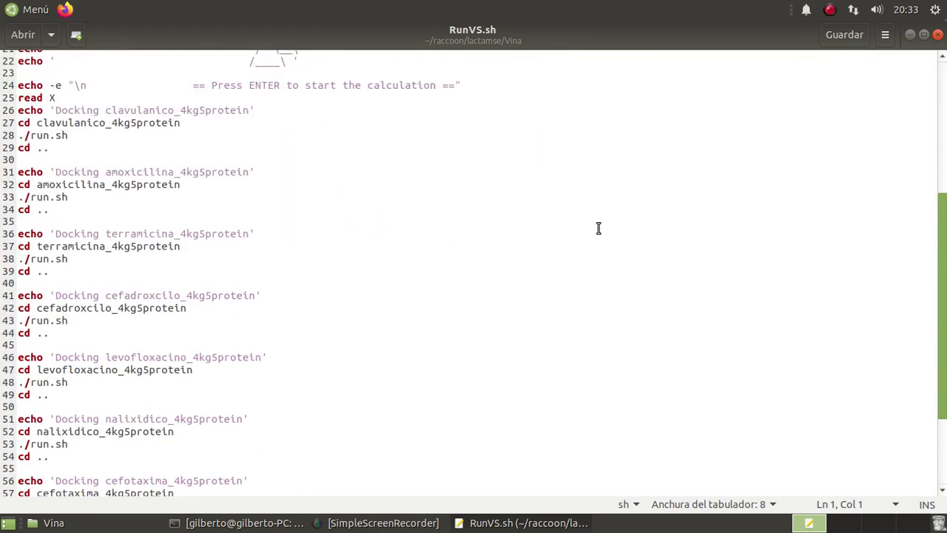
{"action": "left_click", "coordinate": [938, 34]}
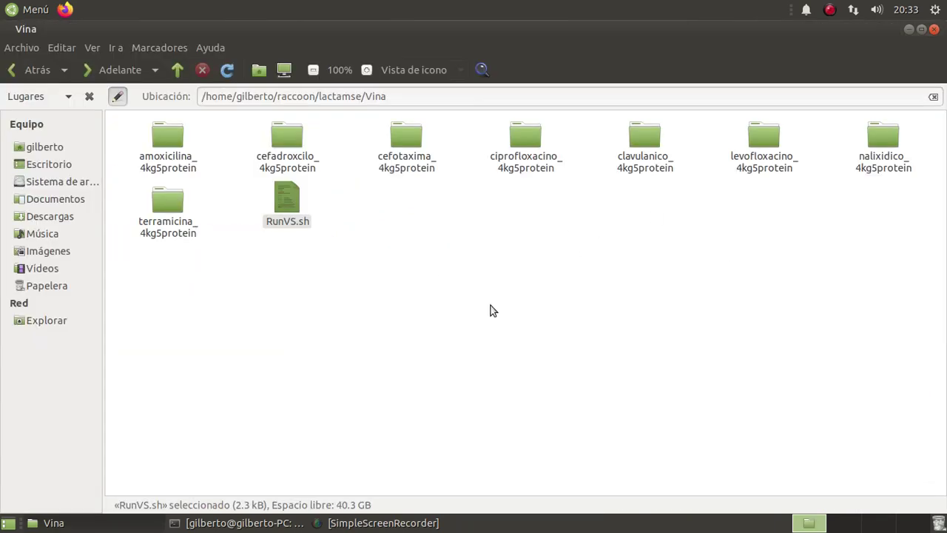
{"action": "left_click", "coordinate": [249, 522]}
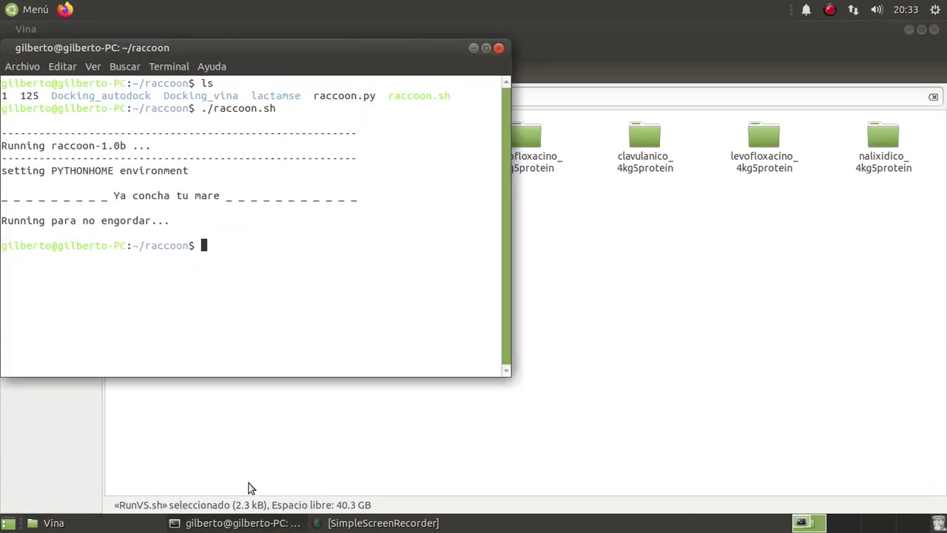
{"action": "type", "text": "exit"}
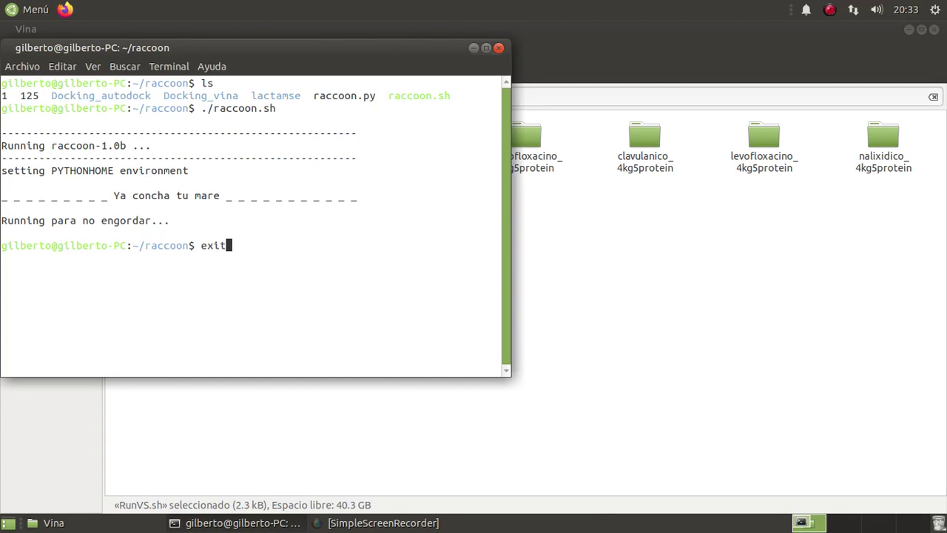
{"action": "key", "text": "Return"}
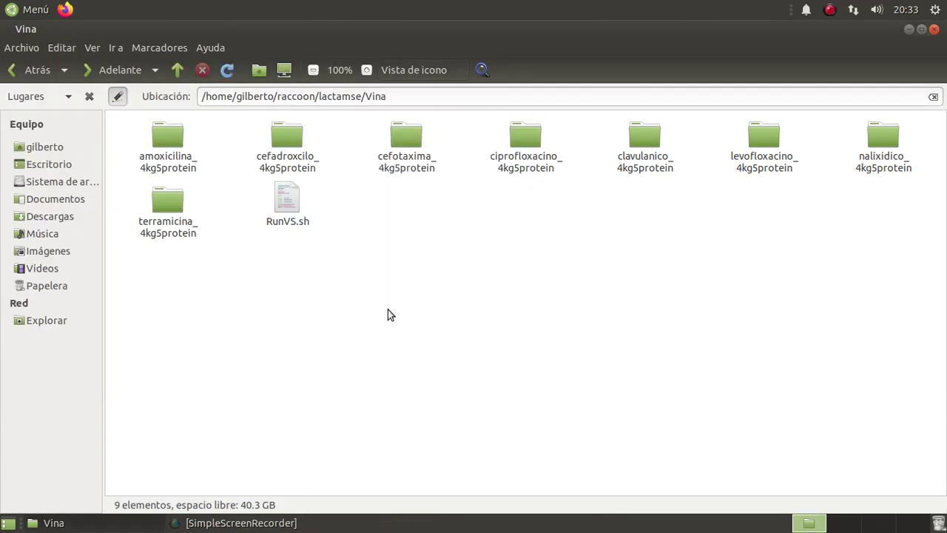
Open a terminal in the Vina folder and list its contents with ls
{"action": "right_click", "coordinate": [387, 309]}
{"action": "left_click", "coordinate": [451, 169]}
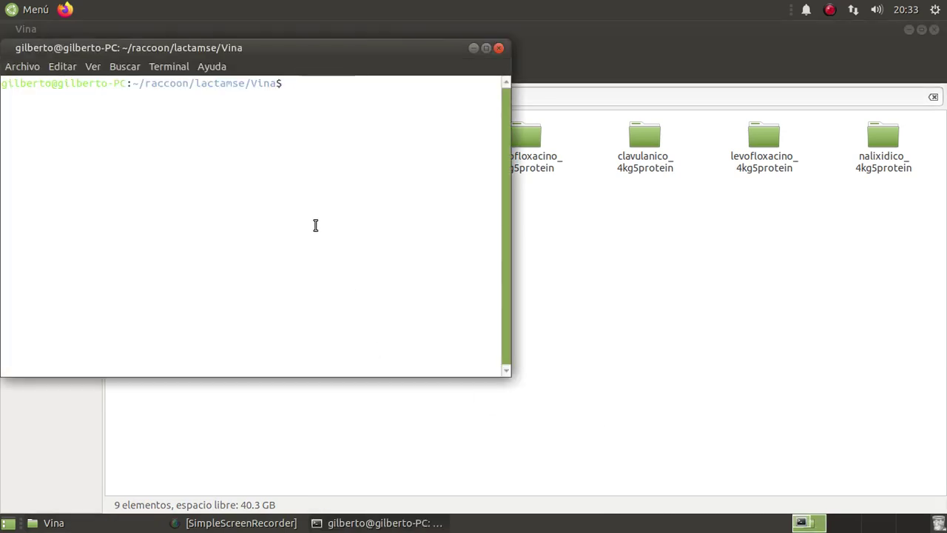
{"action": "type", "text": "ls"}
{"action": "key", "text": "Return"}
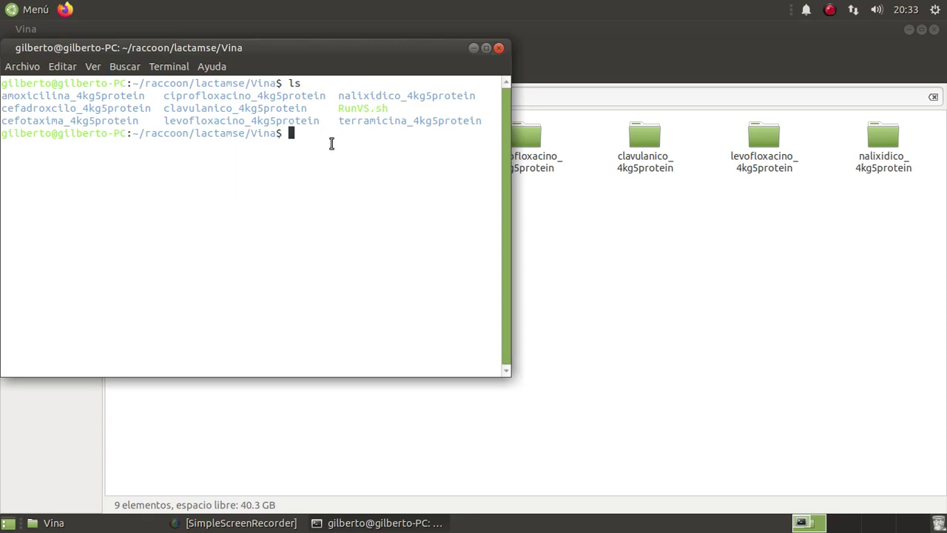
Check in the properties of RunVS.sh whether it may be executed as a program, then minimize the file manager
{"action": "left_click", "coordinate": [583, 62]}
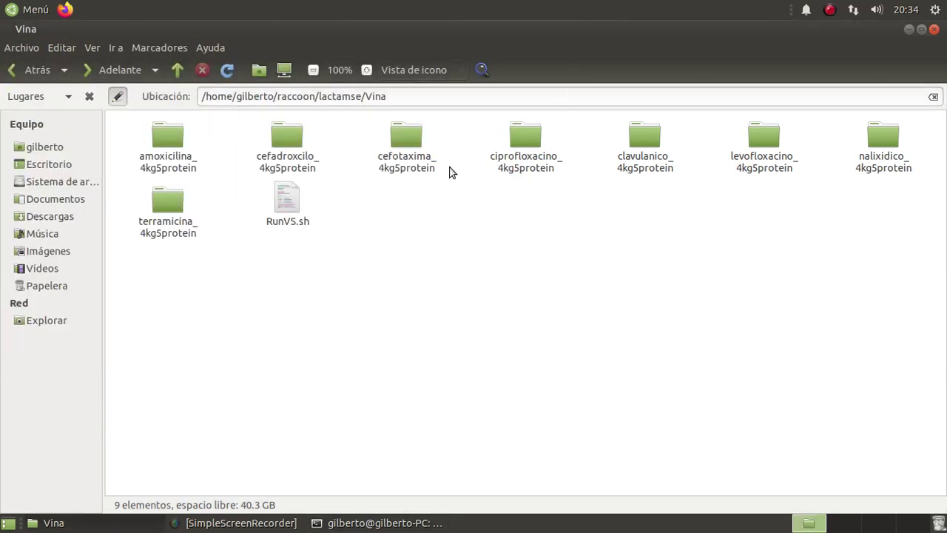
{"action": "left_click", "coordinate": [292, 204]}
{"action": "right_click", "coordinate": [292, 203]}
{"action": "left_click", "coordinate": [358, 503]}
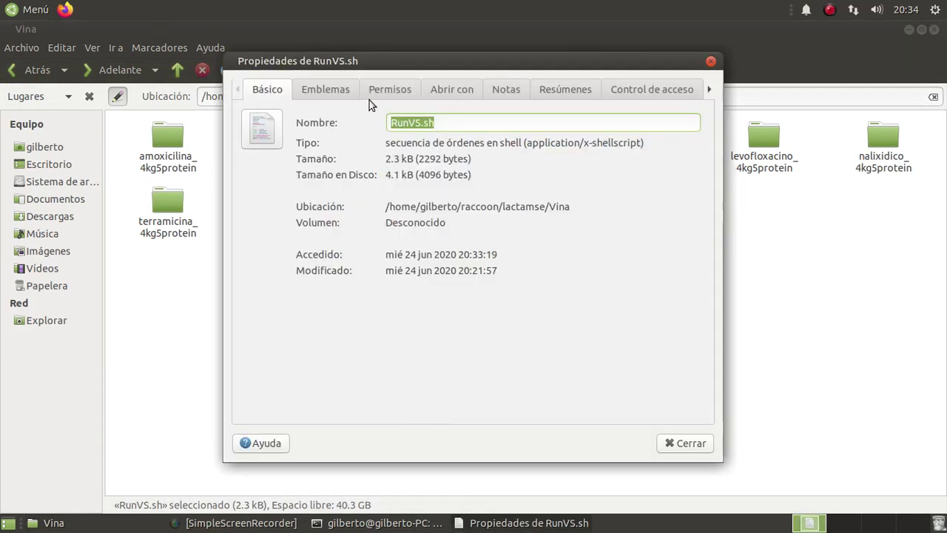
{"action": "left_click", "coordinate": [374, 94]}
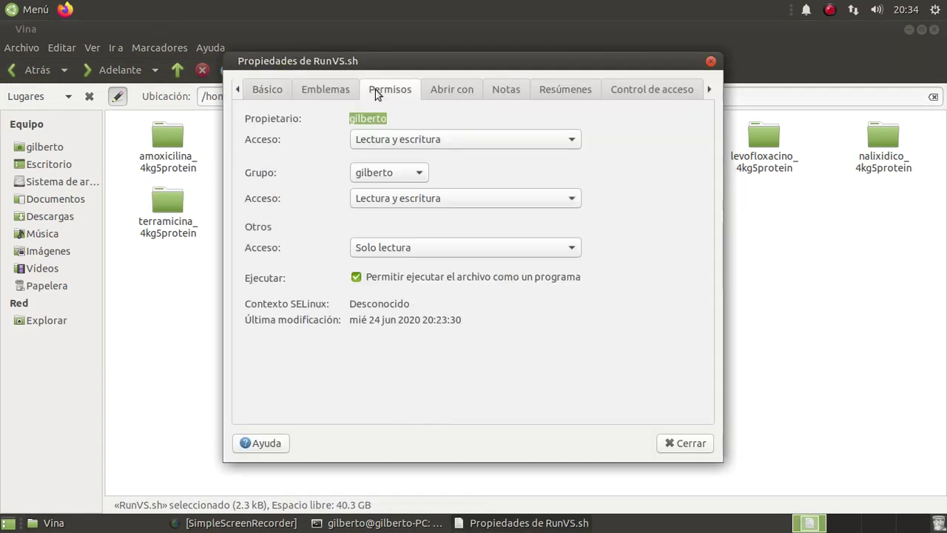
{"action": "left_click", "coordinate": [684, 444]}
{"action": "left_click", "coordinate": [909, 29]}
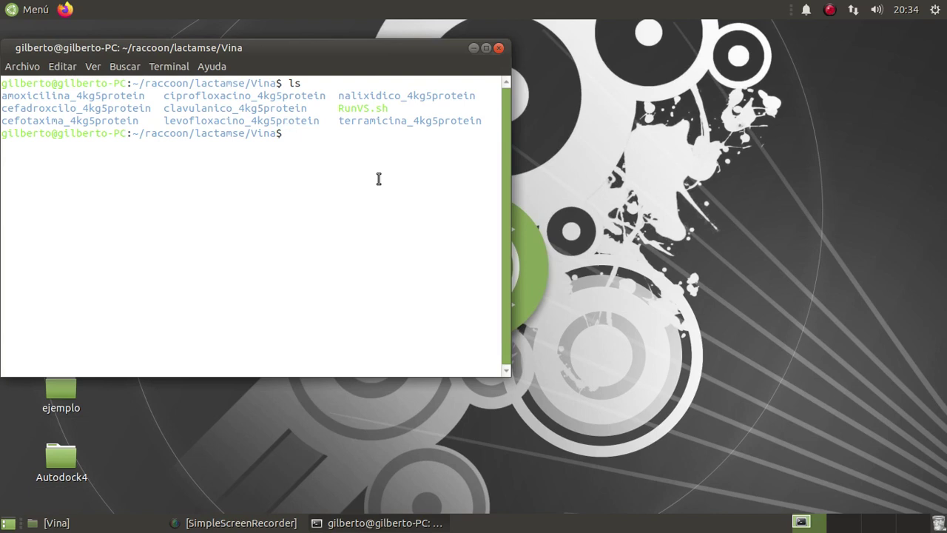
Run ./RunVS.sh in the terminal, enlarge the window downward, and start the docking calculation
{"action": "type", "text": "./Ru"}
{"action": "key", "text": "Tab"}
{"action": "key", "text": "BackSpace"}
{"action": "key", "text": "Return"}
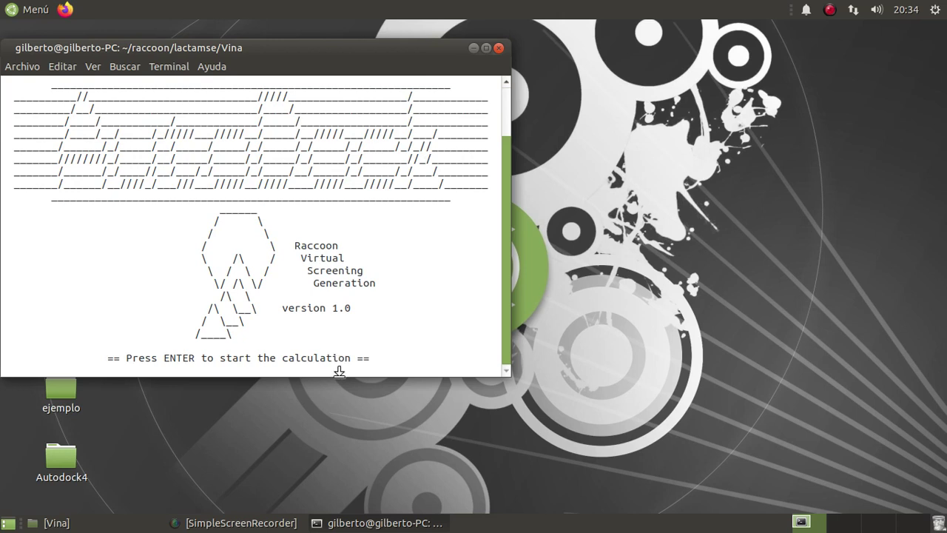
{"action": "left_click_drag", "start_coordinate": [340, 376], "coordinate": [340, 516]}
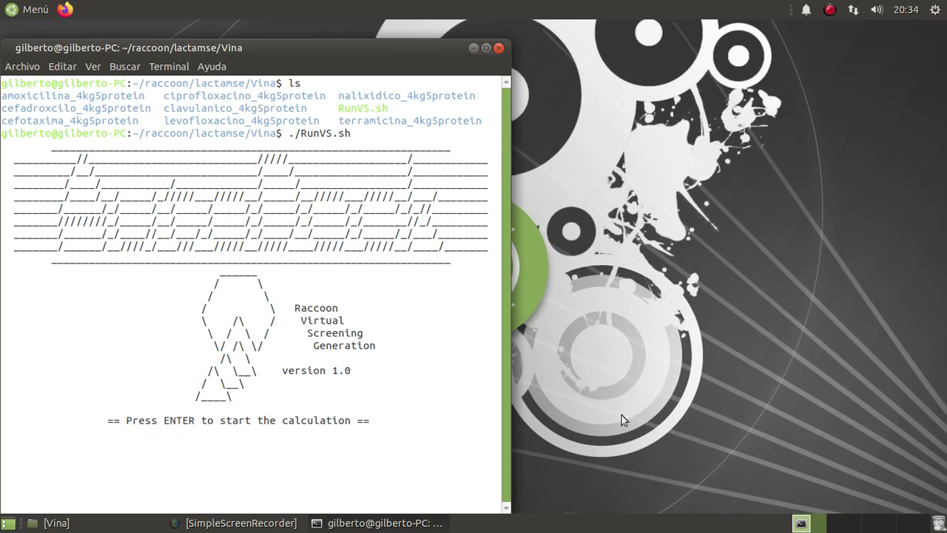
{"action": "key", "text": "Return"}
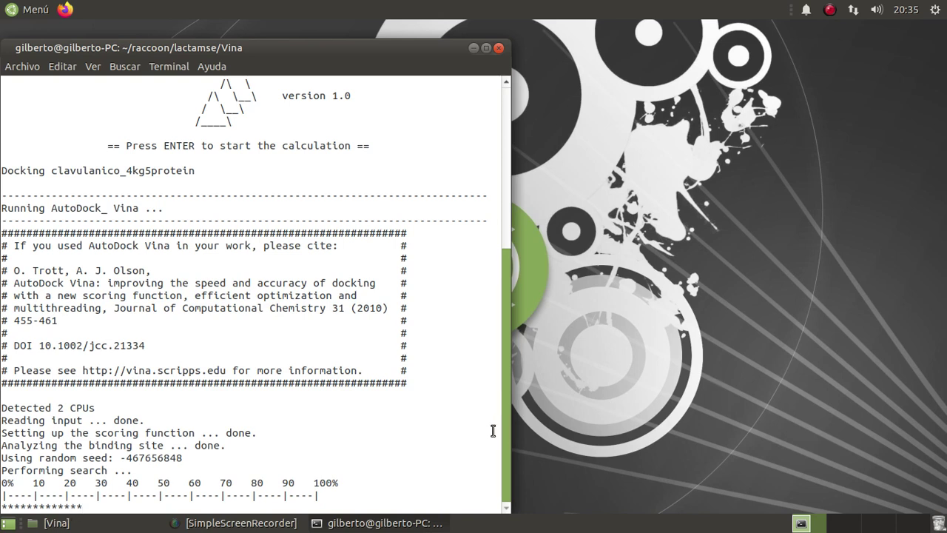
{"action": "scroll", "coordinate": [497, 392], "scroll_direction": "up", "scroll_amount": 1}
{"action": "left_click_drag", "start_coordinate": [506, 389], "coordinate": [481, 376]}
{"action": "mouse_move", "coordinate": [506, 410]}
{"action": "left_mouse_down"}
{"action": "mouse_move", "coordinate": [506, 102]}
{"action": "mouse_move", "coordinate": [510, 412]}
{"action": "left_mouse_up"}
{"action": "left_click", "coordinate": [829, 12]}
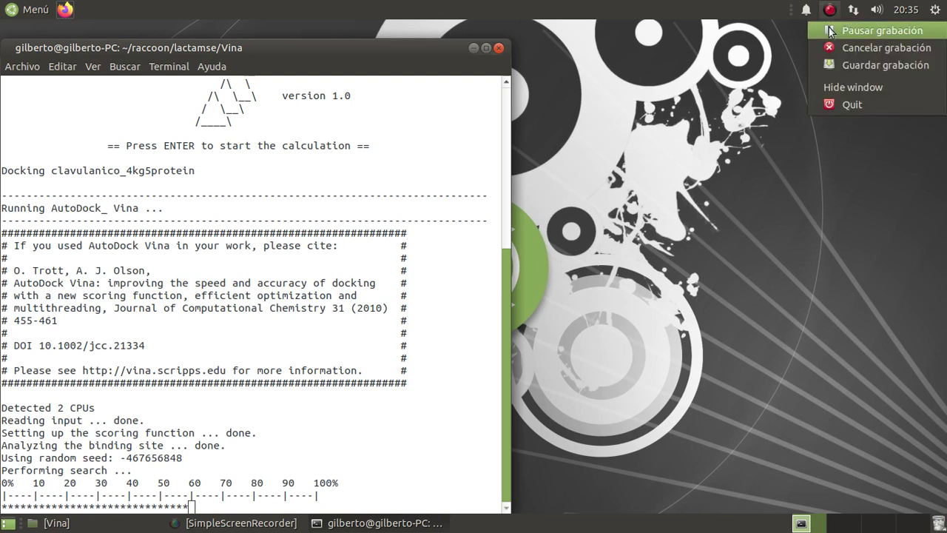
{"action": "left_click", "coordinate": [830, 31]}
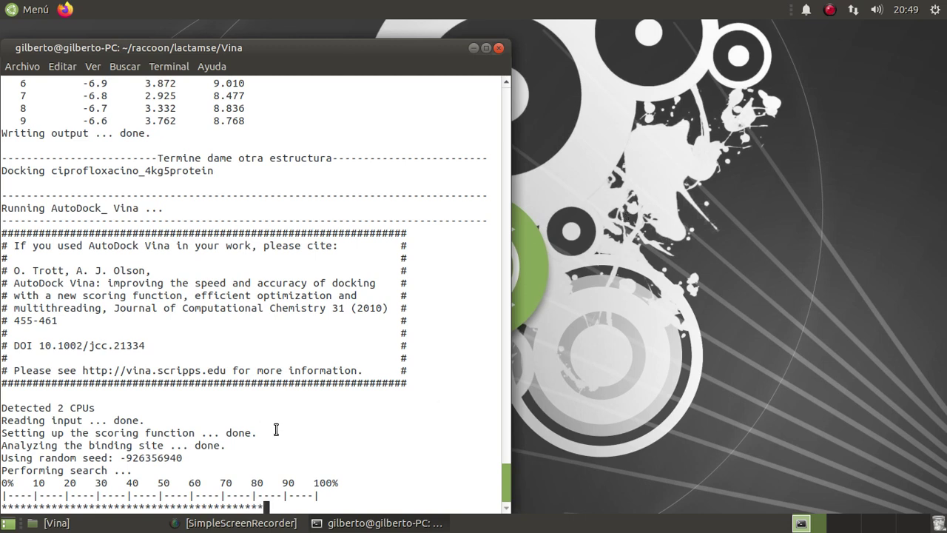
Examine the terminal output for the affinity and RMSD tables of each docked ligand, from clavulanico to ciprofloxacino
{"action": "scroll", "coordinate": [296, 454], "scroll_direction": "up", "scroll_amount": 4}
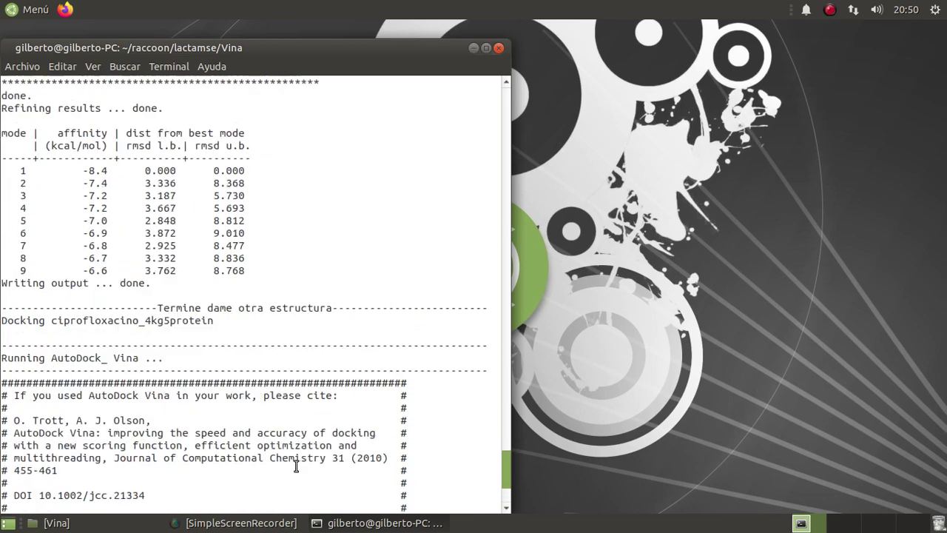
{"action": "scroll", "coordinate": [296, 455], "scroll_direction": "down", "scroll_amount": 4}
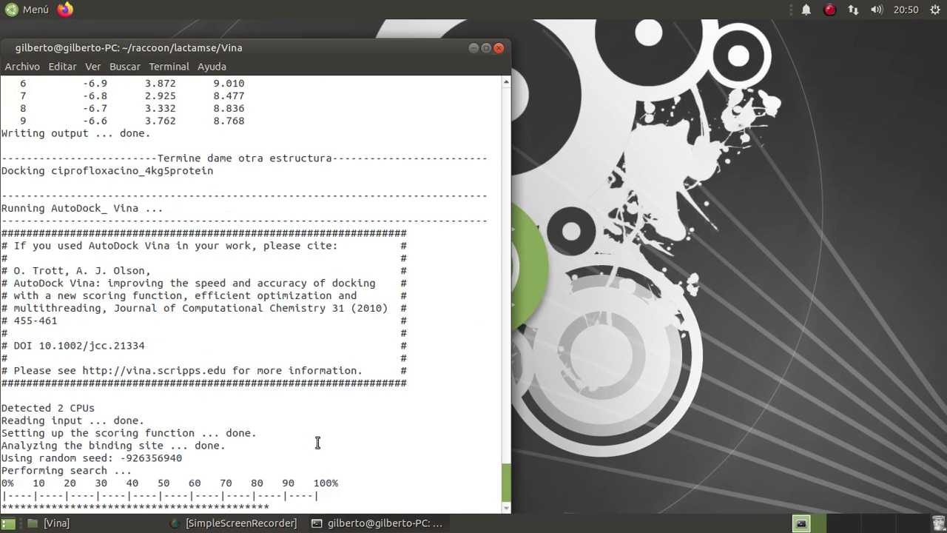
{"action": "scroll", "coordinate": [218, 421], "scroll_direction": "up", "scroll_amount": 4}
{"action": "scroll", "coordinate": [218, 421], "scroll_direction": "up", "scroll_amount": 20}
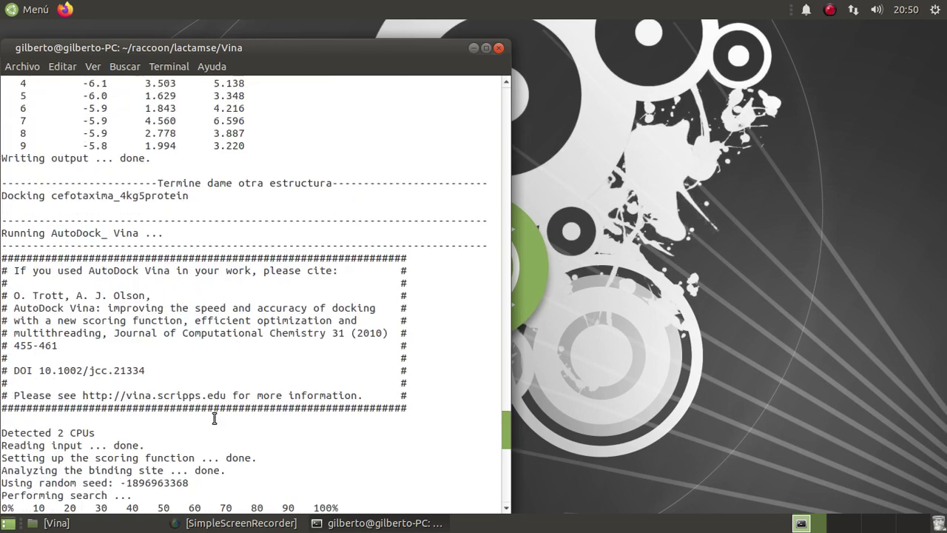
{"action": "scroll", "coordinate": [214, 420], "scroll_direction": "up", "scroll_amount": 20}
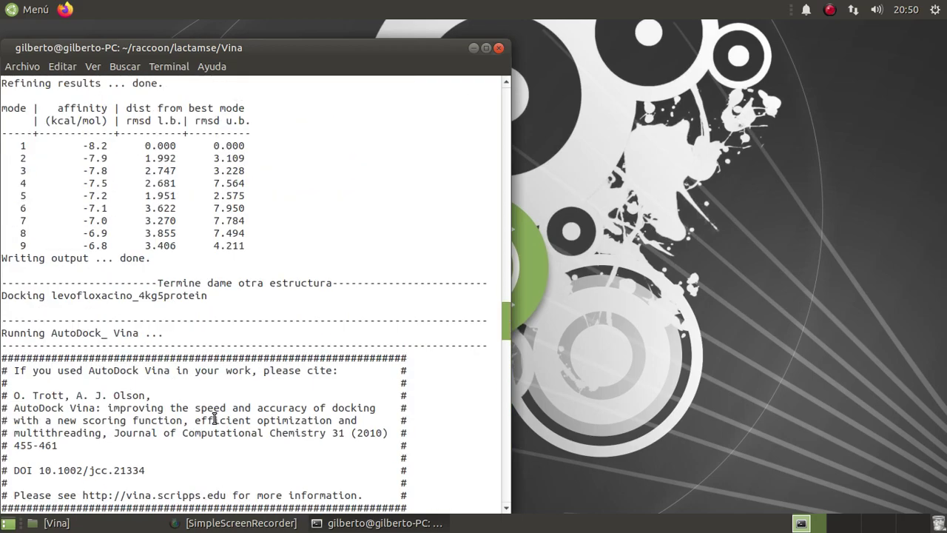
{"action": "scroll", "coordinate": [215, 418], "scroll_direction": "up", "scroll_amount": 20}
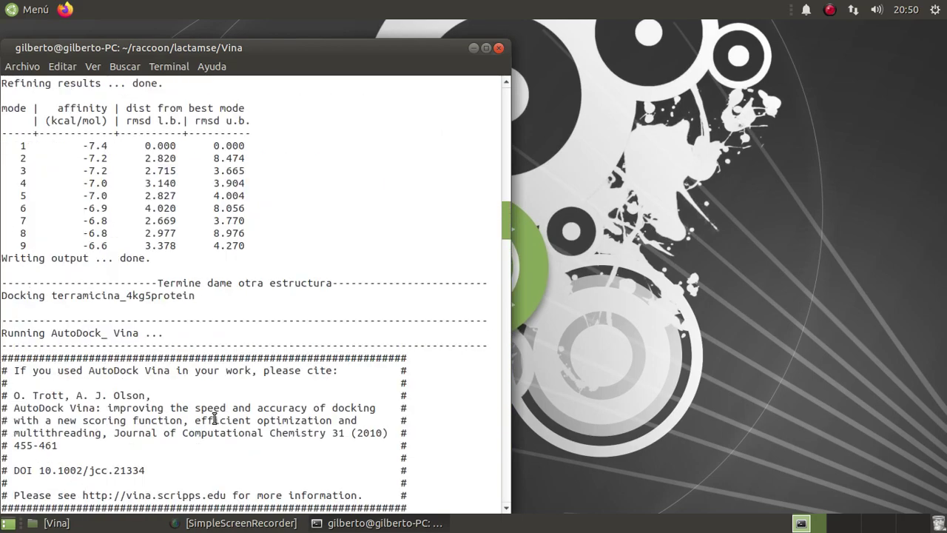
{"action": "scroll", "coordinate": [211, 412], "scroll_direction": "up", "scroll_amount": 17}
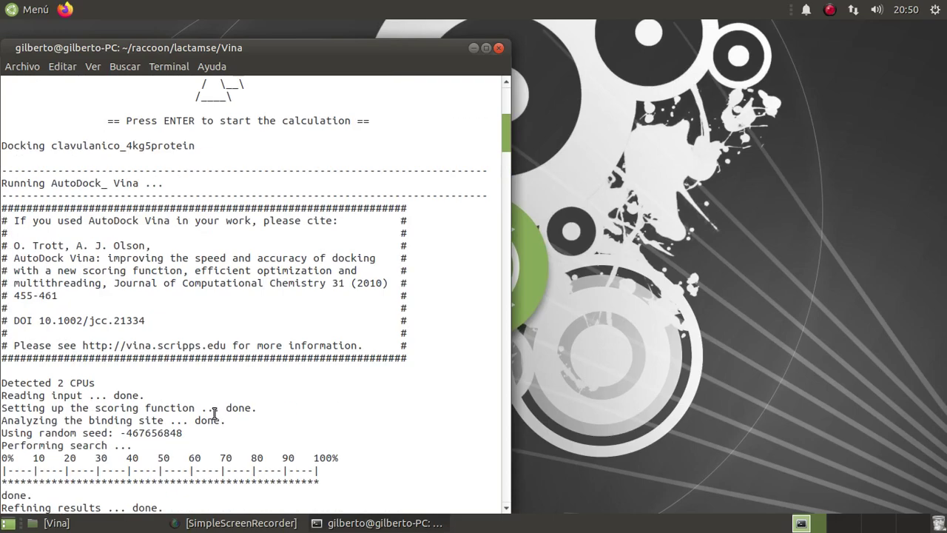
{"action": "scroll", "coordinate": [191, 348], "scroll_direction": "down", "scroll_amount": 20}
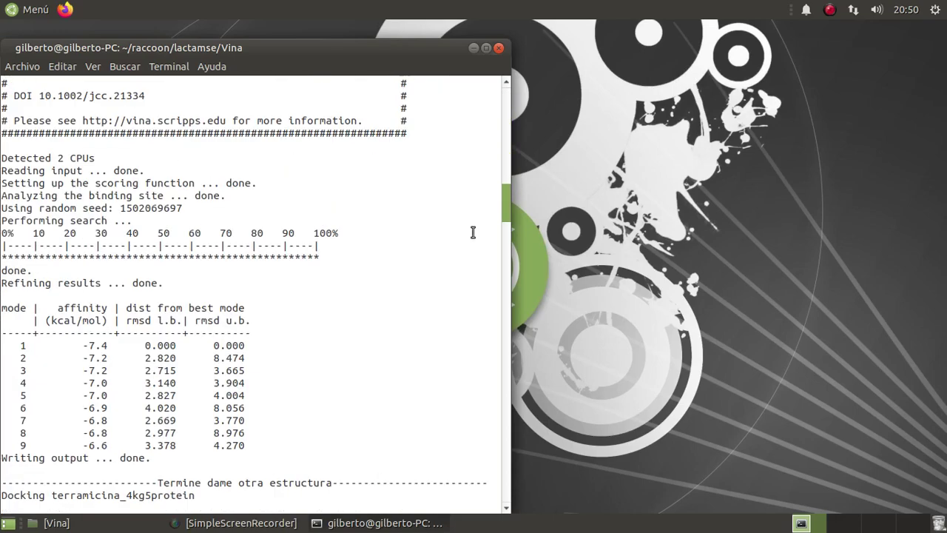
{"action": "scroll", "coordinate": [505, 196], "scroll_direction": "down", "scroll_amount": 20}
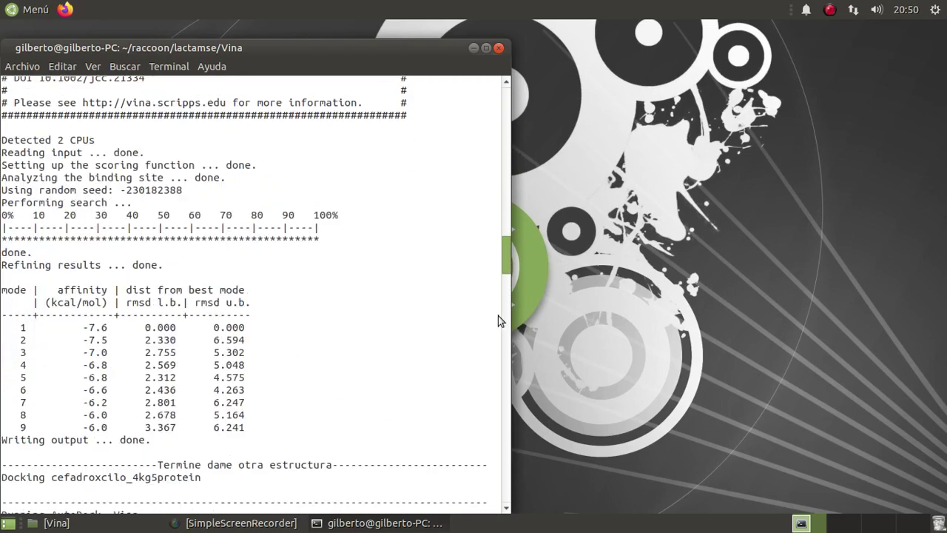
{"action": "scroll", "coordinate": [492, 505], "scroll_direction": "down", "scroll_amount": 15}
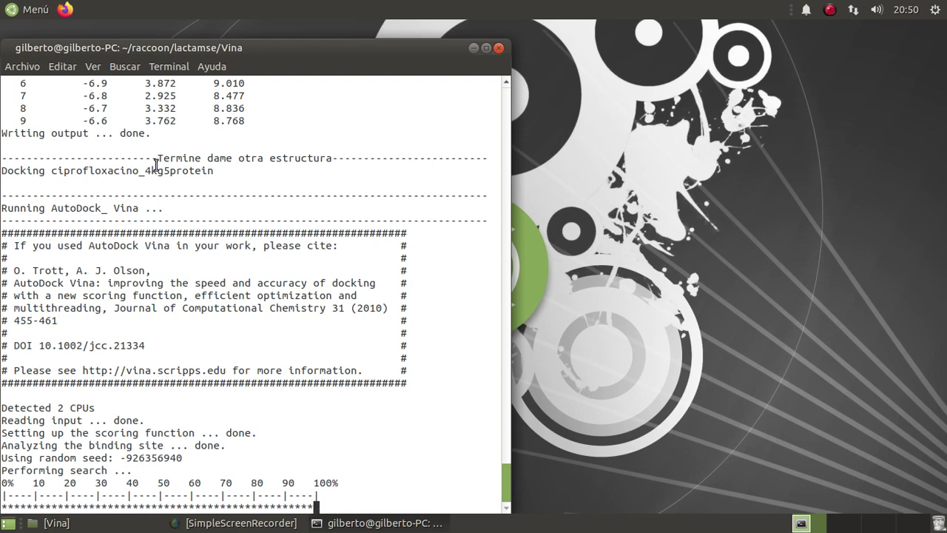
{"action": "left_click_drag", "start_coordinate": [157, 170], "coordinate": [367, 495]}
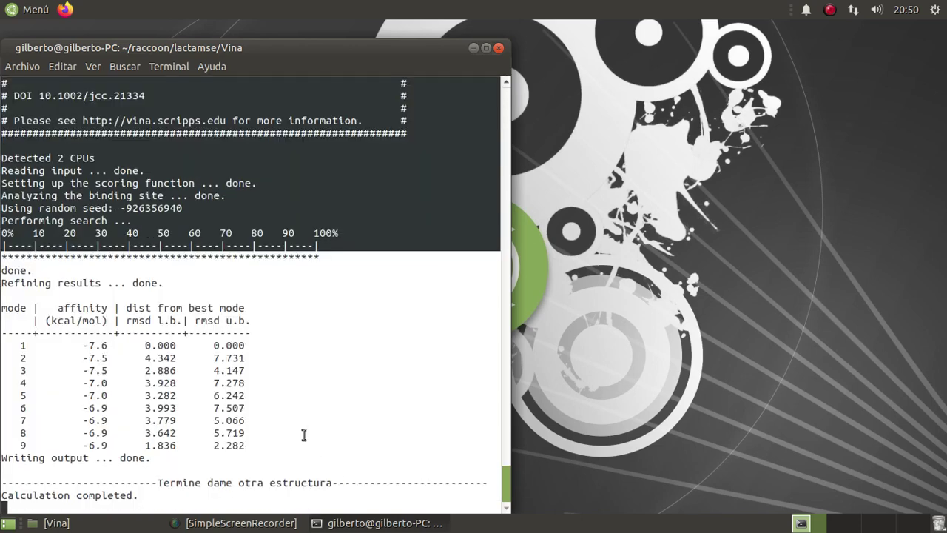
{"action": "left_click", "coordinate": [208, 363]}
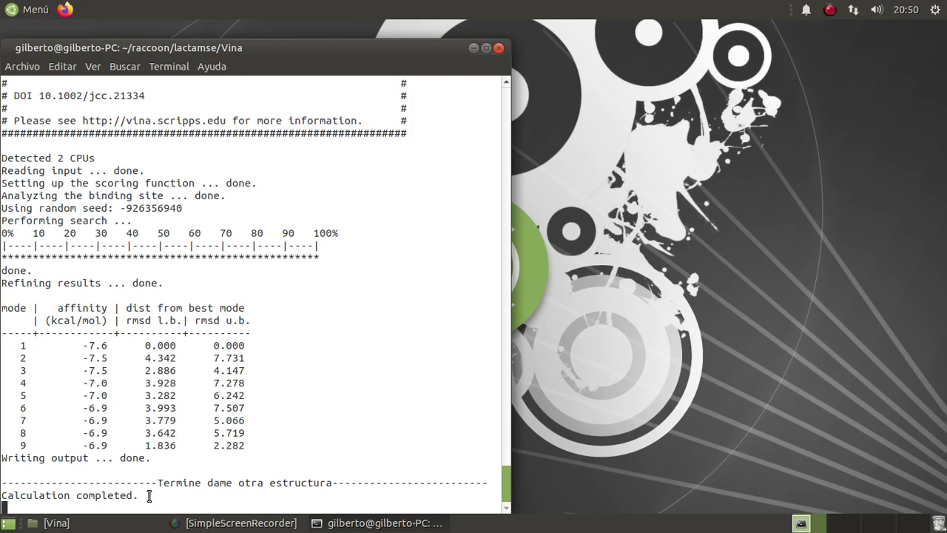
Copy the docking output from the start of the run through the "Calculation completed." line, and return the finished script to the shell prompt
{"action": "scroll", "coordinate": [66, 396], "scroll_direction": "up", "scroll_amount": 15}
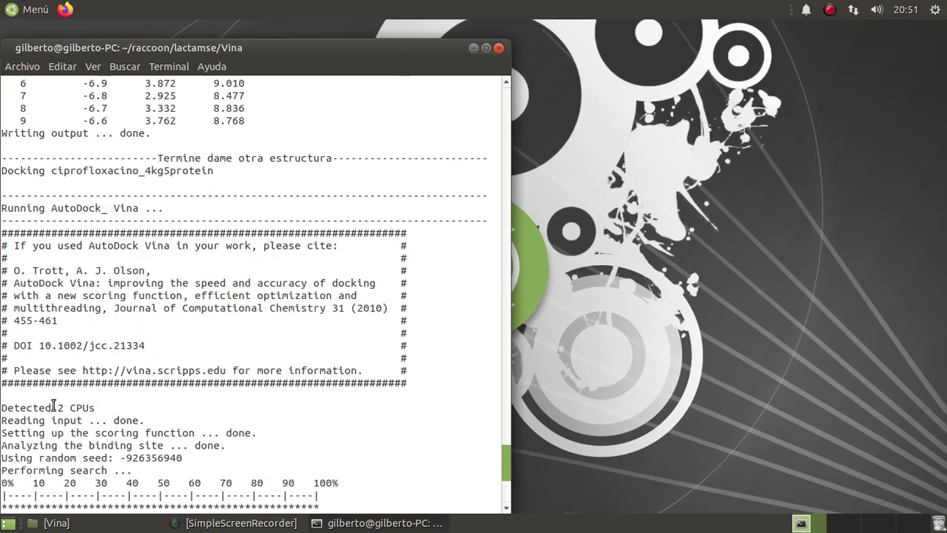
{"action": "scroll", "coordinate": [65, 396], "scroll_direction": "up", "scroll_amount": 20}
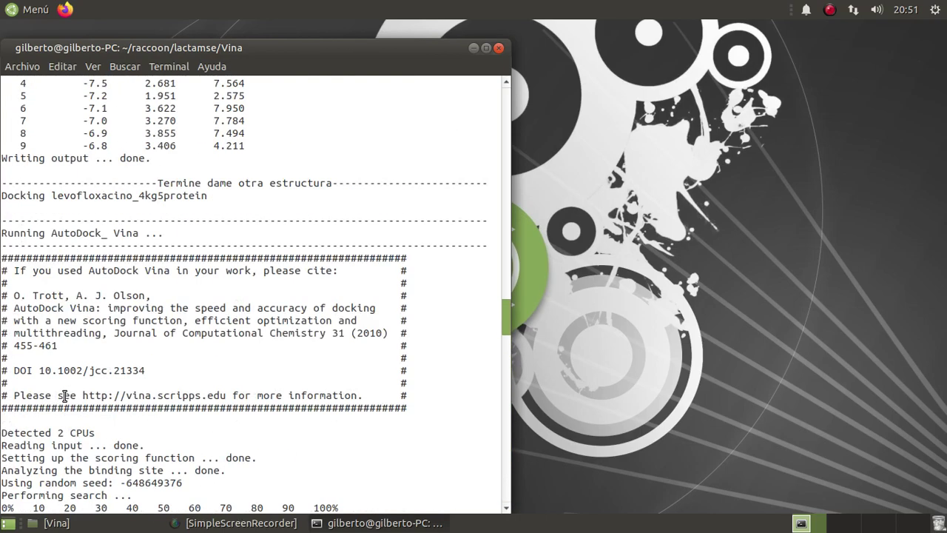
{"action": "scroll", "coordinate": [65, 396], "scroll_direction": "up", "scroll_amount": 20}
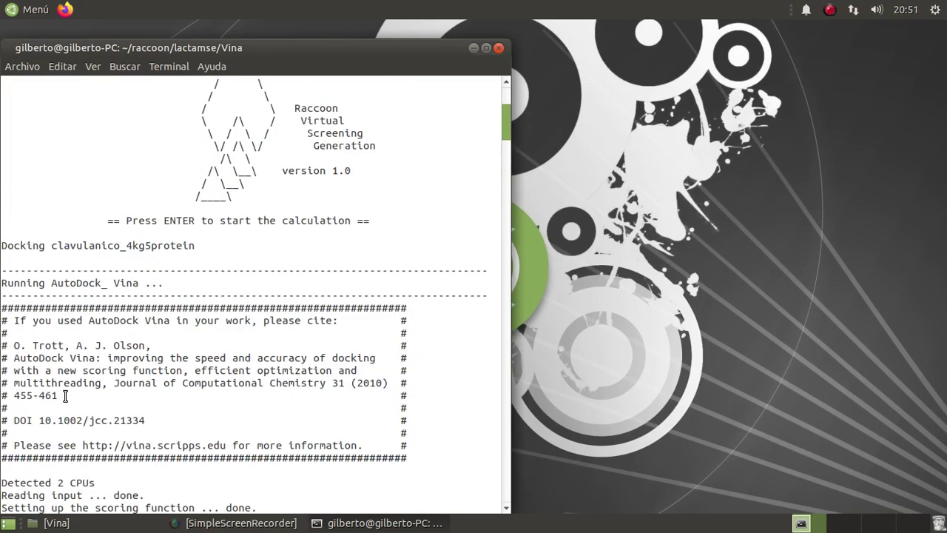
{"action": "left_click_drag", "start_coordinate": [5, 147], "coordinate": [289, 390]}
{"action": "scroll", "coordinate": [301, 385], "scroll_direction": "down", "scroll_amount": 15}
{"action": "scroll", "coordinate": [289, 390], "scroll_direction": "down", "scroll_amount": 20}
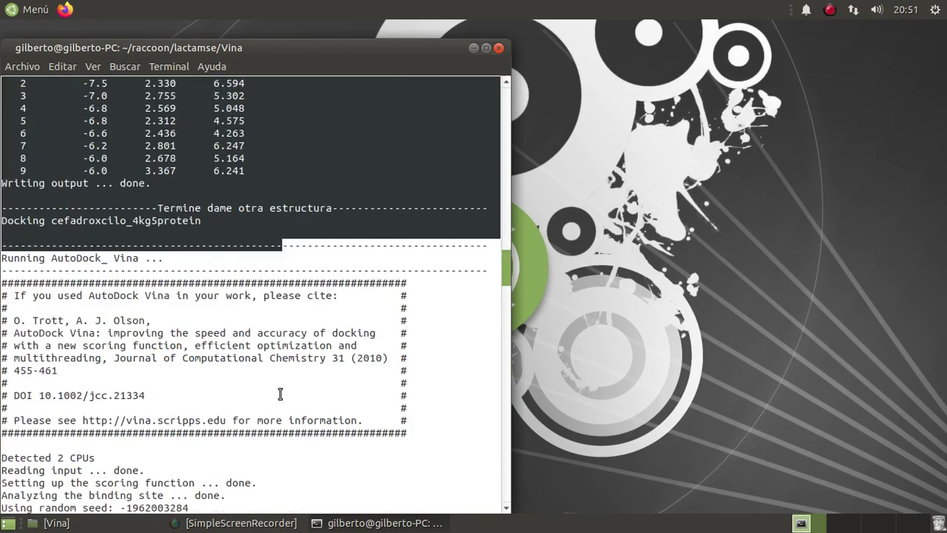
{"action": "scroll", "coordinate": [281, 394], "scroll_direction": "down", "scroll_amount": 20}
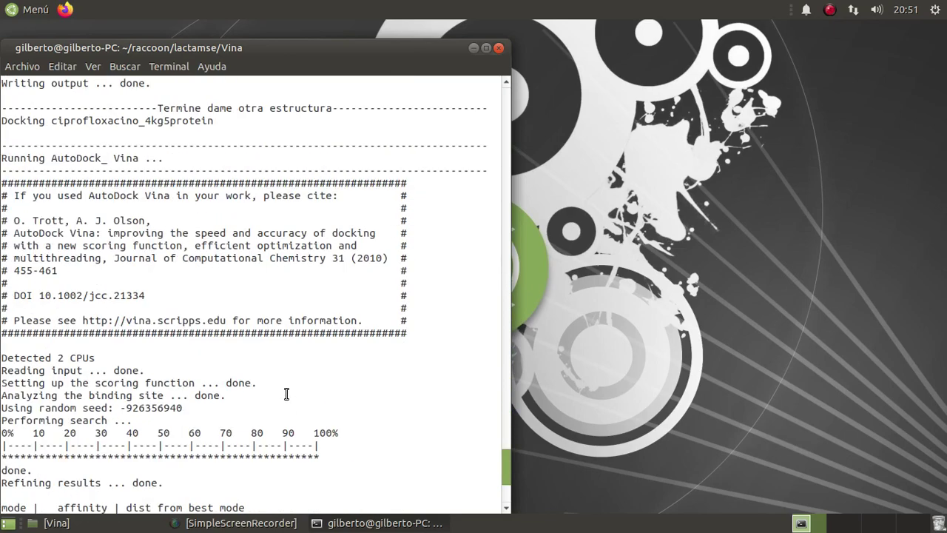
{"action": "scroll", "coordinate": [286, 394], "scroll_direction": "down", "scroll_amount": 5}
{"action": "left_click", "coordinate": [349, 471], "text": "shift"}
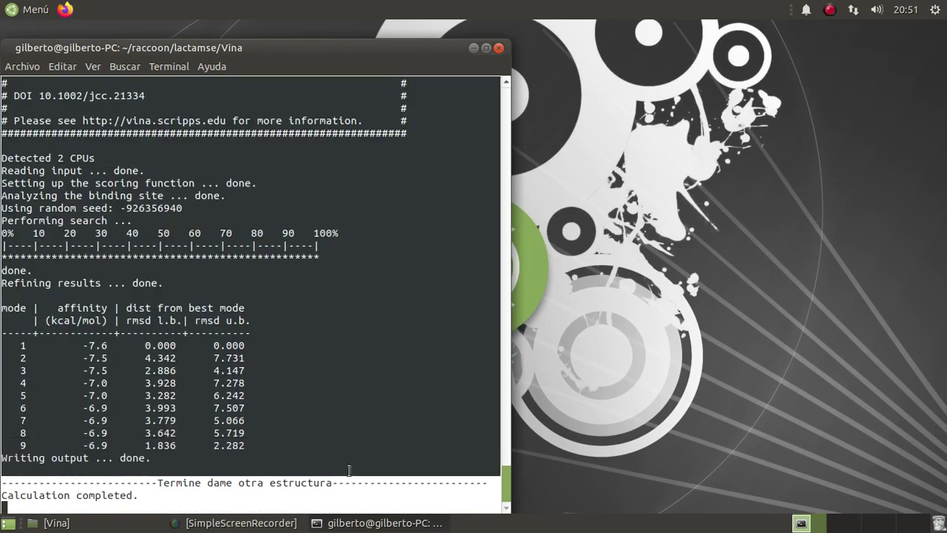
{"action": "left_click_drag", "start_coordinate": [349, 475], "coordinate": [349, 489]}
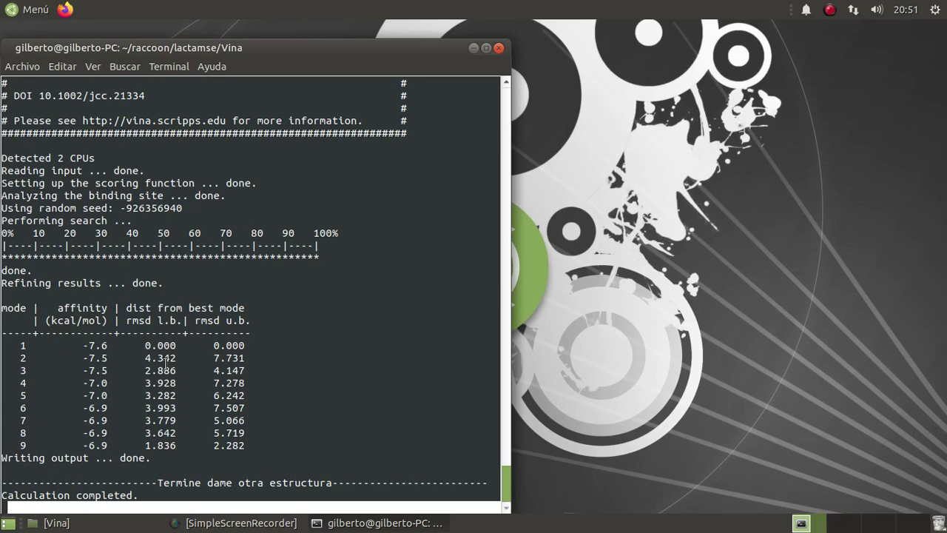
{"action": "right_click", "coordinate": [163, 374]}
{"action": "left_click", "coordinate": [189, 444]}
{"action": "key", "text": "Return"}
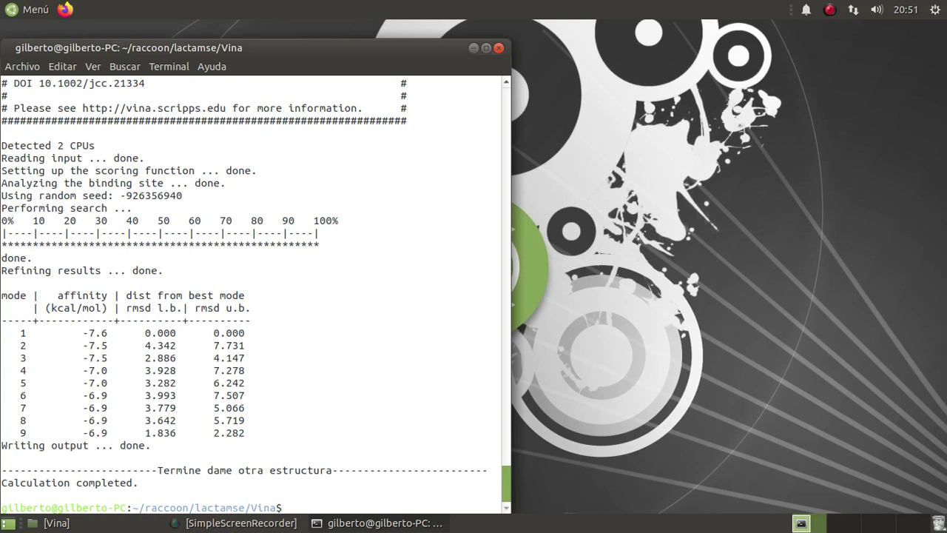
Run gedit resultado.txt from the terminal, paste the copied docking output into the new file, save it, and close the editor
{"action": "type", "text": "gedit resultado.t"}
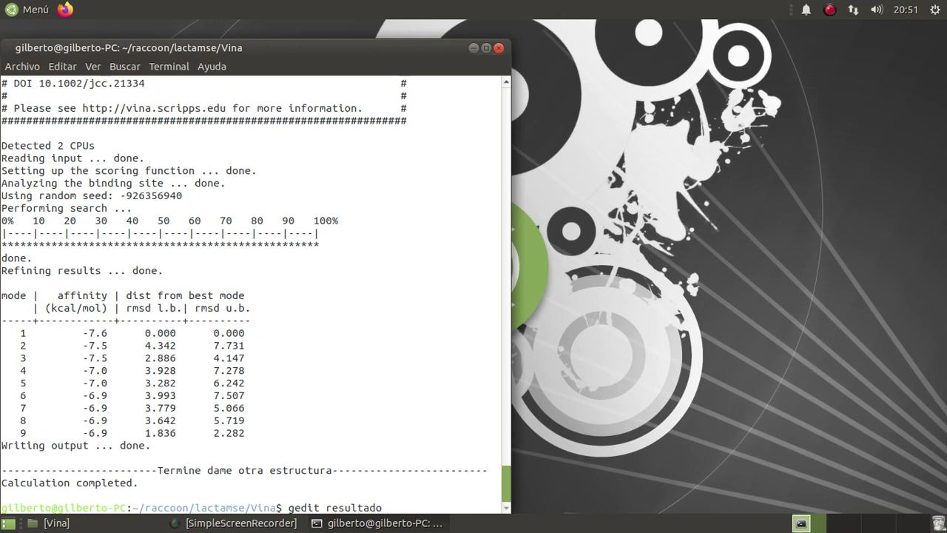
{"action": "type", "text": "xt"}
{"action": "key", "text": "Return"}
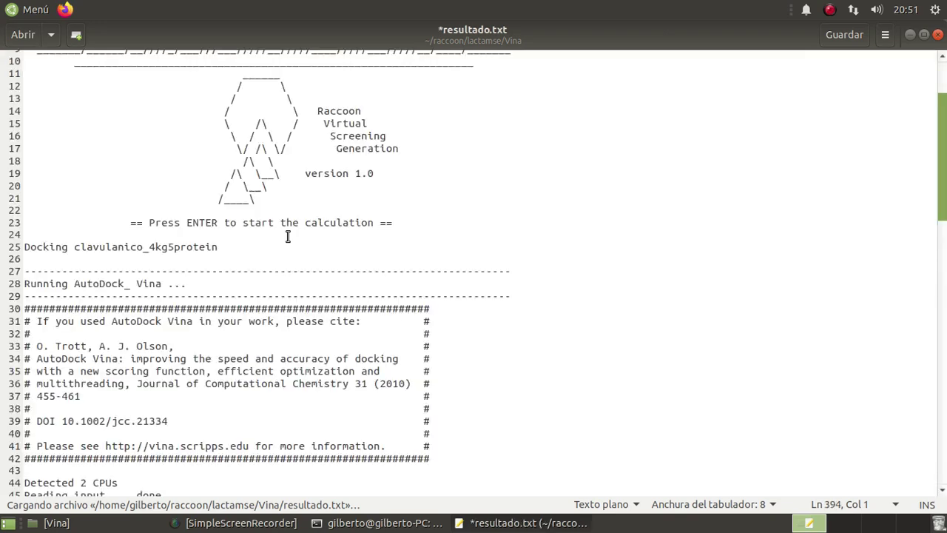
{"action": "scroll", "coordinate": [462, 296], "scroll_direction": "down", "scroll_amount": 15}
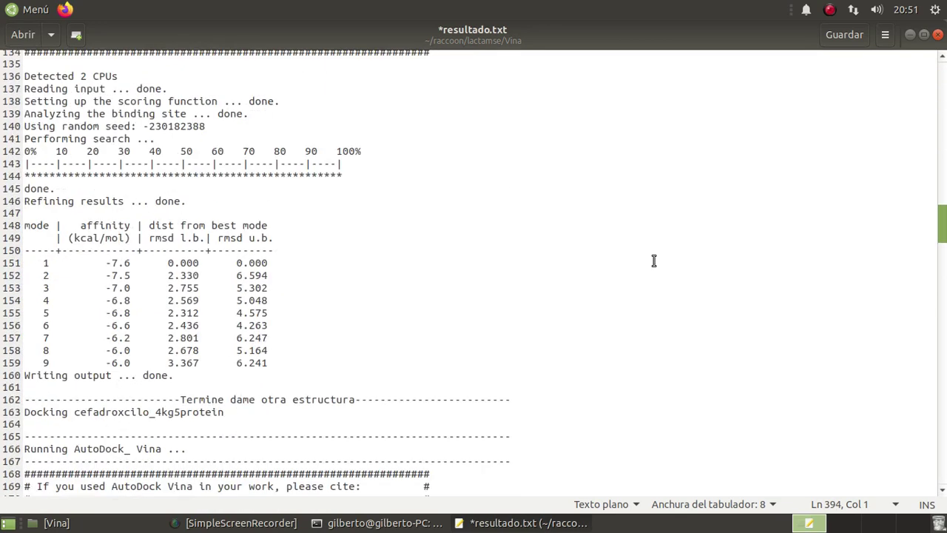
{"action": "left_click", "coordinate": [836, 35]}
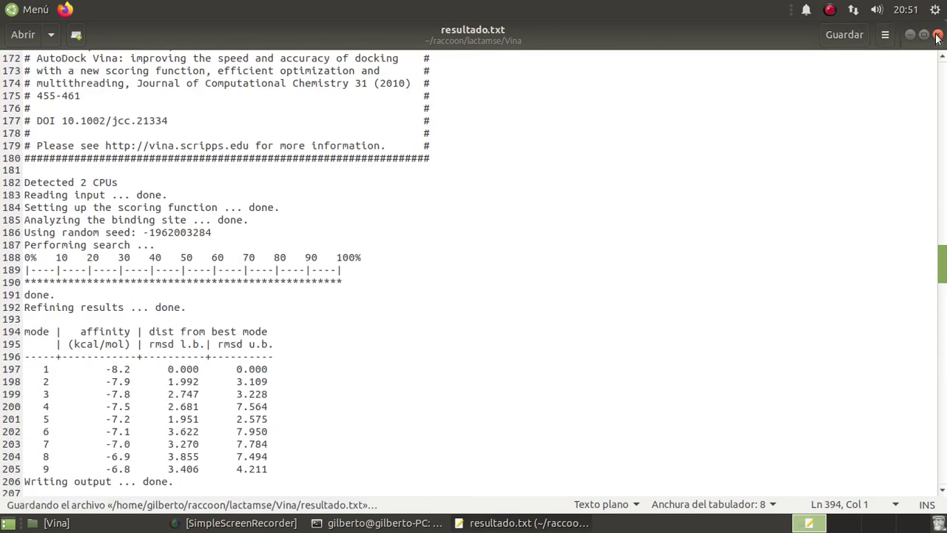
{"action": "left_click", "coordinate": [937, 34]}
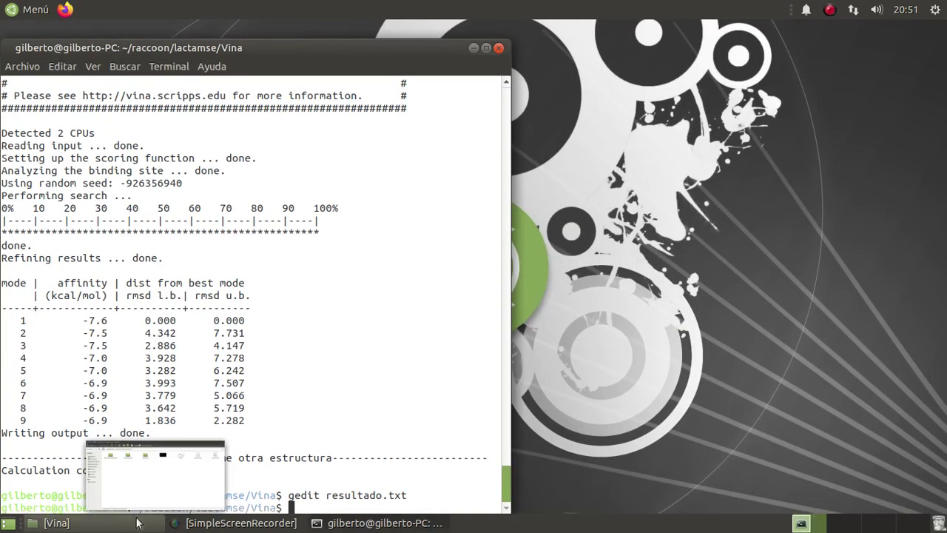
Reopen resultado.txt from the Vina folder, show its beginning, and minimize the terminal window
{"action": "left_click", "coordinate": [53, 523]}
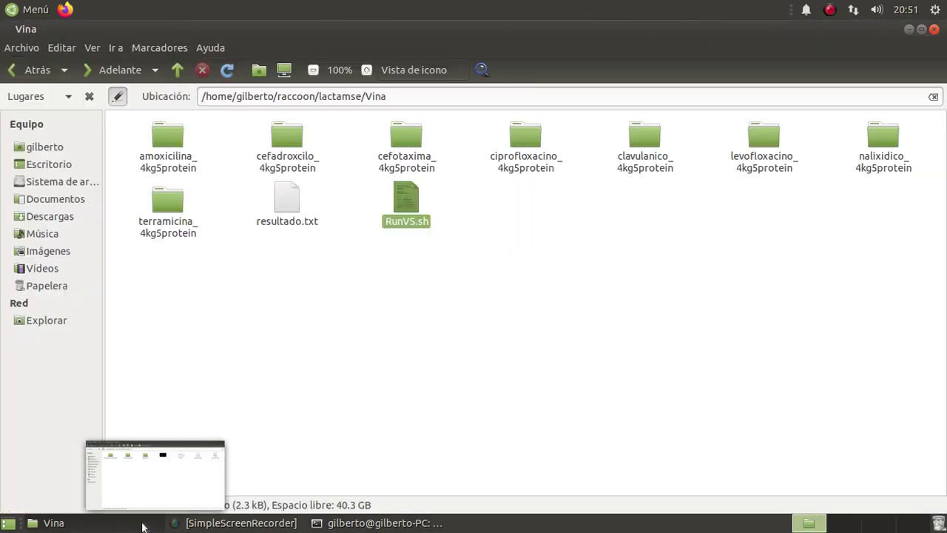
{"action": "double_click", "coordinate": [289, 202]}
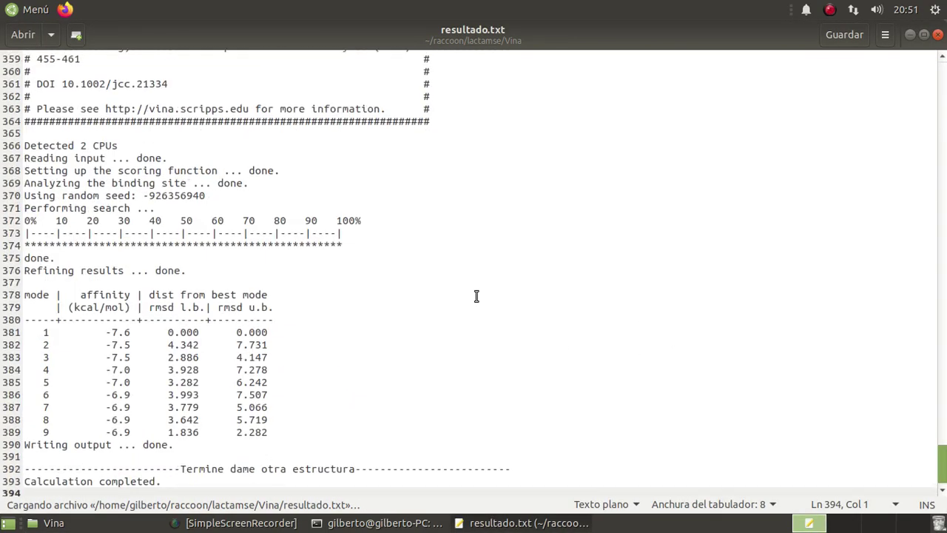
{"action": "scroll", "coordinate": [488, 302], "scroll_direction": "up", "scroll_amount": 10}
{"action": "scroll", "coordinate": [485, 308], "scroll_direction": "up", "scroll_amount": 20}
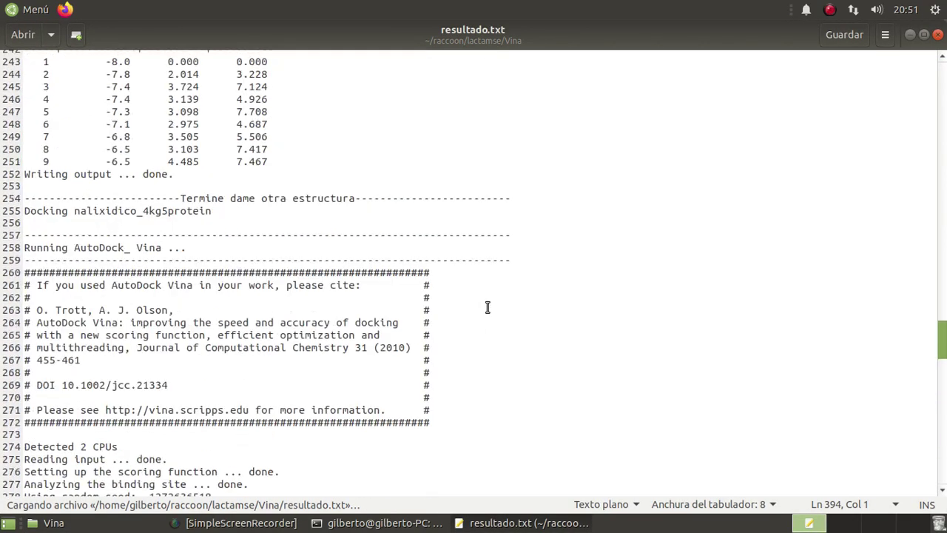
{"action": "scroll", "coordinate": [945, 80], "scroll_direction": "up", "scroll_amount": 15}
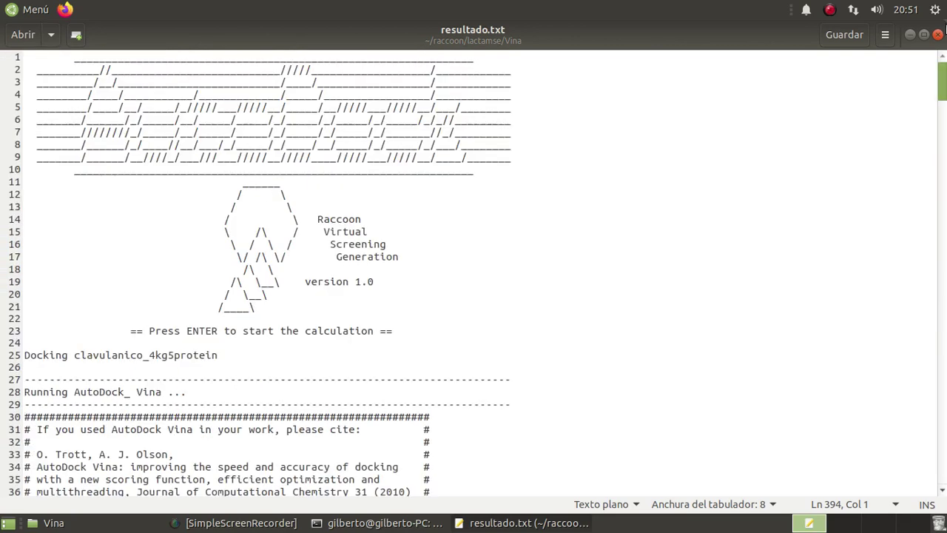
{"action": "left_click", "coordinate": [347, 523]}
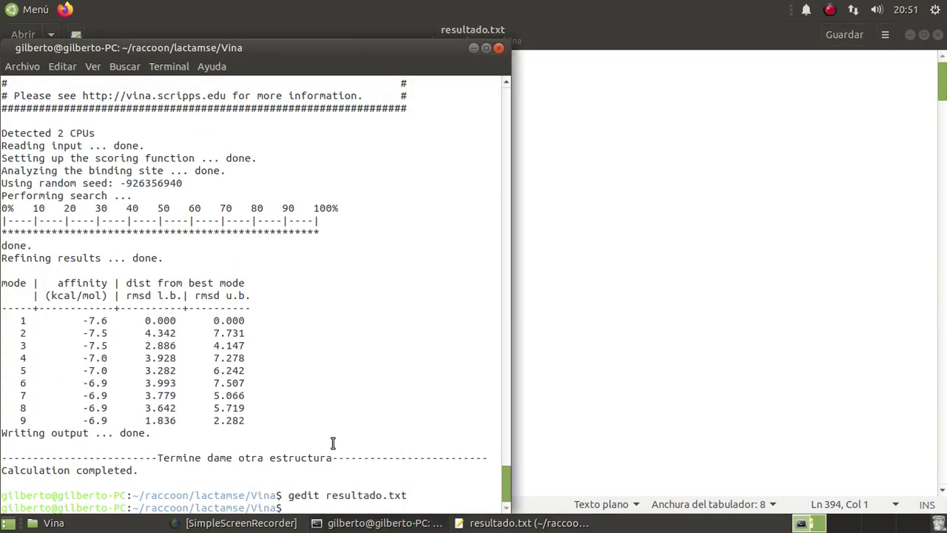
{"action": "left_click", "coordinate": [473, 49]}
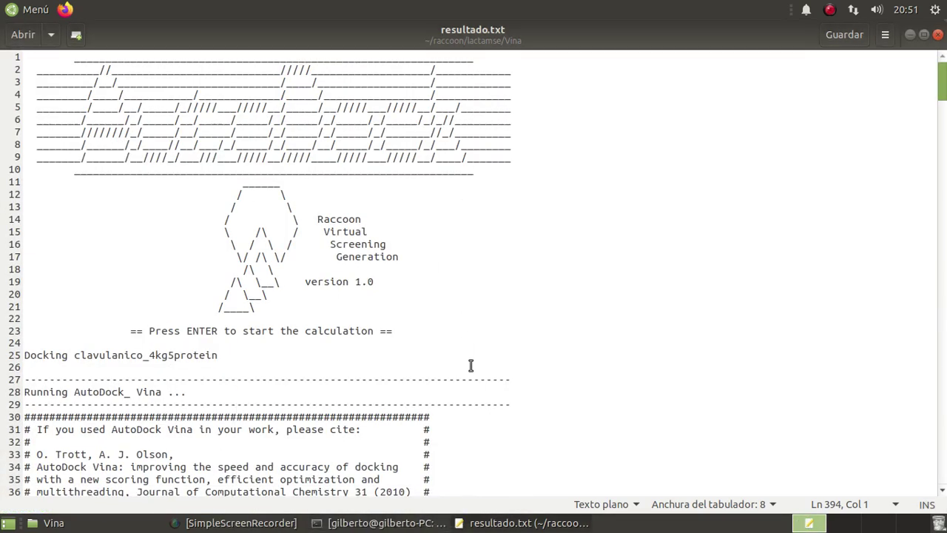
Examine the clavulanico_4kg5protein docking results in resultado.txt and find the affinity table for amoxicilina_4kg5protein
{"action": "scroll", "coordinate": [637, 305], "scroll_direction": "down", "scroll_amount": 4}
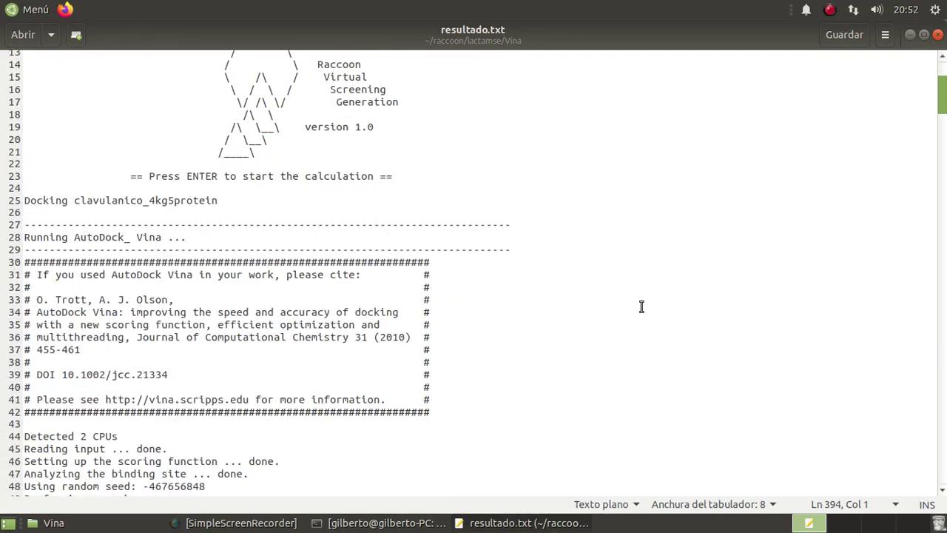
{"action": "scroll", "coordinate": [614, 309], "scroll_direction": "down", "scroll_amount": 7}
{"action": "scroll", "coordinate": [614, 311], "scroll_direction": "down", "scroll_amount": 3}
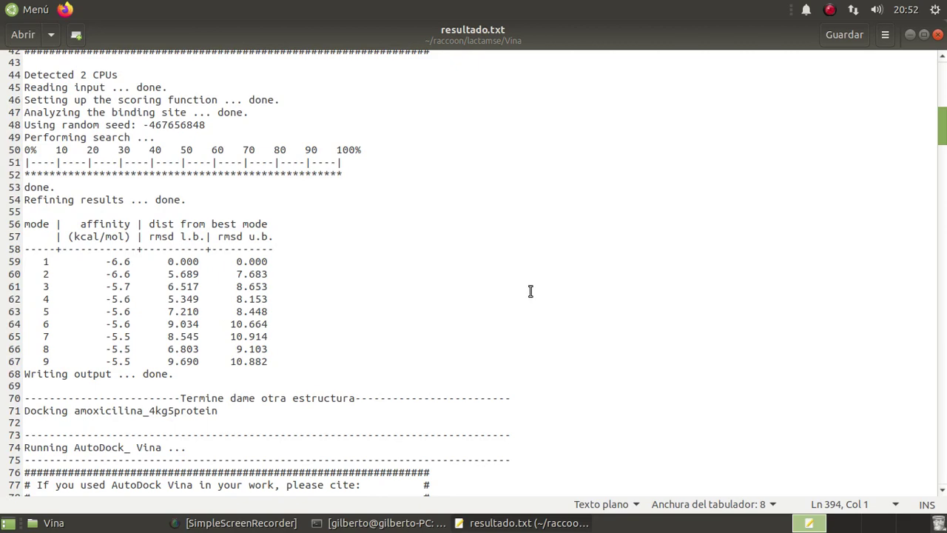
{"action": "scroll", "coordinate": [531, 295], "scroll_direction": "down", "scroll_amount": 3}
{"action": "scroll", "coordinate": [530, 292], "scroll_direction": "down", "scroll_amount": 8}
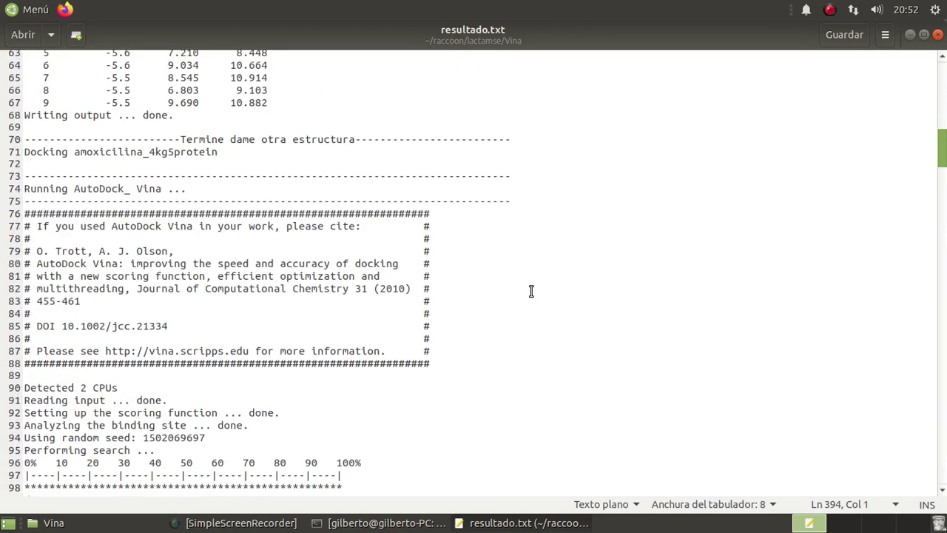
{"action": "scroll", "coordinate": [530, 292], "scroll_direction": "down", "scroll_amount": 1}
{"action": "scroll", "coordinate": [530, 292], "scroll_direction": "up", "scroll_amount": 6}
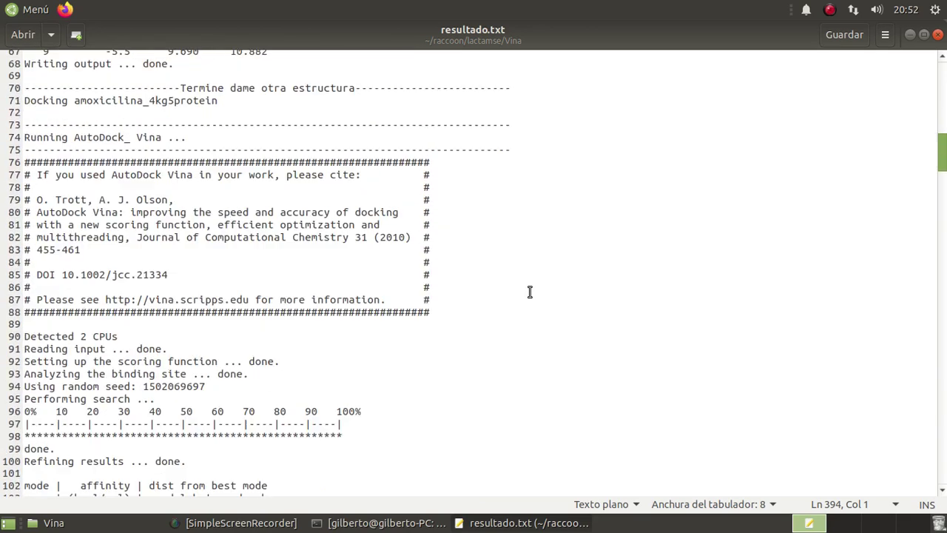
{"action": "scroll", "coordinate": [530, 291], "scroll_direction": "down", "scroll_amount": 6}
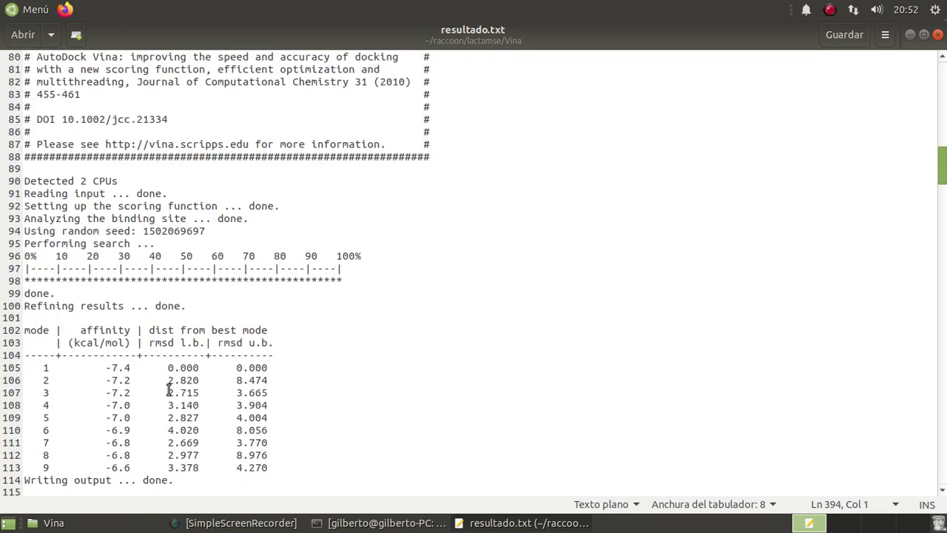
Examine the affinity values of the nine binding modes in the amoxicilina_4kg5protein table, highlighting them while reading
{"action": "left_click", "coordinate": [111, 367]}
{"action": "left_click_drag", "start_coordinate": [114, 380], "coordinate": [130, 467]}
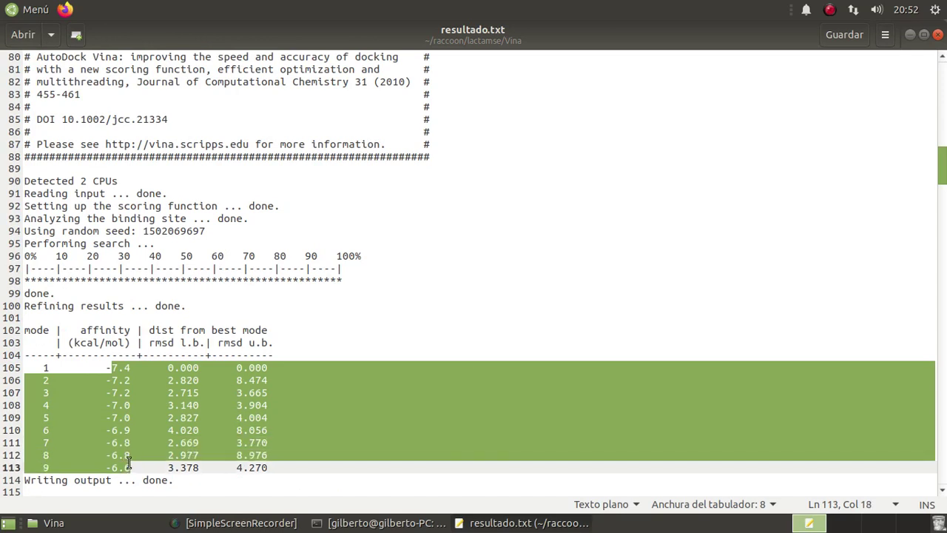
{"action": "left_click", "coordinate": [226, 420]}
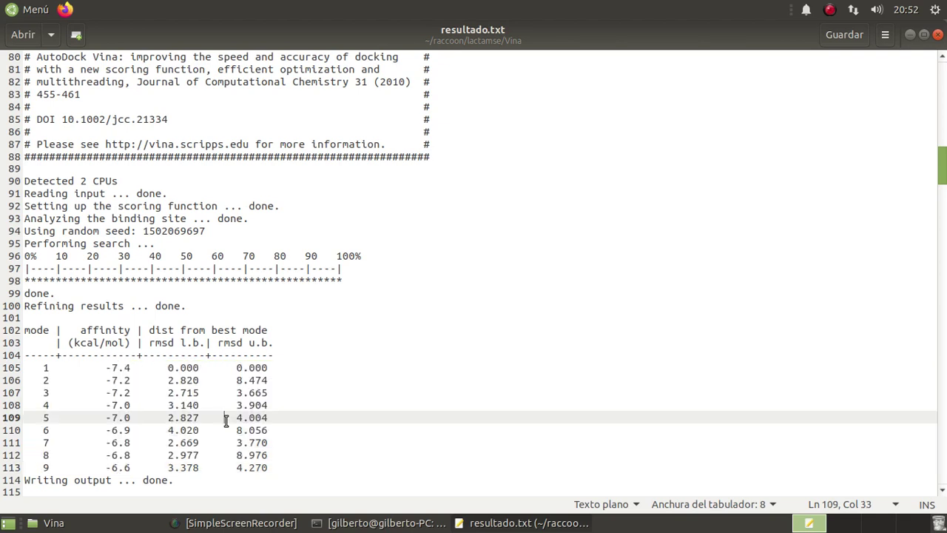
{"action": "left_click_drag", "start_coordinate": [112, 367], "coordinate": [129, 468]}
{"action": "left_click", "coordinate": [142, 406]}
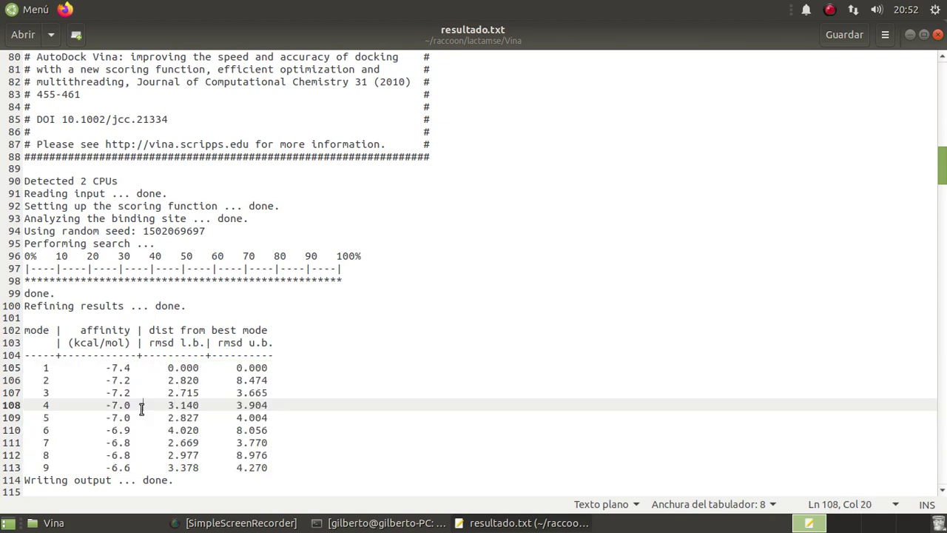
{"action": "left_click_drag", "start_coordinate": [117, 368], "coordinate": [130, 468]}
{"action": "triple_click", "coordinate": [152, 372]}
{"action": "left_click", "coordinate": [130, 379]}
{"action": "left_click", "coordinate": [120, 427]}
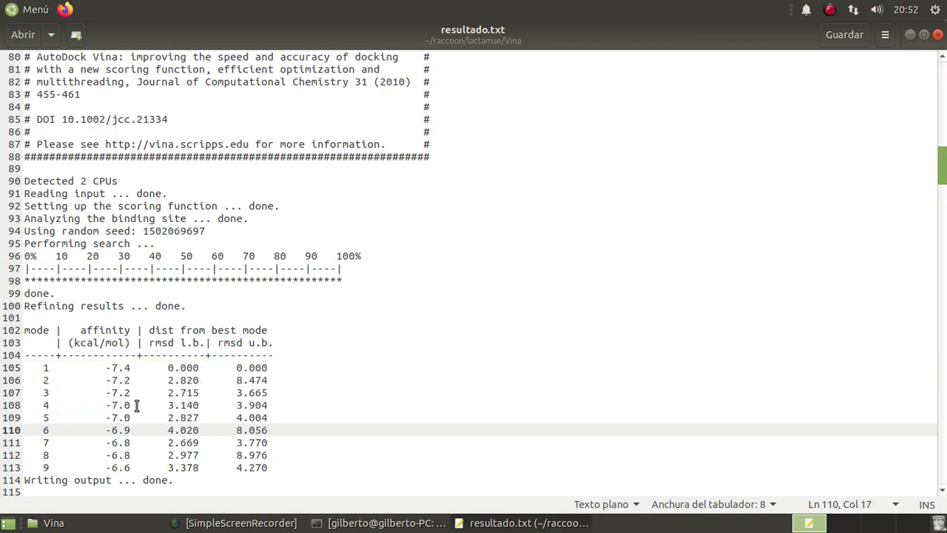
{"action": "scroll", "coordinate": [136, 406], "scroll_direction": "down", "scroll_amount": 2}
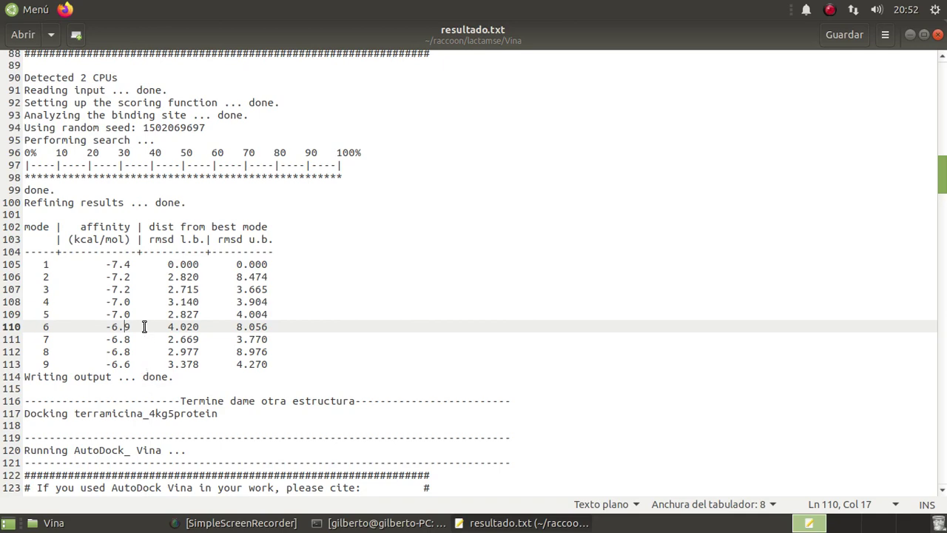
{"action": "scroll", "coordinate": [144, 326], "scroll_direction": "down", "scroll_amount": 2}
{"action": "scroll", "coordinate": [145, 326], "scroll_direction": "up", "scroll_amount": 10}
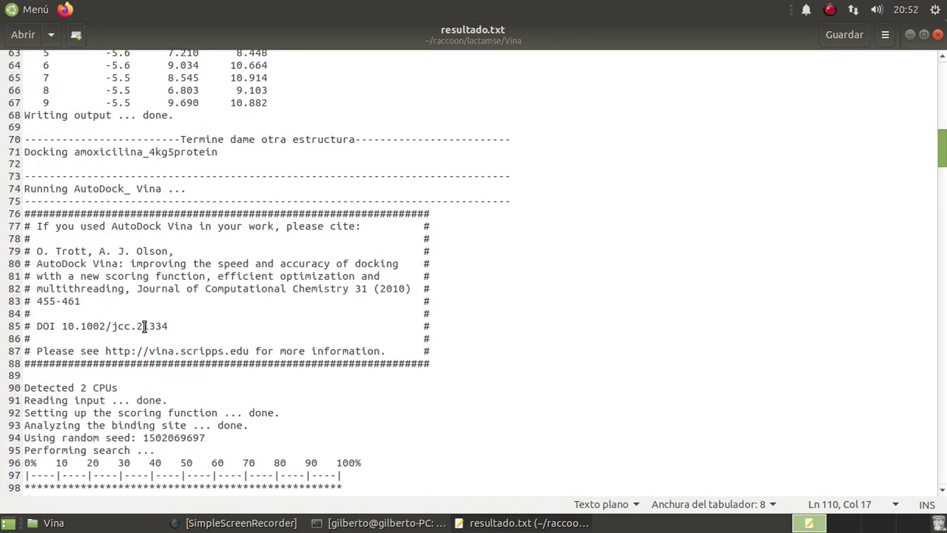
{"action": "scroll", "coordinate": [132, 231], "scroll_direction": "down", "scroll_amount": 11}
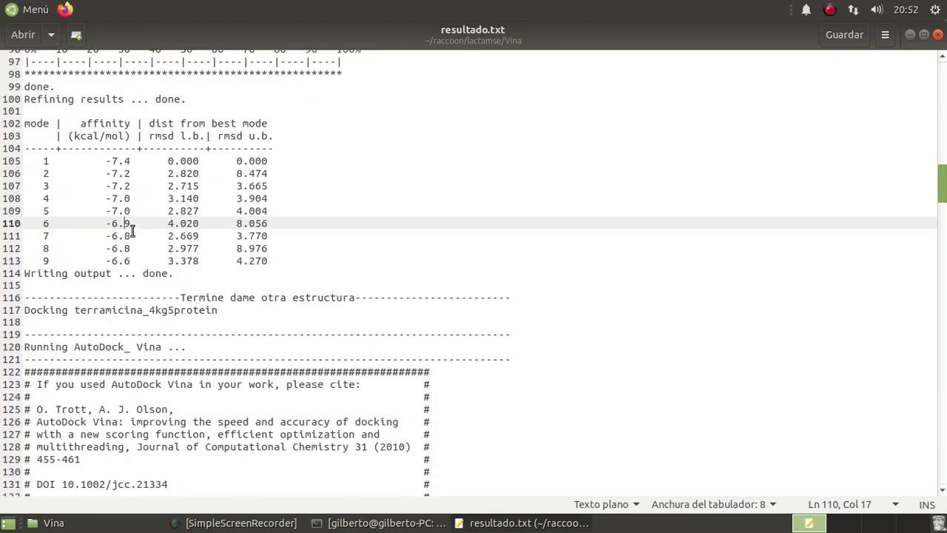
Highlight the ligand name terramicina in its docking heading and examine the affinity and RMSD table of terramicina_4kg5protein
{"action": "scroll", "coordinate": [131, 232], "scroll_direction": "down", "scroll_amount": 2}
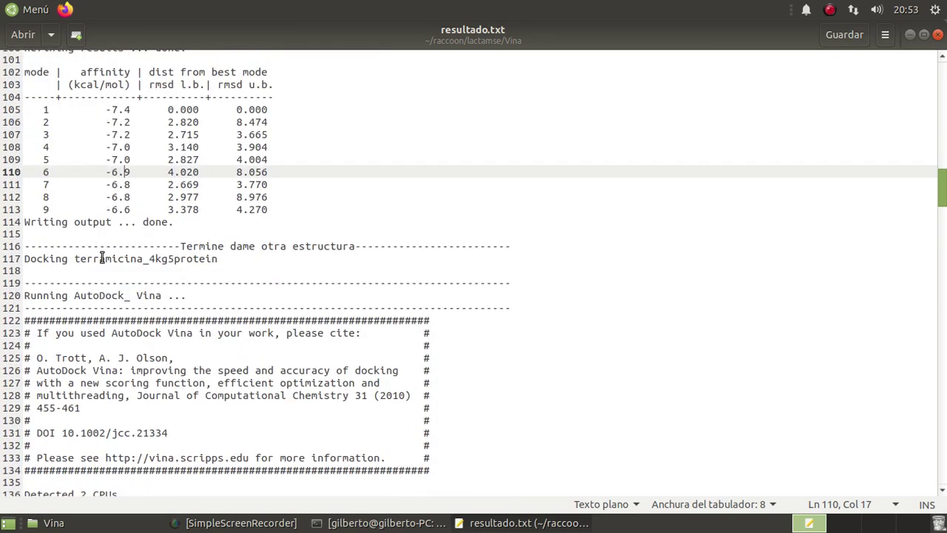
{"action": "scroll", "coordinate": [102, 258], "scroll_direction": "down", "scroll_amount": 1}
{"action": "left_click_drag", "start_coordinate": [74, 208], "coordinate": [142, 210]}
{"action": "scroll", "coordinate": [185, 268], "scroll_direction": "down", "scroll_amount": 3}
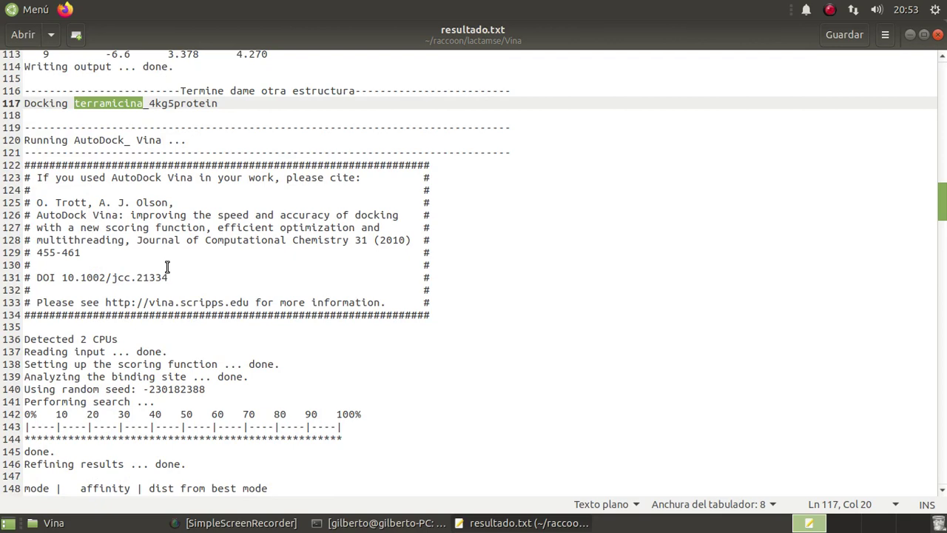
{"action": "scroll", "coordinate": [164, 268], "scroll_direction": "down", "scroll_amount": 2}
{"action": "scroll", "coordinate": [164, 268], "scroll_direction": "down", "scroll_amount": 5}
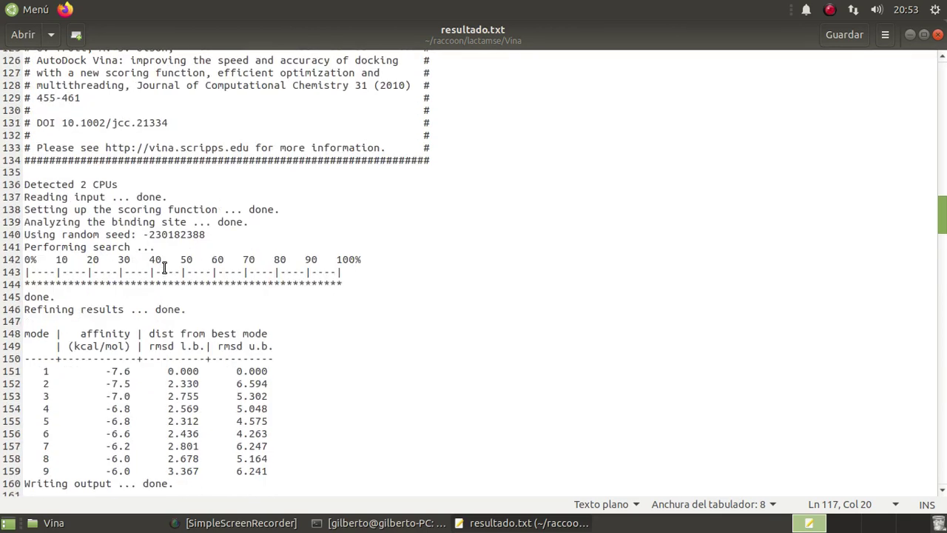
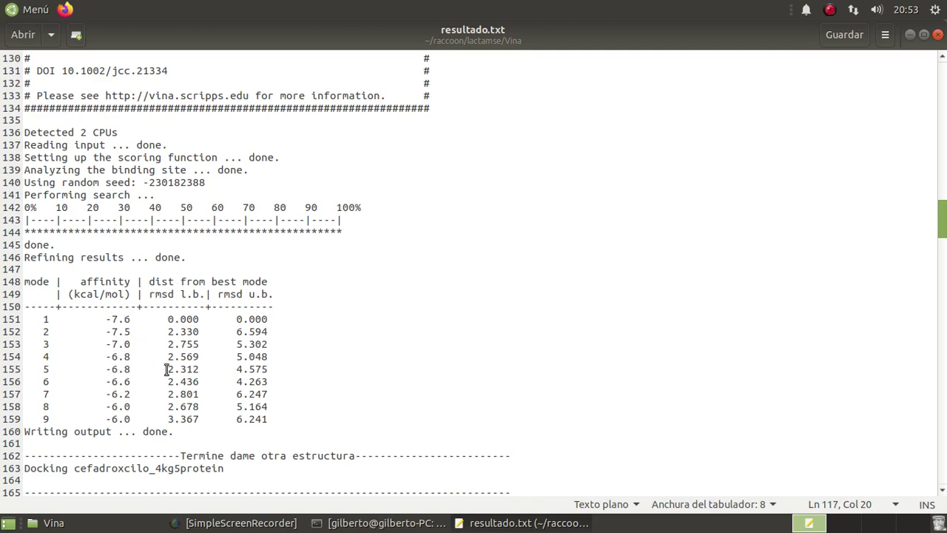
{"action": "scroll", "coordinate": [110, 293], "scroll_direction": "up", "scroll_amount": 3}
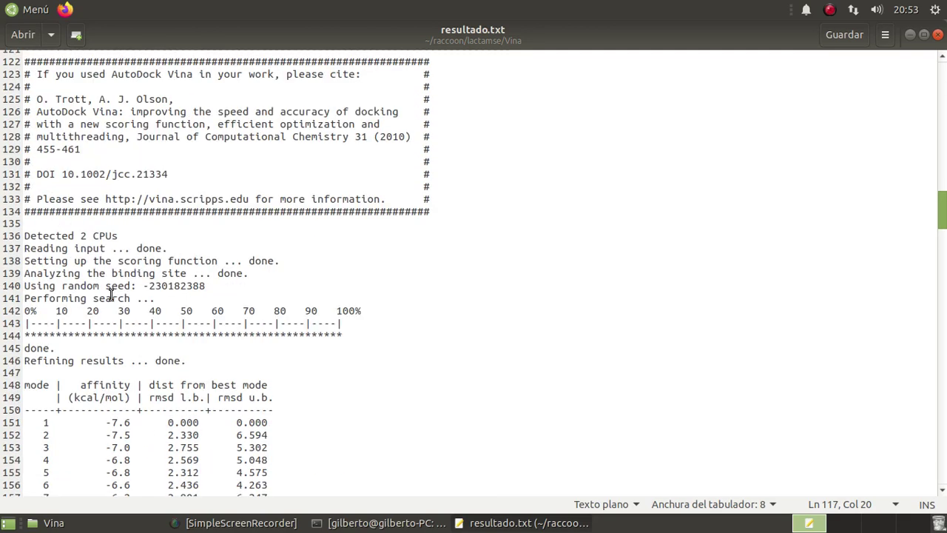
{"action": "scroll", "coordinate": [109, 294], "scroll_direction": "up", "scroll_amount": 3}
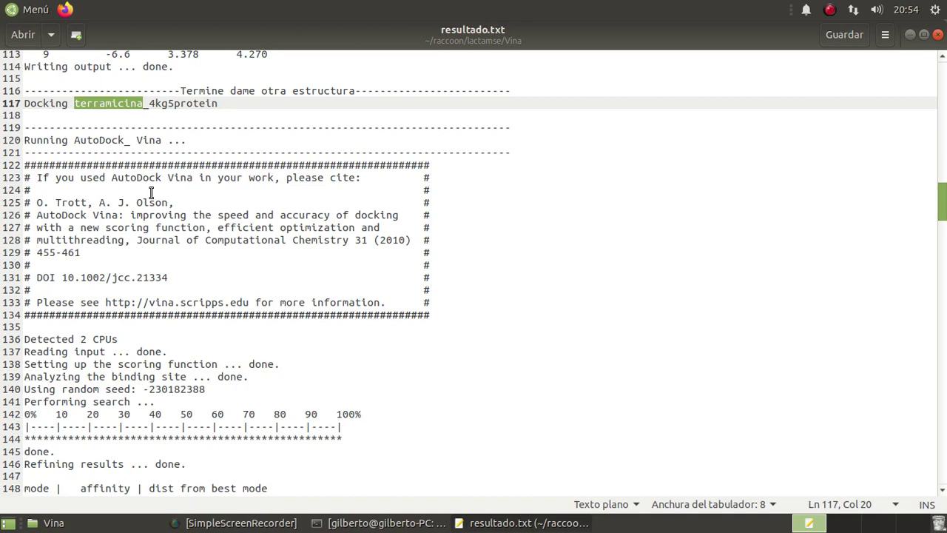
{"action": "scroll", "coordinate": [176, 275], "scroll_direction": "down", "scroll_amount": 7}
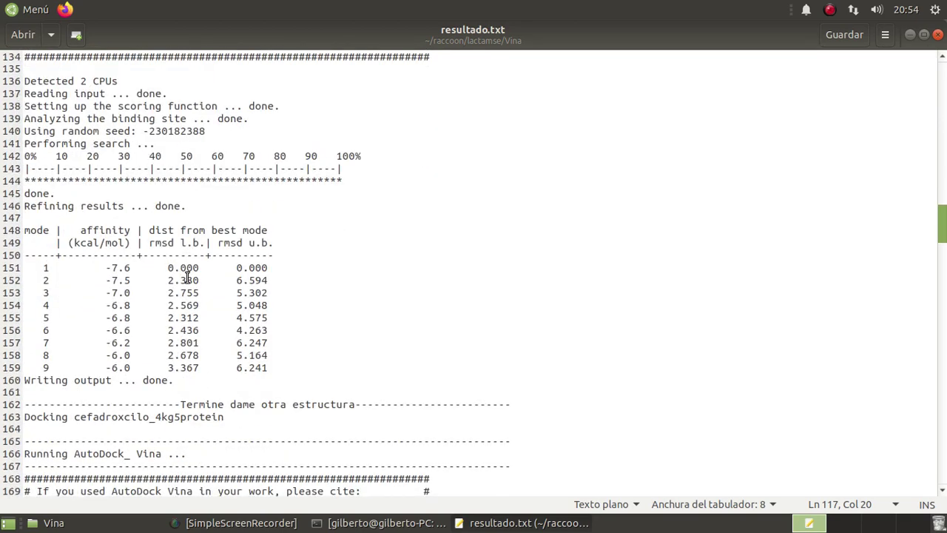
Examine the affinity and RMSD values of each binding mode in the cefadroxcilo_4kg5protein docking results
{"action": "scroll", "coordinate": [178, 280], "scroll_direction": "down", "scroll_amount": 6}
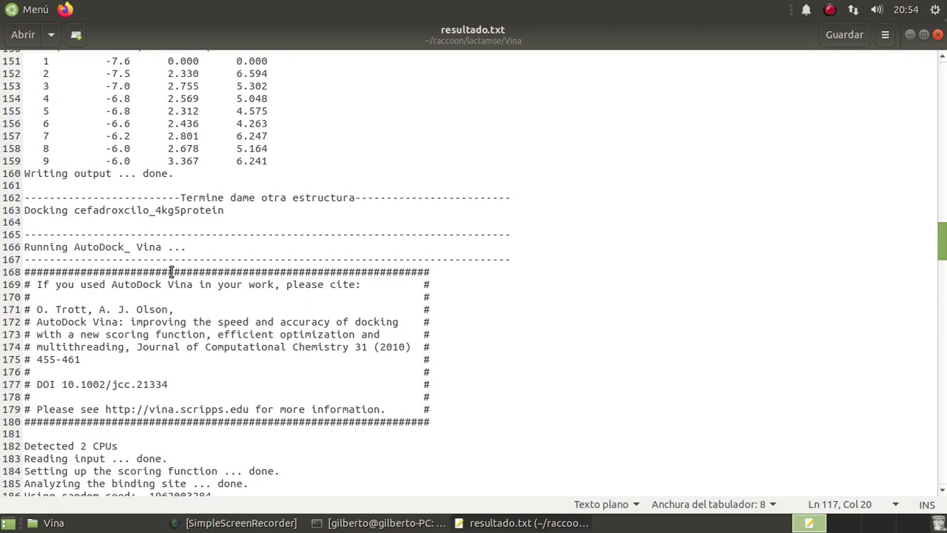
{"action": "scroll", "coordinate": [95, 220], "scroll_direction": "down", "scroll_amount": 2}
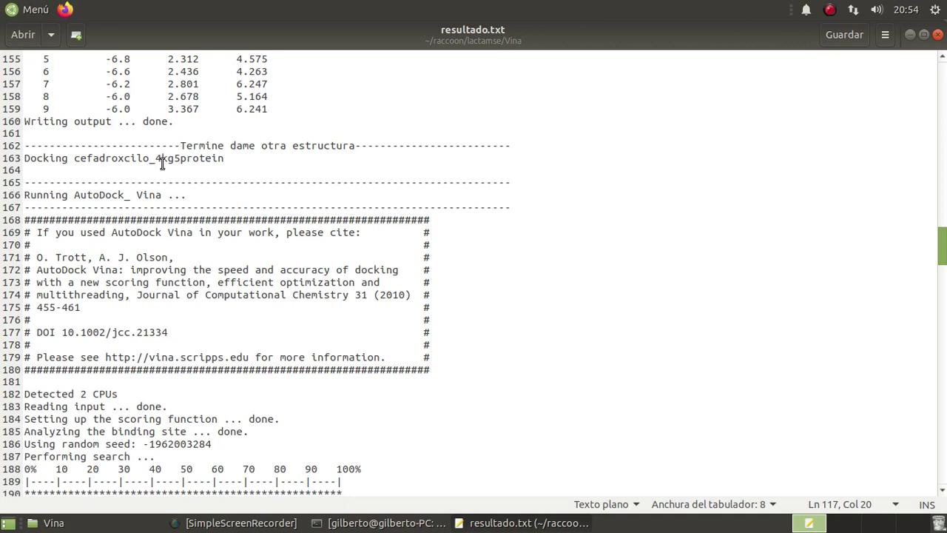
{"action": "scroll", "coordinate": [165, 190], "scroll_direction": "down", "scroll_amount": 4}
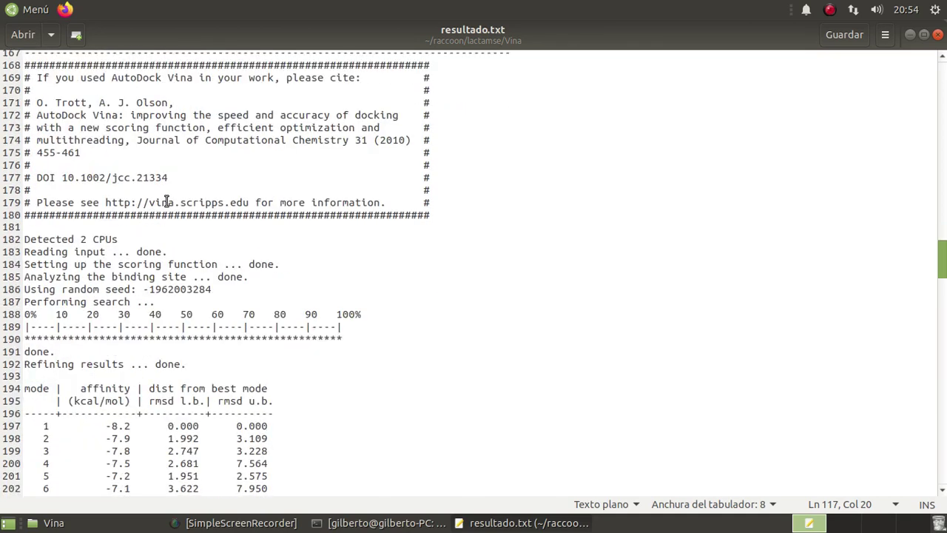
{"action": "scroll", "coordinate": [164, 196], "scroll_direction": "down", "scroll_amount": 3}
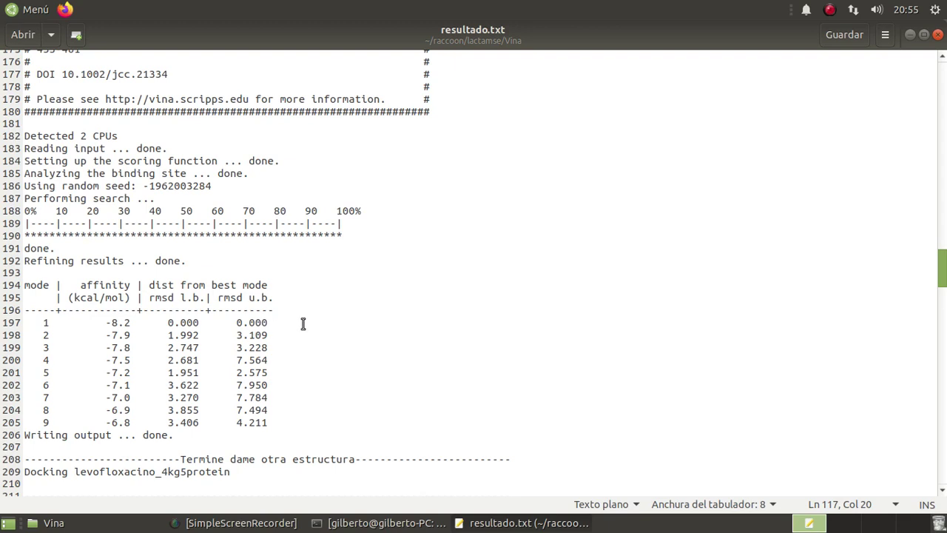
{"action": "scroll", "coordinate": [295, 323], "scroll_direction": "down", "scroll_amount": 2}
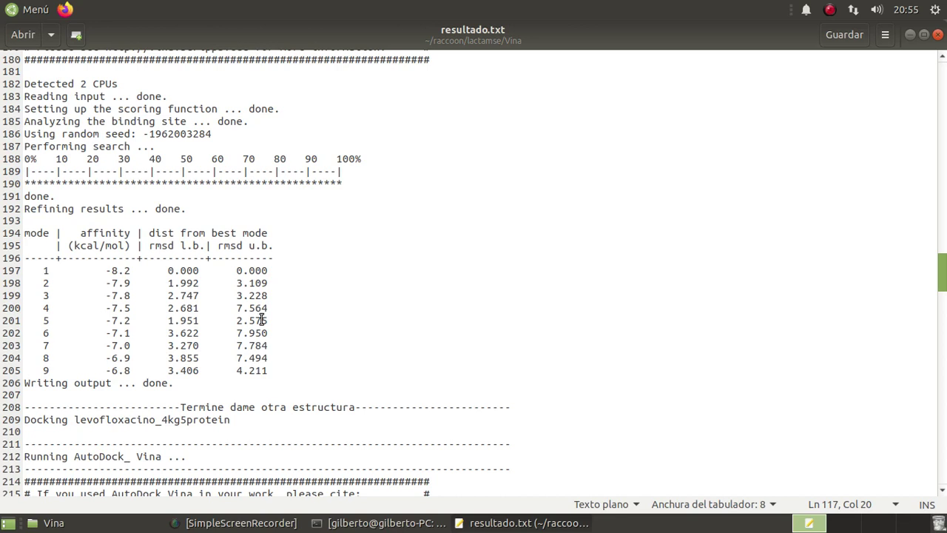
Recheck the cefadroxcilo_4kg5protein docking heading against its affinity table to confirm which ligand the values belong to
{"action": "scroll", "coordinate": [159, 316], "scroll_direction": "up", "scroll_amount": 2}
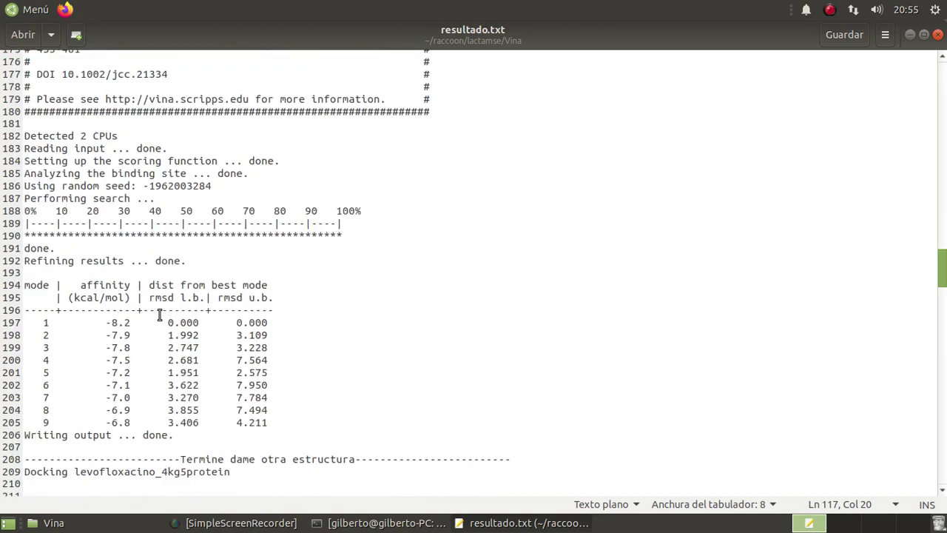
{"action": "scroll", "coordinate": [159, 316], "scroll_direction": "down", "scroll_amount": 2}
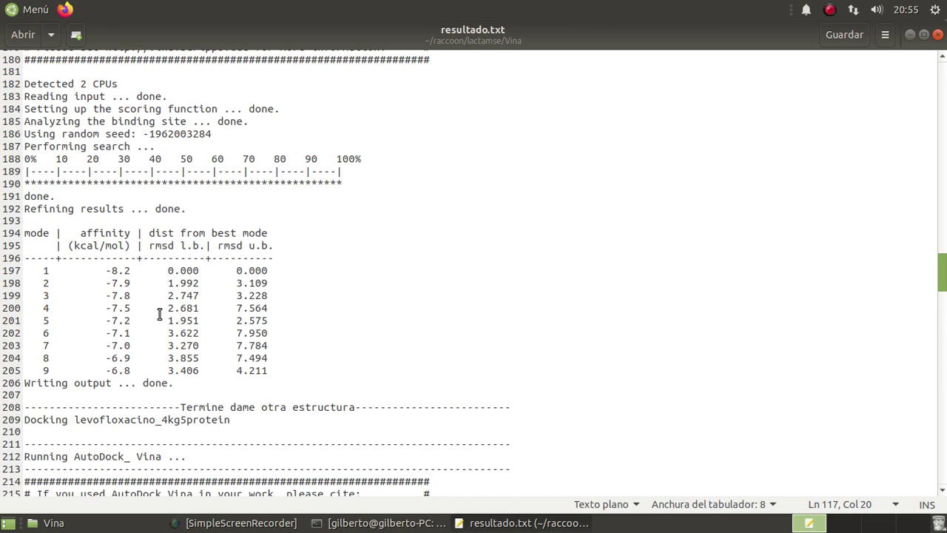
{"action": "scroll", "coordinate": [159, 314], "scroll_direction": "down", "scroll_amount": 3}
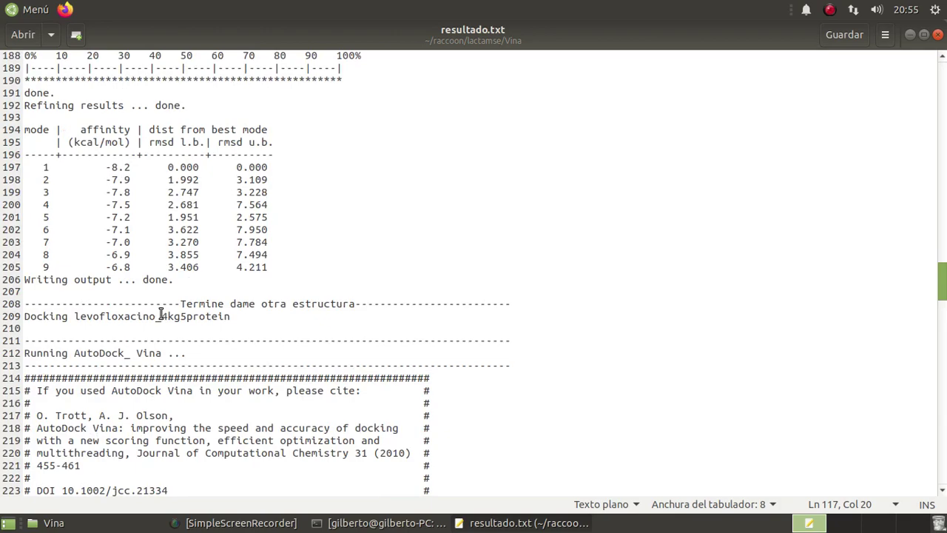
{"action": "scroll", "coordinate": [160, 314], "scroll_direction": "up", "scroll_amount": 4}
{"action": "scroll", "coordinate": [160, 314], "scroll_direction": "up", "scroll_amount": 6}
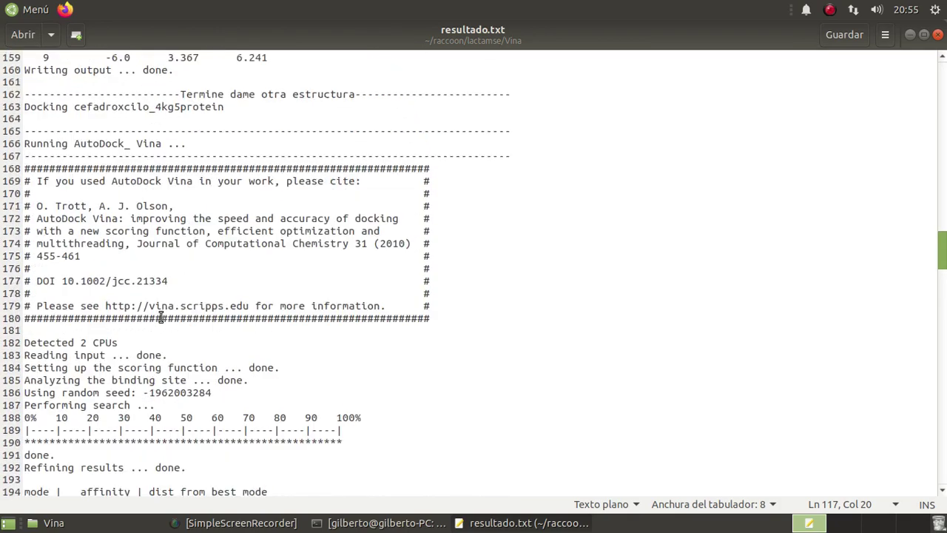
{"action": "scroll", "coordinate": [131, 222], "scroll_direction": "down", "scroll_amount": 3}
{"action": "scroll", "coordinate": [128, 237], "scroll_direction": "down", "scroll_amount": 7}
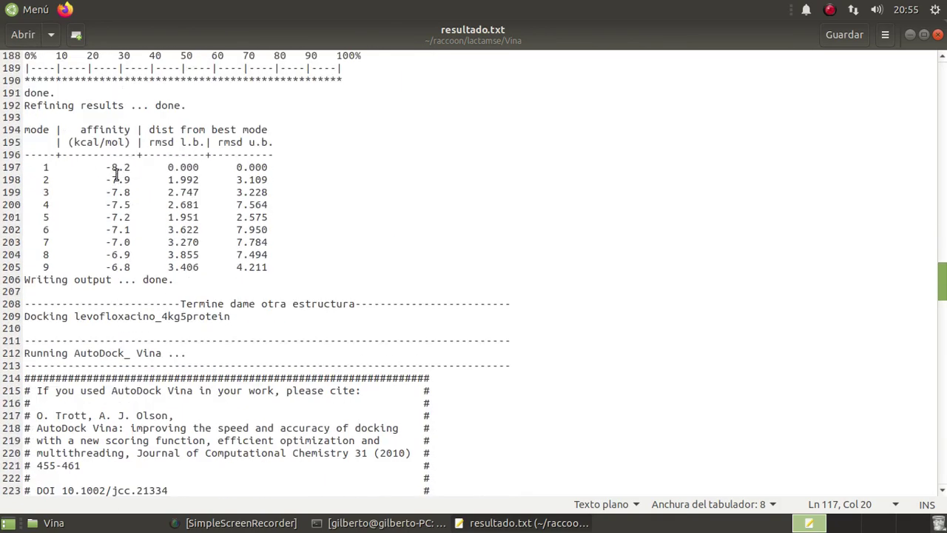
Examine the docking heading and affinity table of levofloxacino_4kg5protein in resultado.txt
{"action": "scroll", "coordinate": [118, 177], "scroll_direction": "down", "scroll_amount": 4}
{"action": "scroll", "coordinate": [120, 185], "scroll_direction": "down", "scroll_amount": 4}
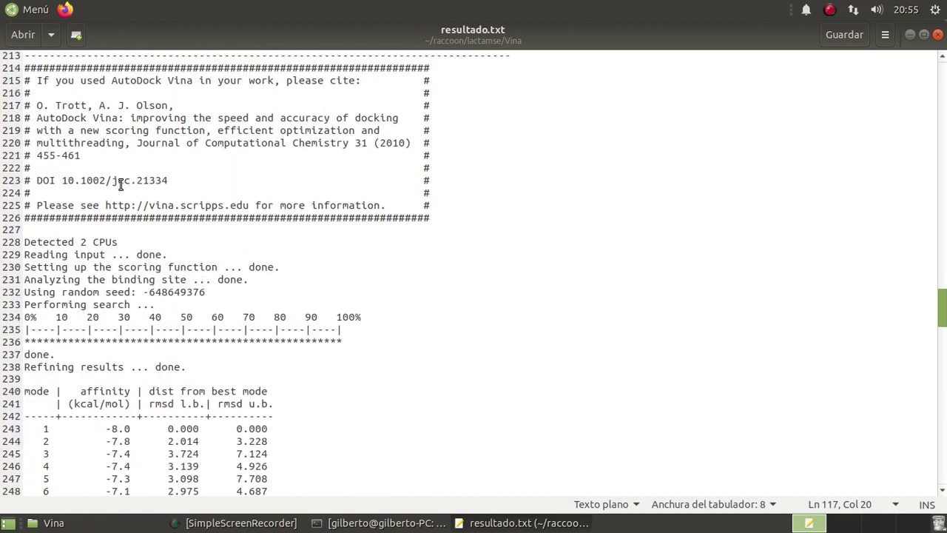
{"action": "scroll", "coordinate": [120, 184], "scroll_direction": "up", "scroll_amount": 3}
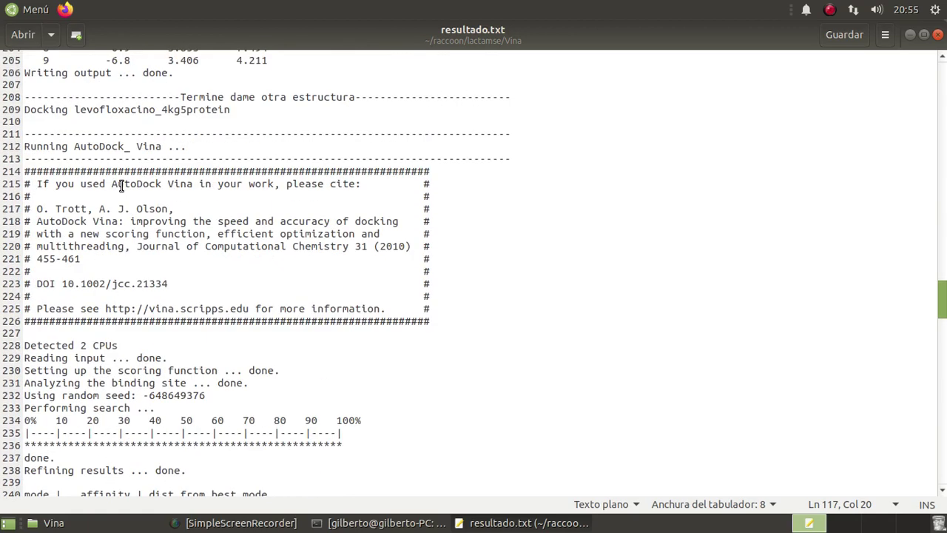
{"action": "scroll", "coordinate": [144, 140], "scroll_direction": "down", "scroll_amount": 6}
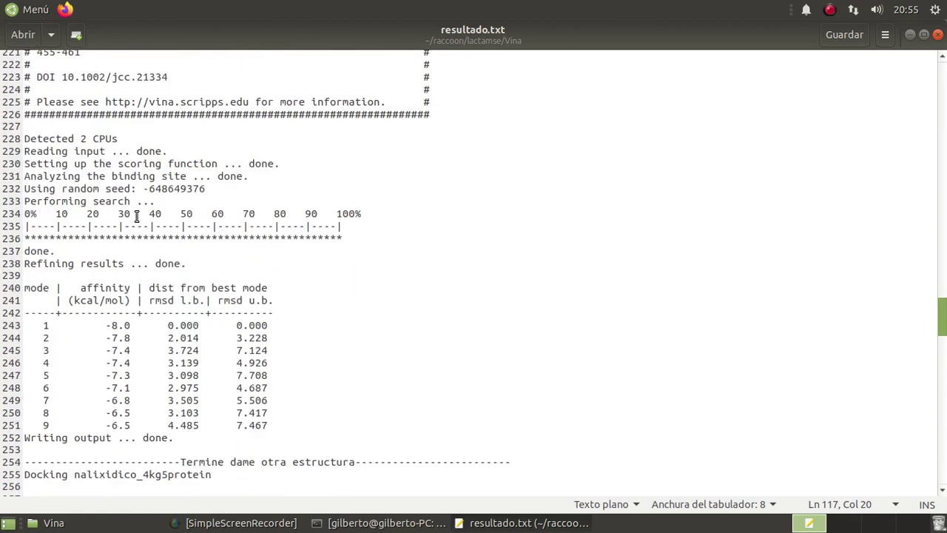
{"action": "scroll", "coordinate": [133, 271], "scroll_direction": "down", "scroll_amount": 3}
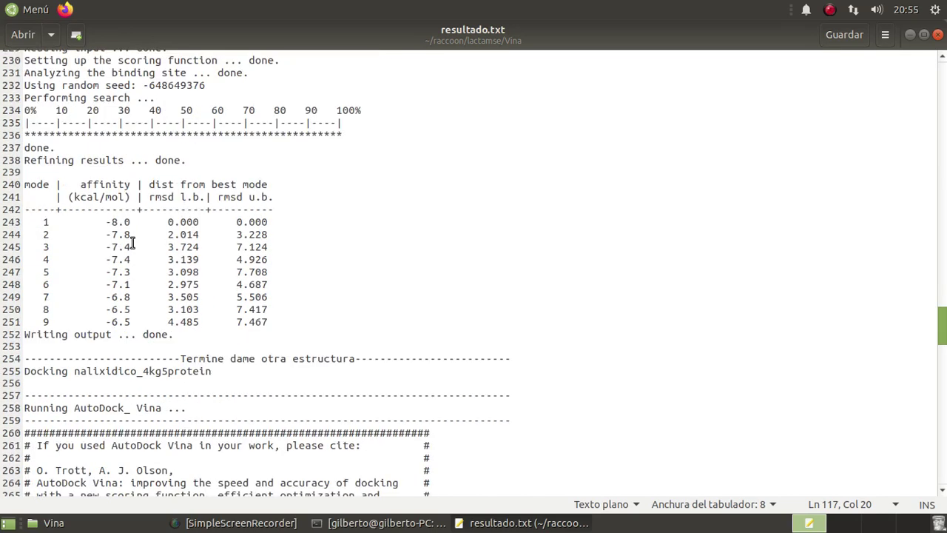
Try to highlight the levofloxacino_4kg5protein affinity values and undo the accidental text move in the table
{"action": "left_click", "coordinate": [113, 222]}
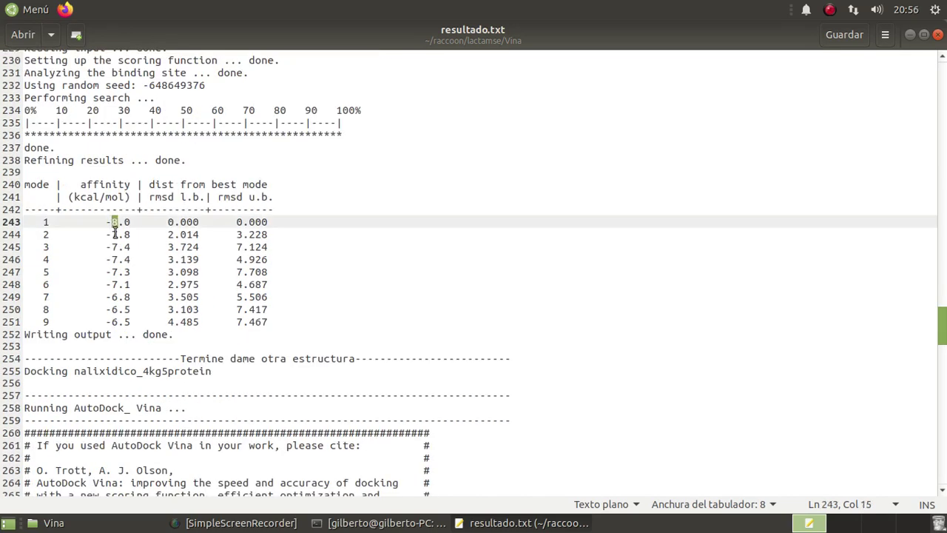
{"action": "left_click_drag", "start_coordinate": [115, 234], "coordinate": [133, 298]}
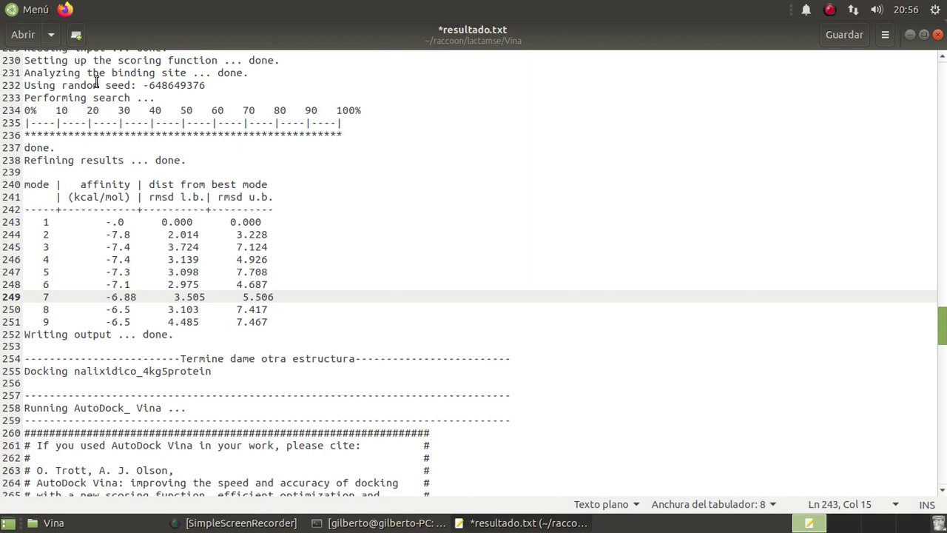
{"action": "key", "text": "ctrl+z"}
{"action": "key", "text": "ctrl+z"}
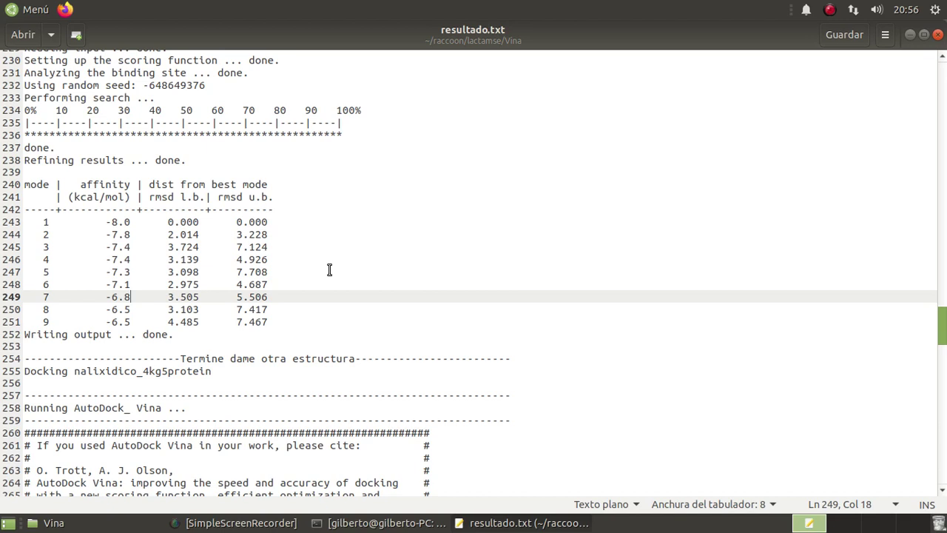
Examine the remaining levofloxacino_4kg5protein binding modes and the affinity table of nalixidico_4kg5protein
{"action": "scroll", "coordinate": [157, 254], "scroll_direction": "down", "scroll_amount": 2}
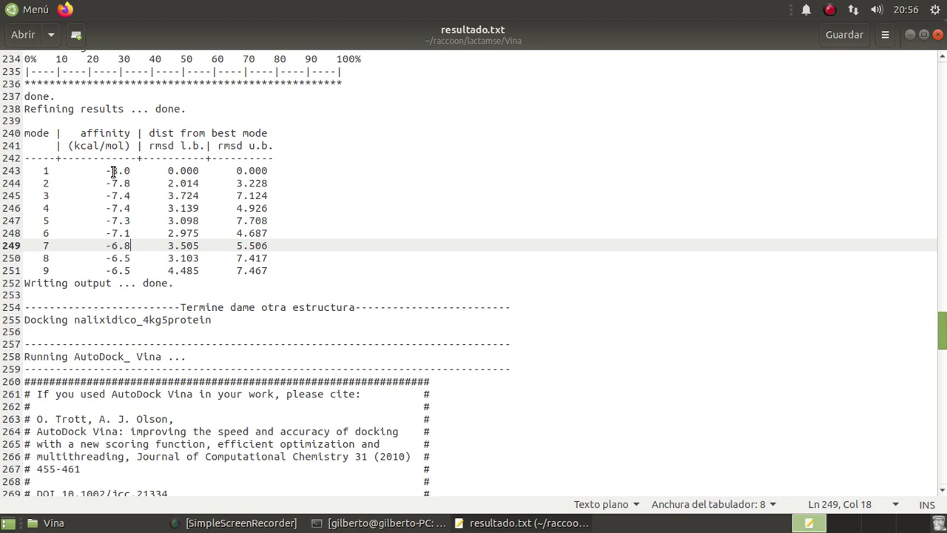
{"action": "scroll", "coordinate": [113, 171], "scroll_direction": "down", "scroll_amount": 2}
{"action": "left_click", "coordinate": [143, 206]}
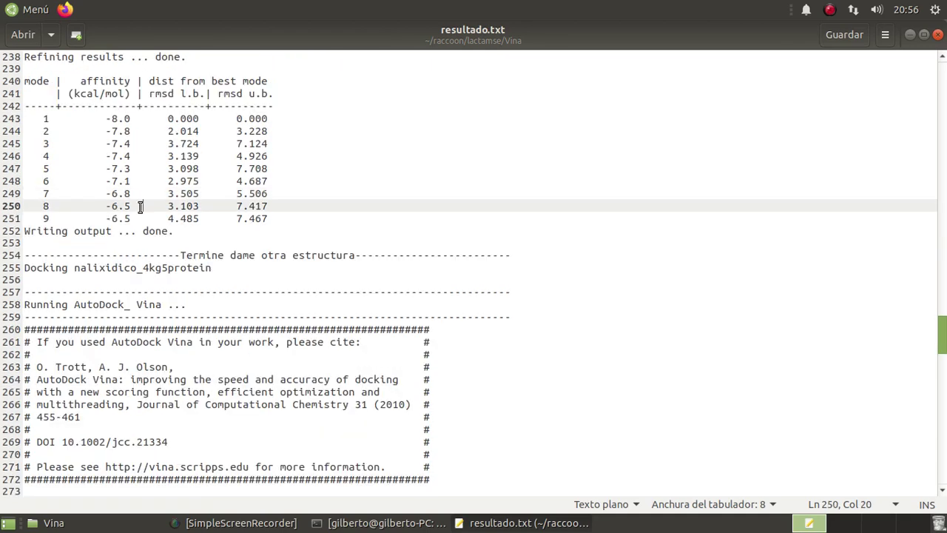
{"action": "scroll", "coordinate": [152, 230], "scroll_direction": "down", "scroll_amount": 4}
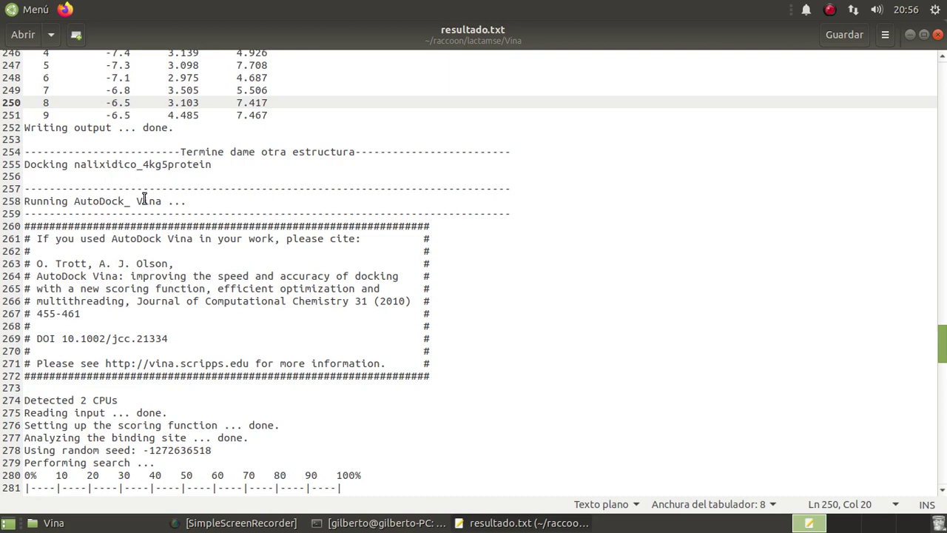
{"action": "scroll", "coordinate": [148, 211], "scroll_direction": "down", "scroll_amount": 10}
{"action": "scroll", "coordinate": [155, 222], "scroll_direction": "down", "scroll_amount": 3}
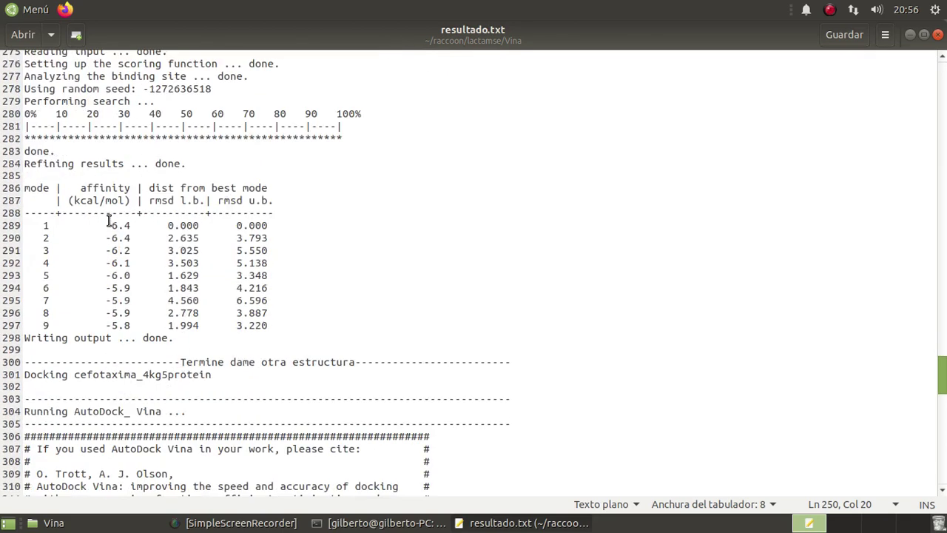
Examine the affinity and RMSD values of the nine binding modes in the cefotaxima_4kg5protein docking results
{"action": "scroll", "coordinate": [118, 226], "scroll_direction": "down", "scroll_amount": 7}
{"action": "scroll", "coordinate": [104, 222], "scroll_direction": "down", "scroll_amount": 5}
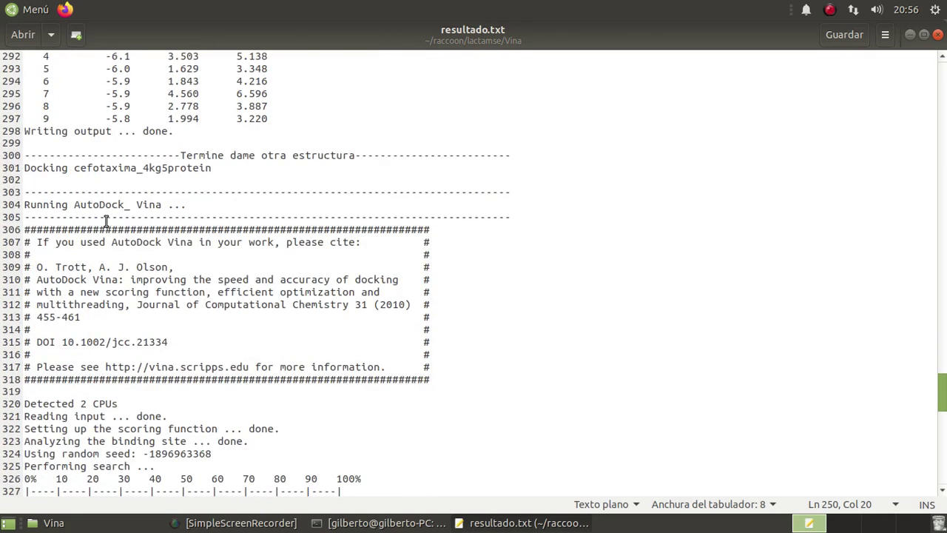
{"action": "scroll", "coordinate": [146, 224], "scroll_direction": "down", "scroll_amount": 1}
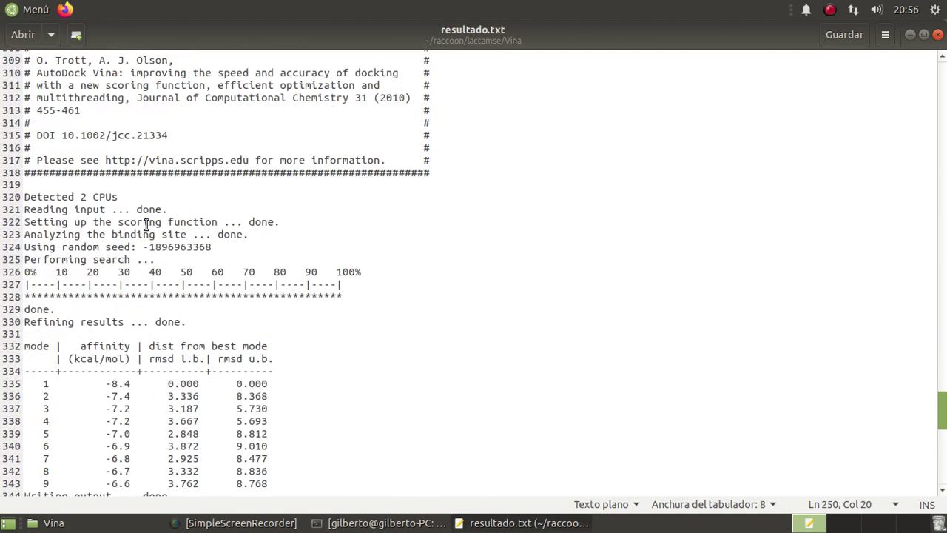
{"action": "scroll", "coordinate": [147, 224], "scroll_direction": "down", "scroll_amount": 2}
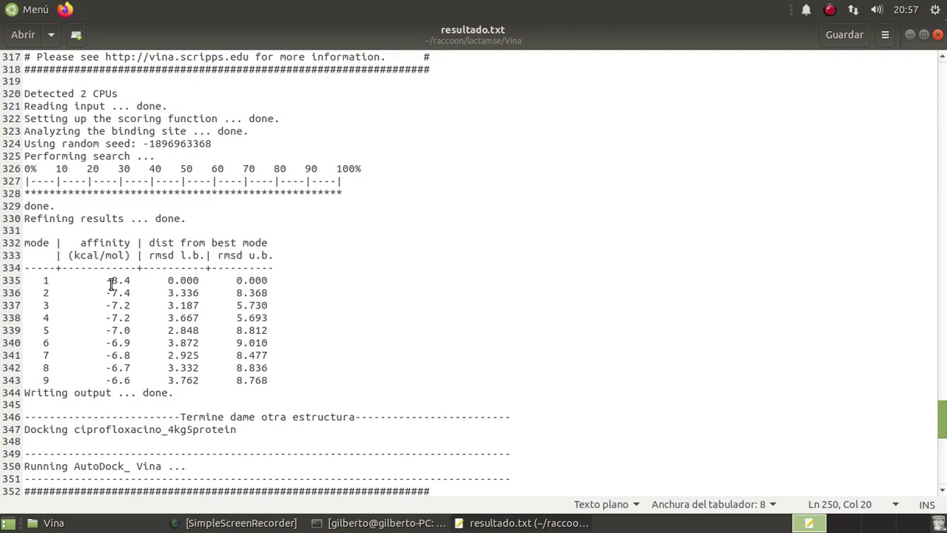
{"action": "scroll", "coordinate": [139, 287], "scroll_direction": "down", "scroll_amount": 1}
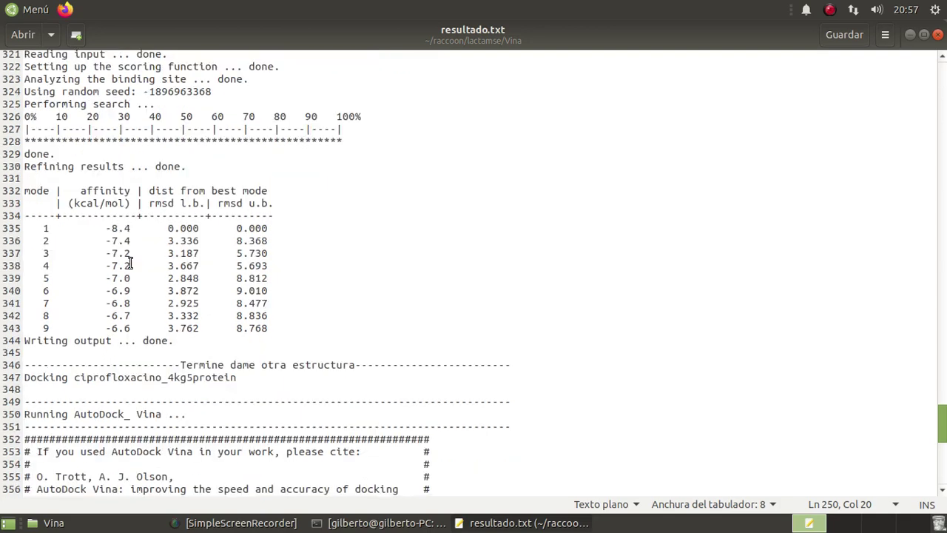
{"action": "scroll", "coordinate": [130, 255], "scroll_direction": "down", "scroll_amount": 2}
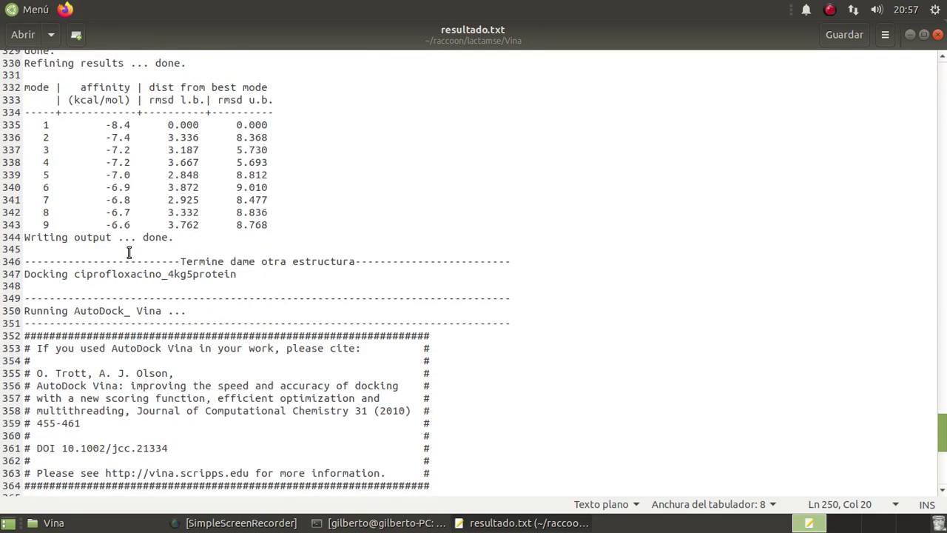
{"action": "scroll", "coordinate": [111, 222], "scroll_direction": "up", "scroll_amount": 1}
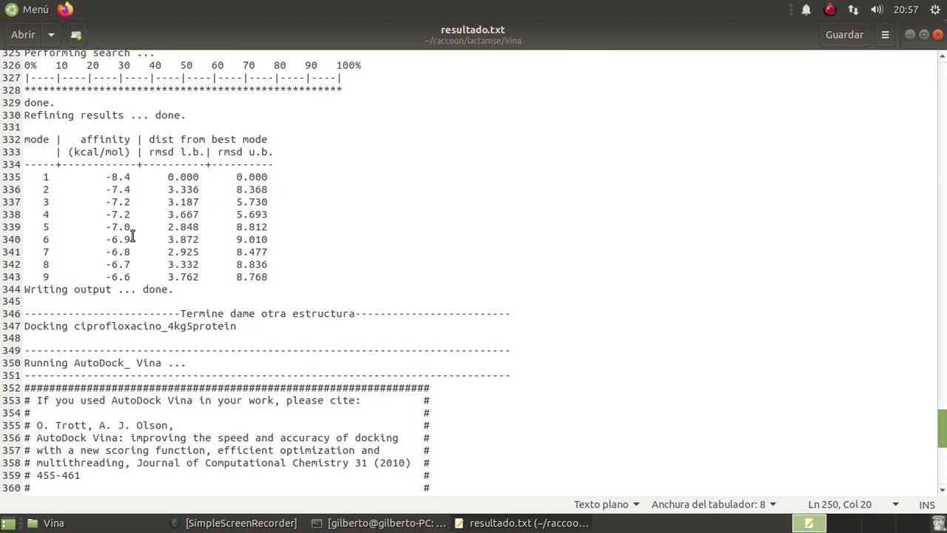
Examine the ciprofloxacino_4kg5protein affinity table and compare it with the cefotaxima_4kg5protein results
{"action": "scroll", "coordinate": [134, 237], "scroll_direction": "down", "scroll_amount": 3}
{"action": "scroll", "coordinate": [111, 222], "scroll_direction": "down", "scroll_amount": 5}
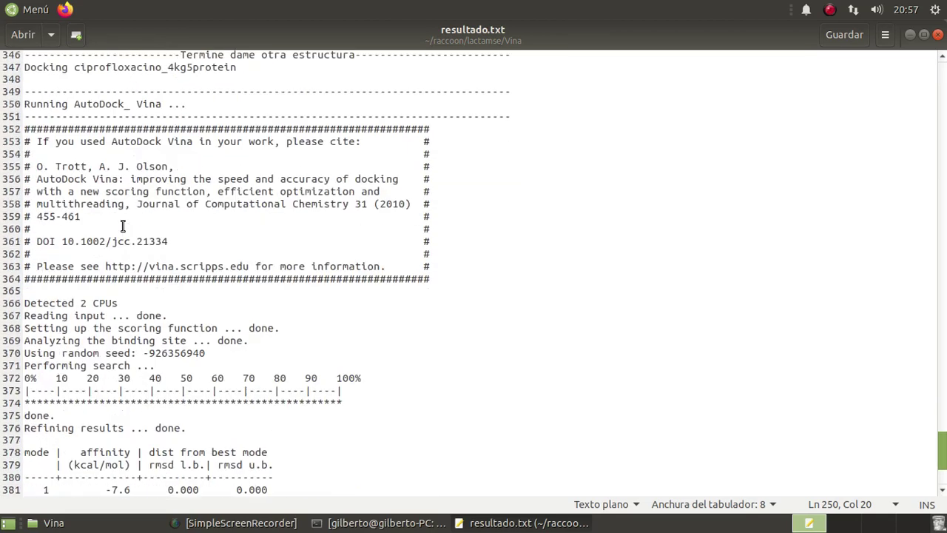
{"action": "scroll", "coordinate": [132, 231], "scroll_direction": "down", "scroll_amount": 1}
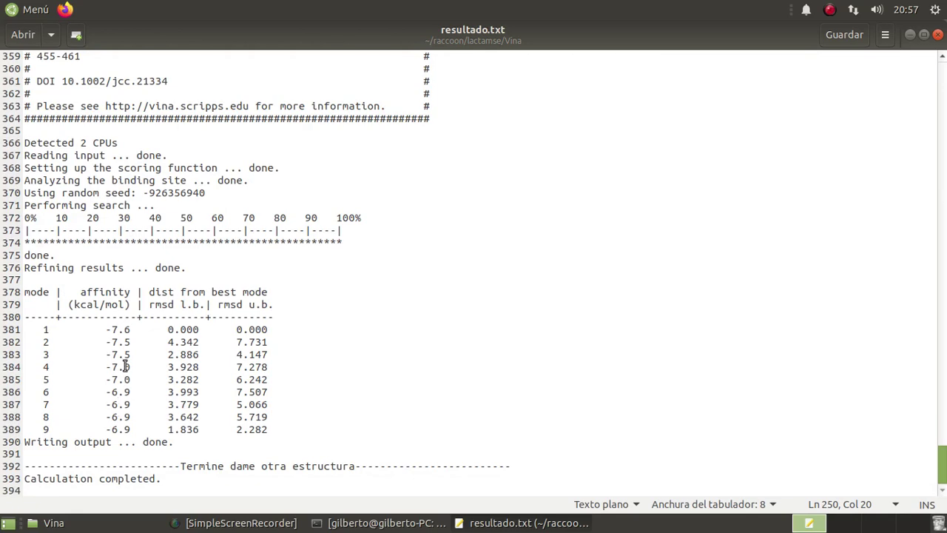
{"action": "scroll", "coordinate": [125, 366], "scroll_direction": "up", "scroll_amount": 15}
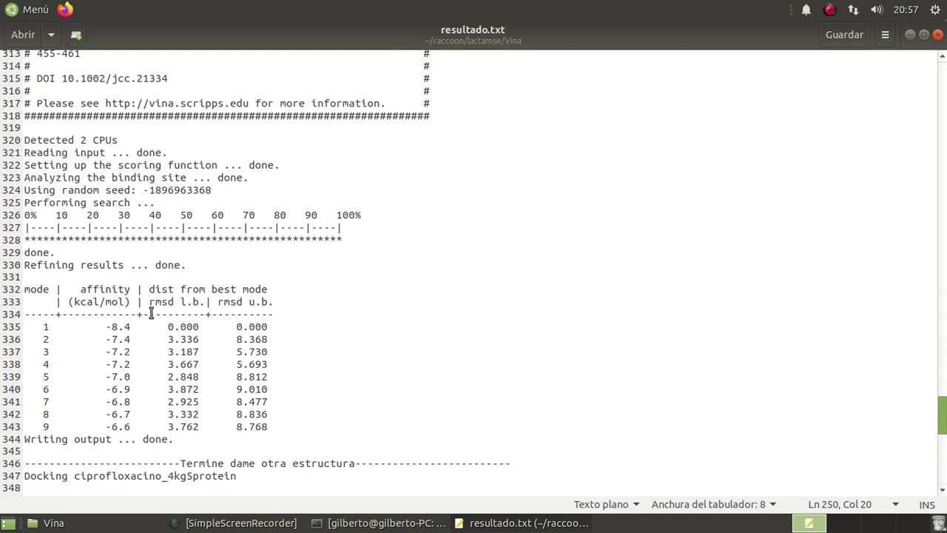
Close resultado.txt and open the cefotaxima_4kg5protein folder inside the Vina folder
{"action": "left_click", "coordinate": [937, 35]}
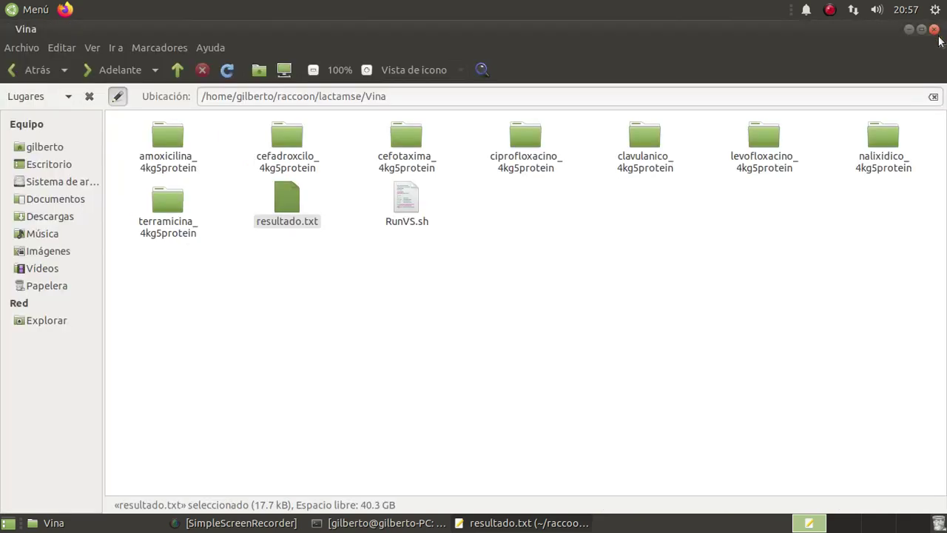
{"action": "left_click", "coordinate": [480, 315]}
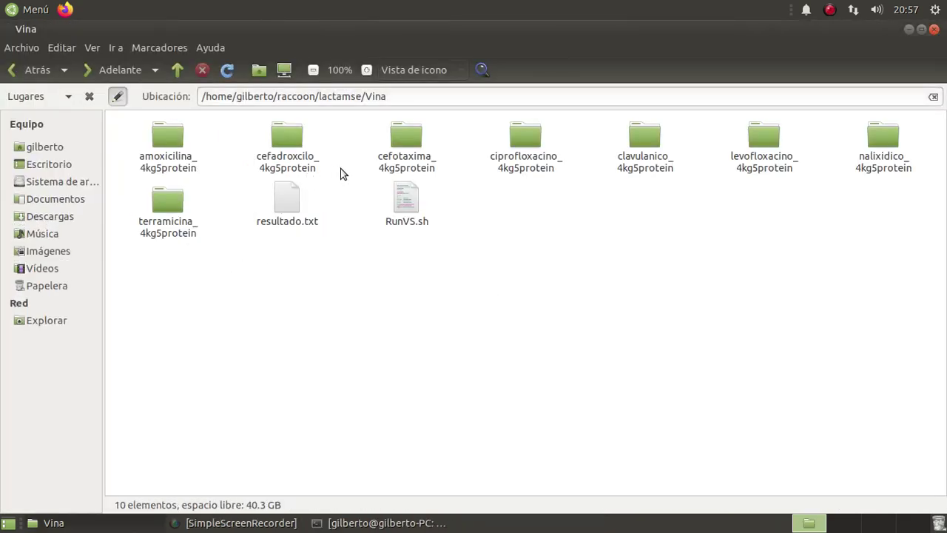
{"action": "double_click", "coordinate": [407, 136]}
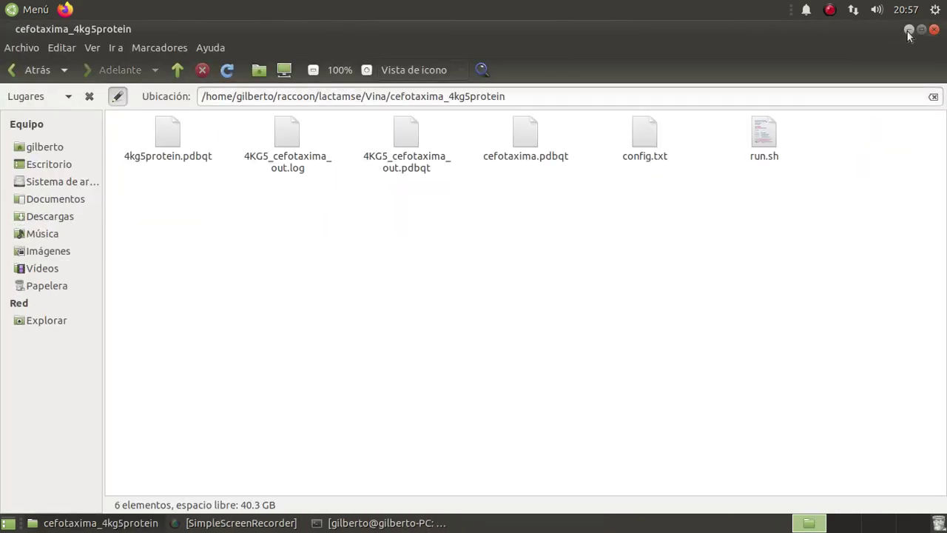
Minimize the file manager, launch UCSF Chimera from the desktop, and reposition its main window near the screen edge
{"action": "left_click", "coordinate": [909, 29]}
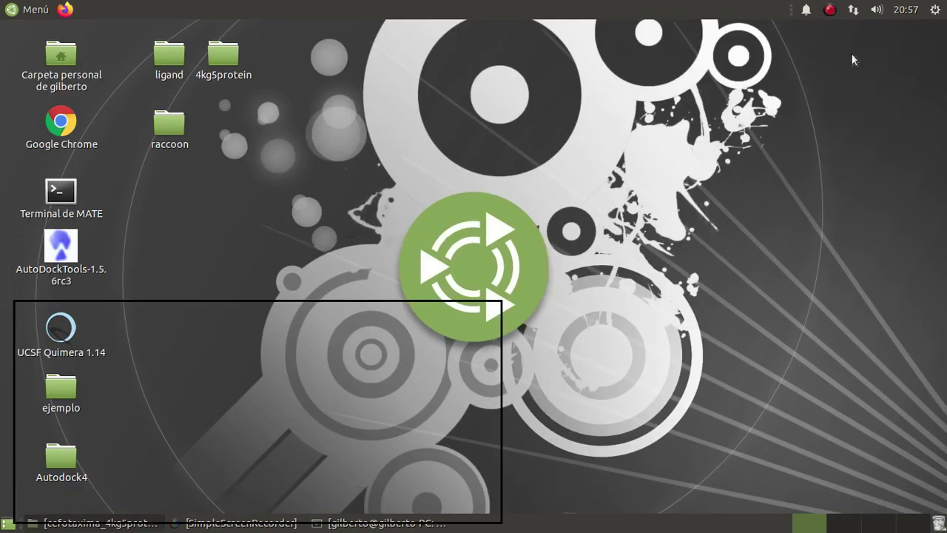
{"action": "double_click", "coordinate": [66, 329]}
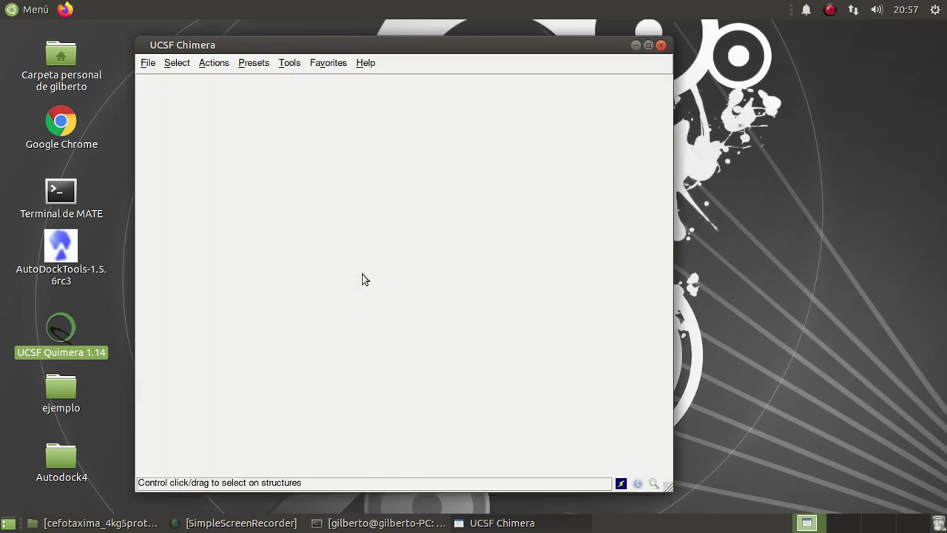
{"action": "left_click", "coordinate": [767, 222]}
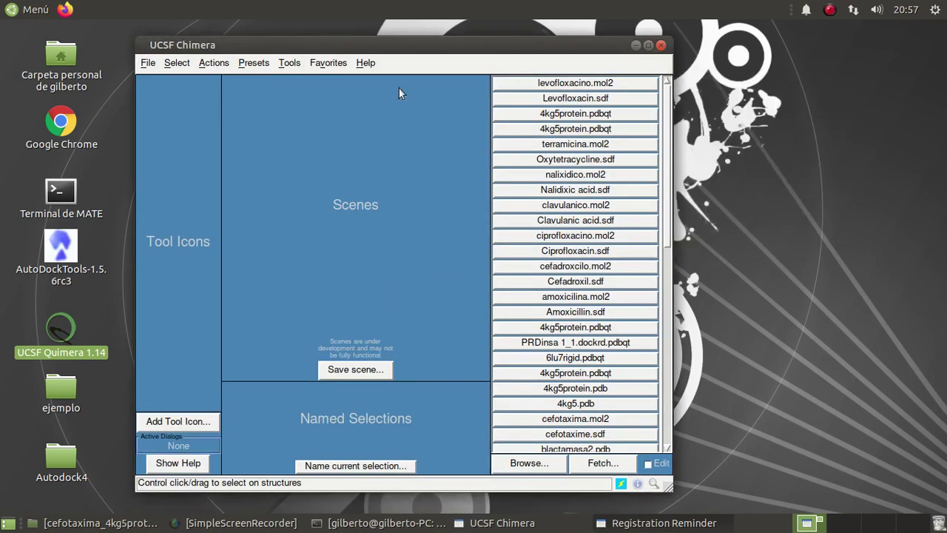
{"action": "left_click_drag", "start_coordinate": [358, 46], "coordinate": [248, 28]}
Open 4kg5protein.pdbqt from the raccoon/lactamse/Vina/cefotaxima_4kg5protein folder
{"action": "left_click", "coordinate": [38, 46]}
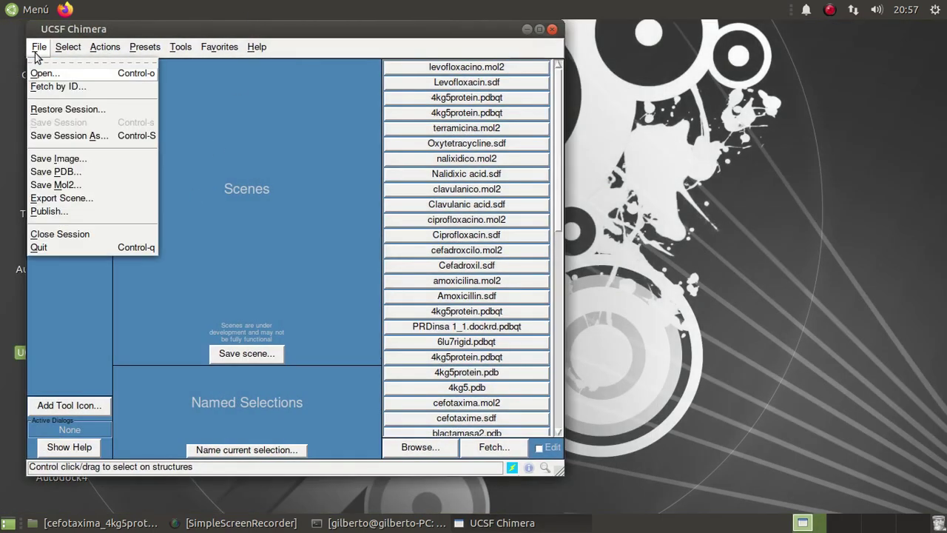
{"action": "left_click", "coordinate": [47, 74]}
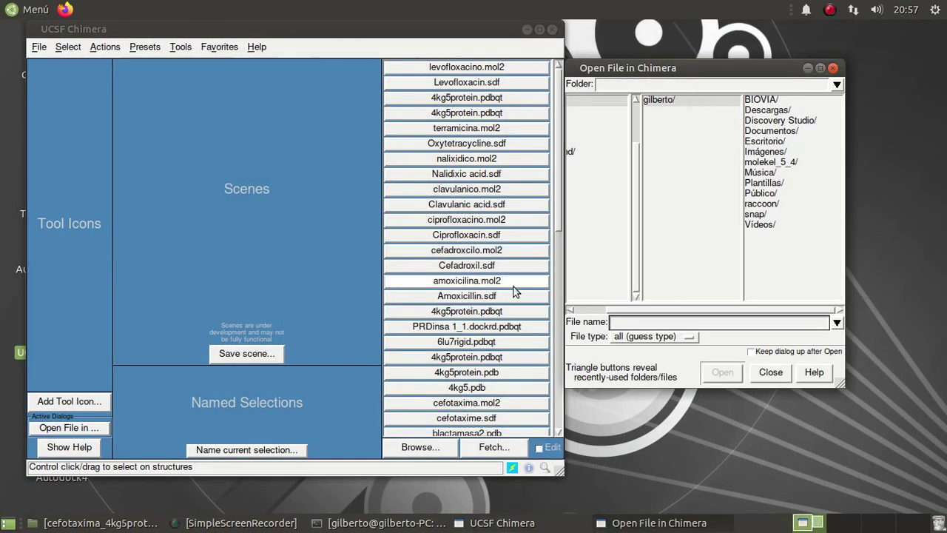
{"action": "left_click", "coordinate": [761, 204]}
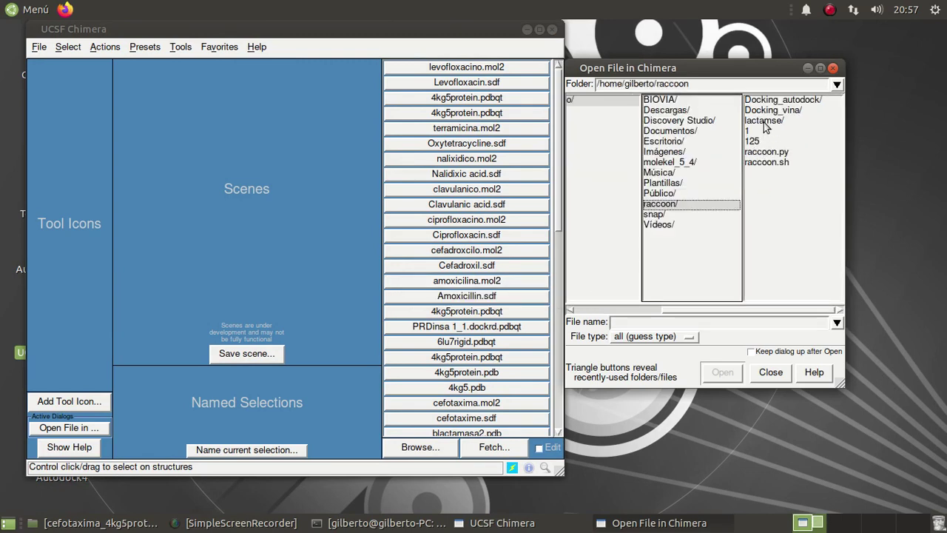
{"action": "left_click", "coordinate": [764, 120]}
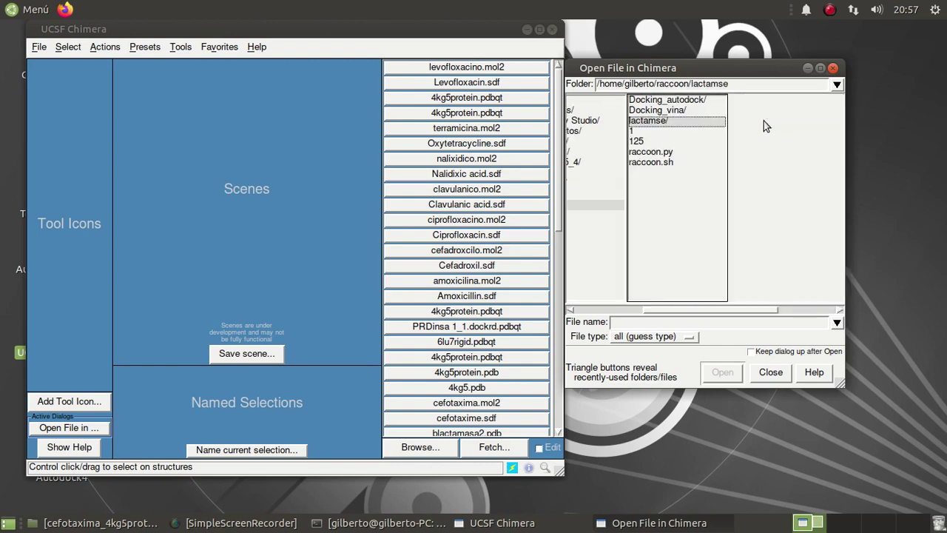
{"action": "left_click", "coordinate": [741, 121]}
{"action": "left_click", "coordinate": [741, 120]}
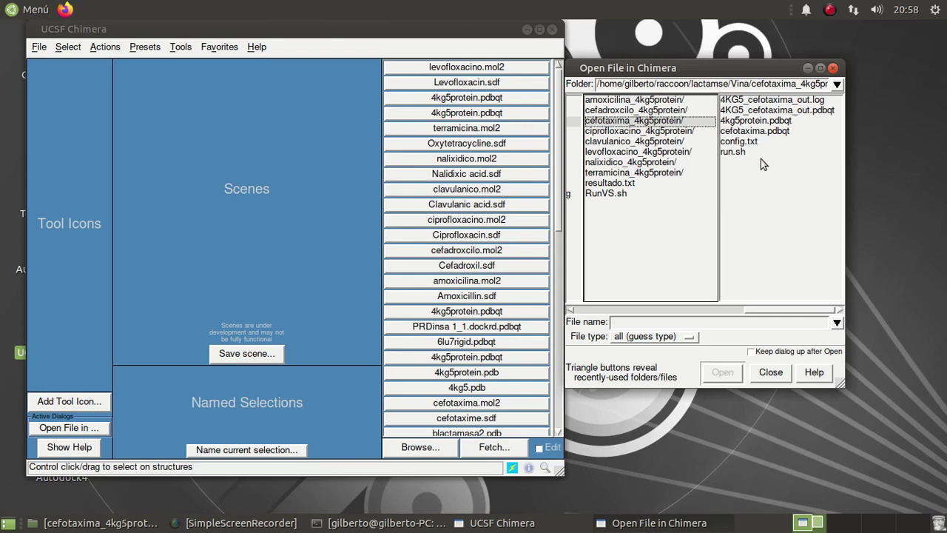
{"action": "double_click", "coordinate": [759, 120]}
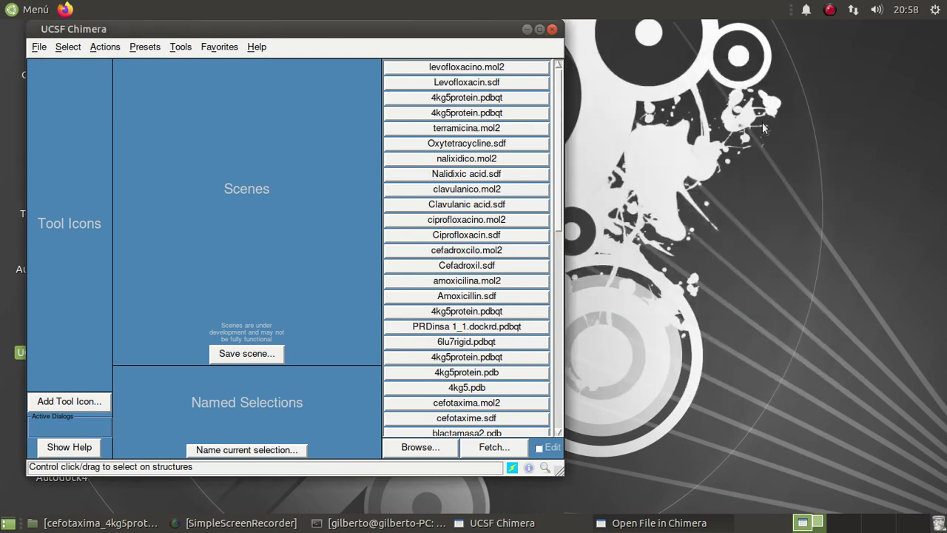
Designate PDB as the file type for 4kg5protein.pdbqt and load the protein
{"action": "scroll", "coordinate": [353, 234], "scroll_direction": "down", "scroll_amount": 6}
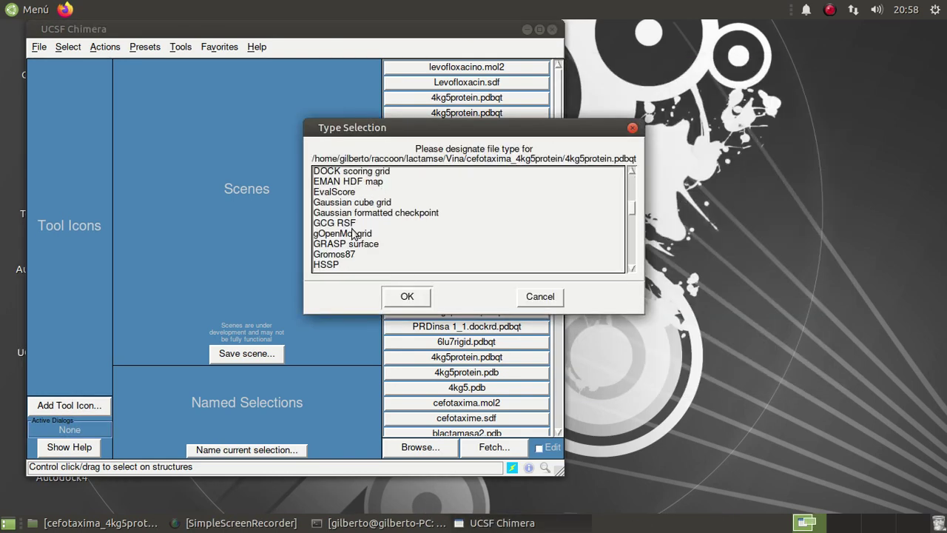
{"action": "scroll", "coordinate": [353, 234], "scroll_direction": "up", "scroll_amount": 3}
{"action": "scroll", "coordinate": [353, 234], "scroll_direction": "down", "scroll_amount": 6}
{"action": "left_click", "coordinate": [328, 224]}
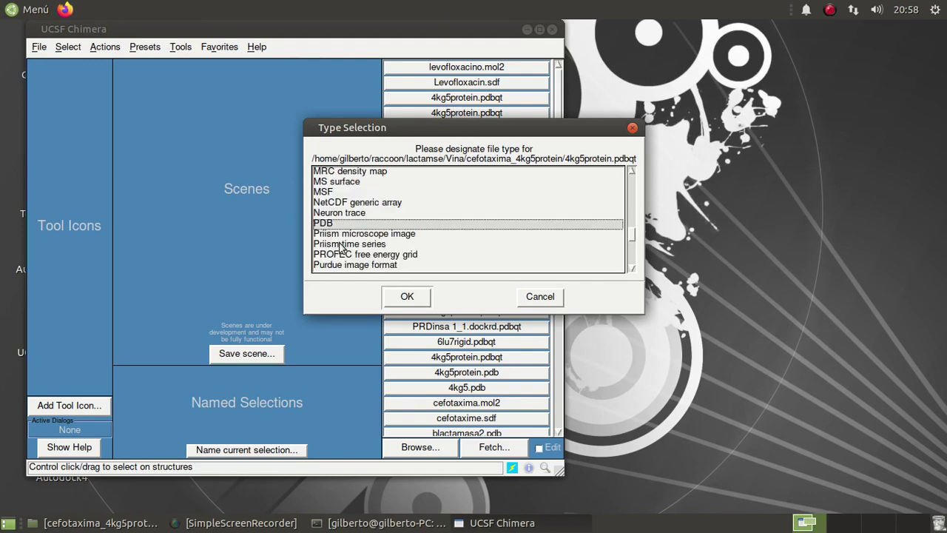
{"action": "left_click", "coordinate": [394, 293]}
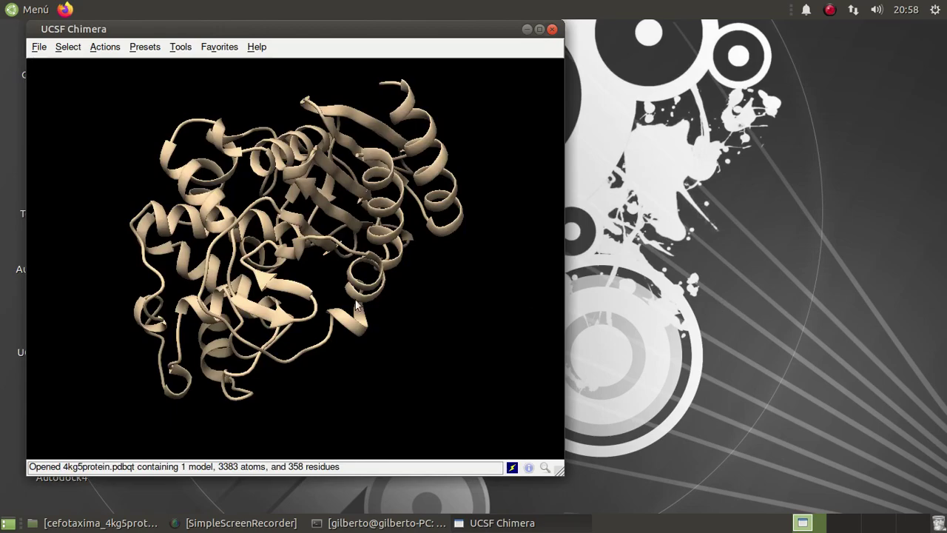
Load the docking results file 4KG5_cefotaxima_out.pdbqt with the ViewDock tool
{"action": "left_click_drag", "start_coordinate": [356, 305], "coordinate": [222, 145]}
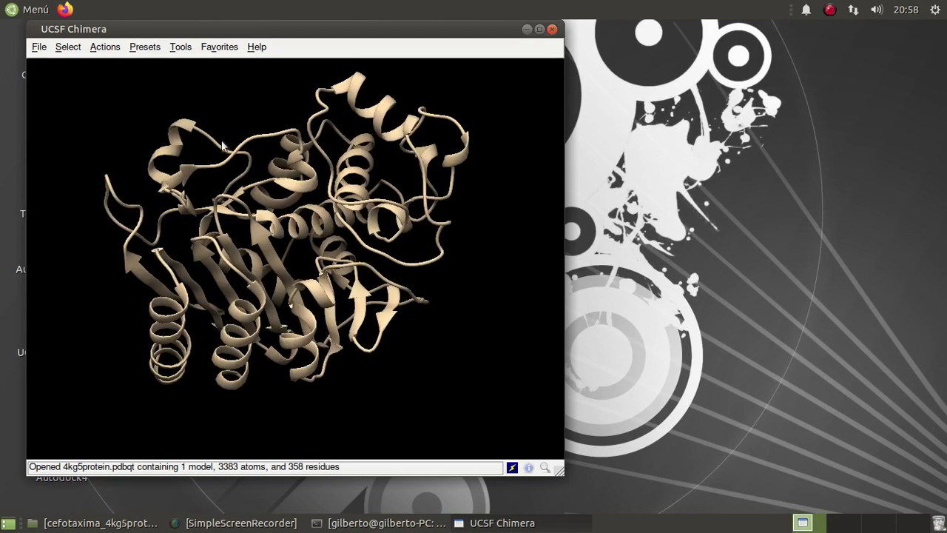
{"action": "left_click", "coordinate": [182, 49]}
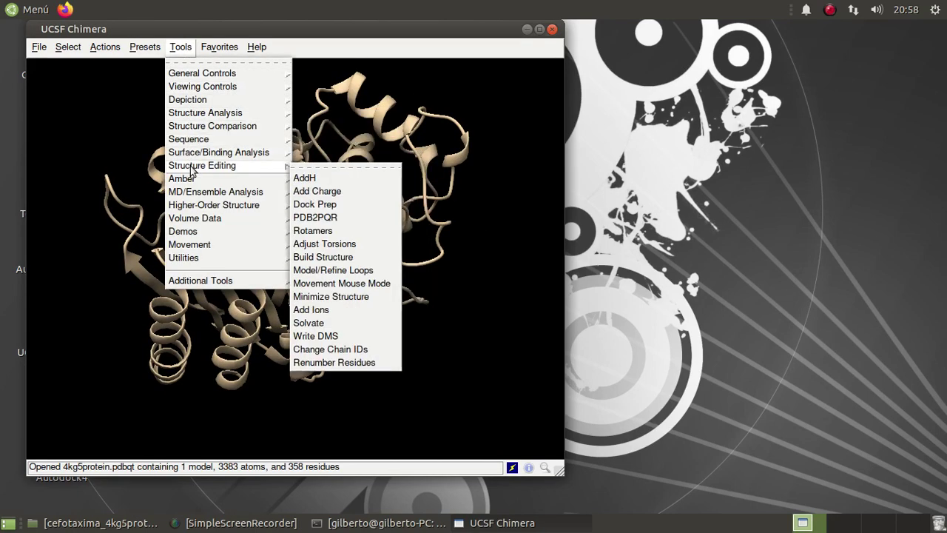
{"action": "mouse_move", "coordinate": [211, 155]}
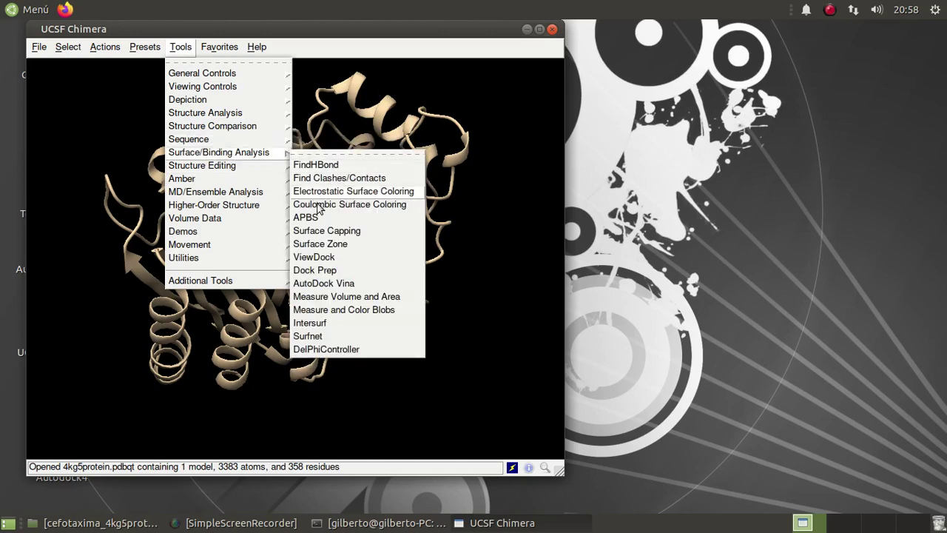
{"action": "left_click", "coordinate": [316, 257]}
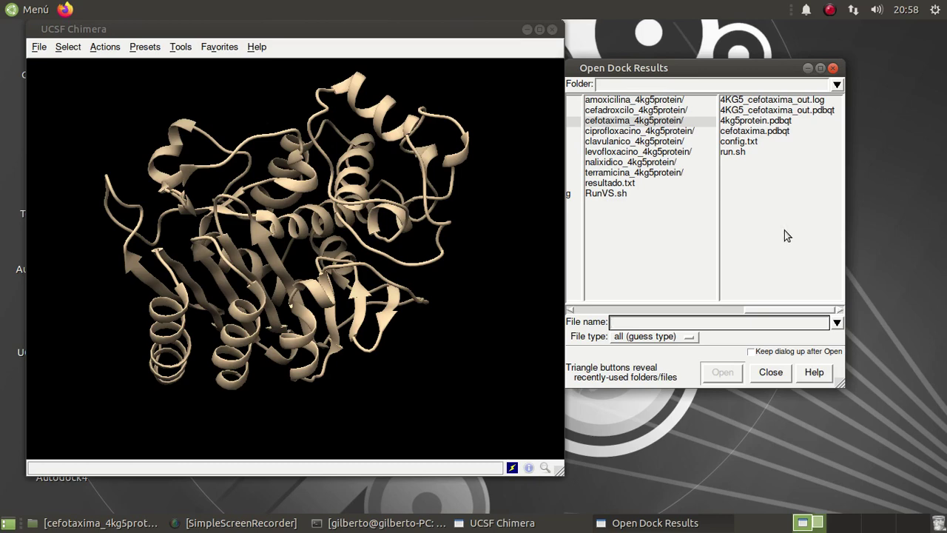
{"action": "double_click", "coordinate": [810, 110]}
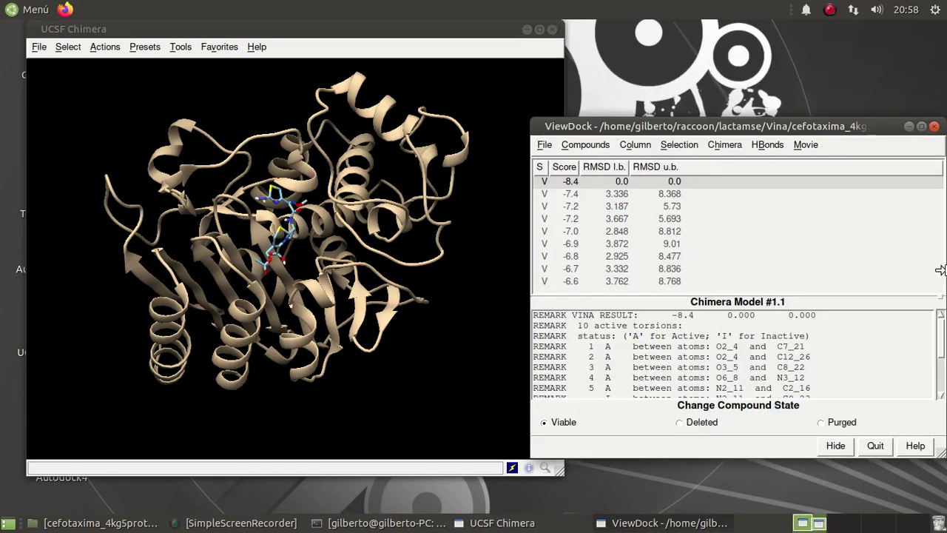
Narrow the ViewDock window, move it clear of the structure, and widen the Chimera main window beside it
{"action": "left_click_drag", "start_coordinate": [940, 266], "coordinate": [801, 287]}
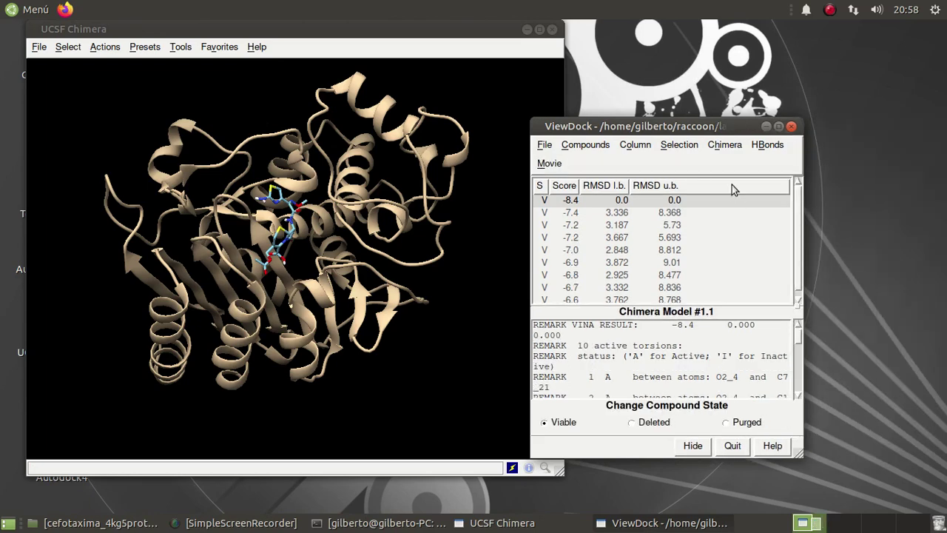
{"action": "left_click_drag", "start_coordinate": [698, 129], "coordinate": [840, 113]}
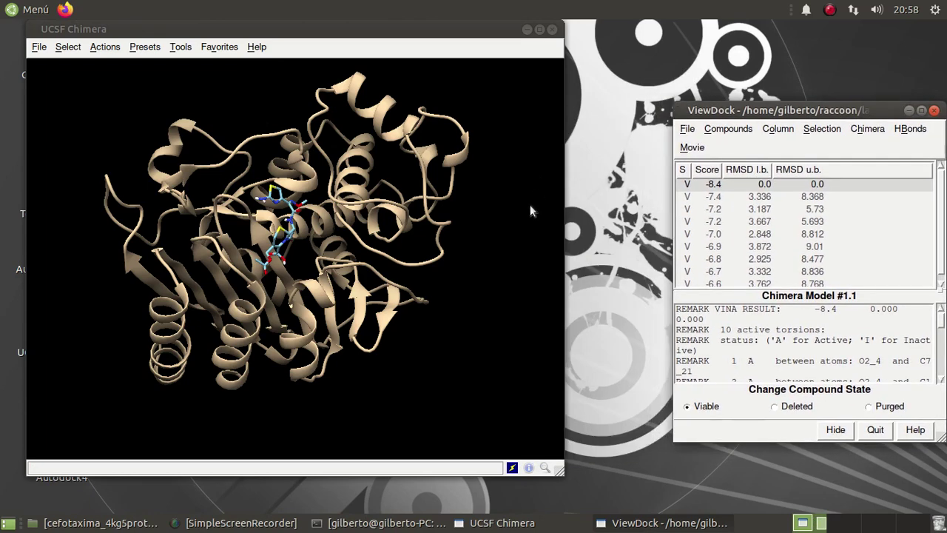
{"action": "left_click_drag", "start_coordinate": [560, 234], "coordinate": [625, 234]}
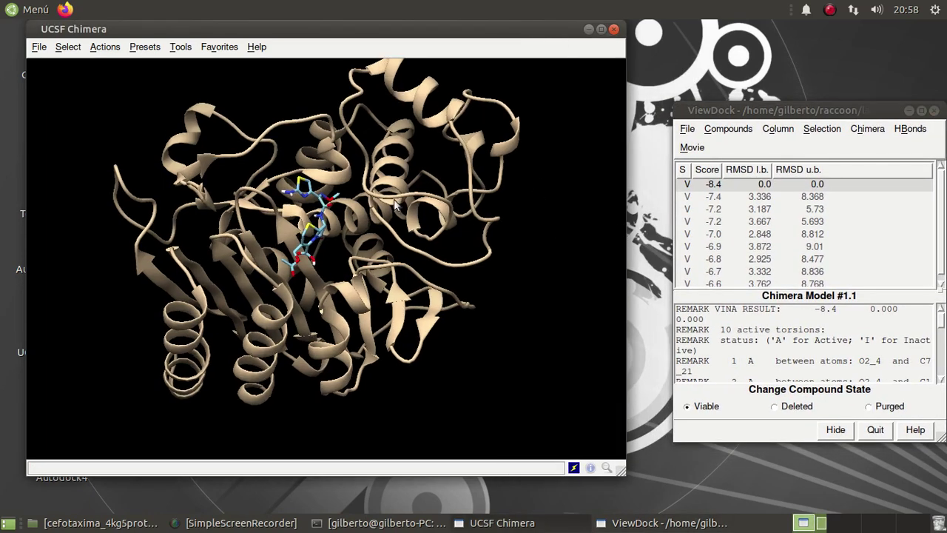
Examine the best-scoring cefotaxima pose up close inside the protein from different angles
{"action": "left_click_drag", "start_coordinate": [291, 210], "coordinate": [285, 233]}
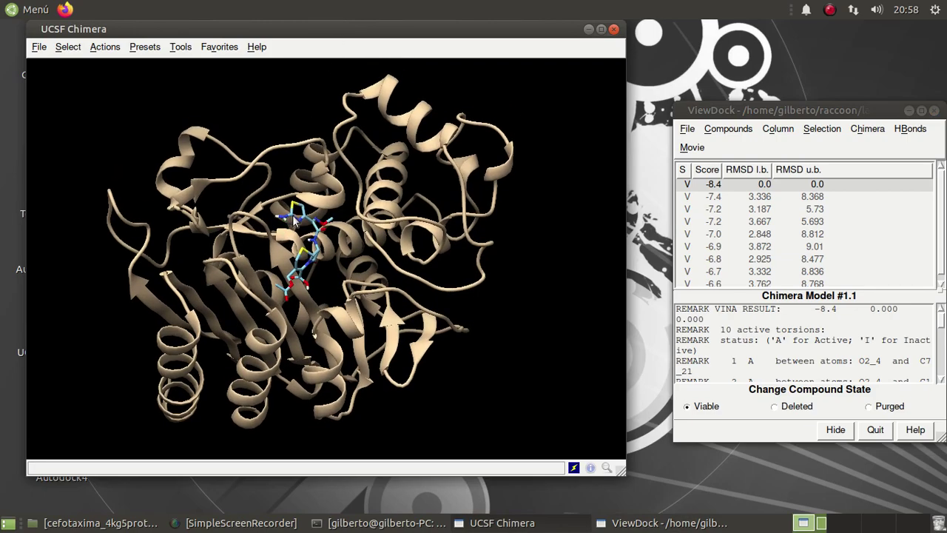
{"action": "scroll", "coordinate": [295, 219], "scroll_direction": "up", "scroll_amount": 5}
{"action": "left_click_drag", "start_coordinate": [343, 250], "coordinate": [340, 286]}
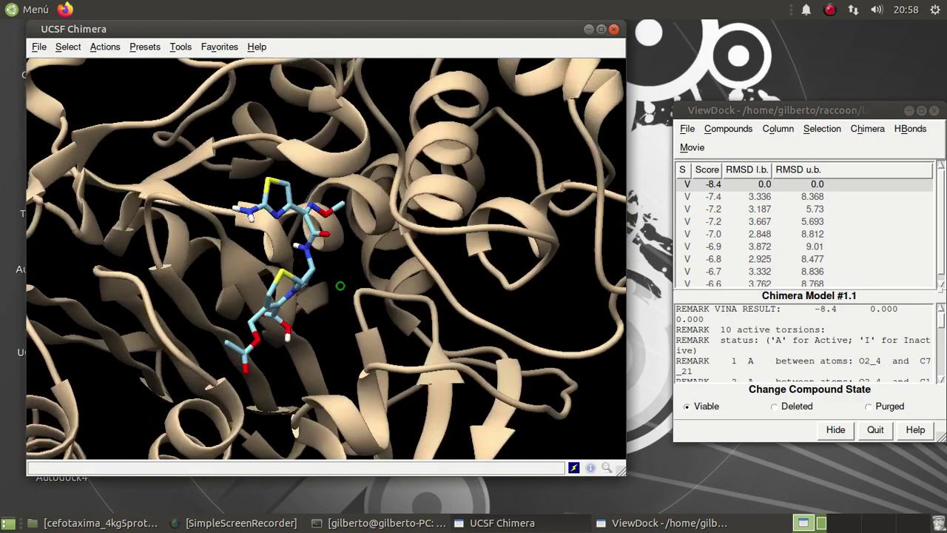
{"action": "left_click", "coordinate": [68, 47]}
{"action": "left_click", "coordinate": [335, 318]}
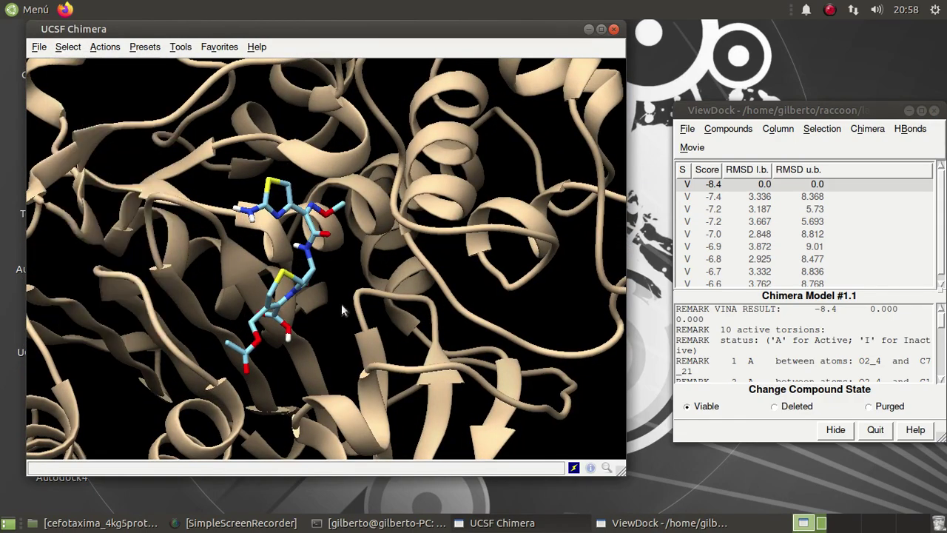
{"action": "left_click_drag", "start_coordinate": [342, 304], "coordinate": [328, 281]}
{"action": "left_click_drag", "start_coordinate": [262, 253], "coordinate": [221, 195]}
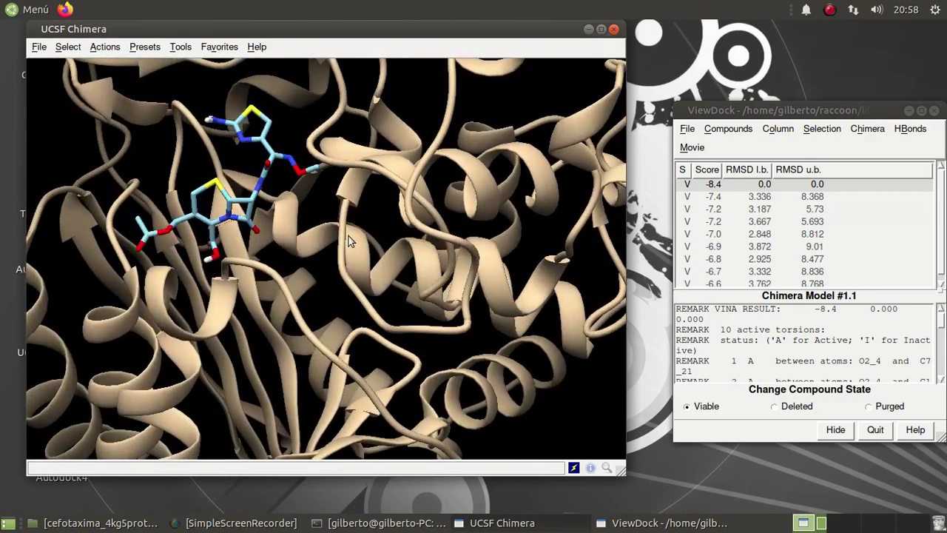
{"action": "left_click_drag", "start_coordinate": [351, 241], "coordinate": [349, 257]}
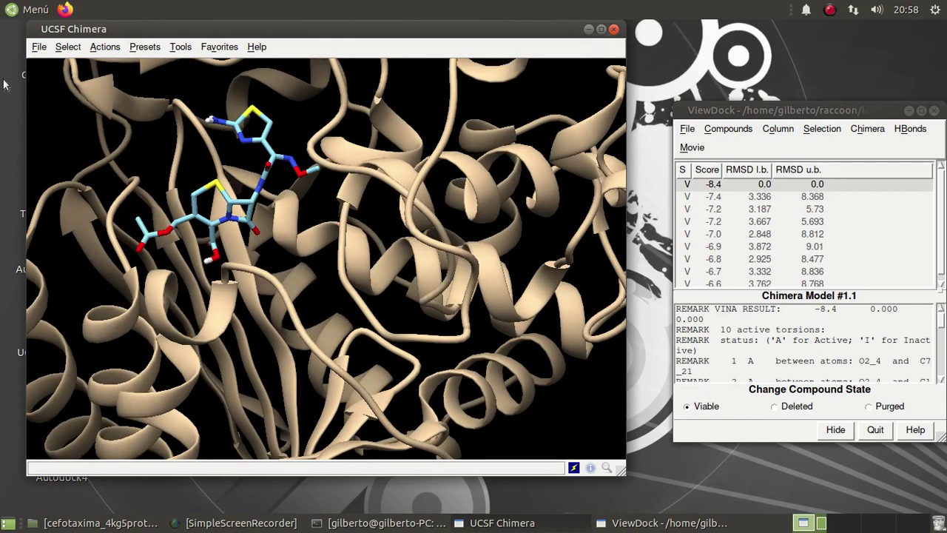
Save the current view as a PNG named image with a transparent background and a width of 1024 pixels
{"action": "left_click", "coordinate": [38, 47]}
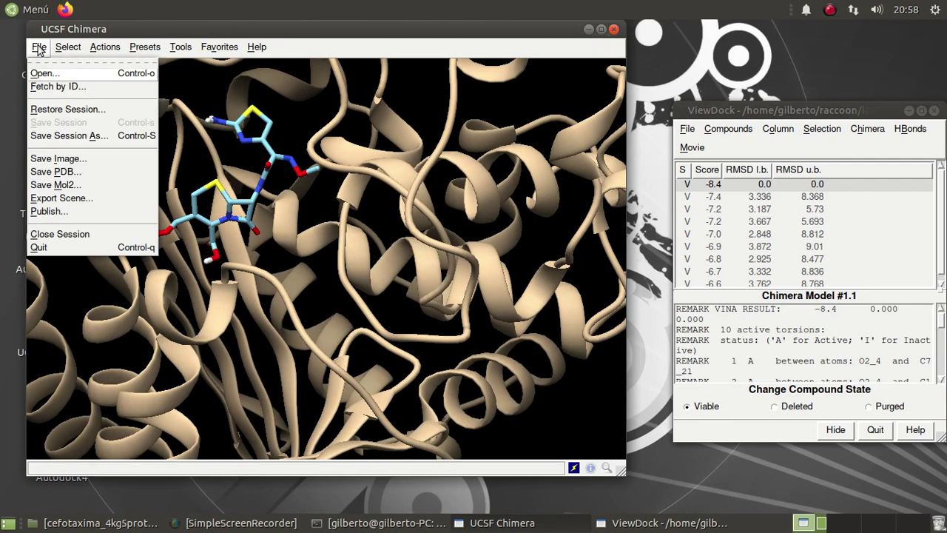
{"action": "left_click", "coordinate": [59, 160]}
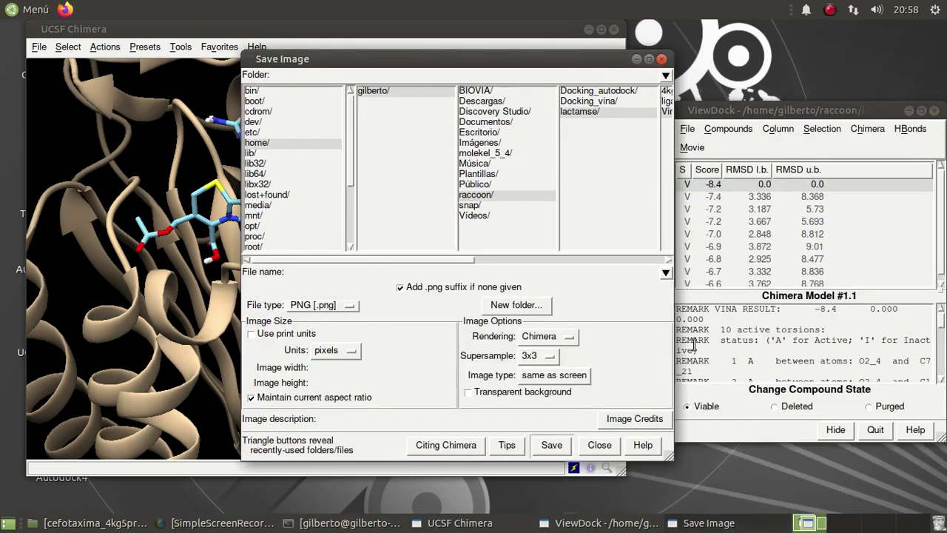
{"action": "left_click", "coordinate": [468, 391]}
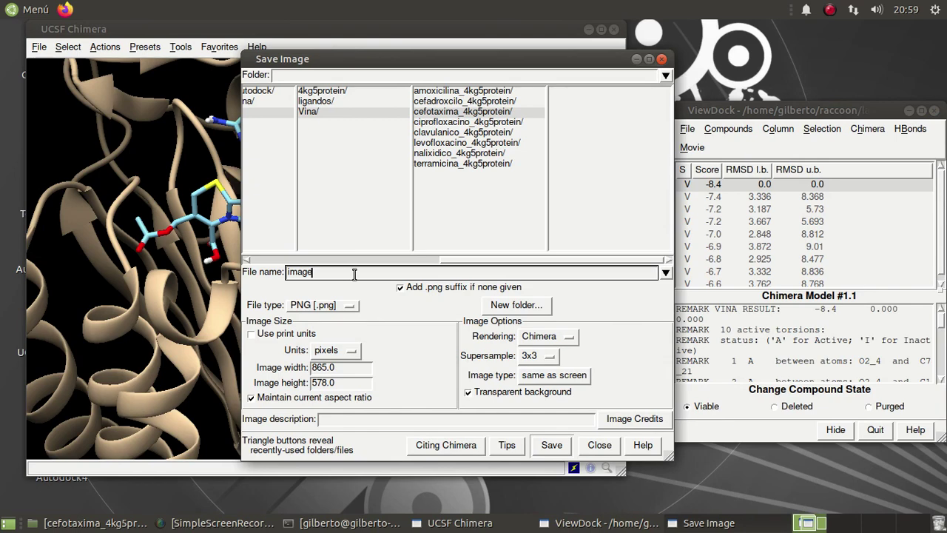
{"action": "left_click_drag", "start_coordinate": [347, 368], "coordinate": [274, 368]}
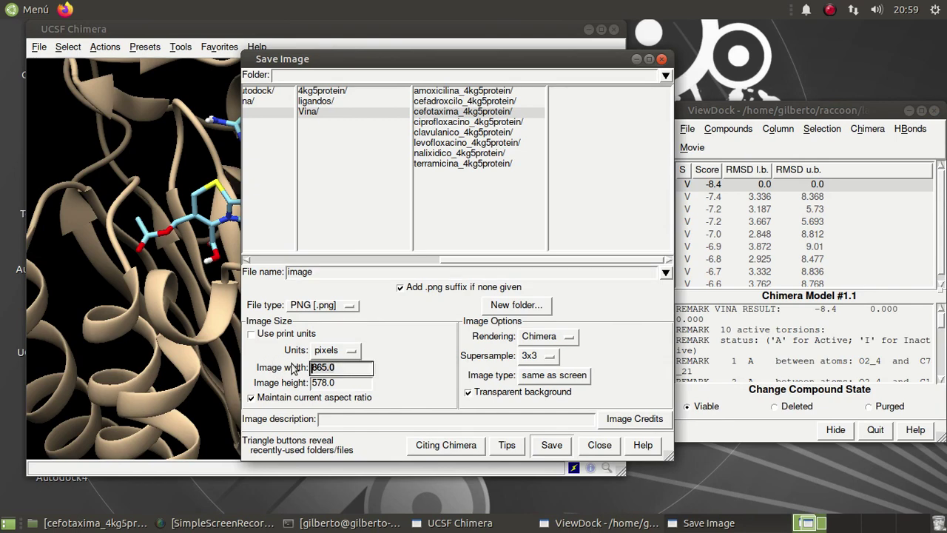
{"action": "type", "text": "1024"}
{"action": "left_click", "coordinate": [353, 383]}
{"action": "left_click", "coordinate": [351, 369]}
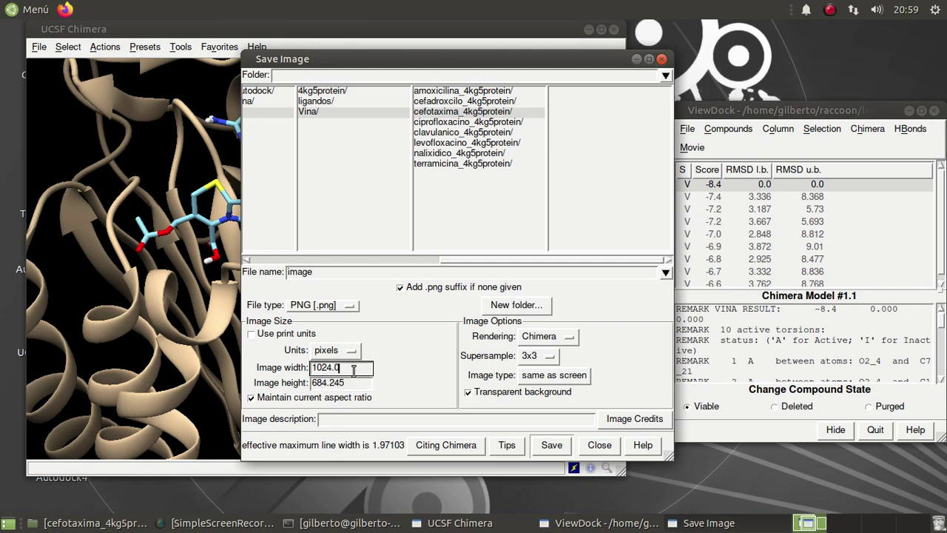
{"action": "left_click", "coordinate": [547, 448]}
Check the exported image.png from the cefotaxima_4kg5protein folder in the image viewer and close it
{"action": "left_click", "coordinate": [111, 523]}
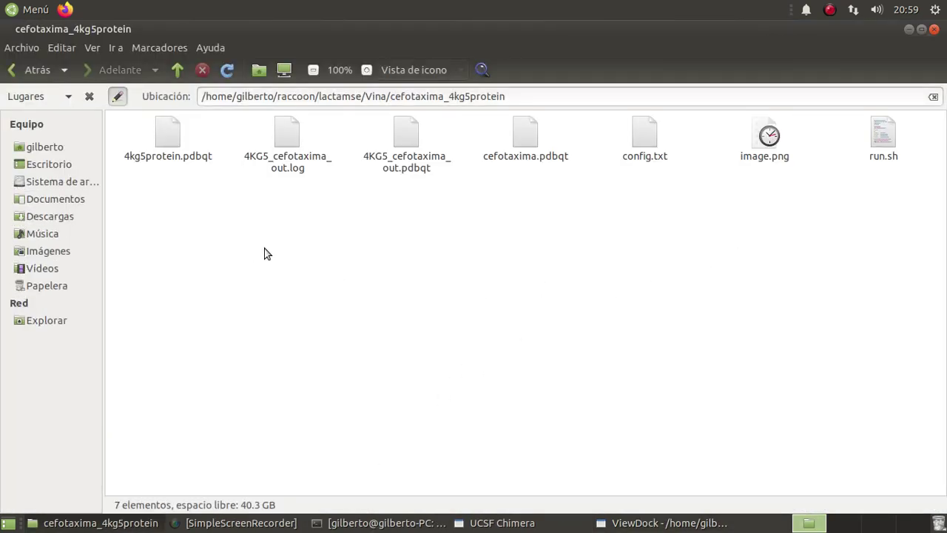
{"action": "double_click", "coordinate": [769, 137]}
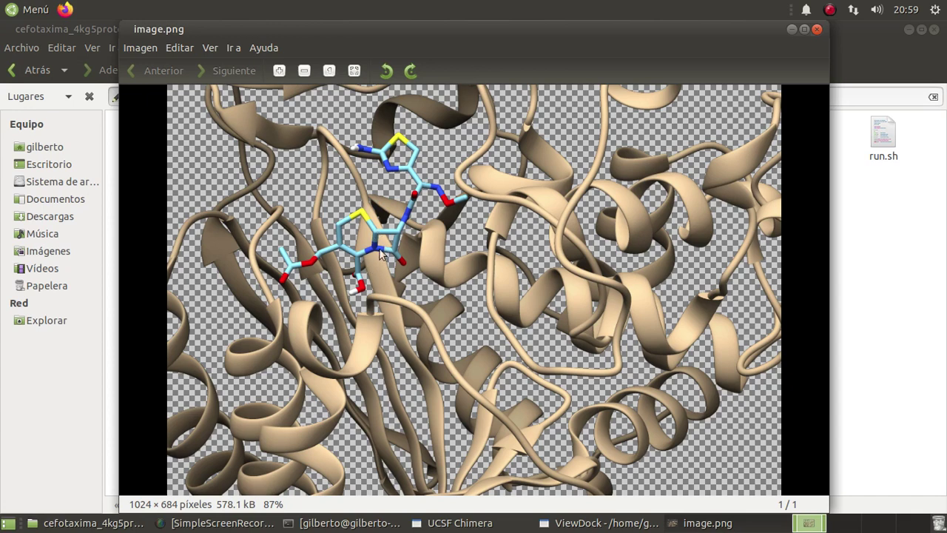
{"action": "left_click", "coordinate": [817, 29]}
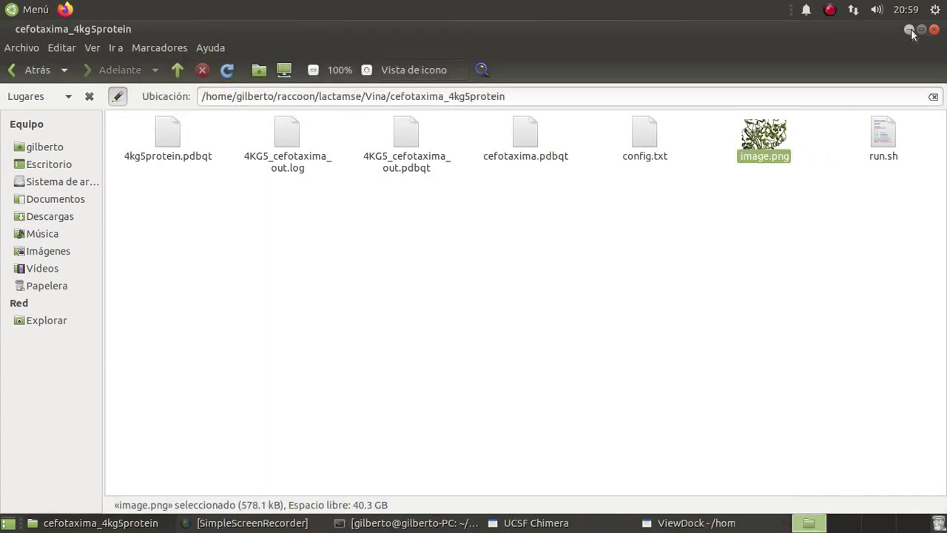
Switch back to UCSF Chimera and close the ViewDock window
{"action": "key", "text": "alt+Tab"}
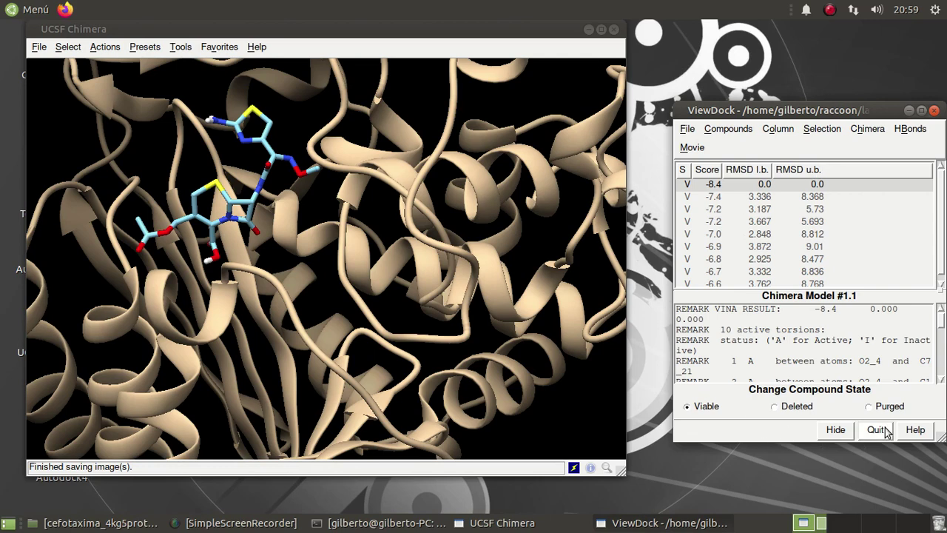
{"action": "mouse_move", "coordinate": [268, 186]}
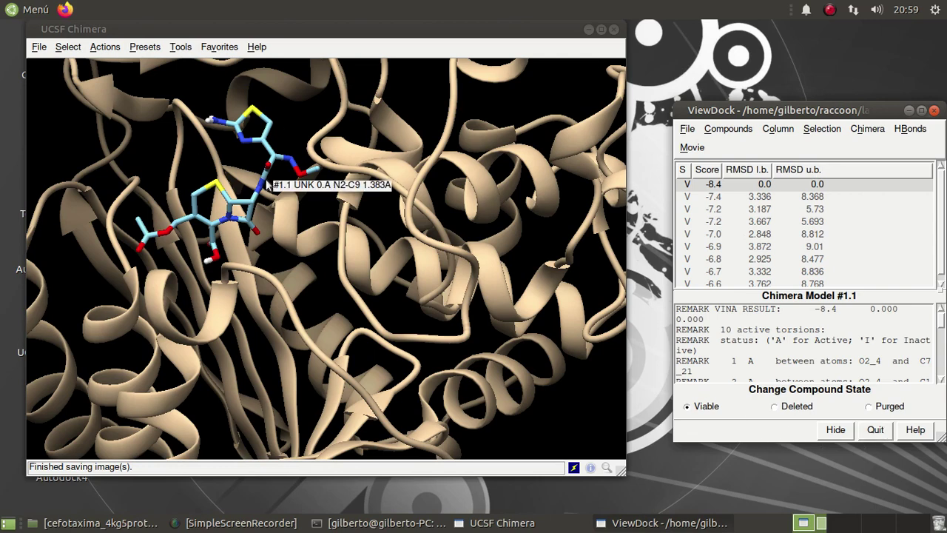
{"action": "left_click", "coordinate": [934, 111]}
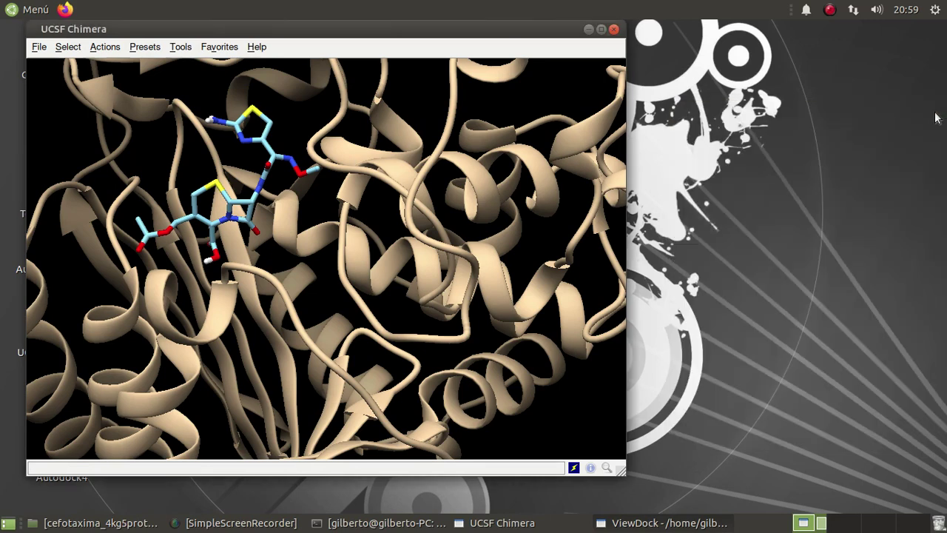
Color the cefotaxima pose, chain A of model #1.1, red and clear the selection
{"action": "left_click", "coordinate": [105, 48]}
{"action": "left_click", "coordinate": [68, 47]}
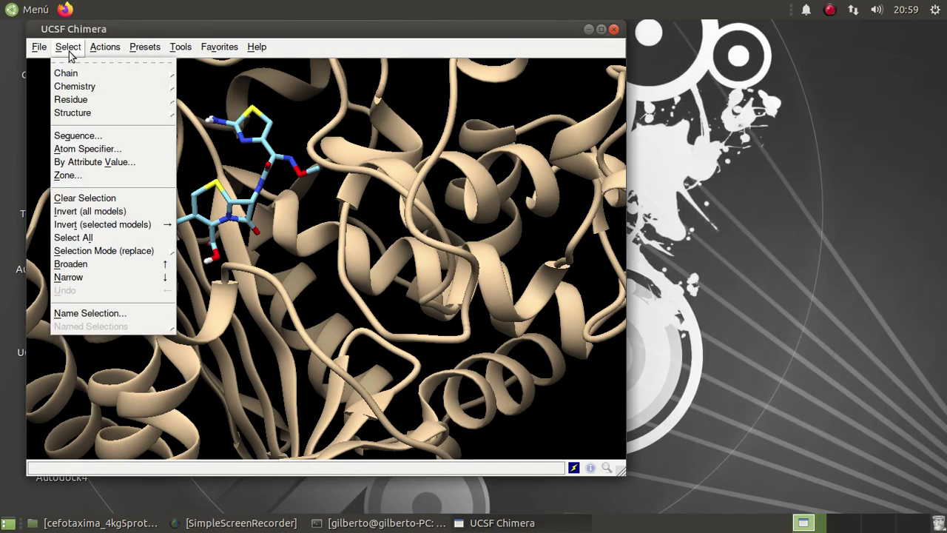
{"action": "mouse_move", "coordinate": [67, 76]}
{"action": "mouse_move", "coordinate": [198, 87]}
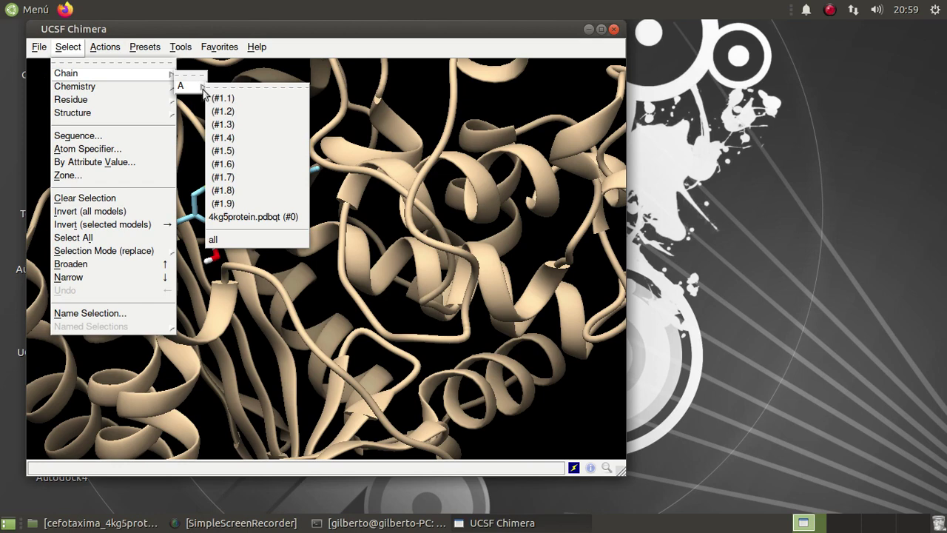
{"action": "left_click", "coordinate": [224, 100]}
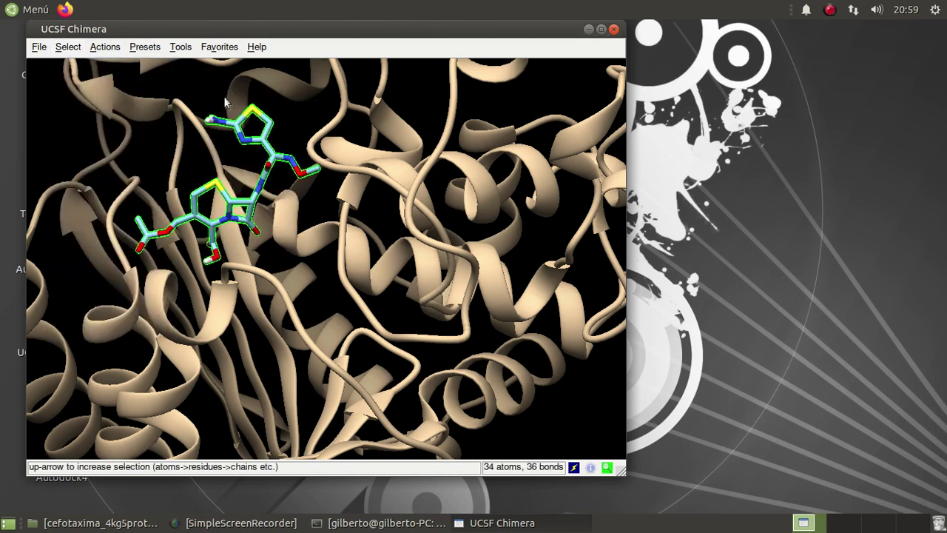
{"action": "left_click", "coordinate": [111, 48]}
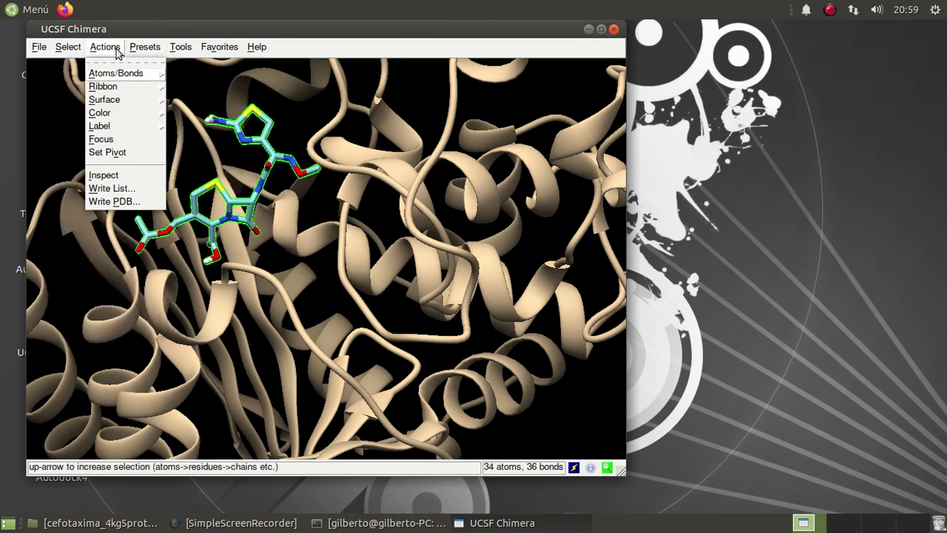
{"action": "mouse_move", "coordinate": [110, 117]}
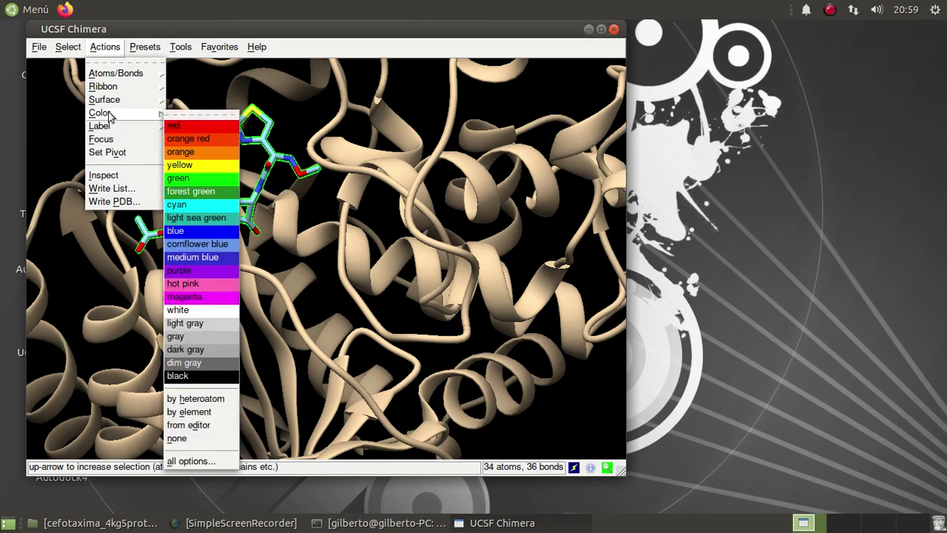
{"action": "left_click", "coordinate": [190, 126]}
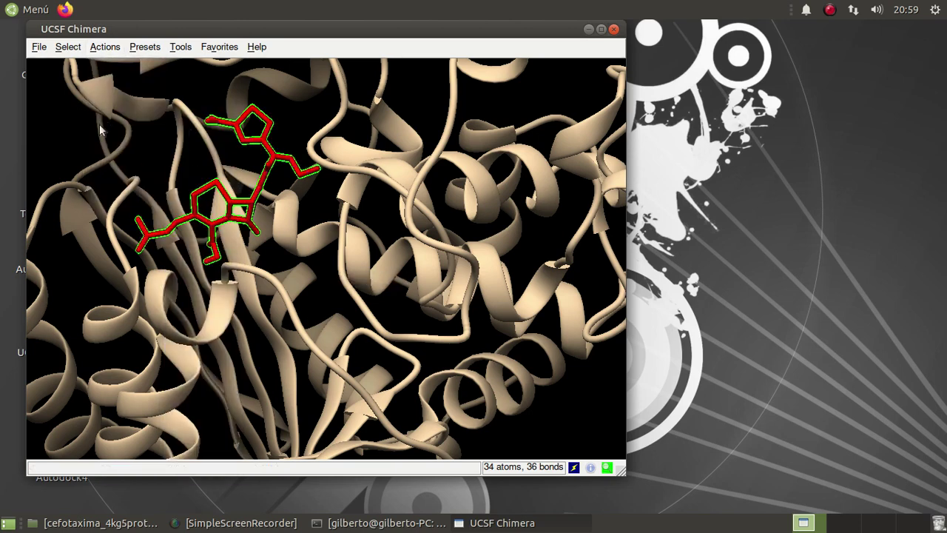
{"action": "left_click", "coordinate": [68, 47]}
{"action": "mouse_move", "coordinate": [74, 74]}
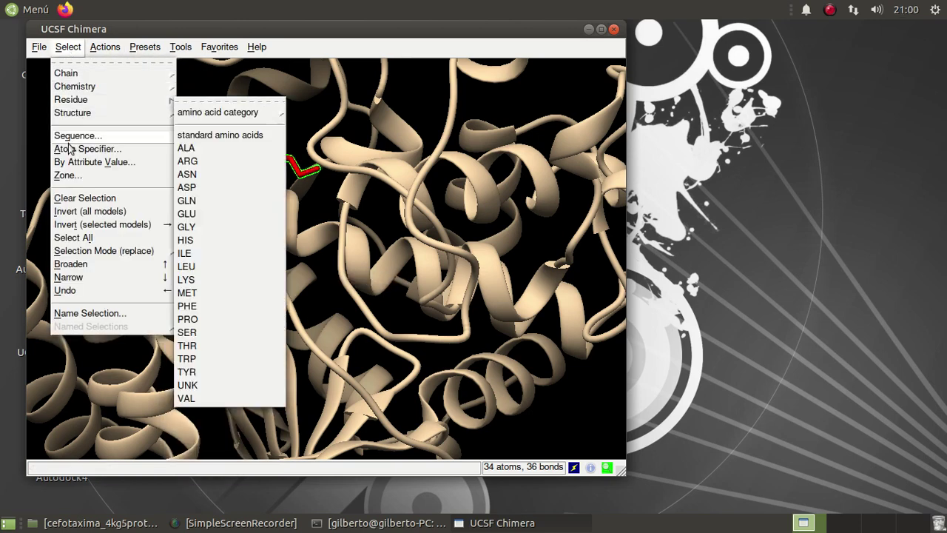
{"action": "left_click", "coordinate": [79, 198]}
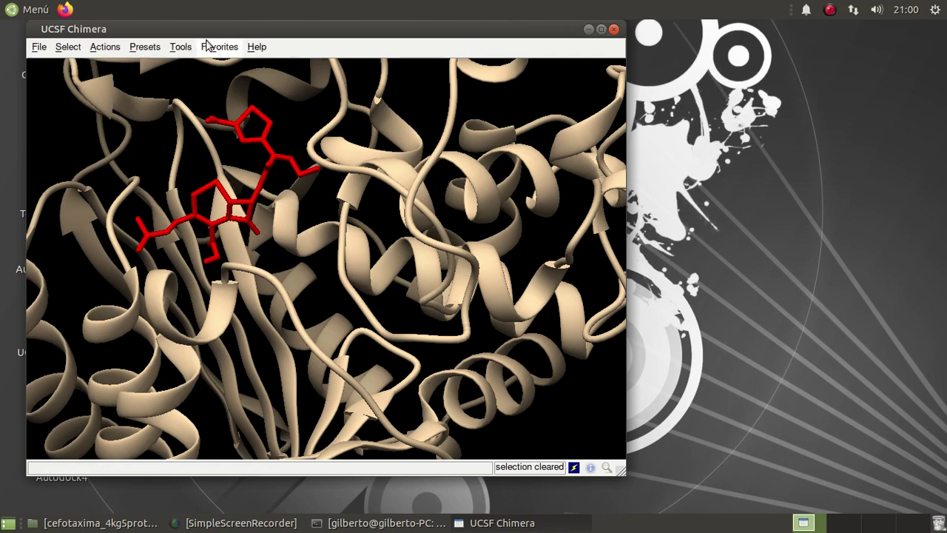
Load the 4KG5_levofloxacino_out.pdbqt docking results from levofloxacino_4kg5protein into ViewDock, then narrow the results window and place it beside the model view
{"action": "left_click", "coordinate": [181, 47]}
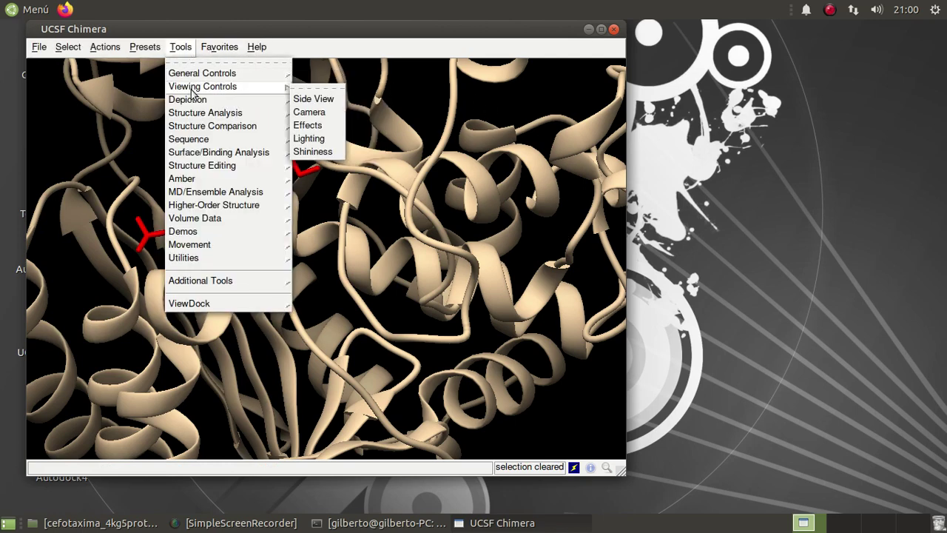
{"action": "mouse_move", "coordinate": [210, 171]}
{"action": "mouse_move", "coordinate": [219, 154]}
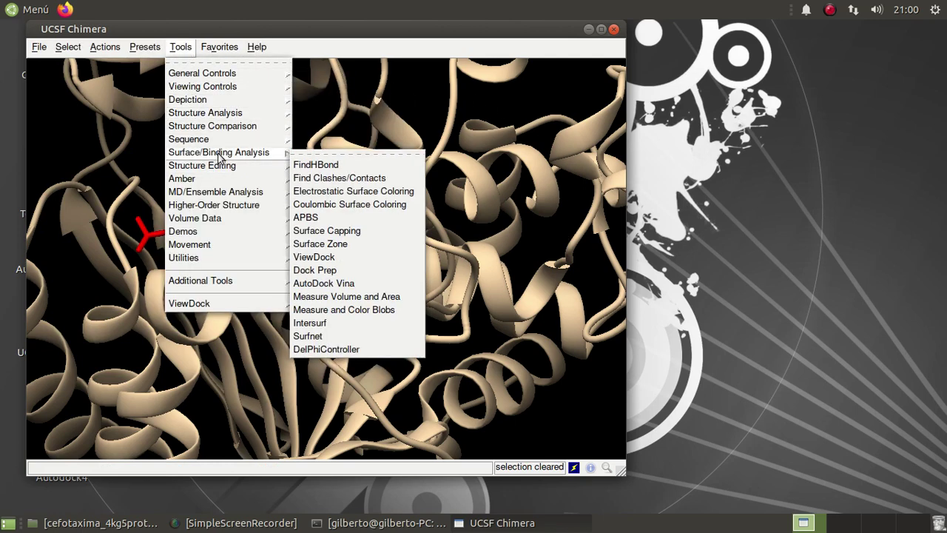
{"action": "left_click", "coordinate": [342, 258]}
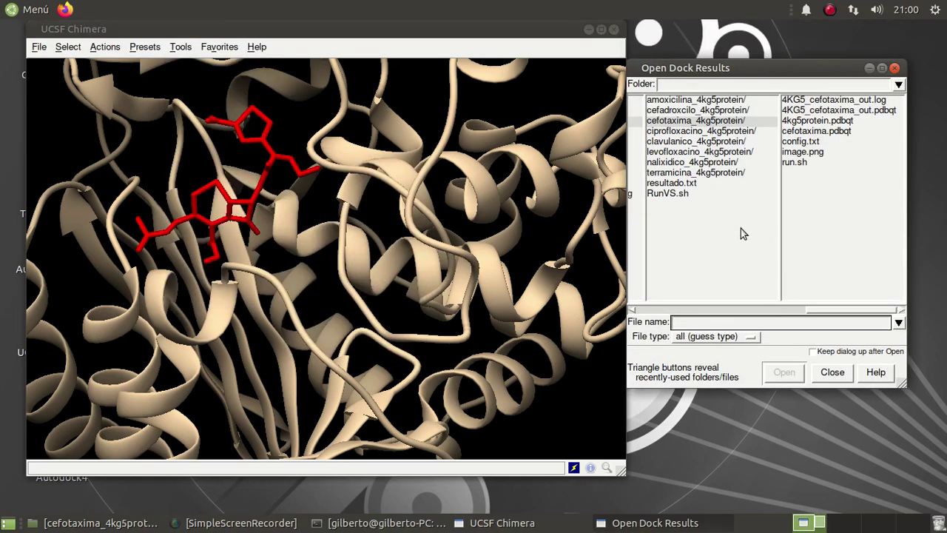
{"action": "left_click", "coordinate": [686, 154]}
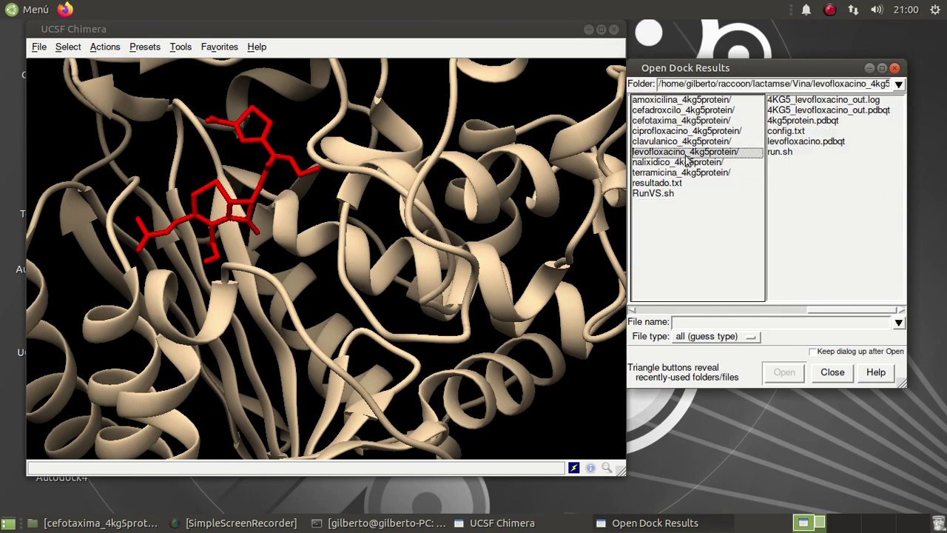
{"action": "double_click", "coordinate": [864, 111]}
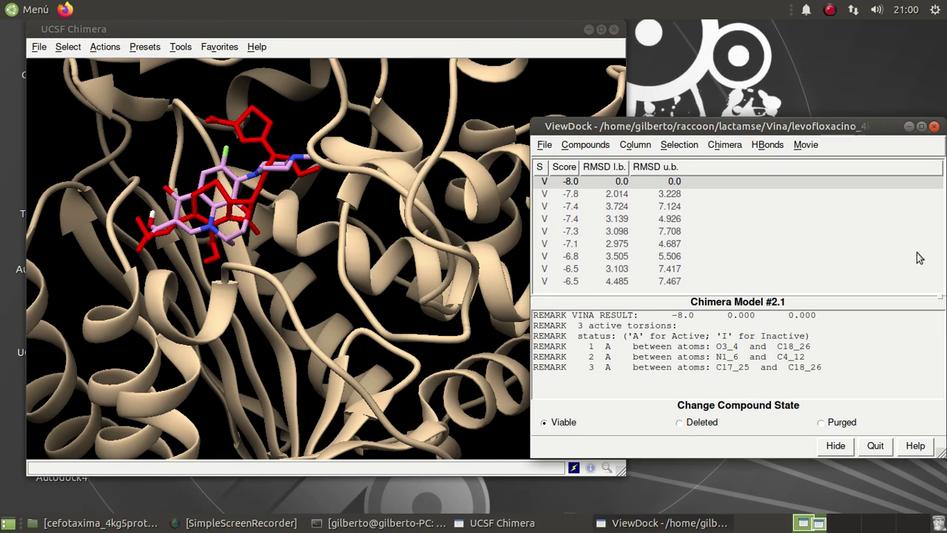
{"action": "left_click_drag", "start_coordinate": [940, 246], "coordinate": [780, 254]}
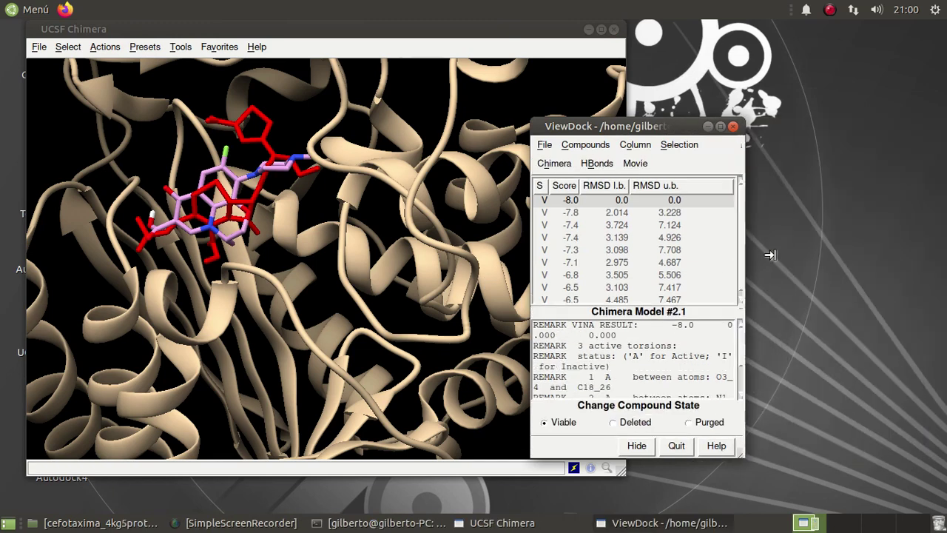
{"action": "left_click_drag", "start_coordinate": [668, 127], "coordinate": [850, 119]}
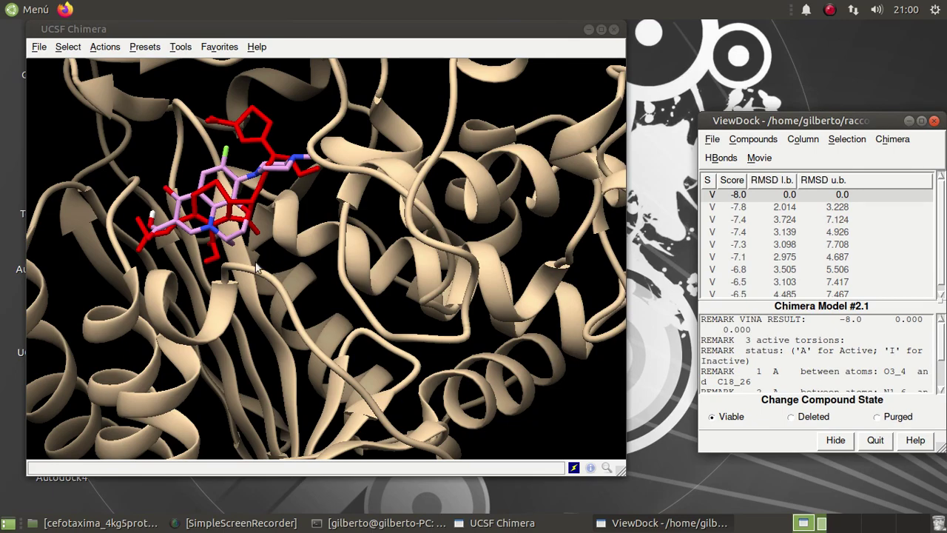
Color the levofloxacino pose, chain A of model #2.1, by element and clear the selection
{"action": "left_click_drag", "start_coordinate": [258, 267], "coordinate": [307, 258]}
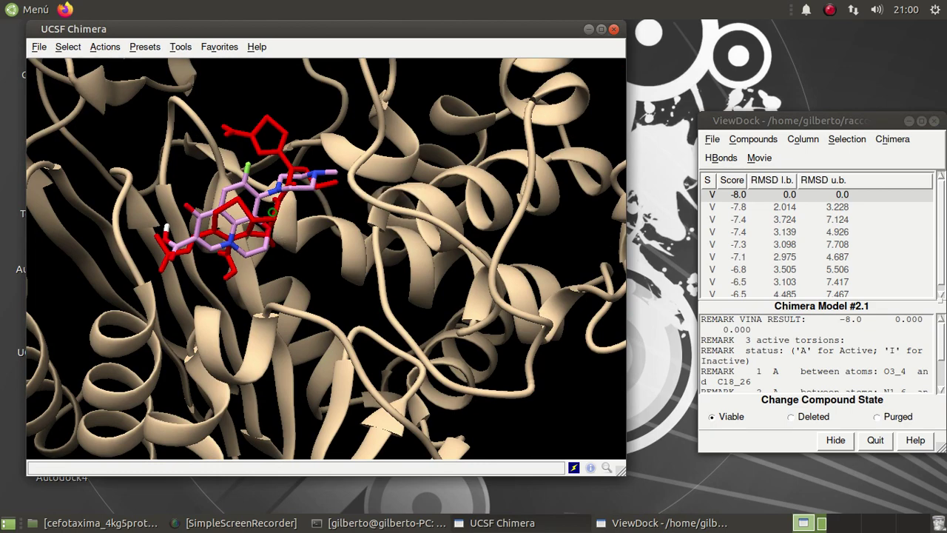
{"action": "left_click_drag", "start_coordinate": [272, 211], "coordinate": [312, 237]}
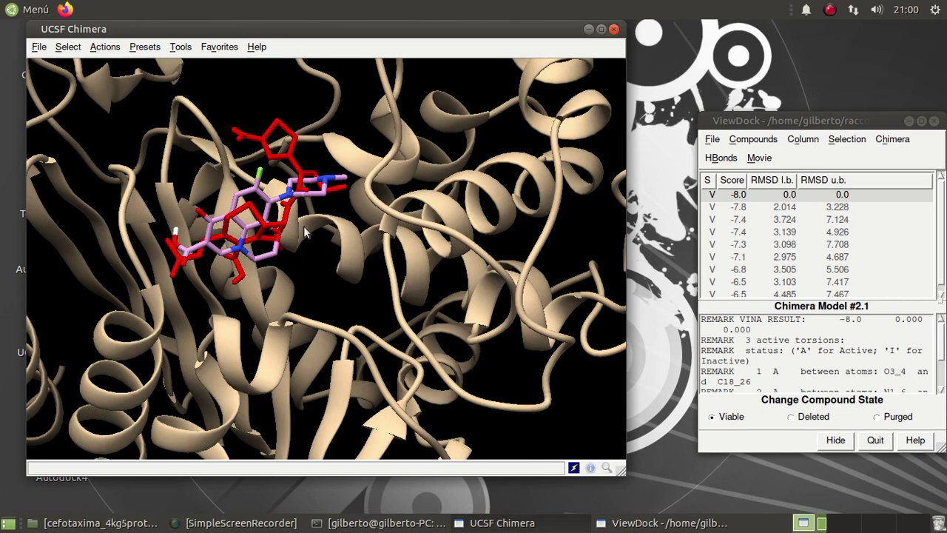
{"action": "mouse_move", "coordinate": [305, 232]}
{"action": "left_click", "coordinate": [41, 50]}
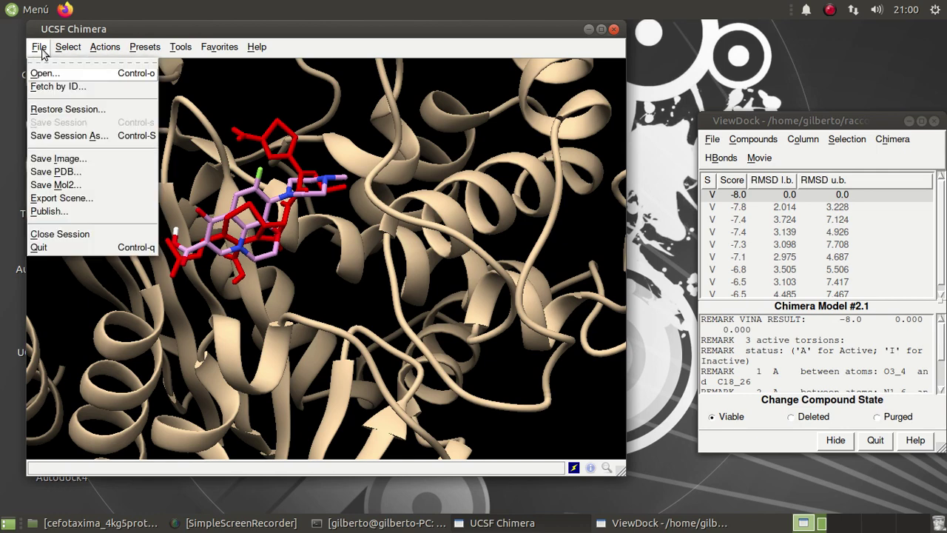
{"action": "mouse_move", "coordinate": [68, 49]}
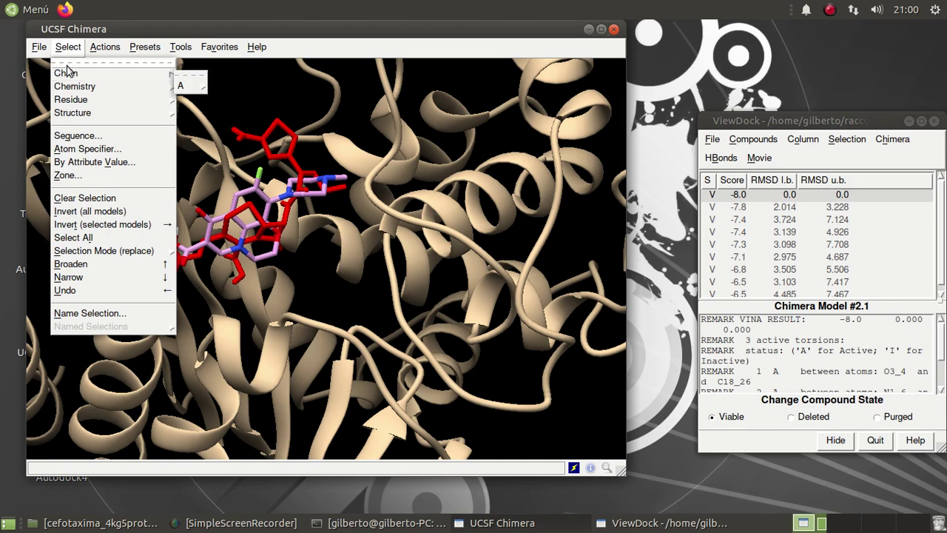
{"action": "mouse_move", "coordinate": [149, 74]}
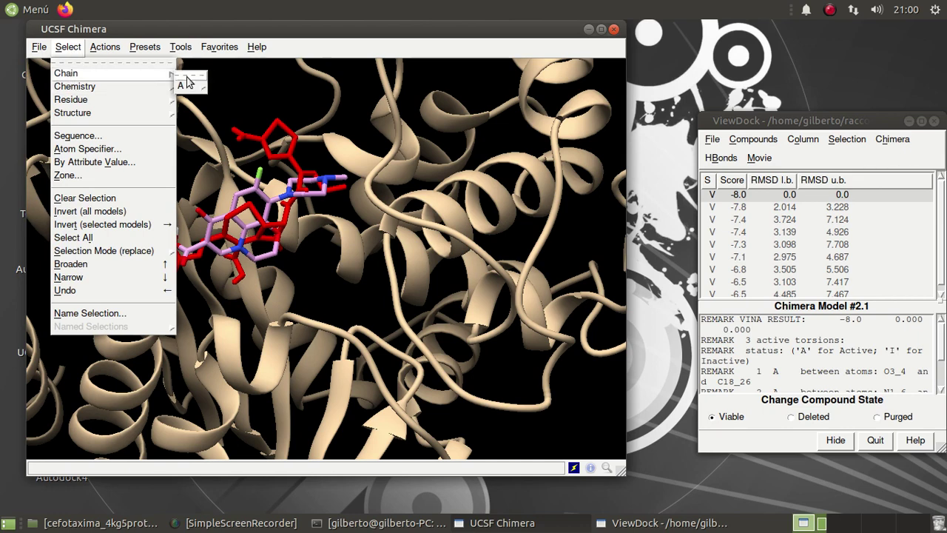
{"action": "mouse_move", "coordinate": [185, 86]}
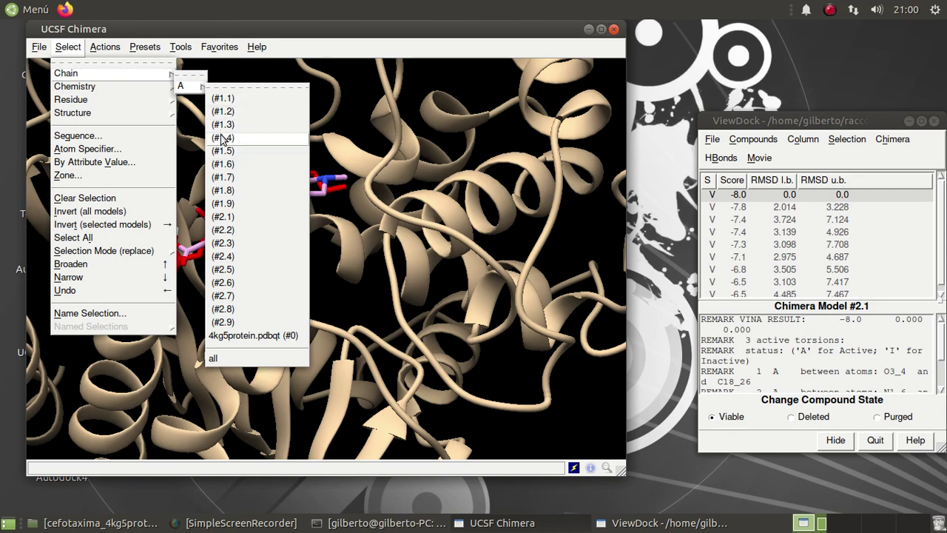
{"action": "left_click", "coordinate": [226, 219]}
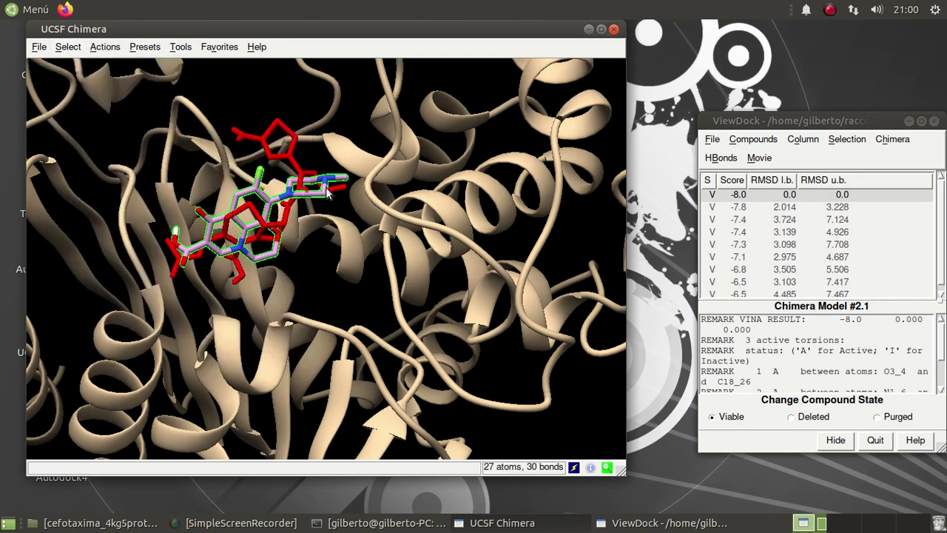
{"action": "left_click", "coordinate": [105, 52]}
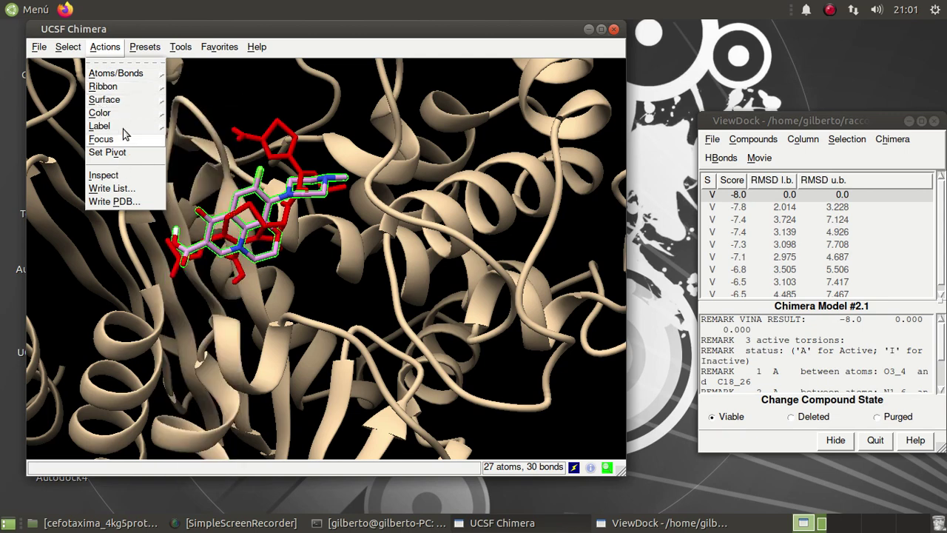
{"action": "mouse_move", "coordinate": [124, 113]}
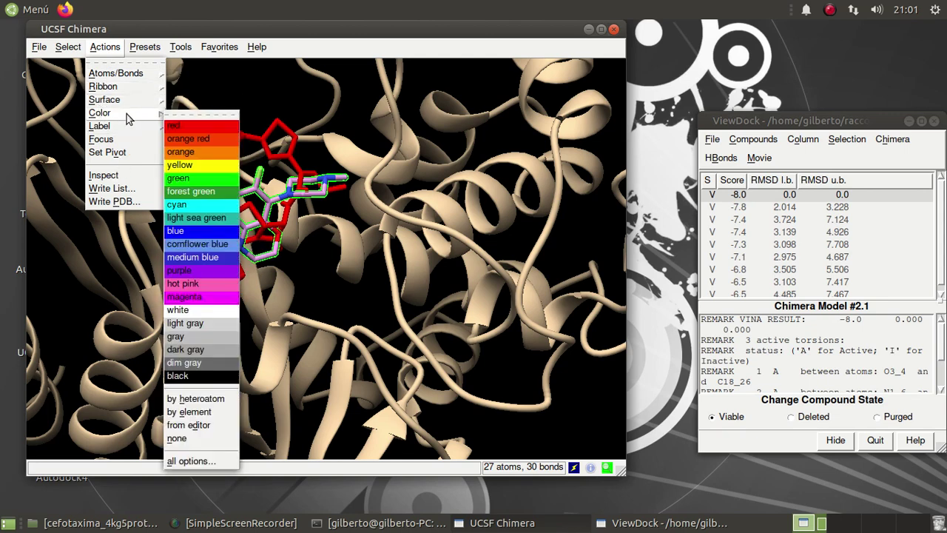
{"action": "left_click", "coordinate": [197, 412]}
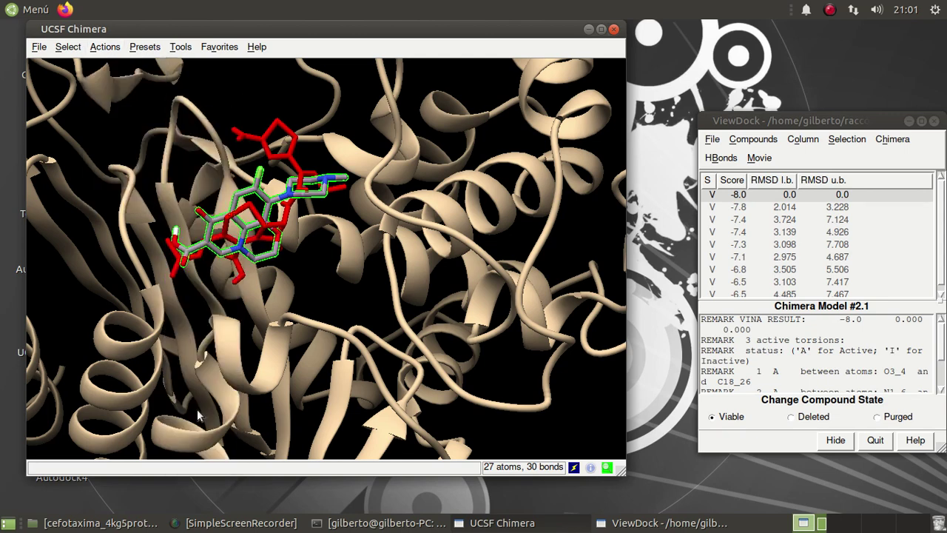
{"action": "left_click", "coordinate": [68, 47]}
{"action": "left_click", "coordinate": [83, 197]}
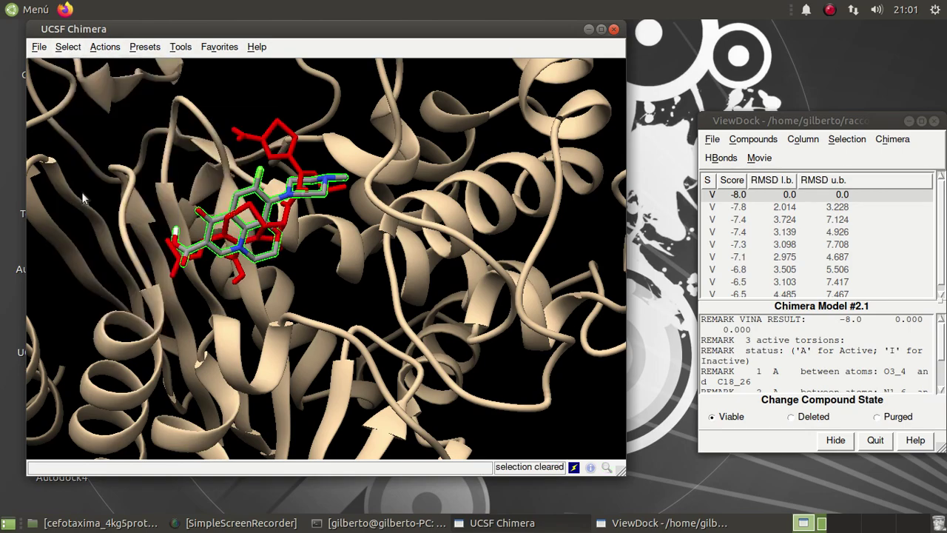
Save a view of both overlaid ligands as a PNG named image2 in the levofloxacino_4kg5protein folder
{"action": "left_click_drag", "start_coordinate": [83, 197], "coordinate": [166, 222]}
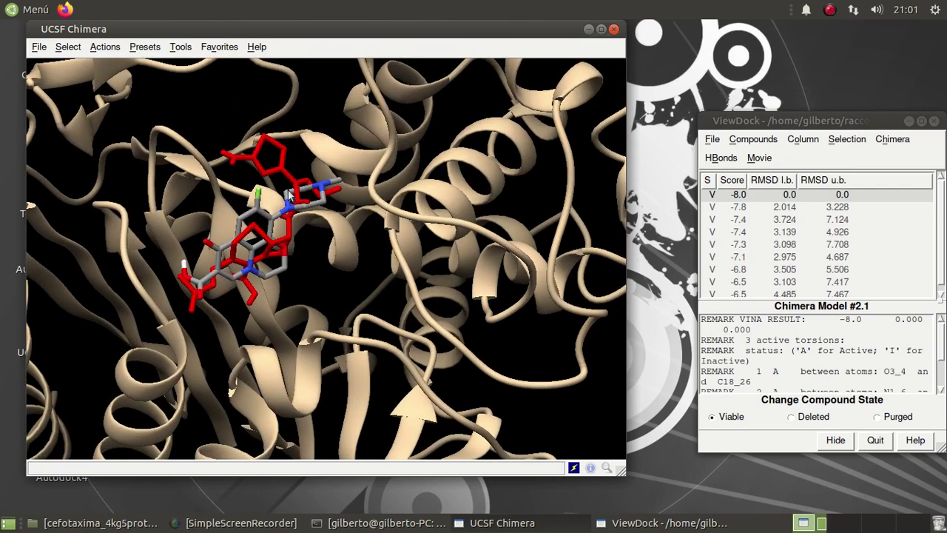
{"action": "left_click", "coordinate": [39, 47]}
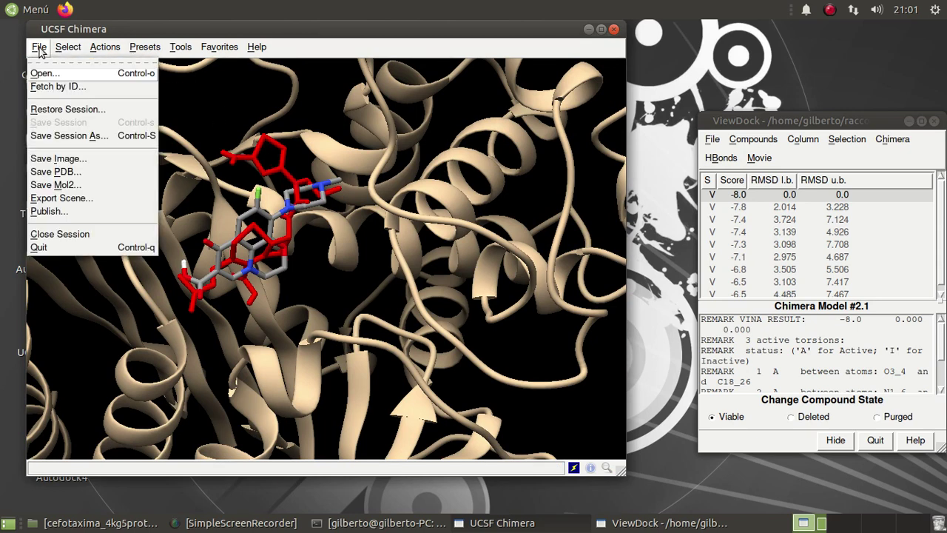
{"action": "left_click", "coordinate": [56, 159]}
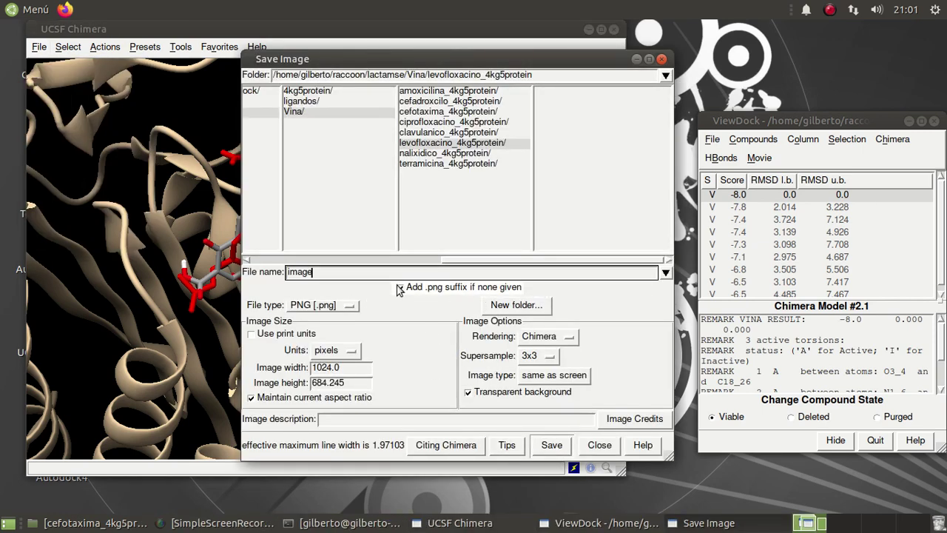
{"action": "type", "text": "2"}
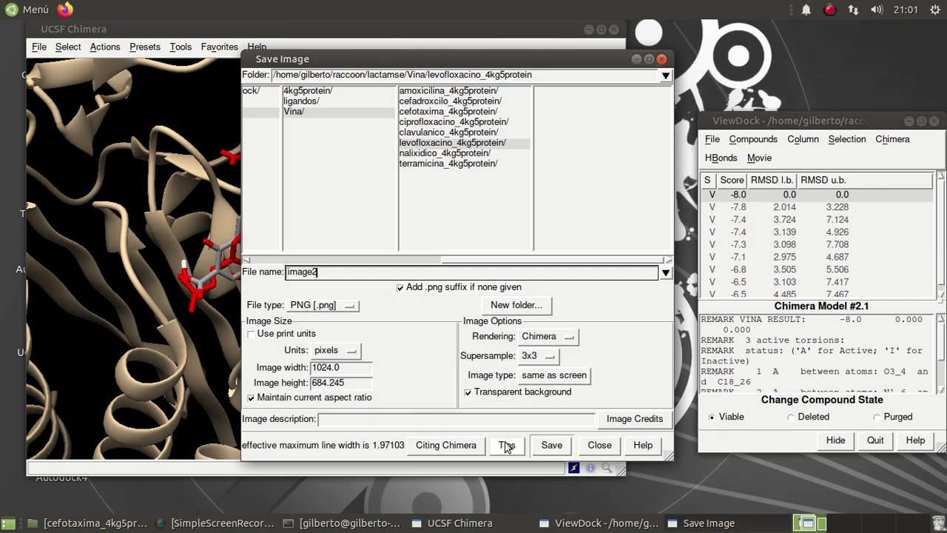
{"action": "left_click", "coordinate": [551, 444]}
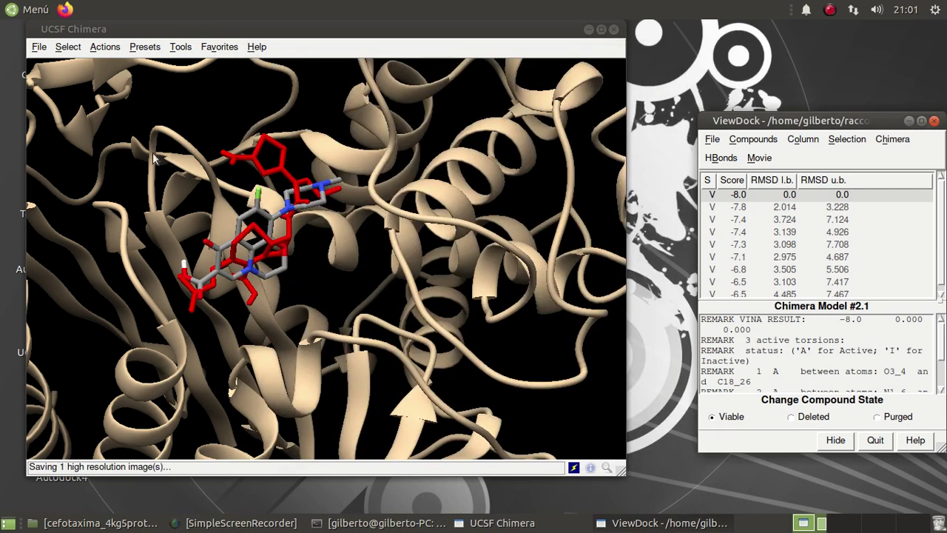
Show the molecular surface of chain A of 4kg5protein.pdbqt (#0) and clear the selection
{"action": "left_click_drag", "start_coordinate": [169, 194], "coordinate": [185, 219]}
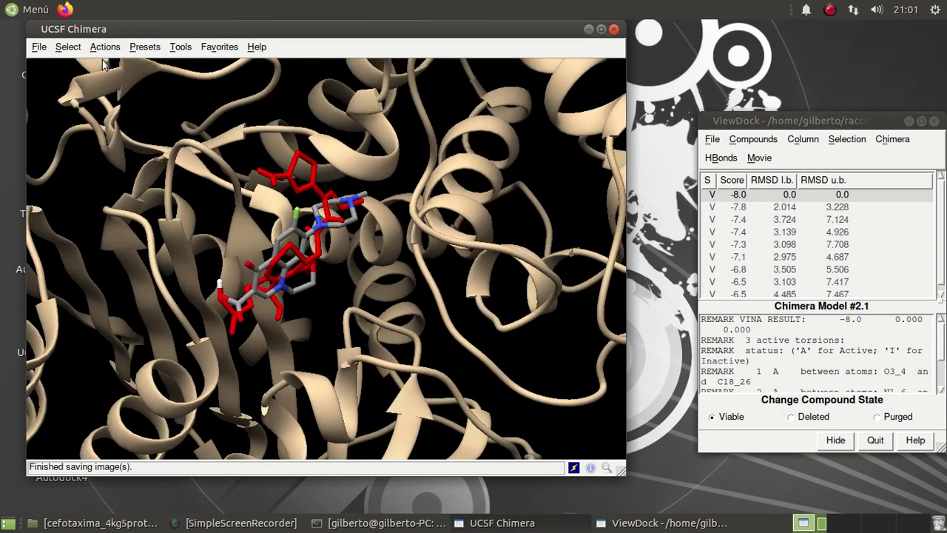
{"action": "left_click", "coordinate": [69, 48]}
{"action": "mouse_move", "coordinate": [82, 73]}
{"action": "mouse_move", "coordinate": [181, 85]}
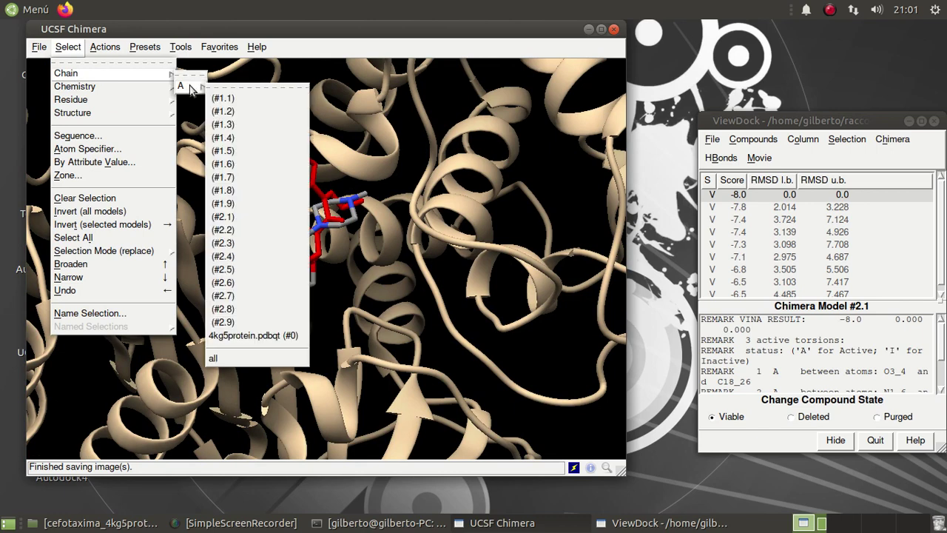
{"action": "left_click", "coordinate": [265, 340]}
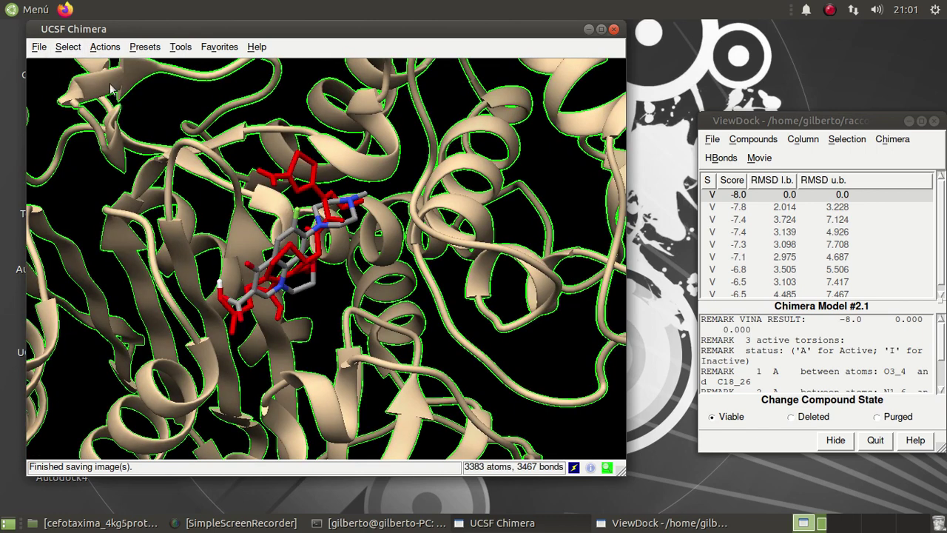
{"action": "left_click", "coordinate": [103, 49]}
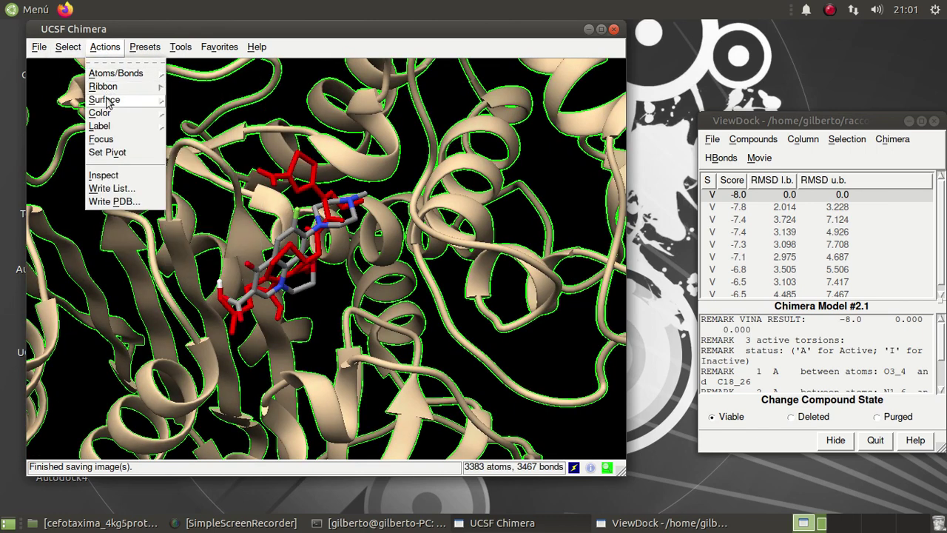
{"action": "mouse_move", "coordinate": [107, 99]}
{"action": "left_click", "coordinate": [176, 111]}
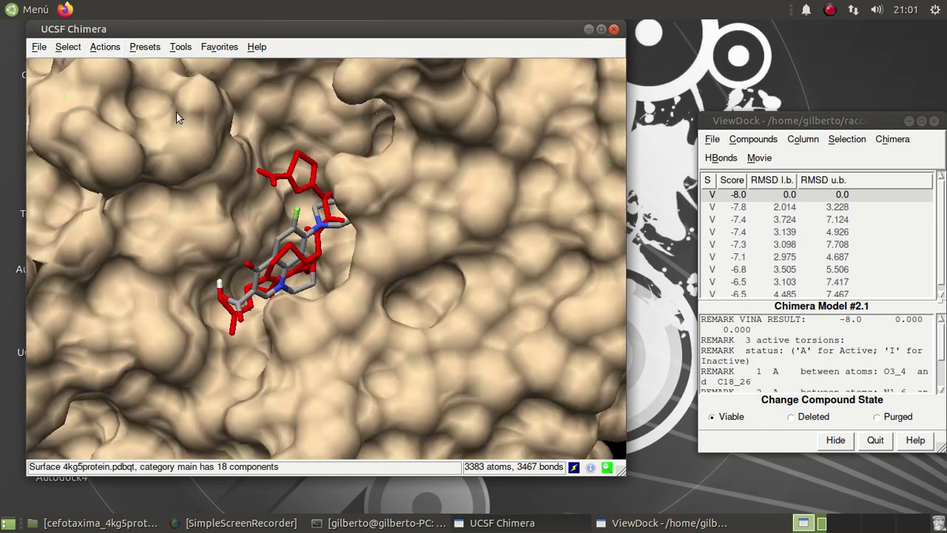
{"action": "left_click", "coordinate": [67, 46]}
{"action": "left_click", "coordinate": [76, 201]}
Save a view of both ligands in the protein's surface pocket as a PNG named image3 in the levofloxacino_4kg5protein folder
{"action": "left_click_drag", "start_coordinate": [351, 232], "coordinate": [390, 331]}
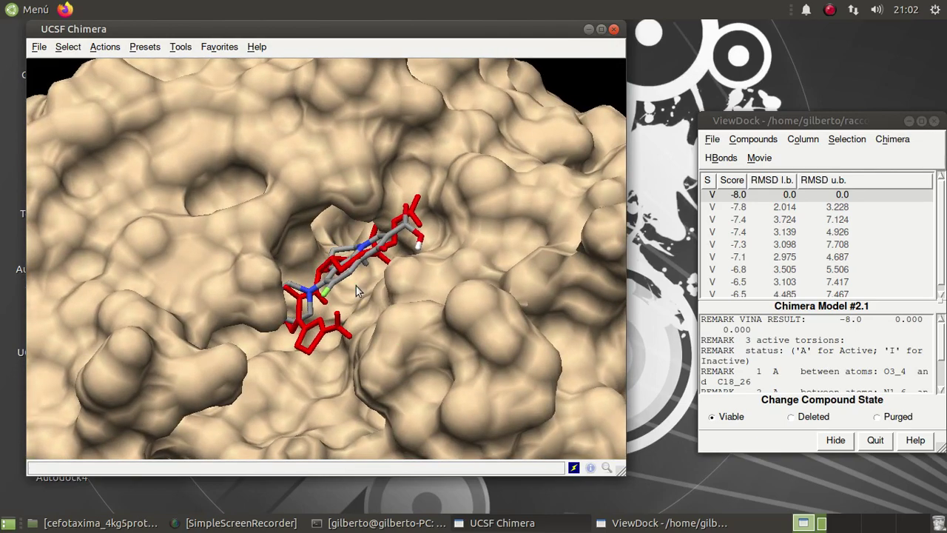
{"action": "mouse_move", "coordinate": [358, 288]}
{"action": "left_mouse_down"}
{"action": "mouse_move", "coordinate": [383, 314]}
{"action": "mouse_move", "coordinate": [354, 284]}
{"action": "mouse_move", "coordinate": [363, 296]}
{"action": "left_mouse_up"}
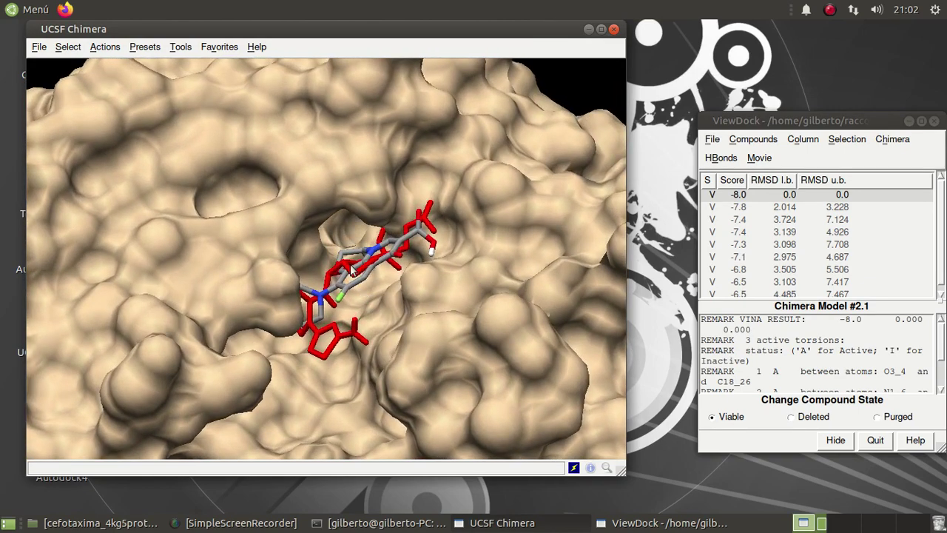
{"action": "left_click_drag", "start_coordinate": [350, 289], "coordinate": [351, 295]}
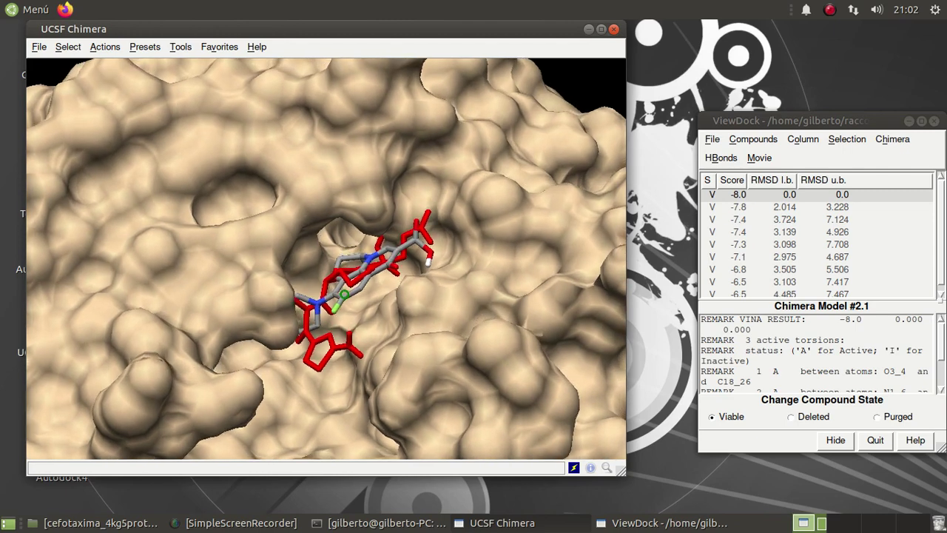
{"action": "left_click", "coordinate": [39, 47]}
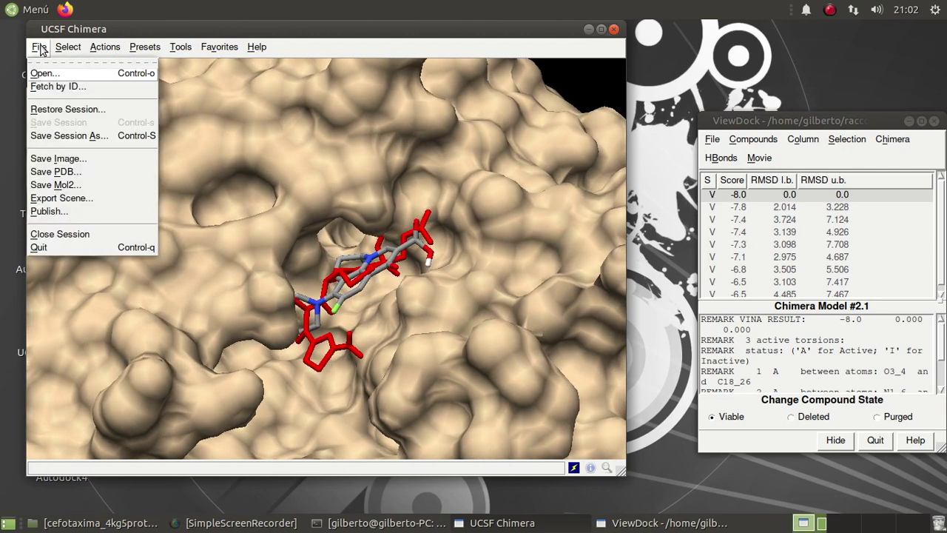
{"action": "left_click", "coordinate": [58, 159]}
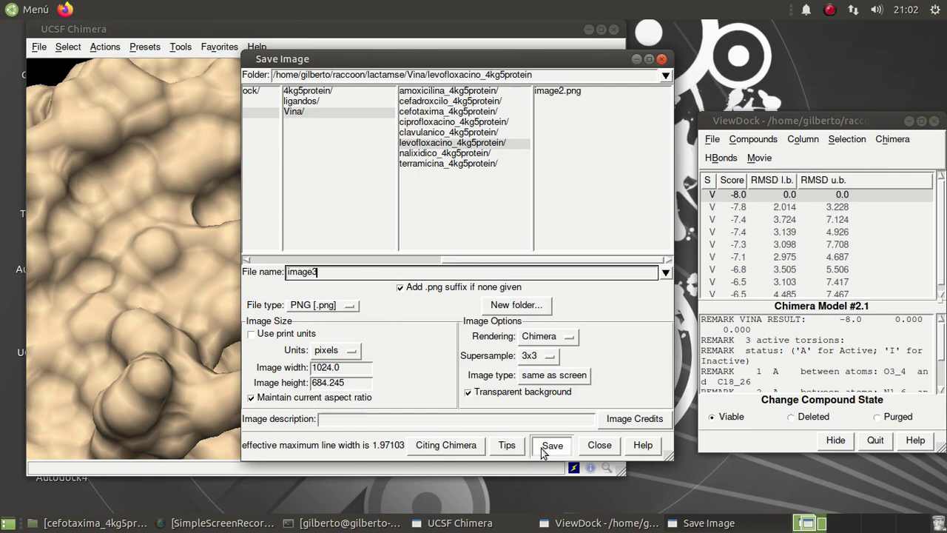
{"action": "left_click", "coordinate": [552, 445]}
{"action": "left_click", "coordinate": [337, 255]}
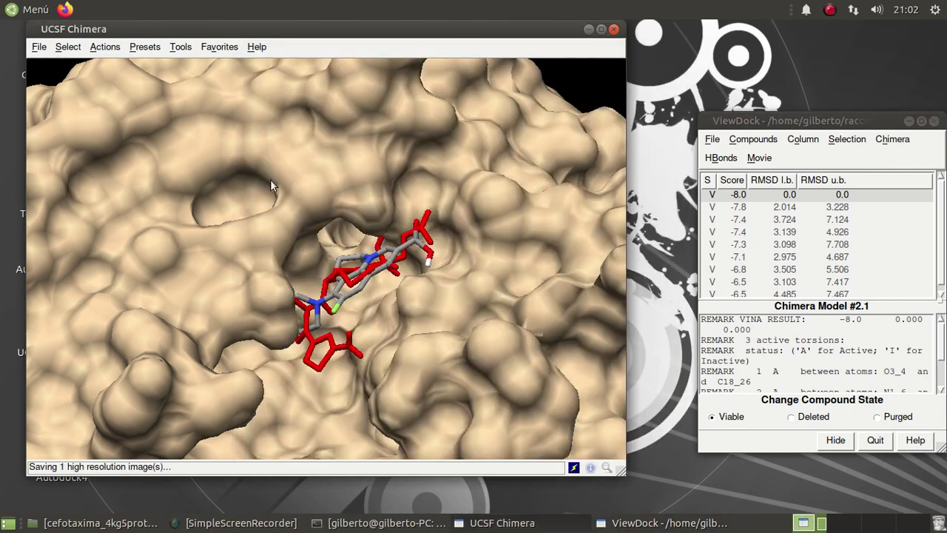
Arrange the model view and a slightly widened ViewDock window side by side and save a full-screen capture to the Escritorio folder
{"action": "left_click_drag", "start_coordinate": [262, 230], "coordinate": [284, 245]}
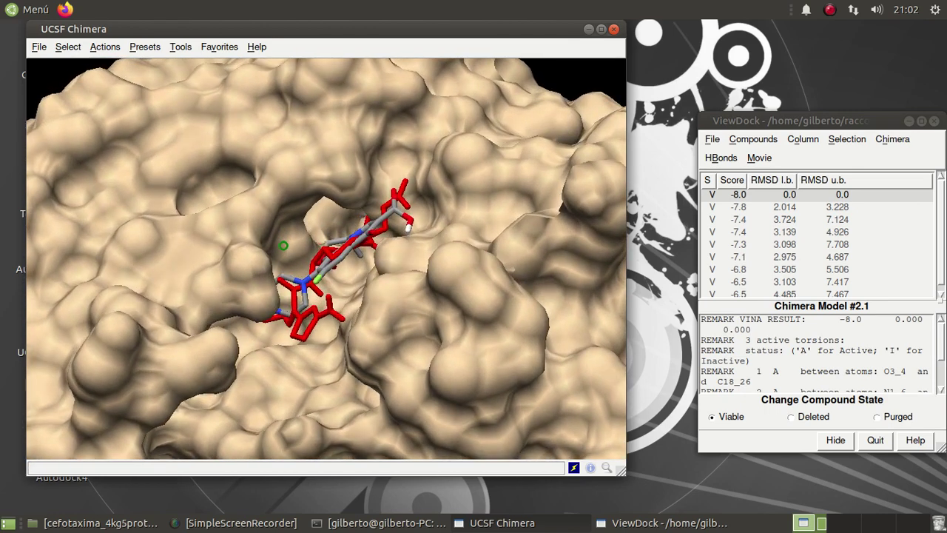
{"action": "left_click_drag", "start_coordinate": [306, 30], "coordinate": [337, 38]}
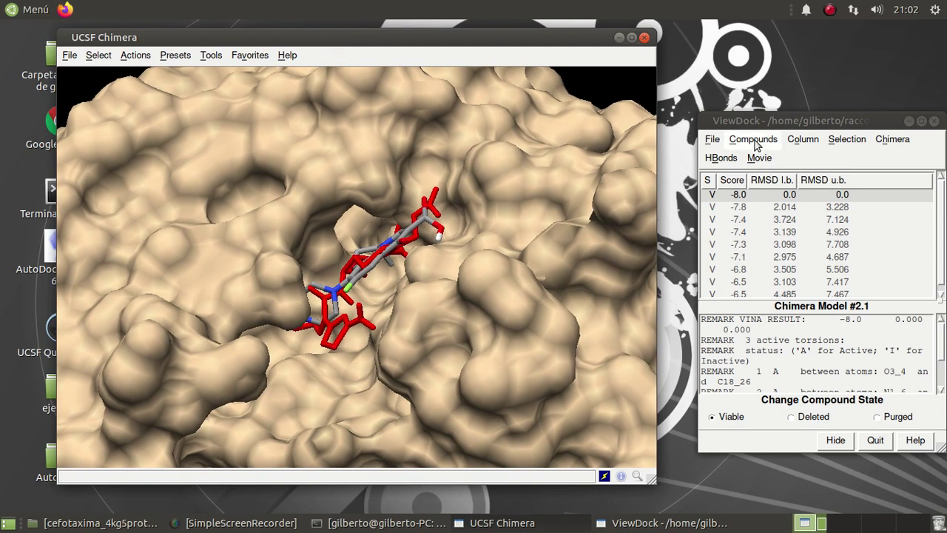
{"action": "left_click_drag", "start_coordinate": [753, 122], "coordinate": [738, 114]}
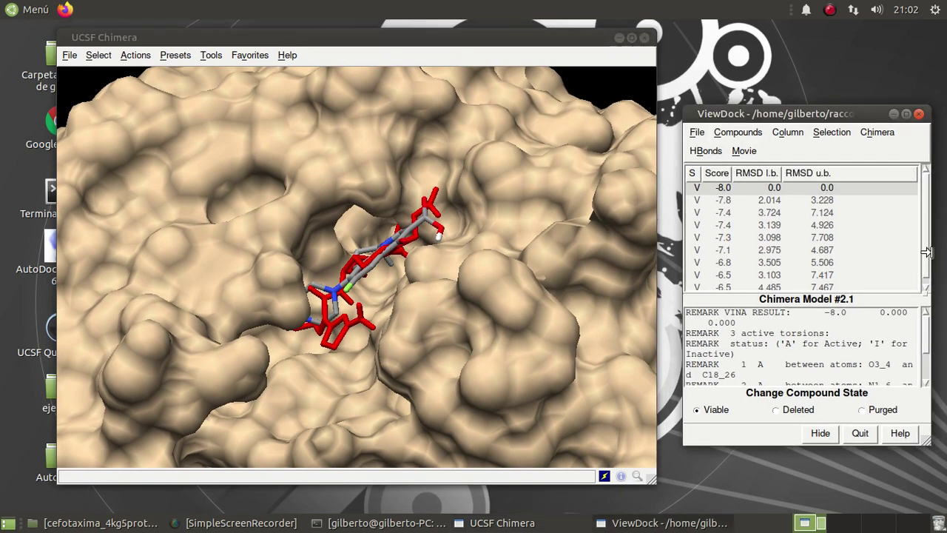
{"action": "left_click_drag", "start_coordinate": [930, 252], "coordinate": [939, 252]}
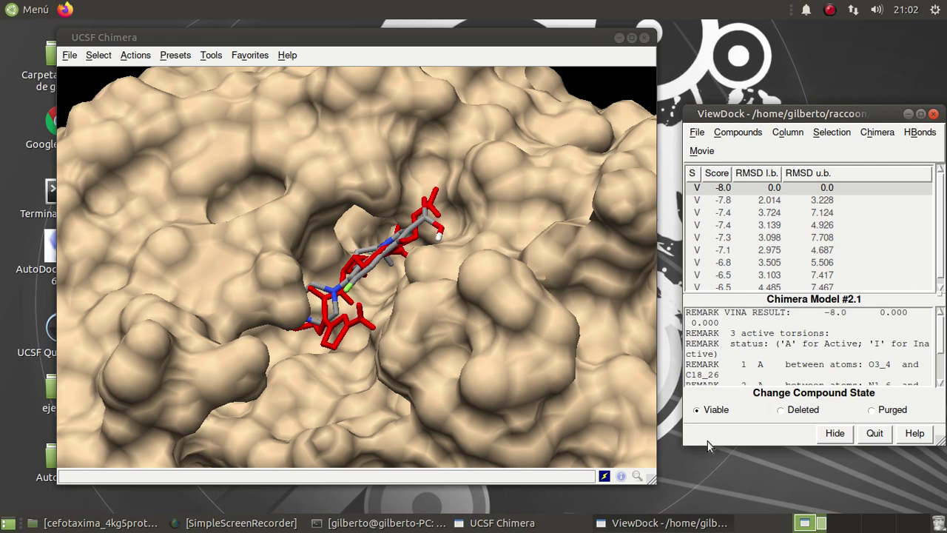
{"action": "key", "text": "Print"}
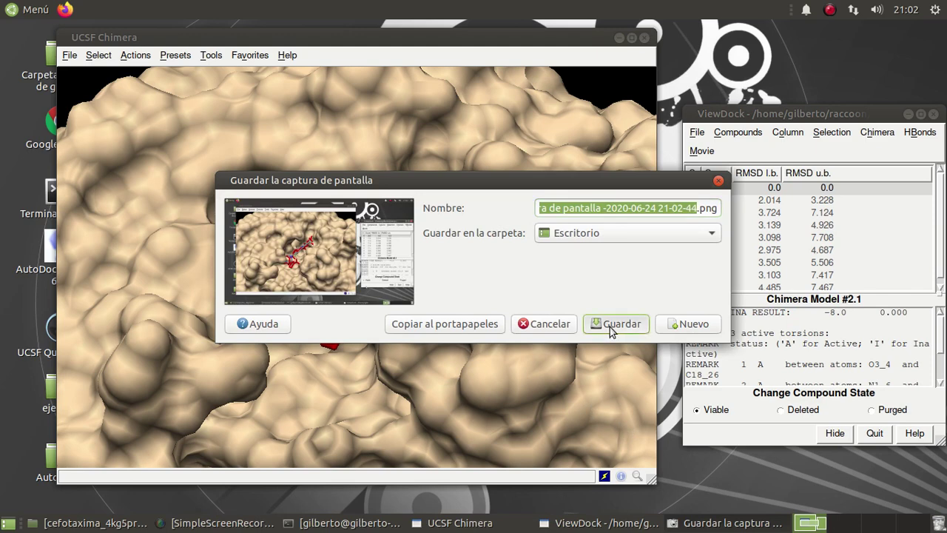
{"action": "left_click", "coordinate": [612, 326]}
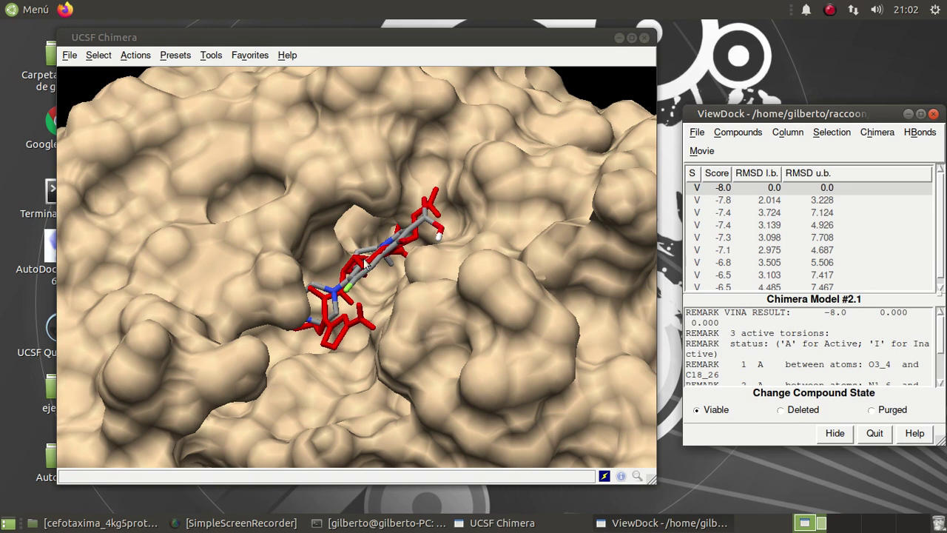
Close Chimera, launch Discovery Studio by running DSV2020.sh in the terminal, and minimize the terminal
{"action": "left_click", "coordinate": [645, 40]}
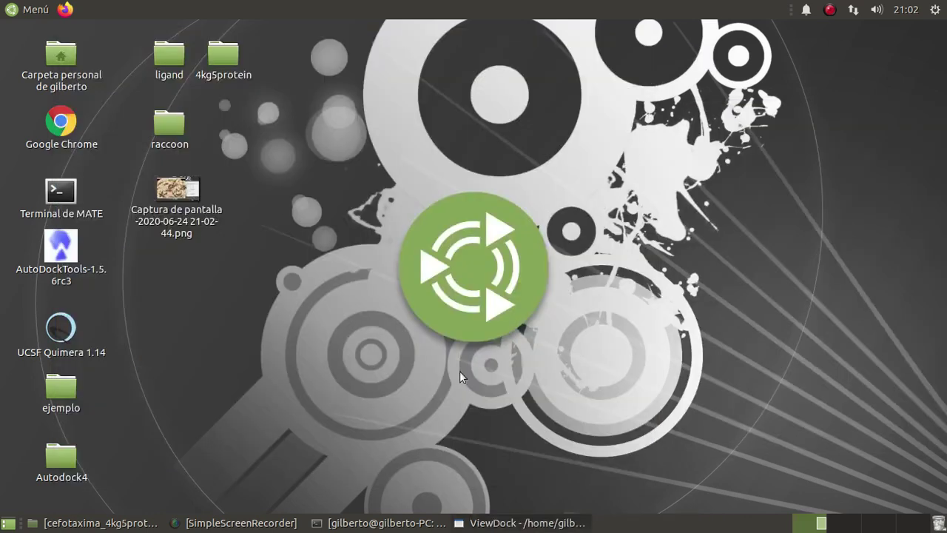
{"action": "left_click", "coordinate": [401, 517]}
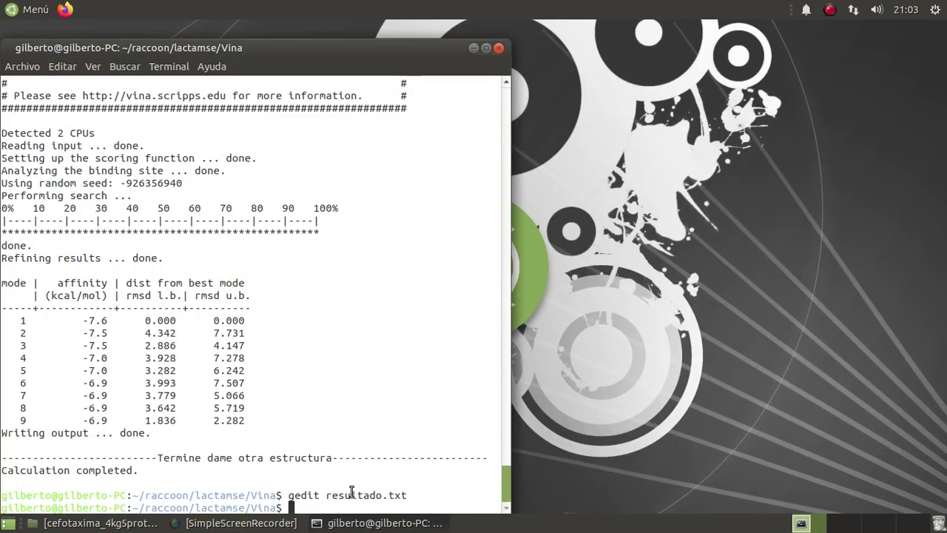
{"action": "type", "text": "DSV2020.s"}
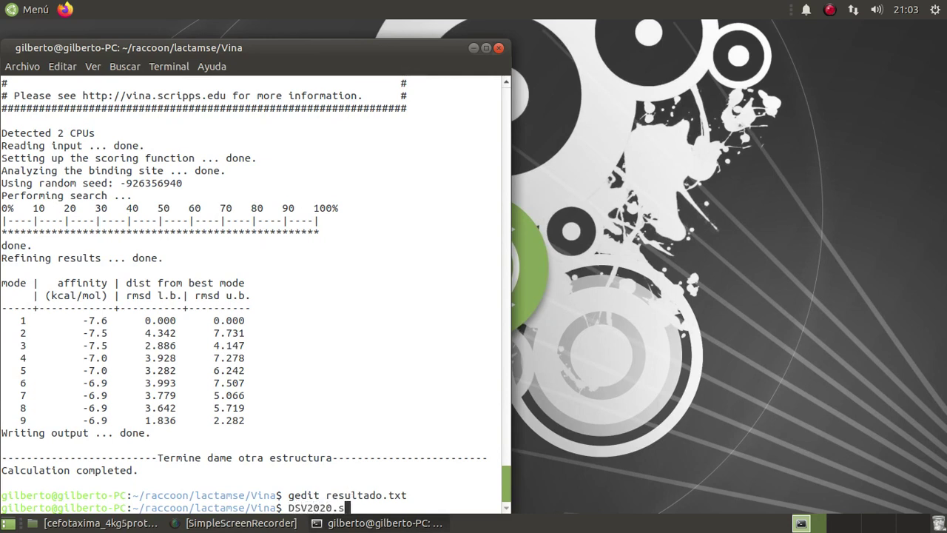
{"action": "type", "text": "h"}
{"action": "key", "text": "Return"}
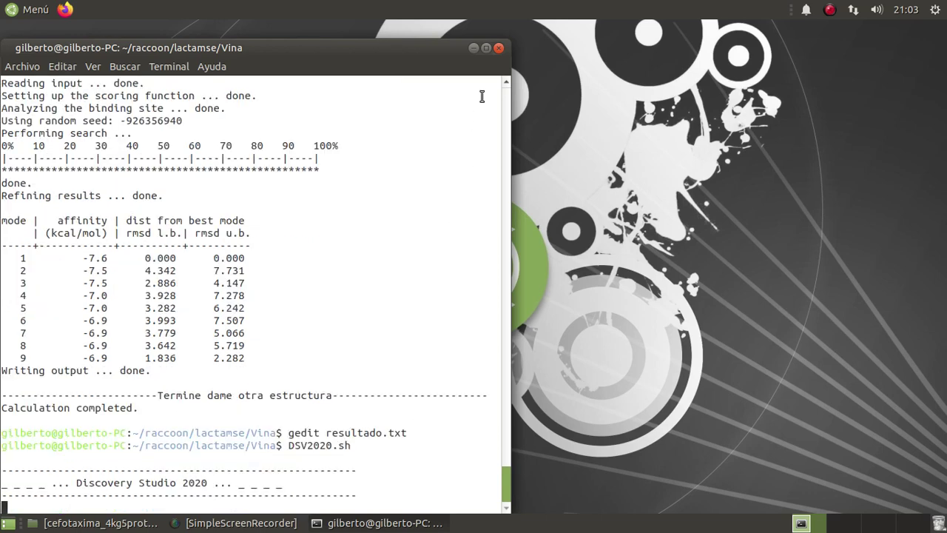
{"action": "left_click", "coordinate": [474, 48]}
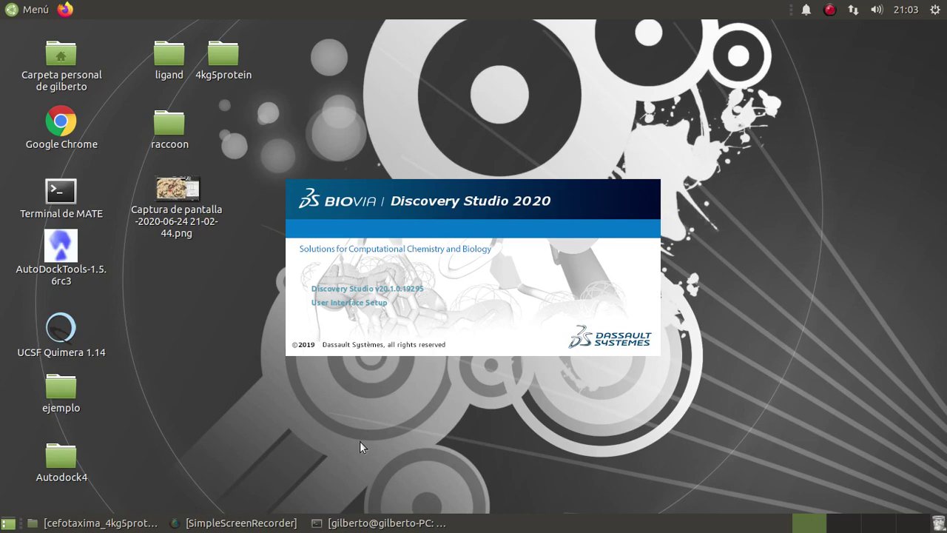
View the saved desktop screenshot in a maximized image viewer and close it
{"action": "double_click", "coordinate": [177, 191]}
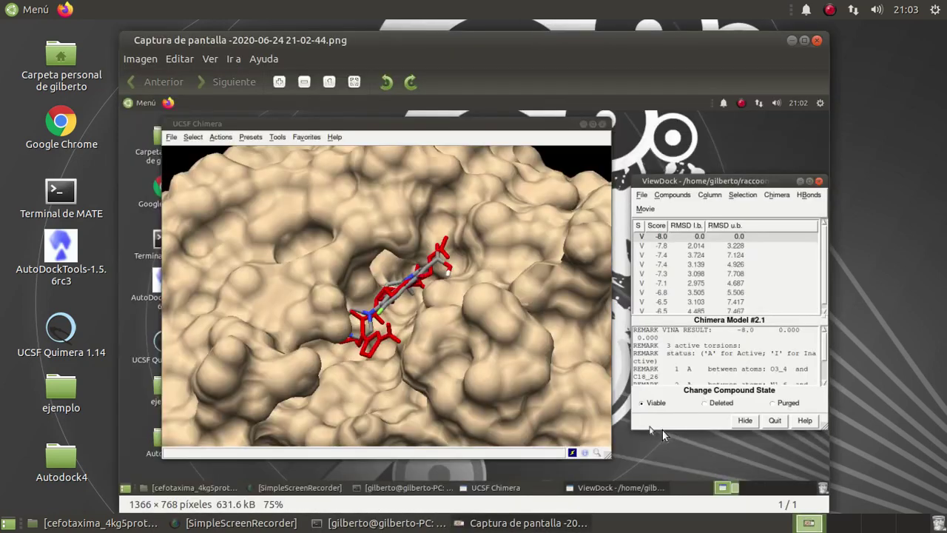
{"action": "left_click", "coordinate": [804, 42]}
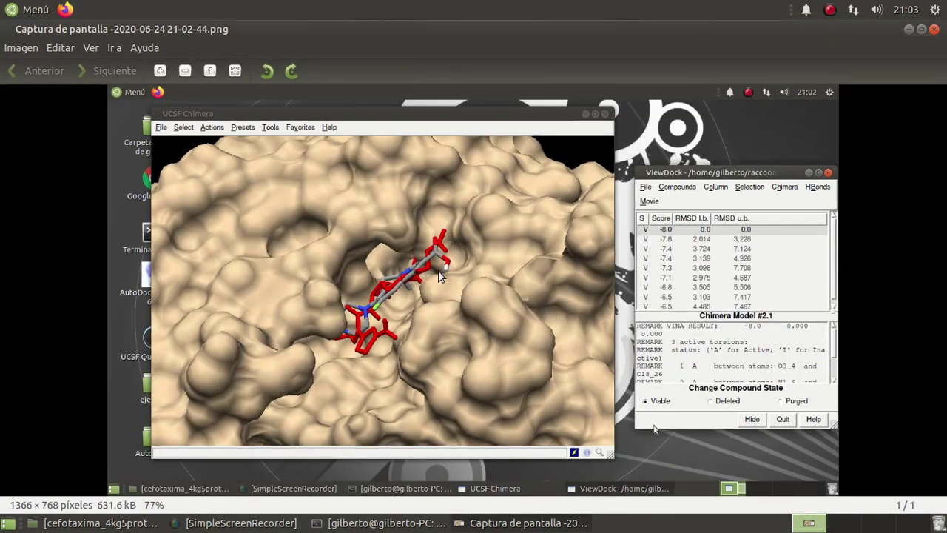
{"action": "left_click", "coordinate": [934, 28]}
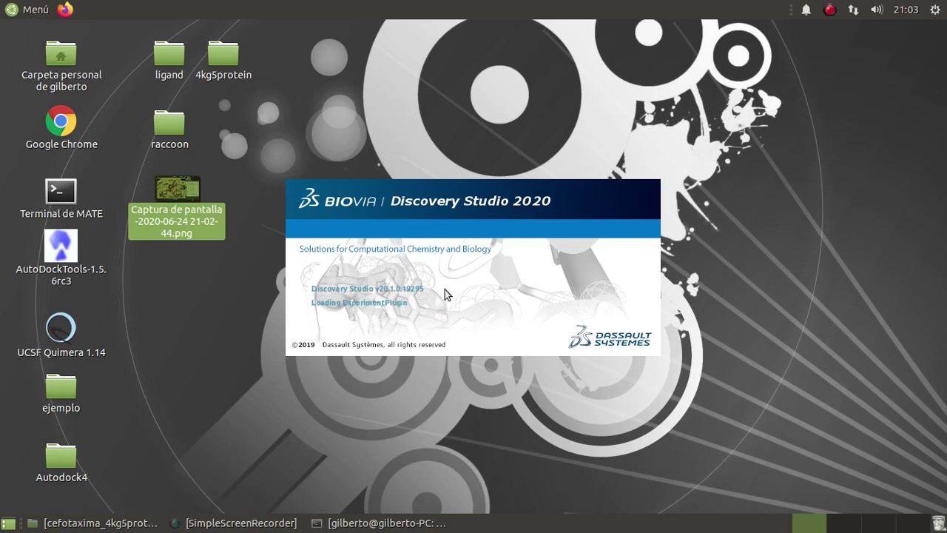
Close the DS Welcome page in Discovery Studio Visualizer and start opening a file with the type filter set to All Files (*.*)
{"action": "mouse_move", "coordinate": [233, 523]}
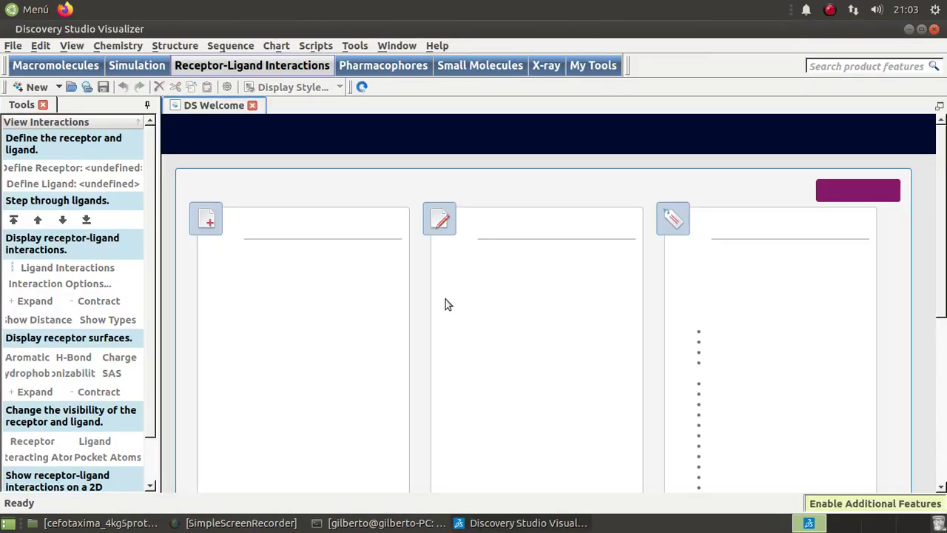
{"action": "left_click", "coordinate": [252, 106]}
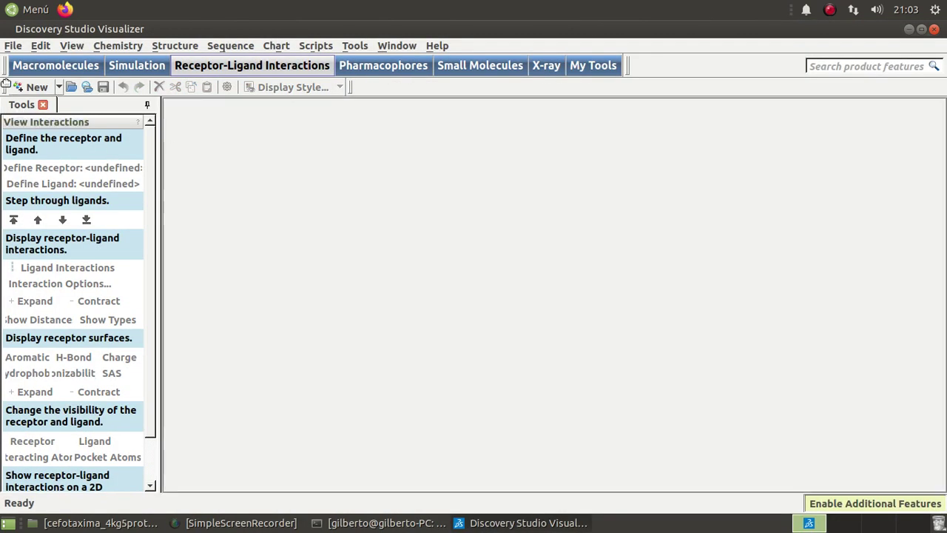
{"action": "left_click", "coordinate": [14, 46]}
{"action": "left_click", "coordinate": [35, 79]}
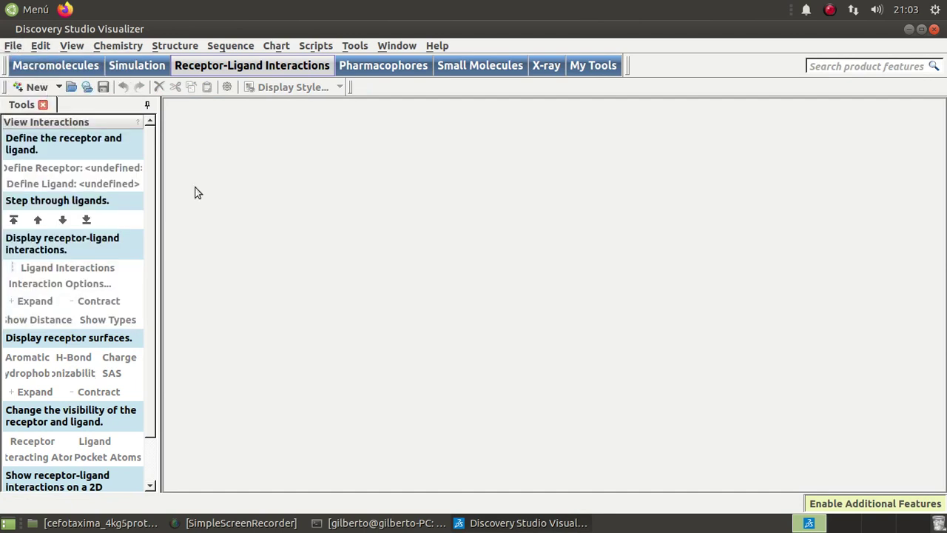
{"action": "left_click", "coordinate": [483, 373]}
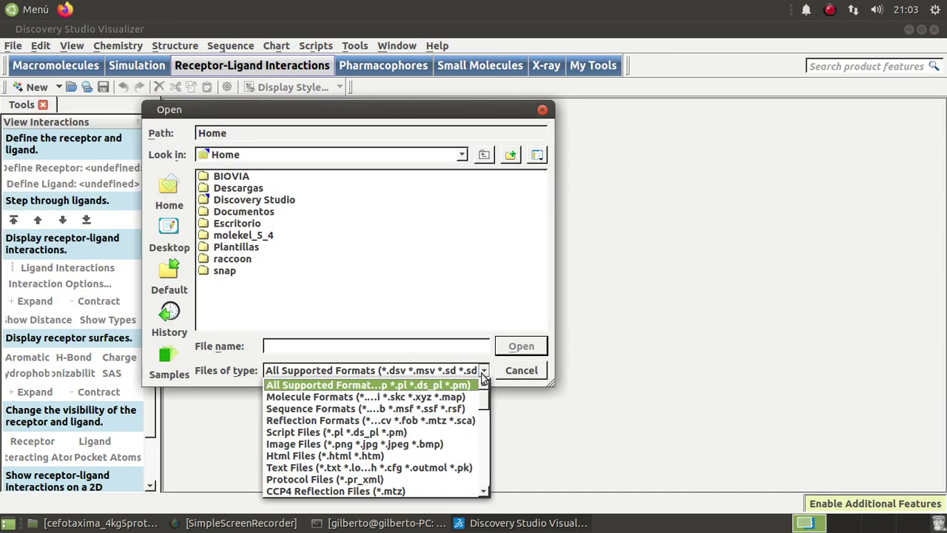
{"action": "scroll", "coordinate": [337, 482], "scroll_direction": "down", "scroll_amount": 5}
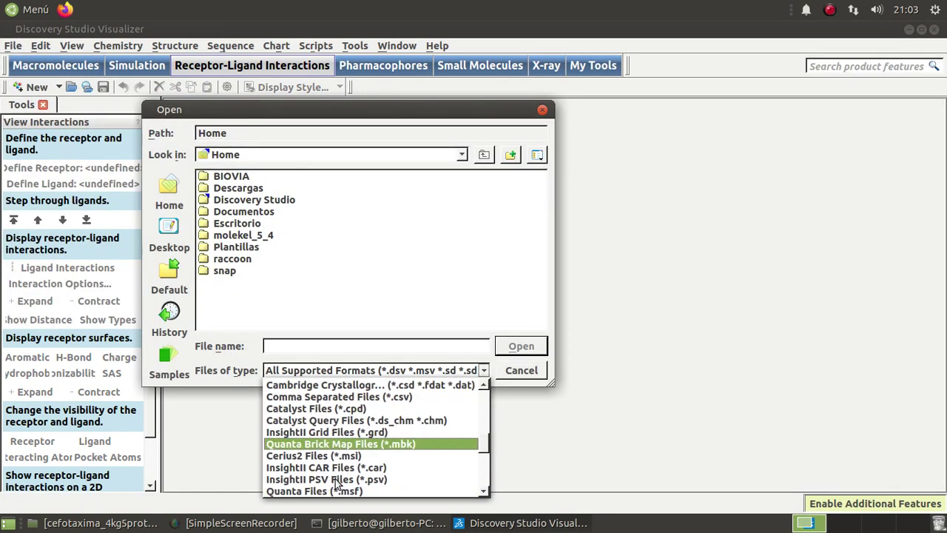
{"action": "scroll", "coordinate": [336, 483], "scroll_direction": "down", "scroll_amount": 3}
{"action": "left_click", "coordinate": [336, 490]}
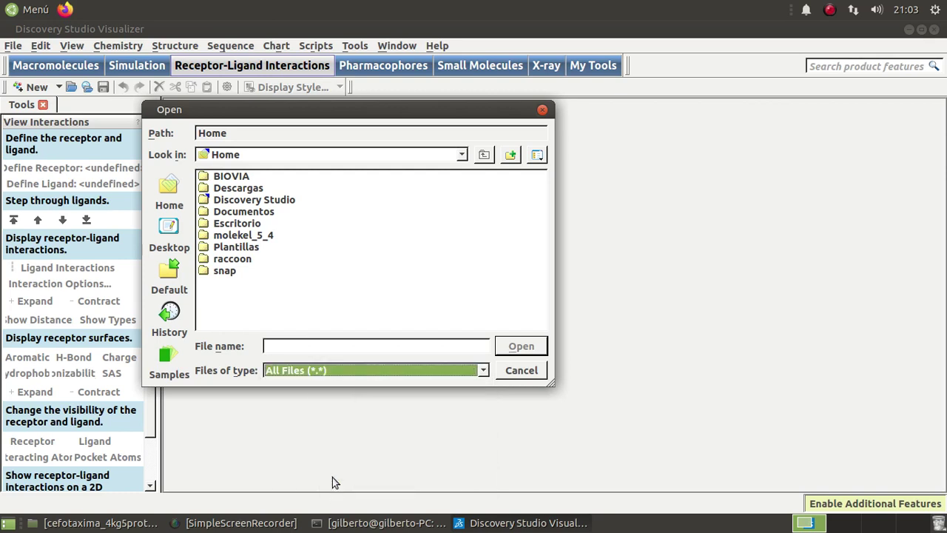
Open 4kg5protein.pdbqt from the raccoon/lactamse/Vina/cefotaxima_4kg5protein folder
{"action": "double_click", "coordinate": [236, 260]}
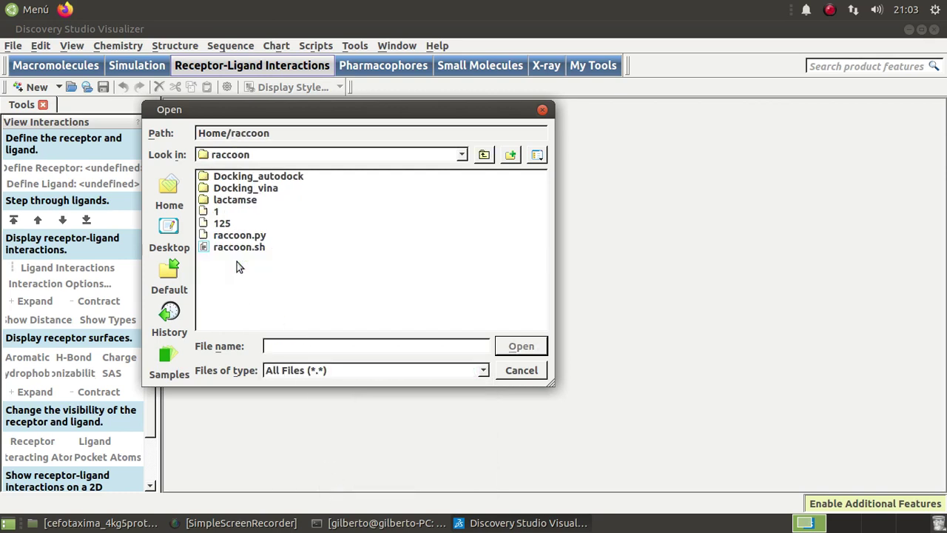
{"action": "double_click", "coordinate": [234, 200]}
{"action": "double_click", "coordinate": [225, 200]}
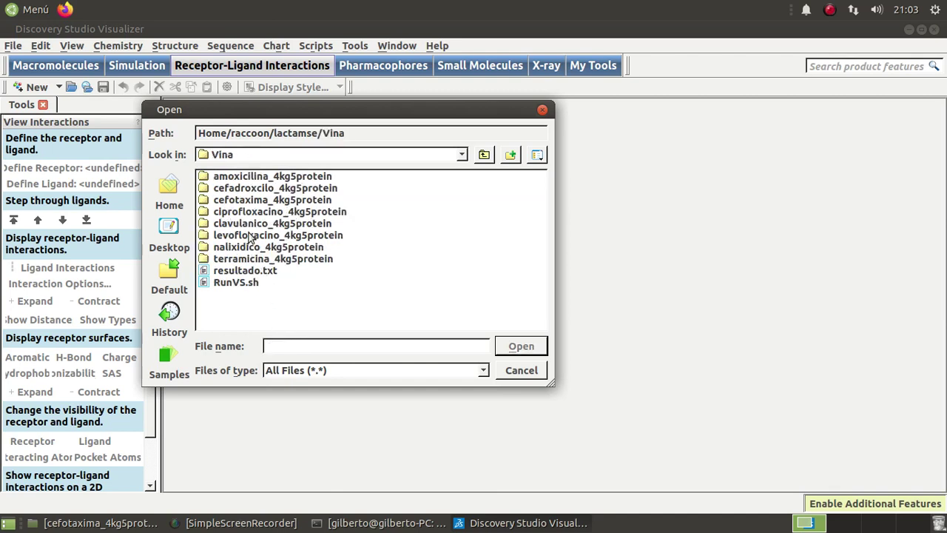
{"action": "double_click", "coordinate": [250, 201]}
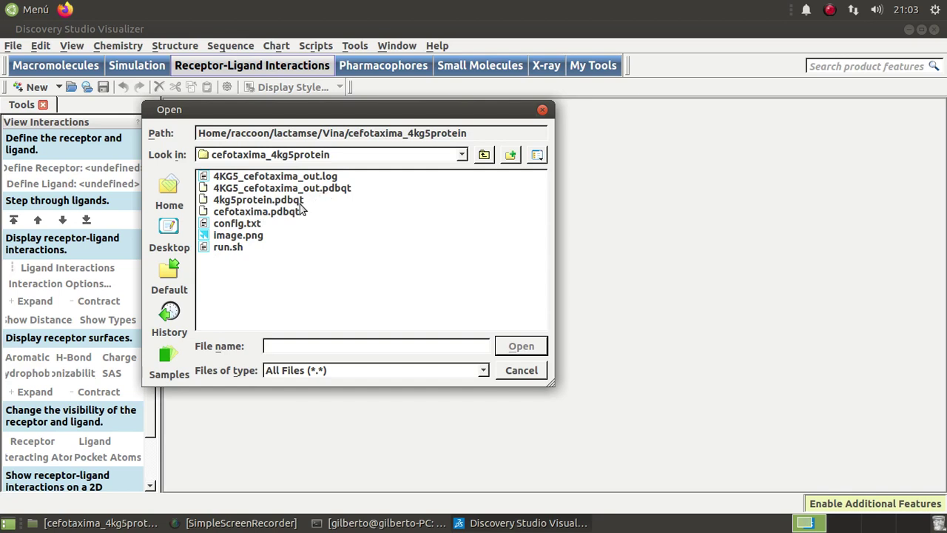
{"action": "double_click", "coordinate": [260, 201]}
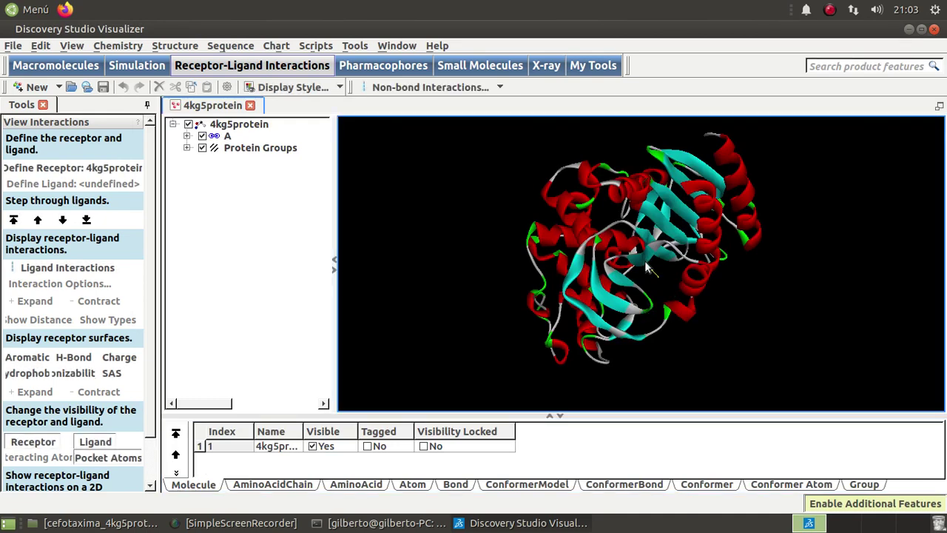
Expand chain A of 4kg5protein and select residue SER64 to locate it in the structure
{"action": "left_click_drag", "start_coordinate": [808, 310], "coordinate": [572, 238]}
{"action": "left_click", "coordinate": [239, 187]}
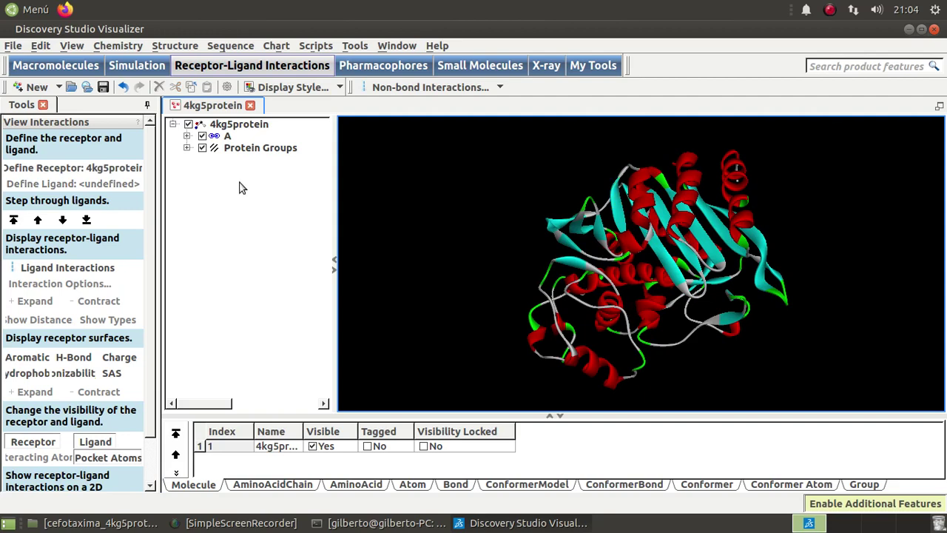
{"action": "left_click", "coordinate": [188, 137]}
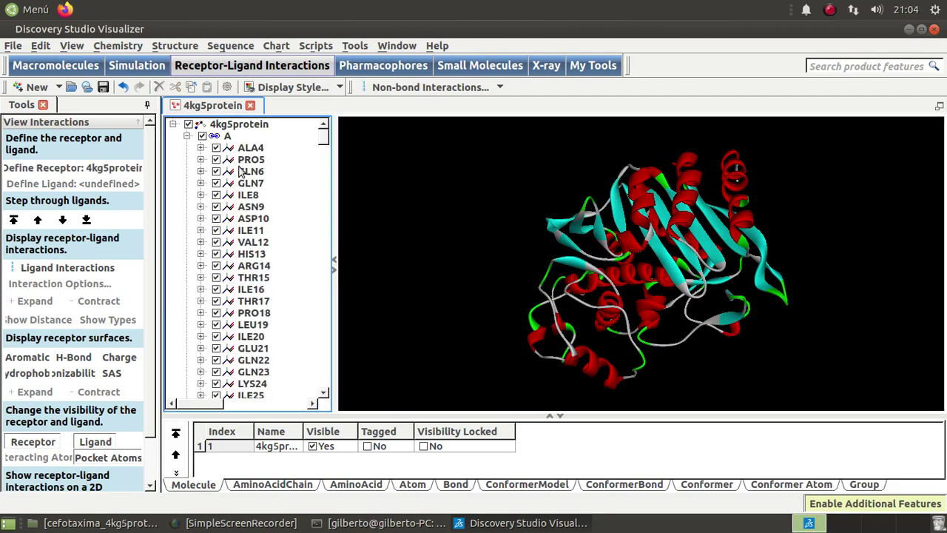
{"action": "left_click_drag", "start_coordinate": [324, 142], "coordinate": [328, 187]}
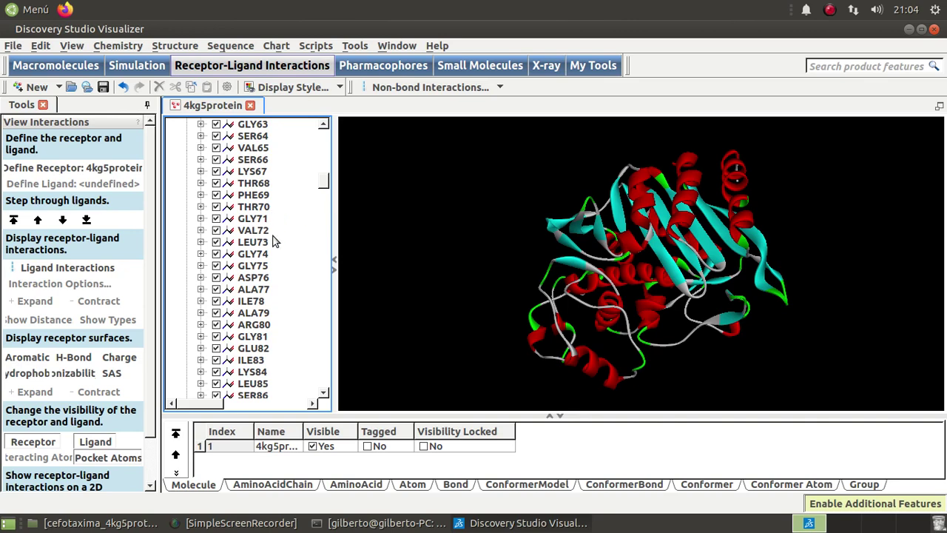
{"action": "scroll", "coordinate": [274, 240], "scroll_direction": "up", "scroll_amount": 2}
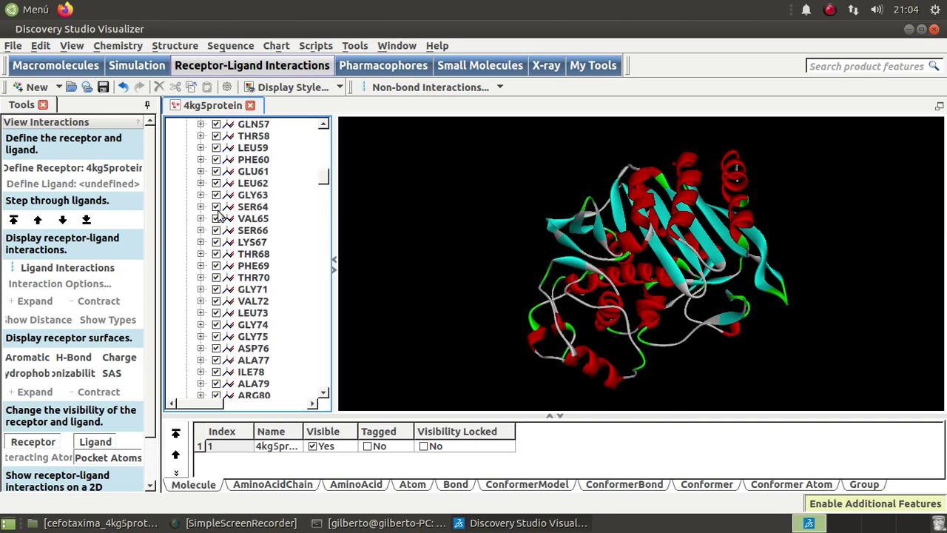
{"action": "left_click", "coordinate": [252, 207]}
{"action": "right_click", "coordinate": [246, 211]}
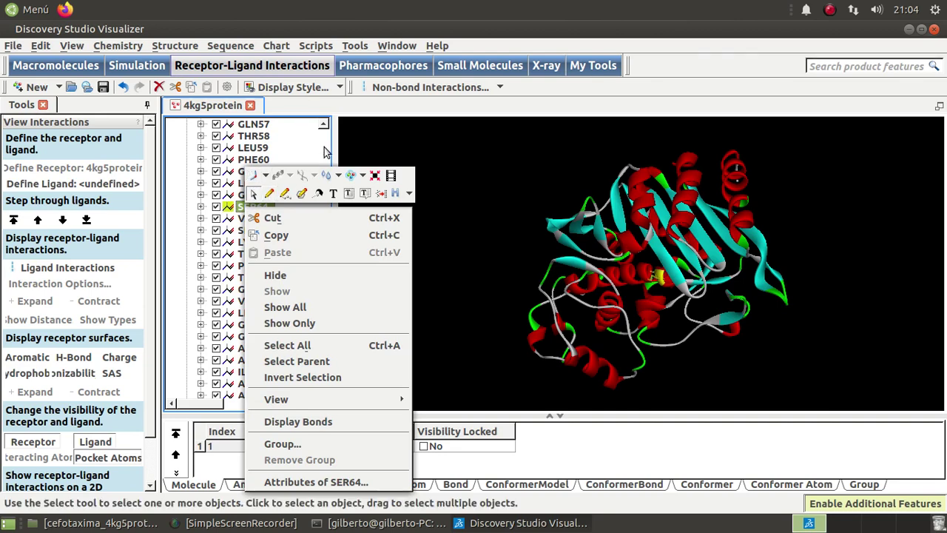
{"action": "left_click", "coordinate": [574, 279]}
Examine the SER64 side chain and its surrounding pocket close up, and clear the residue selection
{"action": "left_click_drag", "start_coordinate": [779, 305], "coordinate": [666, 296]}
{"action": "scroll", "coordinate": [587, 313], "scroll_direction": "up", "scroll_amount": 3}
{"action": "scroll", "coordinate": [587, 312], "scroll_direction": "up", "scroll_amount": 5}
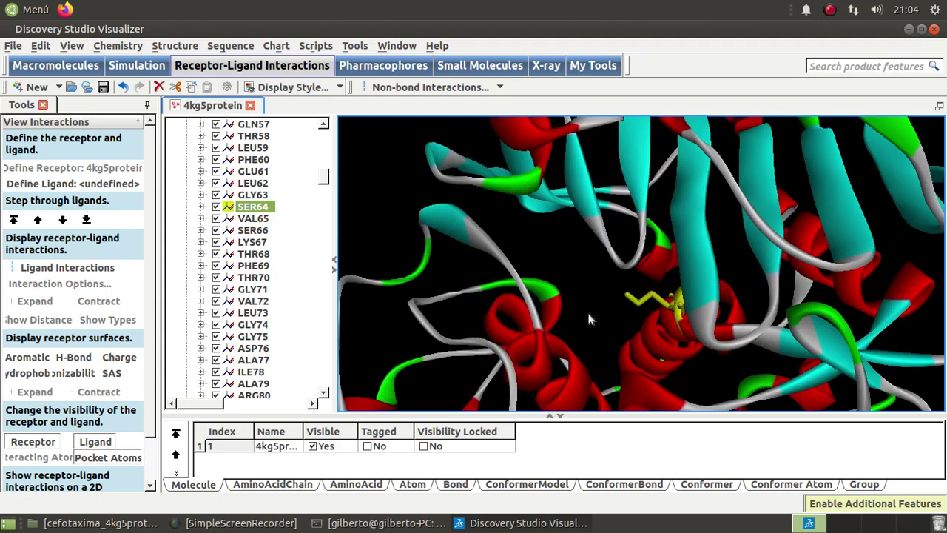
{"action": "left_click_drag", "start_coordinate": [502, 262], "coordinate": [487, 234]}
{"action": "left_click", "coordinate": [492, 260]}
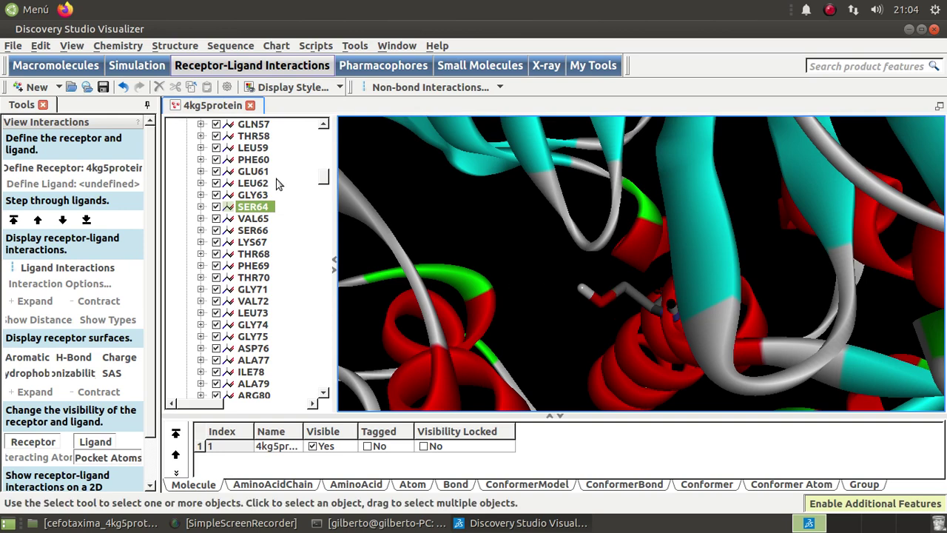
Open the docking output 4KG5_cefotaxima_out.pdbqt from the cefotaxima_4kg5protein folder
{"action": "left_click", "coordinate": [13, 46]}
{"action": "left_click", "coordinate": [25, 80]}
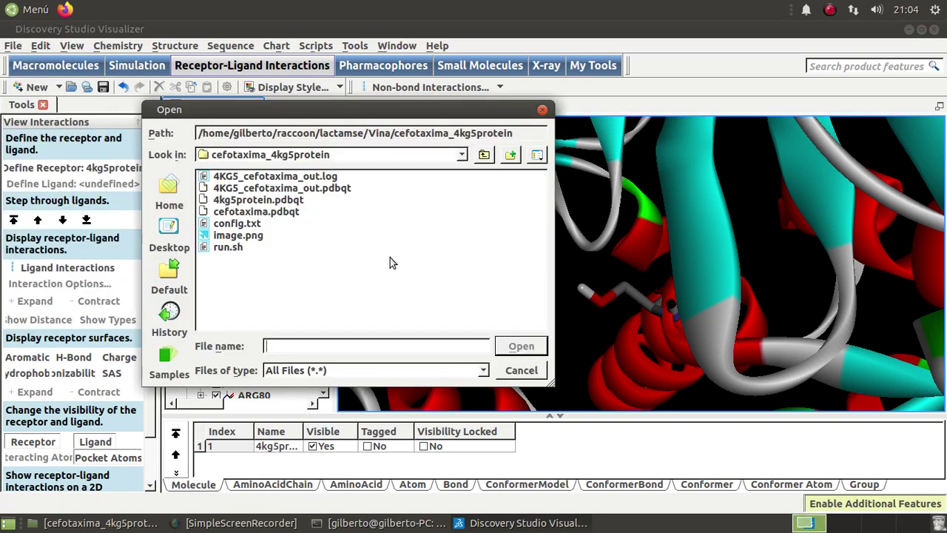
{"action": "left_click", "coordinate": [322, 201]}
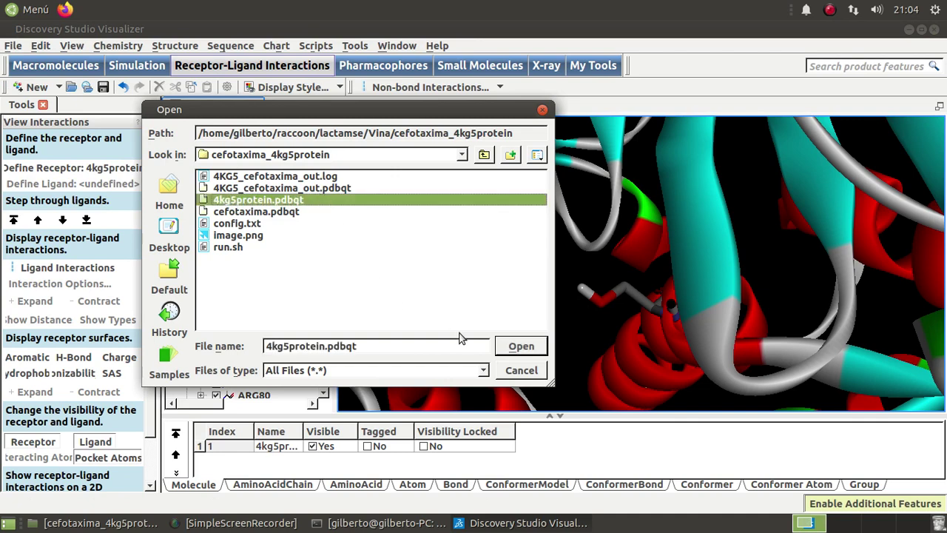
{"action": "left_click", "coordinate": [334, 189]}
{"action": "left_click", "coordinate": [520, 347]}
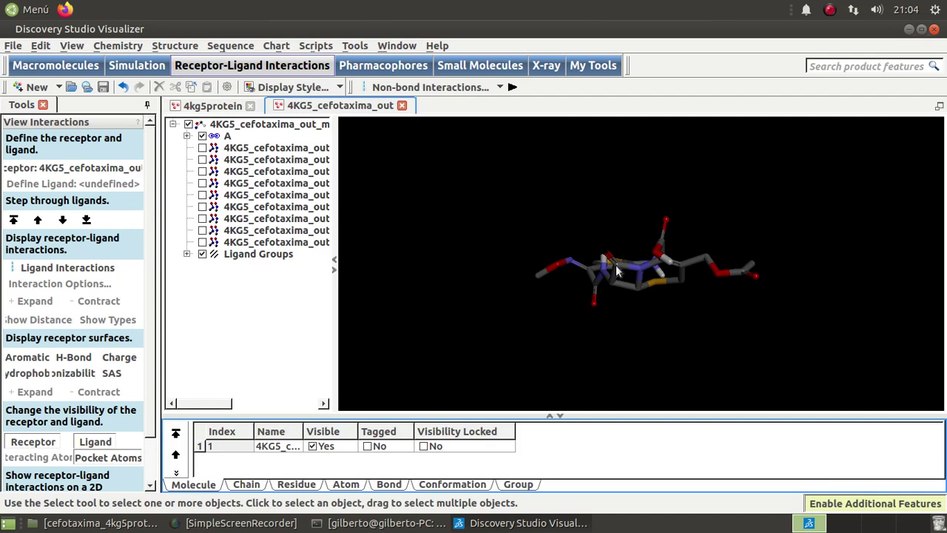
Examine the docked cefotaxima ligand, widen the hierarchy to show full model names, and compare the first three poses
{"action": "left_click", "coordinate": [615, 265]}
{"action": "left_click_drag", "start_coordinate": [761, 219], "coordinate": [770, 290]}
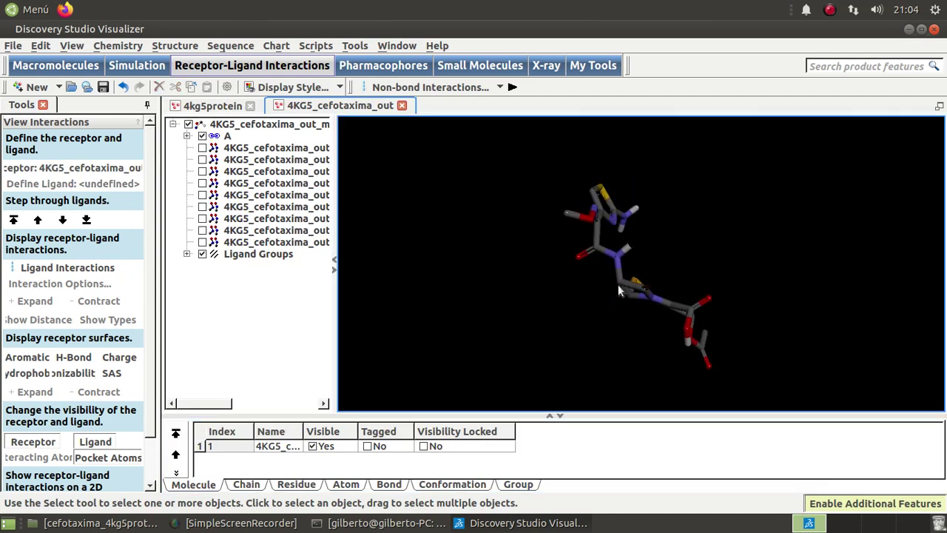
{"action": "right_click", "coordinate": [544, 364]}
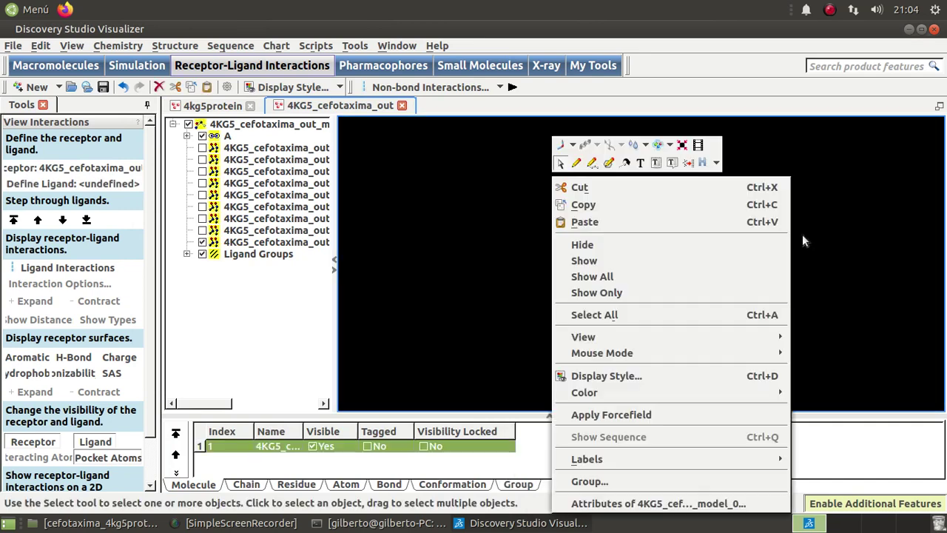
{"action": "left_click", "coordinate": [843, 218]}
{"action": "left_click_drag", "start_coordinate": [843, 211], "coordinate": [434, 255]}
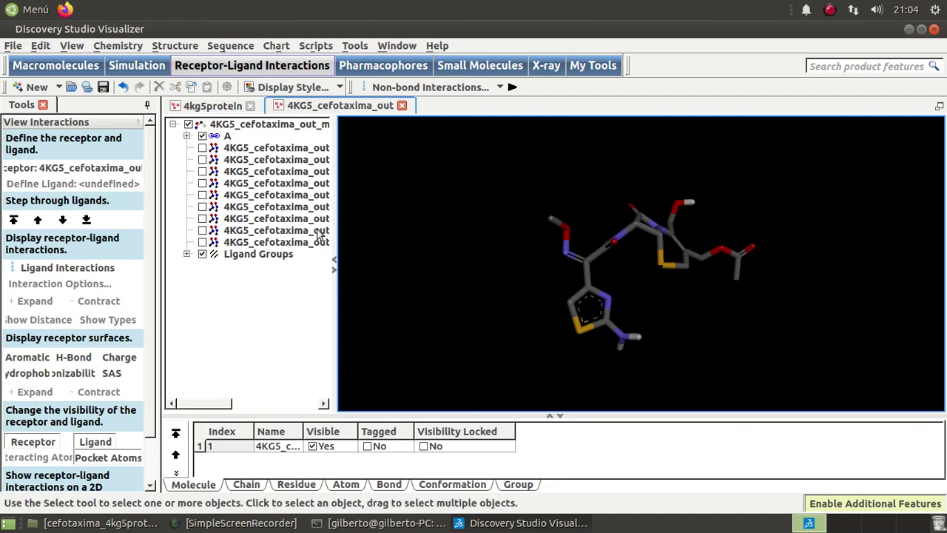
{"action": "left_click_drag", "start_coordinate": [336, 230], "coordinate": [444, 239]}
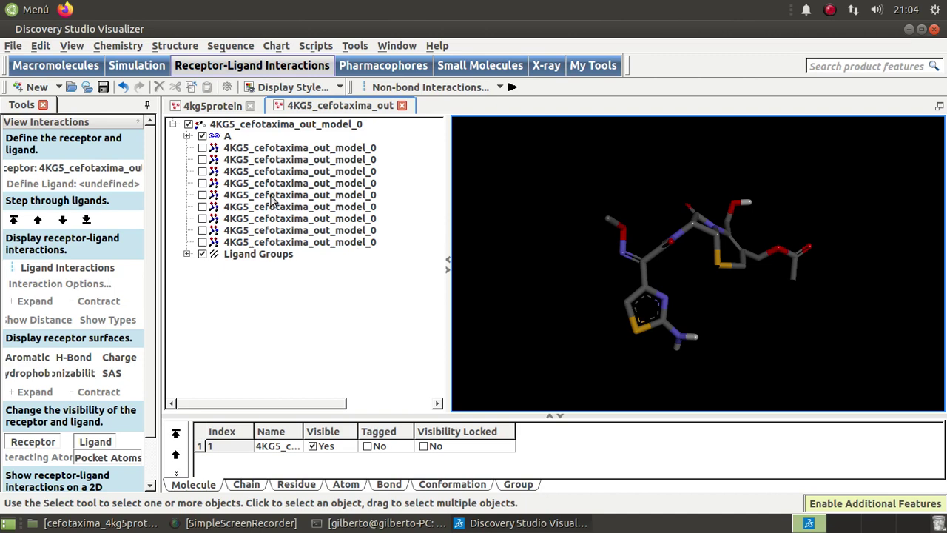
{"action": "left_click", "coordinate": [275, 148]}
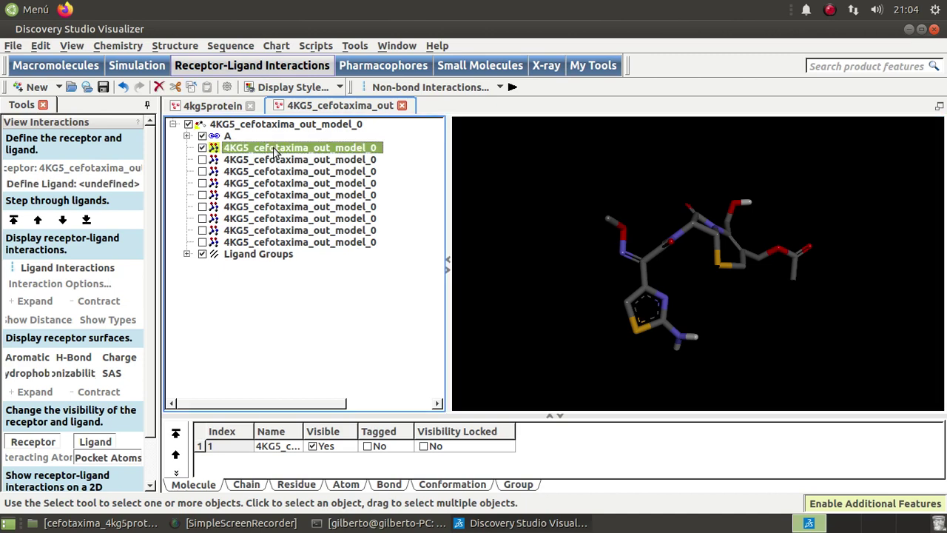
{"action": "left_click", "coordinate": [274, 160]}
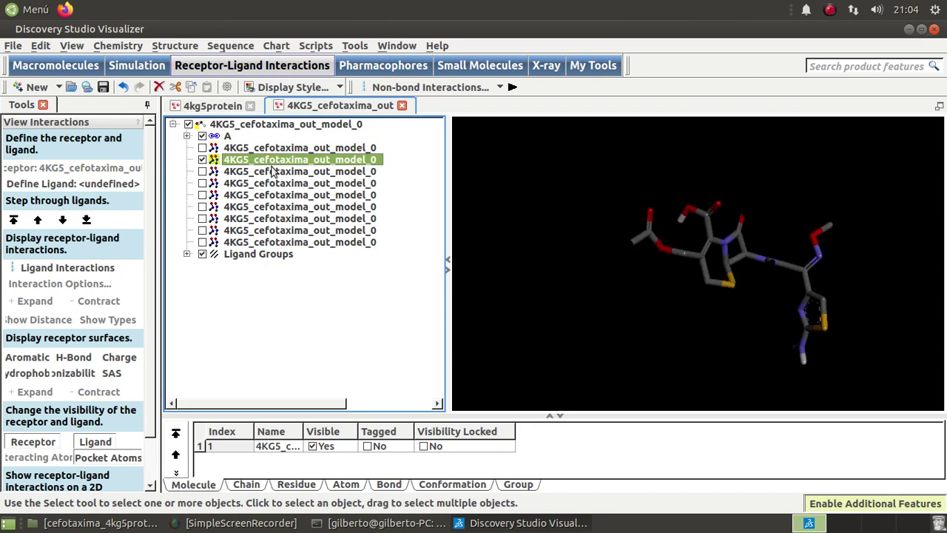
{"action": "left_click", "coordinate": [272, 172]}
Copy the first 4KG5_cefotaxima_out_model_0 pose, collapse chain A in 4kg5protein, and paste the pose into that structure
{"action": "left_click", "coordinate": [271, 150]}
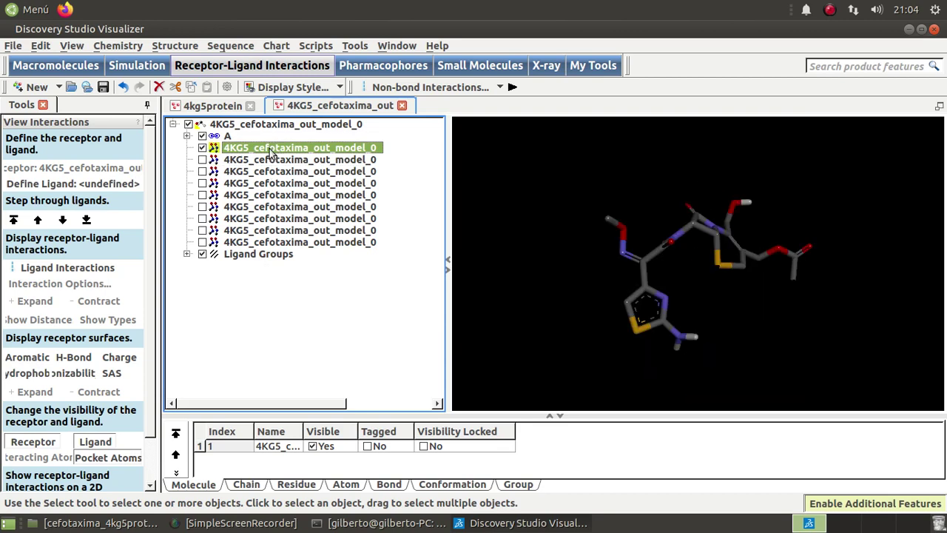
{"action": "right_click", "coordinate": [271, 152]}
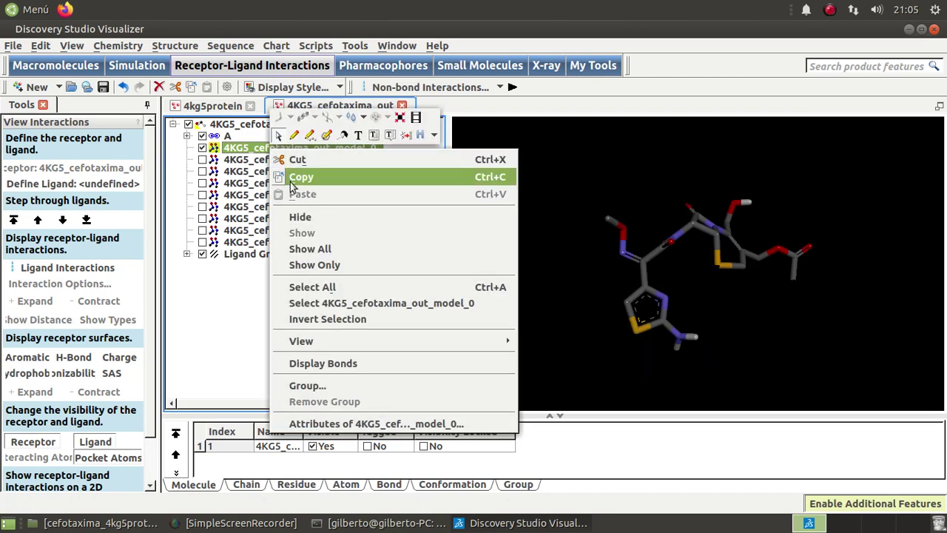
{"action": "left_click", "coordinate": [294, 175]}
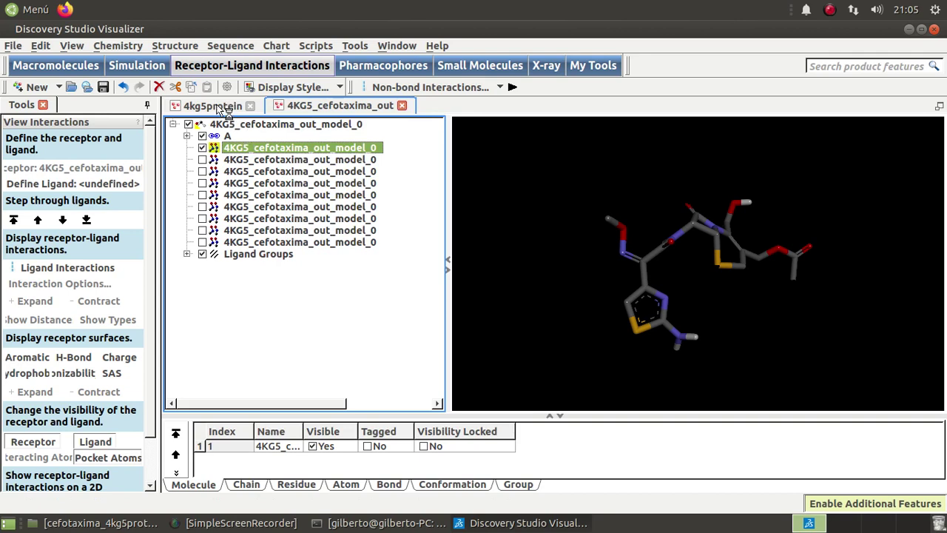
{"action": "left_click", "coordinate": [222, 108]}
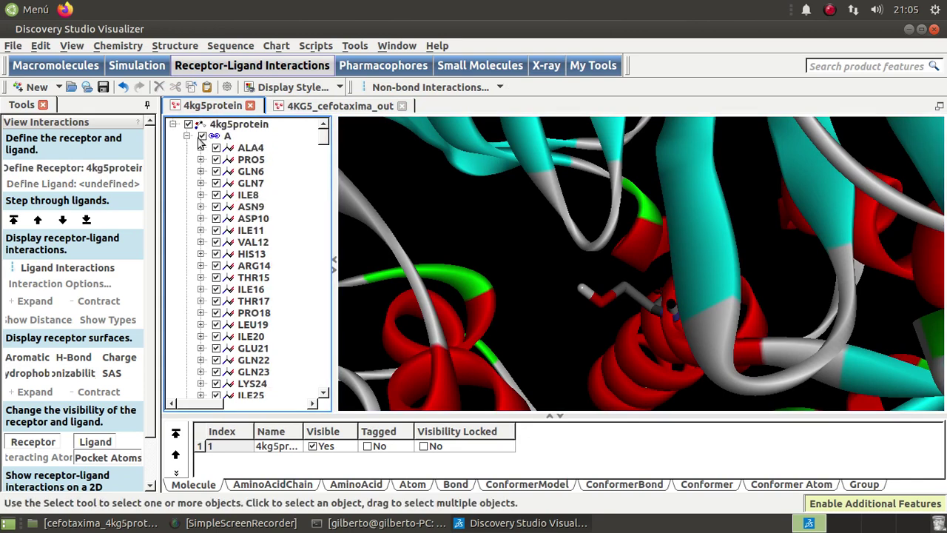
{"action": "left_click", "coordinate": [194, 137]}
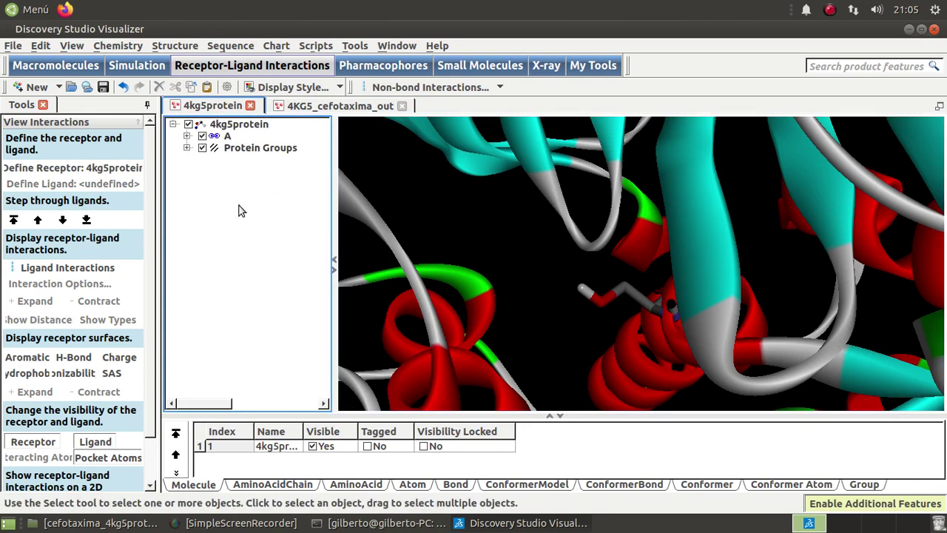
{"action": "key", "text": "ctrl+v"}
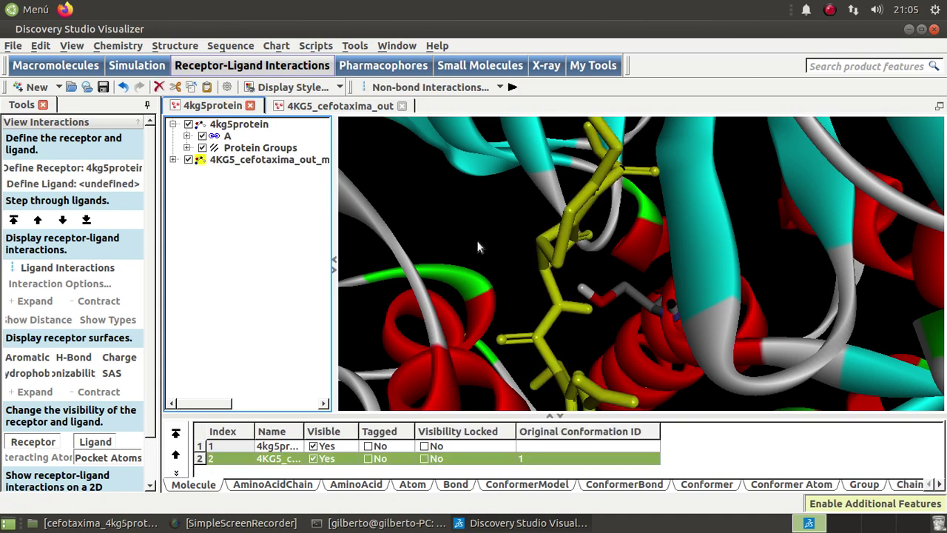
Define the pasted 4KG5_cefotaxima_out_model_0 pose as the ligand in 4kg5protein
{"action": "left_click", "coordinate": [510, 246]}
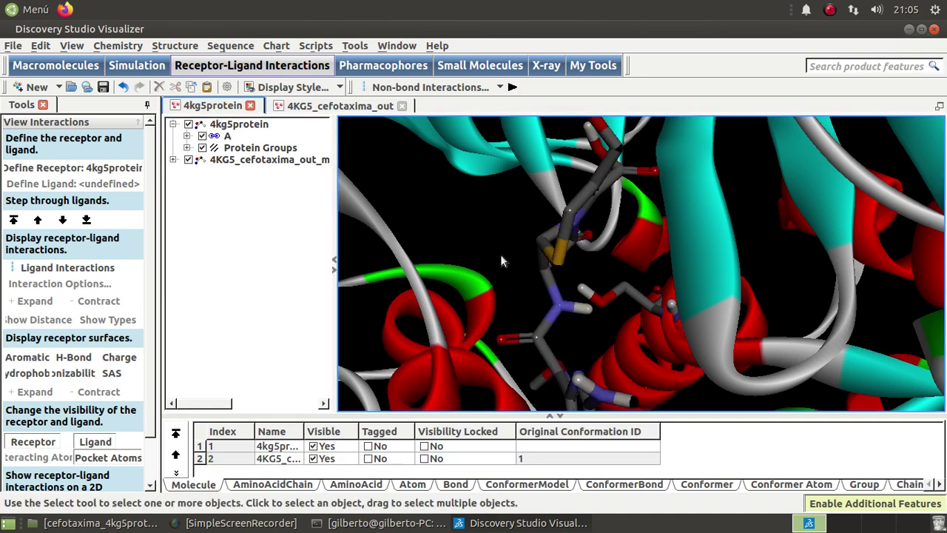
{"action": "left_click_drag", "start_coordinate": [481, 234], "coordinate": [459, 220]}
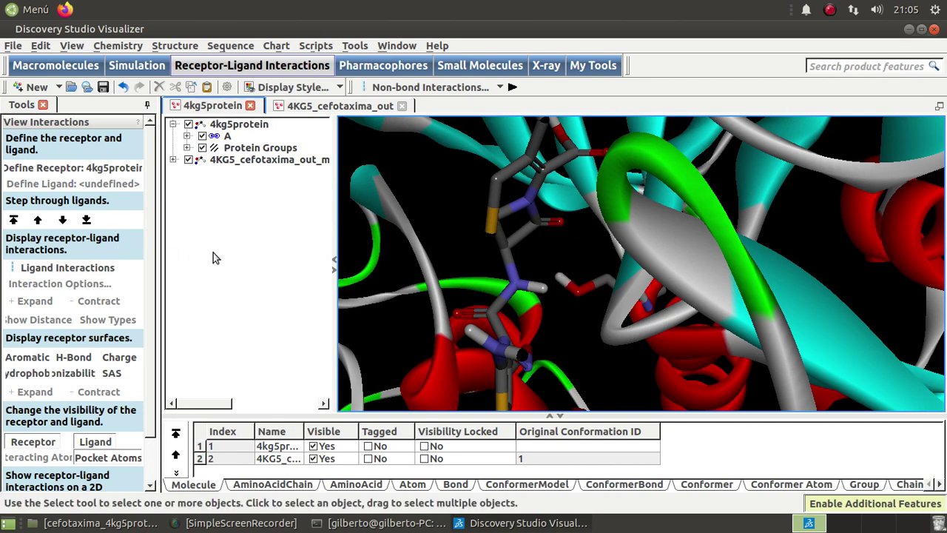
{"action": "left_click", "coordinate": [247, 163]}
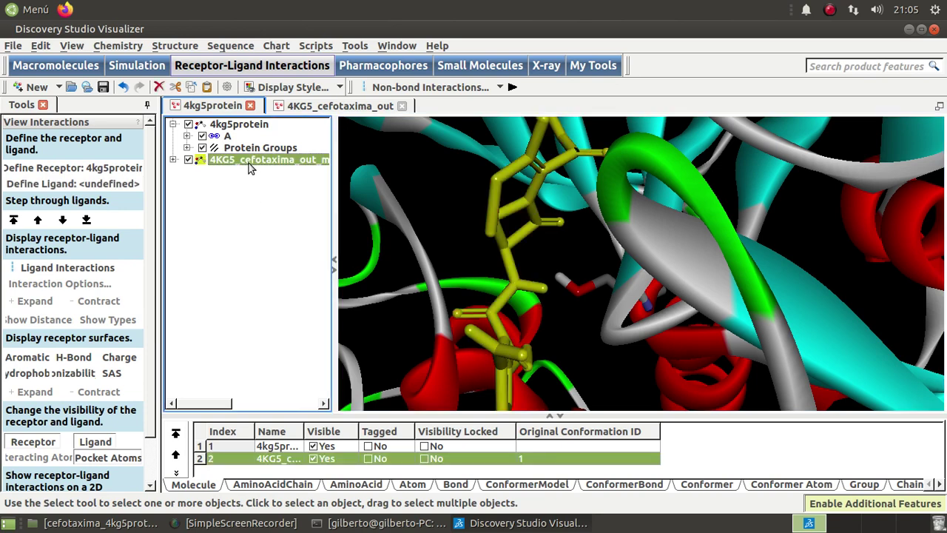
{"action": "left_click", "coordinate": [59, 187]}
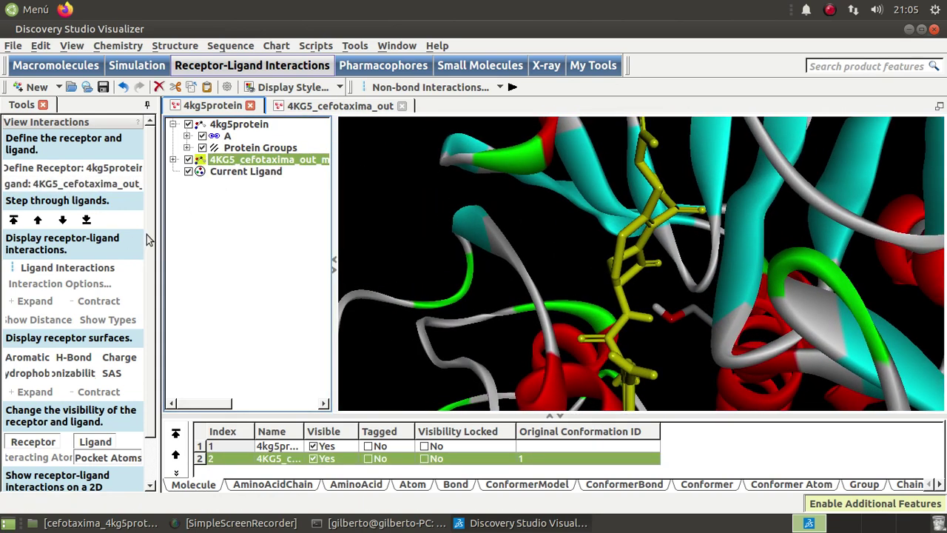
Generate the 2D diagram of the receptor-ligand interactions and maximize its window
{"action": "scroll", "coordinate": [148, 238], "scroll_direction": "down", "scroll_amount": 3}
{"action": "left_click", "coordinate": [52, 467]}
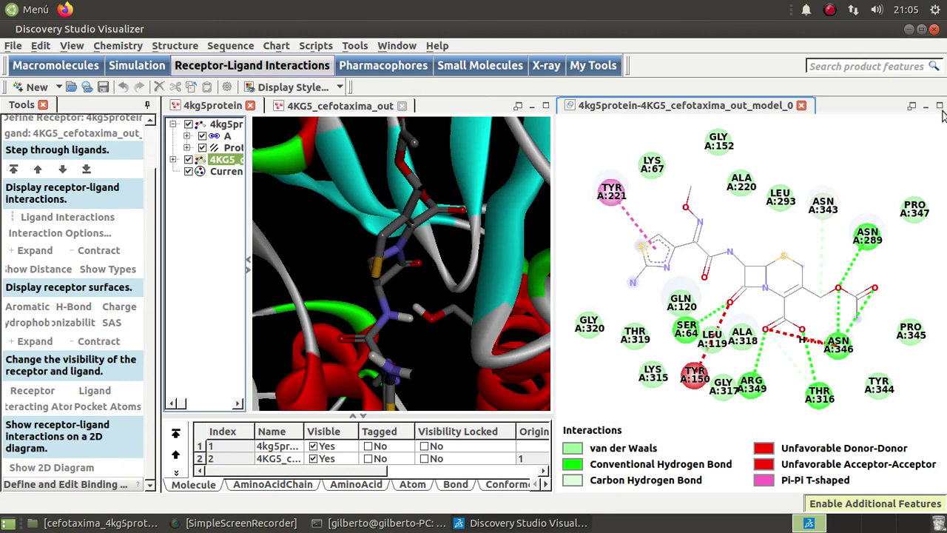
{"action": "left_click", "coordinate": [940, 106]}
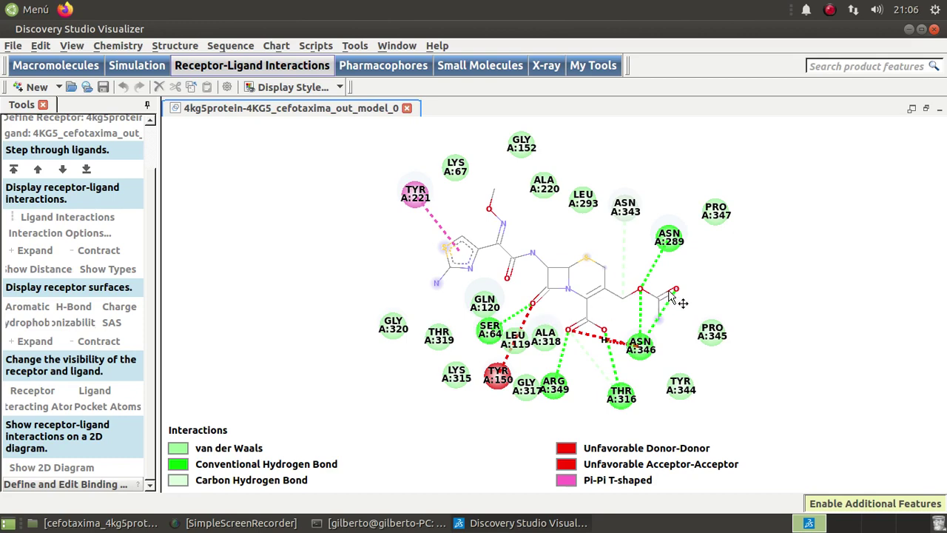
{"action": "scroll", "coordinate": [672, 296], "scroll_direction": "up", "scroll_amount": 1}
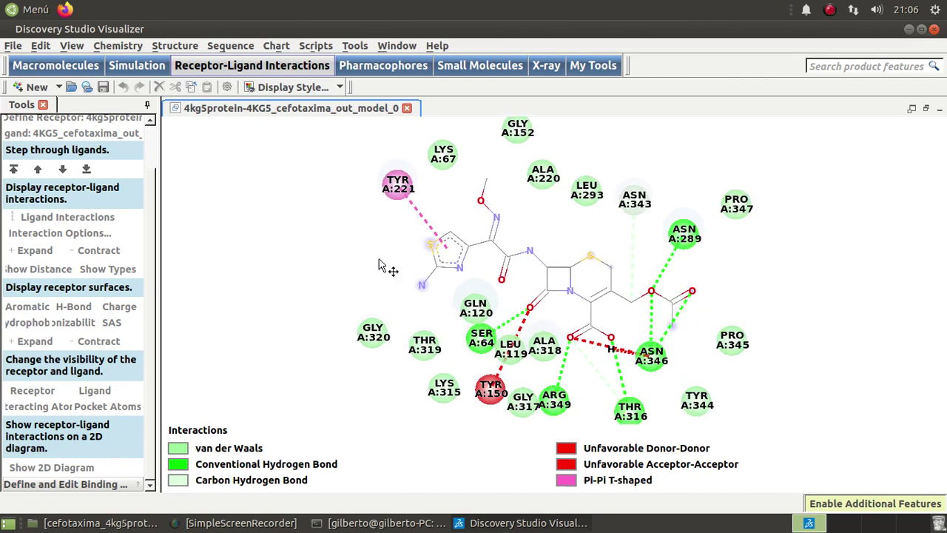
Save the 2D diagram as 4kg5protein-4KG5_cefotaxima_out_model_0.png in cefotaxima_4kg5protein with a width of 1024 pixels, and close the diagram
{"action": "left_click", "coordinate": [14, 46]}
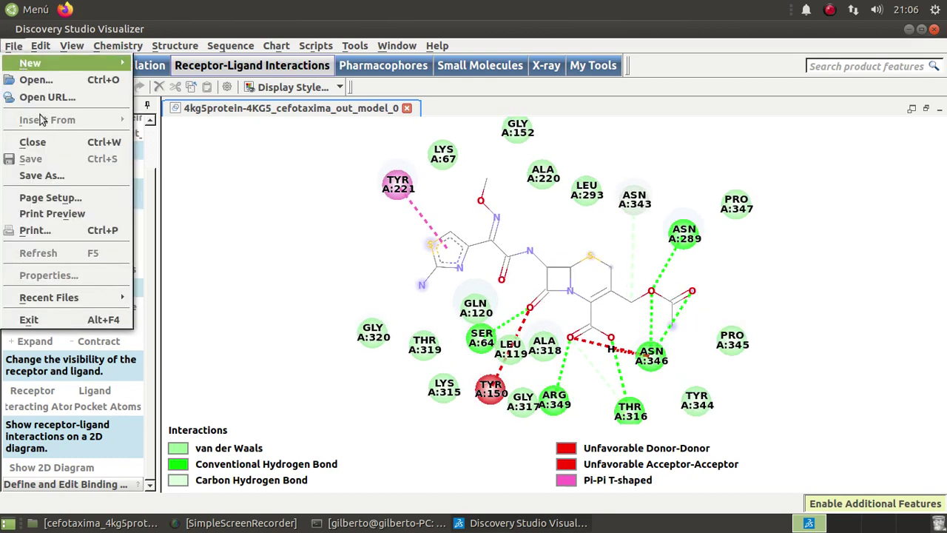
{"action": "left_click", "coordinate": [49, 176]}
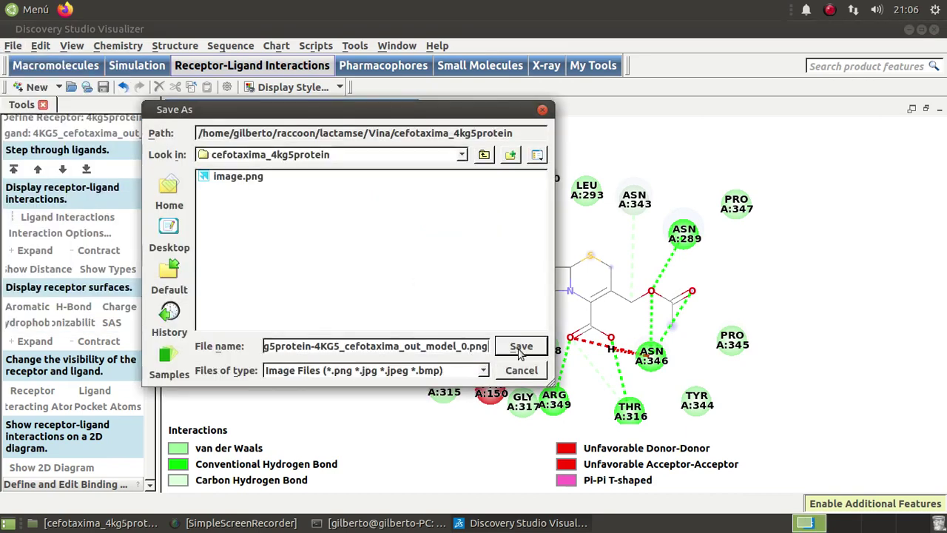
{"action": "left_click", "coordinate": [520, 347]}
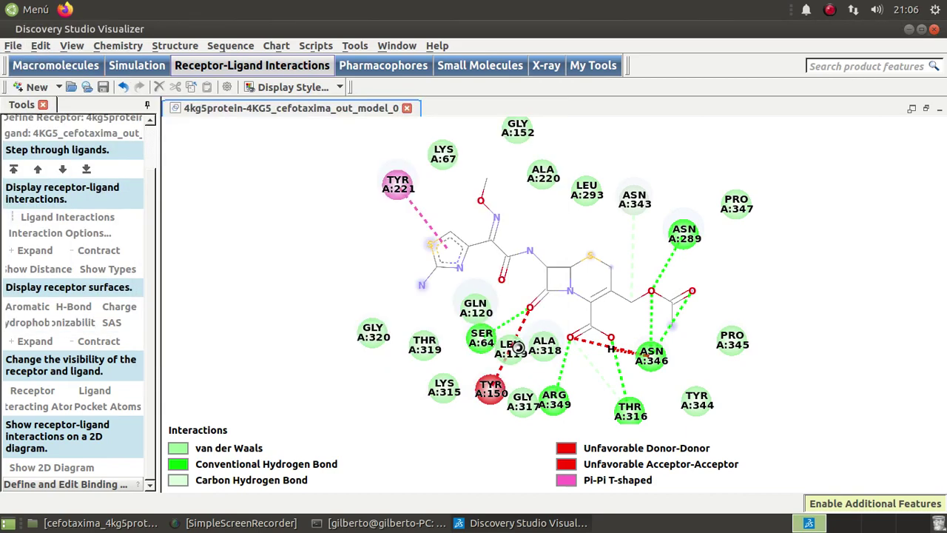
{"action": "left_click_drag", "start_coordinate": [343, 232], "coordinate": [284, 231]}
{"action": "type", "text": "1"}
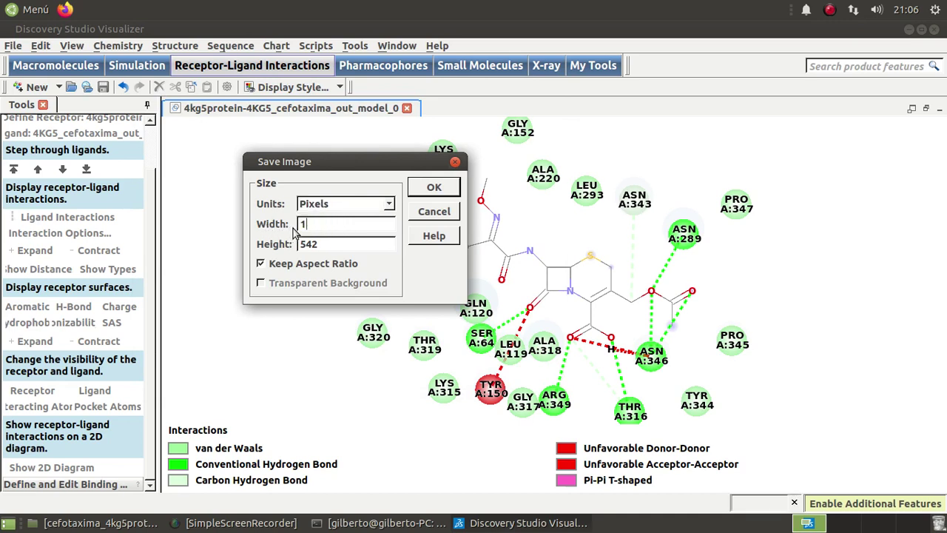
{"action": "type", "text": "024"}
{"action": "left_click", "coordinate": [386, 252]}
{"action": "left_click", "coordinate": [429, 188]}
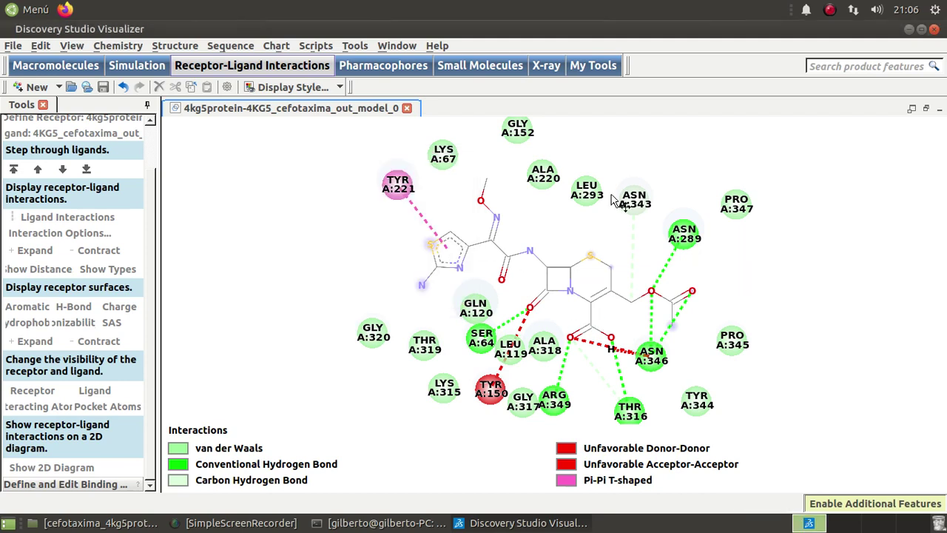
{"action": "left_click", "coordinate": [407, 109]}
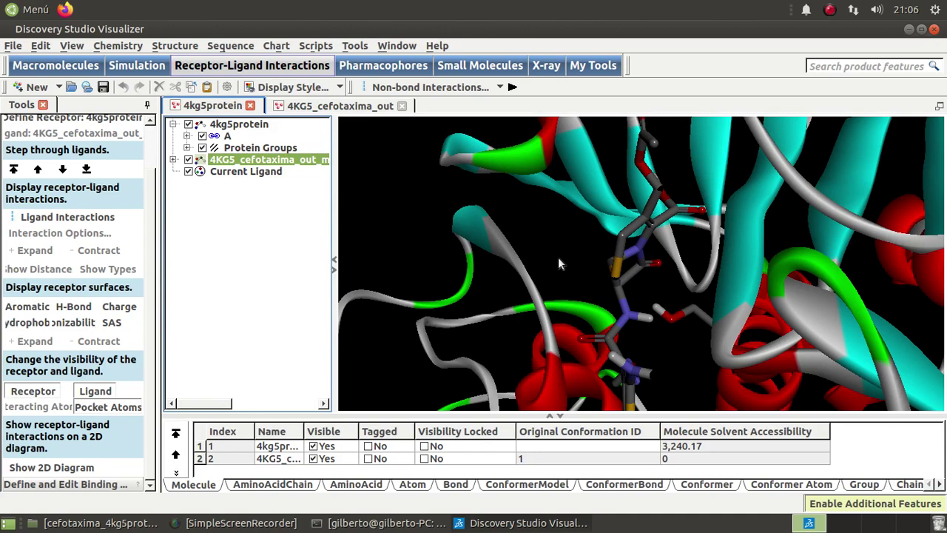
Hide the hierarchy pane and orient the 3D view closely on the docked cefotaxima pose inside 4kg5protein
{"action": "left_click_drag", "start_coordinate": [558, 257], "coordinate": [559, 255]}
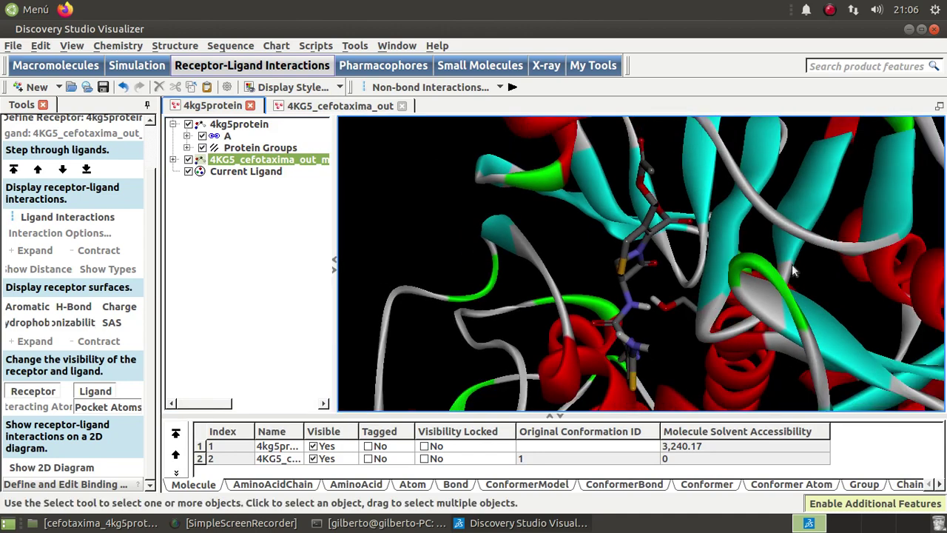
{"action": "mouse_move", "coordinate": [838, 299]}
{"action": "left_mouse_down"}
{"action": "mouse_move", "coordinate": [818, 313]}
{"action": "mouse_move", "coordinate": [844, 315]}
{"action": "mouse_move", "coordinate": [840, 295]}
{"action": "mouse_move", "coordinate": [847, 302]}
{"action": "mouse_move", "coordinate": [827, 292]}
{"action": "left_mouse_up"}
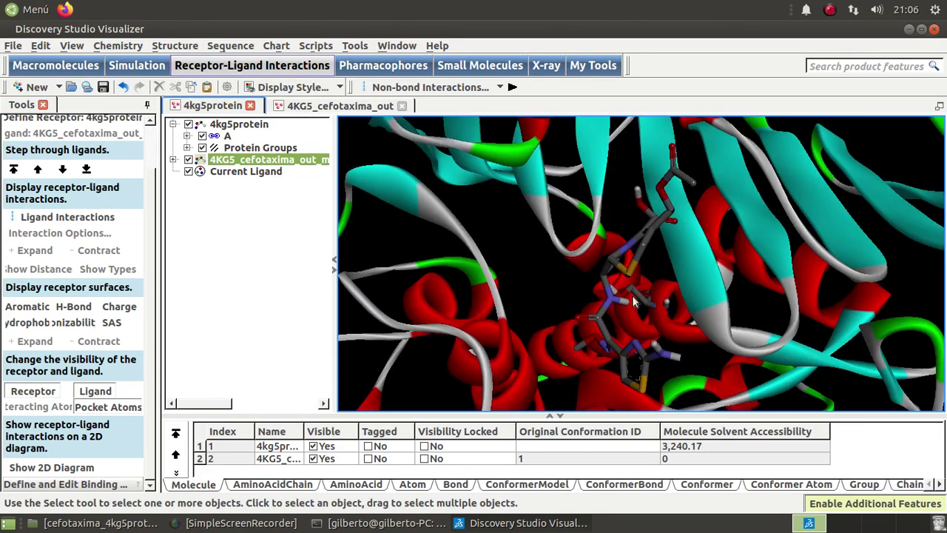
{"action": "left_click_drag", "start_coordinate": [584, 266], "coordinate": [663, 292]}
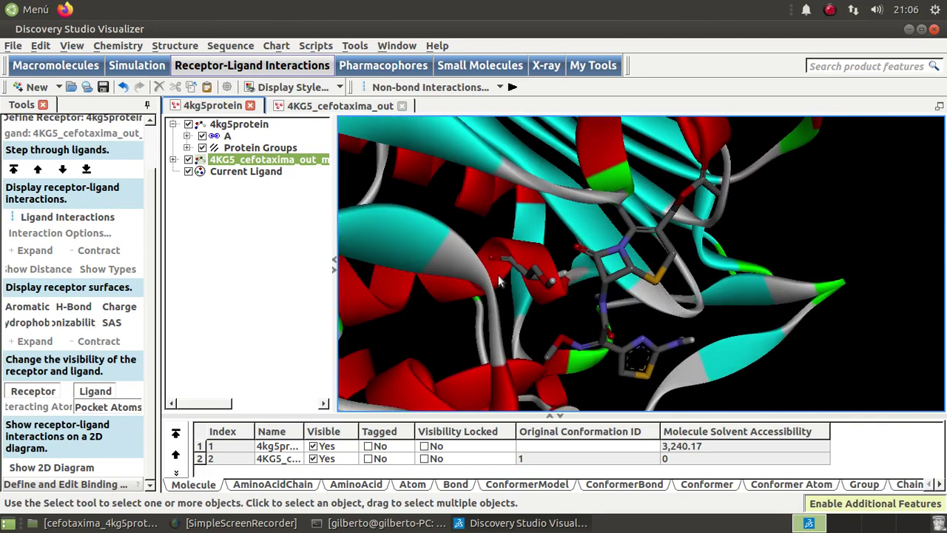
{"action": "left_click_drag", "start_coordinate": [512, 290], "coordinate": [534, 282]}
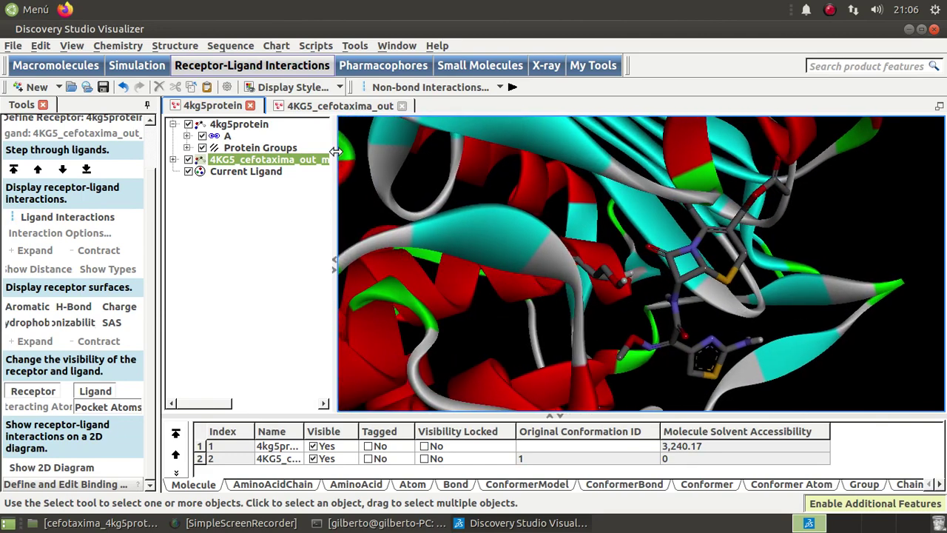
{"action": "left_click", "coordinate": [334, 262]}
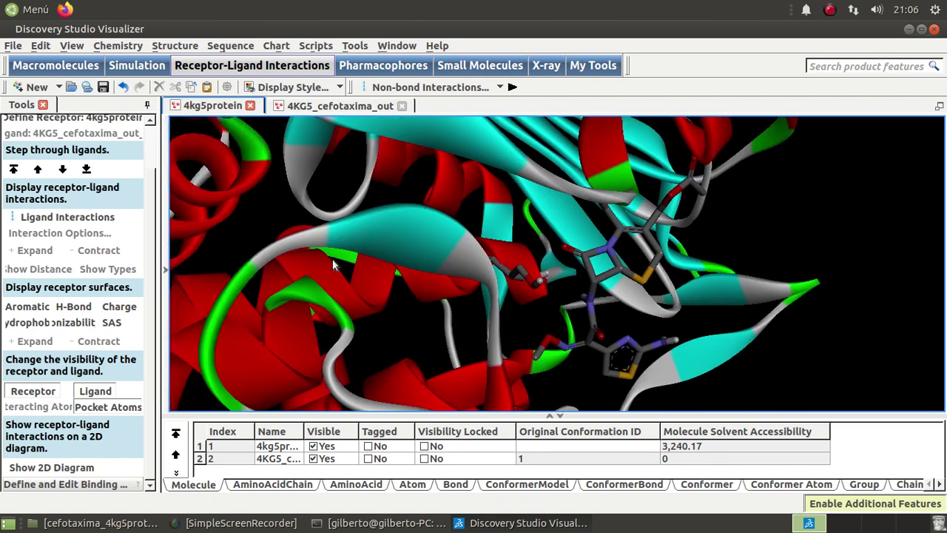
{"action": "left_click_drag", "start_coordinate": [430, 316], "coordinate": [442, 316]}
{"action": "scroll", "coordinate": [437, 310], "scroll_direction": "up", "scroll_amount": 3}
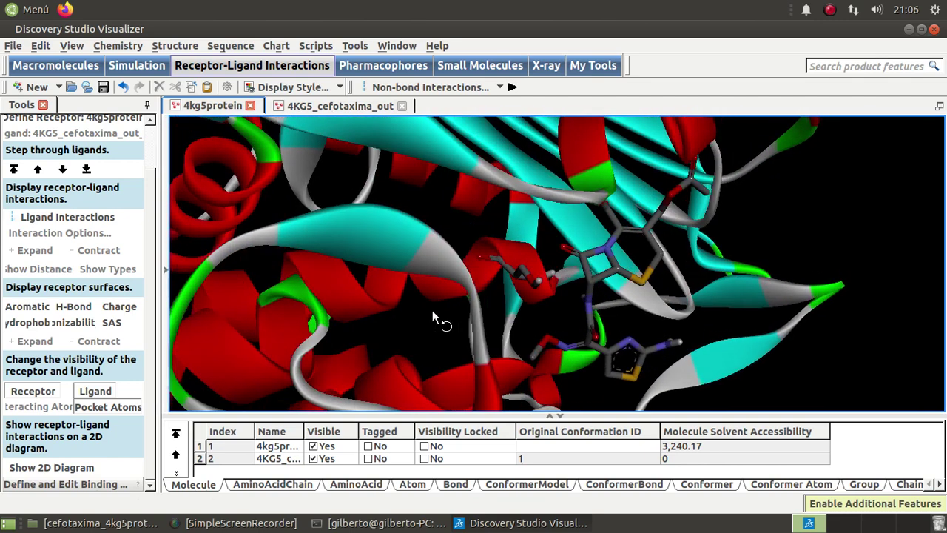
{"action": "scroll", "coordinate": [552, 236], "scroll_direction": "up", "scroll_amount": 2}
{"action": "scroll", "coordinate": [547, 235], "scroll_direction": "up", "scroll_amount": 3}
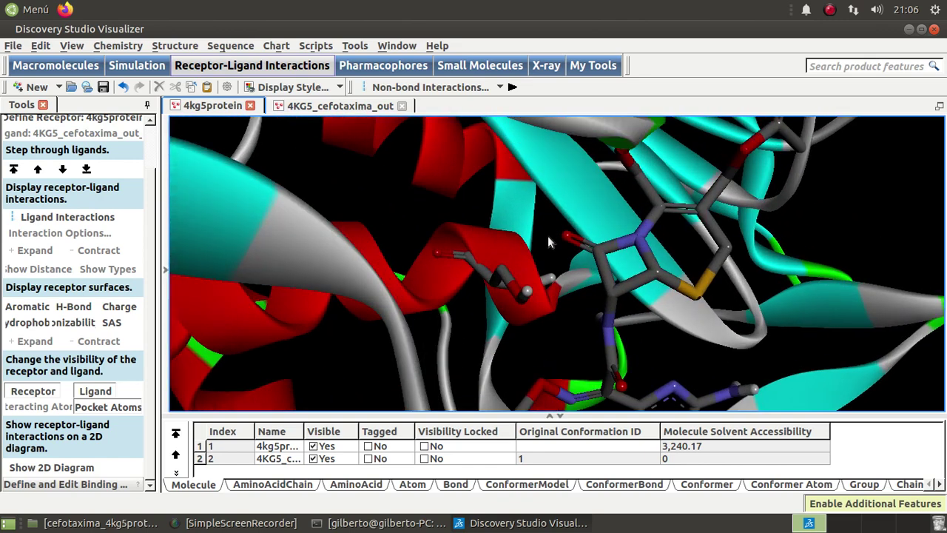
{"action": "scroll", "coordinate": [548, 235], "scroll_direction": "down", "scroll_amount": 4}
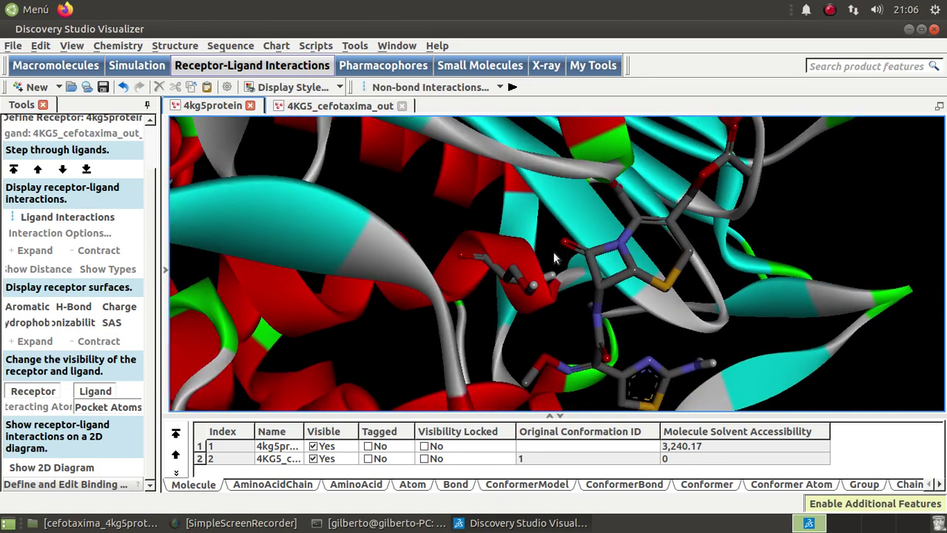
Change the 3D view's background to light lavender (RGB 170, 170, 255)
{"action": "right_click", "coordinate": [834, 197]}
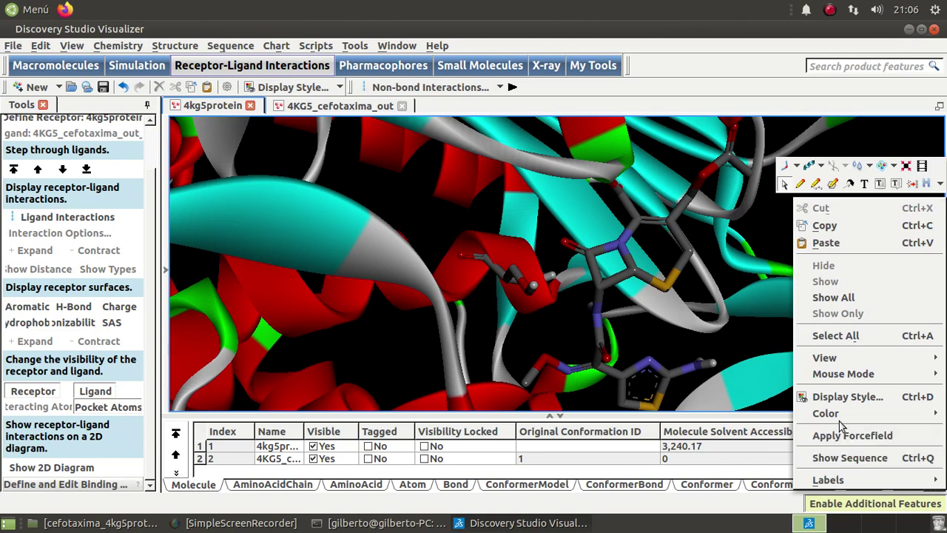
{"action": "mouse_move", "coordinate": [835, 412]}
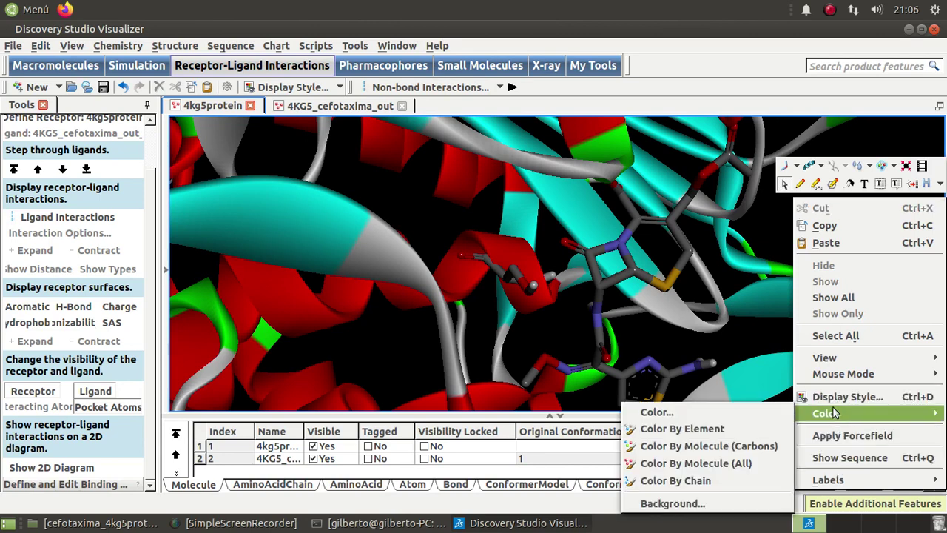
{"action": "left_click", "coordinate": [692, 507]}
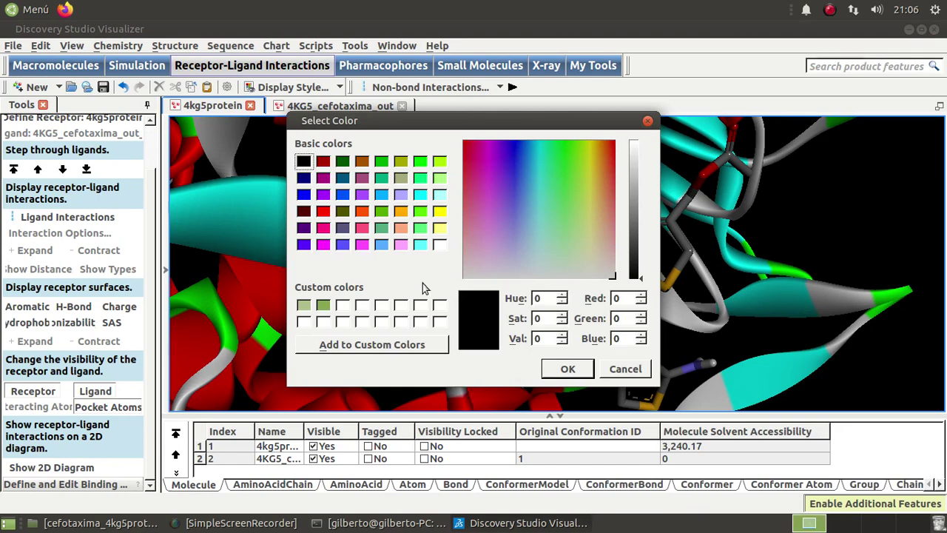
{"action": "left_click", "coordinate": [400, 195]}
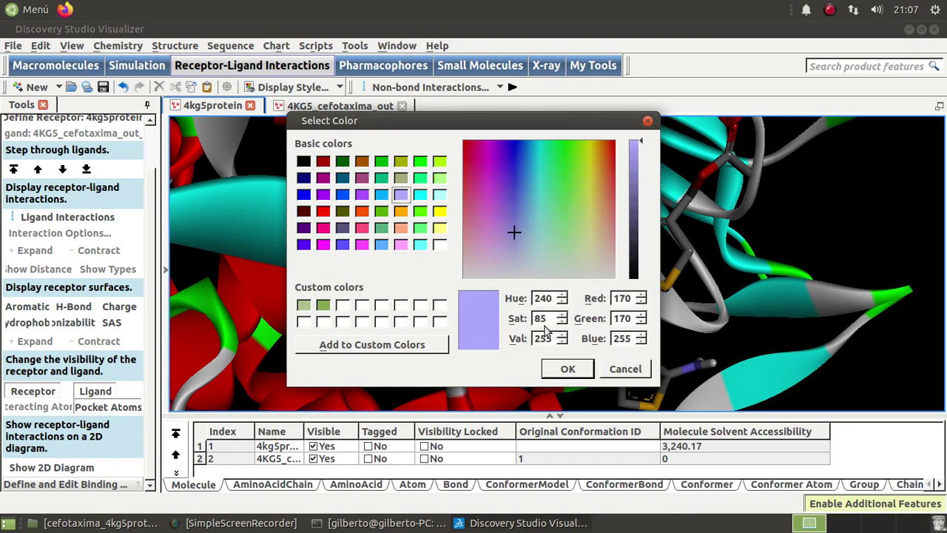
{"action": "left_click", "coordinate": [570, 369]}
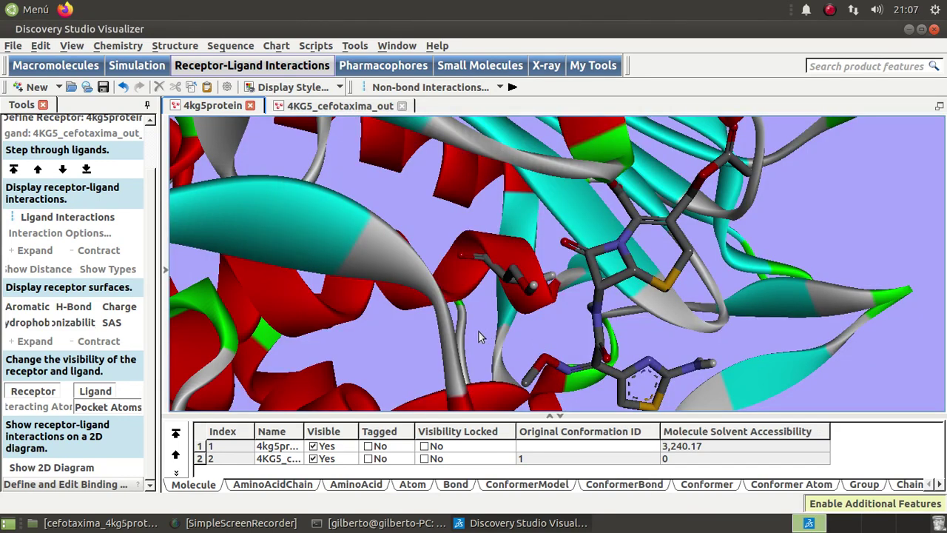
Turn on all four lights in the display style's lighting settings and apply the change
{"action": "right_click", "coordinate": [481, 330]}
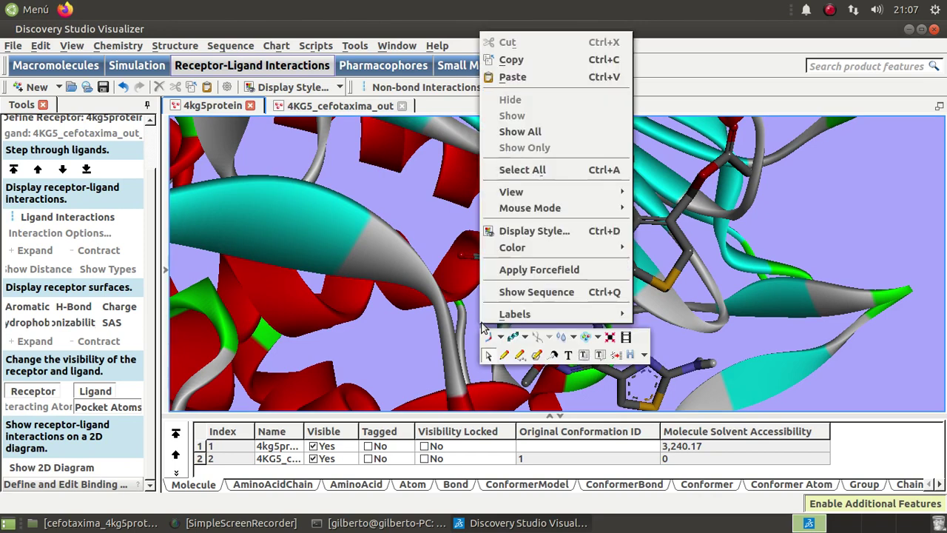
{"action": "left_click", "coordinate": [511, 235]}
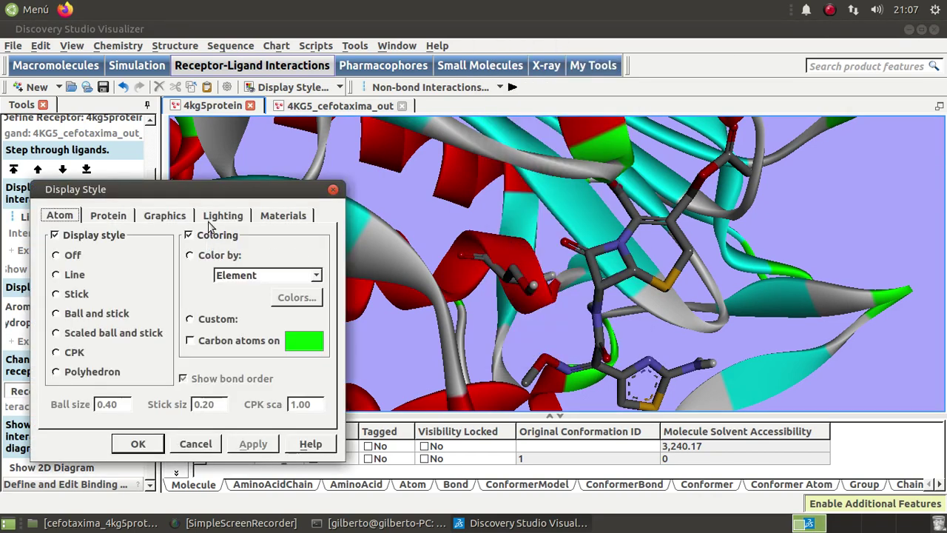
{"action": "left_click", "coordinate": [221, 216]}
{"action": "left_click", "coordinate": [98, 301]}
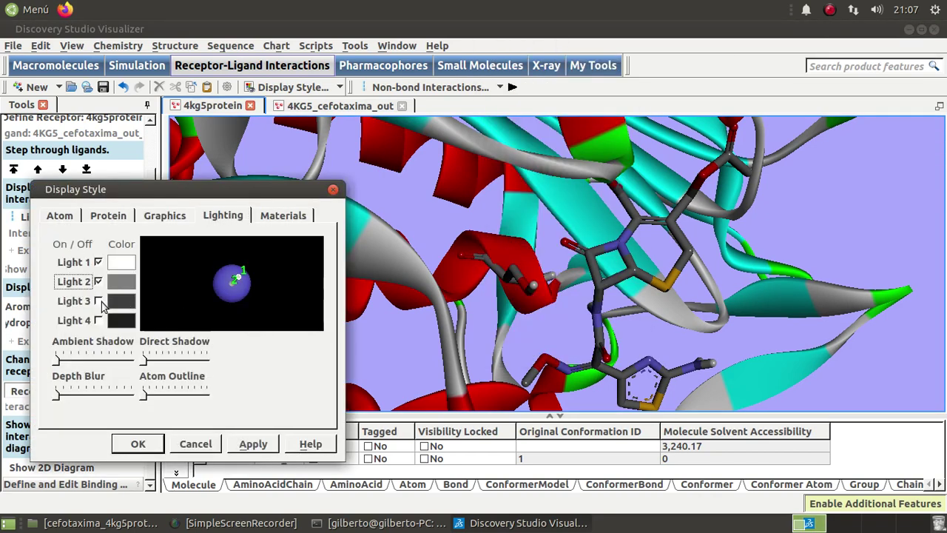
{"action": "left_click", "coordinate": [98, 321]}
{"action": "left_click", "coordinate": [250, 445]}
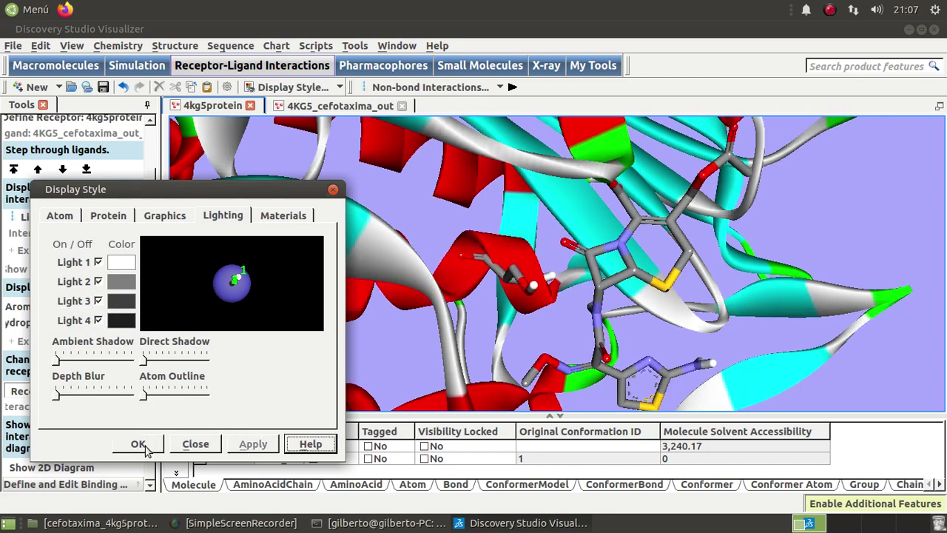
{"action": "left_click", "coordinate": [145, 446]}
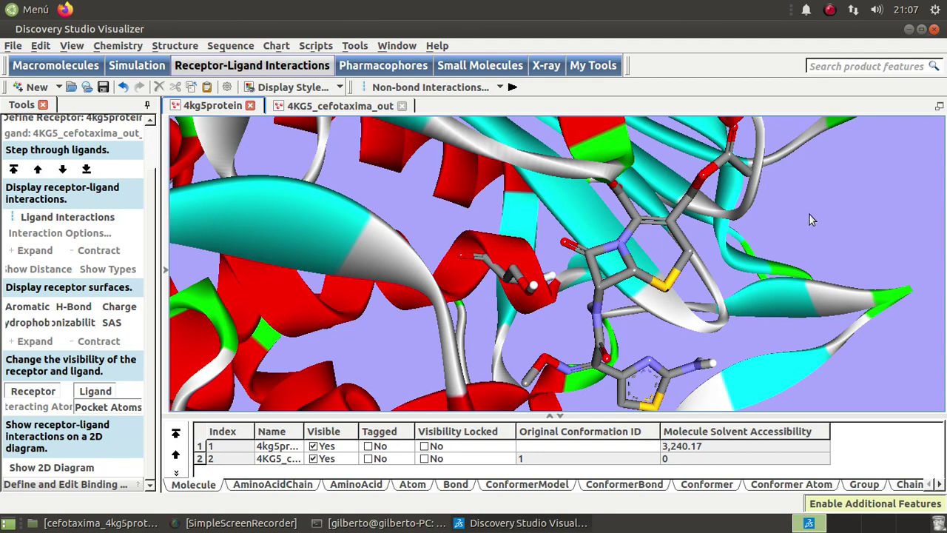
Adjust the view of the complex slightly, capture a screenshot and save it to the desktop under the default name
{"action": "left_click_drag", "start_coordinate": [809, 215], "coordinate": [776, 230]}
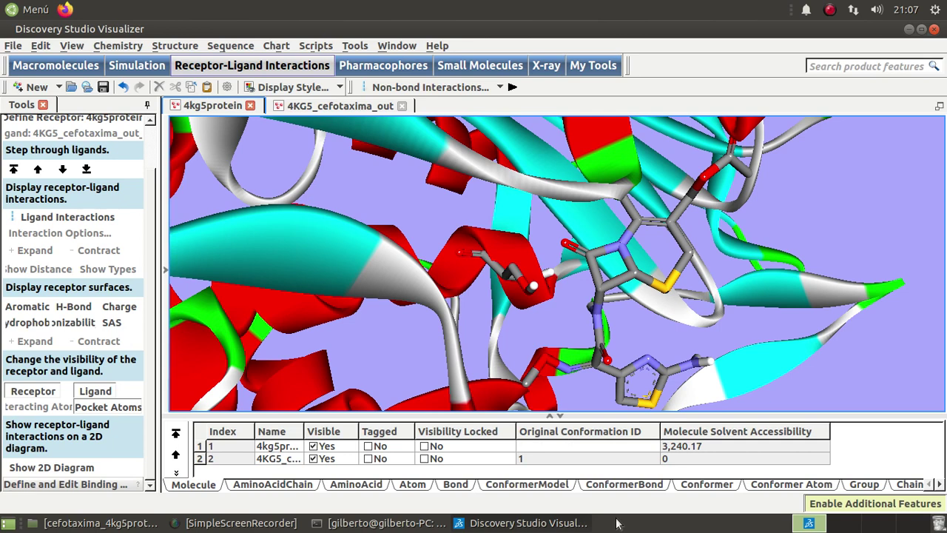
{"action": "key", "text": "Print"}
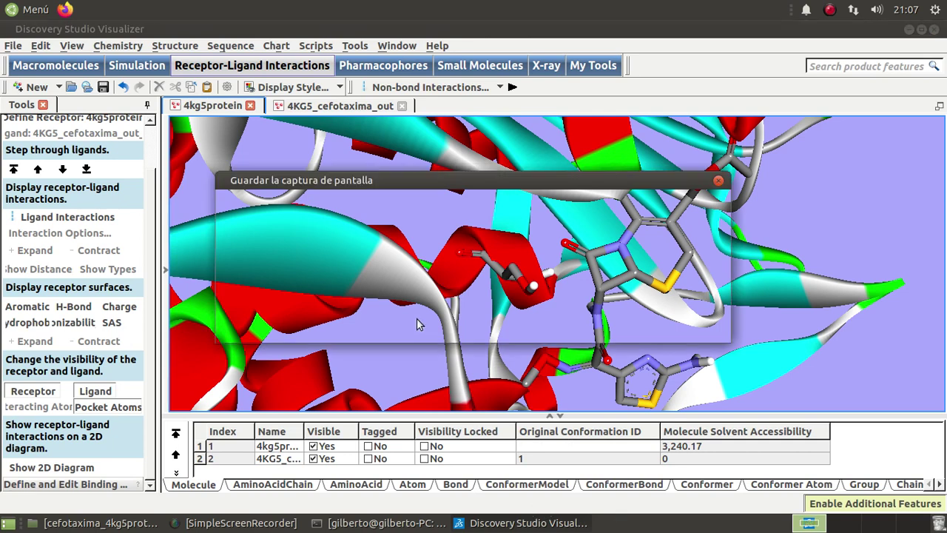
{"action": "left_click", "coordinate": [611, 330]}
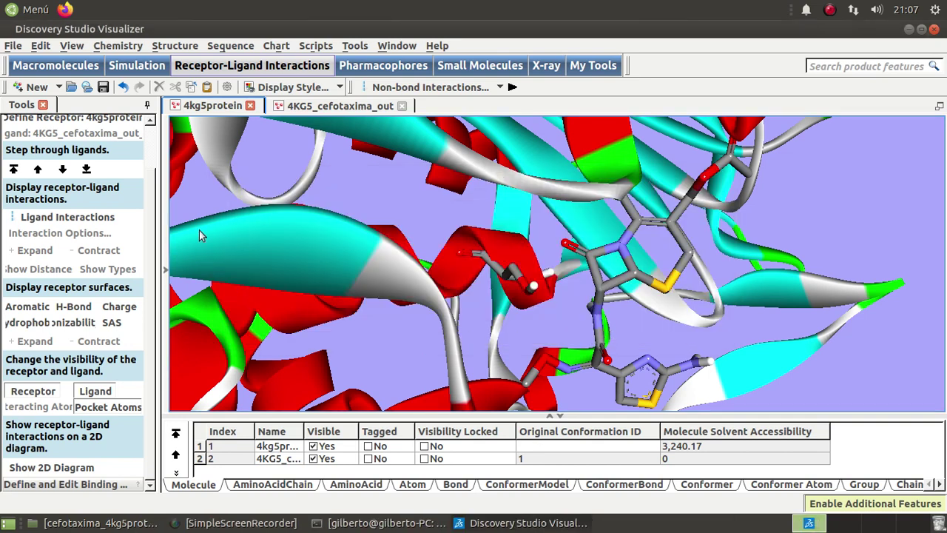
Start saving the 3D view as an image file named 4kg5protein_cefotaxima in the cefotaxima_4kg5protein folder
{"action": "left_click", "coordinate": [14, 46]}
{"action": "left_click", "coordinate": [38, 178]}
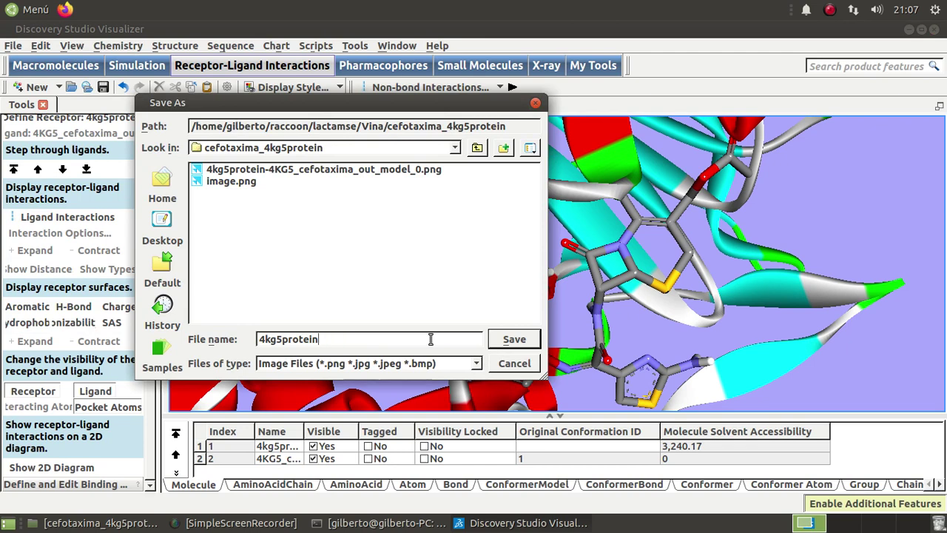
{"action": "type", "text": "_cefotaxima"}
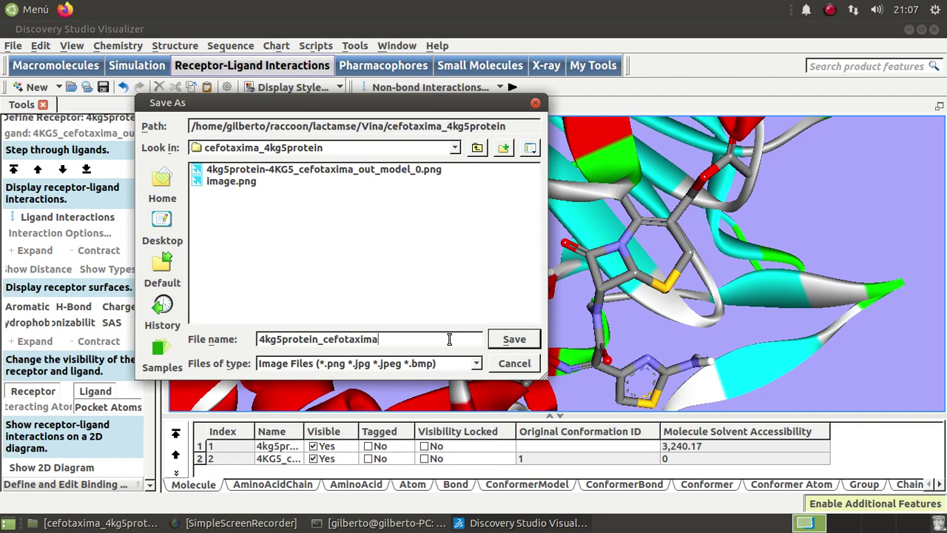
{"action": "left_click", "coordinate": [515, 339]}
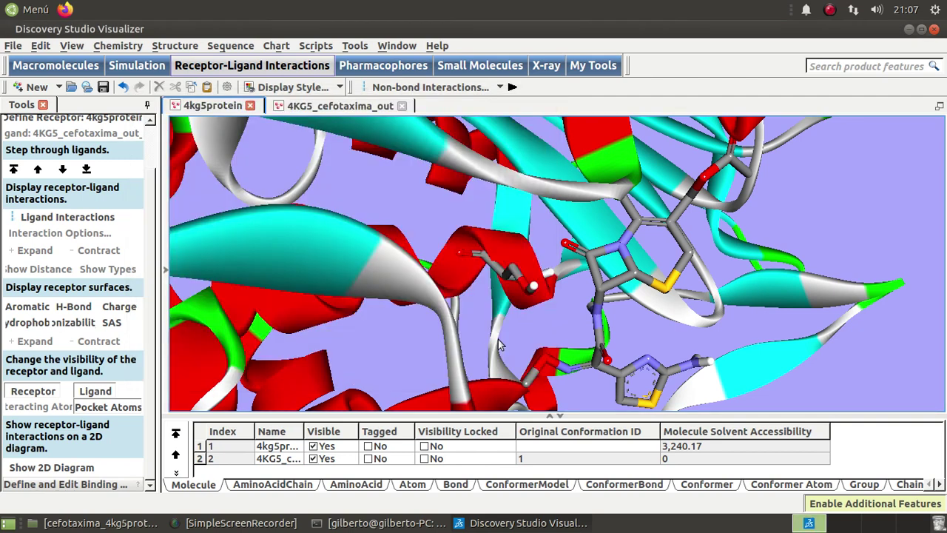
Enter an image width of 1024 pixels, change its last digit to 5, and save the image with the aspect ratio kept
{"action": "left_click_drag", "start_coordinate": [353, 224], "coordinate": [231, 222]}
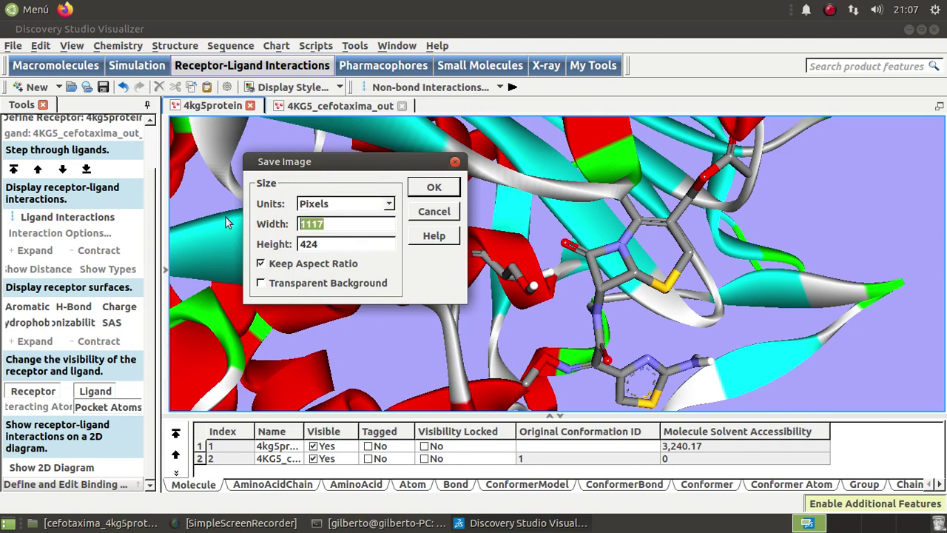
{"action": "type", "text": "1"}
{"action": "type", "text": "24"}
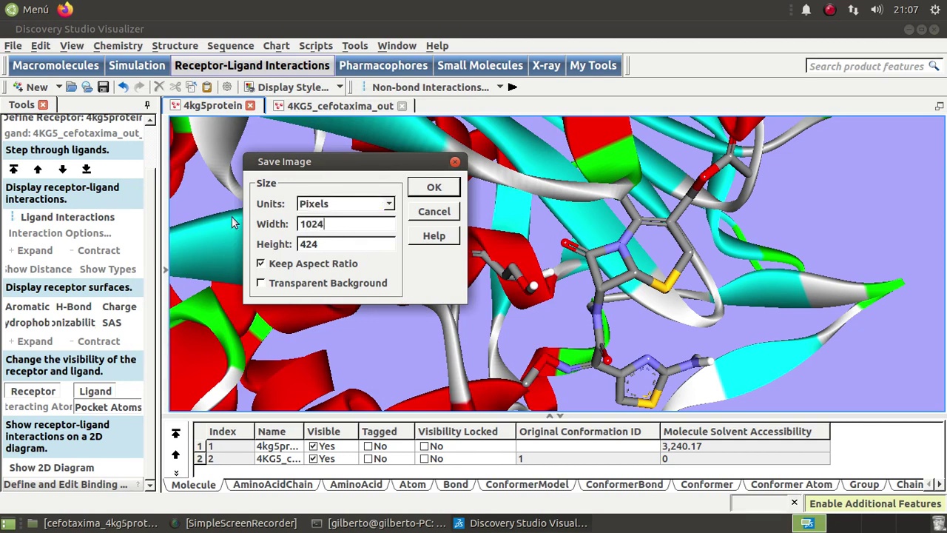
{"action": "left_click", "coordinate": [335, 244]}
{"action": "left_click", "coordinate": [349, 227]}
{"action": "key", "text": "BackSpace"}
{"action": "type", "text": "5"}
{"action": "left_click", "coordinate": [343, 230]}
{"action": "left_click", "coordinate": [342, 246]}
{"action": "left_click", "coordinate": [433, 188]}
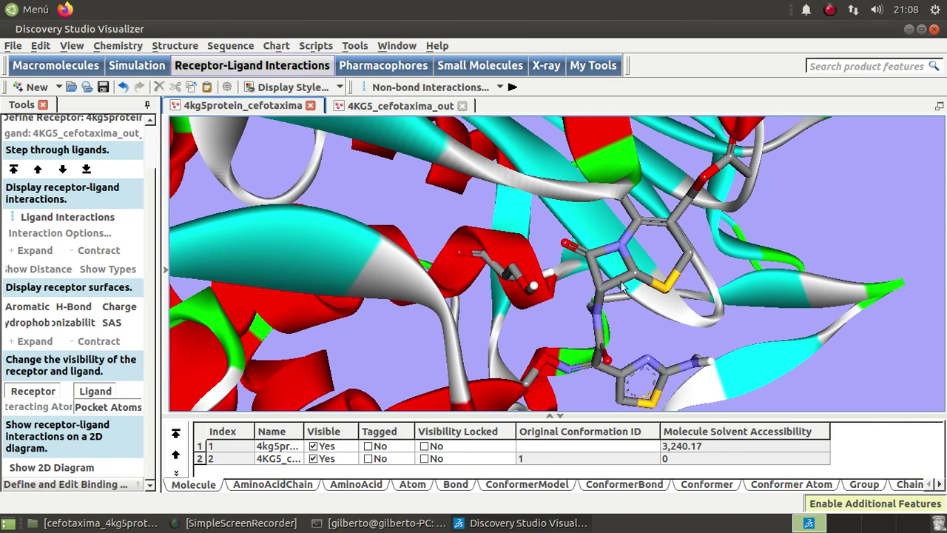
Close Discovery Studio Visualizer without saving the changes
{"action": "left_click", "coordinate": [934, 29]}
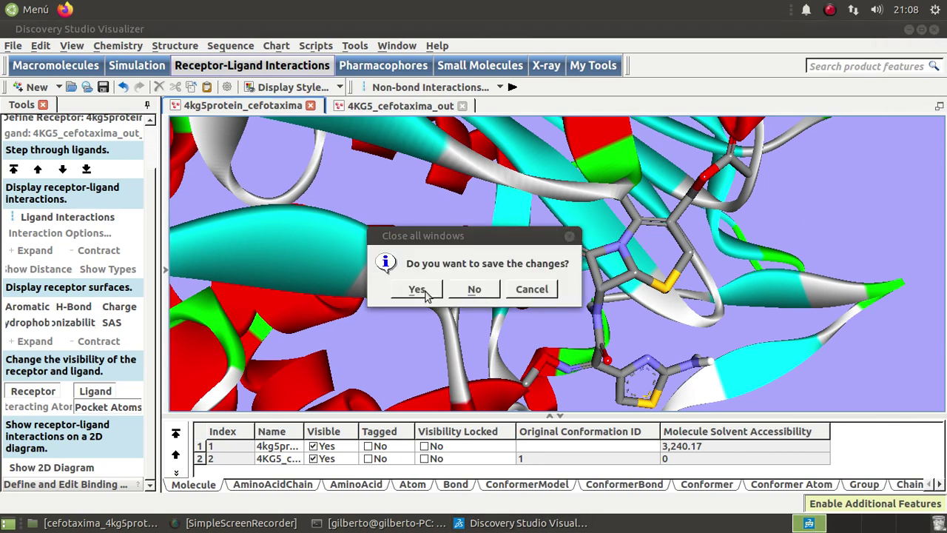
{"action": "left_click", "coordinate": [479, 290]}
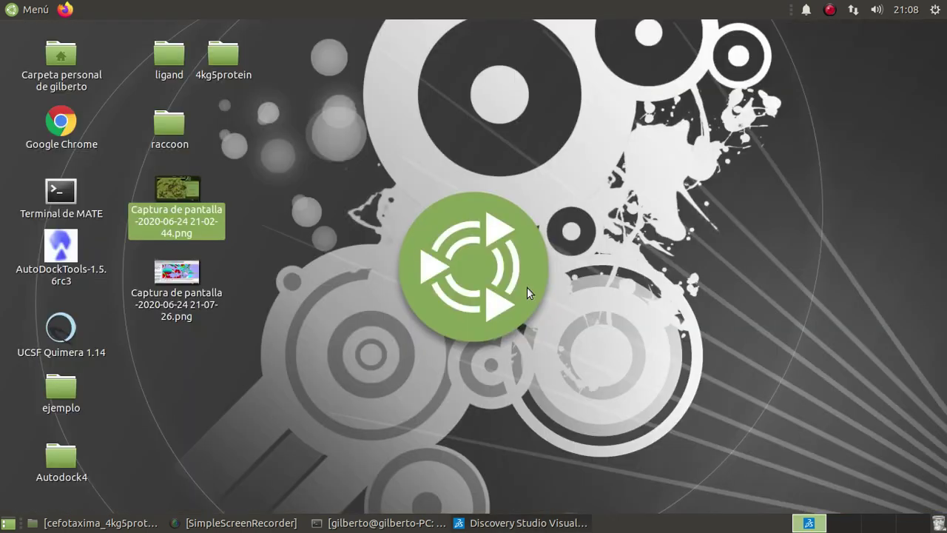
{"action": "double_click", "coordinate": [53, 250]}
{"action": "left_click", "coordinate": [441, 290]}
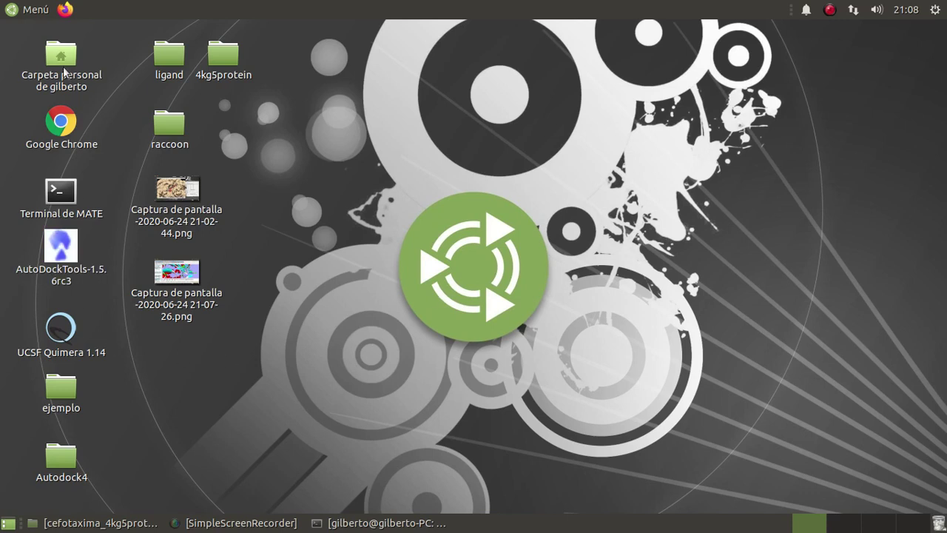
{"action": "left_click_drag", "start_coordinate": [2, 29], "coordinate": [510, 484]}
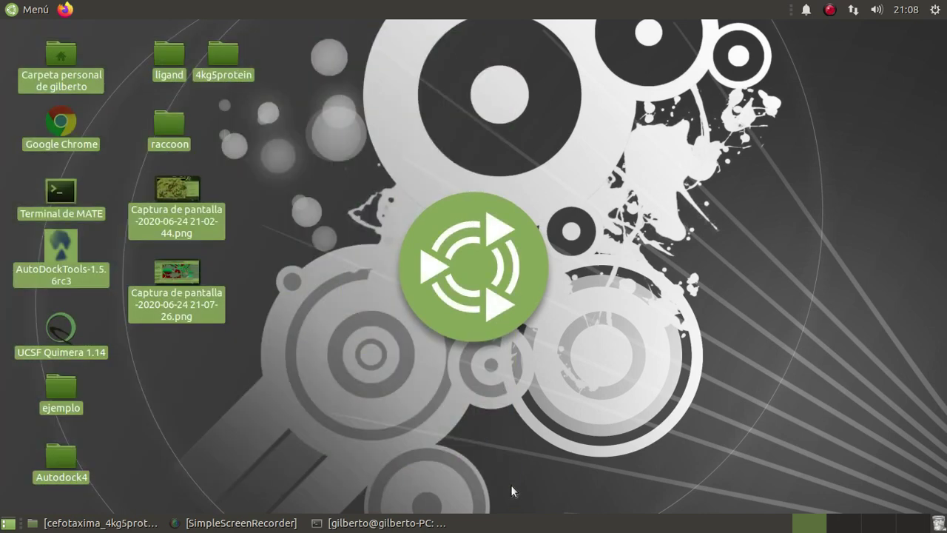
{"action": "left_click", "coordinate": [511, 485]}
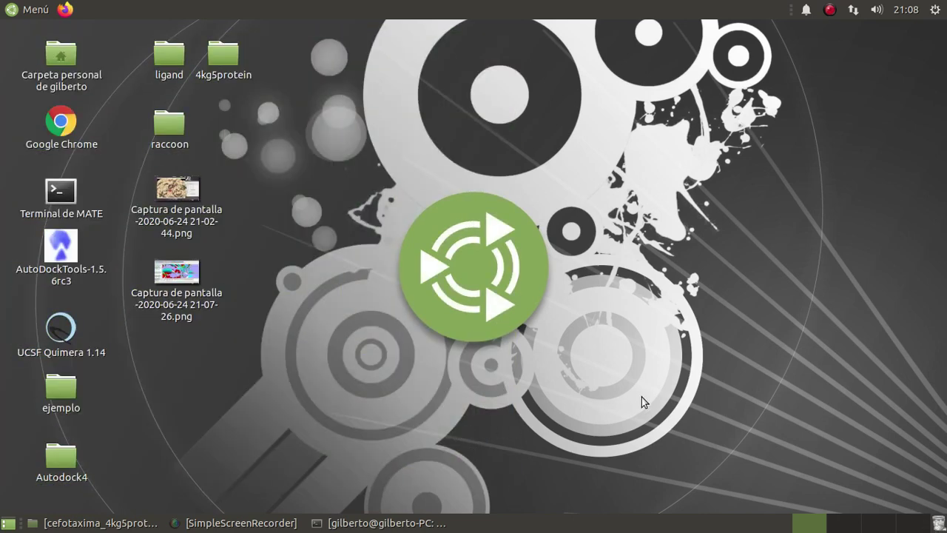
Open the desktop trash, empty it permanently, and close its window
{"action": "left_click", "coordinate": [938, 523]}
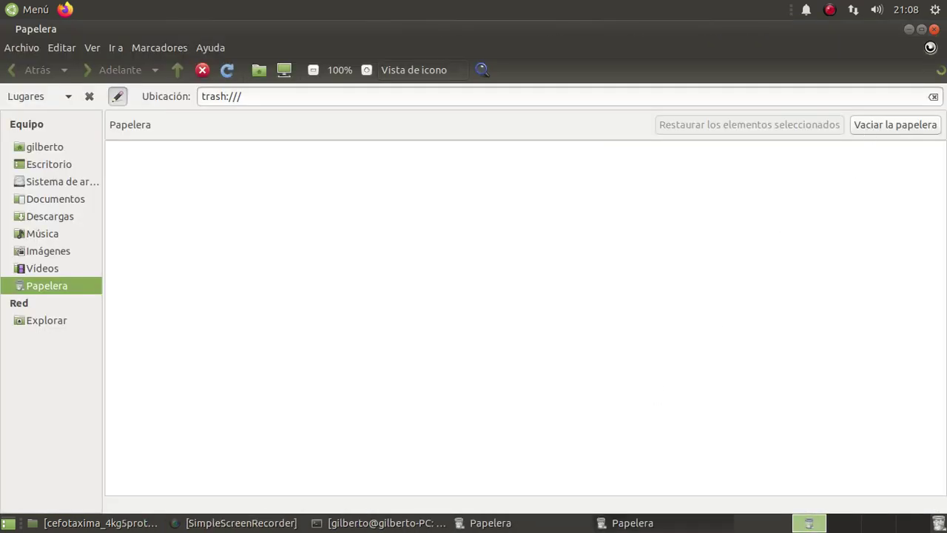
{"action": "left_click", "coordinate": [896, 125]}
{"action": "left_click", "coordinate": [598, 321]}
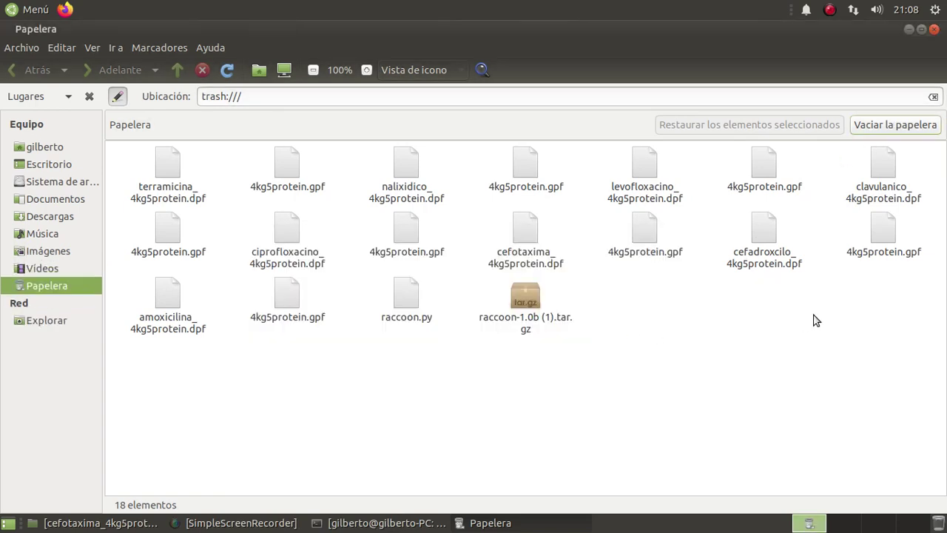
{"action": "left_click", "coordinate": [934, 29]}
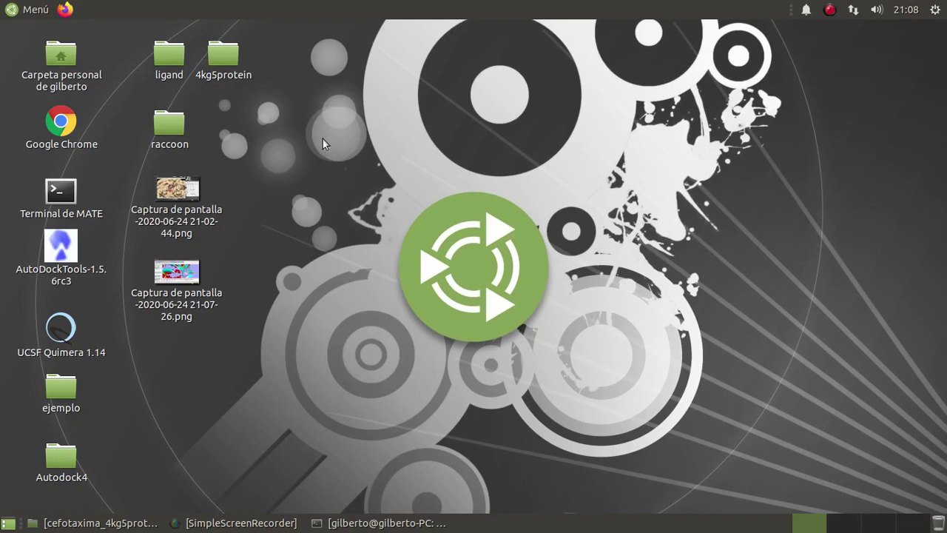
{"action": "left_click_drag", "start_coordinate": [324, 138], "coordinate": [638, 410]}
{"action": "left_click_drag", "start_coordinate": [325, 146], "coordinate": [659, 405]}
{"action": "left_click_drag", "start_coordinate": [321, 123], "coordinate": [626, 421]}
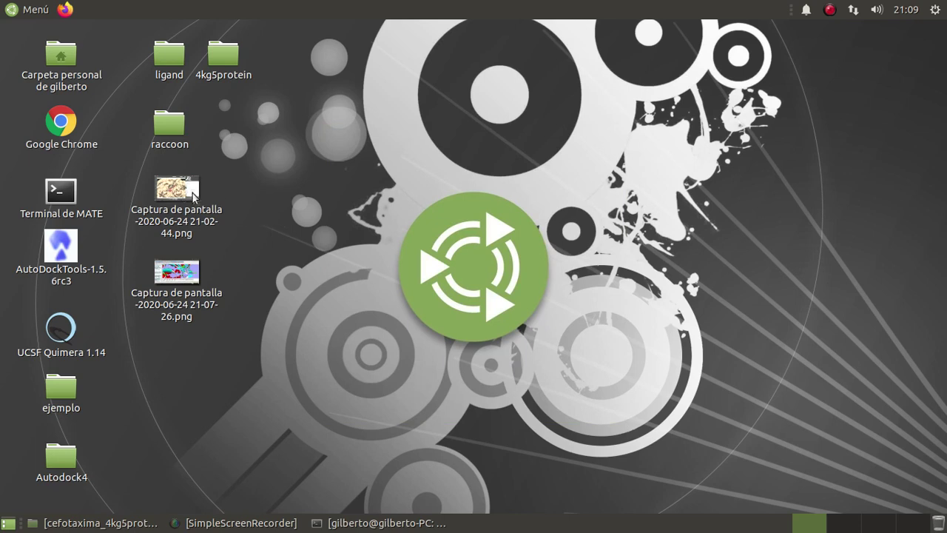
Open the screenshot from 21-02-44 on the desktop, examine the docked ligand poses on the protein surface up close, and close the image viewer
{"action": "double_click", "coordinate": [181, 188]}
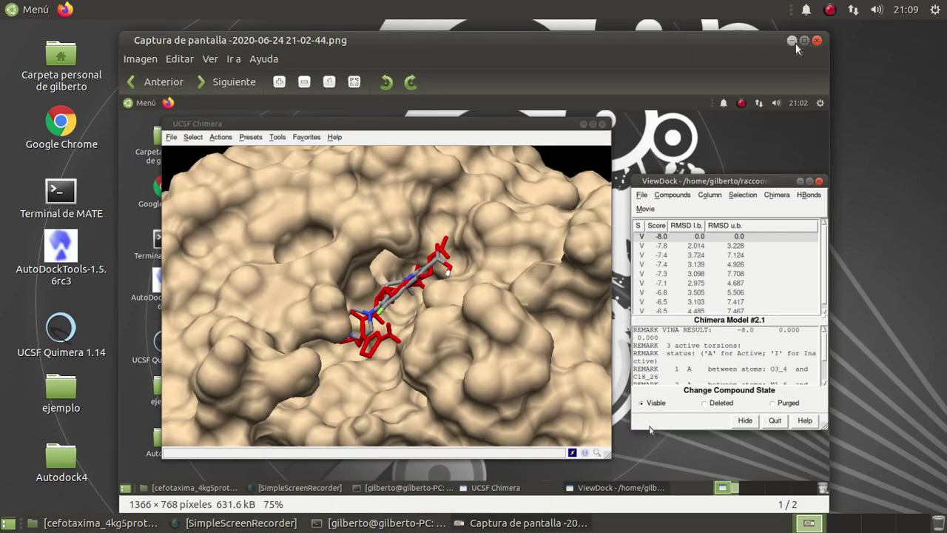
{"action": "left_click", "coordinate": [803, 41]}
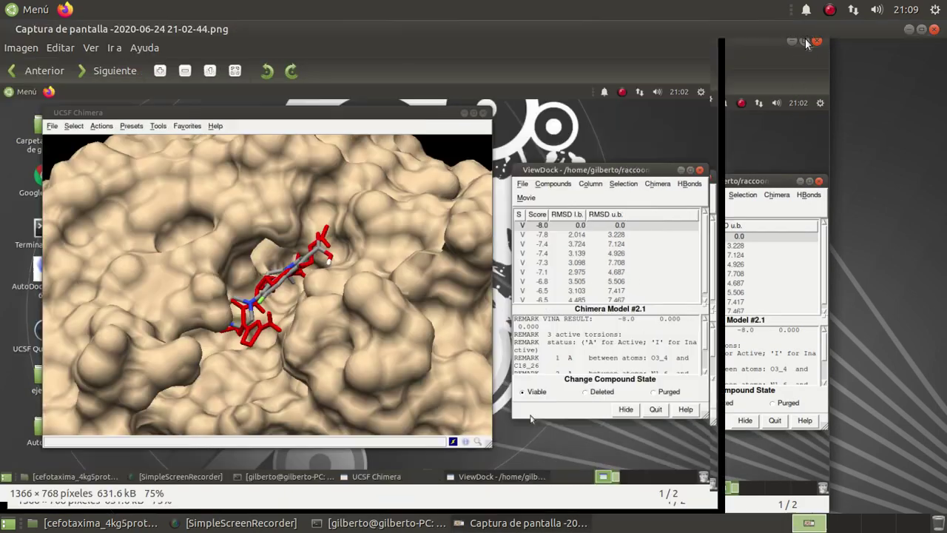
{"action": "scroll", "coordinate": [401, 264], "scroll_direction": "up", "scroll_amount": 5}
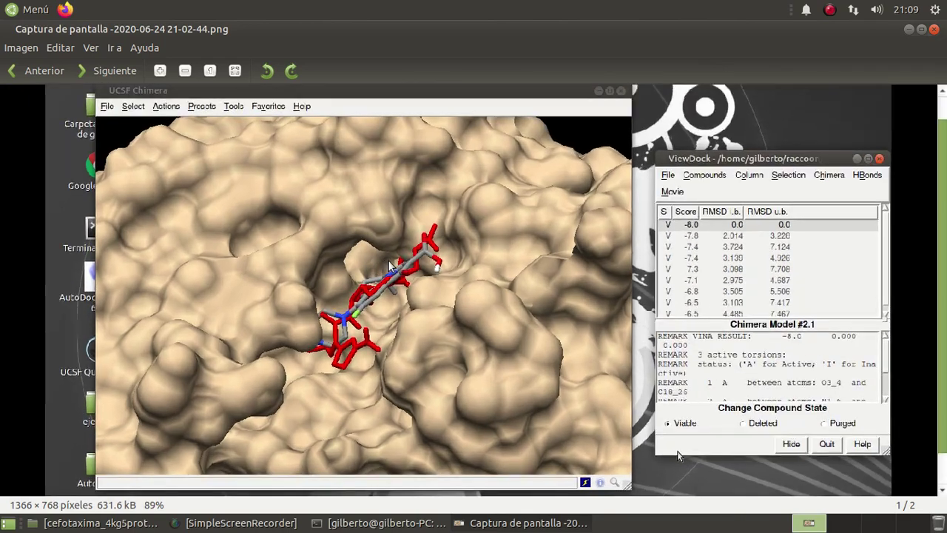
{"action": "scroll", "coordinate": [355, 290], "scroll_direction": "down", "scroll_amount": 5}
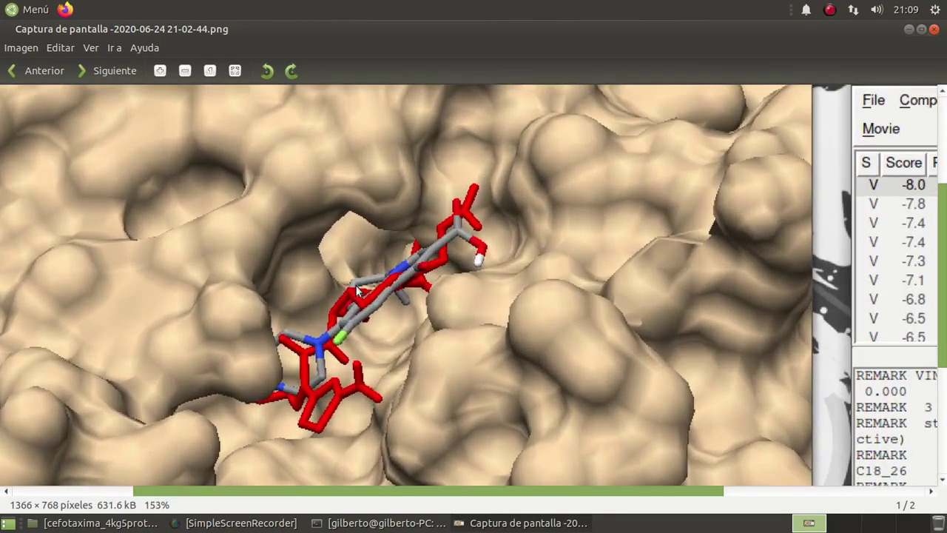
{"action": "scroll", "coordinate": [357, 286], "scroll_direction": "up", "scroll_amount": 3}
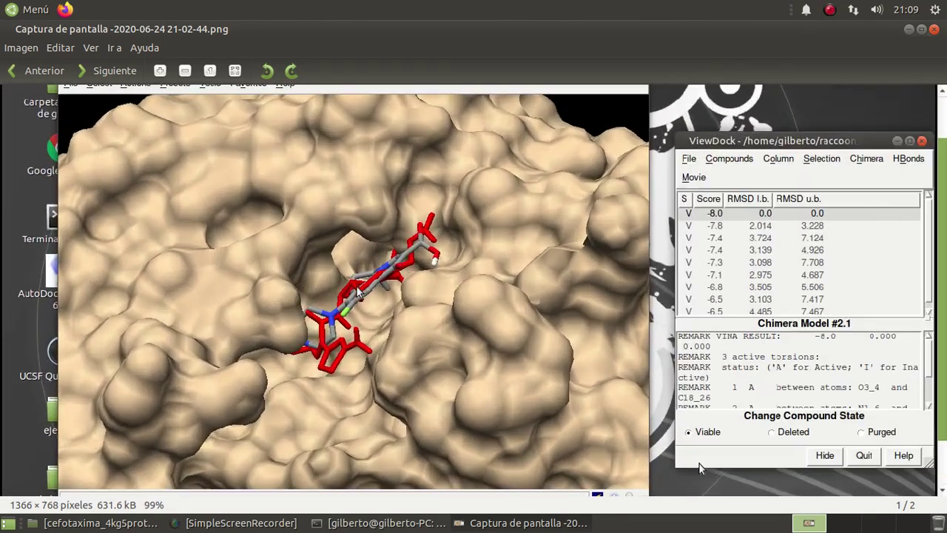
{"action": "scroll", "coordinate": [357, 289], "scroll_direction": "down", "scroll_amount": 2}
{"action": "scroll", "coordinate": [357, 289], "scroll_direction": "down", "scroll_amount": 1}
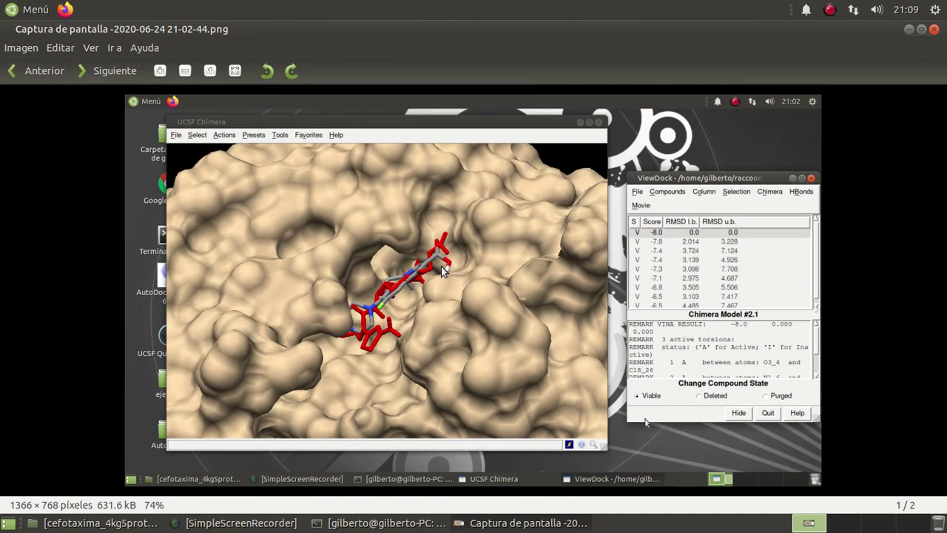
{"action": "left_click", "coordinate": [934, 29]}
{"action": "left_click", "coordinate": [389, 110]}
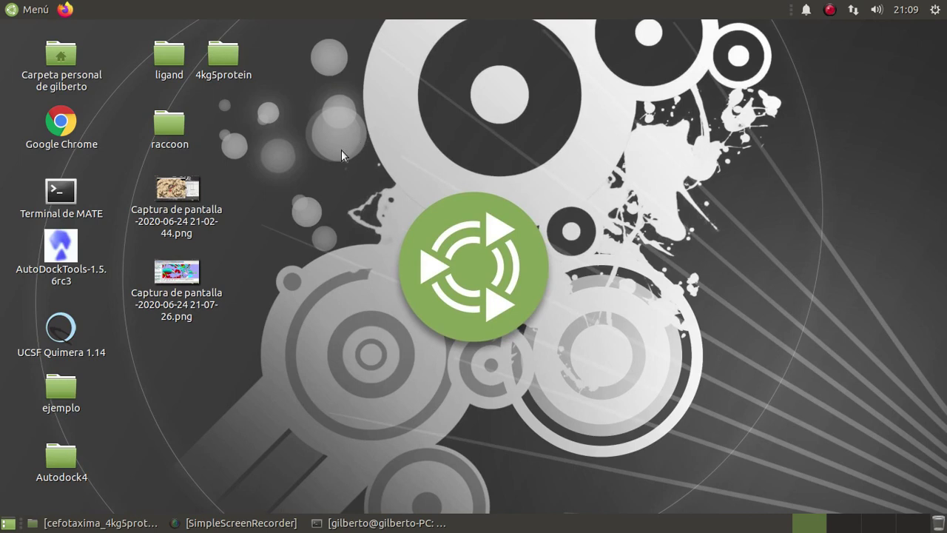
View the 21-07-26 screenshot of the cefotaxima receptor-ligand complex in a maximized window, and close the image viewer
{"action": "double_click", "coordinate": [176, 272]}
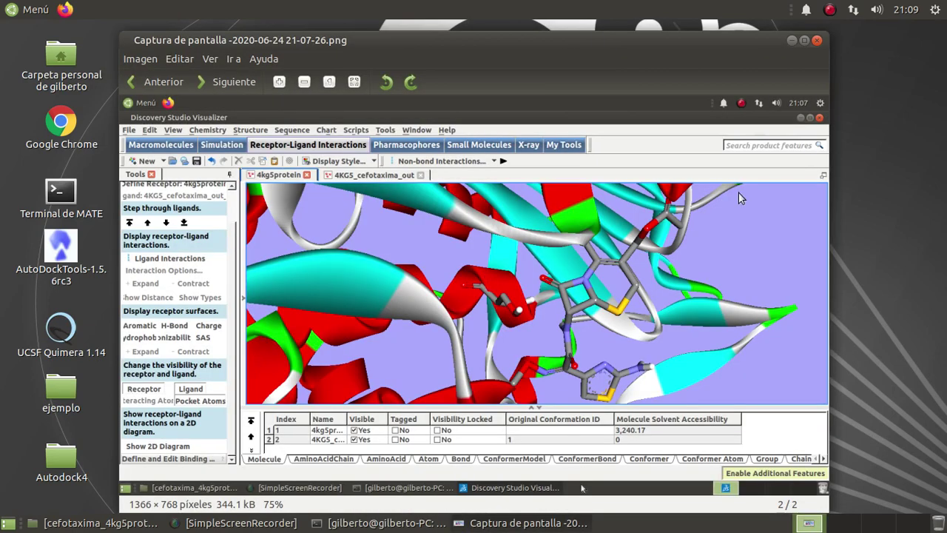
{"action": "left_click", "coordinate": [804, 42]}
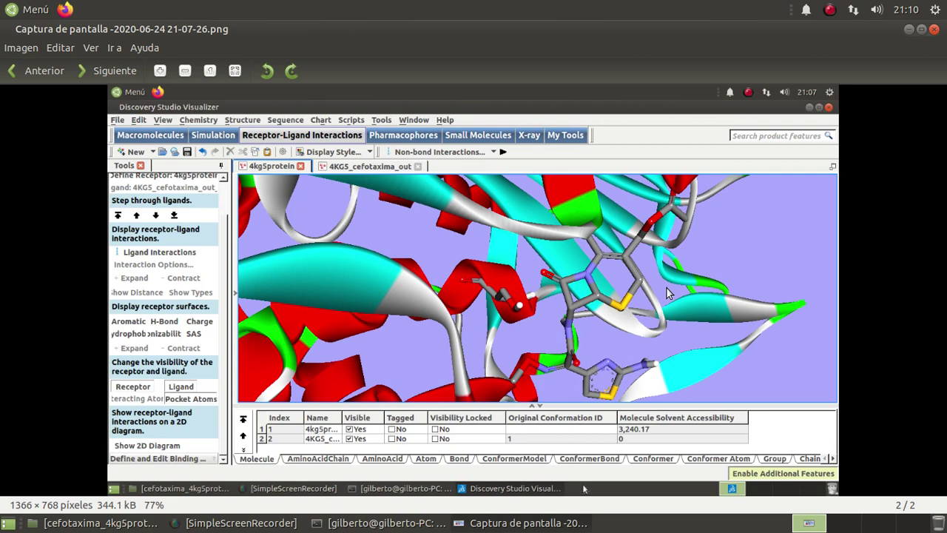
{"action": "left_click", "coordinate": [934, 31]}
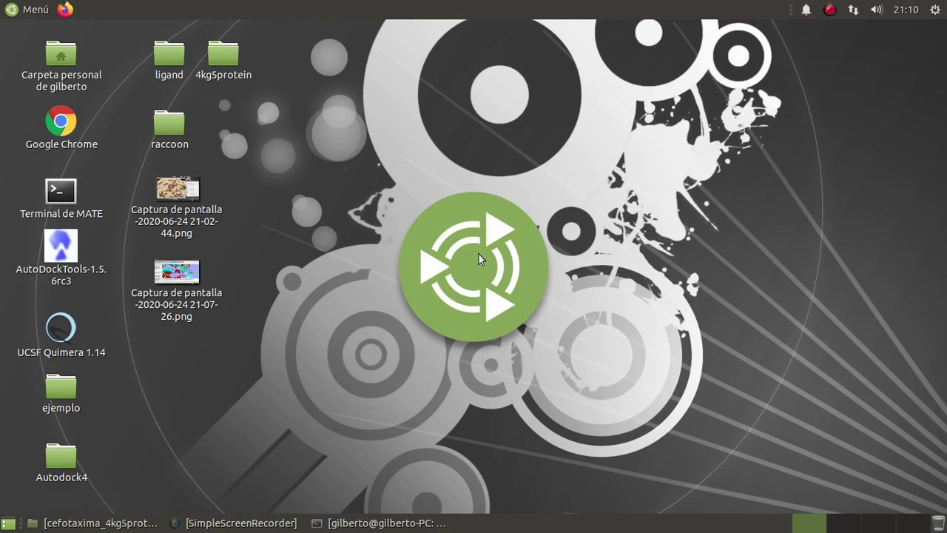
Bring up the terminal session in the Vina folder and end it with the exit command
{"action": "left_click", "coordinate": [369, 521]}
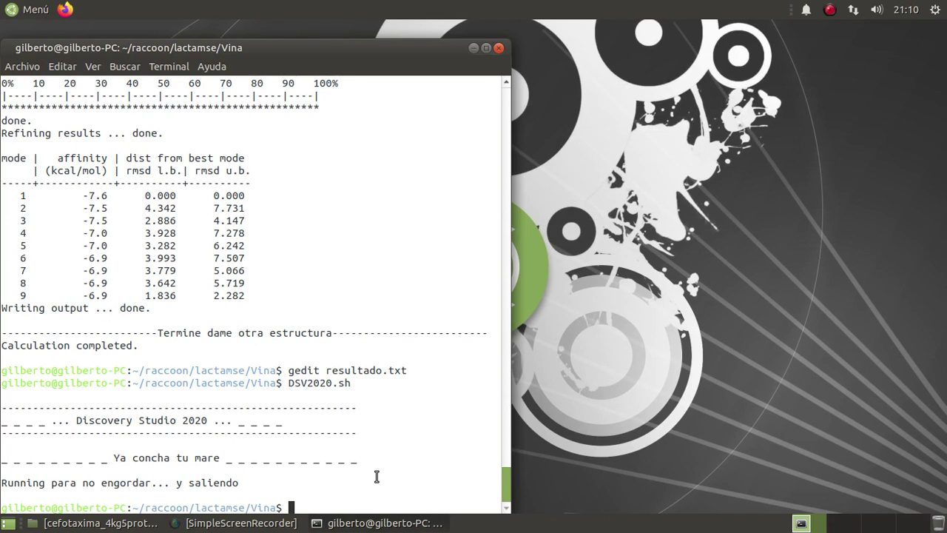
{"action": "type", "text": "exit"}
{"action": "key", "text": "Return"}
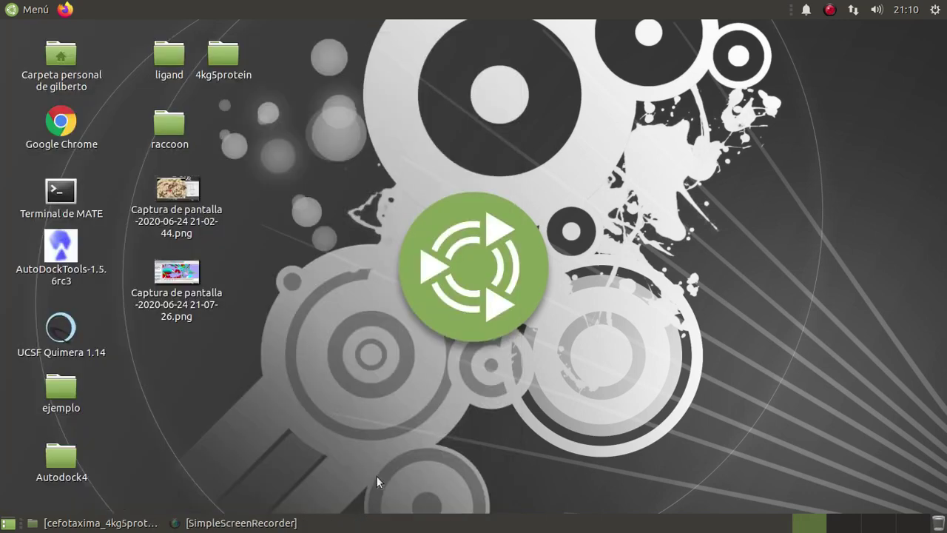